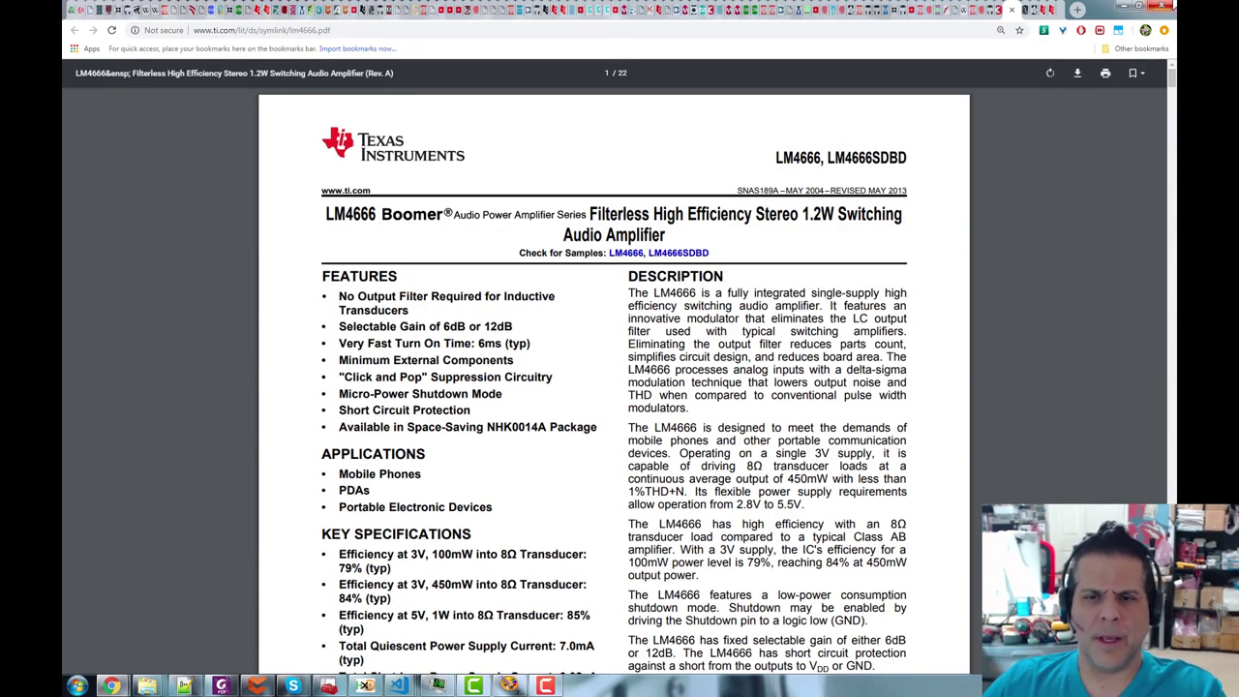
- Check the power rating in the LM4666 datasheet title, close the datasheet and return to the audio amplifier results list
{"action": "left_click_drag", "start_coordinate": [838, 208], "coordinate": [814, 213]}
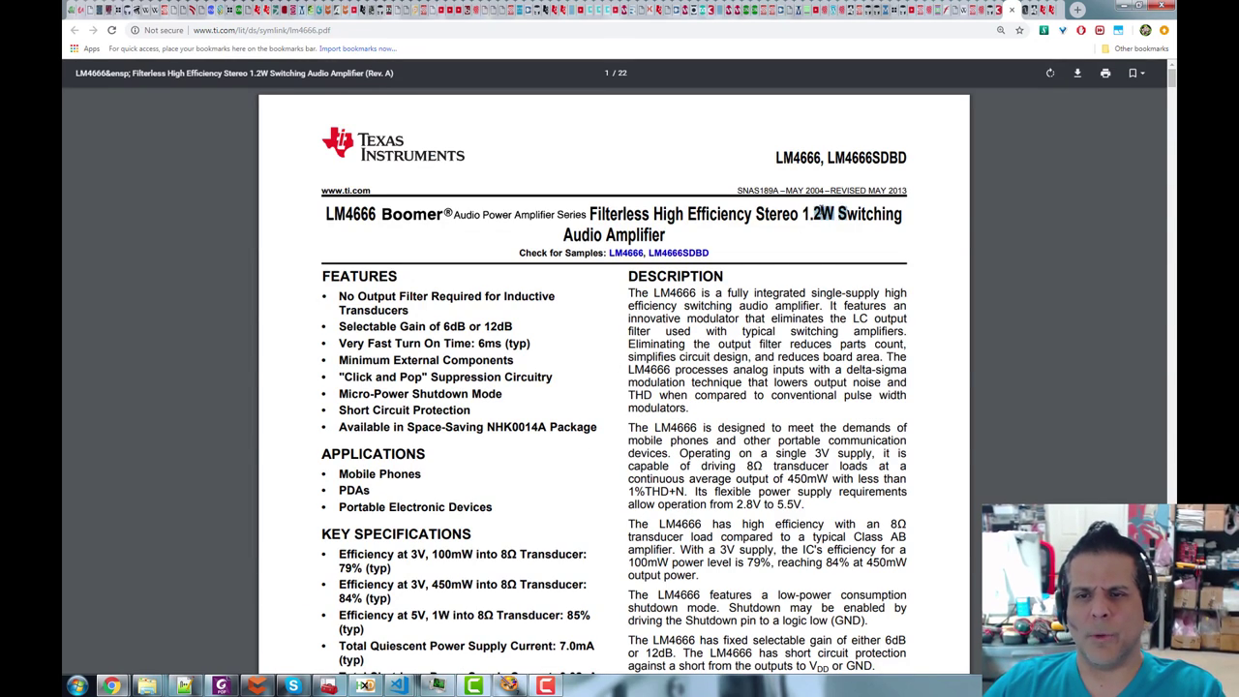
{"action": "left_click", "coordinate": [999, 16]}
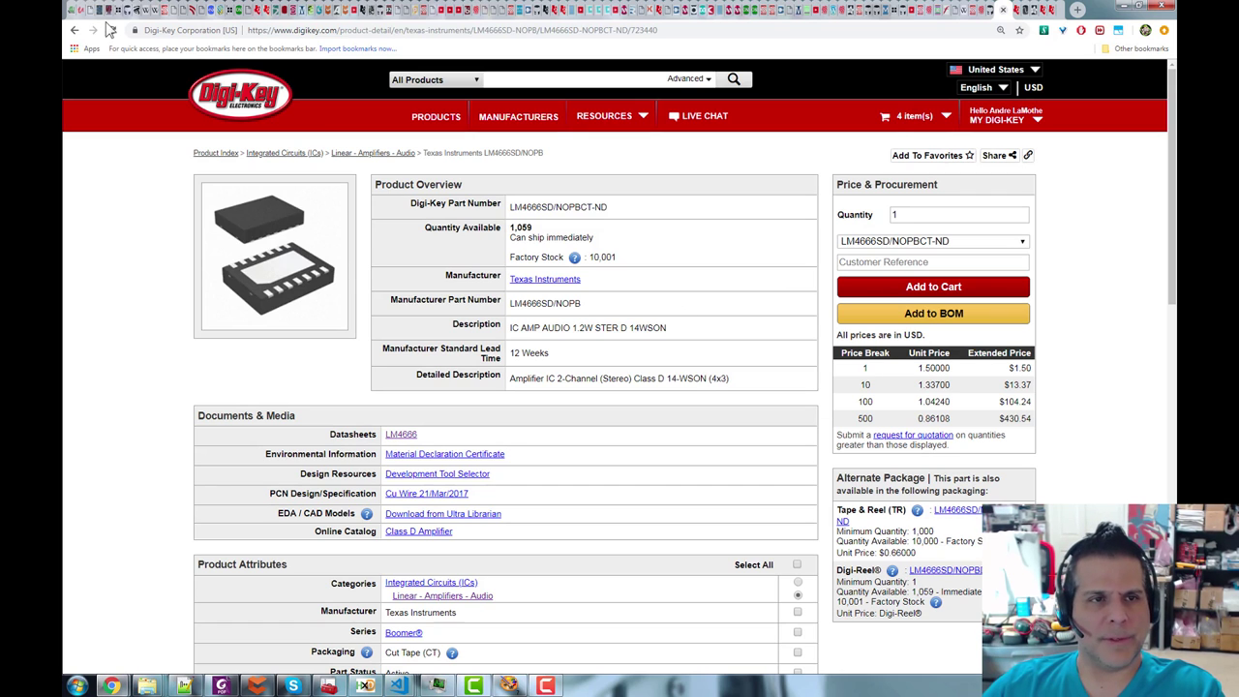
{"action": "left_click", "coordinate": [75, 30]}
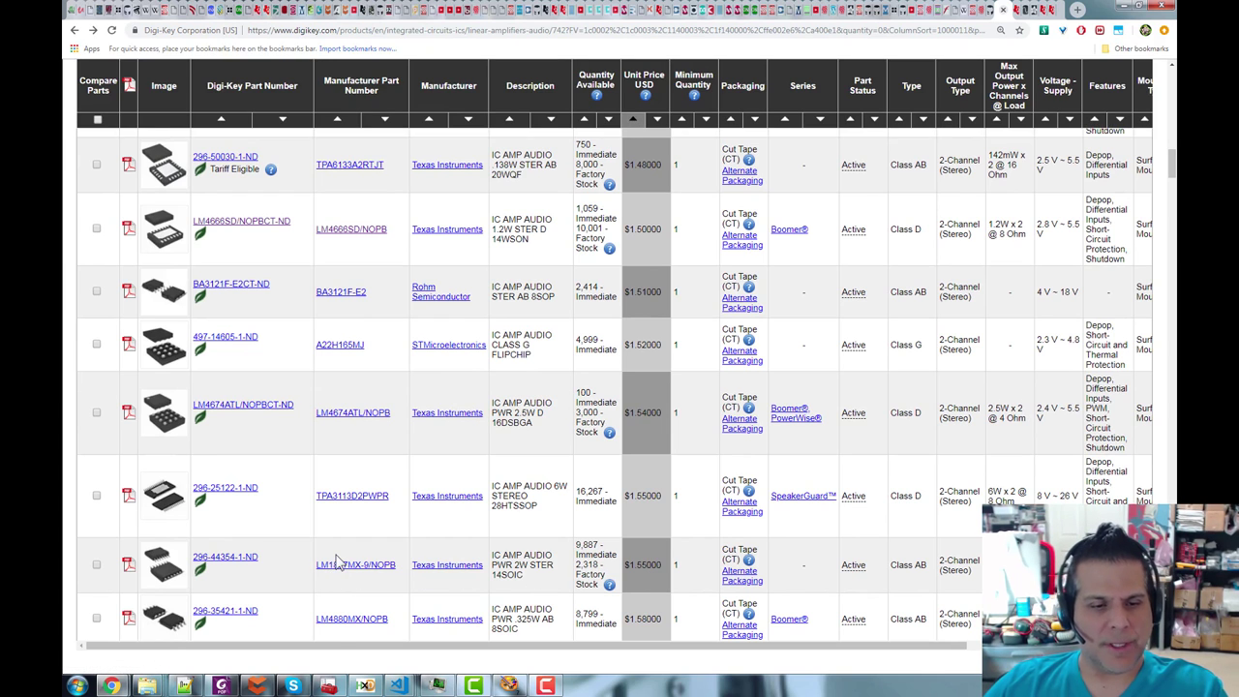
- Open the LM1877 datasheet from the LM1877MX-9/NOPB product page and enlarge it for reading
{"action": "scroll", "coordinate": [344, 619], "scroll_direction": "down", "scroll_amount": 1}
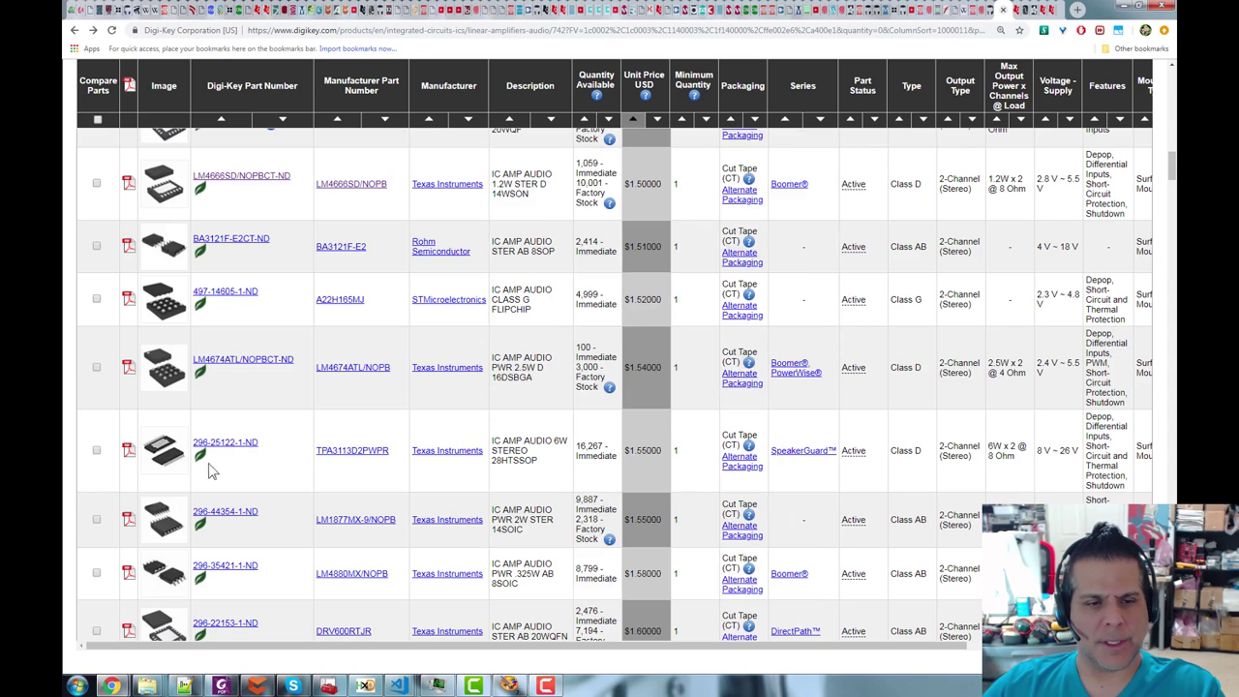
{"action": "left_click", "coordinate": [230, 516]}
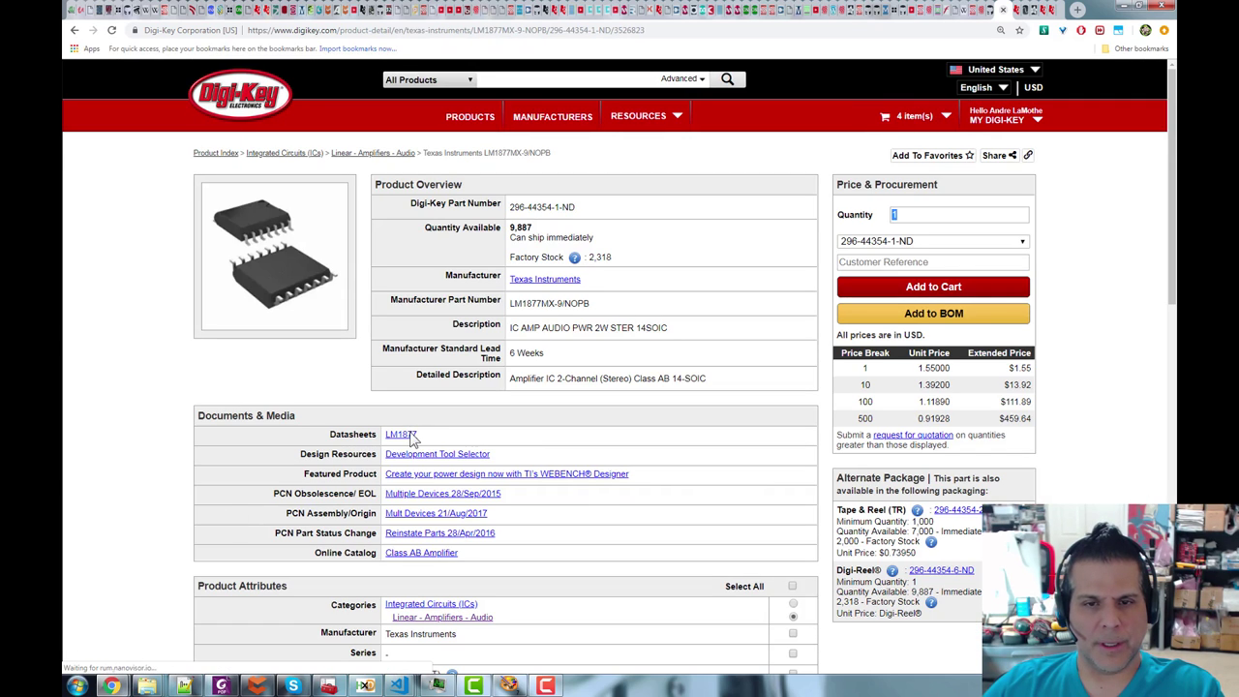
{"action": "left_click", "coordinate": [404, 436]}
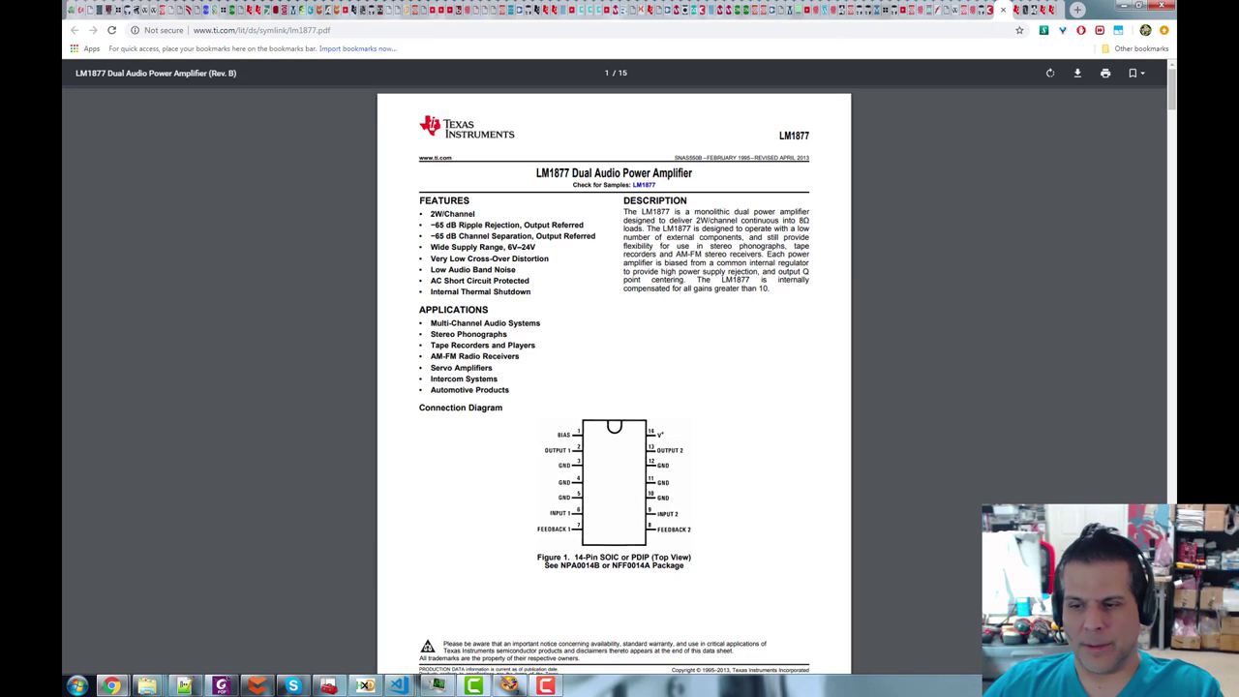
{"action": "key", "text": "ctrl+plus"}
{"action": "key", "text": "ctrl+plus"}
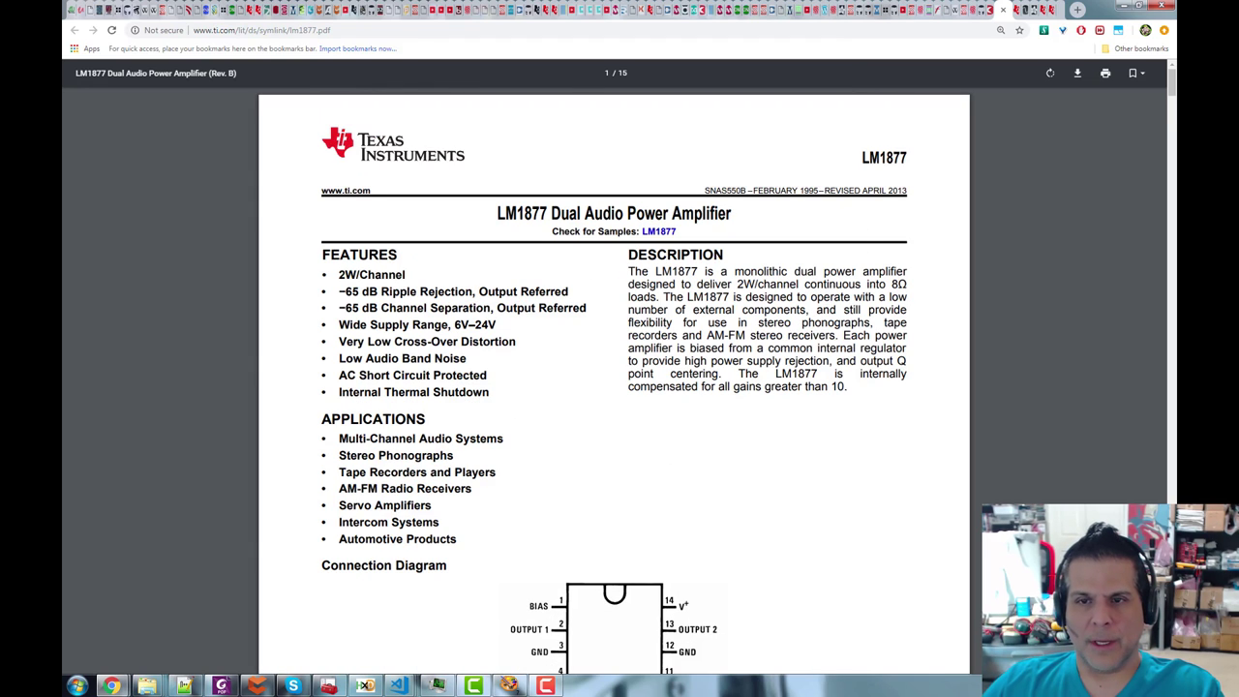
- Examine the LM1877 datasheet's features, pinout, electrical characteristics, performance graphs and typical application circuit
{"action": "double_click", "coordinate": [816, 189]}
{"action": "left_click", "coordinate": [842, 253]}
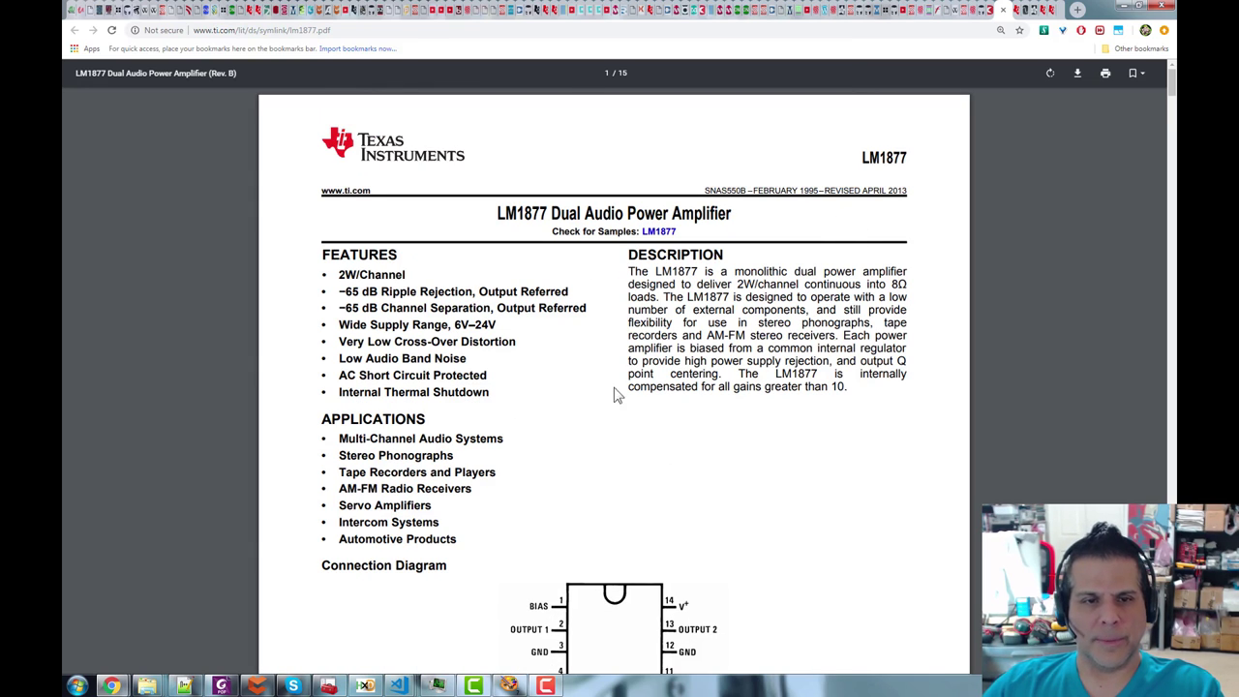
{"action": "scroll", "coordinate": [433, 373], "scroll_direction": "down", "scroll_amount": 1}
{"action": "scroll", "coordinate": [433, 372], "scroll_direction": "down", "scroll_amount": 4}
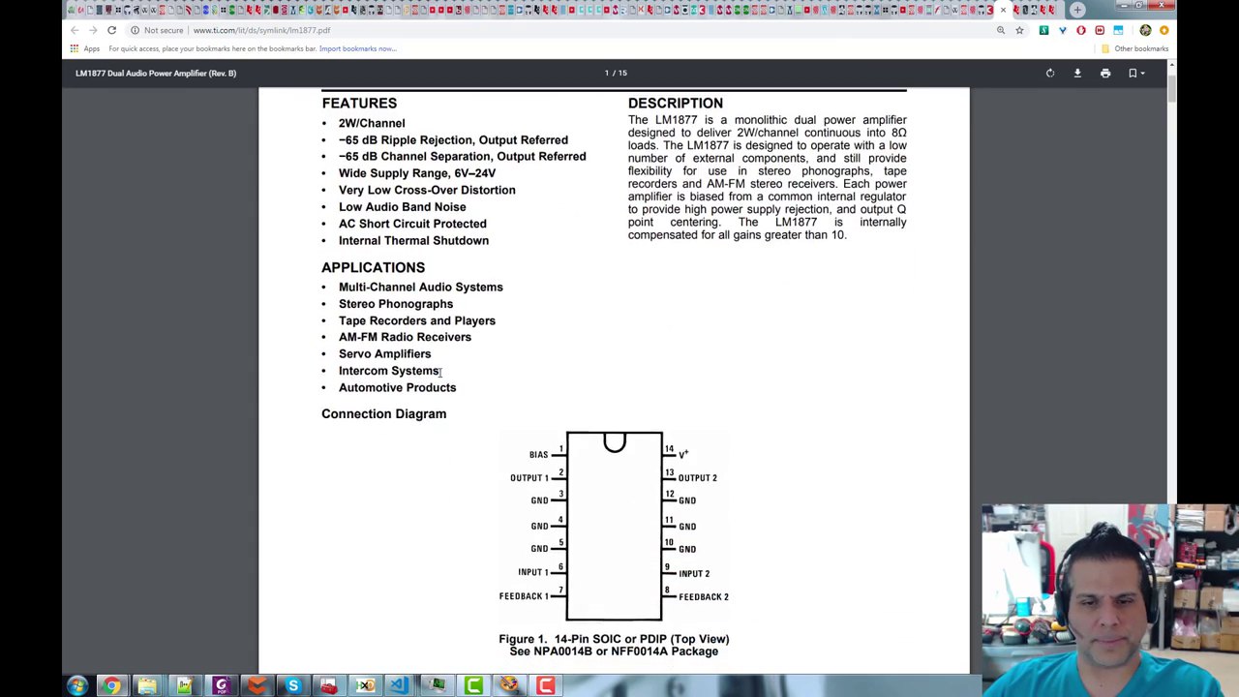
{"action": "scroll", "coordinate": [440, 372], "scroll_direction": "down", "scroll_amount": 6}
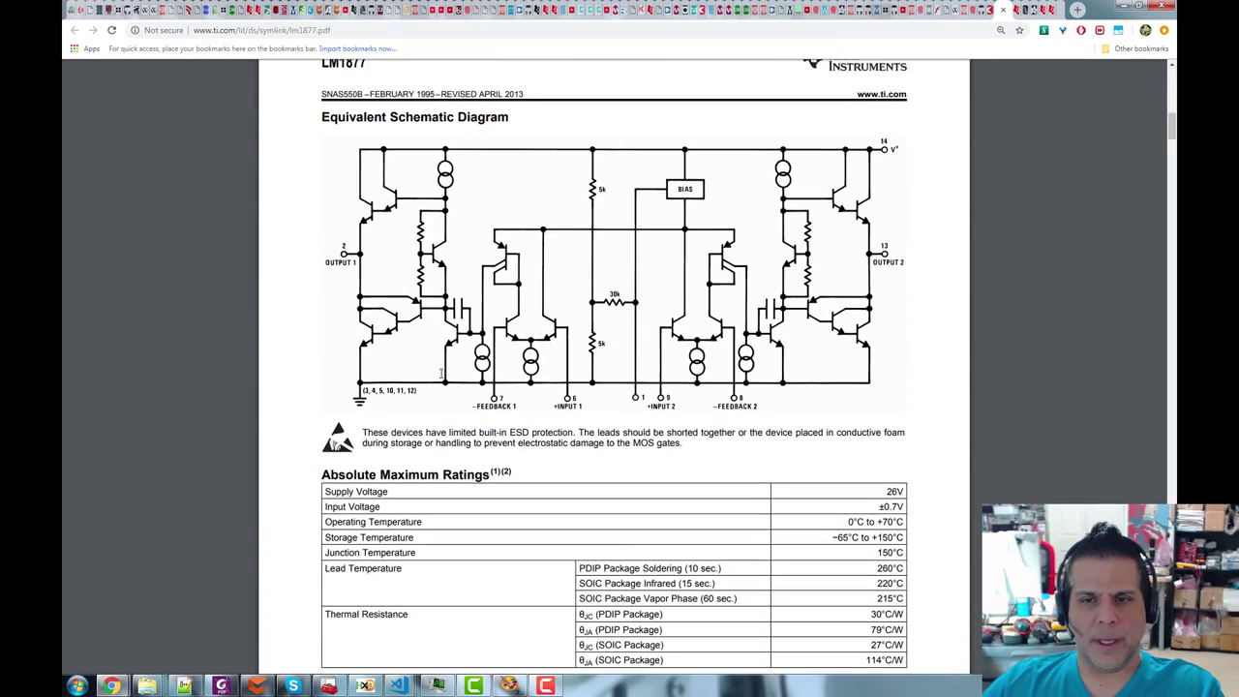
{"action": "scroll", "coordinate": [639, 296], "scroll_direction": "down", "scroll_amount": 9}
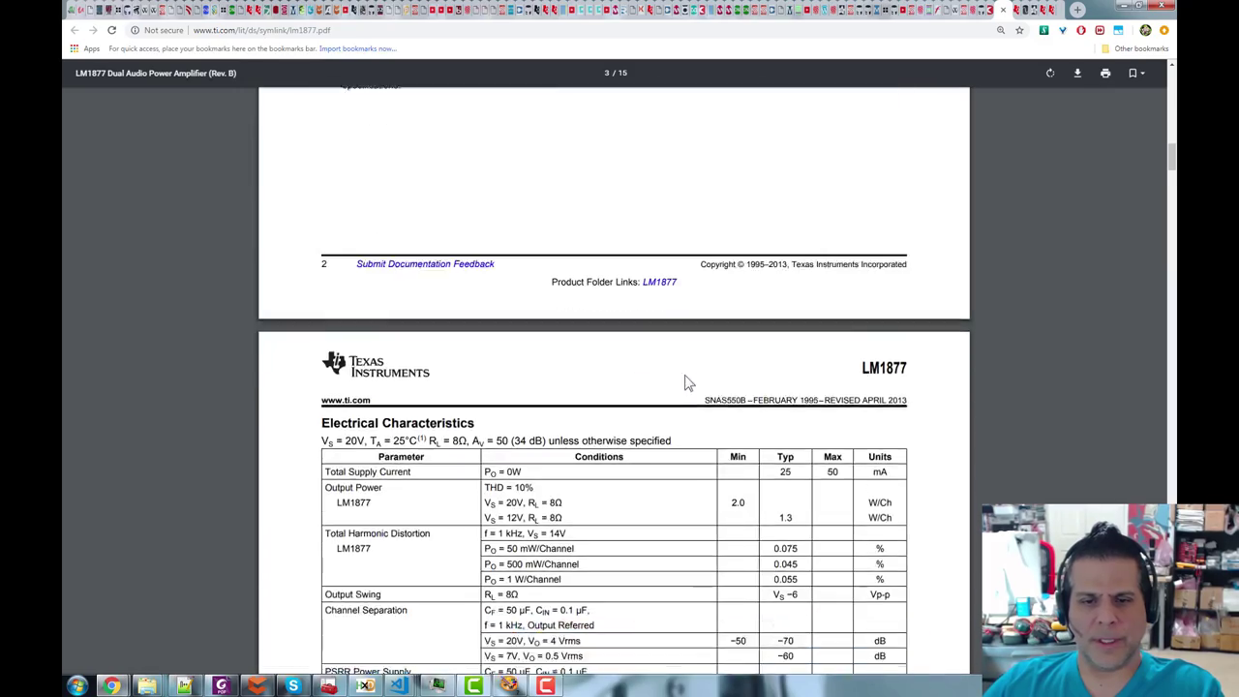
{"action": "scroll", "coordinate": [614, 377], "scroll_direction": "down", "scroll_amount": 17}
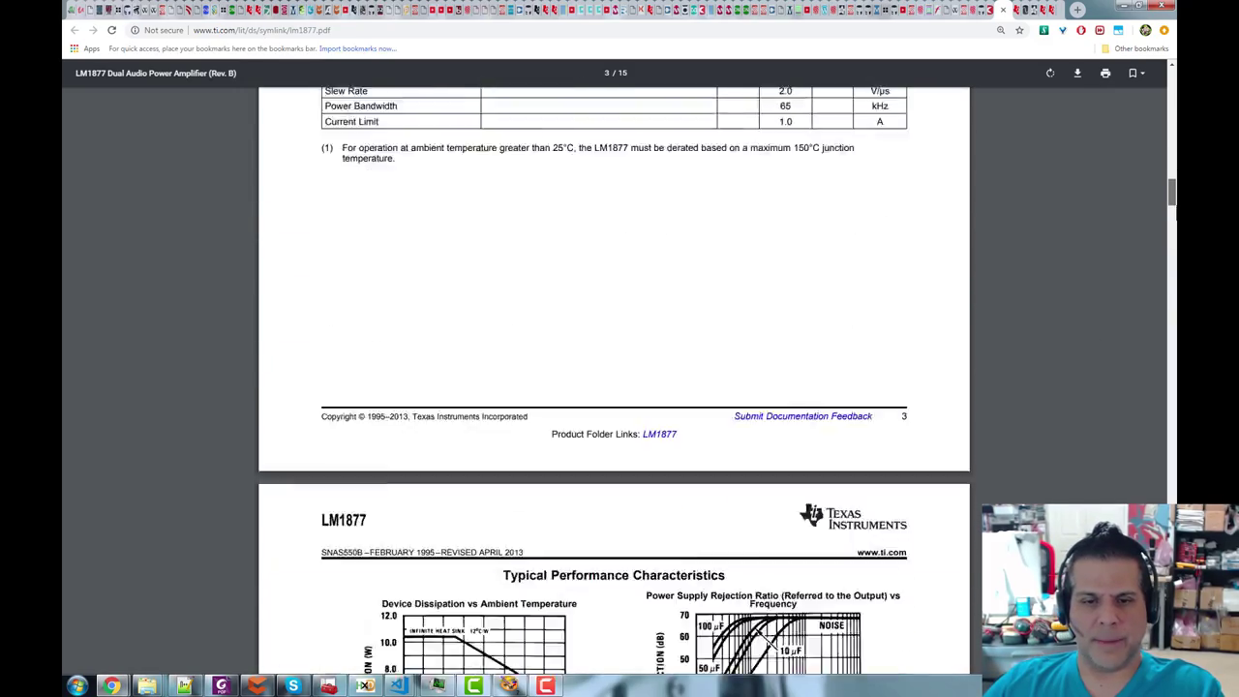
{"action": "scroll", "coordinate": [614, 377], "scroll_direction": "down", "scroll_amount": 15}
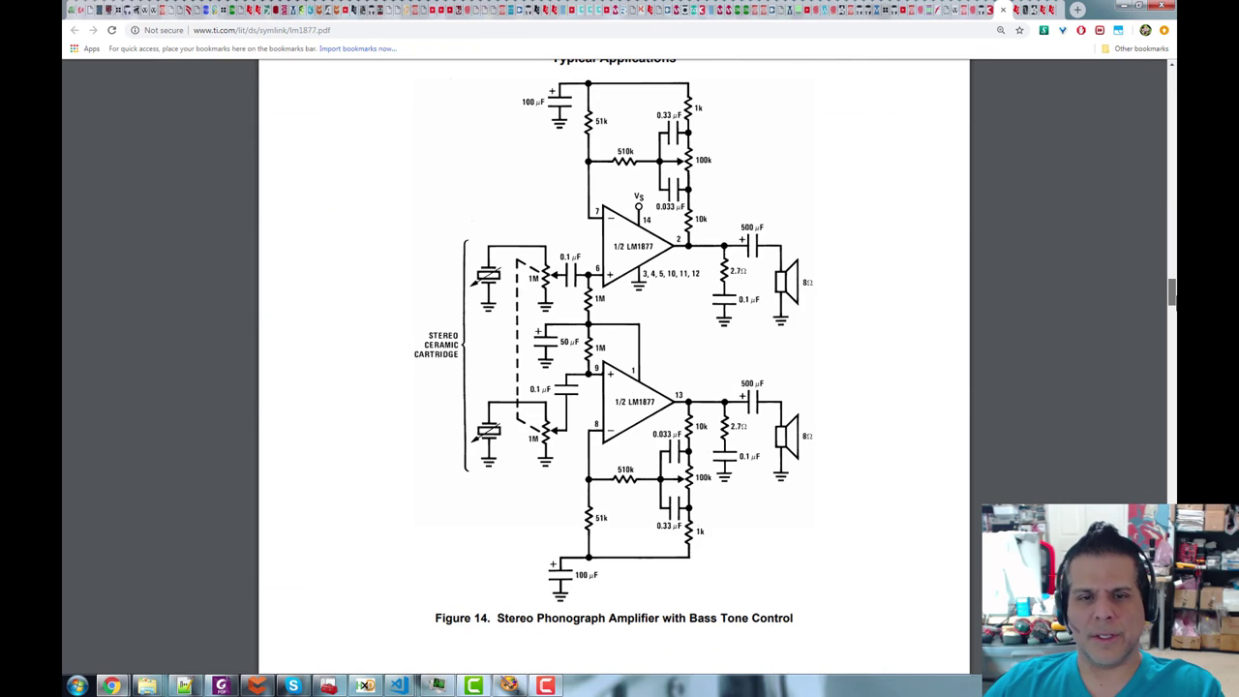
{"action": "scroll", "coordinate": [614, 377], "scroll_direction": "up", "scroll_amount": 1}
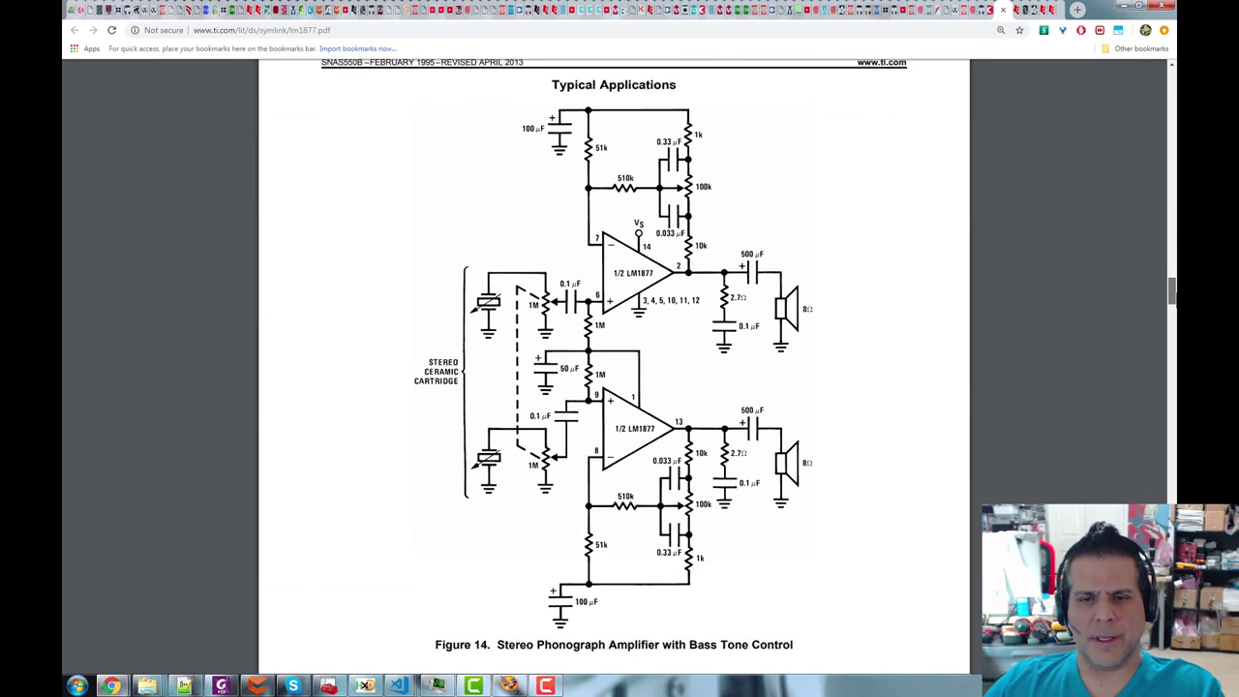
{"action": "scroll", "coordinate": [613, 377], "scroll_direction": "down", "scroll_amount": 3}
{"action": "scroll", "coordinate": [614, 378], "scroll_direction": "down", "scroll_amount": 7}
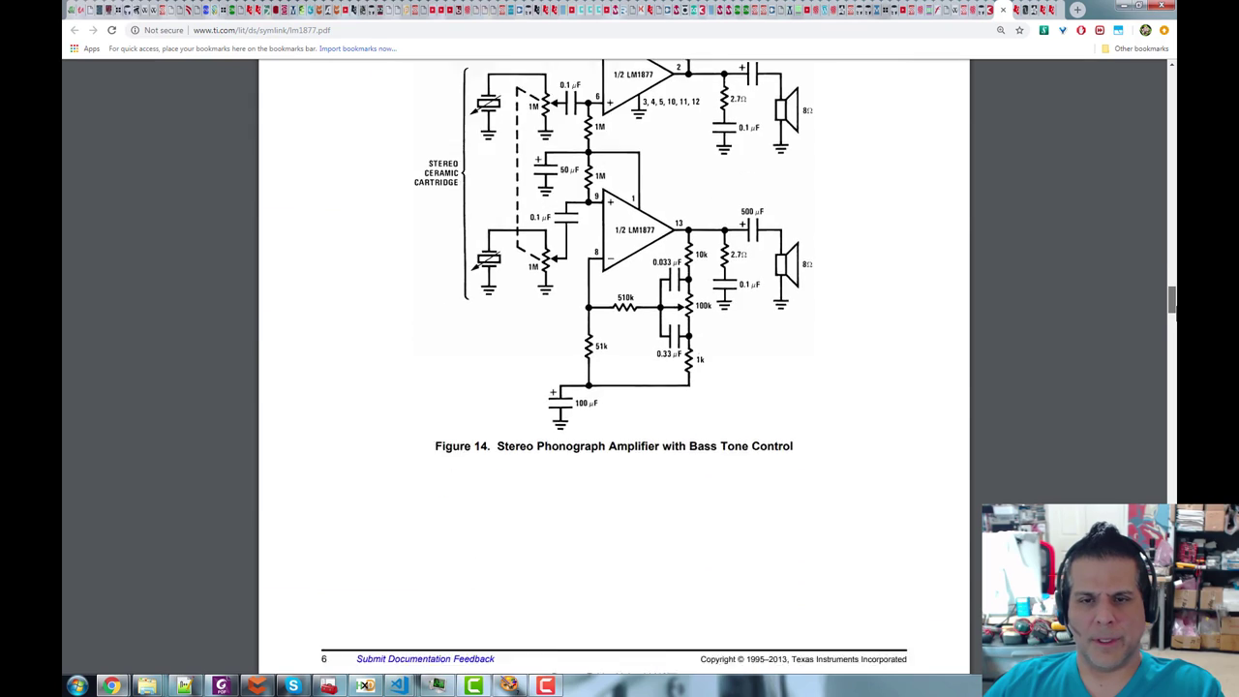
{"action": "left_click_drag", "start_coordinate": [1172, 331], "coordinate": [829, 32]}
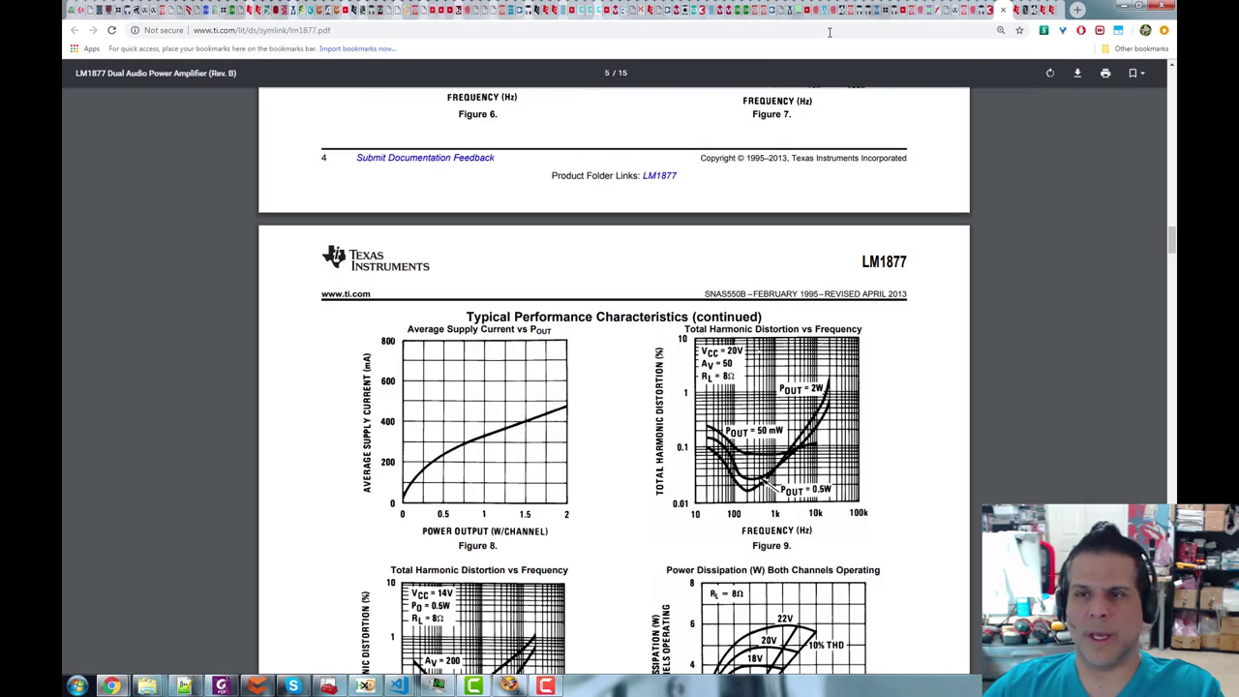
- Close the LM1877 datasheet, open the LM4880 datasheet from the LM4880MX/NOPB listing and examine its typical application circuit
{"action": "left_click", "coordinate": [1006, 11]}
{"action": "left_click", "coordinate": [76, 30]}
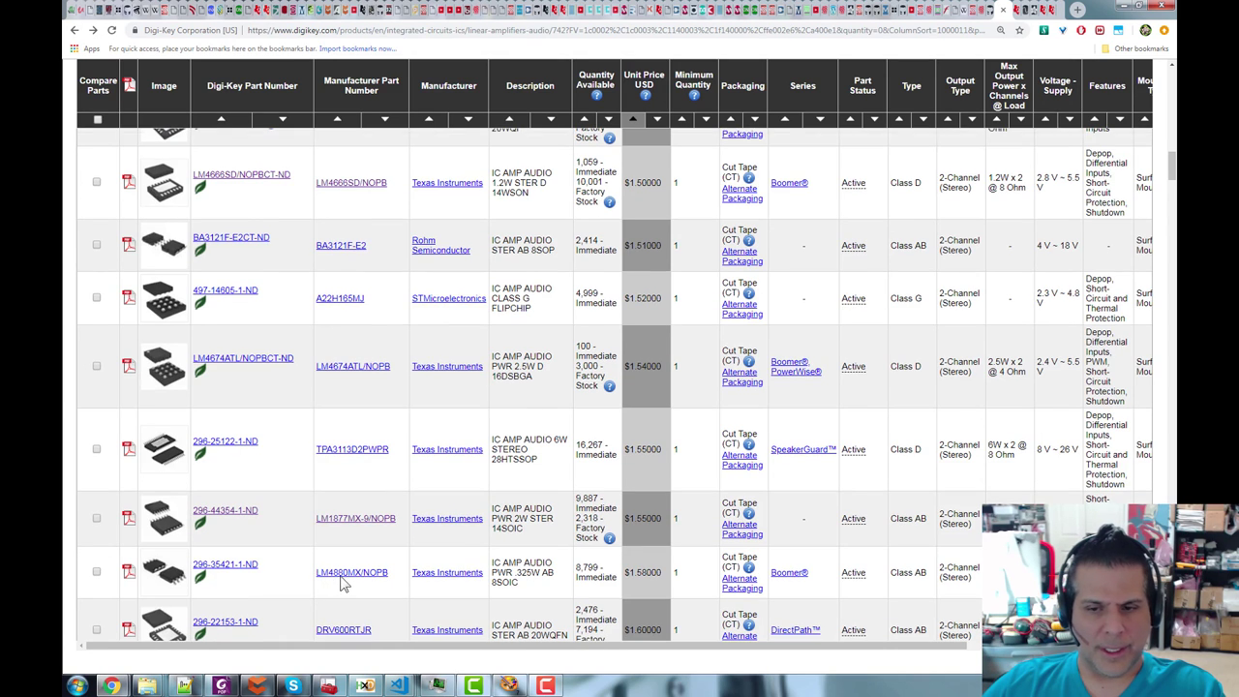
{"action": "scroll", "coordinate": [343, 583], "scroll_direction": "down", "scroll_amount": 1}
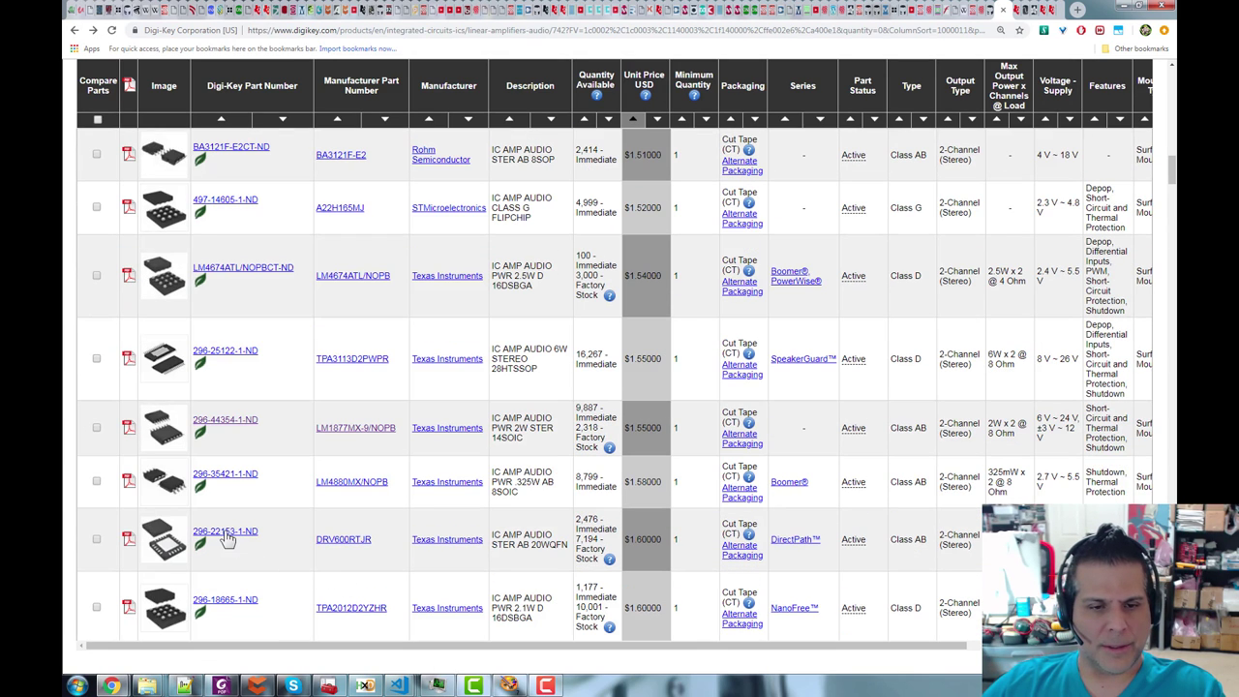
{"action": "left_click", "coordinate": [236, 476]}
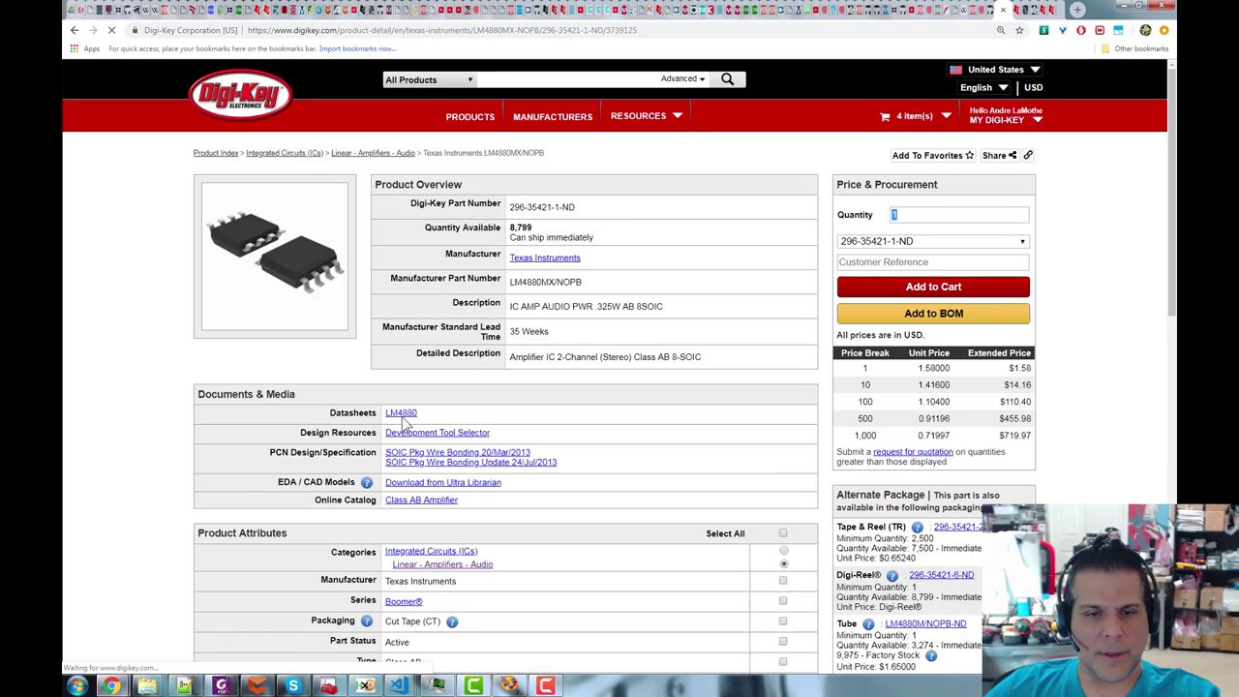
{"action": "left_click", "coordinate": [400, 413]}
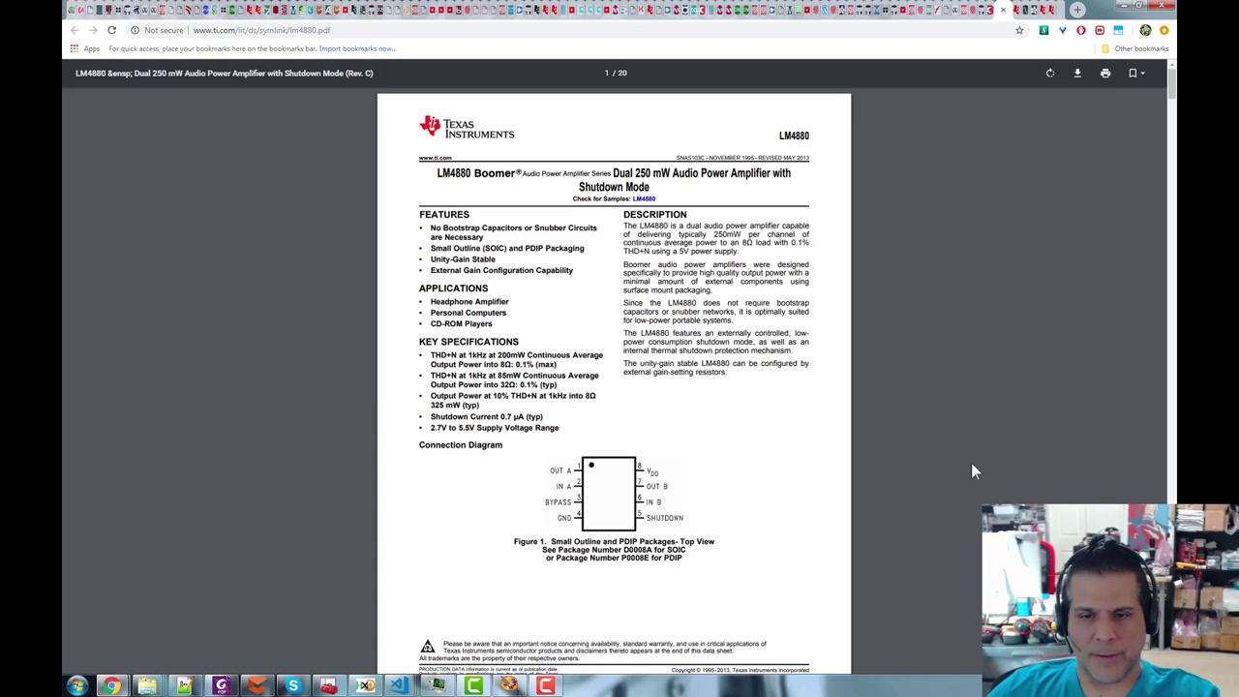
{"action": "scroll", "coordinate": [1025, 447], "scroll_direction": "up", "scroll_amount": 2}
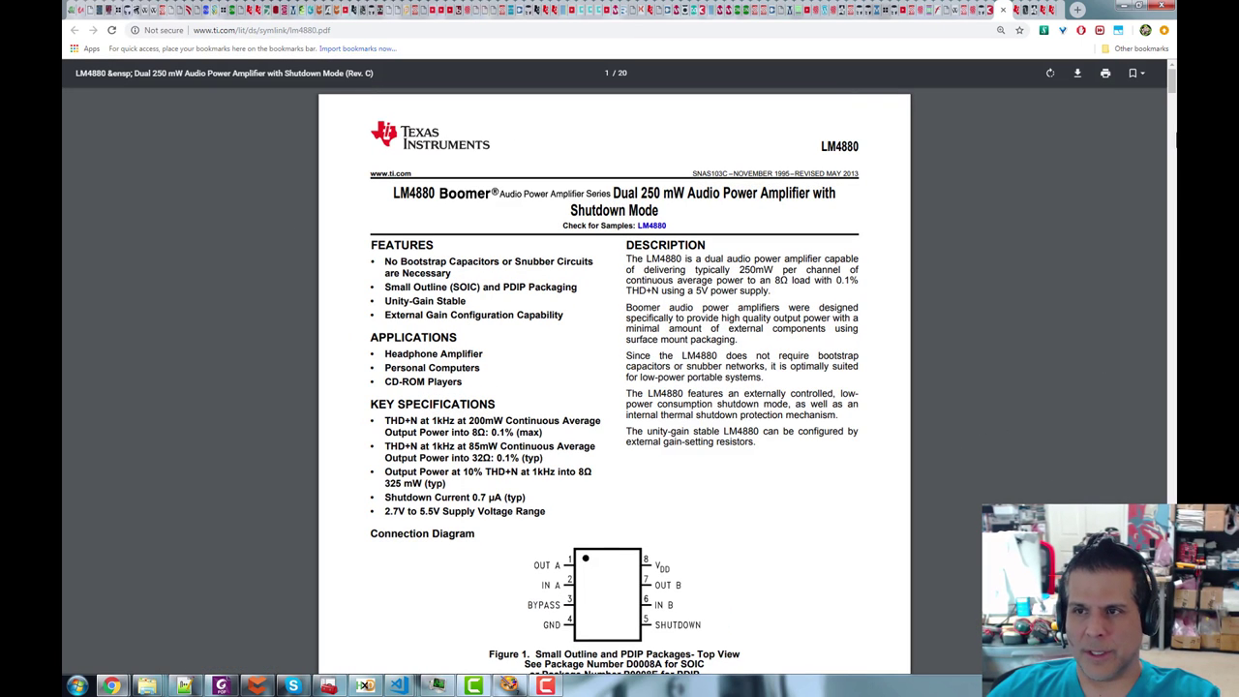
{"action": "left_click_drag", "start_coordinate": [1171, 94], "coordinate": [1171, 121]}
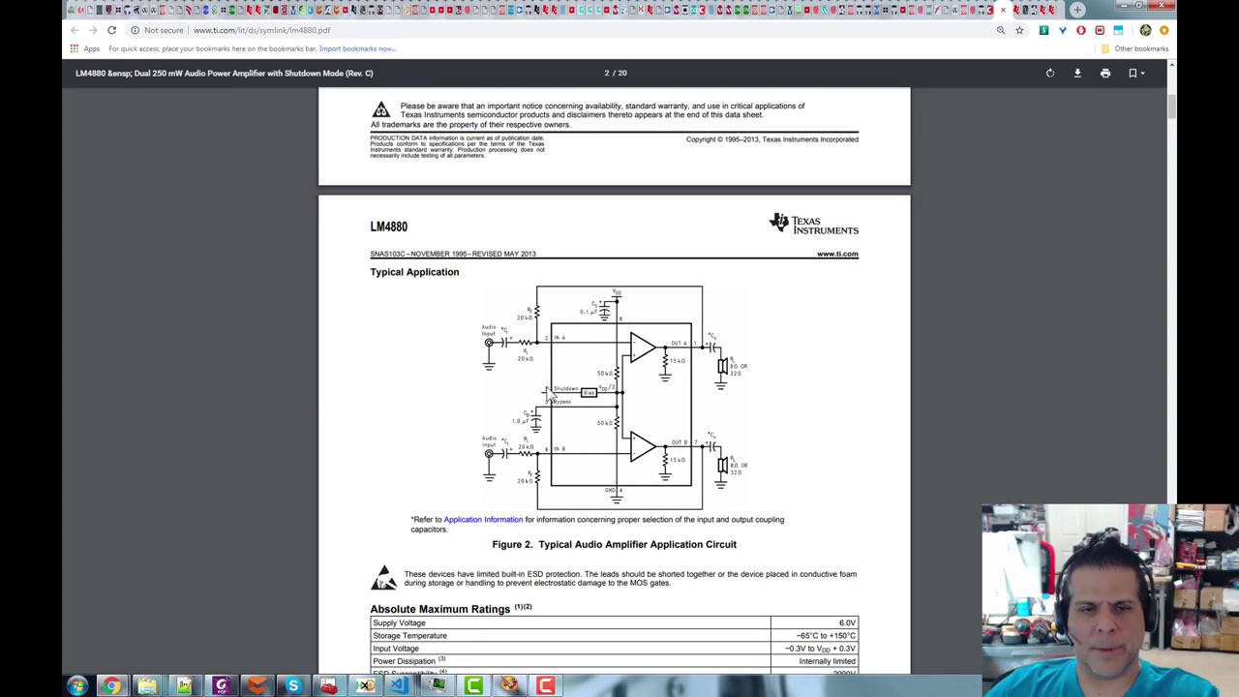
- Close the LM4880 datasheet, return to the results list and copy the manufacturer part number LM4666SD/NOPB
{"action": "left_click", "coordinate": [1009, 10]}
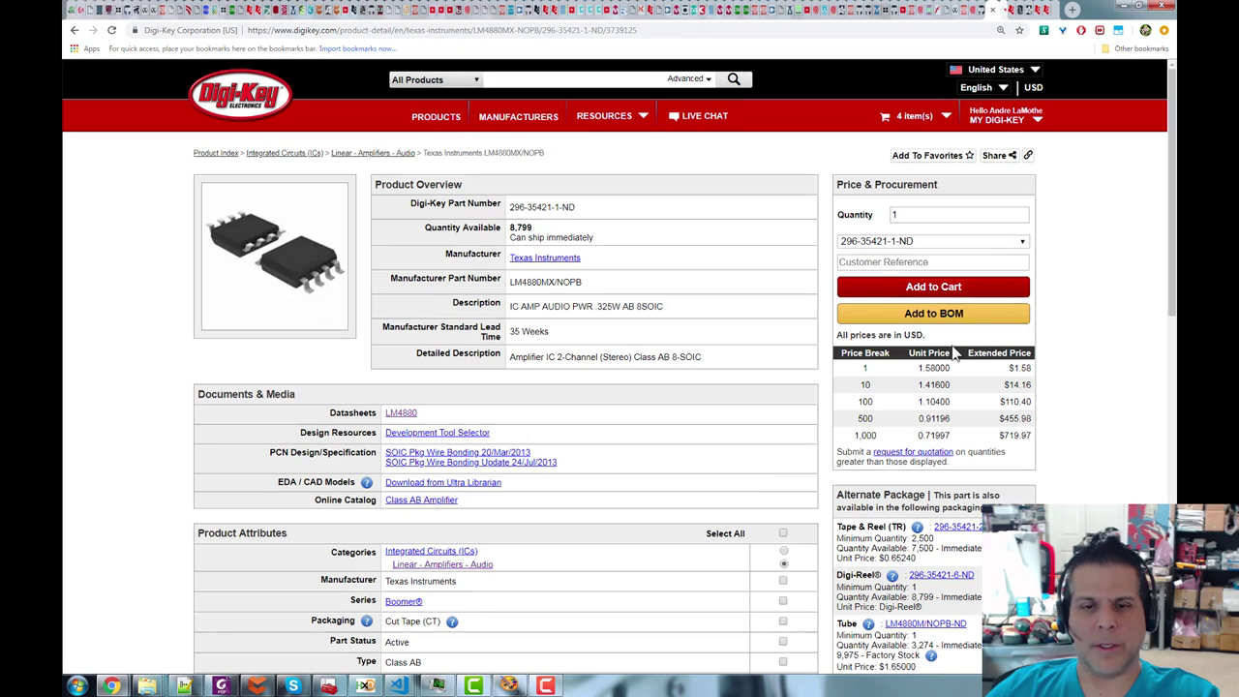
{"action": "left_click", "coordinate": [74, 30]}
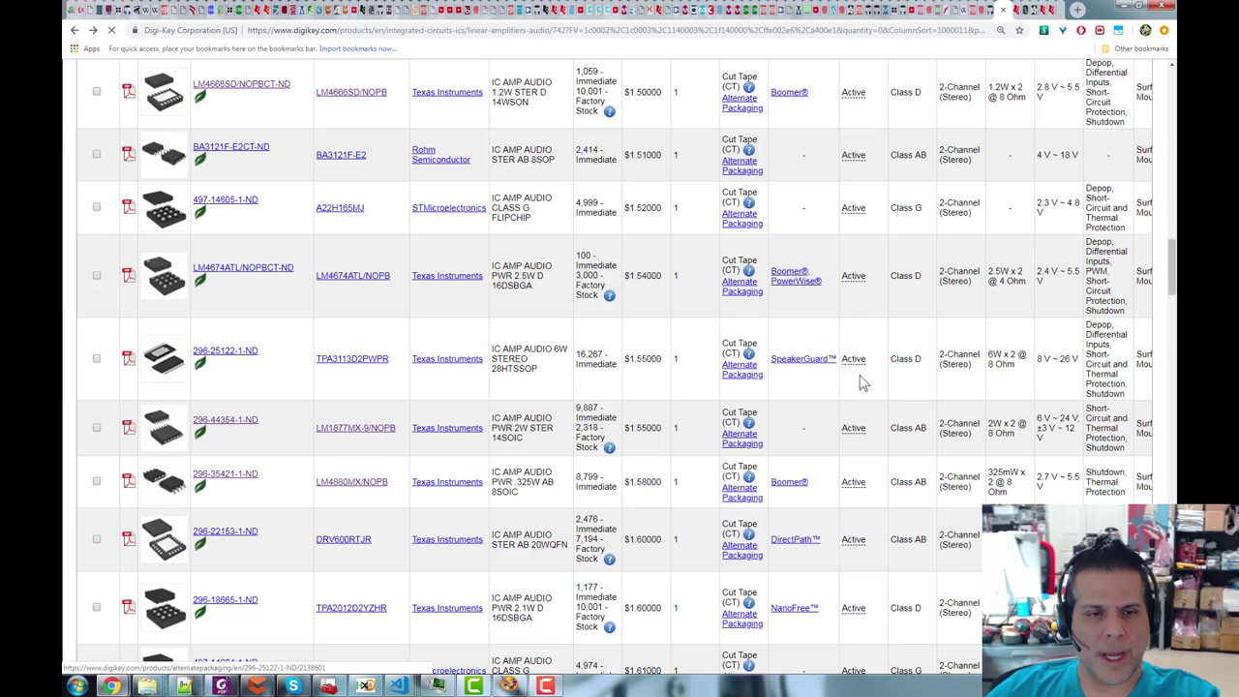
{"action": "scroll", "coordinate": [306, 451], "scroll_direction": "up", "scroll_amount": 2}
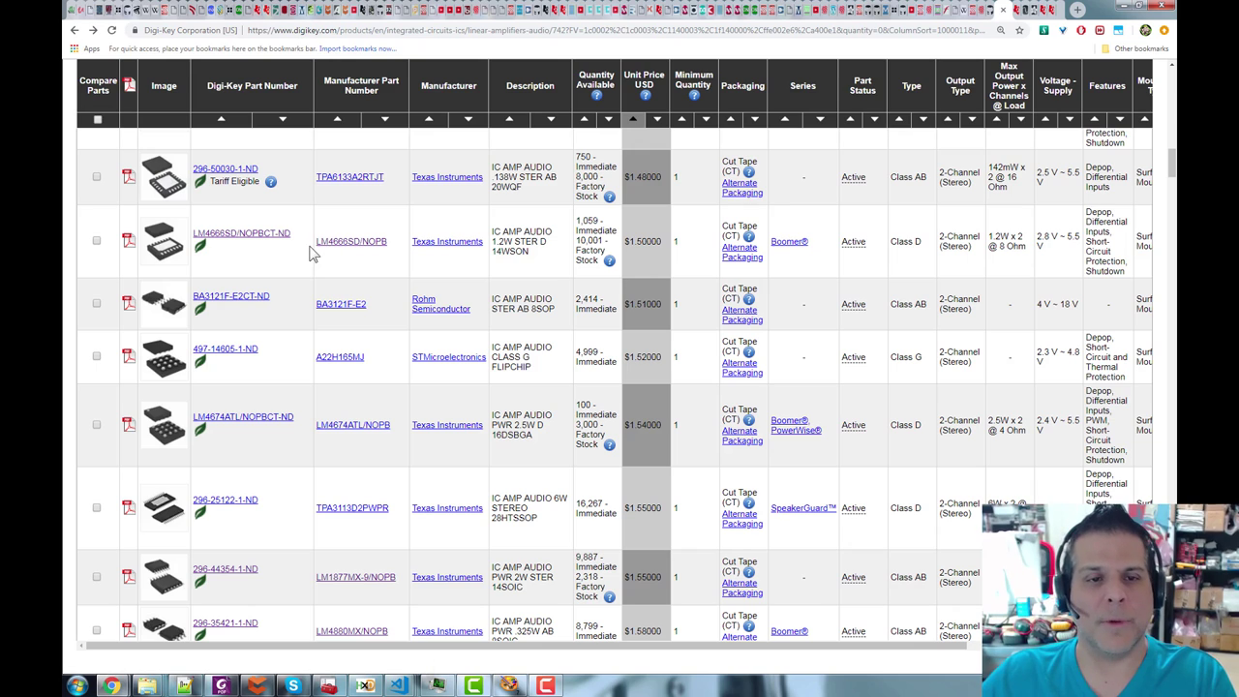
{"action": "left_click_drag", "start_coordinate": [388, 242], "coordinate": [318, 242]}
{"action": "key", "text": "ctrl+c"}
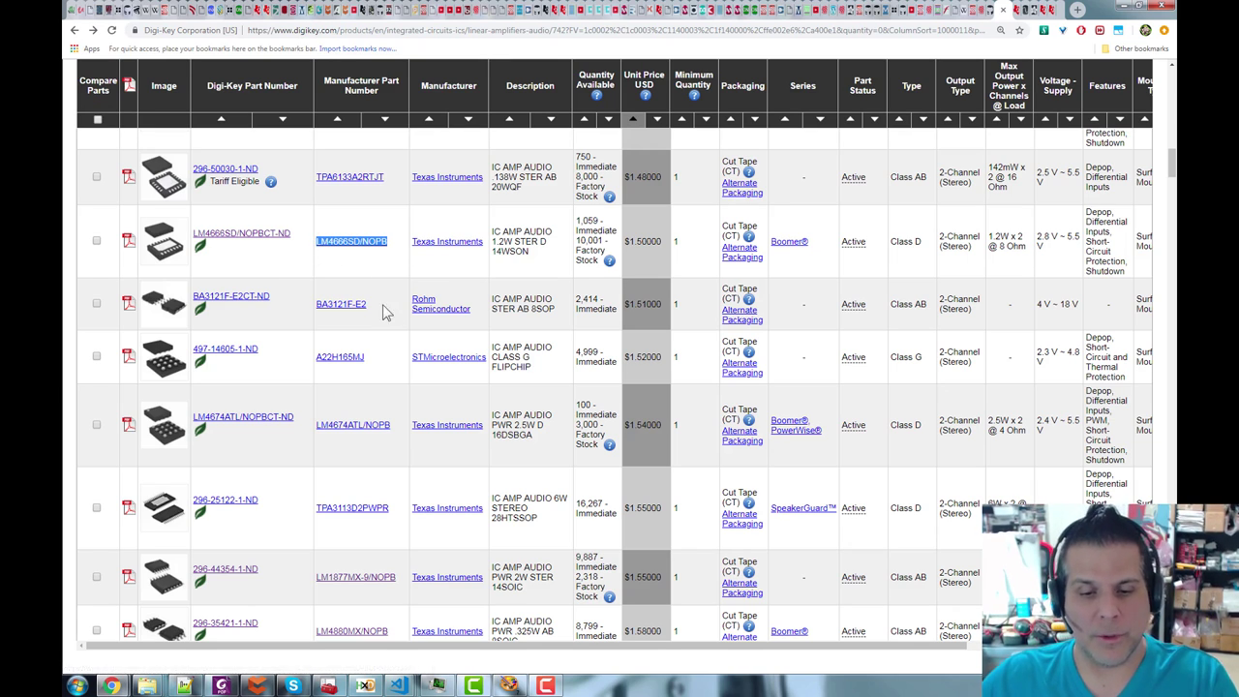
- Switch to CircuitMaker and check the project name on the CCE_BEATBOXAMP_V1_001 overview page
{"action": "left_click", "coordinate": [260, 686]}
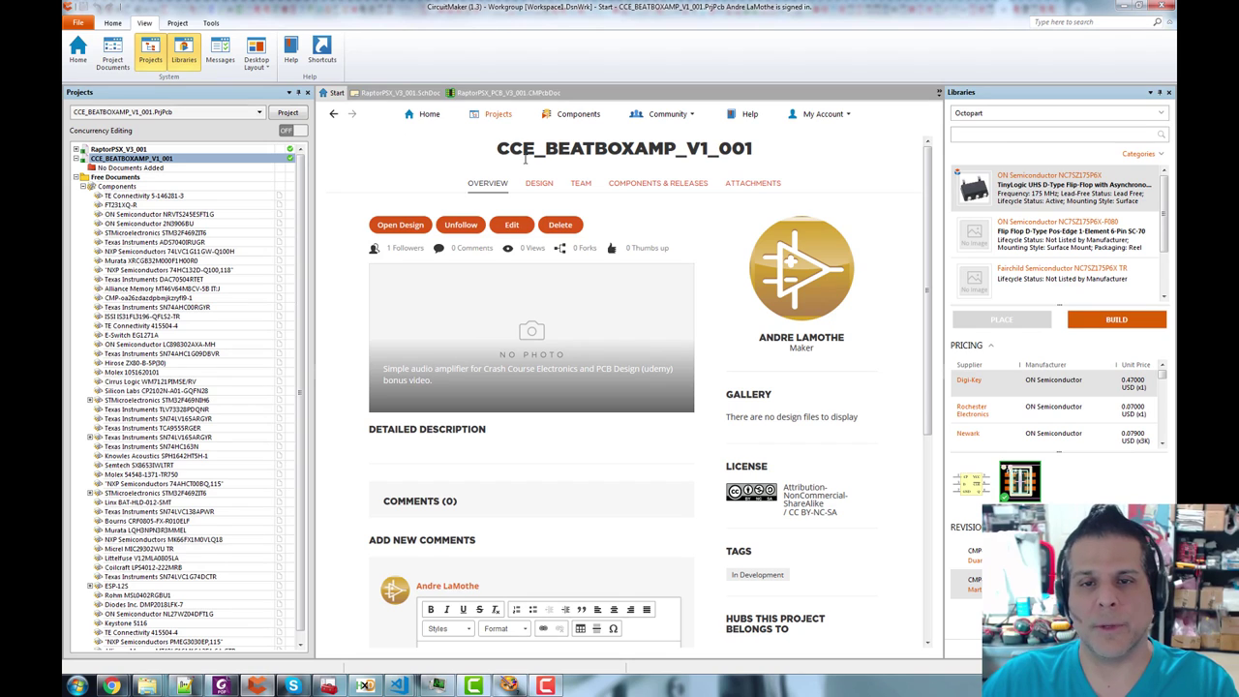
{"action": "left_click_drag", "start_coordinate": [751, 148], "coordinate": [730, 148]}
{"action": "left_click", "coordinate": [732, 149]}
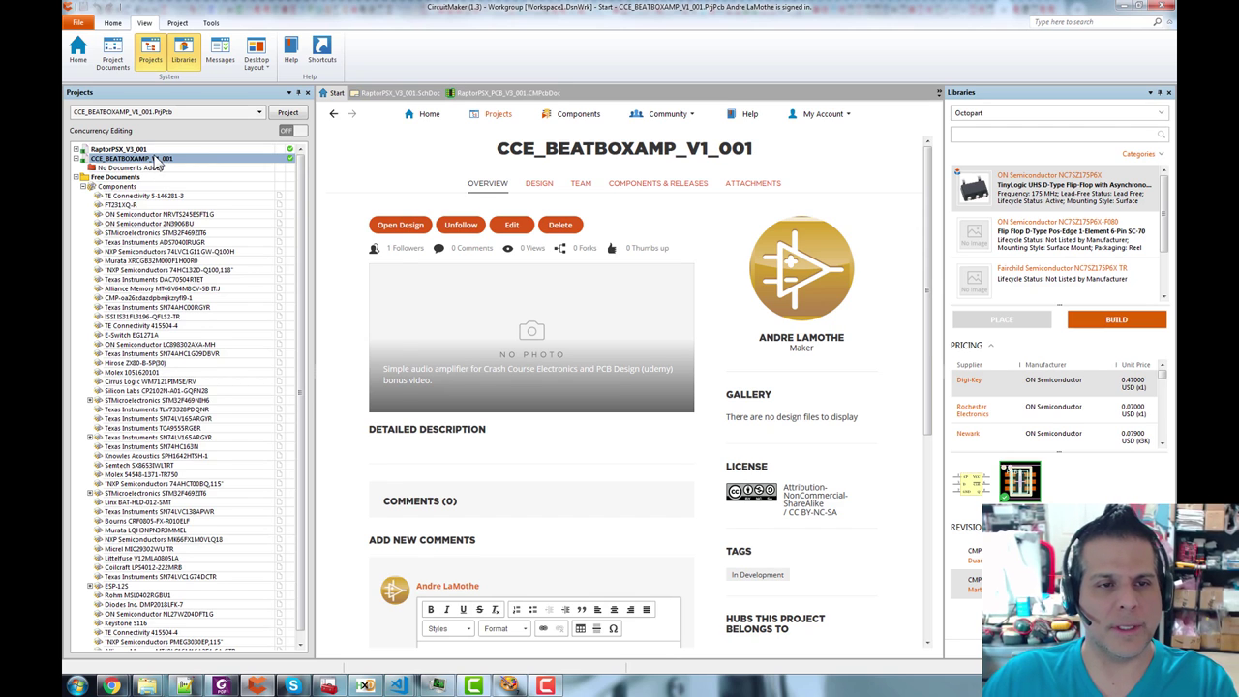
- Add a new schematic named CCE_BEATBOXAMP_V1_001.SchDoc to the CCE_BEATBOXAMP_V1_001 project
{"action": "right_click", "coordinate": [154, 164]}
{"action": "mouse_move", "coordinate": [208, 196]}
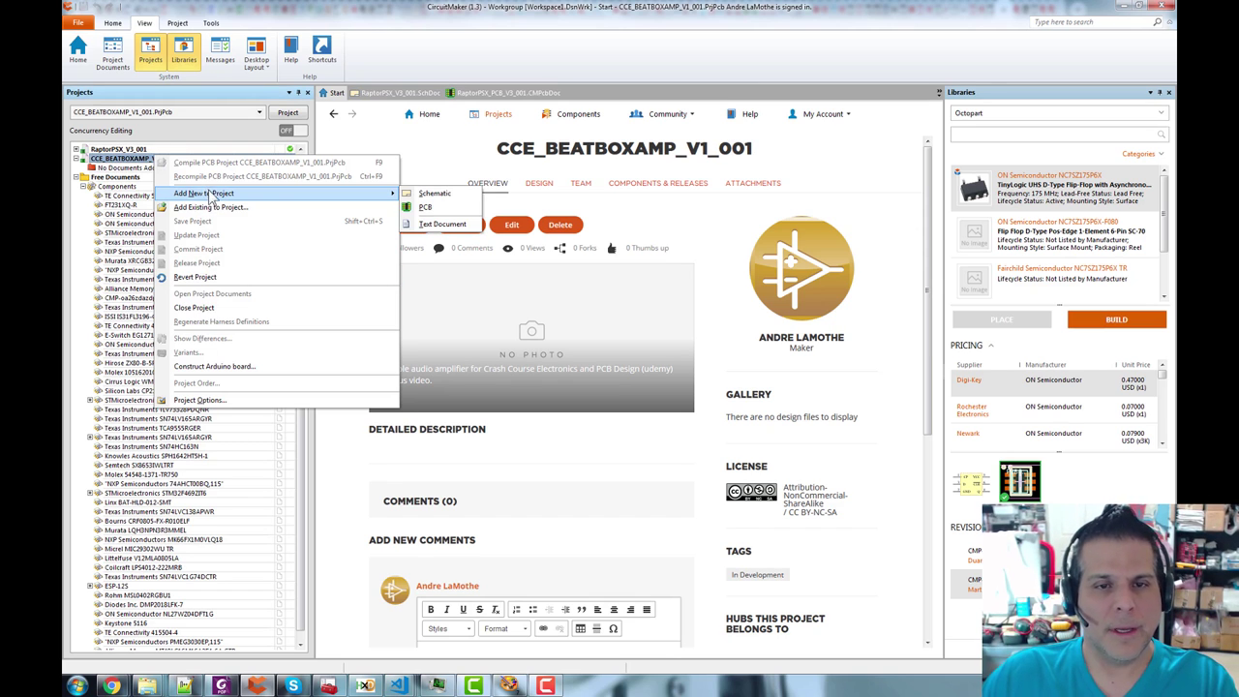
{"action": "left_click", "coordinate": [431, 194]}
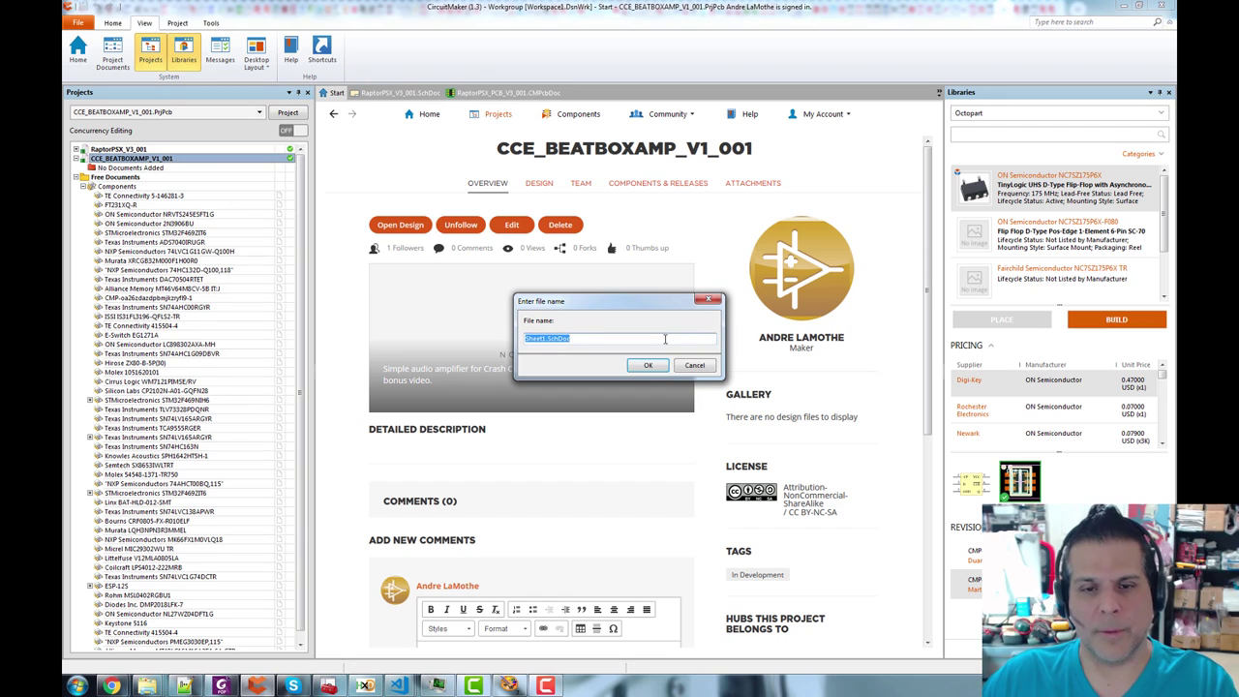
{"action": "left_click", "coordinate": [652, 340]}
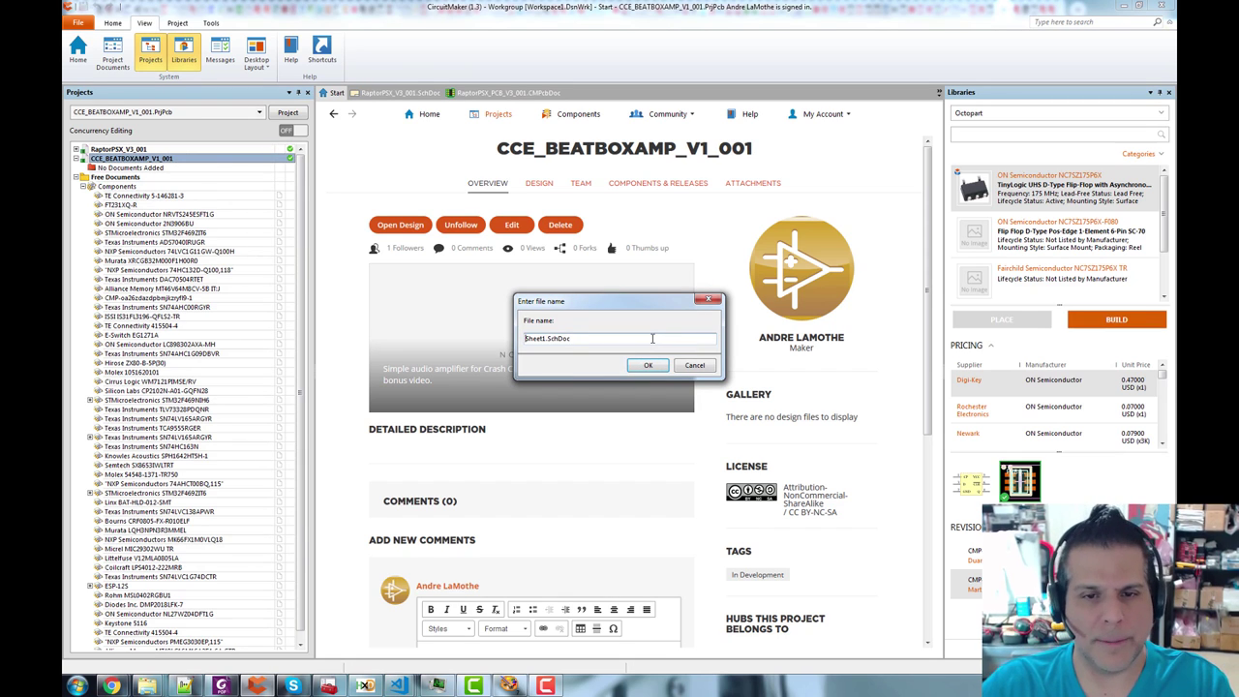
{"action": "key", "text": "BackSpace"}
{"action": "key", "text": "BackSpace"}
{"action": "key", "text": "BackSpace"}
{"action": "type", "text": "CCE_BEATBOXAMP_V1_00"}
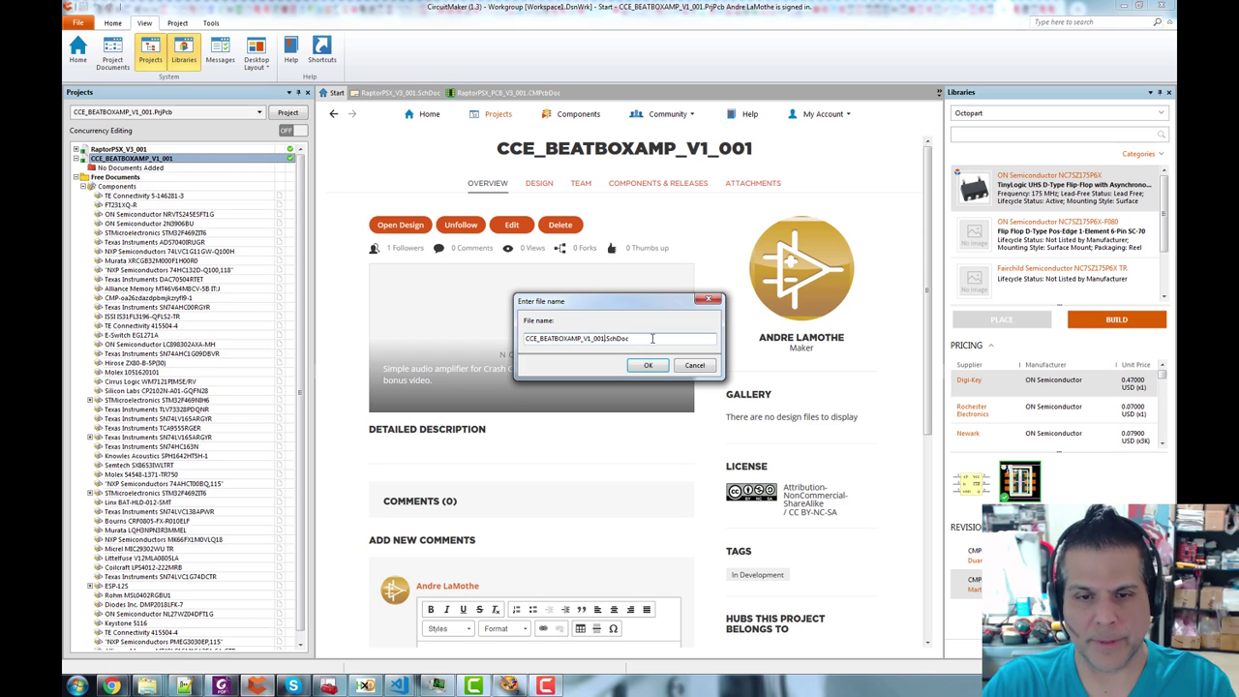
{"action": "key", "text": "Return"}
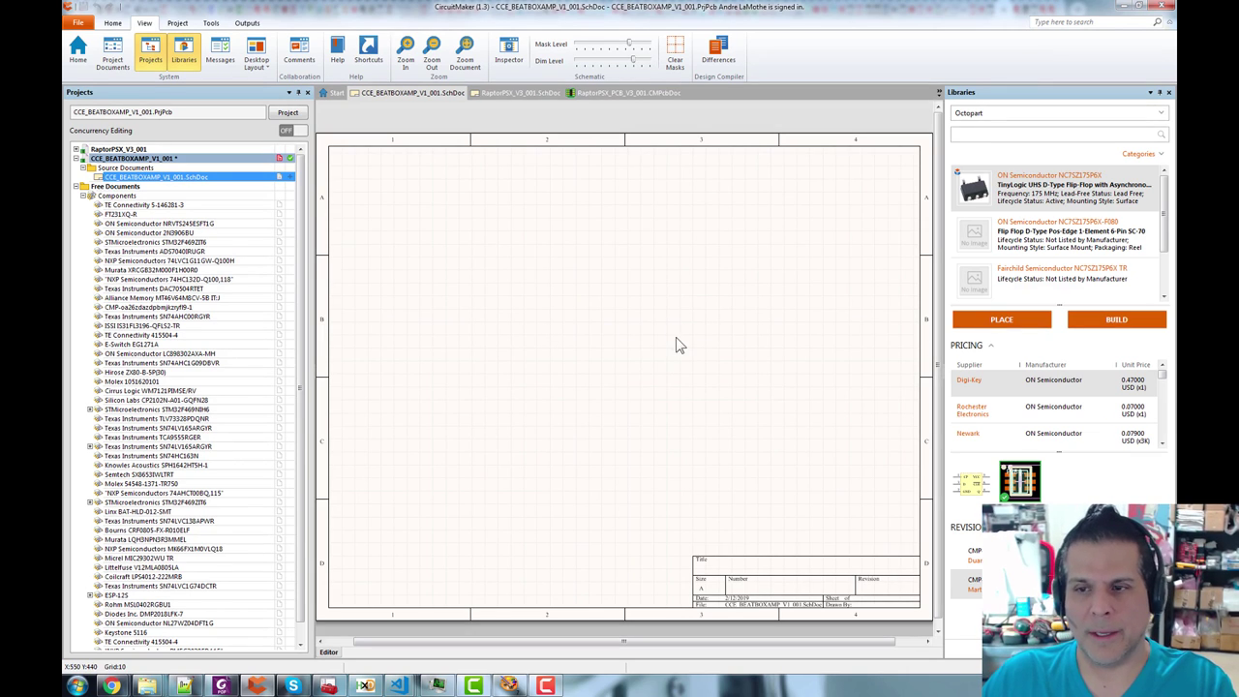
- Search the Octopart component library for LM4666
{"action": "left_click", "coordinate": [1016, 135]}
{"action": "type", "text": "NC7SZ175P6X"}
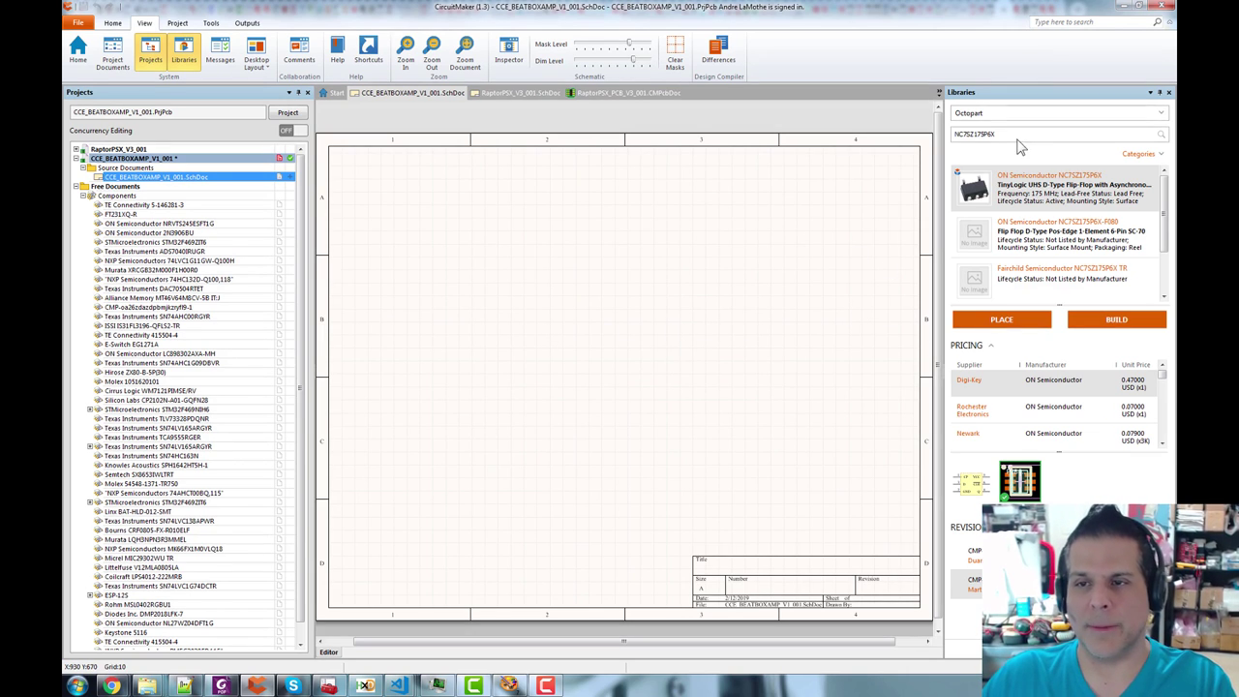
{"action": "left_click_drag", "start_coordinate": [1012, 133], "coordinate": [922, 135]}
{"action": "key", "text": "ctrl+v"}
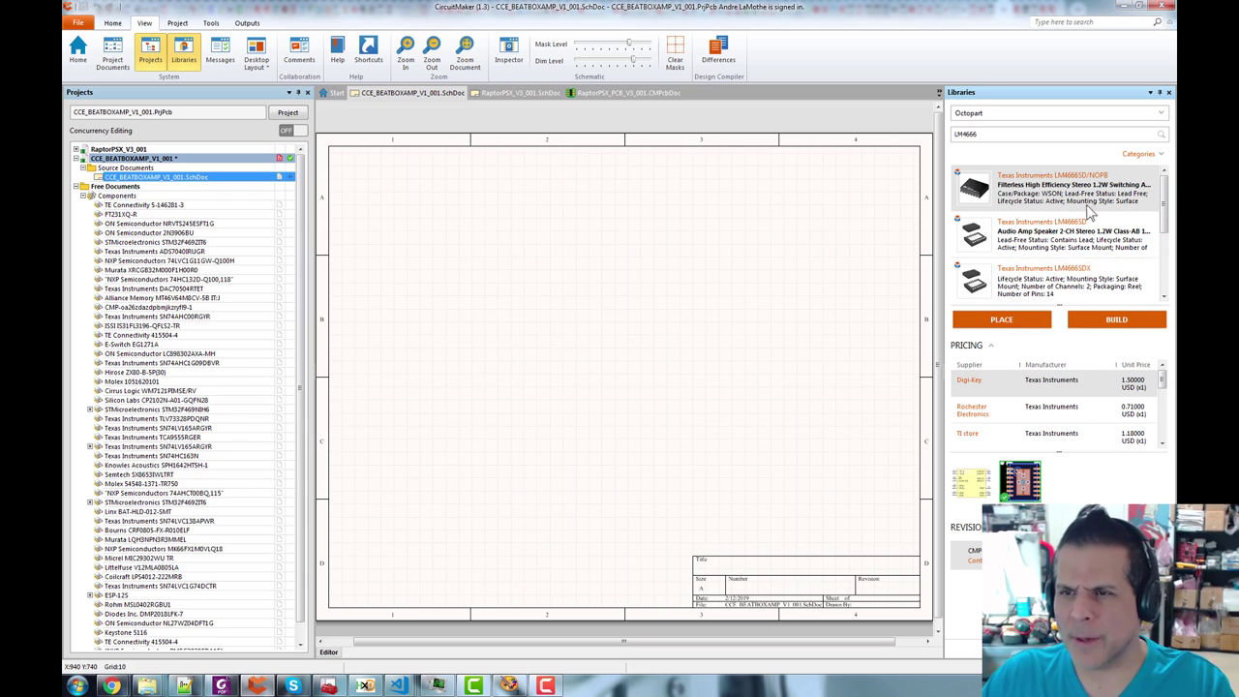
- Compare the first two LM4666 results and place the Texas Instruments LM4666SD/NOPB amplifier on the empty schematic sheet
{"action": "mouse_move", "coordinate": [1107, 201]}
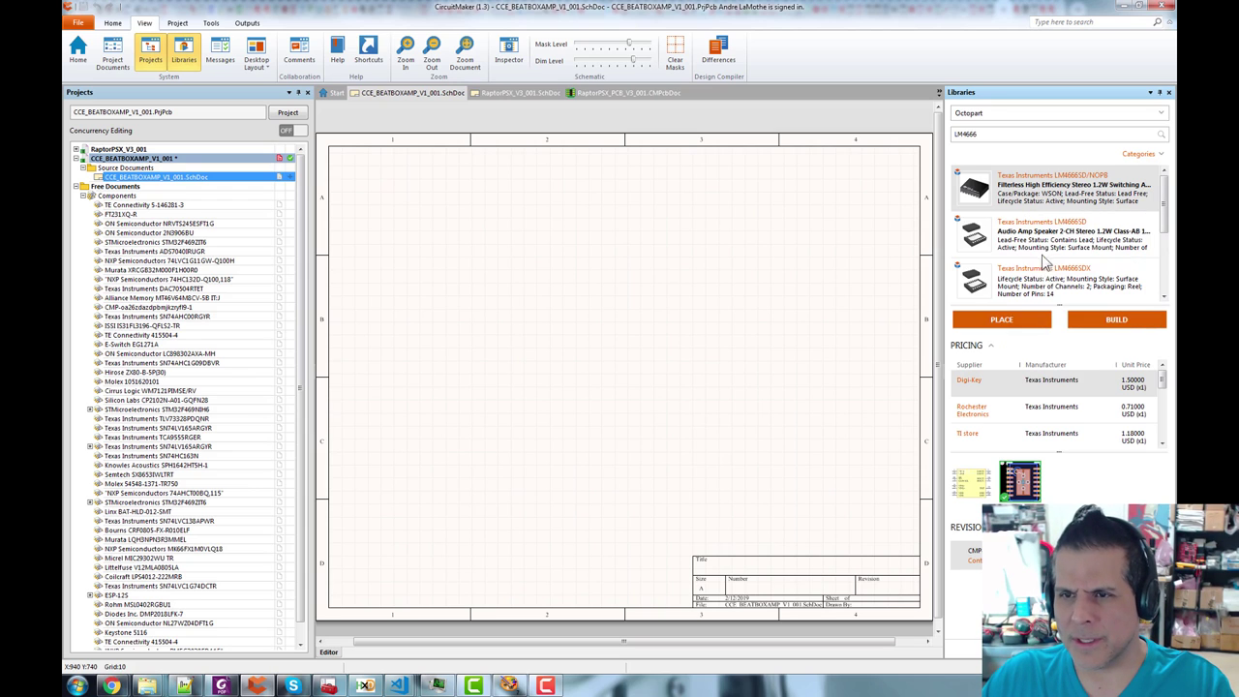
{"action": "left_click", "coordinate": [1058, 250]}
{"action": "mouse_move", "coordinate": [1058, 249]}
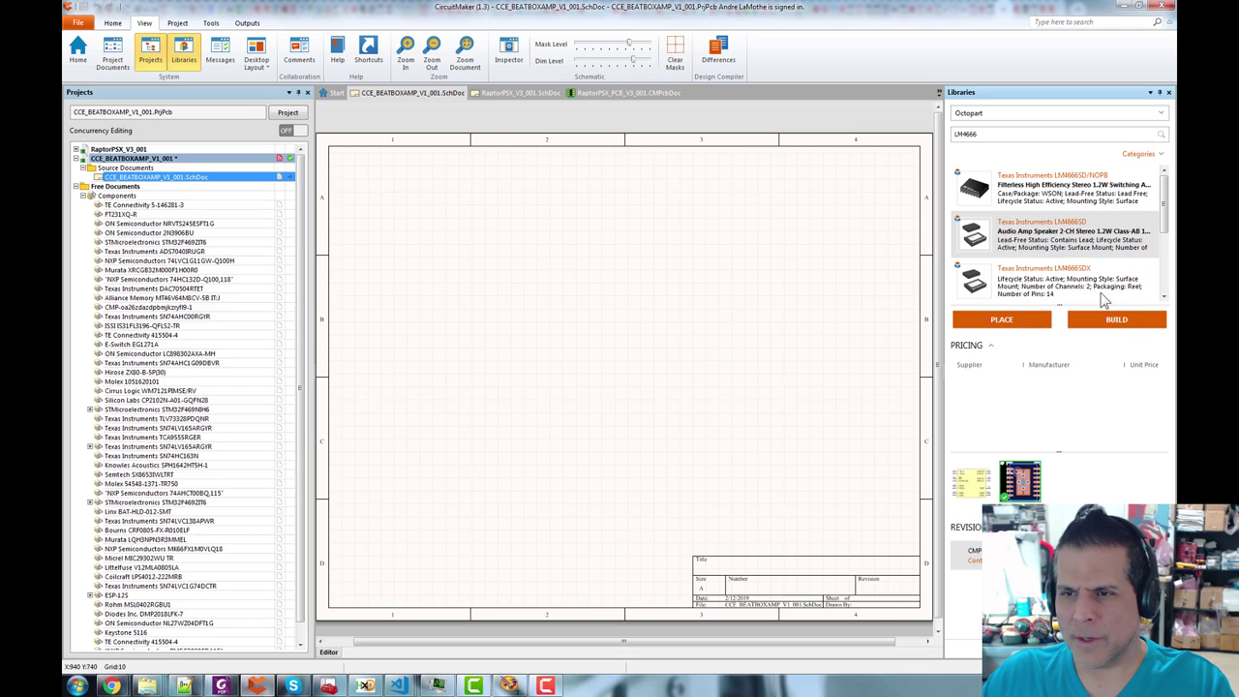
{"action": "left_click", "coordinate": [1096, 193]}
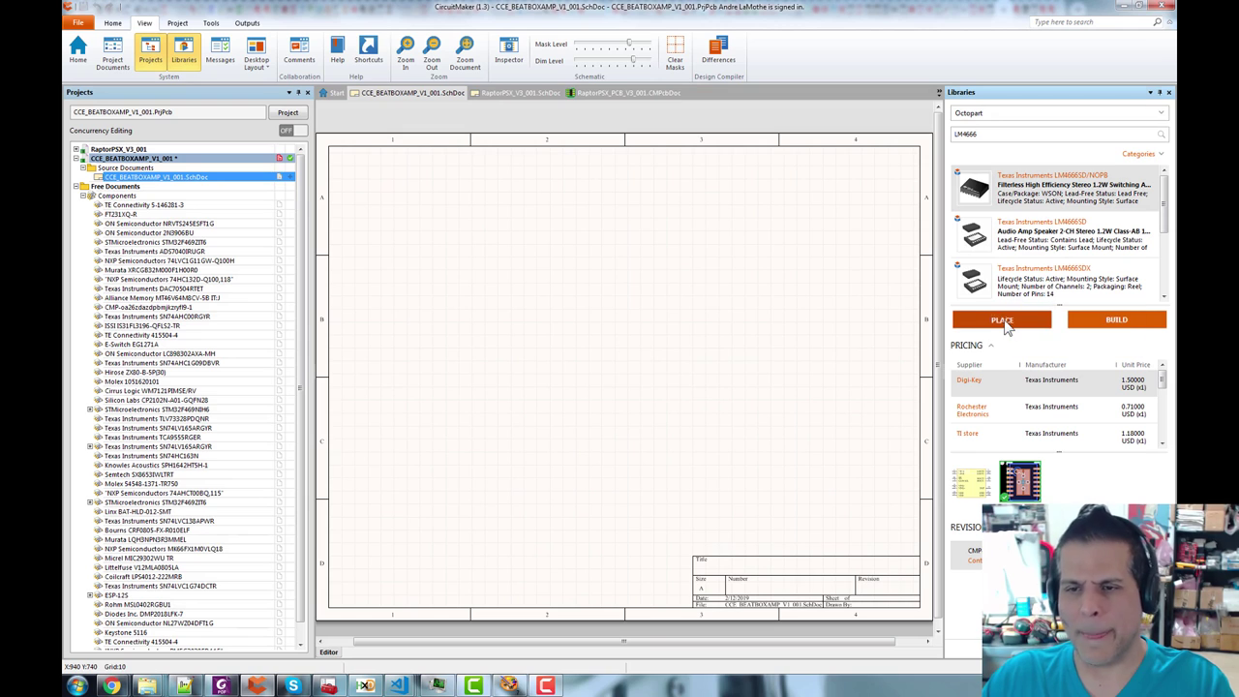
{"action": "left_click", "coordinate": [1003, 322]}
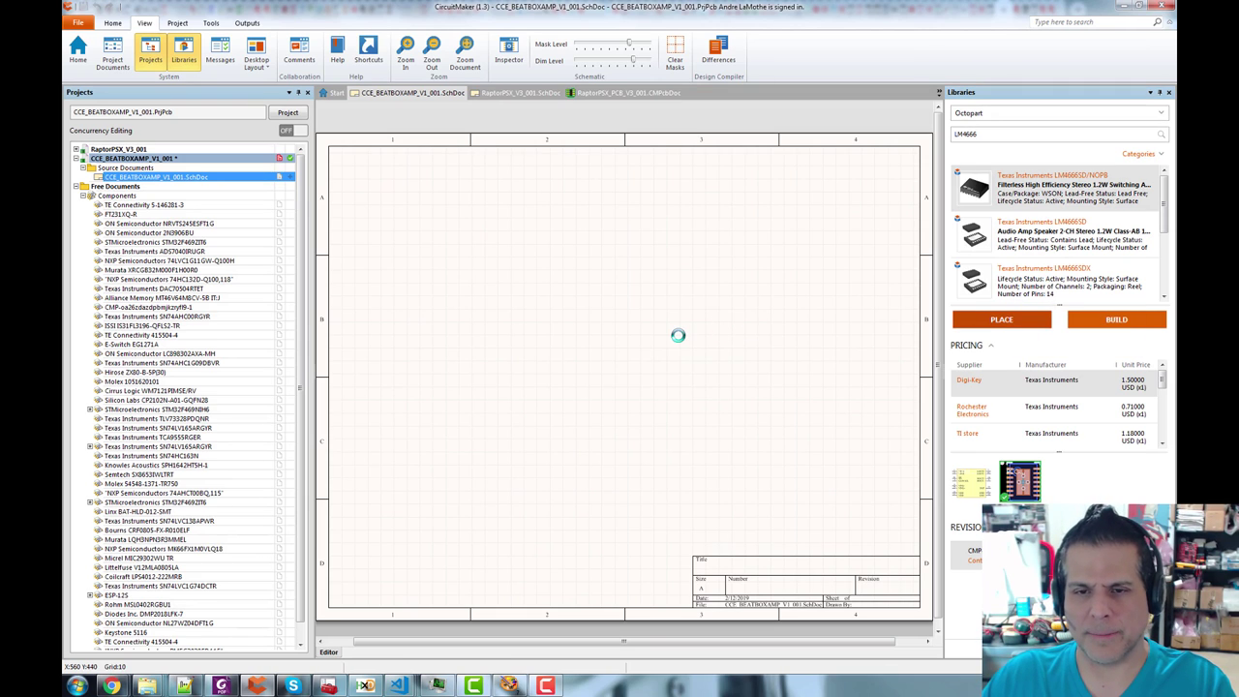
{"action": "left_click", "coordinate": [694, 348]}
{"action": "key", "text": "Escape"}
- Set the schematic sheet's standard style to A1 in the document options
{"action": "right_click", "coordinate": [685, 220]}
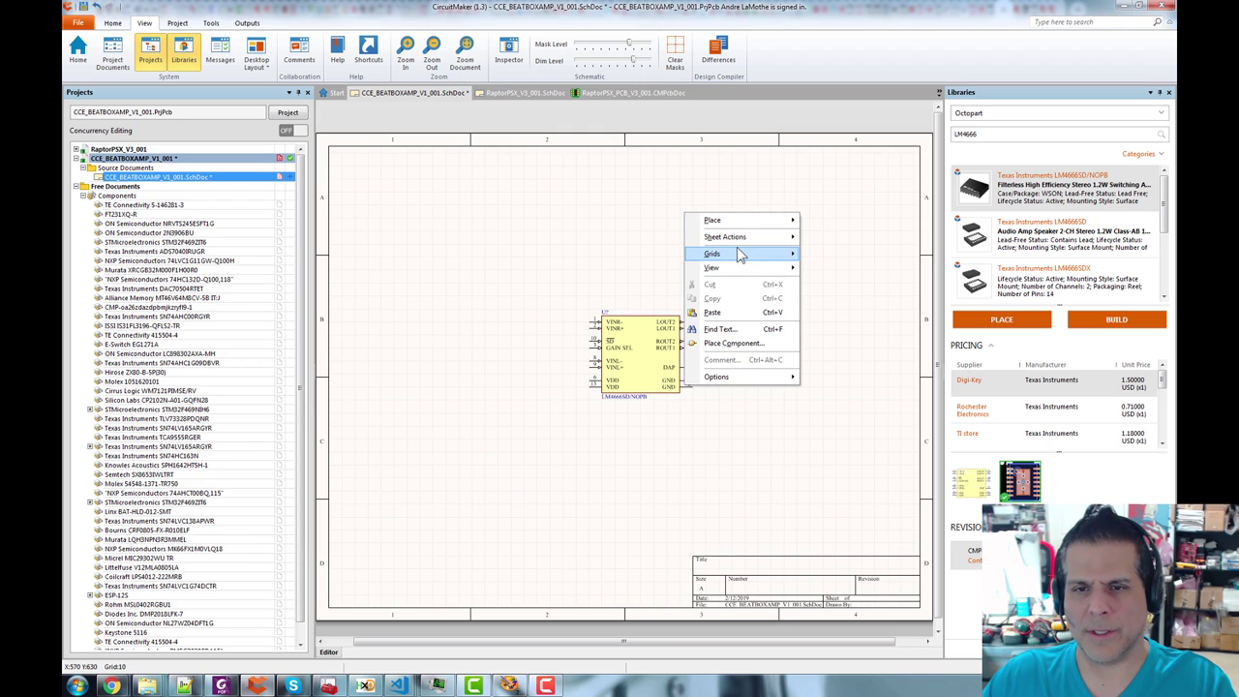
{"action": "left_click", "coordinate": [537, 221]}
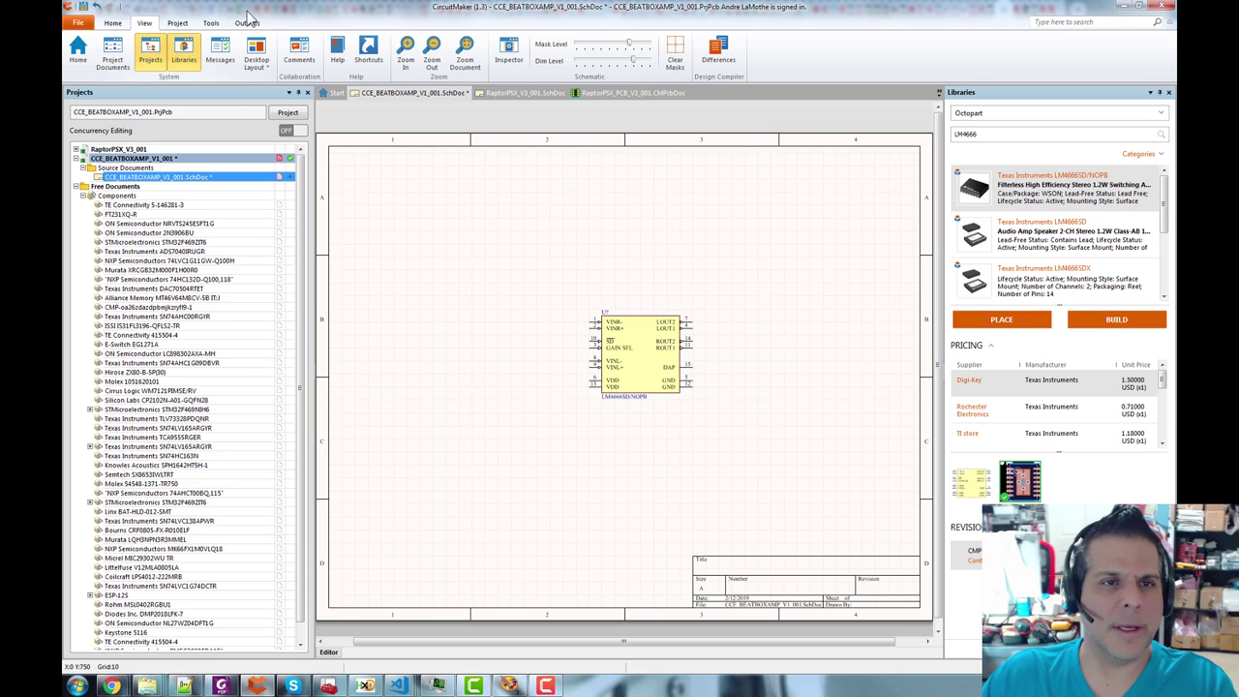
{"action": "left_click", "coordinate": [179, 23]}
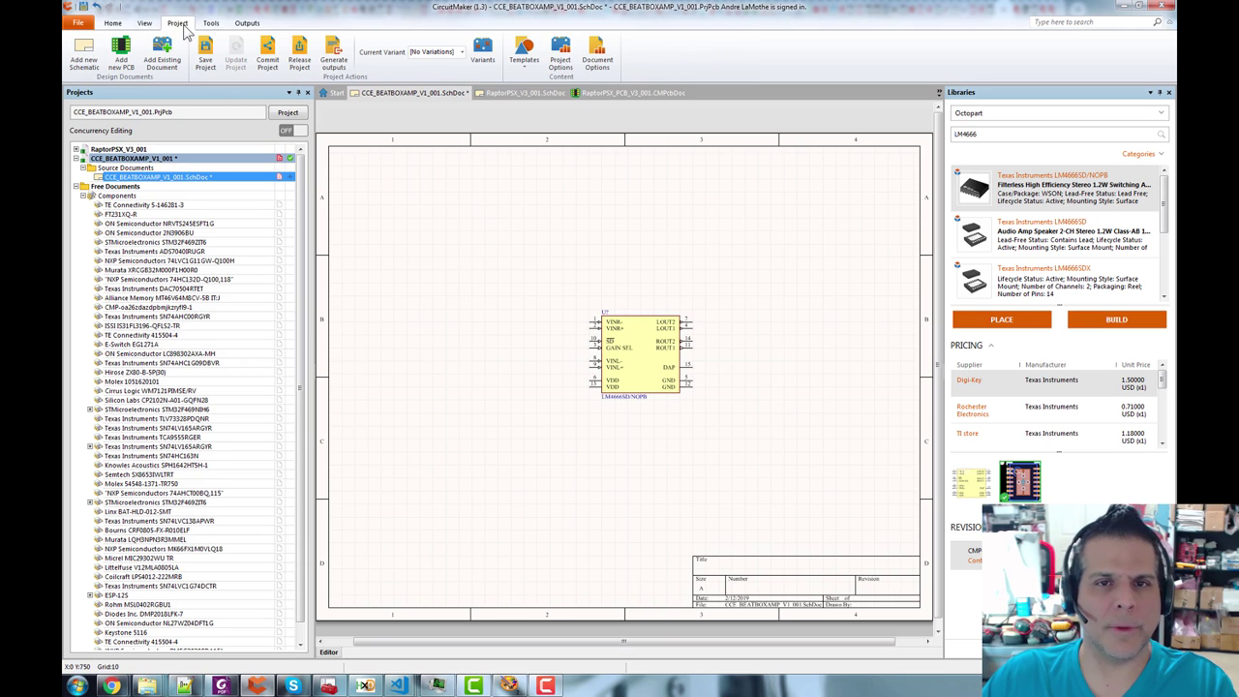
{"action": "left_click", "coordinate": [597, 53]}
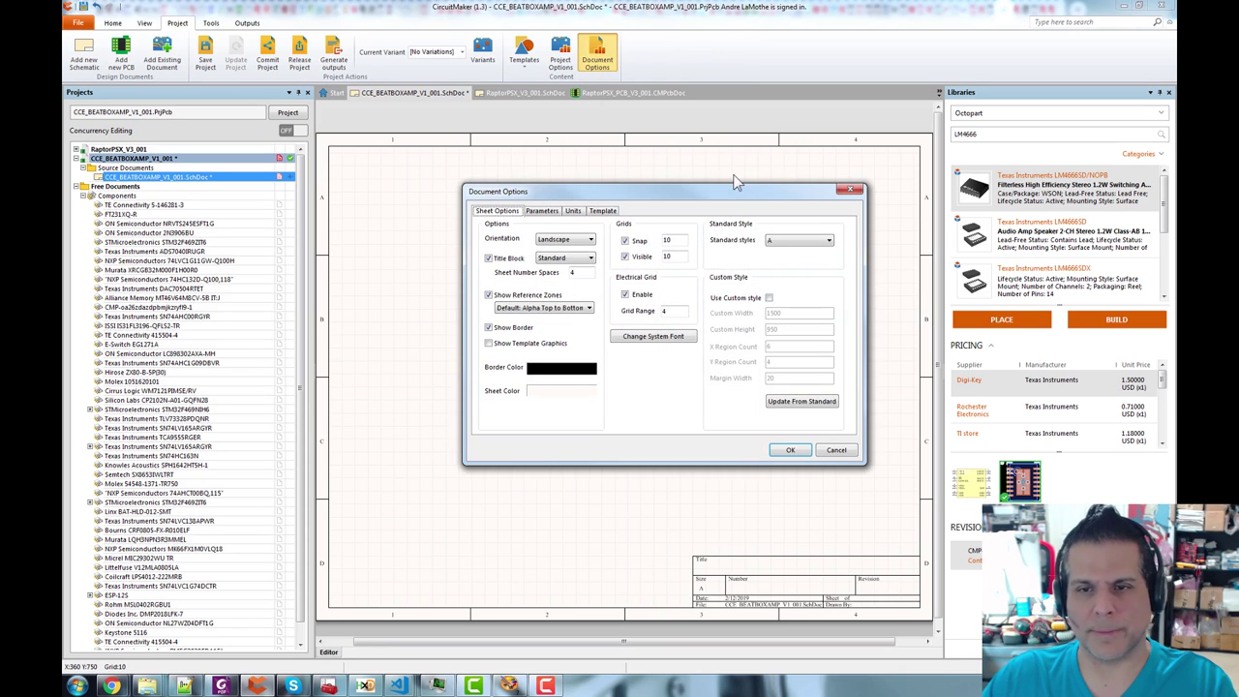
{"action": "left_click", "coordinate": [822, 242]}
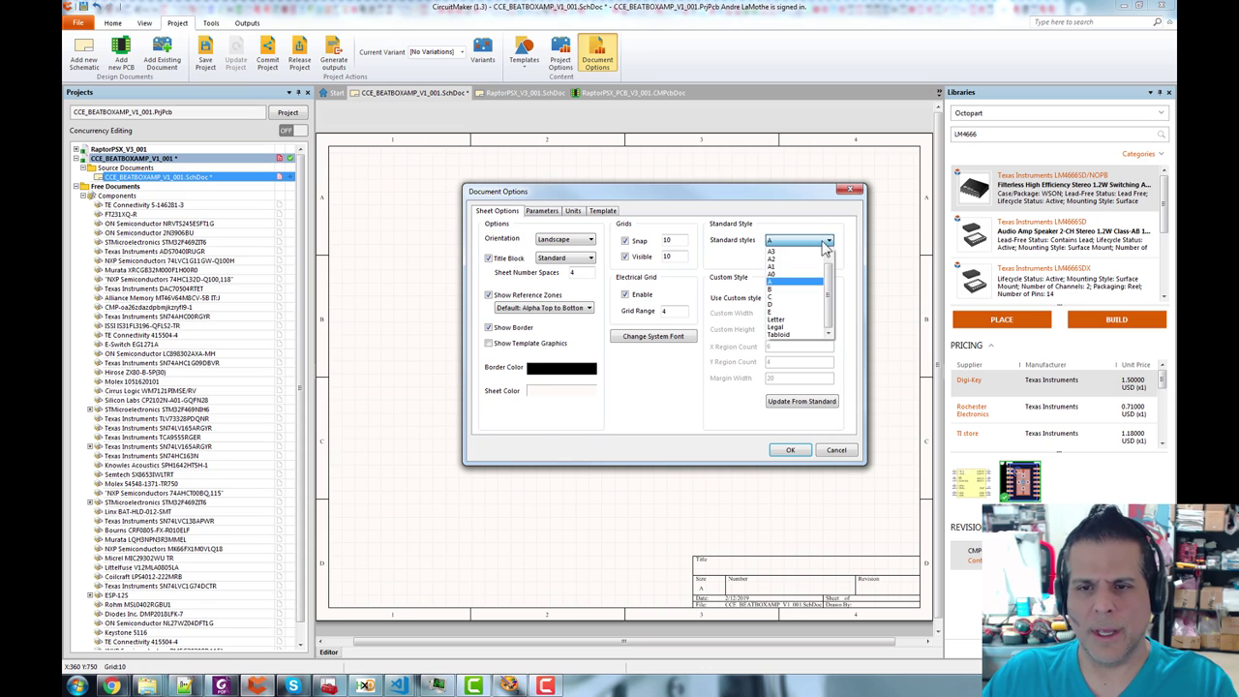
{"action": "left_click", "coordinate": [793, 266]}
{"action": "left_click", "coordinate": [796, 449]}
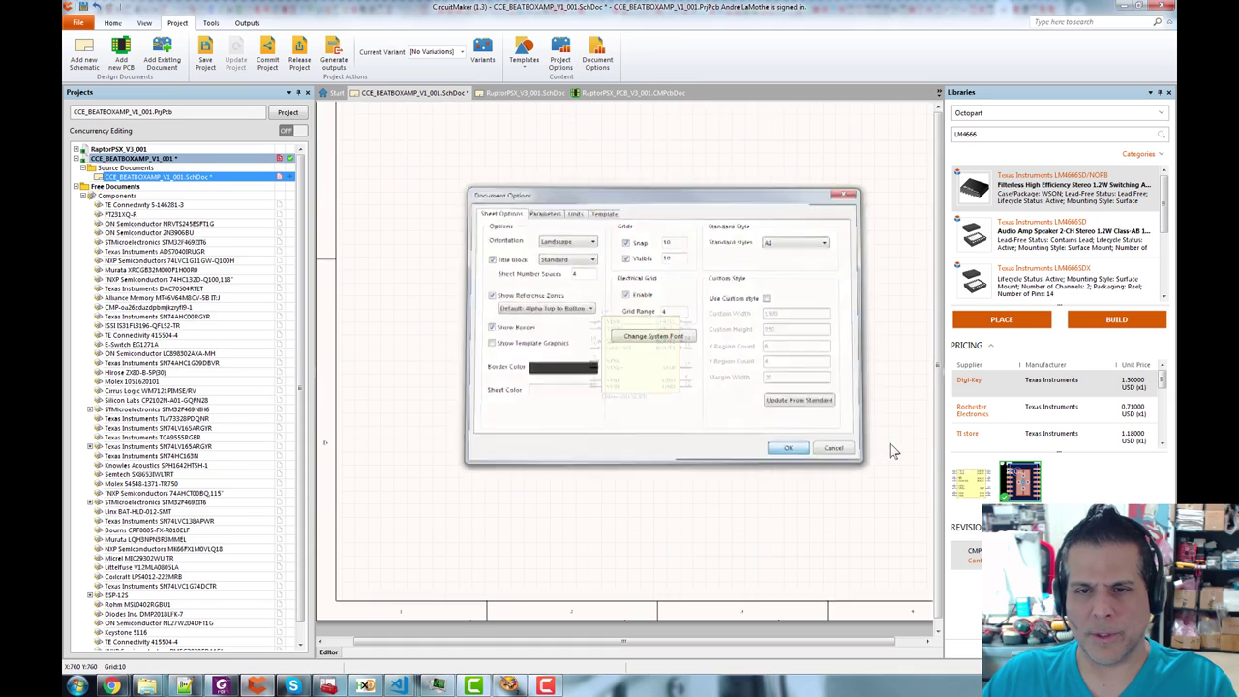
{"action": "scroll", "coordinate": [778, 326], "scroll_direction": "down", "scroll_amount": 2}
{"action": "left_click_drag", "start_coordinate": [813, 263], "coordinate": [699, 361]}
{"action": "scroll", "coordinate": [698, 361], "scroll_direction": "down", "scroll_amount": 2}
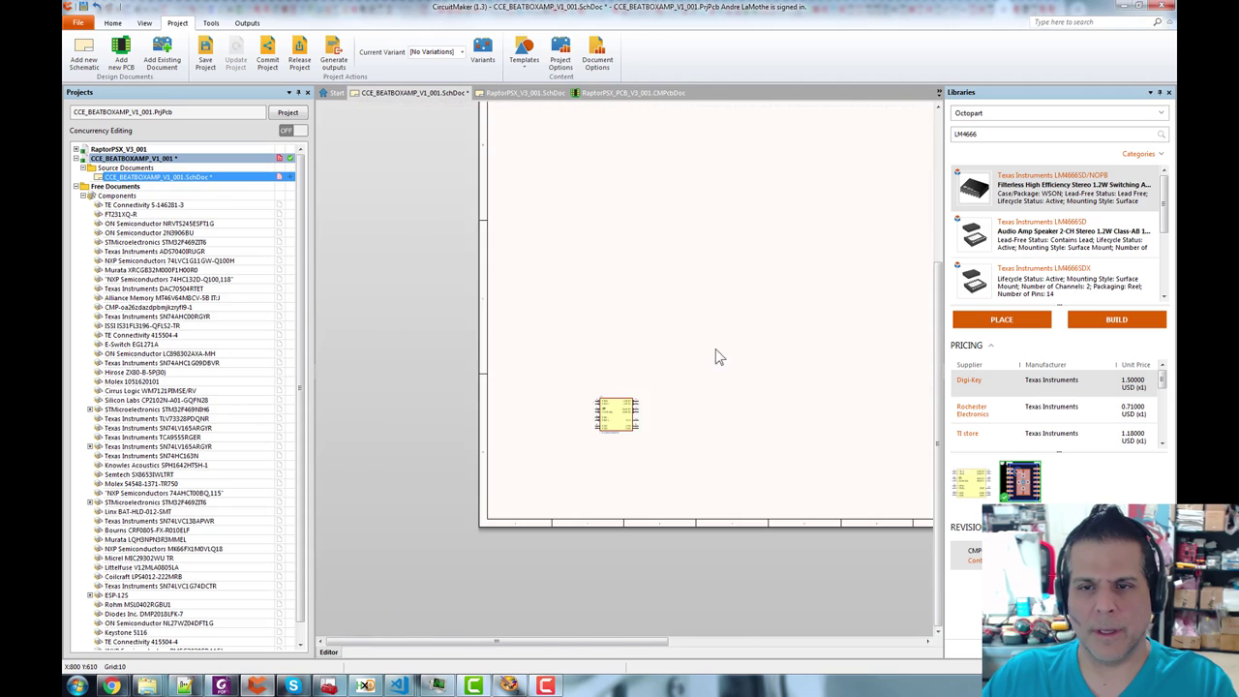
{"action": "left_click_drag", "start_coordinate": [754, 315], "coordinate": [611, 423]}
- Set the schematic sheet's standard style to A2 in the document options
{"action": "left_click", "coordinate": [595, 58]}
{"action": "left_click", "coordinate": [813, 242]}
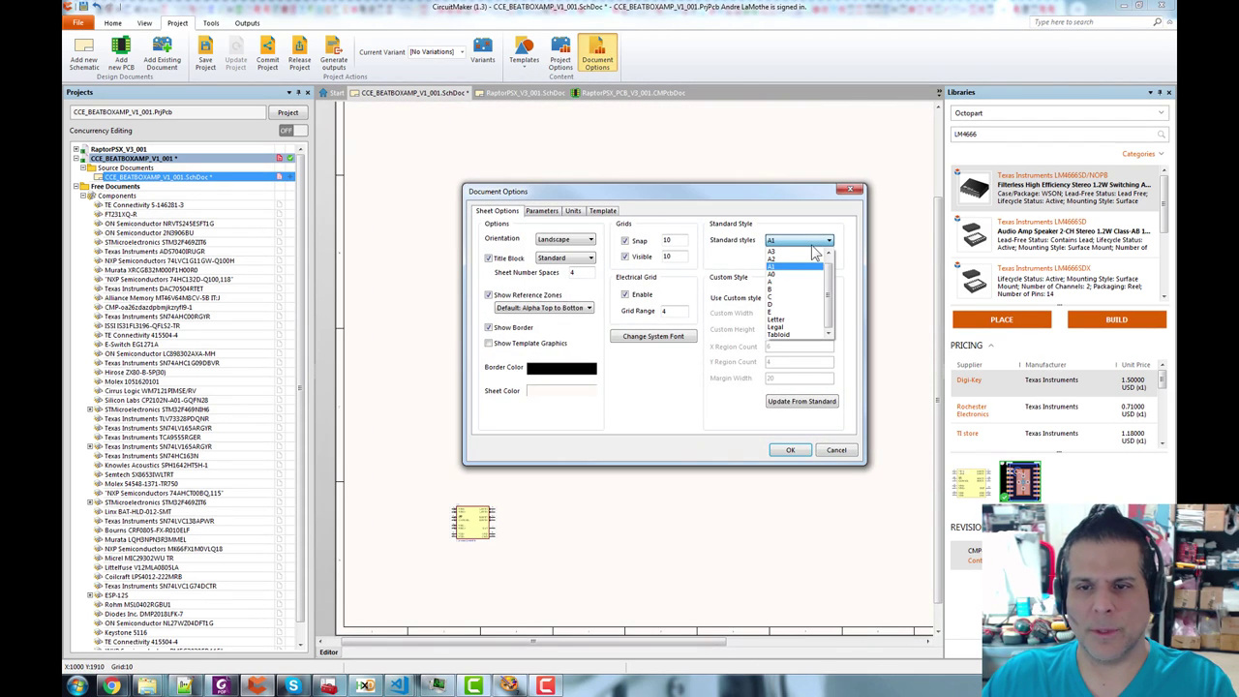
{"action": "left_click", "coordinate": [789, 259]}
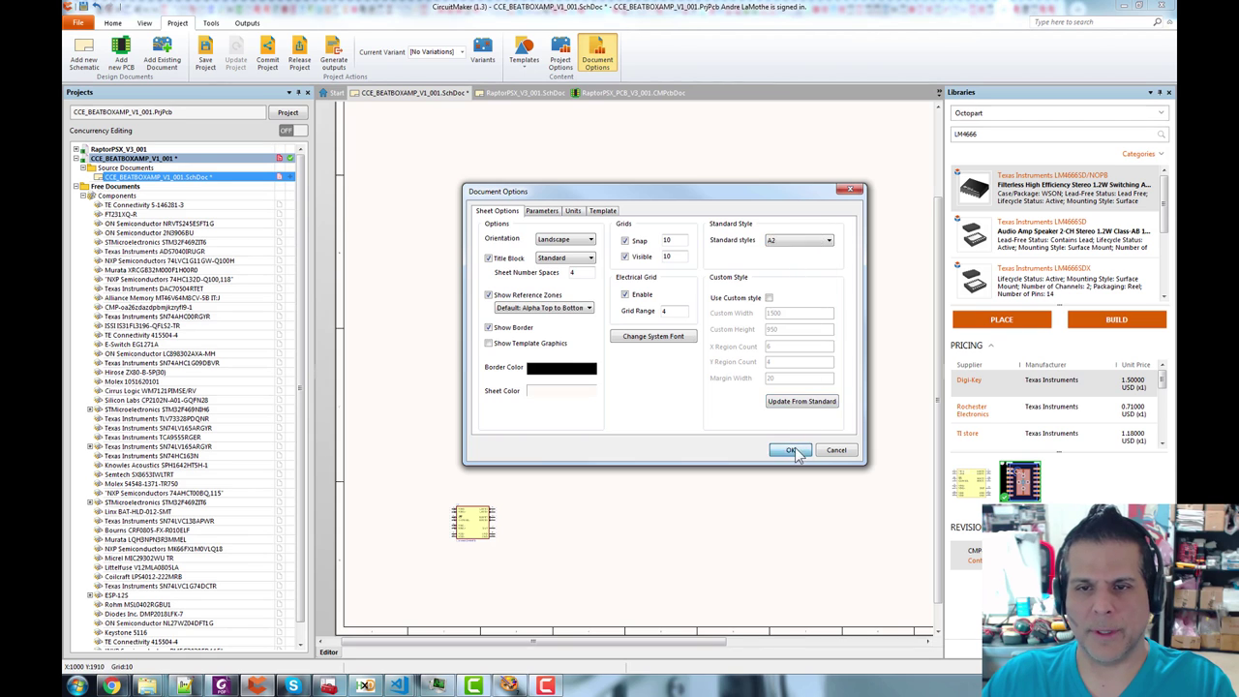
{"action": "left_click", "coordinate": [791, 451]}
- Move the LM4666SD/NOPB amplifier symbol from the lower-left area towards the middle of the sheet
{"action": "scroll", "coordinate": [744, 416], "scroll_direction": "down", "scroll_amount": 2}
{"action": "left_click_drag", "start_coordinate": [501, 435], "coordinate": [682, 353]}
{"action": "scroll", "coordinate": [651, 344], "scroll_direction": "up", "scroll_amount": 2}
{"action": "scroll", "coordinate": [644, 343], "scroll_direction": "up", "scroll_amount": 1}
{"action": "scroll", "coordinate": [671, 353], "scroll_direction": "down", "scroll_amount": 1}
{"action": "scroll", "coordinate": [682, 354], "scroll_direction": "up", "scroll_amount": 4}
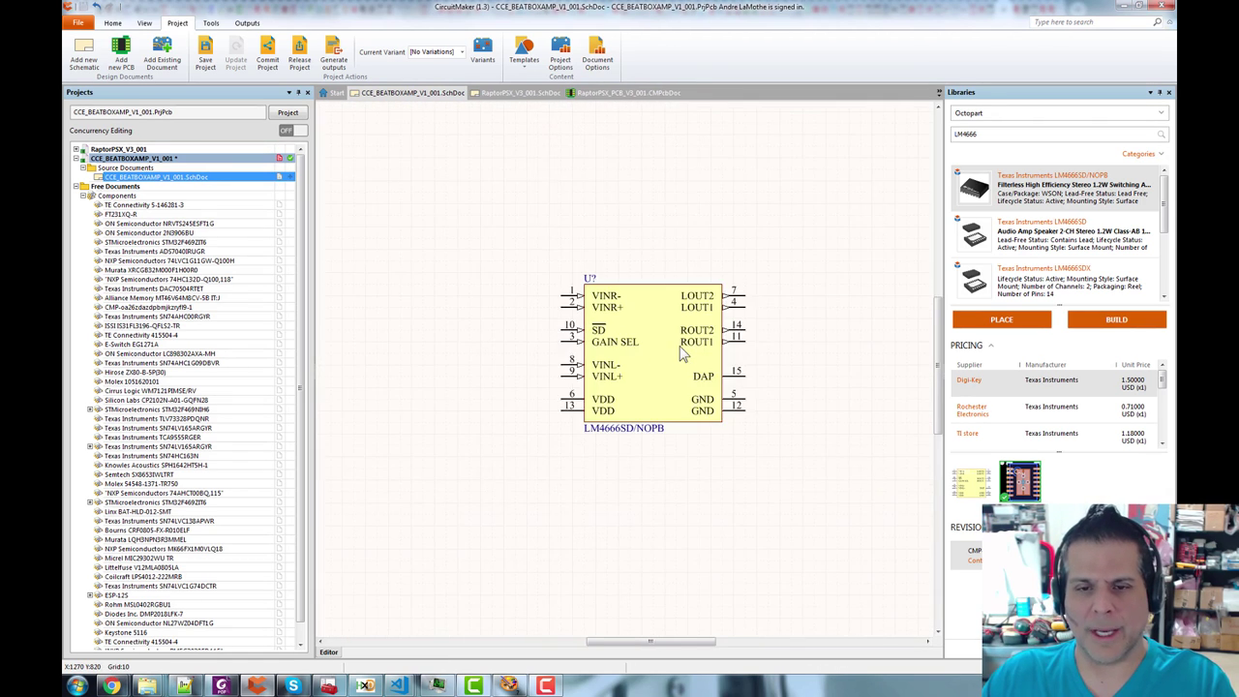
- Switch to the Digi-Key results, open the LM4666SD/NOPB product page and its LM4666 datasheet, and enlarge the datasheet for reading
{"action": "key", "text": "alt+Tab"}
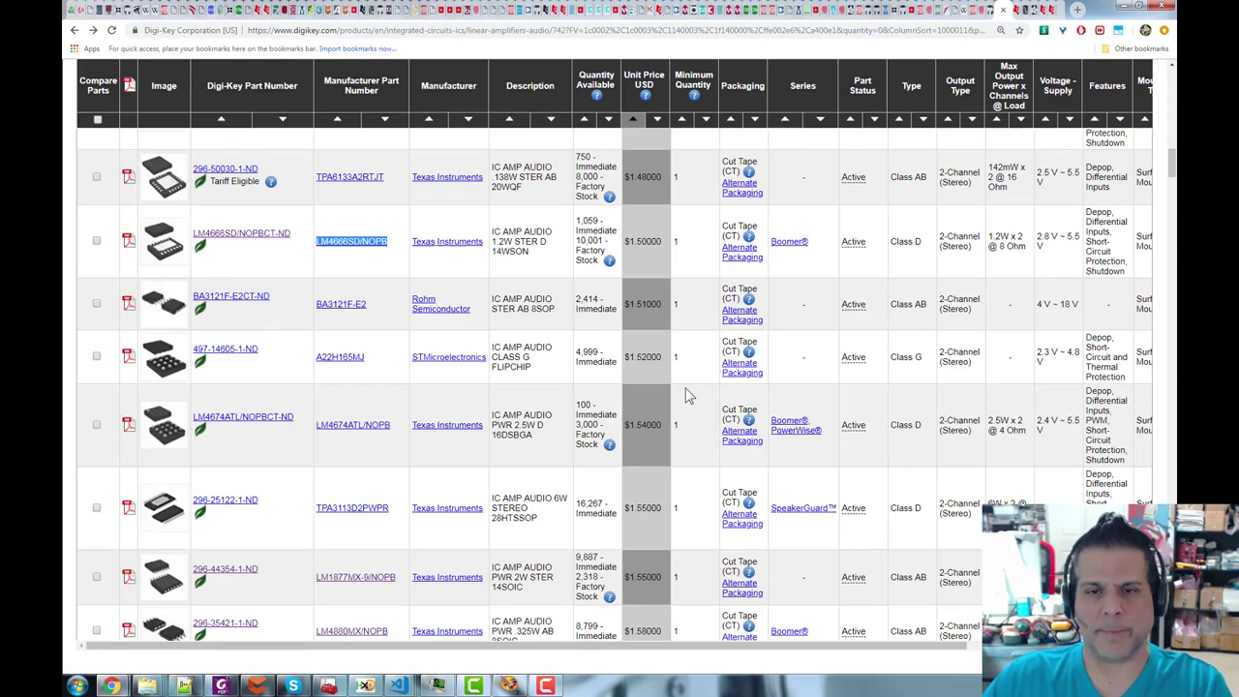
{"action": "left_click", "coordinate": [259, 240]}
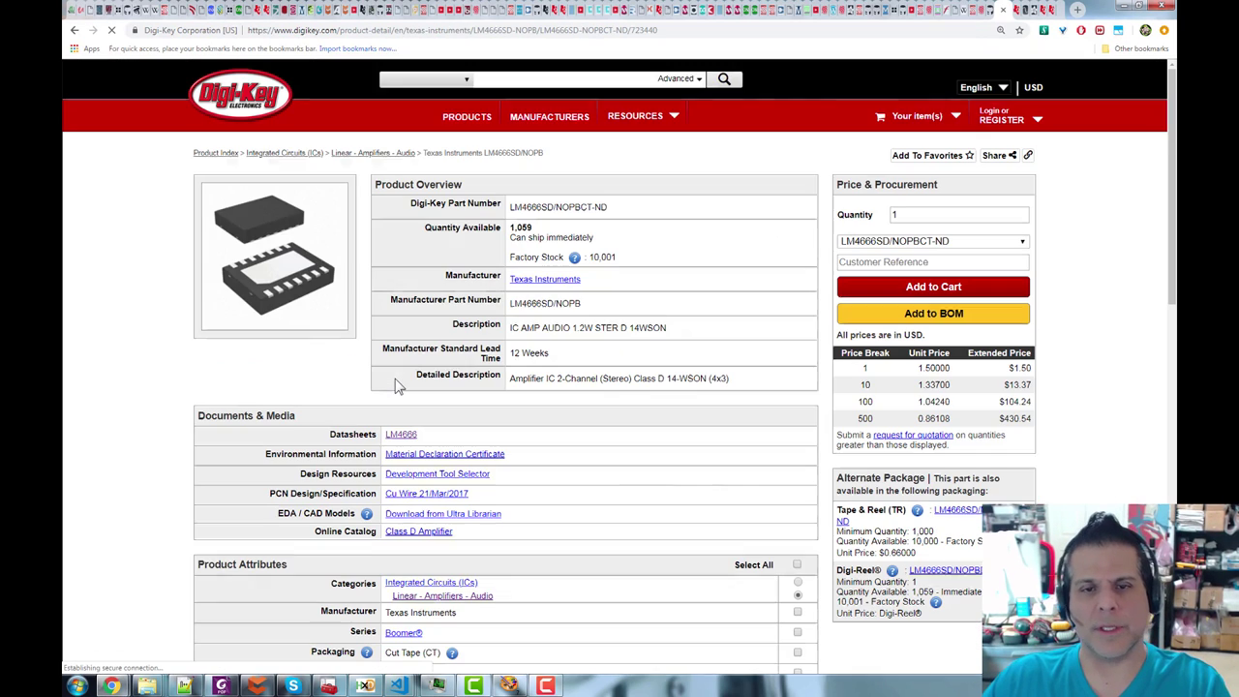
{"action": "left_click", "coordinate": [401, 435]}
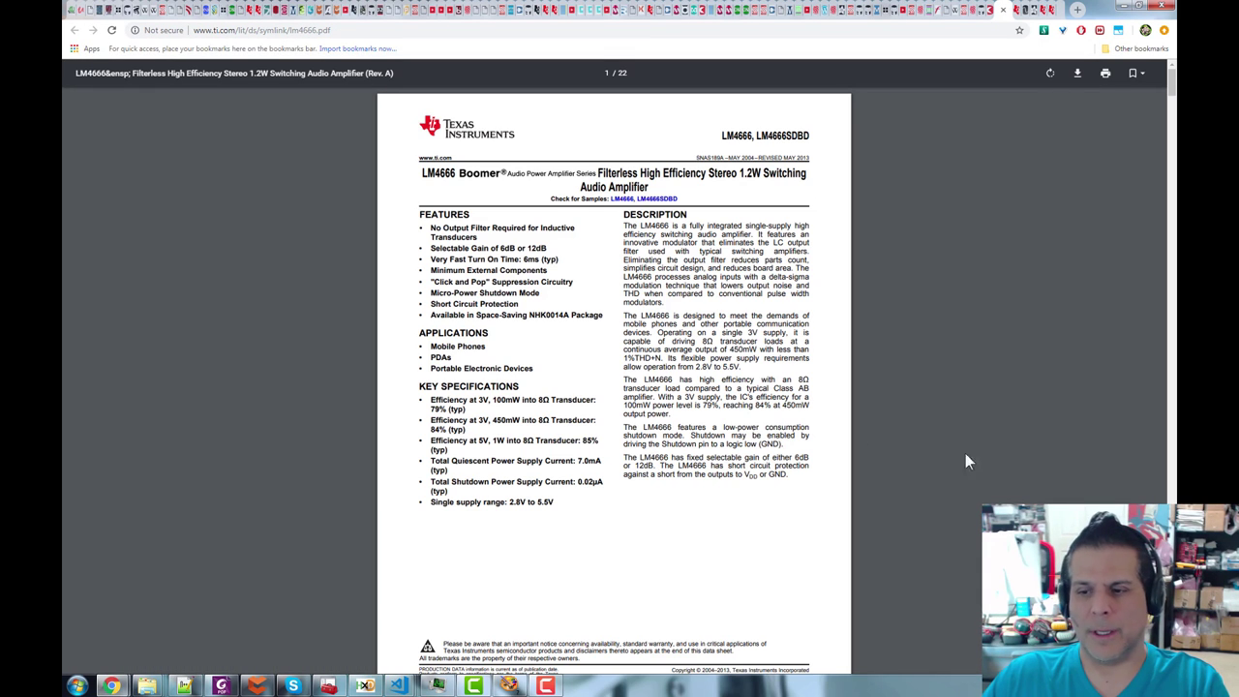
{"action": "key", "text": "ctrl+plus"}
{"action": "key", "text": "ctrl+plus"}
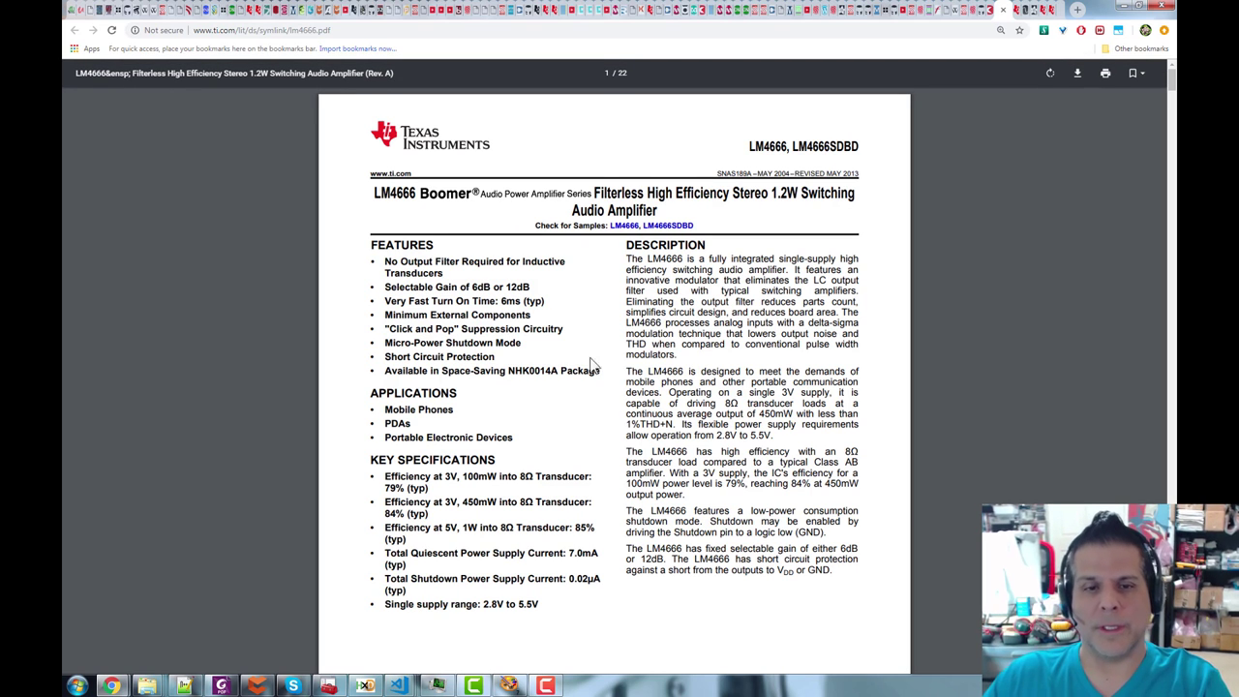
{"action": "key", "text": "alt+Tab"}
{"action": "key", "text": "alt+Tab"}
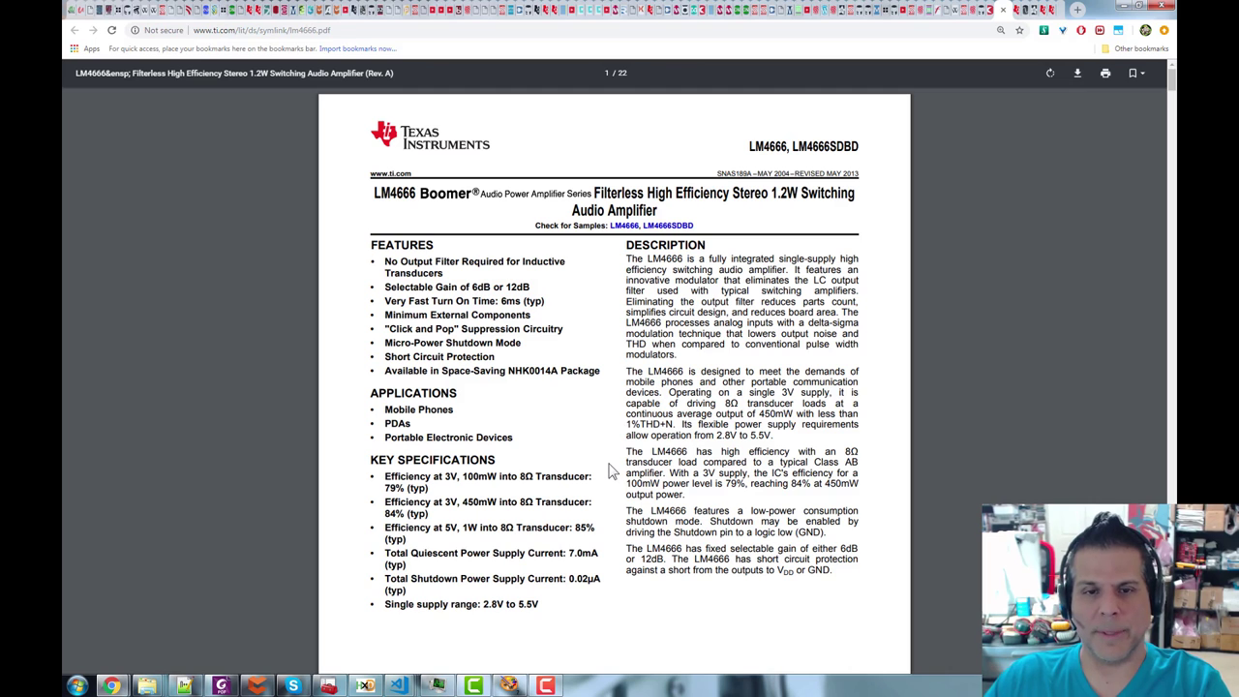
- Examine the LM4666 datasheet's typical application circuit, connection diagram and the circuit configurations on page 12
{"action": "scroll", "coordinate": [569, 431], "scroll_direction": "down", "scroll_amount": 10}
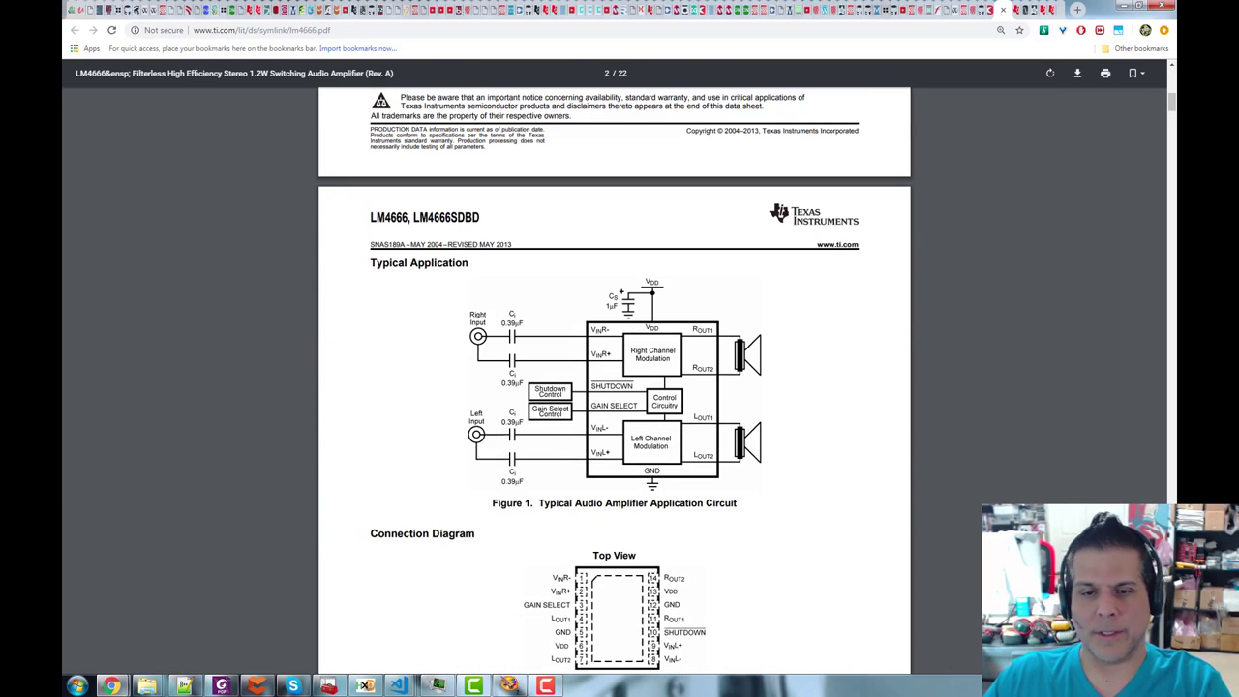
{"action": "key", "text": "ctrl+plus"}
{"action": "scroll", "coordinate": [763, 438], "scroll_direction": "down", "scroll_amount": 1}
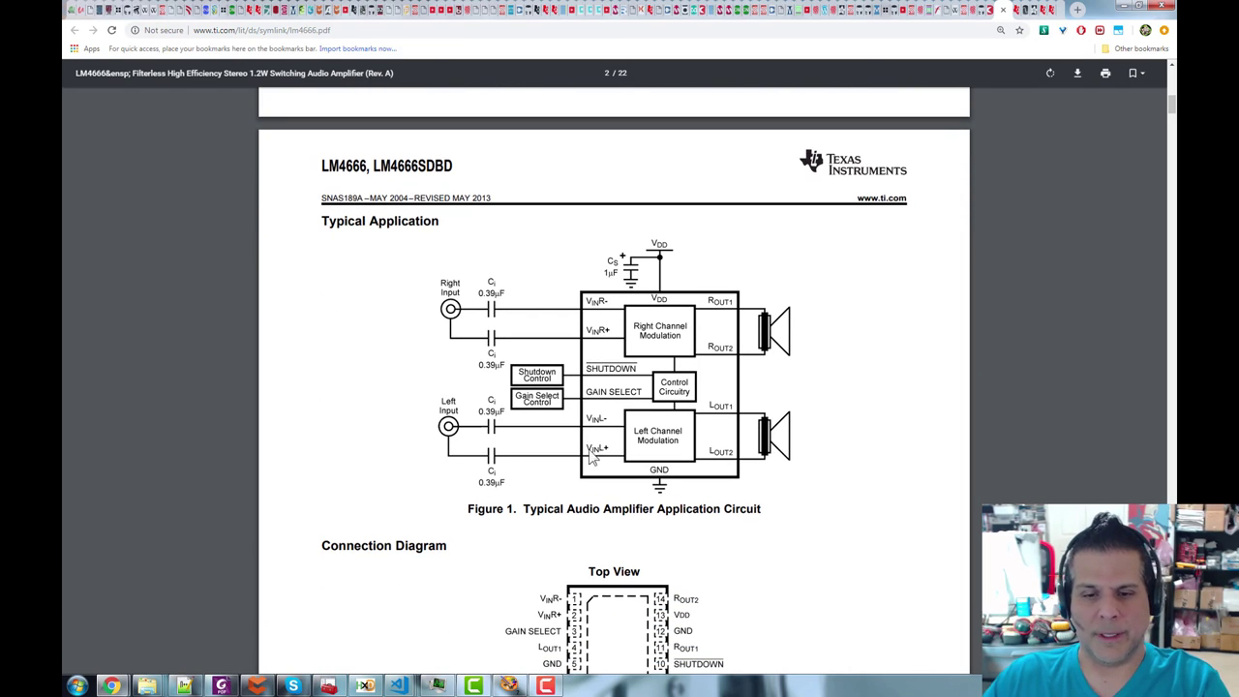
{"action": "scroll", "coordinate": [594, 460], "scroll_direction": "down", "scroll_amount": 13}
{"action": "scroll", "coordinate": [594, 481], "scroll_direction": "down", "scroll_amount": 5}
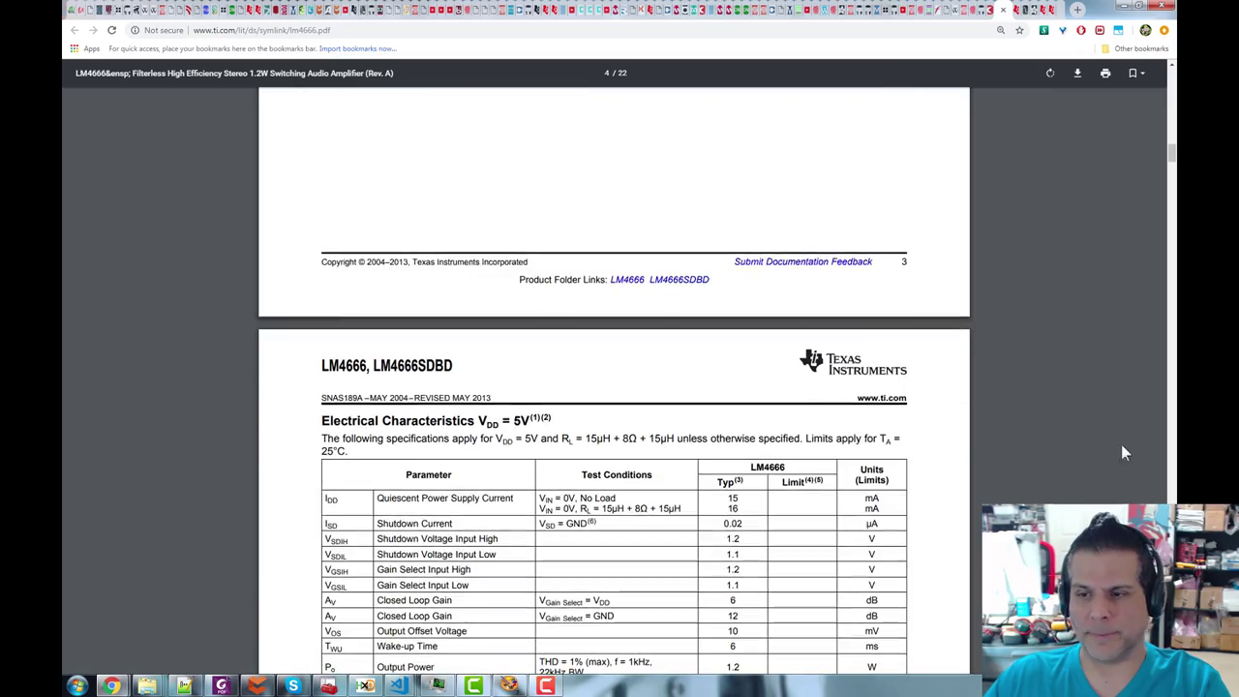
{"action": "left_click_drag", "start_coordinate": [1171, 174], "coordinate": [1161, 390]}
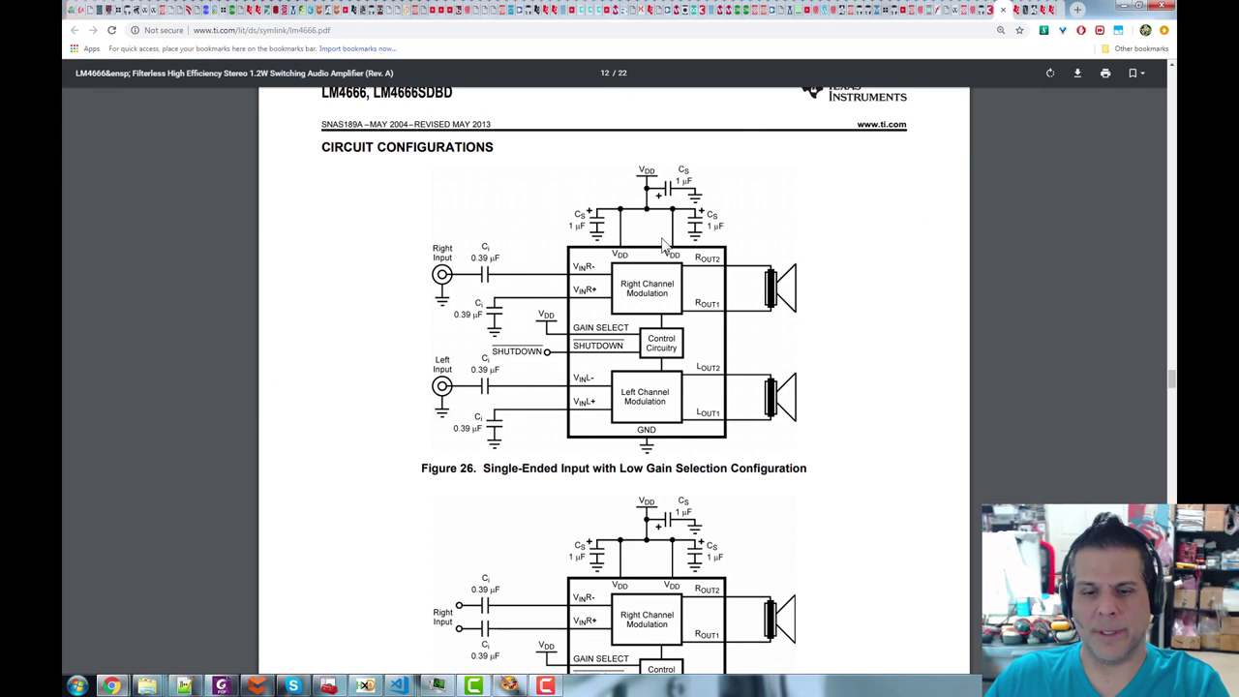
- Switch to CircuitMaker, open RaptorPSX_V3_001.SchDoc and copy capacitors C4 and C5 with their GND symbols from the 3.3V Digital Power circuit
{"action": "key", "text": "alt+Tab"}
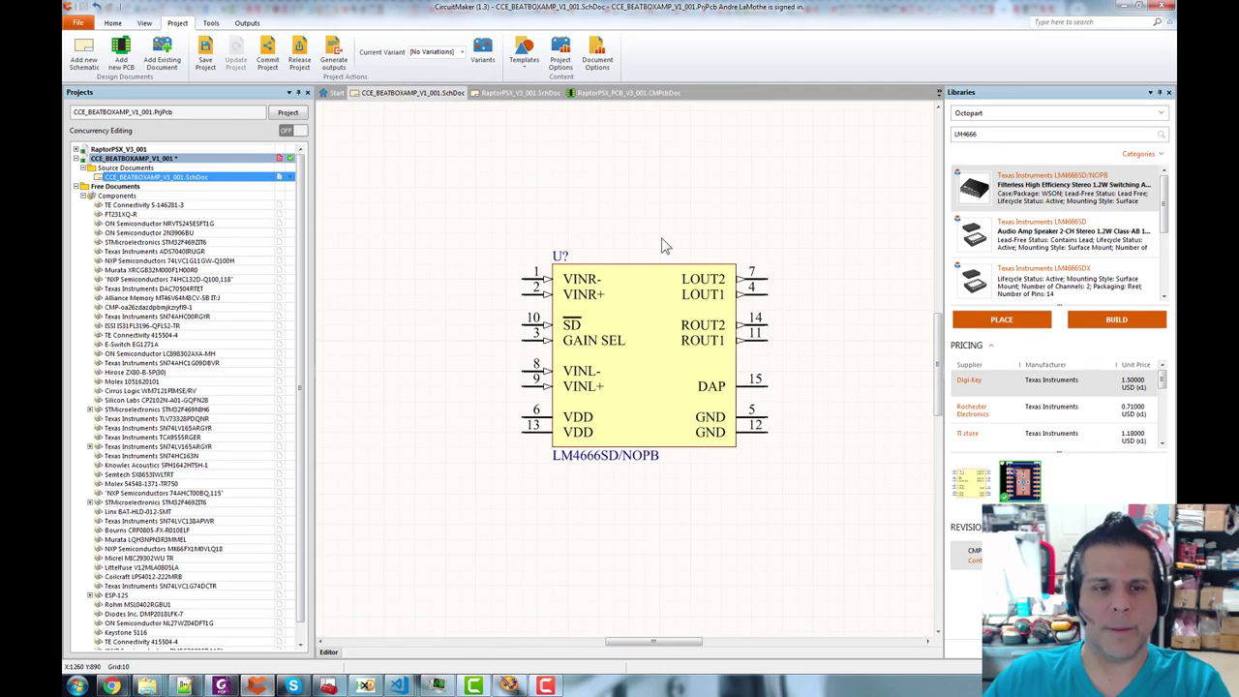
{"action": "left_click", "coordinate": [76, 150]}
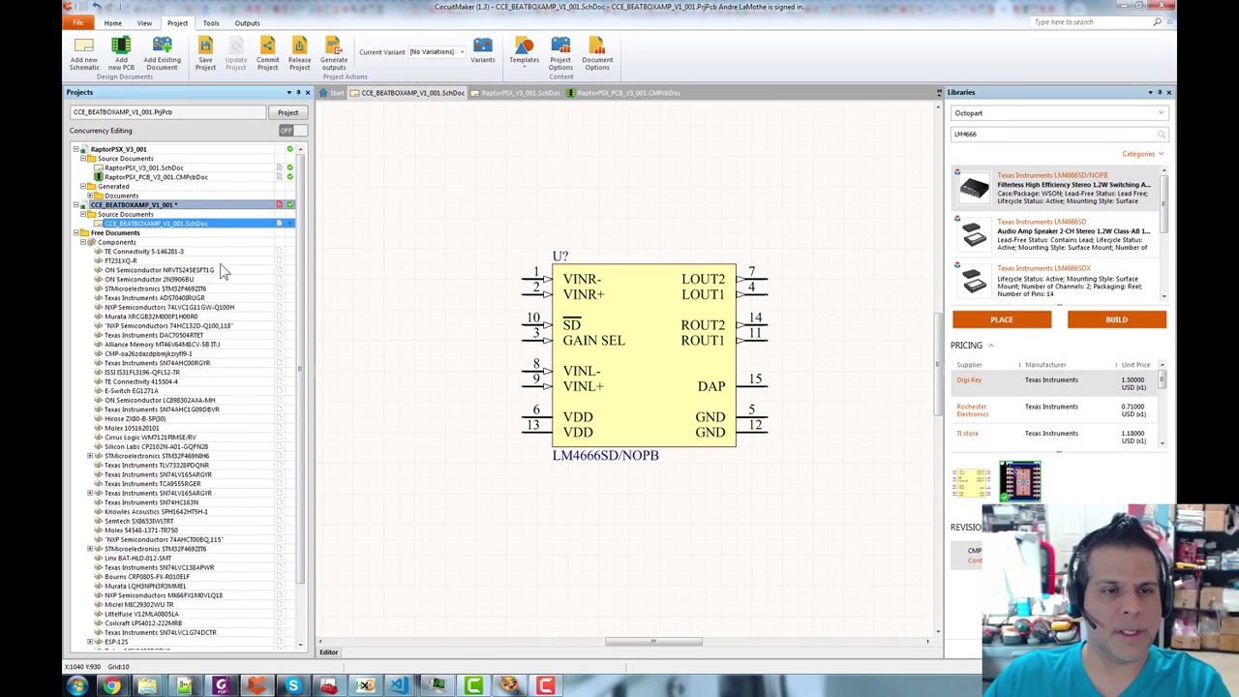
{"action": "double_click", "coordinate": [155, 169]}
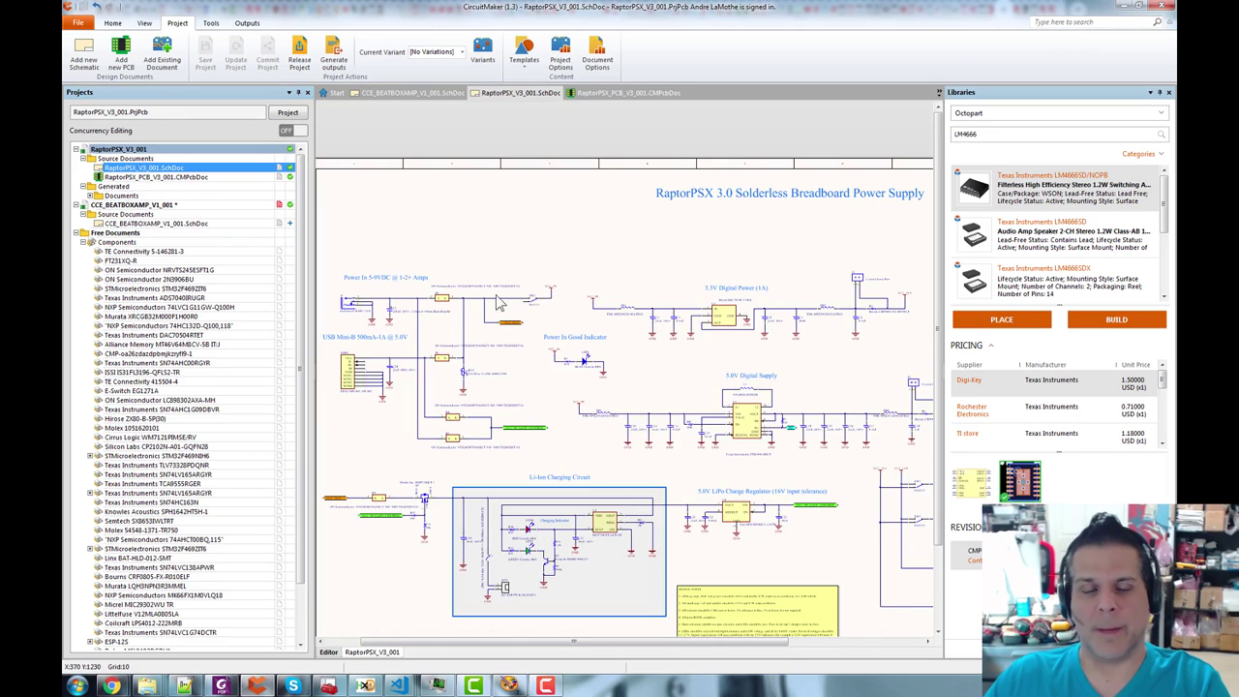
{"action": "scroll", "coordinate": [644, 290], "scroll_direction": "up", "scroll_amount": 5}
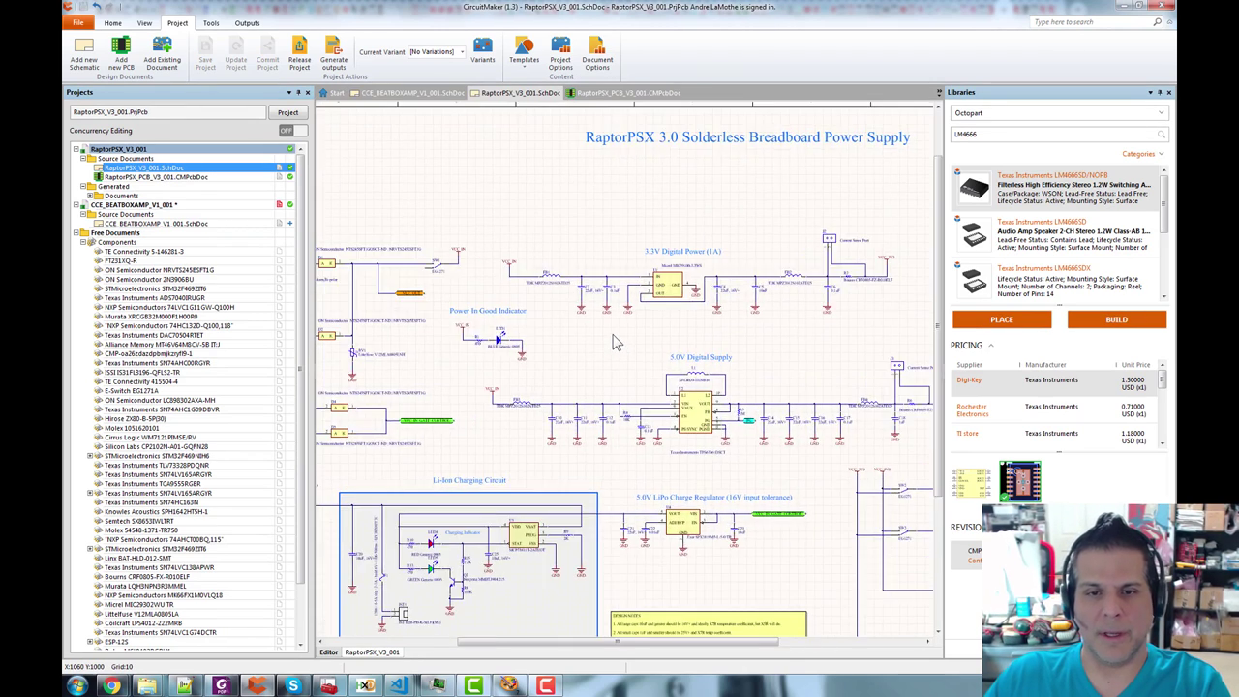
{"action": "left_click_drag", "start_coordinate": [613, 143], "coordinate": [483, 186]}
{"action": "left_click_drag", "start_coordinate": [762, 387], "coordinate": [535, 418]}
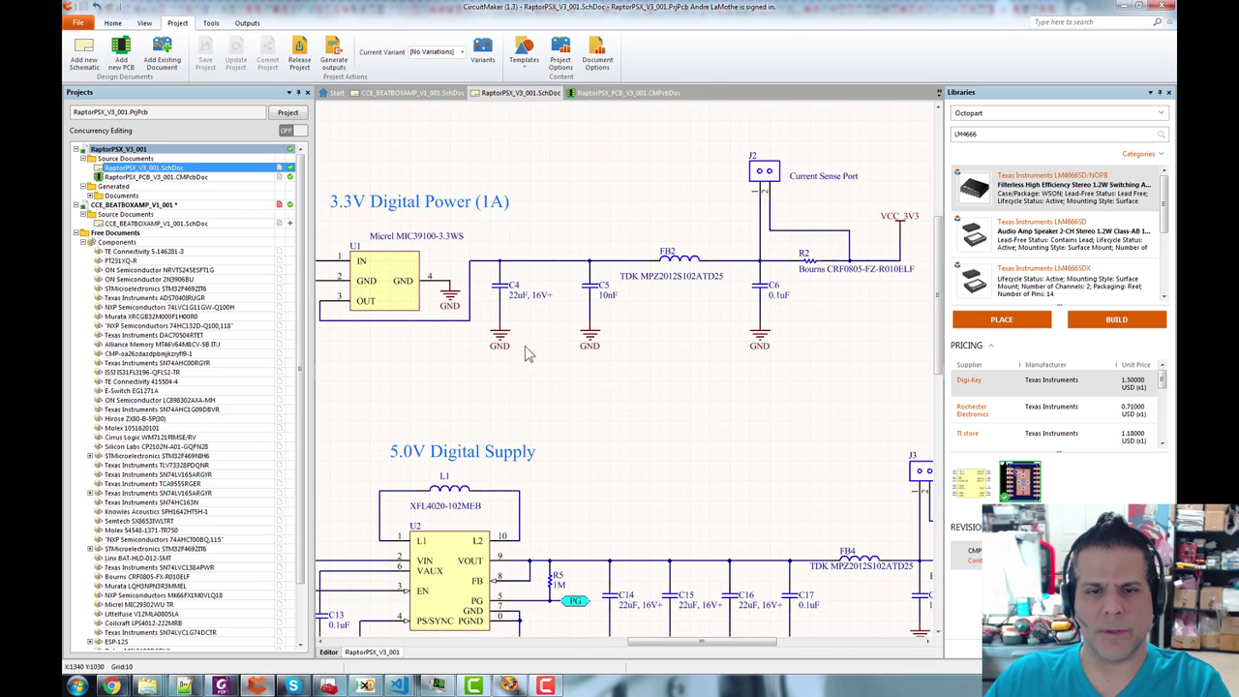
{"action": "left_click", "coordinate": [629, 410]}
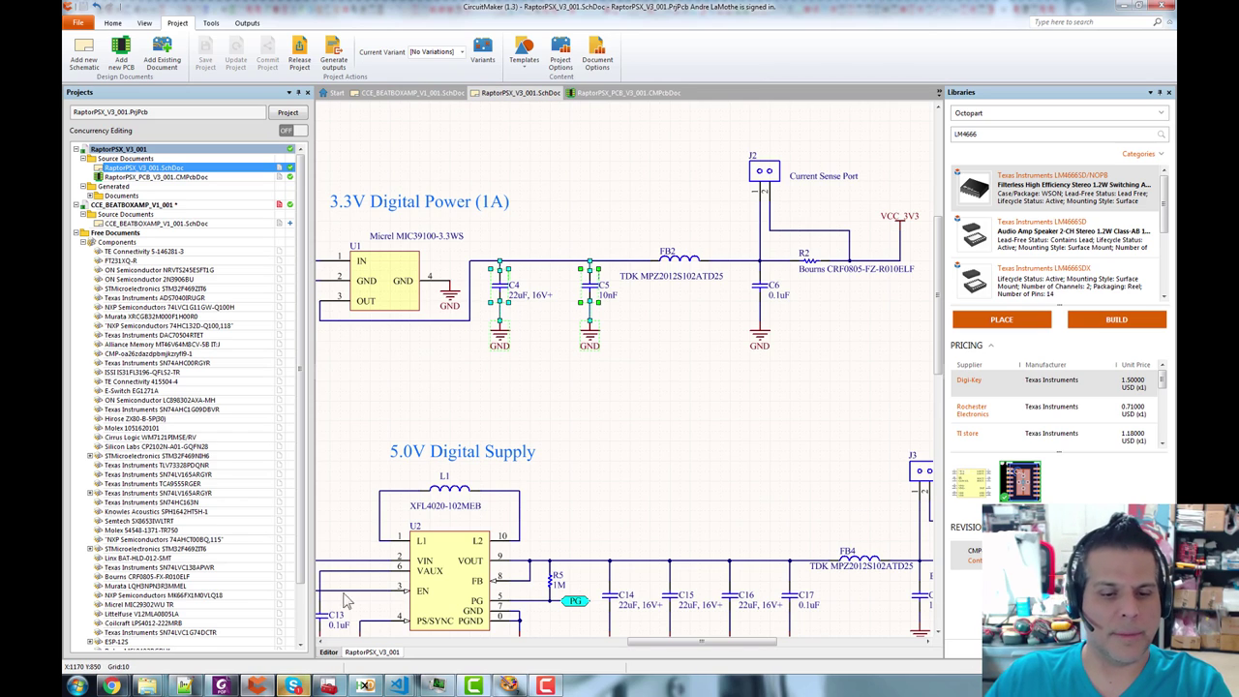
- Quit Skype
{"action": "right_click", "coordinate": [293, 687]}
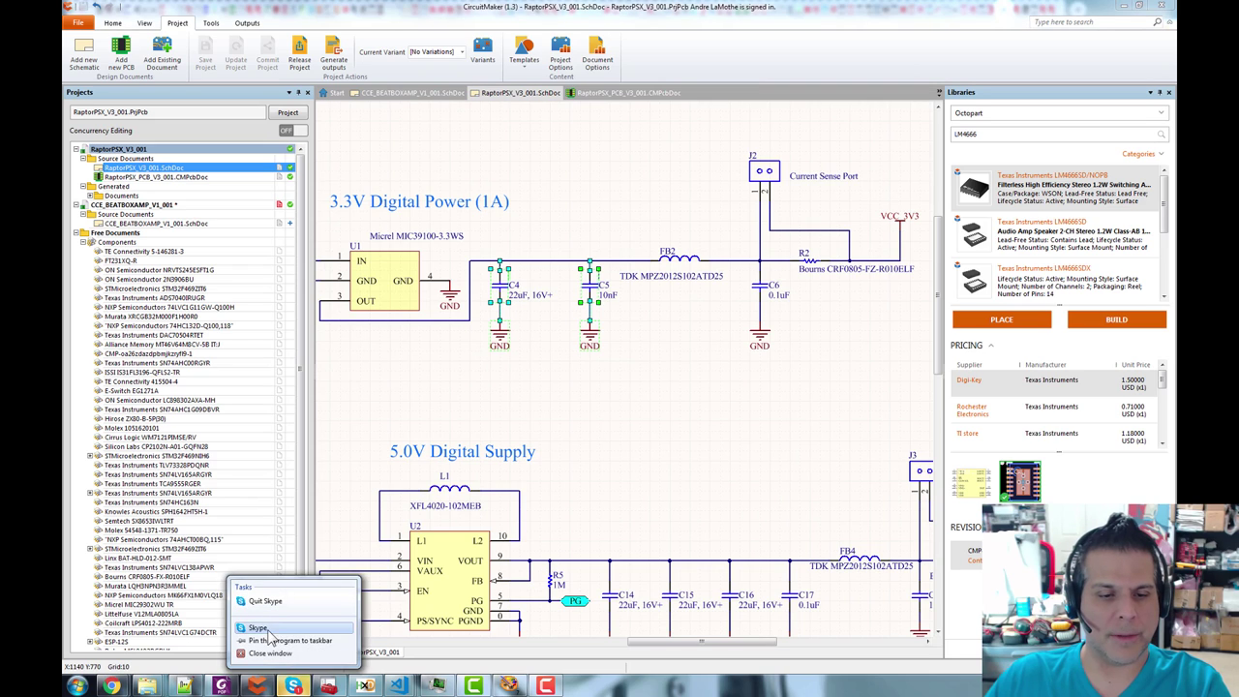
{"action": "left_click", "coordinate": [250, 599]}
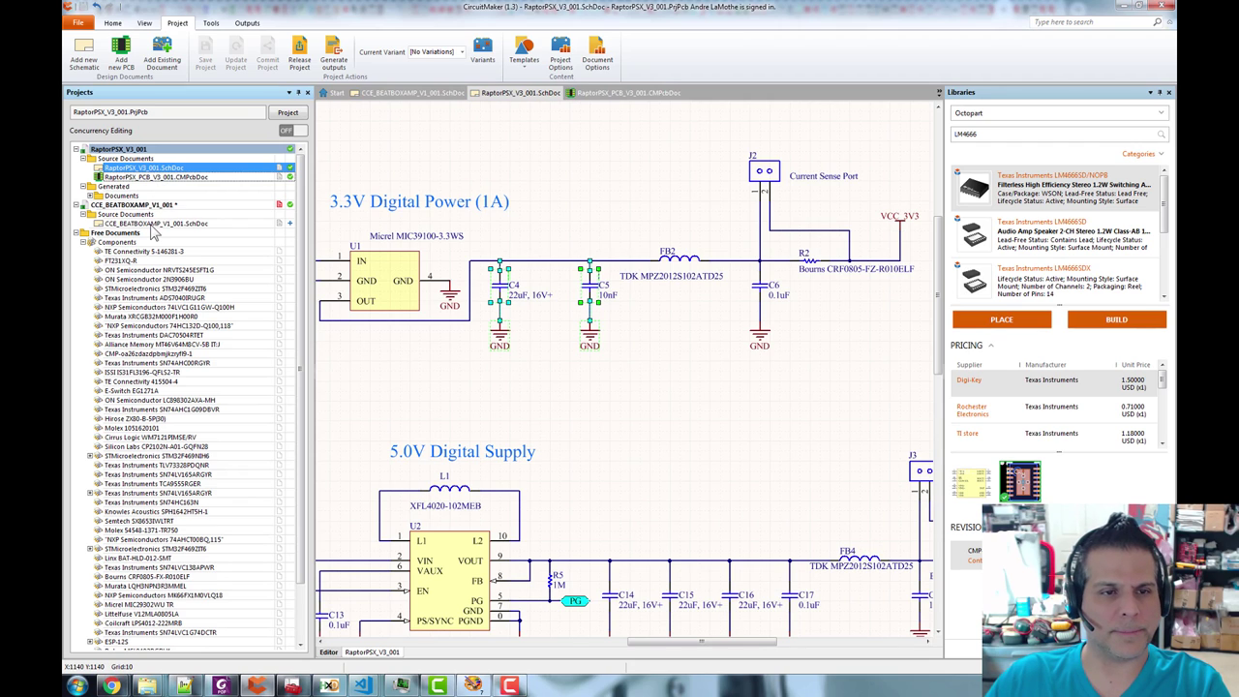
- Return to CCE_BEATBOXAMP_V1_001.SchDoc and paste the two copied grounded capacitors below and to the left of the amplifier symbol
{"action": "key", "text": "ctrl+Tab"}
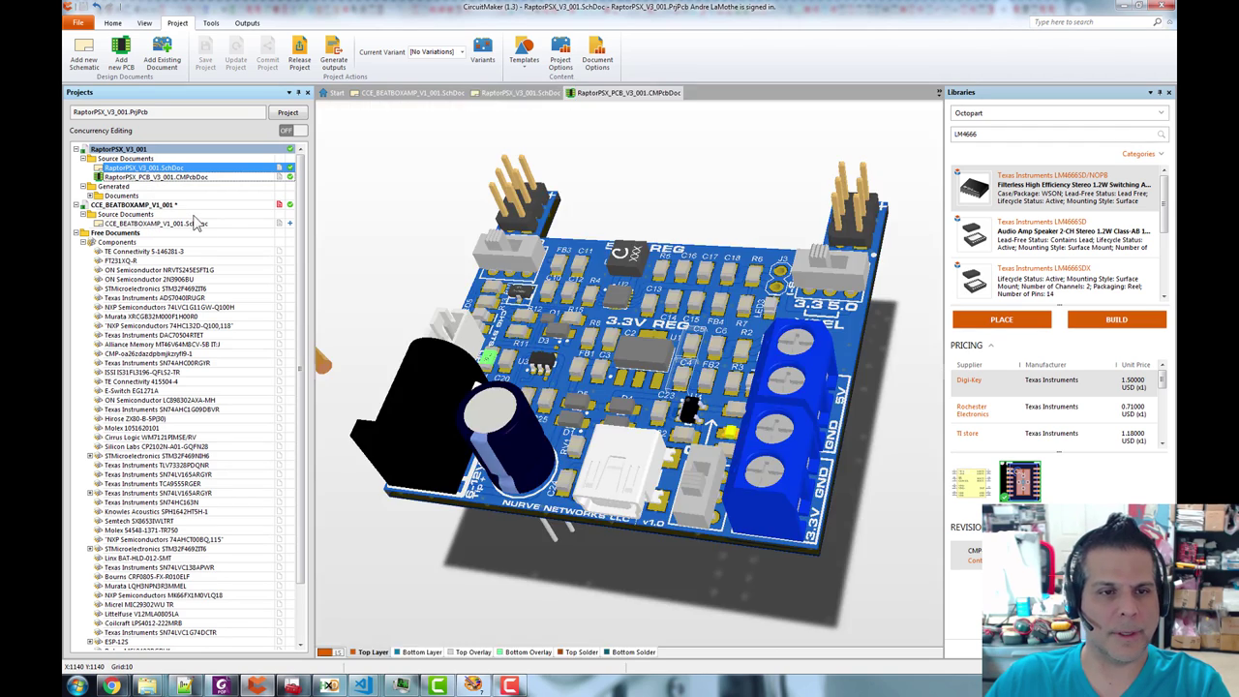
{"action": "double_click", "coordinate": [155, 223]}
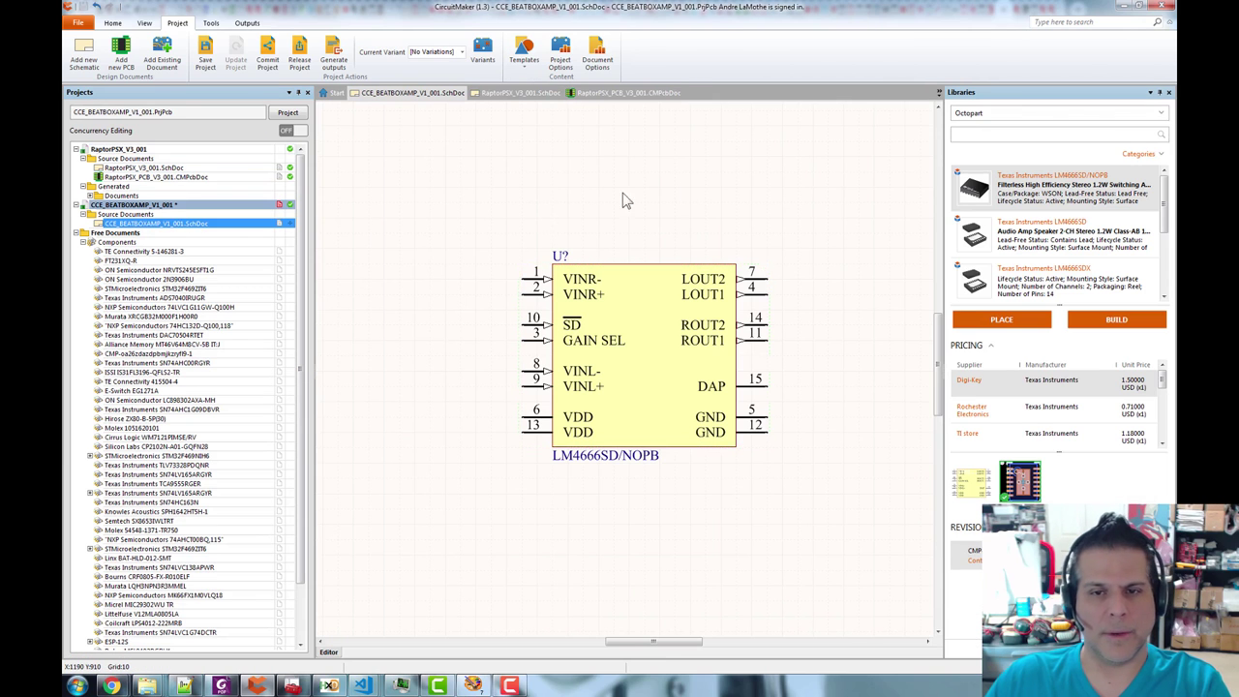
{"action": "scroll", "coordinate": [706, 209], "scroll_direction": "down", "scroll_amount": 2}
{"action": "key", "text": "ctrl+v"}
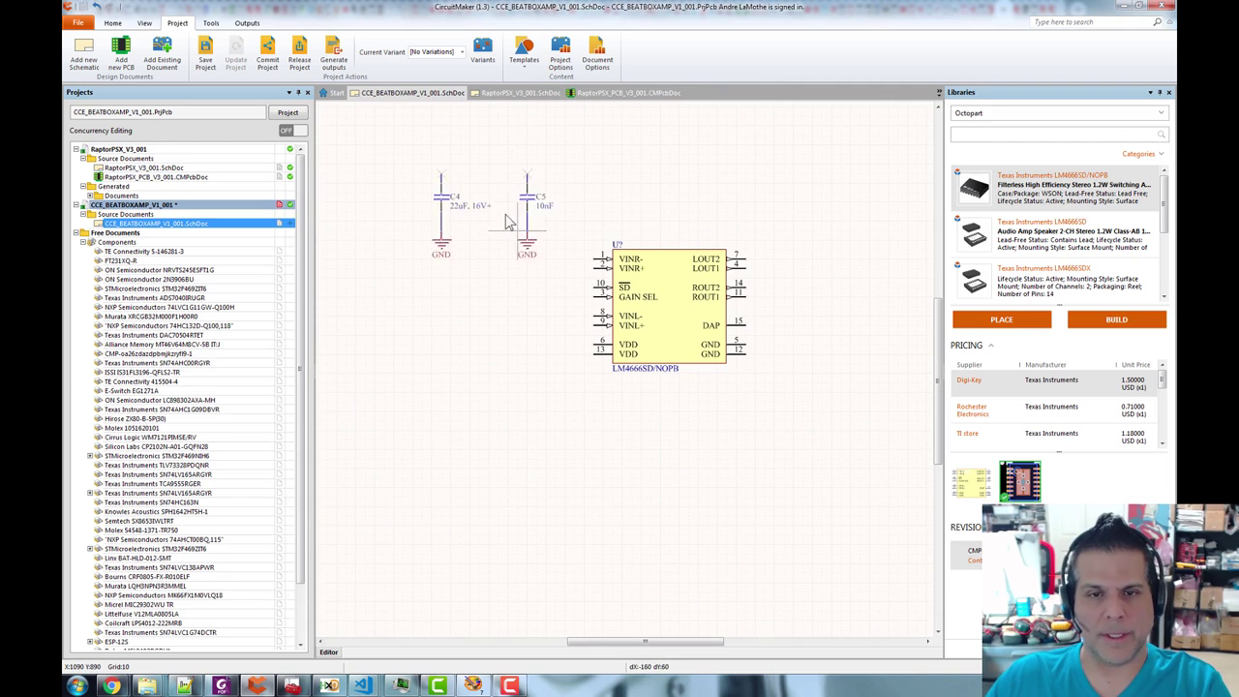
{"action": "key", "text": "Escape"}
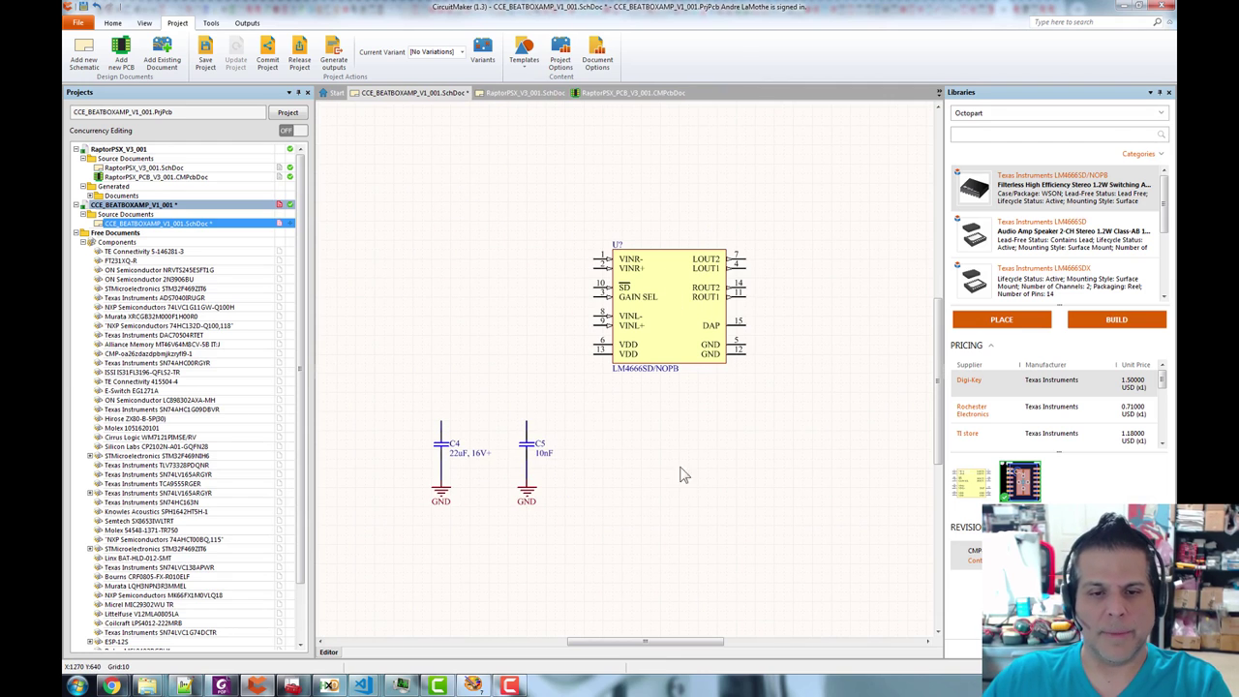
- Set capacitor C4's value to 0.39uF
{"action": "scroll", "coordinate": [447, 457], "scroll_direction": "up", "scroll_amount": 1}
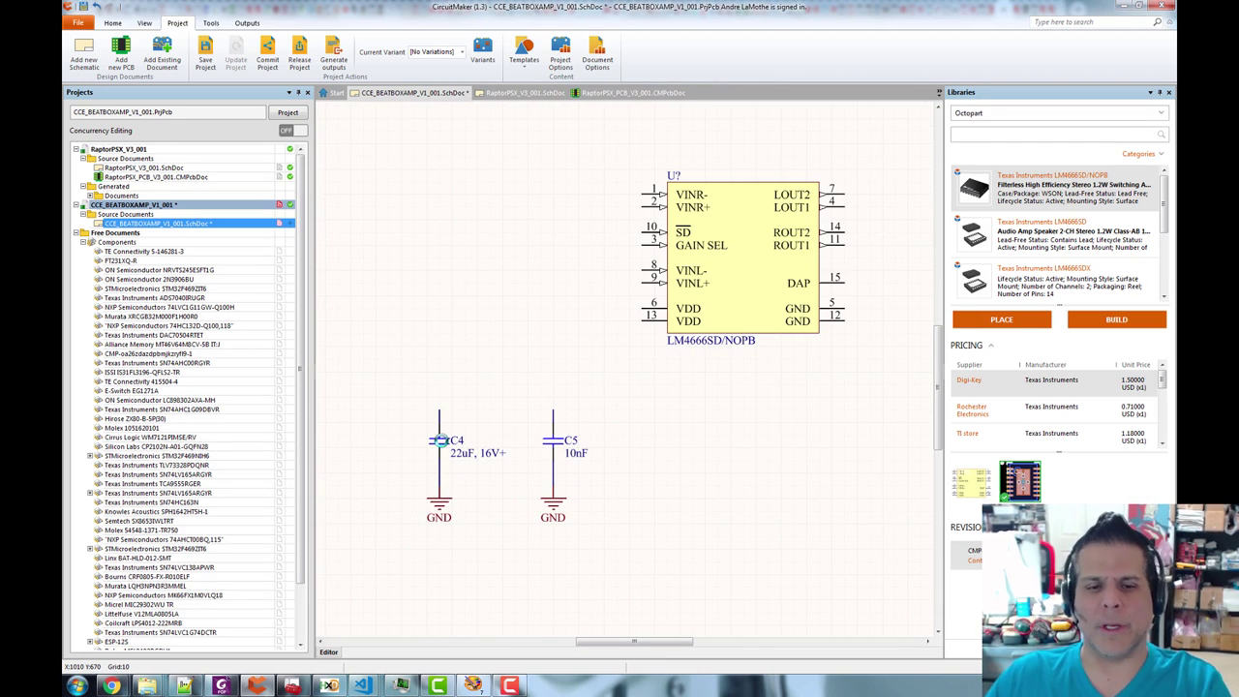
{"action": "double_click", "coordinate": [441, 441]}
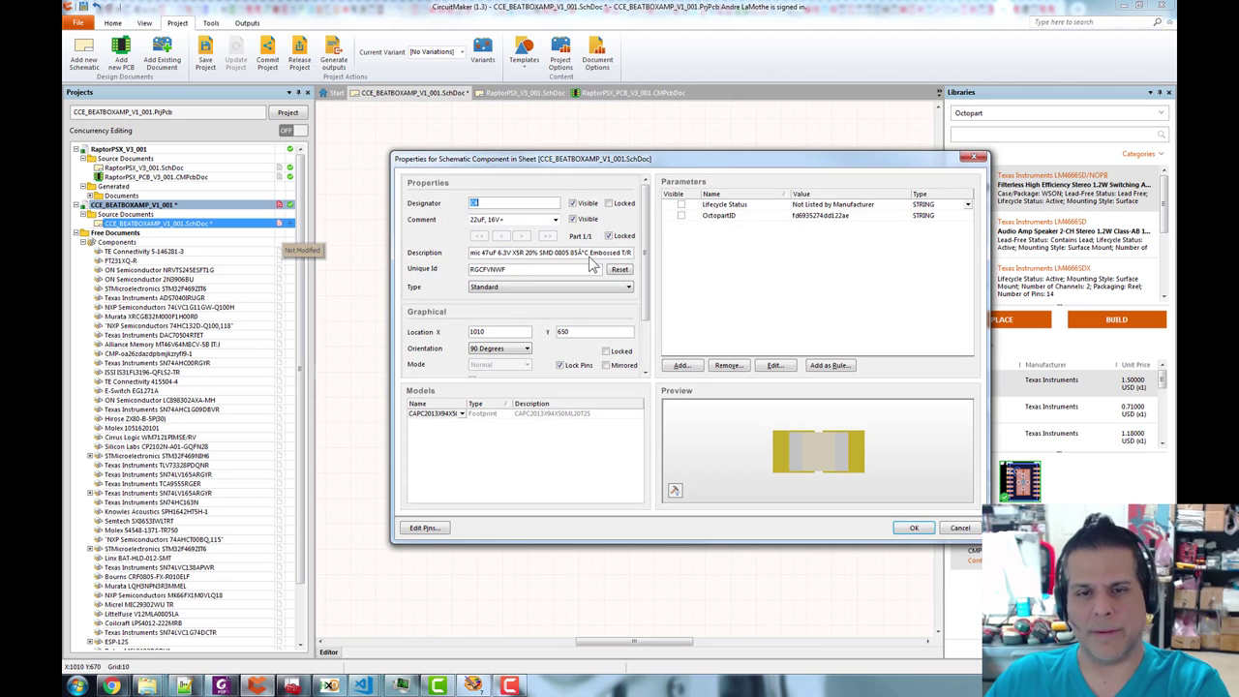
{"action": "left_click", "coordinate": [565, 254]}
{"action": "key", "text": "Escape"}
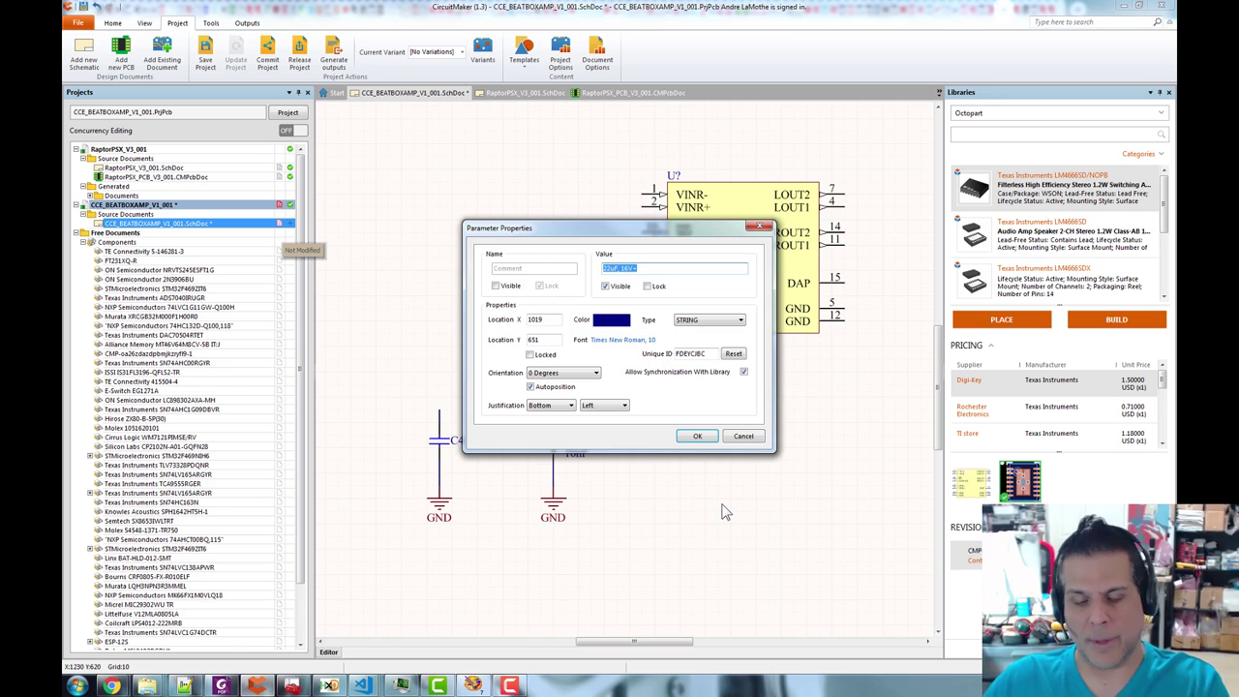
{"action": "type", "text": "0.39uF"}
{"action": "key", "text": "Return"}
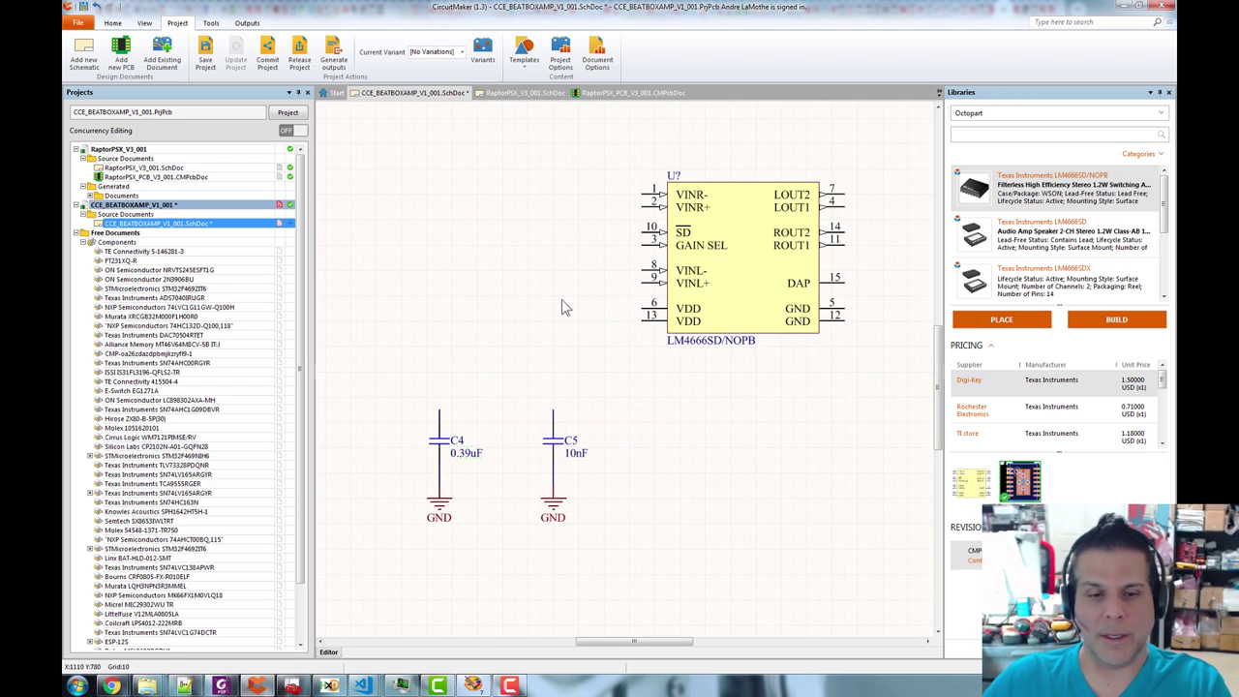
- Move capacitor C5 with its GND symbol out of the way, to below the right side of the amplifier
{"action": "left_click", "coordinate": [540, 438]}
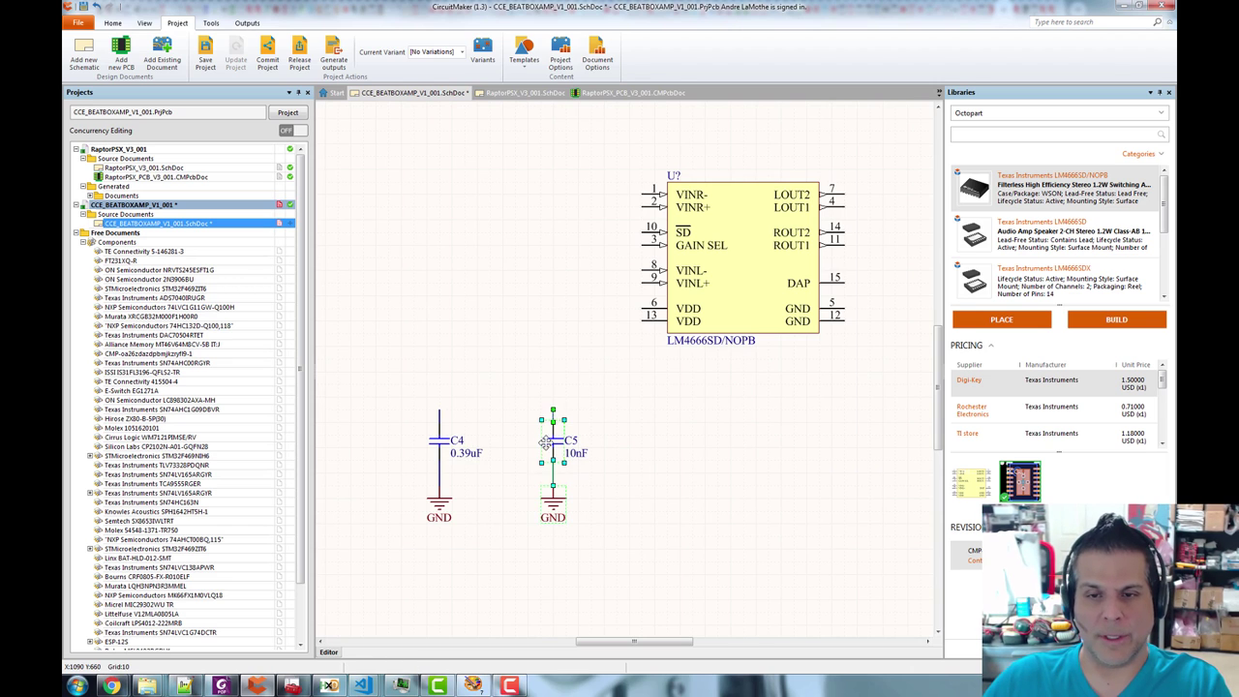
{"action": "left_click_drag", "start_coordinate": [545, 442], "coordinate": [798, 506]}
{"action": "left_click", "coordinate": [721, 453]}
- Following the datasheet's single-ended input circuit, move grounded capacitor C4 beside the amplifier and wire it to VINL+ (pin 9)
{"action": "key", "text": "alt+Tab"}
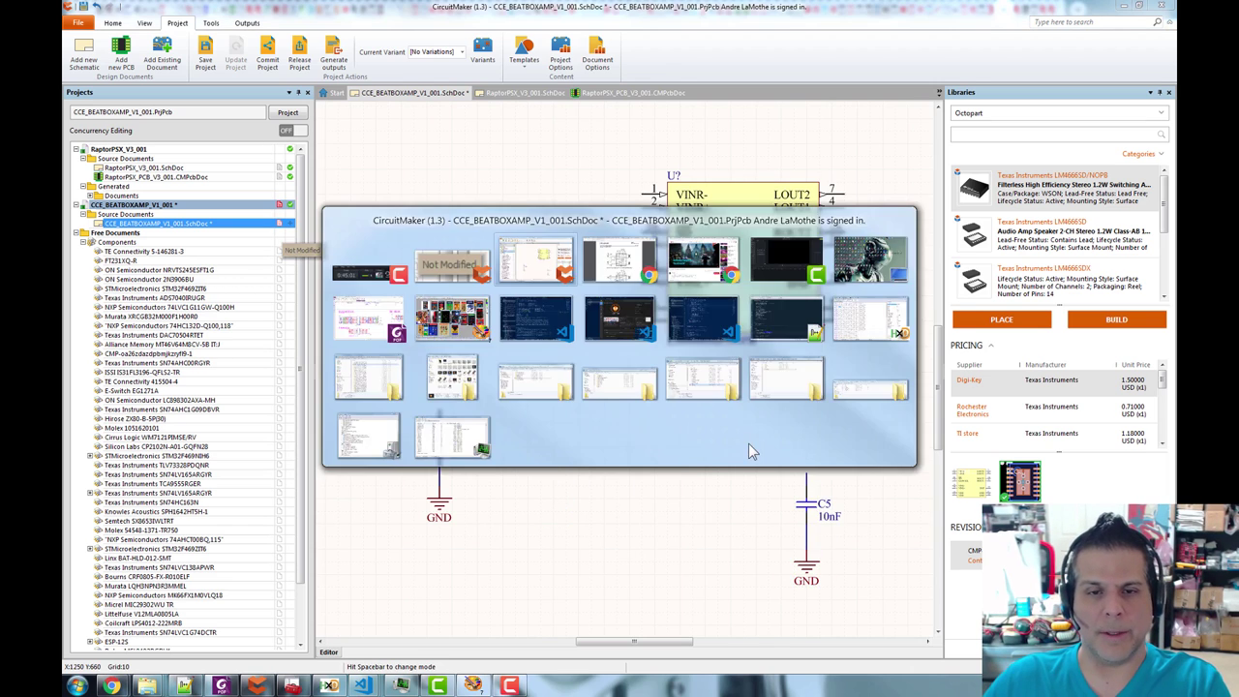
{"action": "key", "text": "alt+Tab"}
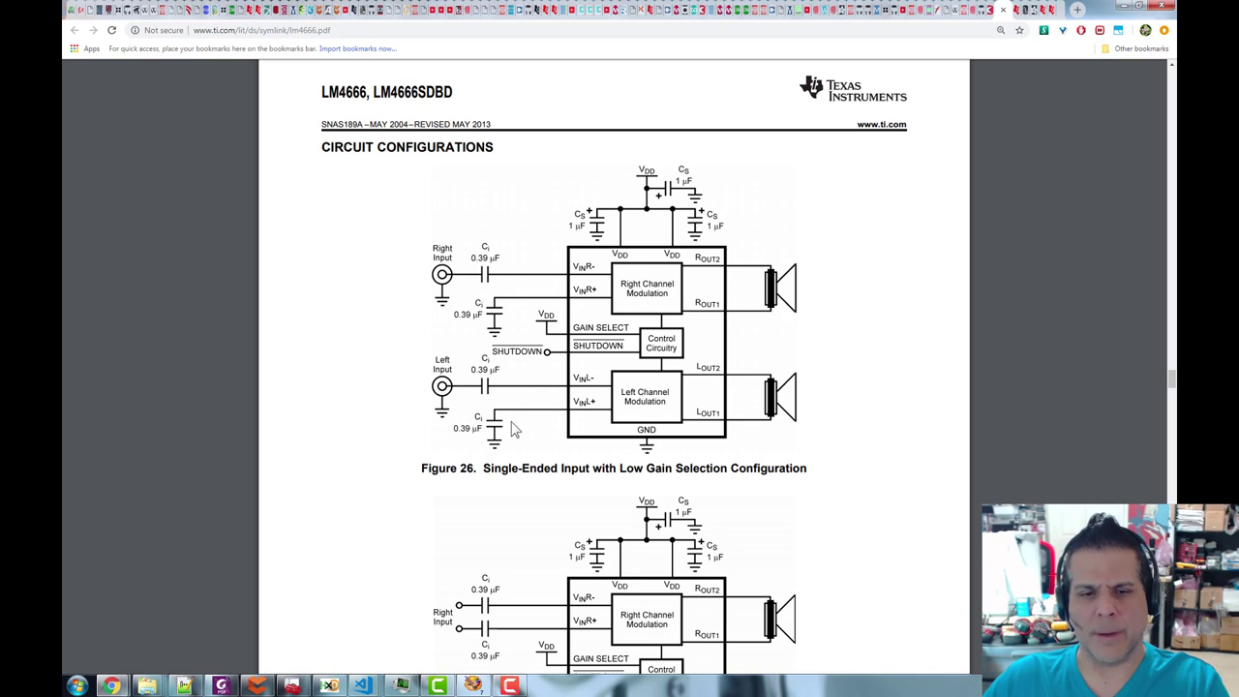
{"action": "key", "text": "alt+Tab"}
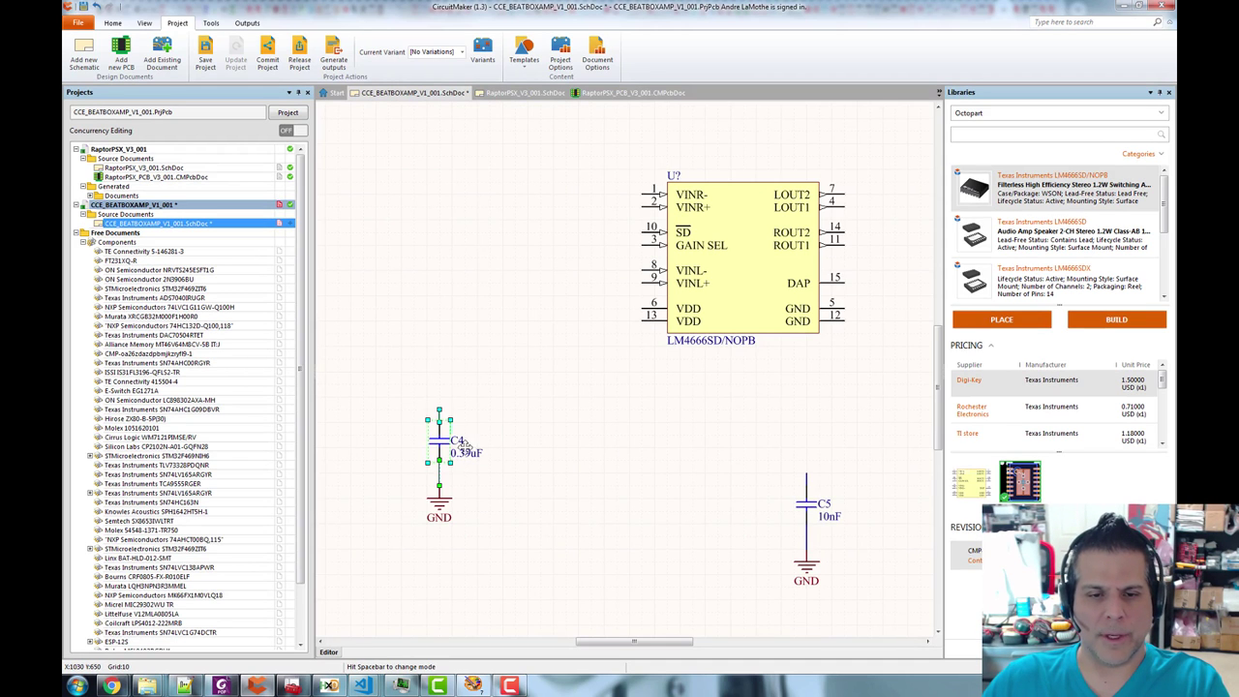
{"action": "left_click_drag", "start_coordinate": [410, 391], "coordinate": [496, 571]}
{"action": "left_click_drag", "start_coordinate": [460, 468], "coordinate": [595, 381]}
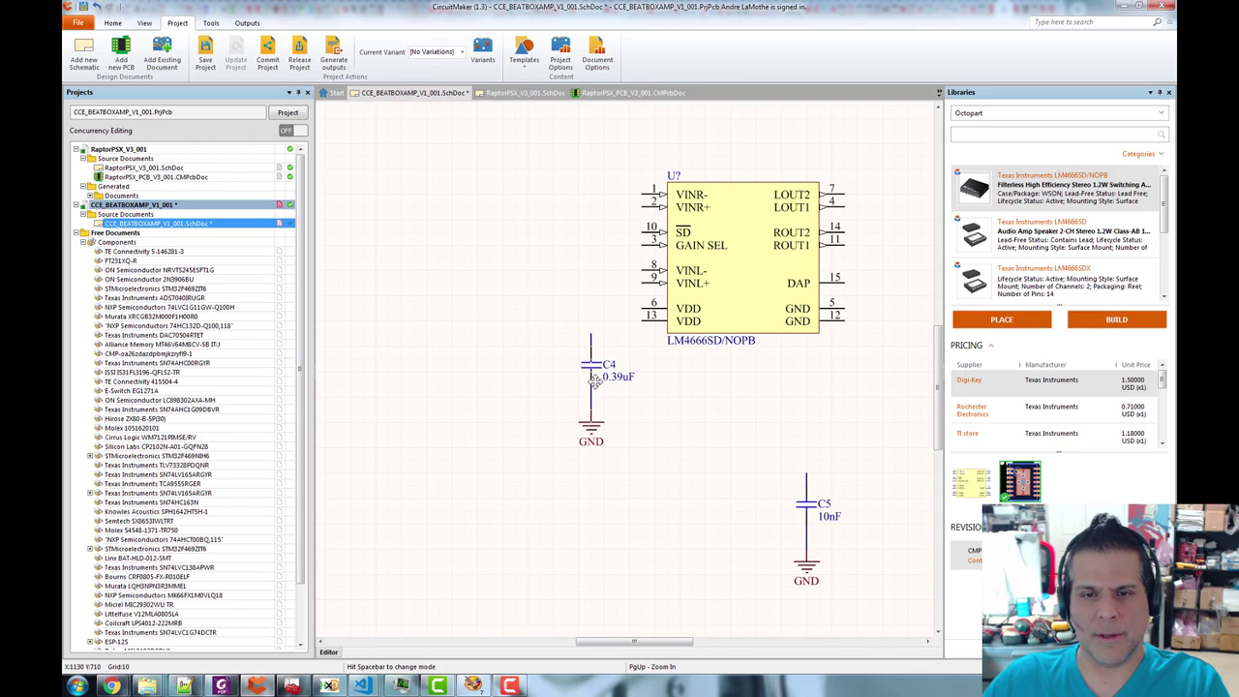
{"action": "key", "text": "ctrl+w"}
{"action": "left_click", "coordinate": [590, 334]}
{"action": "left_click", "coordinate": [641, 283]}
{"action": "right_click", "coordinate": [691, 486]}
- Duplicate the grounded 0.39uF capacitor to the left of the original and wire the copy to VINR+ (pin 2)
{"action": "left_click_drag", "start_coordinate": [542, 319], "coordinate": [667, 464]}
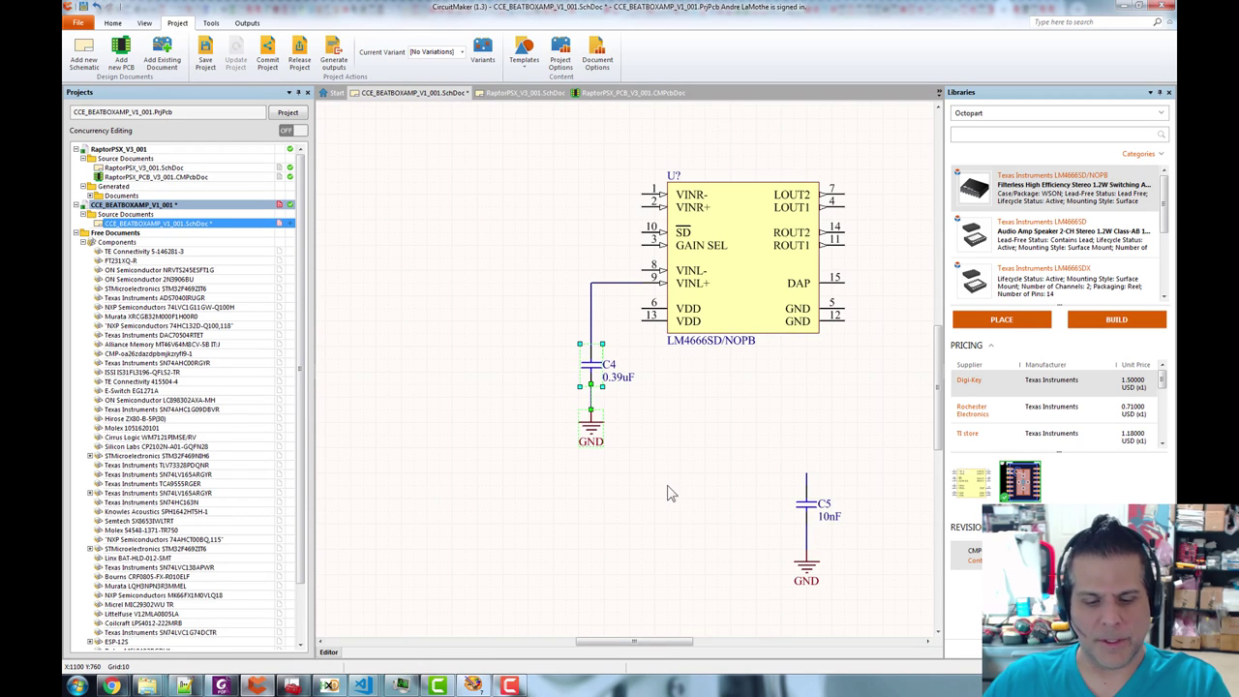
{"action": "left_click_drag", "start_coordinate": [588, 417], "coordinate": [515, 410]}
{"action": "key", "text": "ctrl+w"}
{"action": "left_click", "coordinate": [515, 347]}
{"action": "left_click", "coordinate": [641, 207]}
{"action": "key", "text": "Escape"}
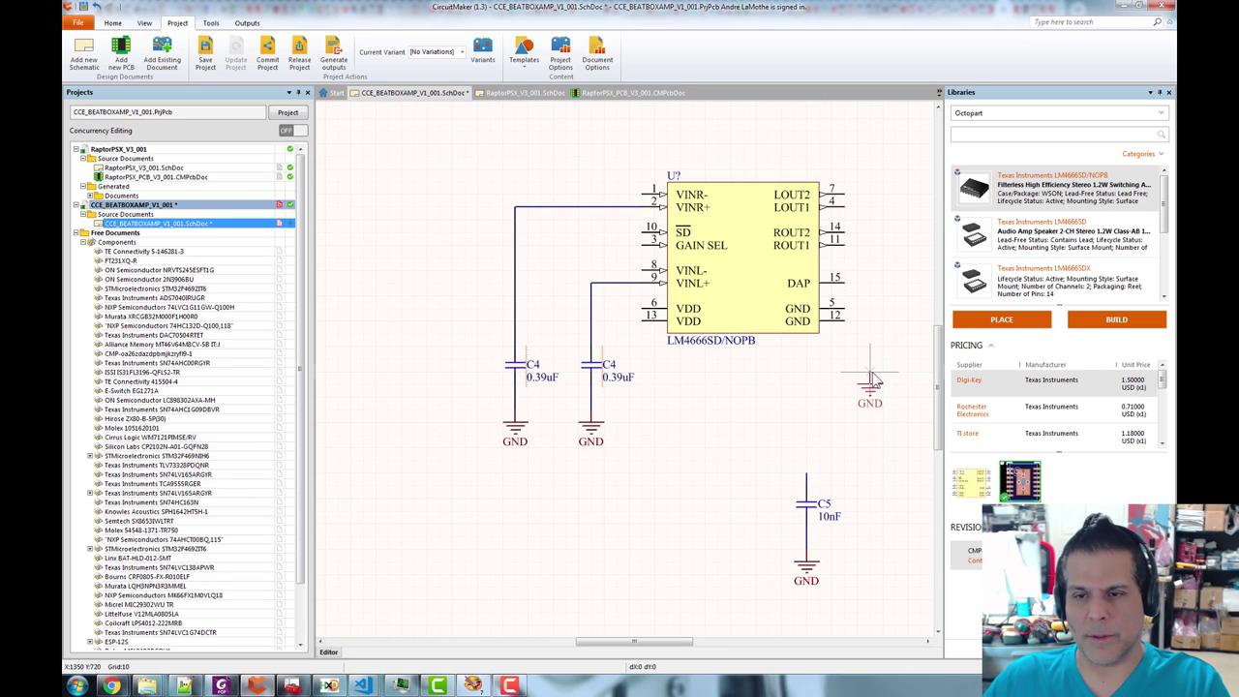
- Place a GND symbol below and to the right of the amplifier and wire it to GND pins 12 and 5
{"action": "left_click", "coordinate": [869, 411]}
{"action": "left_click_drag", "start_coordinate": [378, 387], "coordinate": [732, 485]}
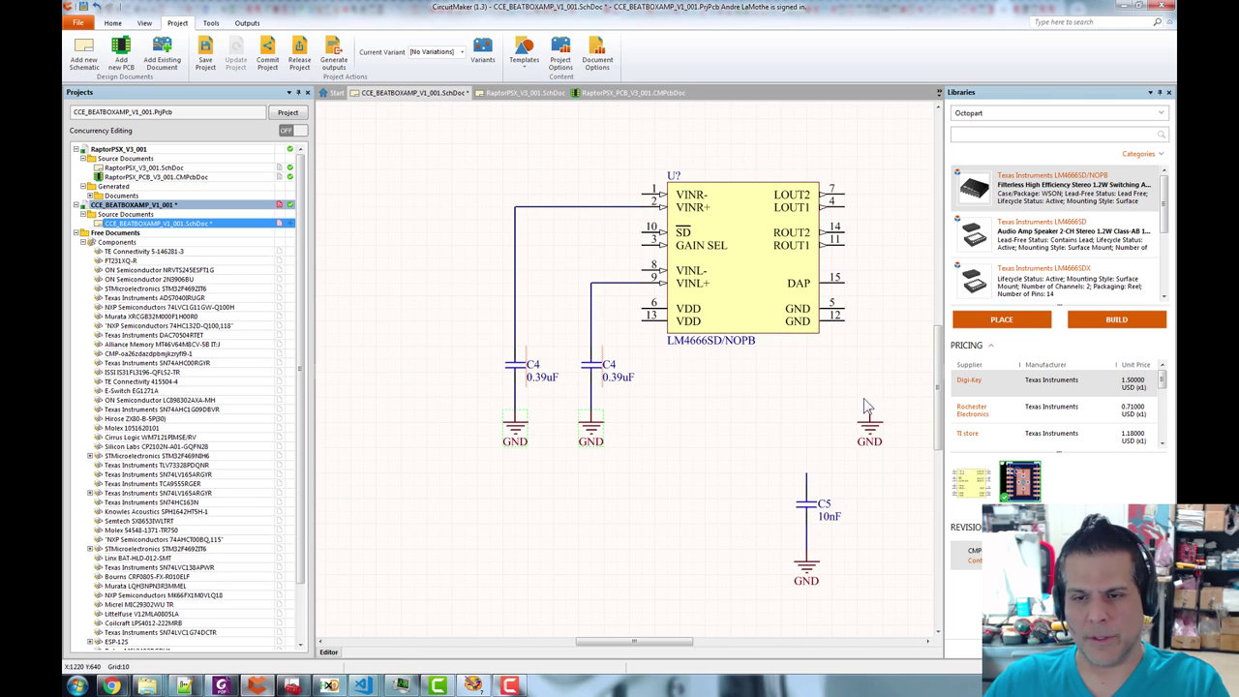
{"action": "key", "text": "ctrl+w"}
{"action": "left_click", "coordinate": [869, 418]}
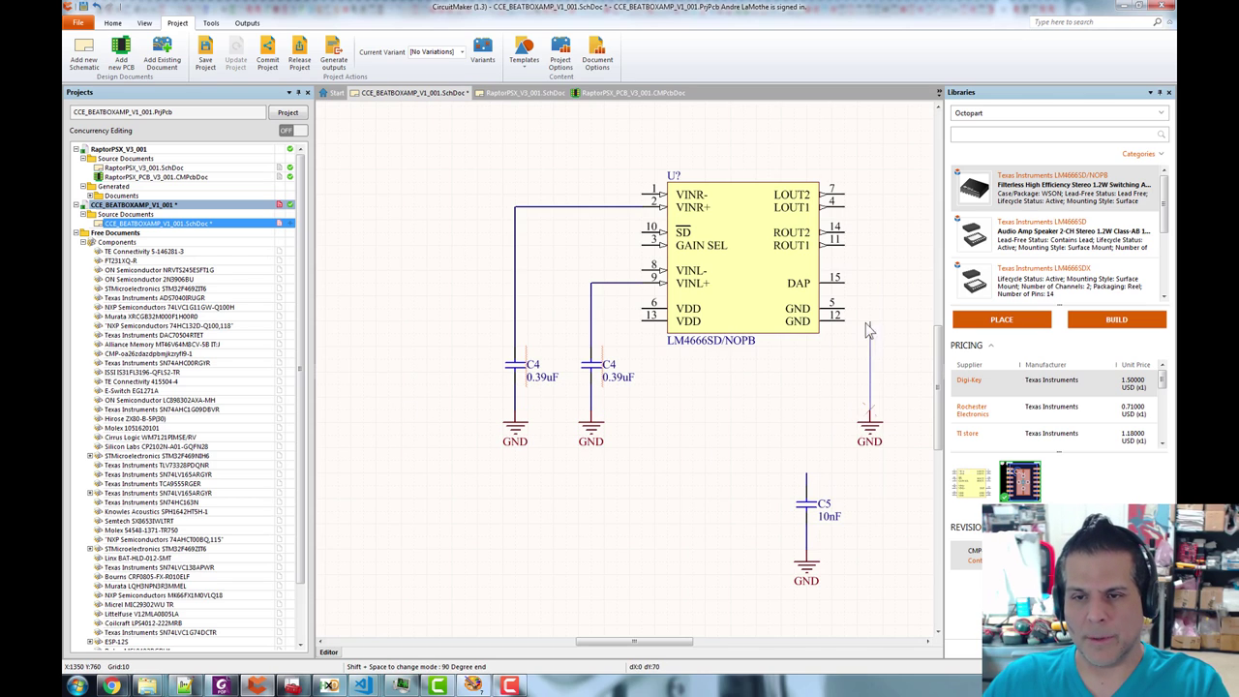
{"action": "left_click", "coordinate": [844, 321]}
{"action": "left_click", "coordinate": [869, 320]}
{"action": "right_click", "coordinate": [816, 359]}
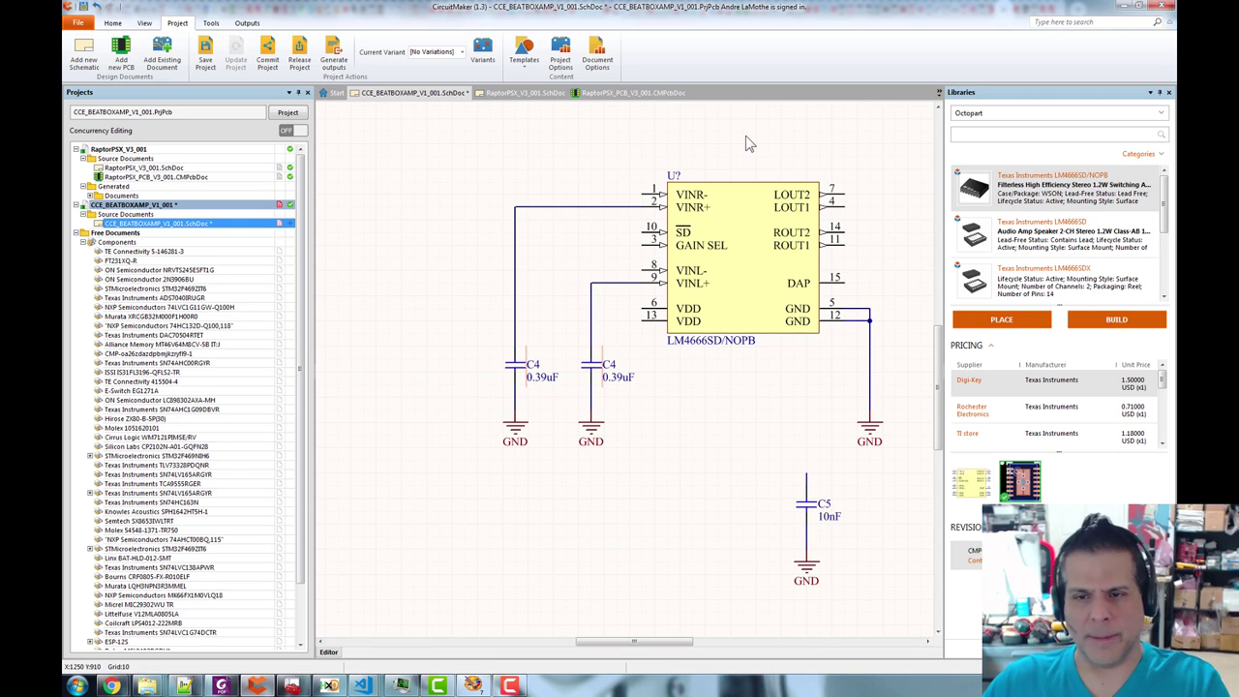
- Check the datasheet's VDD supply decoupling, then copy ferrite bead FB2 from the 3.3V Digital Power circuit in RaptorPSX_V3_001.SchDoc
{"action": "left_click_drag", "start_coordinate": [745, 135], "coordinate": [585, 258]}
{"action": "scroll", "coordinate": [654, 247], "scroll_direction": "down", "scroll_amount": 1}
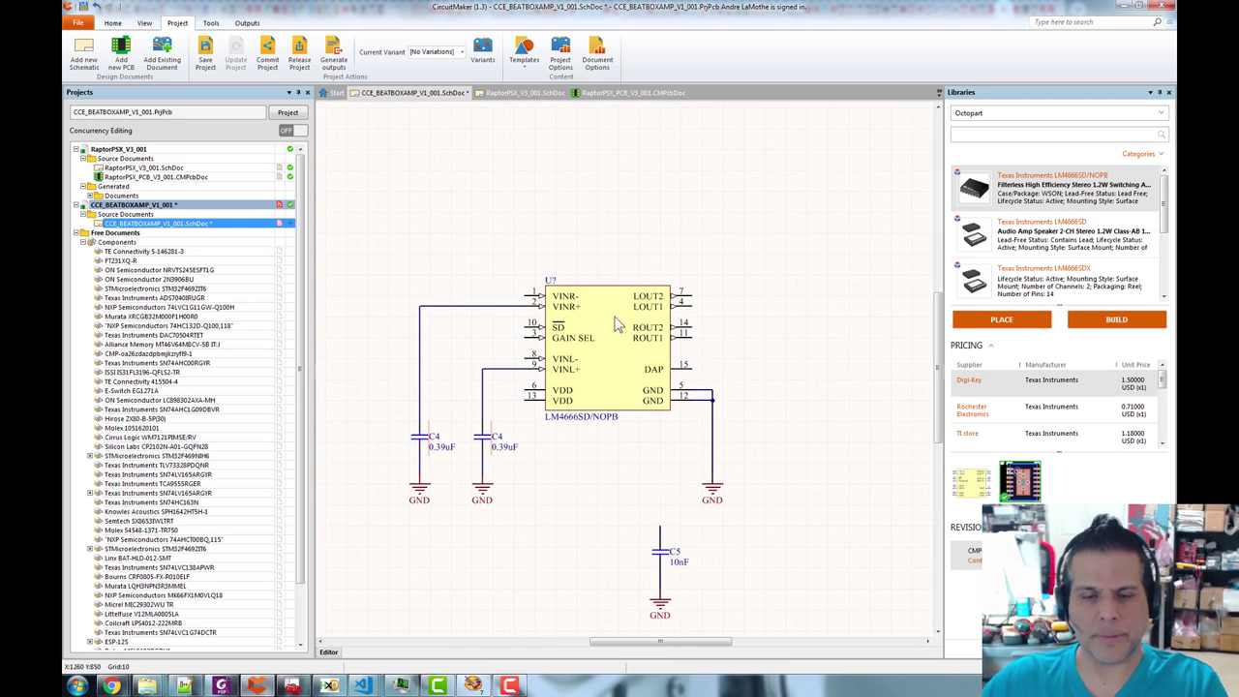
{"action": "scroll", "coordinate": [562, 429], "scroll_direction": "up", "scroll_amount": 1}
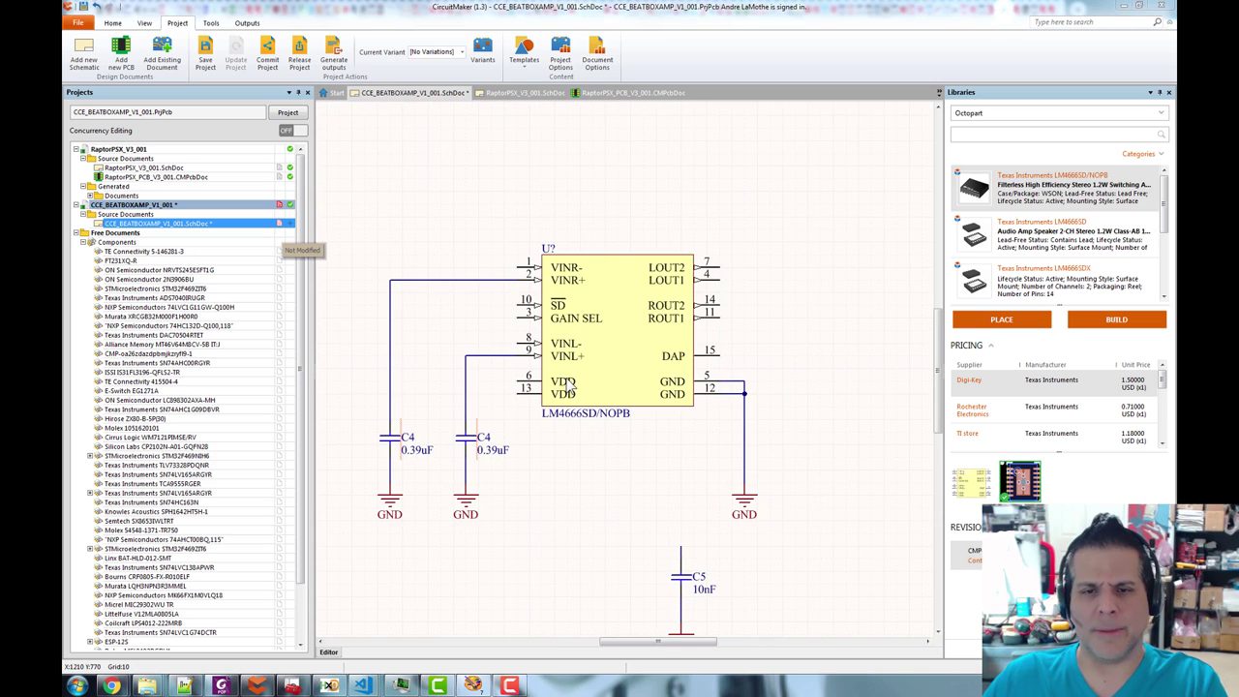
{"action": "key", "text": "alt+Tab"}
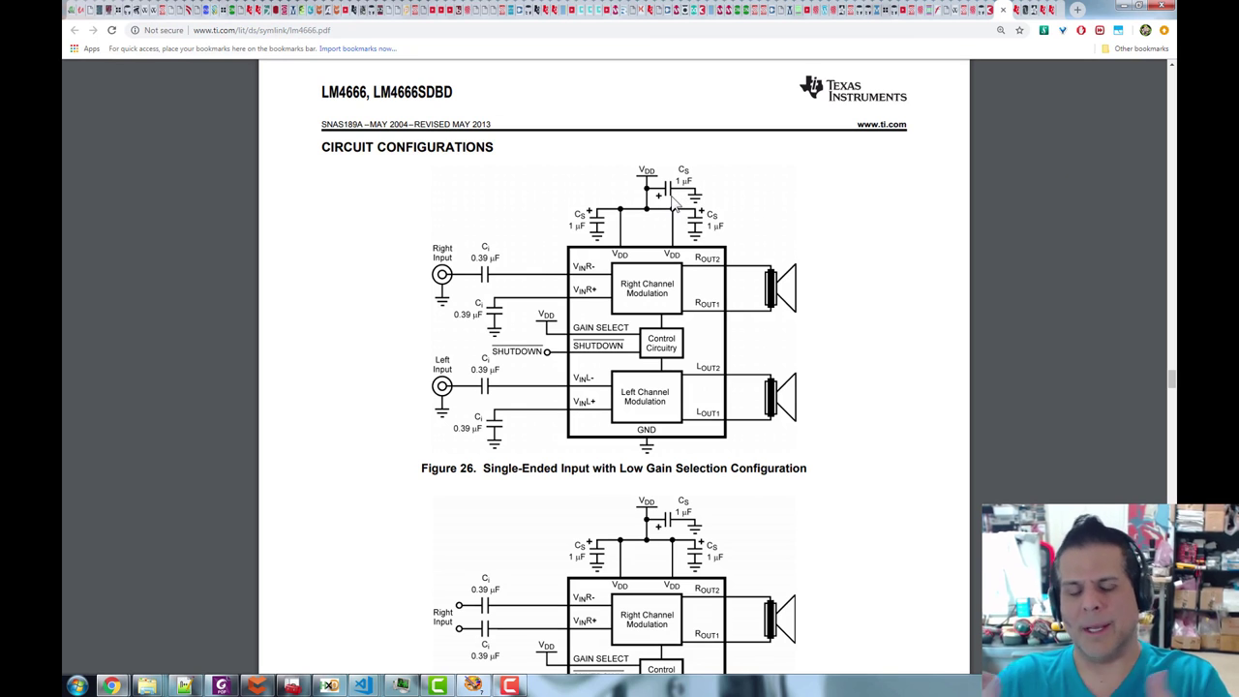
{"action": "key", "text": "alt+Tab"}
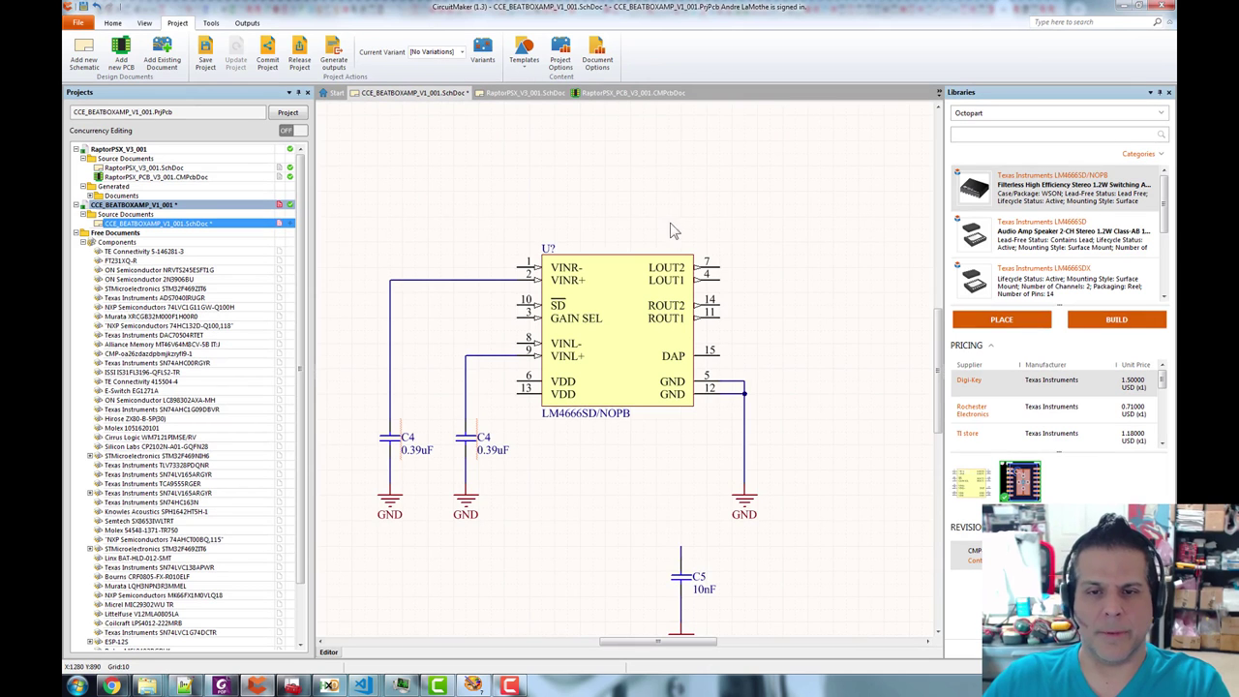
{"action": "double_click", "coordinate": [147, 168]}
{"action": "left_click", "coordinate": [650, 220]}
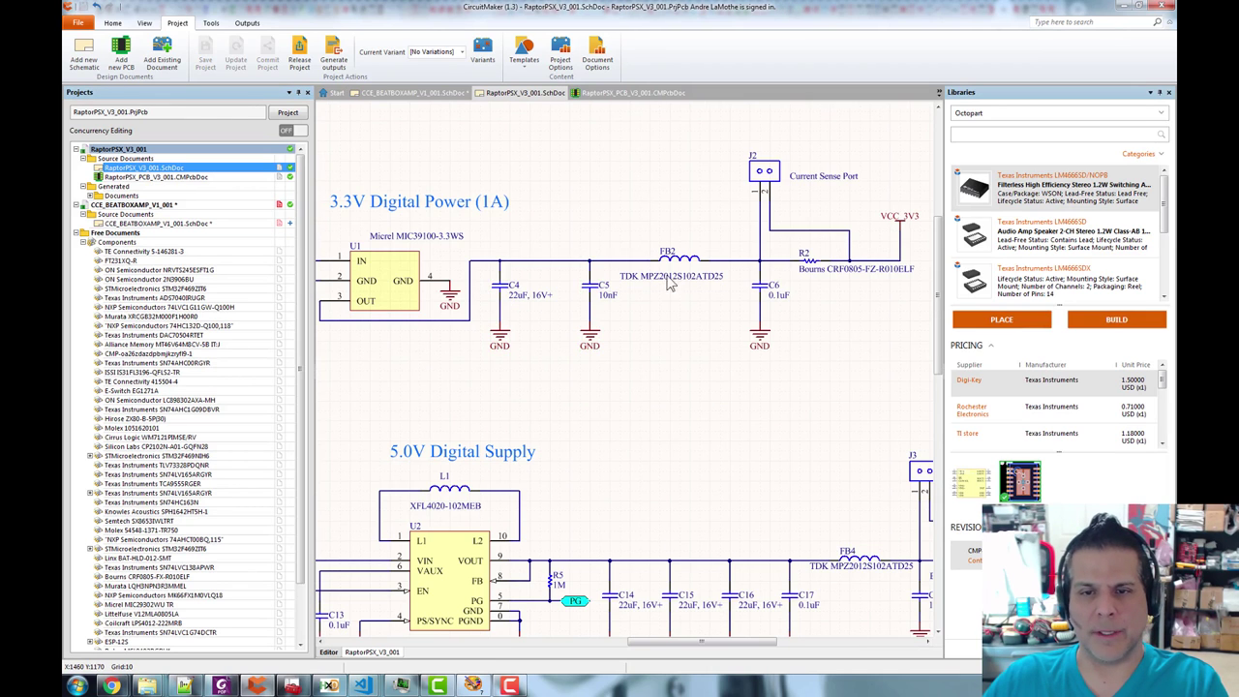
{"action": "left_click_drag", "start_coordinate": [652, 244], "coordinate": [525, 274]}
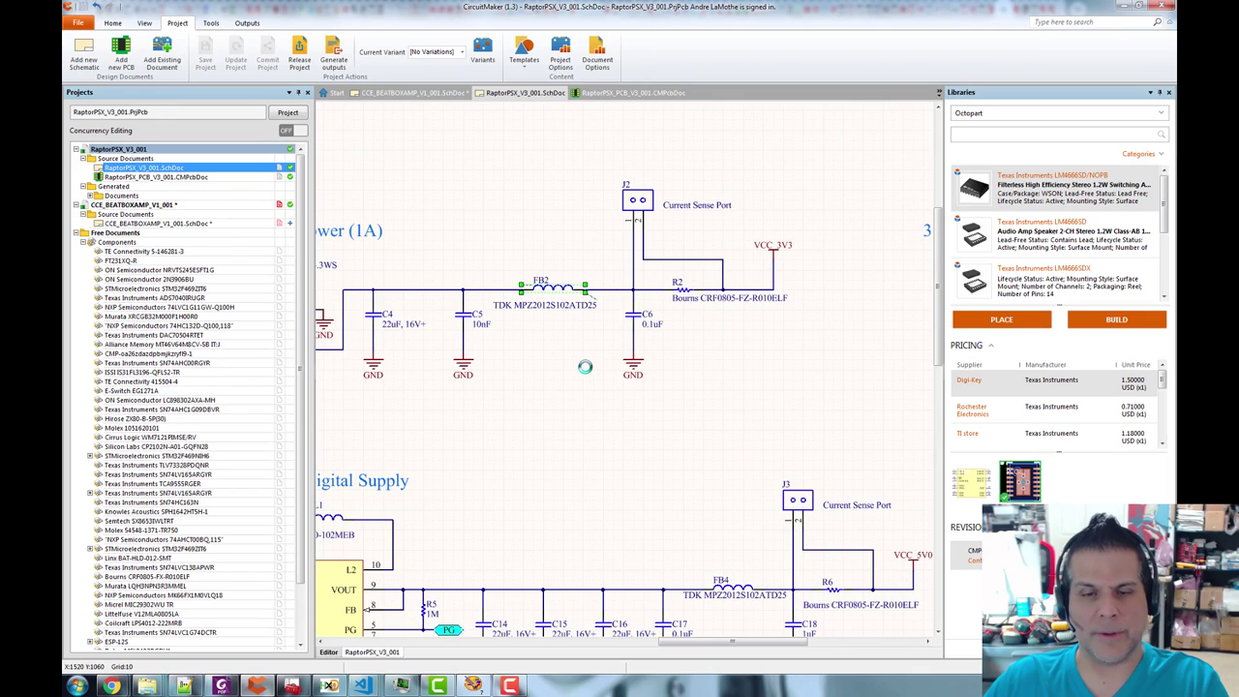
{"action": "left_click", "coordinate": [585, 380]}
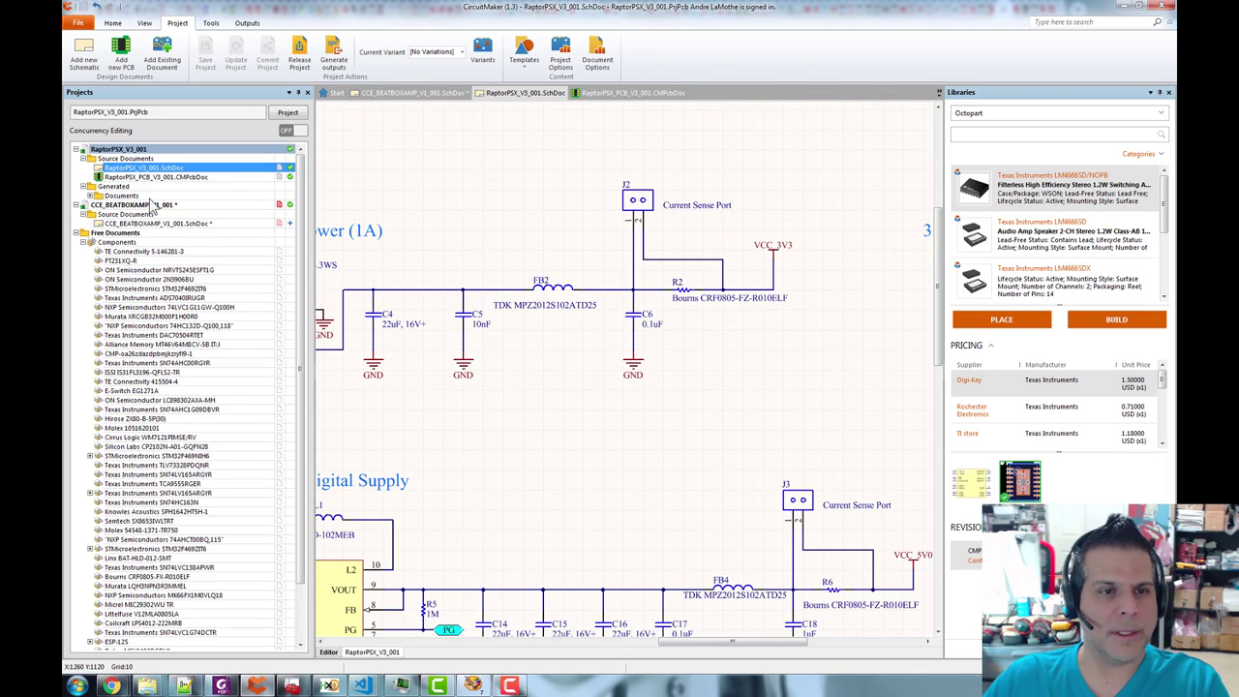
- Return to CCE_BEATBOXAMP_V1_001.SchDoc, paste FB2 above the amplifier and tuck its part-number label directly beneath the coil
{"action": "double_click", "coordinate": [154, 223]}
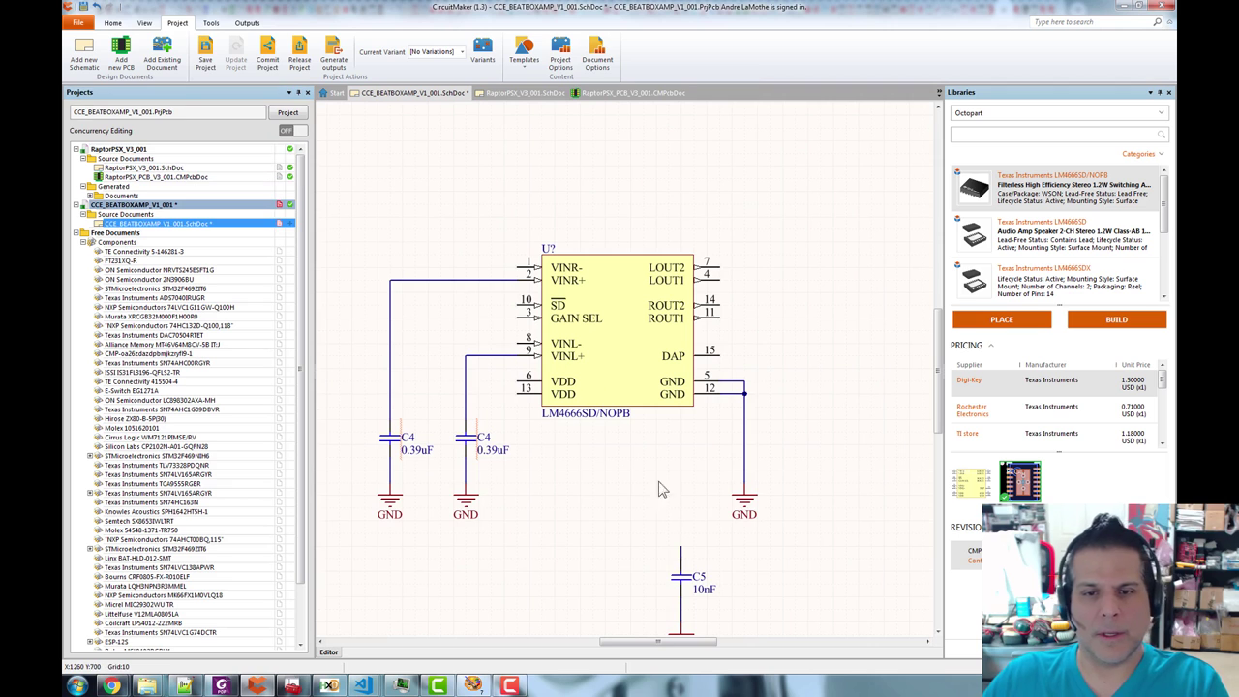
{"action": "key", "text": "ctrl+v"}
{"action": "scroll", "coordinate": [678, 194], "scroll_direction": "up", "scroll_amount": 3}
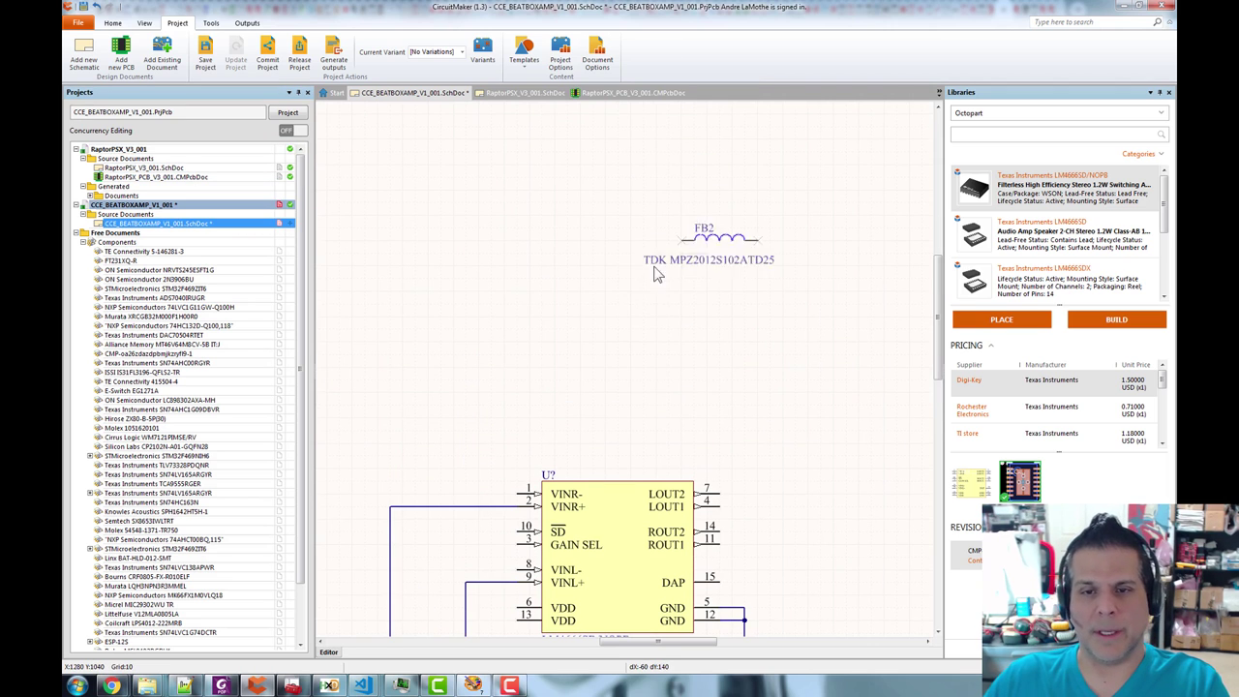
{"action": "left_click", "coordinate": [763, 315]}
{"action": "left_click_drag", "start_coordinate": [788, 373], "coordinate": [743, 355]}
{"action": "scroll", "coordinate": [755, 346], "scroll_direction": "down", "scroll_amount": 2}
{"action": "scroll", "coordinate": [738, 340], "scroll_direction": "down", "scroll_amount": 1}
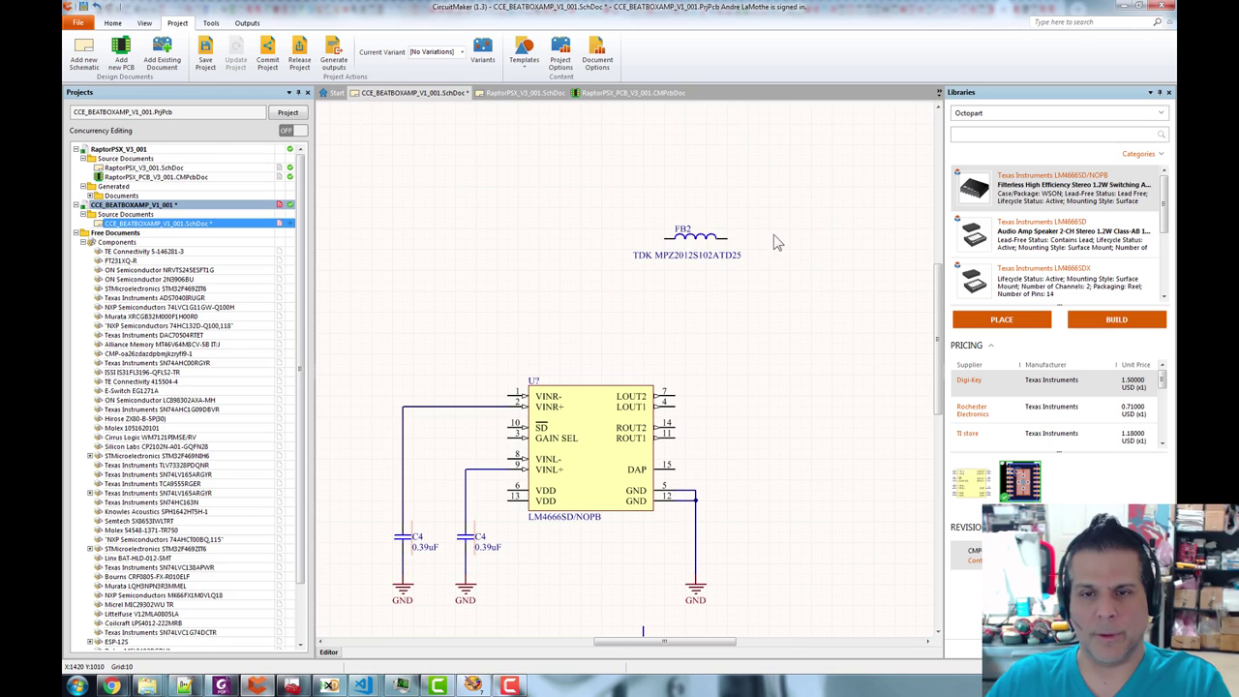
{"action": "left_click_drag", "start_coordinate": [689, 244], "coordinate": [584, 244]}
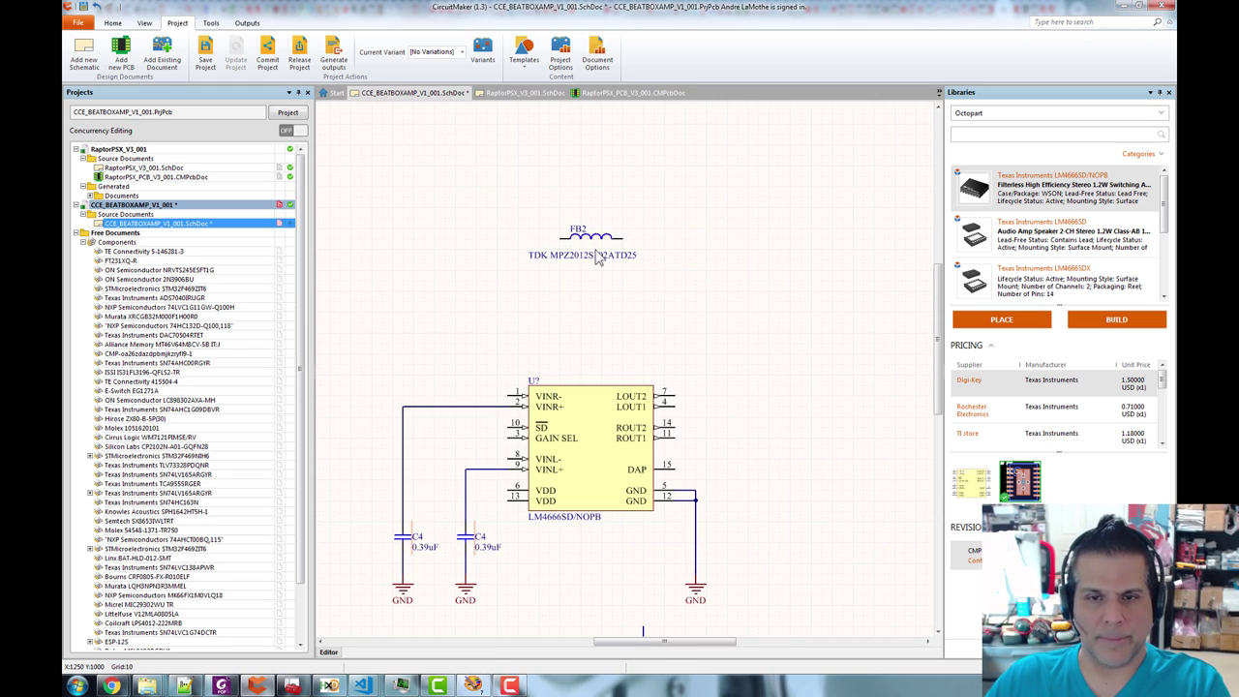
{"action": "left_click_drag", "start_coordinate": [609, 265], "coordinate": [651, 255]}
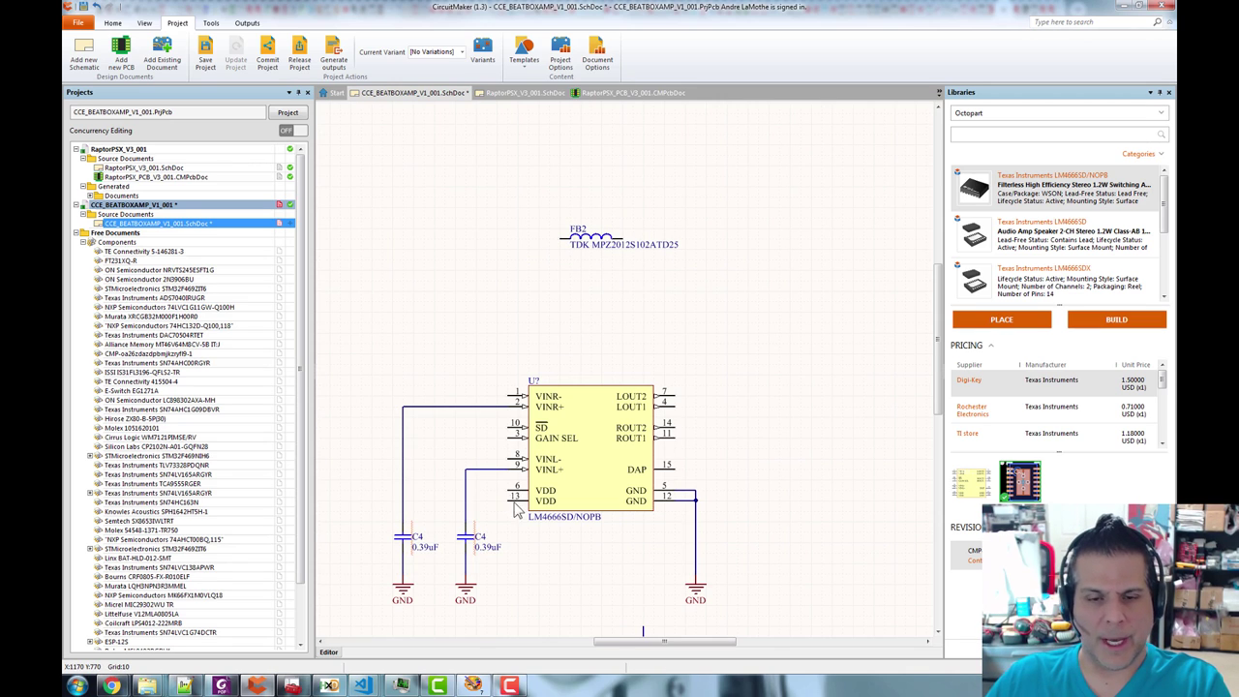
- Shift both 0.39uF input capacitors with their wires and GND symbols further left of the amplifier
{"action": "left_click_drag", "start_coordinate": [369, 371], "coordinate": [501, 610]}
{"action": "left_click_drag", "start_coordinate": [465, 531], "coordinate": [423, 531]}
{"action": "left_click", "coordinate": [545, 521]}
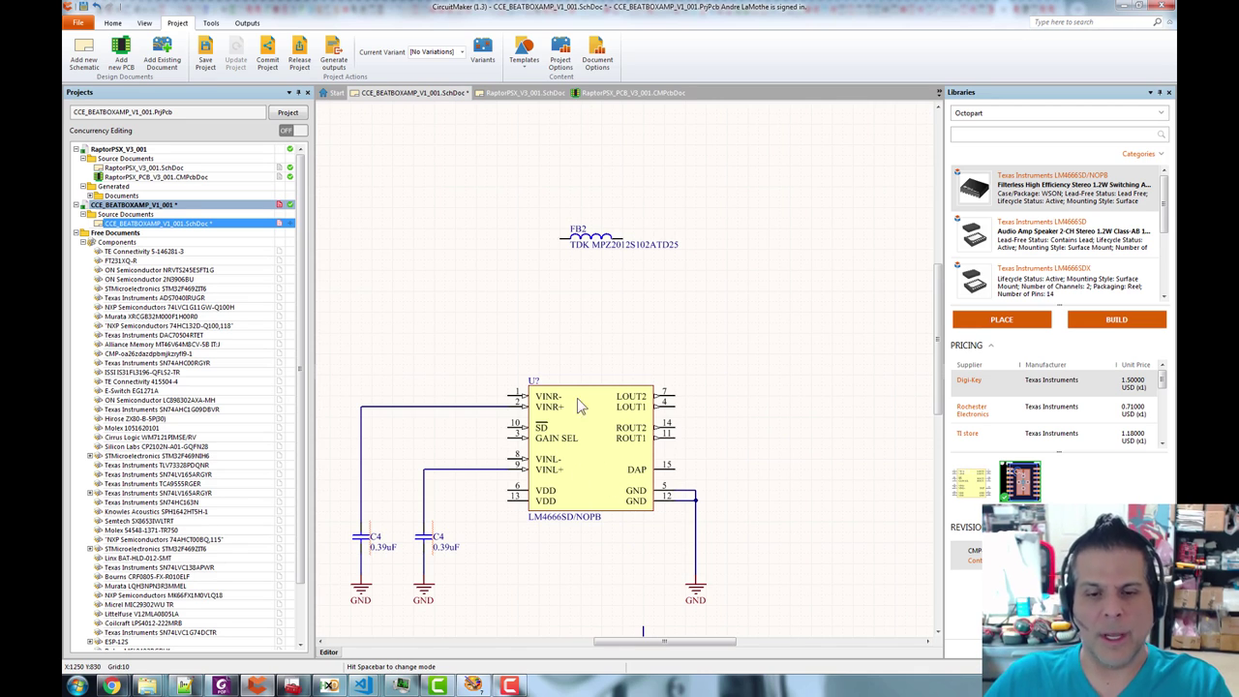
- Draw separate wires from VDD pins 6 and 13 out to the left and up above the amplifier symbol
{"action": "left_click", "coordinate": [540, 438]}
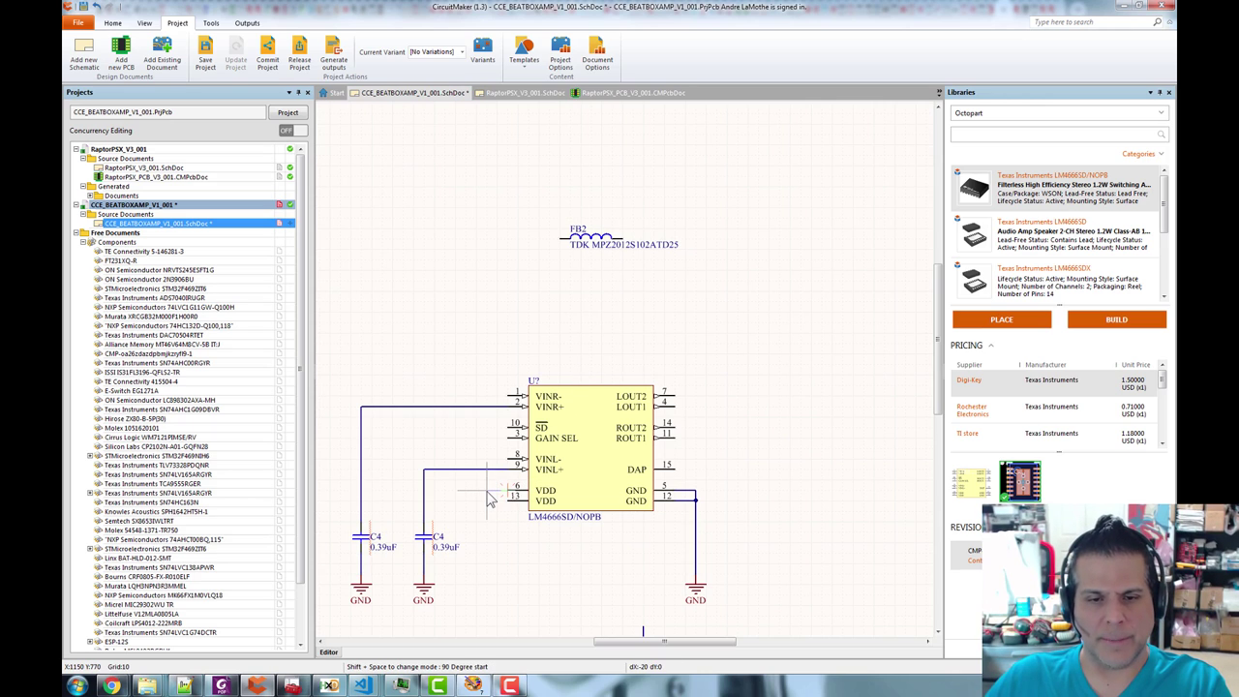
{"action": "left_click", "coordinate": [488, 491]}
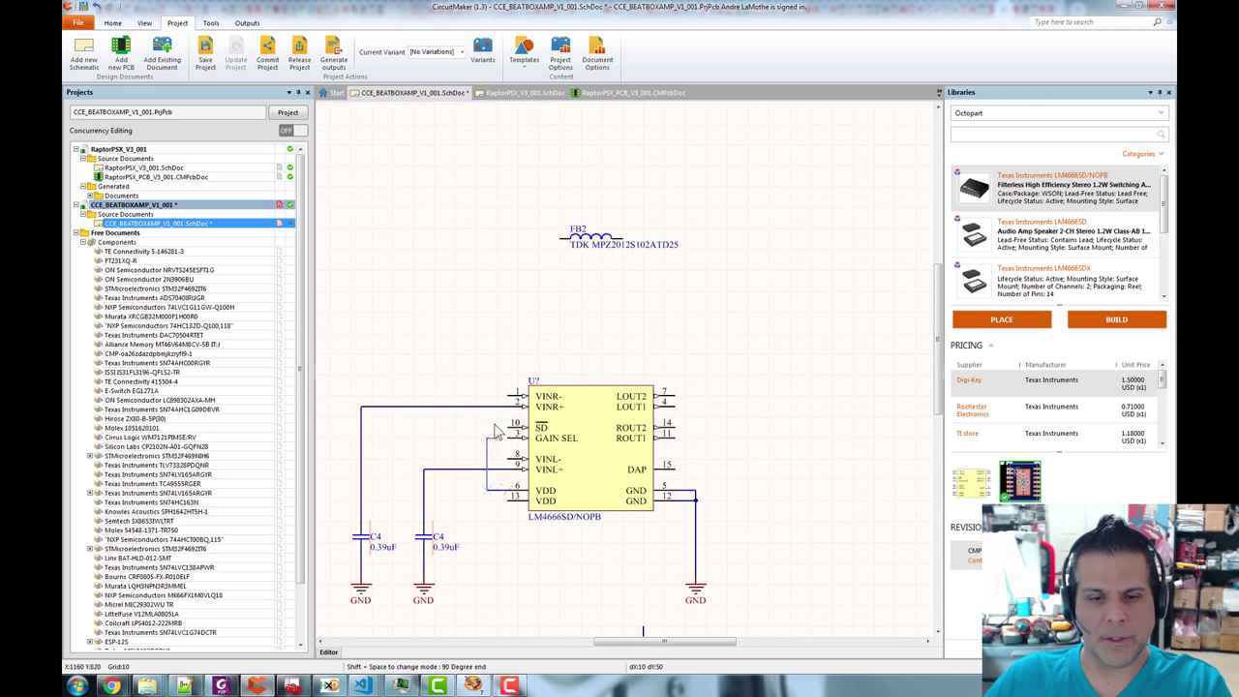
{"action": "left_click", "coordinate": [487, 290]}
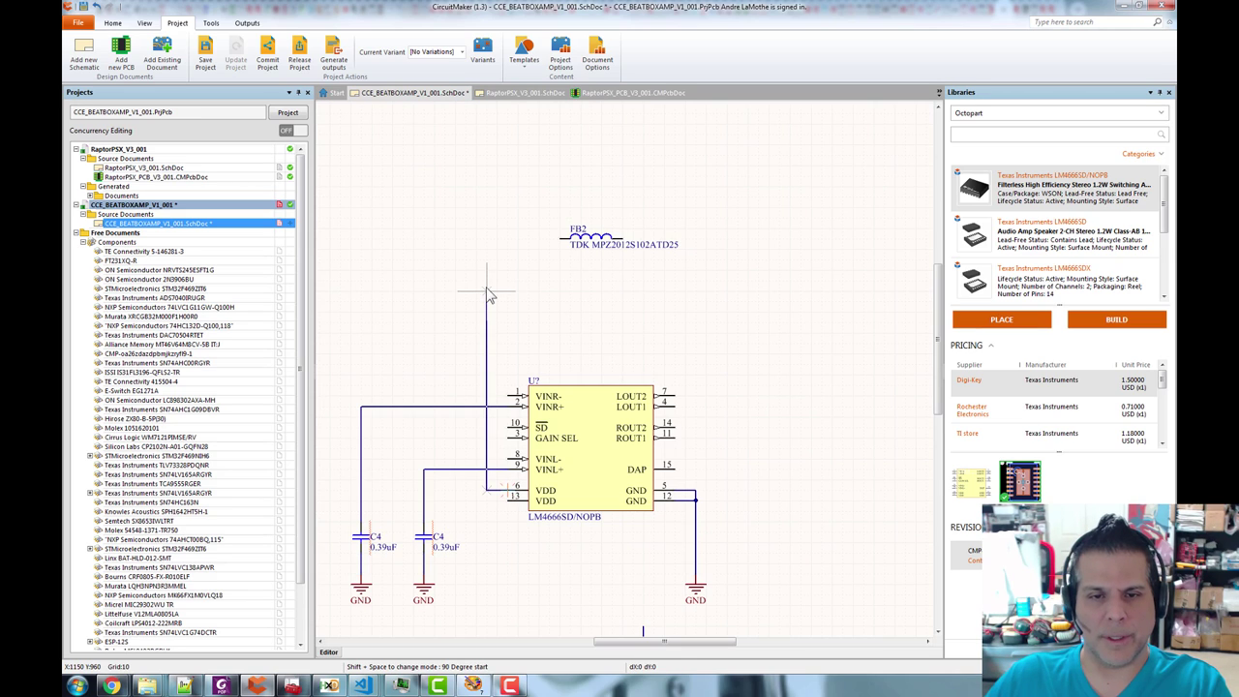
{"action": "right_click", "coordinate": [497, 262]}
{"action": "left_click", "coordinate": [507, 500]}
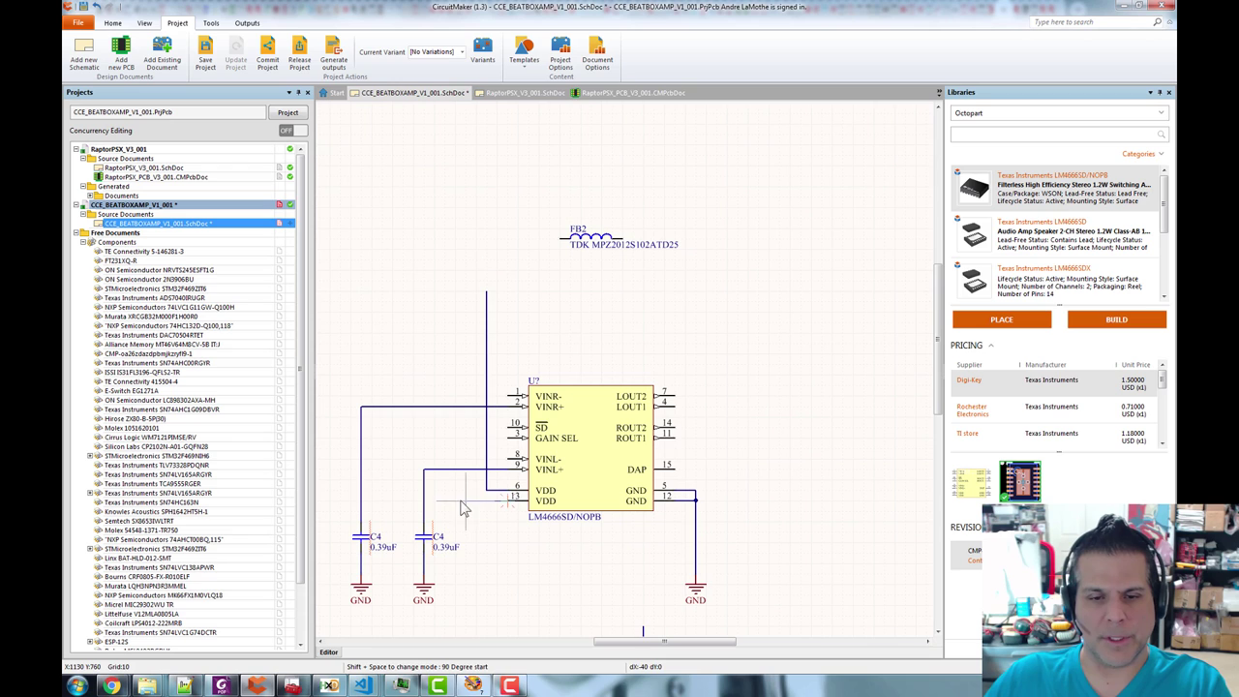
{"action": "left_click", "coordinate": [467, 294]}
{"action": "right_click", "coordinate": [468, 219]}
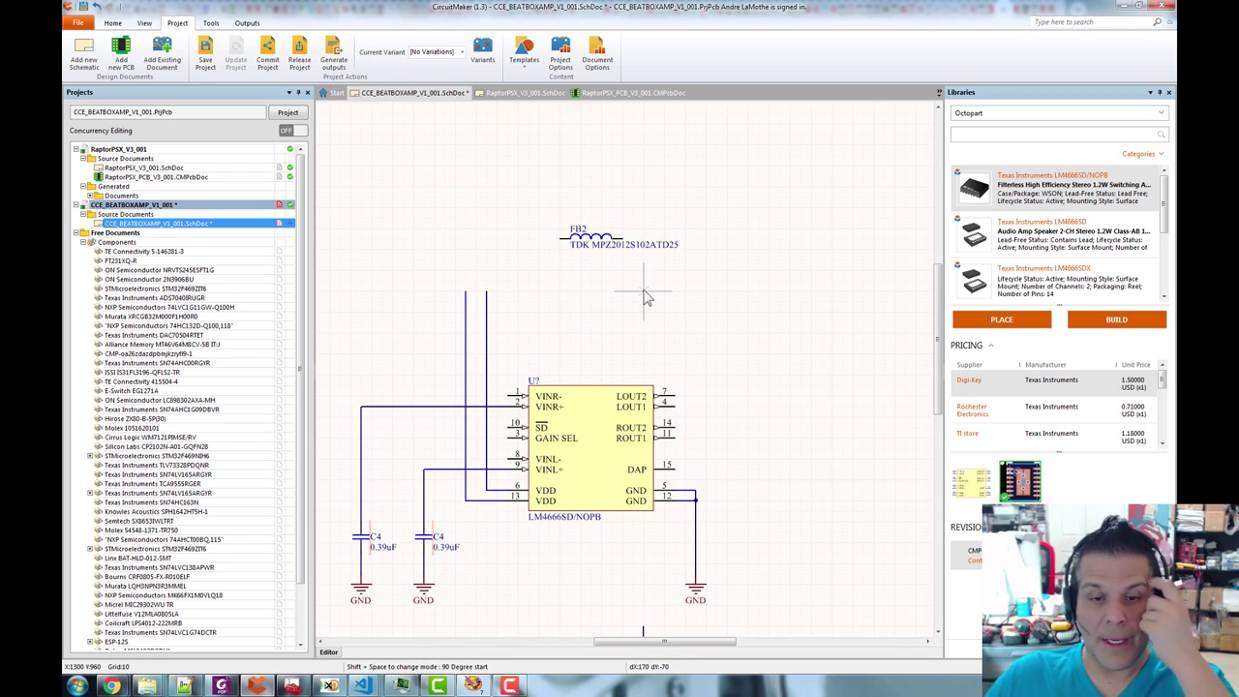
{"action": "right_click", "coordinate": [686, 302]}
- Set capacitor C5's value to 0.1uF and select it together with its GND symbol
{"action": "scroll", "coordinate": [521, 565], "scroll_direction": "down", "scroll_amount": 2}
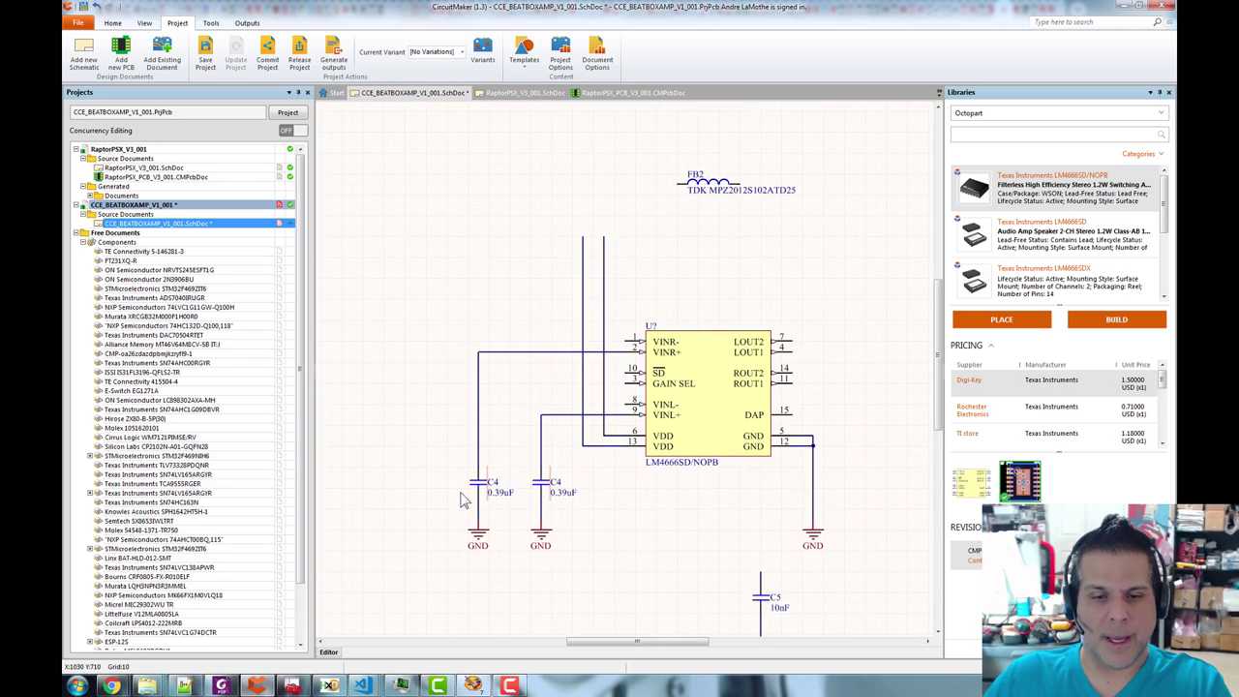
{"action": "scroll", "coordinate": [697, 537], "scroll_direction": "down", "scroll_amount": 3}
{"action": "left_click_drag", "start_coordinate": [659, 522], "coordinate": [652, 490]}
{"action": "double_click", "coordinate": [674, 474]}
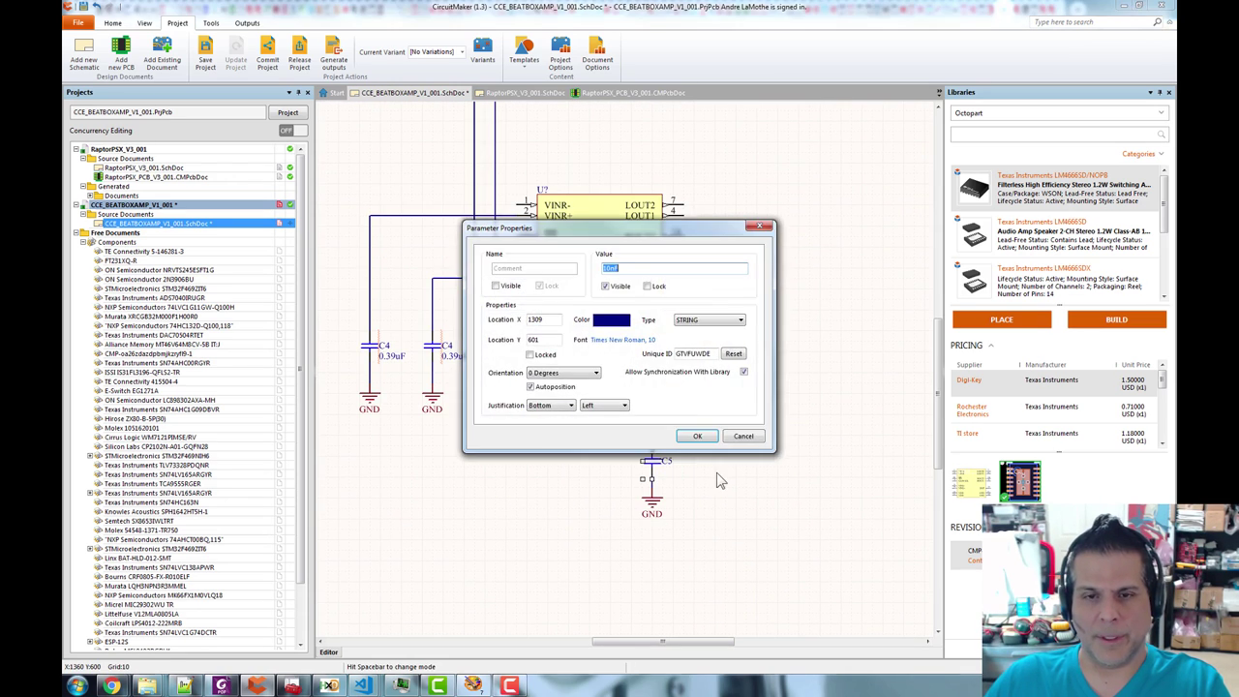
{"action": "type", "text": "0.1uF"}
{"action": "key", "text": "Return"}
{"action": "left_click", "coordinate": [768, 510]}
{"action": "left_click_drag", "start_coordinate": [617, 429], "coordinate": [727, 534]}
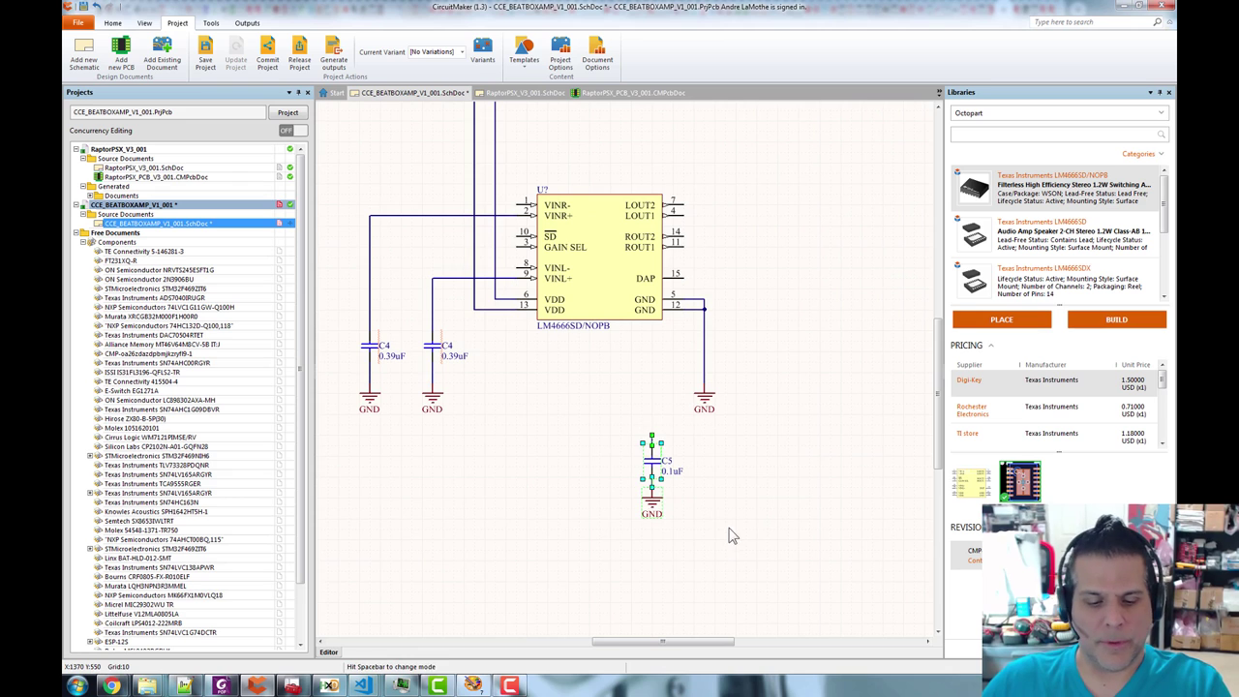
- Duplicate capacitor C5 with its GND symbol just to the left and set the copy's value to 10uF
{"action": "left_click_drag", "start_coordinate": [629, 510], "coordinate": [604, 487]}
{"action": "double_click", "coordinate": [617, 472]}
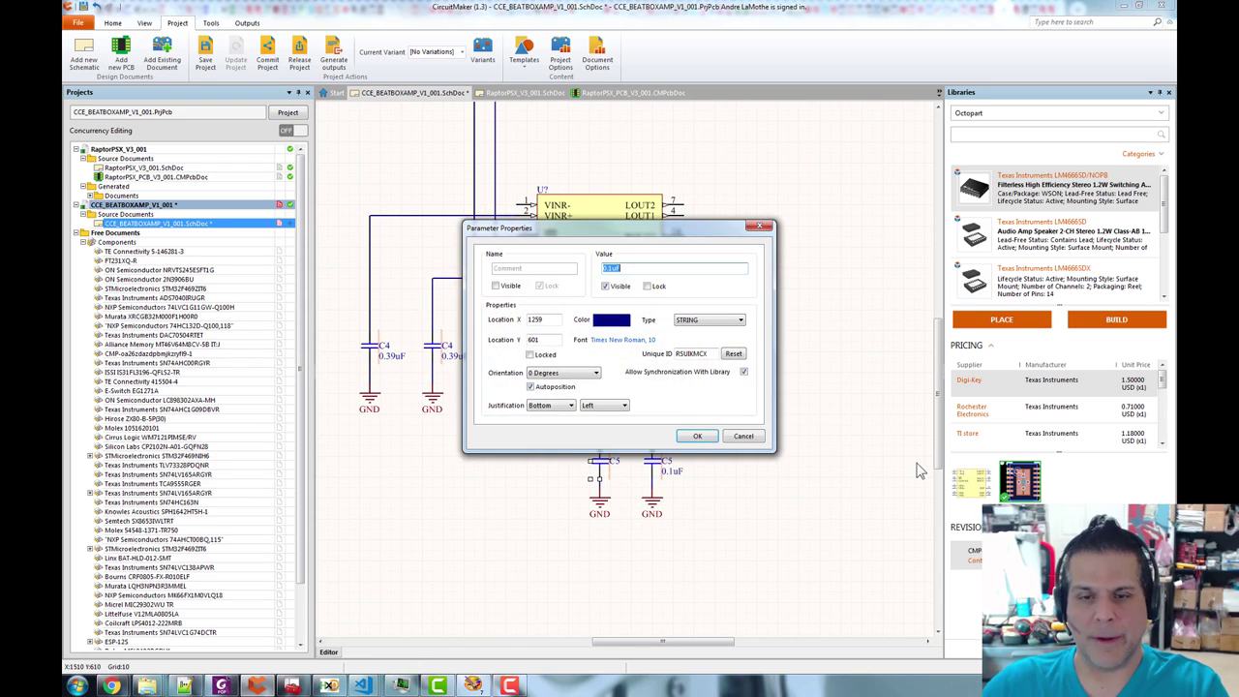
{"action": "key", "text": "Return"}
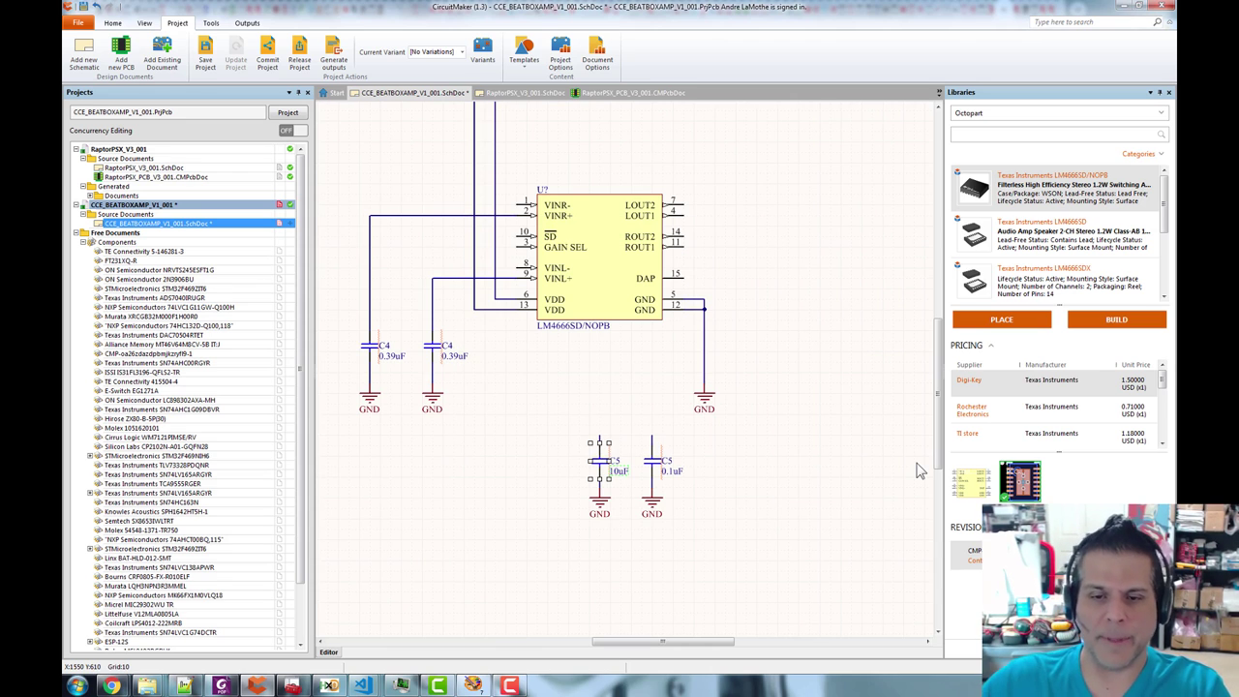
{"action": "left_click", "coordinate": [797, 476]}
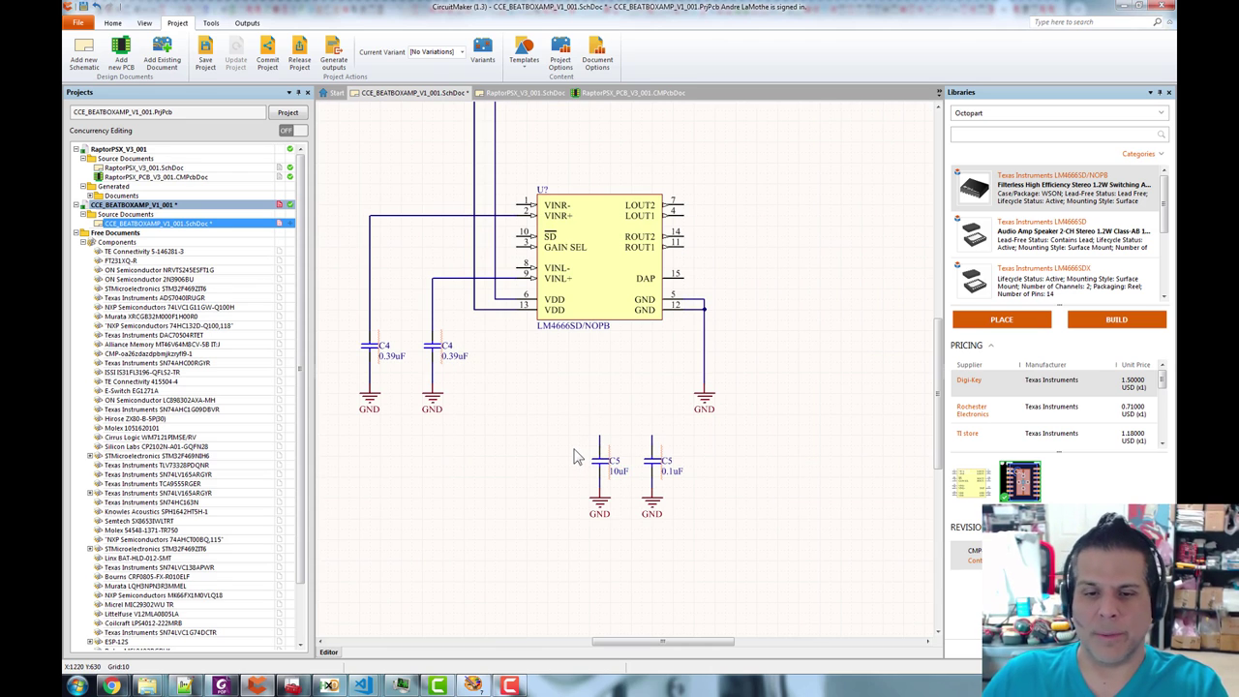
- Move the 10uF and 0.1uF capacitors with their grounds above the amplifier and shift FB2 farther up and right
{"action": "left_click_drag", "start_coordinate": [572, 423], "coordinate": [753, 562]}
{"action": "left_click_drag", "start_coordinate": [652, 464], "coordinate": [587, 355]}
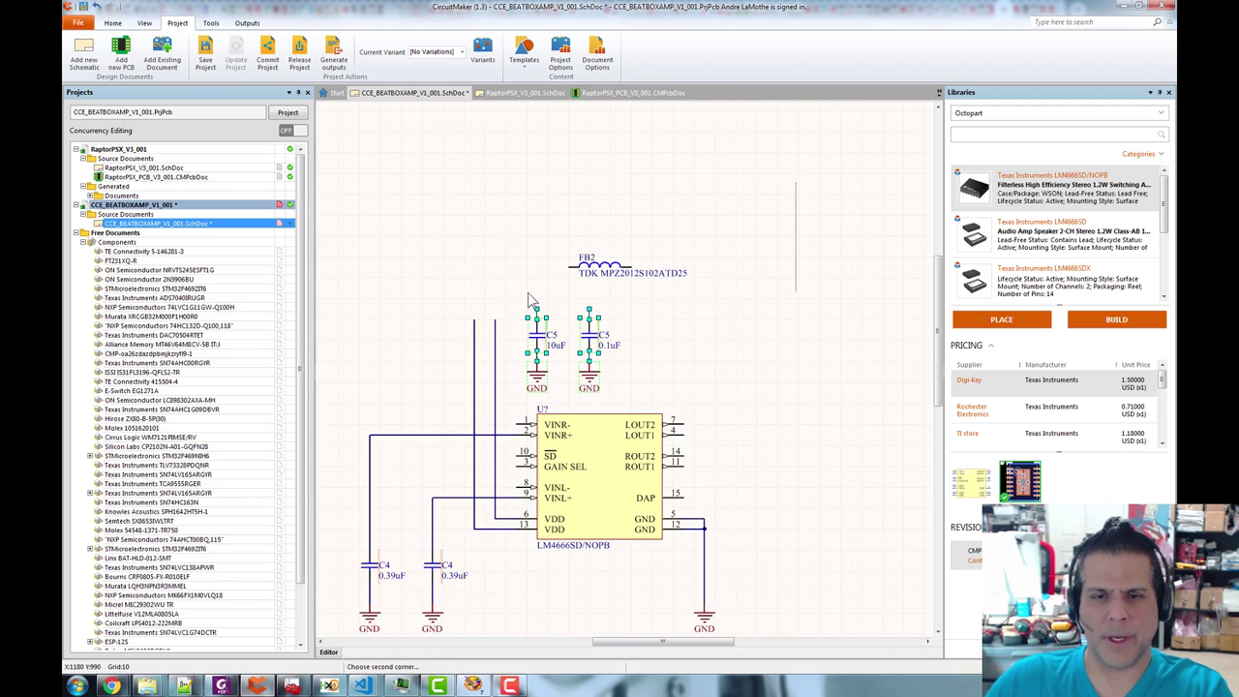
{"action": "left_click_drag", "start_coordinate": [585, 278], "coordinate": [661, 192]}
{"action": "left_click_drag", "start_coordinate": [431, 287], "coordinate": [639, 394]}
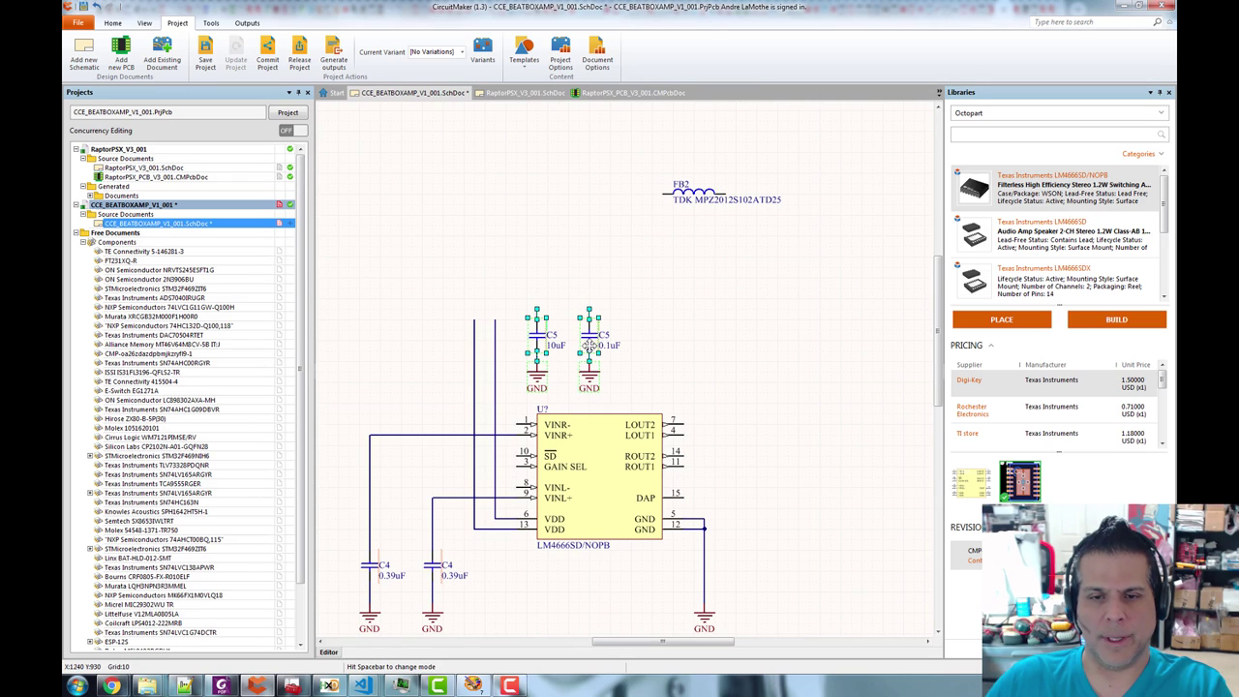
{"action": "left_click_drag", "start_coordinate": [588, 341], "coordinate": [589, 320]}
{"action": "left_click", "coordinate": [700, 342]}
- Copy the 10uF and 0.1uF capacitor pair with its grounds to the left of the two VDD wires
{"action": "key", "text": "ctrl+w"}
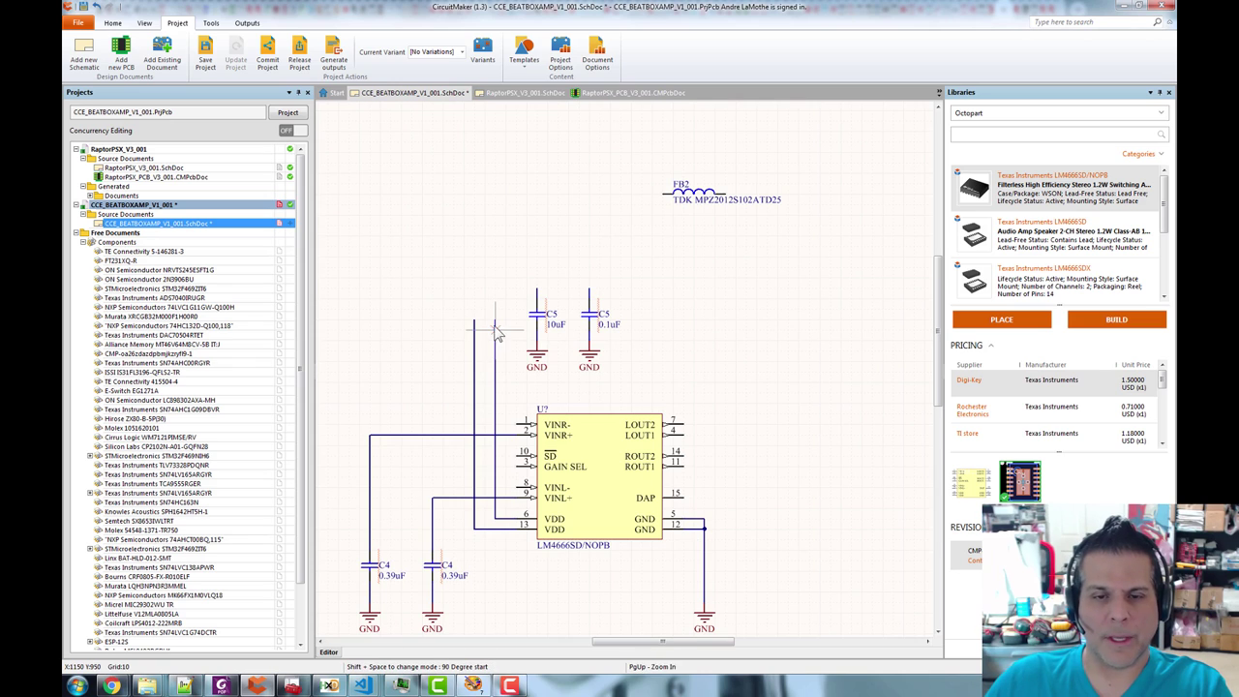
{"action": "key", "text": "Escape"}
{"action": "left_click_drag", "start_coordinate": [667, 261], "coordinate": [513, 387]}
{"action": "key", "text": "ctrl+c"}
{"action": "key", "text": "ctrl+v"}
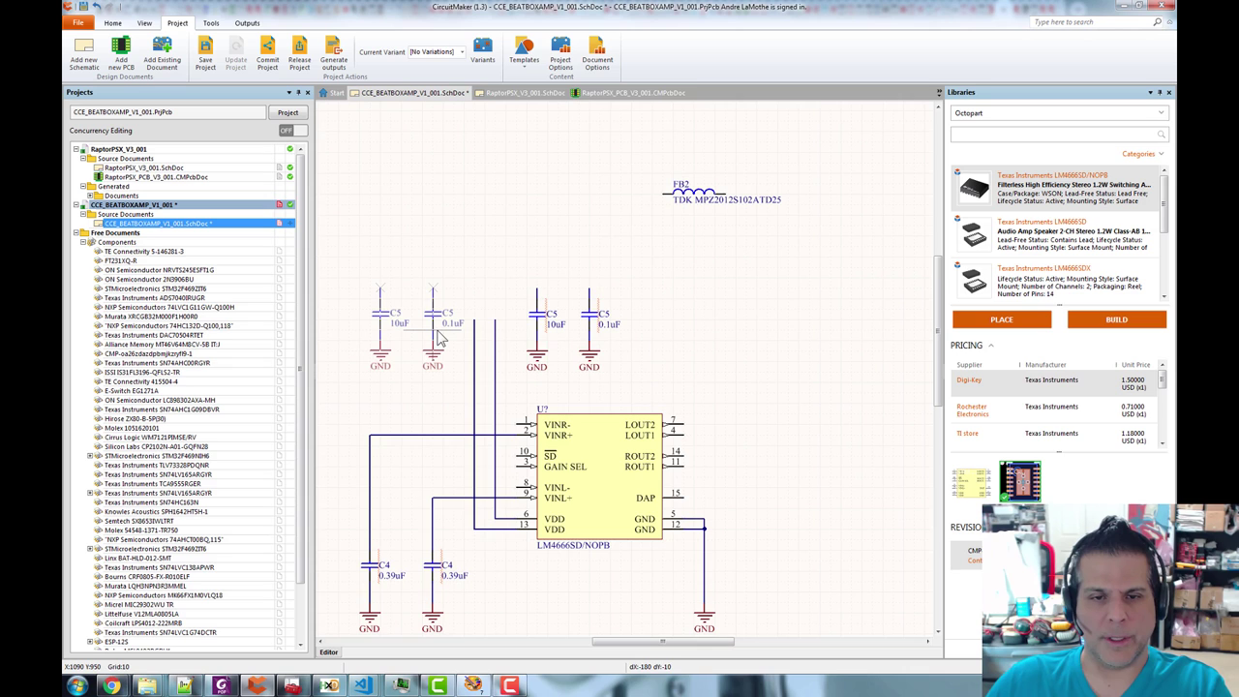
{"action": "left_click", "coordinate": [435, 339]}
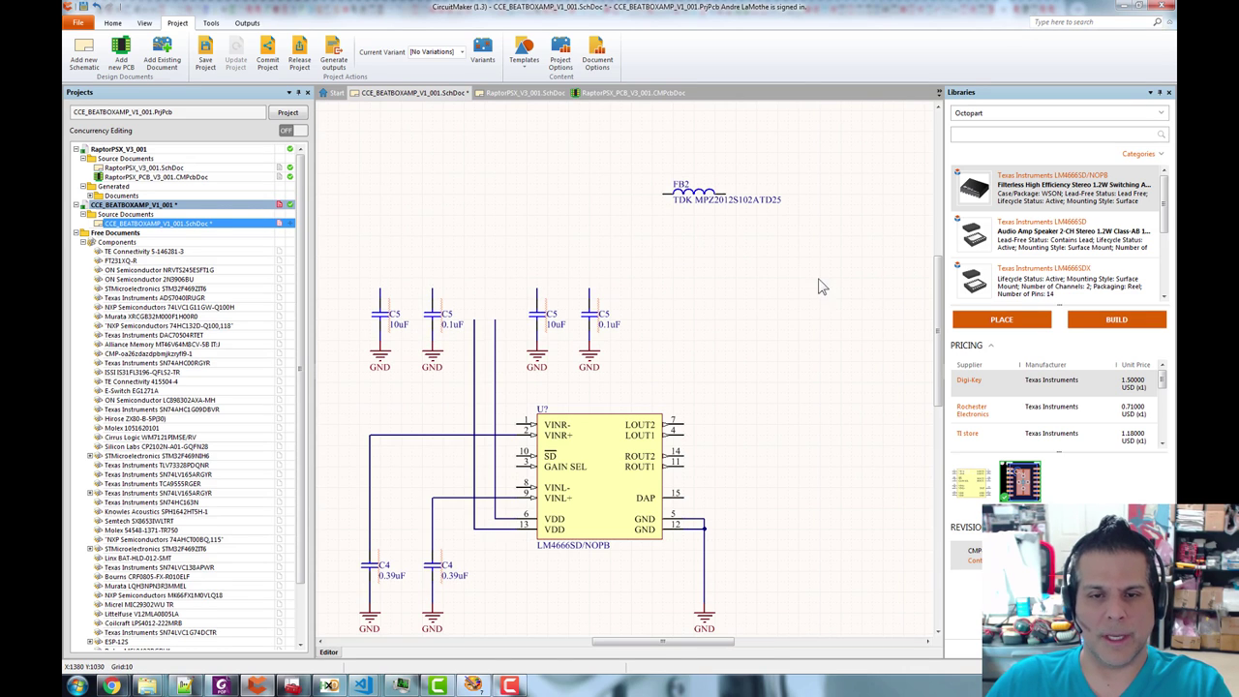
- Following the LM4666 datasheet's supply circuit, extend the VDD pin 6 wire to both capacitors on its right
{"action": "key", "text": "alt+Tab"}
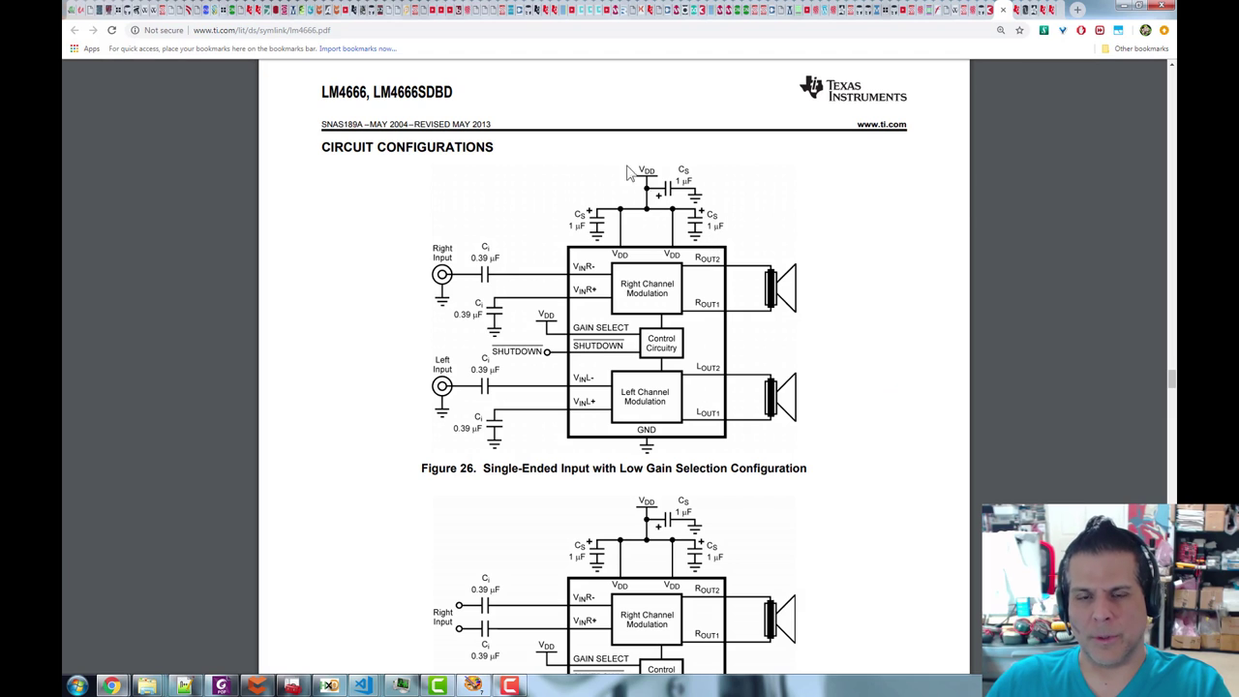
{"action": "key", "text": "alt+Tab"}
{"action": "left_click_drag", "start_coordinate": [727, 296], "coordinate": [763, 316]}
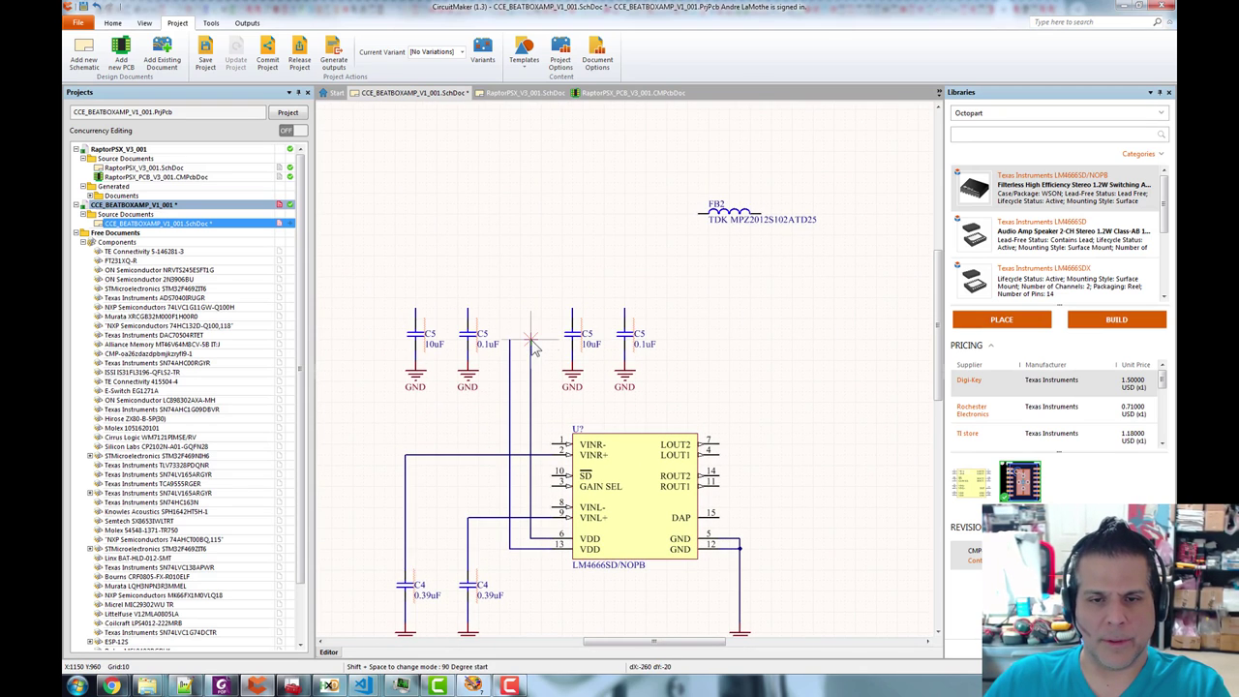
{"action": "left_click", "coordinate": [572, 308]}
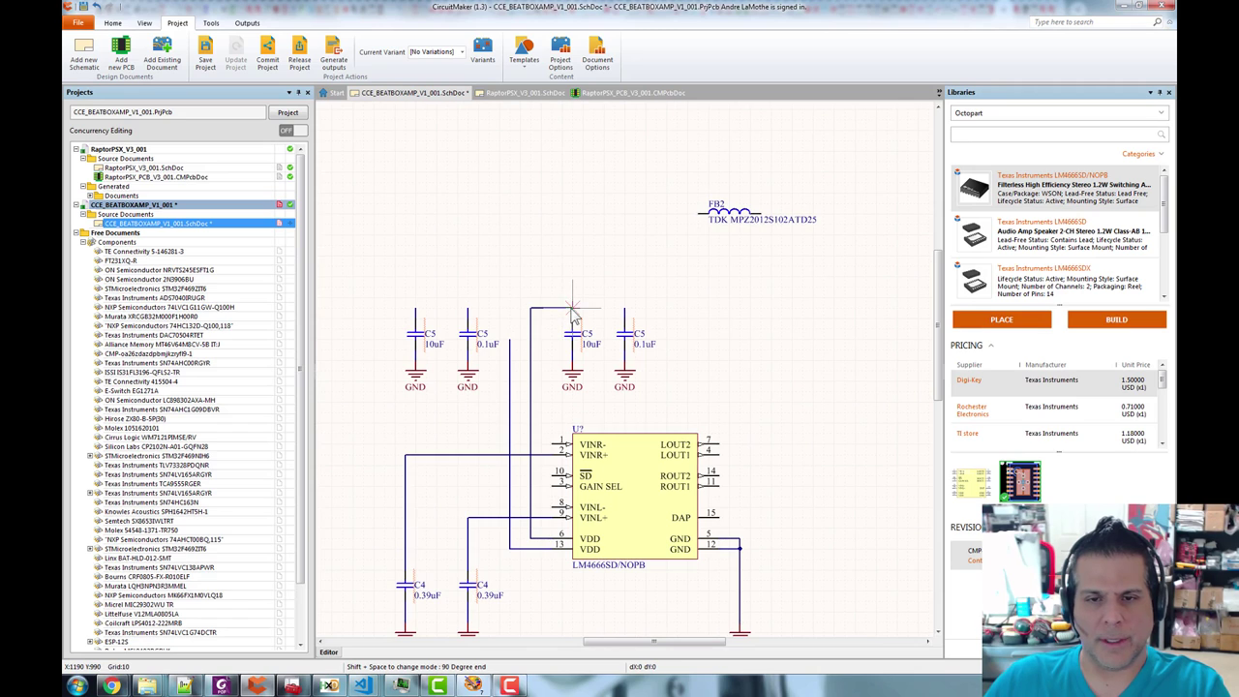
{"action": "left_click", "coordinate": [624, 308]}
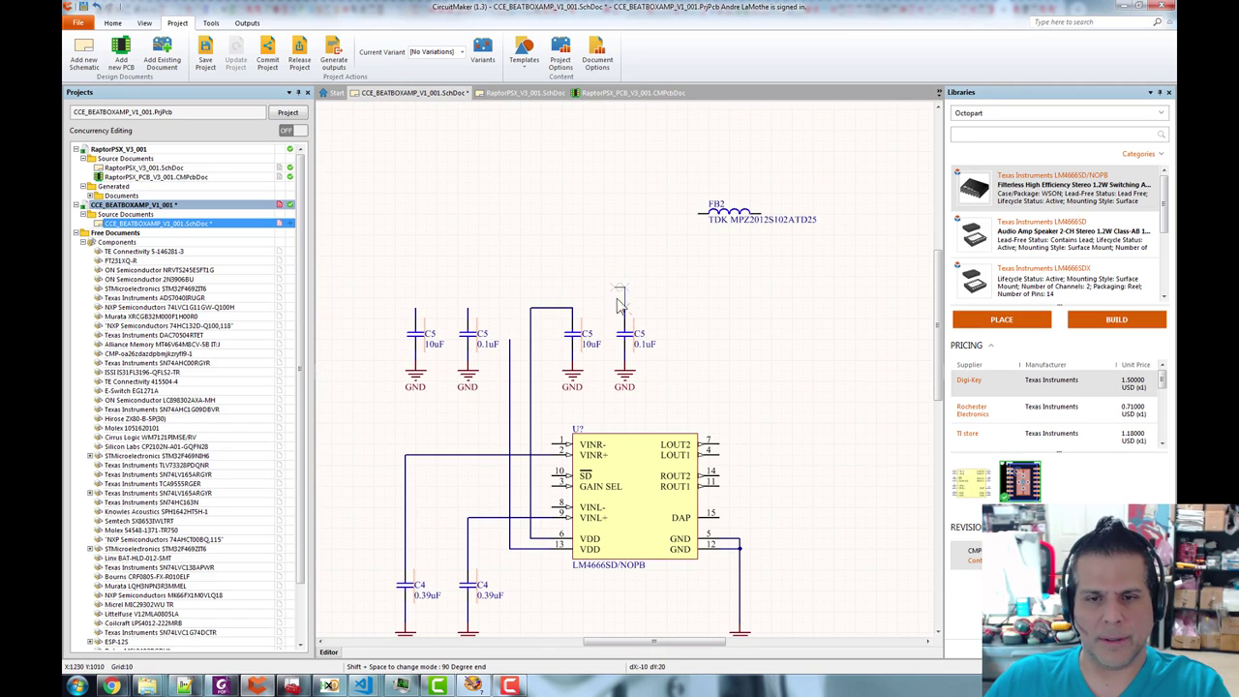
- Extend the VDD pin 13 wire to the tops of the 0.1uF and 10uF capacitors on its left
{"action": "left_click", "coordinate": [509, 344]}
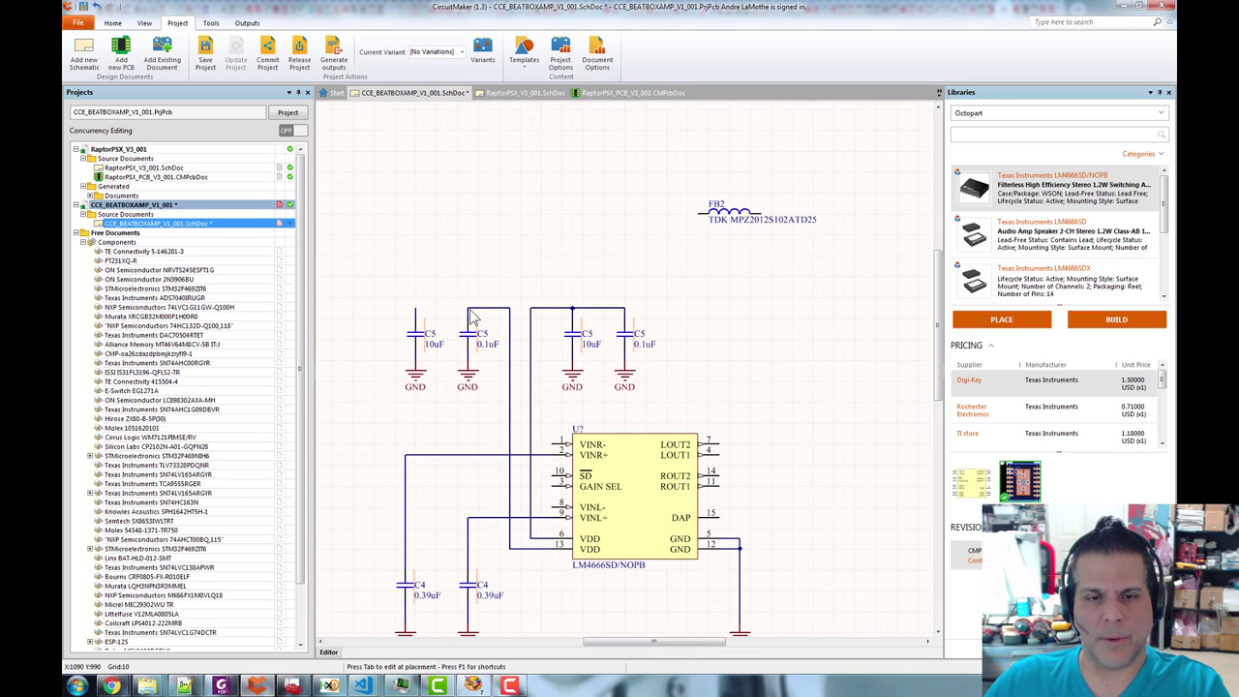
{"action": "left_click", "coordinate": [467, 307]}
{"action": "left_click", "coordinate": [415, 307]}
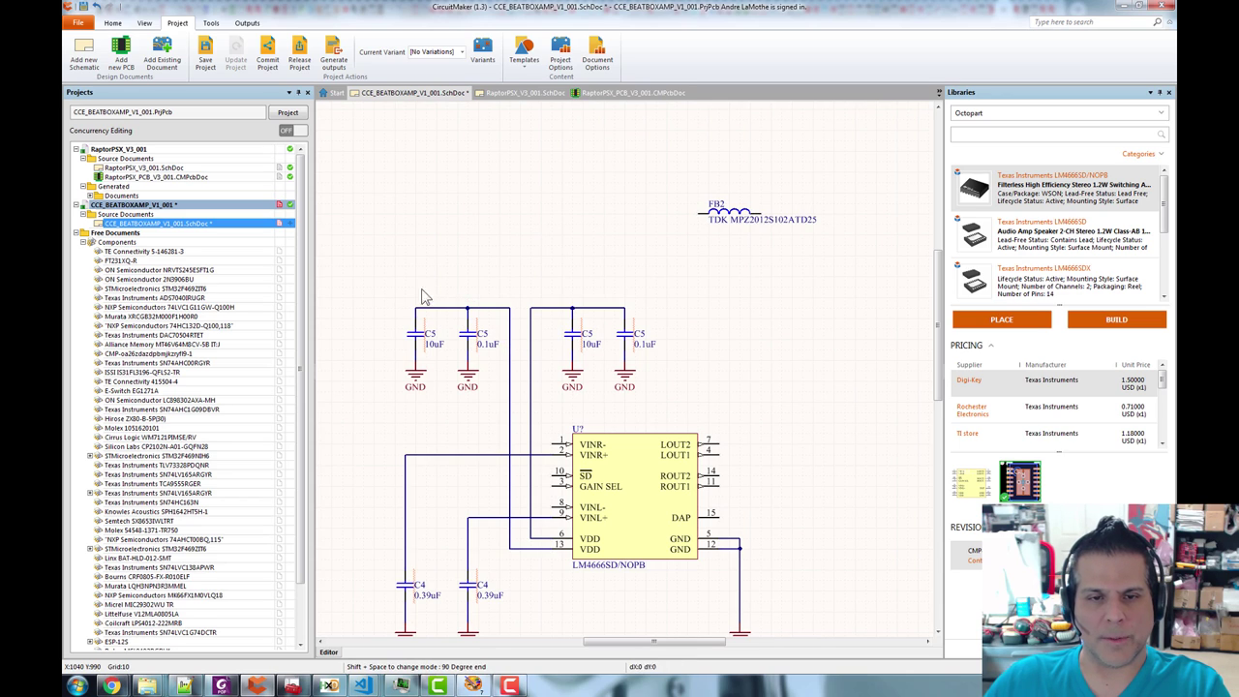
{"action": "right_click", "coordinate": [531, 224]}
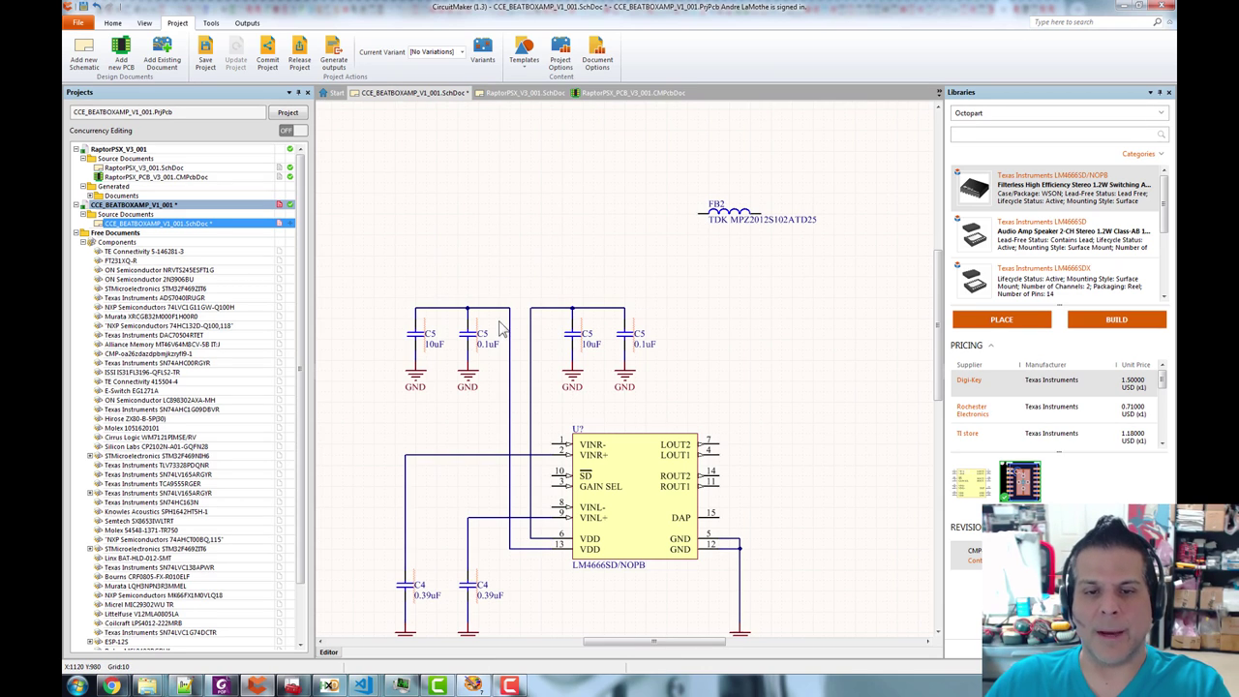
- Join the two VDD wires at capacitor level and run a wire straight up from between them
{"action": "key", "text": "ctrl+w"}
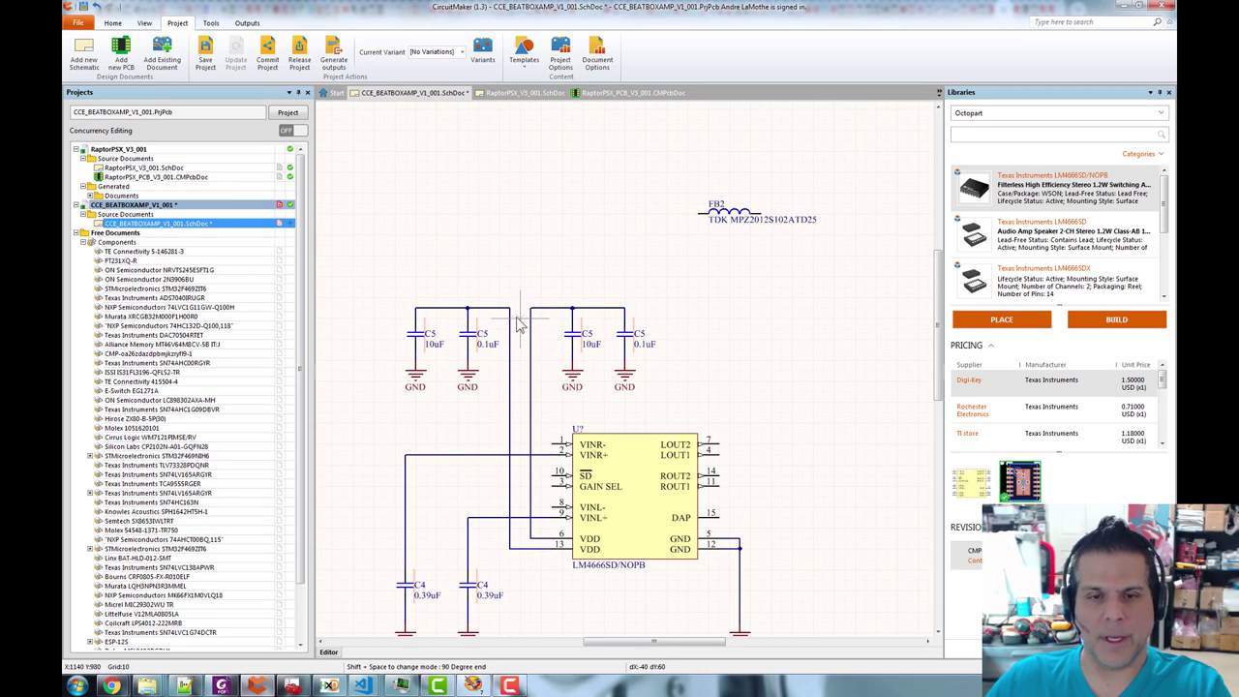
{"action": "left_click", "coordinate": [510, 308]}
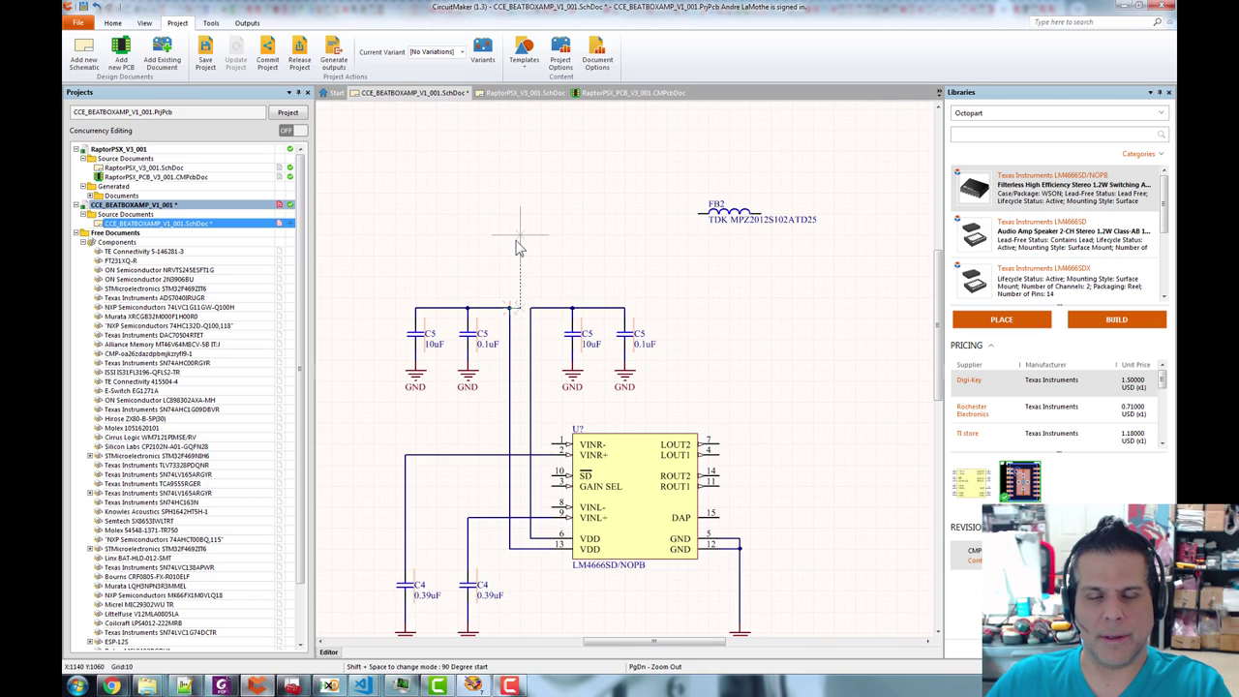
{"action": "left_click", "coordinate": [520, 234]}
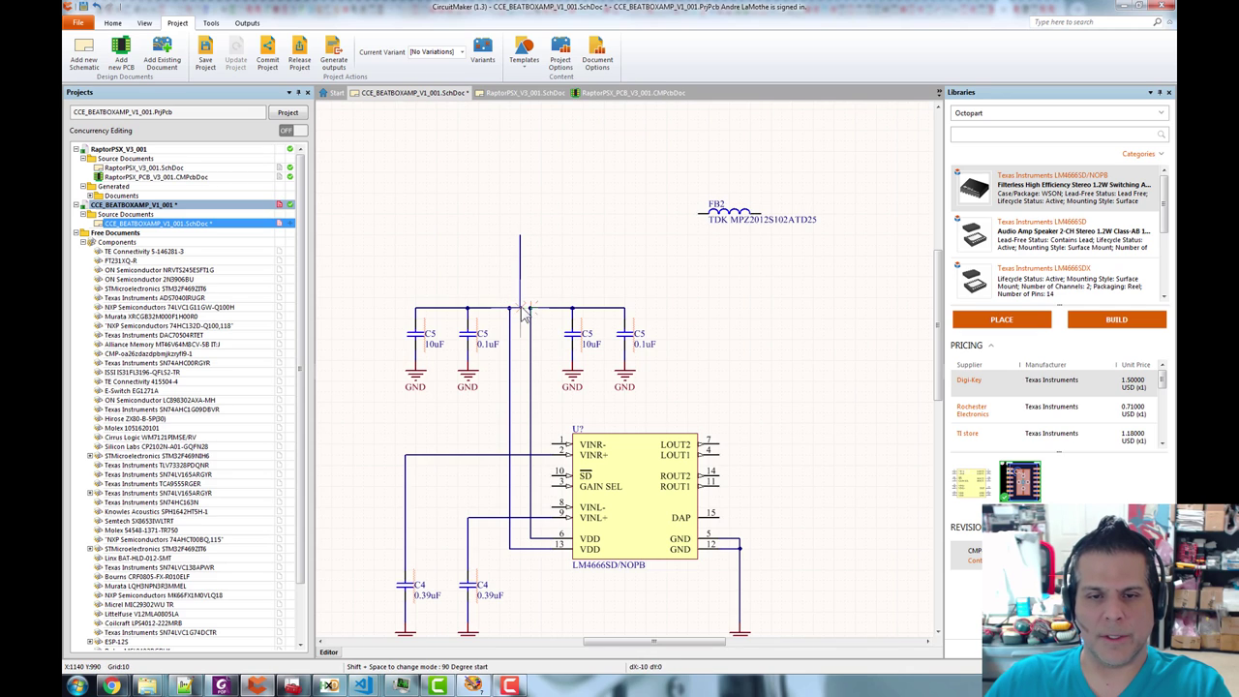
{"action": "right_click", "coordinate": [584, 245]}
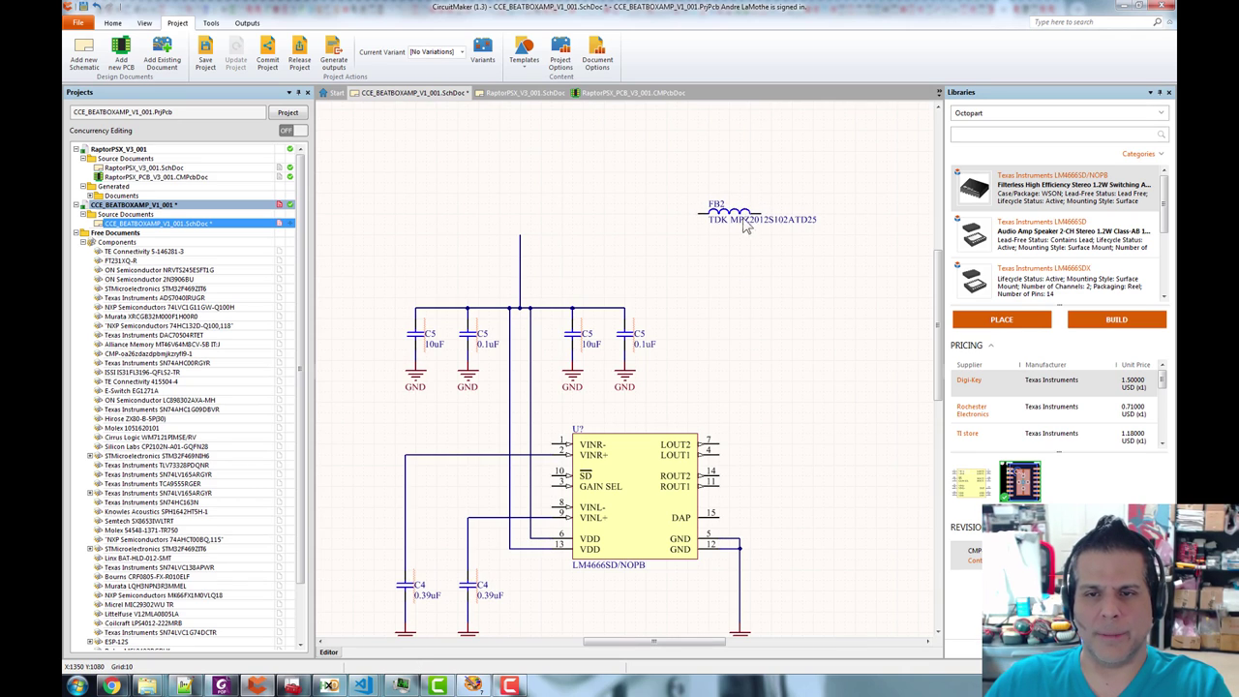
- Move FB2 closer to the shared VDD wire and connect the inductor's left end to it
{"action": "left_click", "coordinate": [745, 220]}
{"action": "left_click_drag", "start_coordinate": [745, 215], "coordinate": [641, 224]}
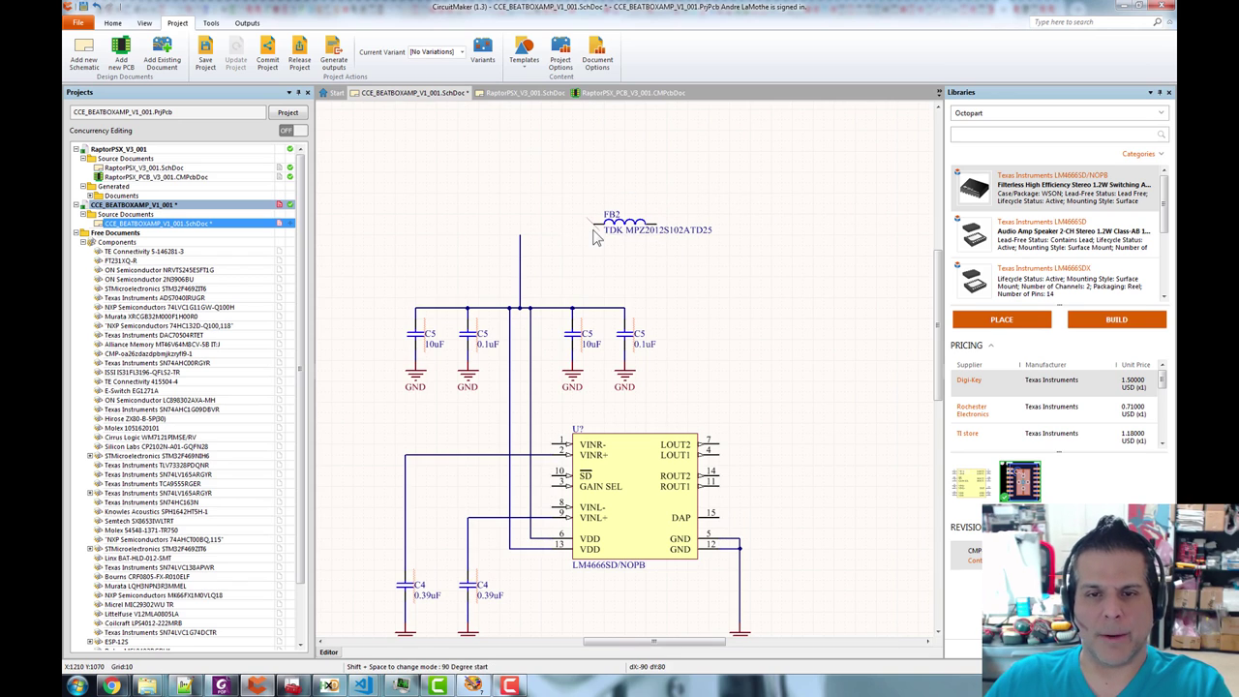
{"action": "left_click", "coordinate": [594, 224]}
{"action": "left_click", "coordinate": [521, 236]}
{"action": "right_click", "coordinate": [625, 278]}
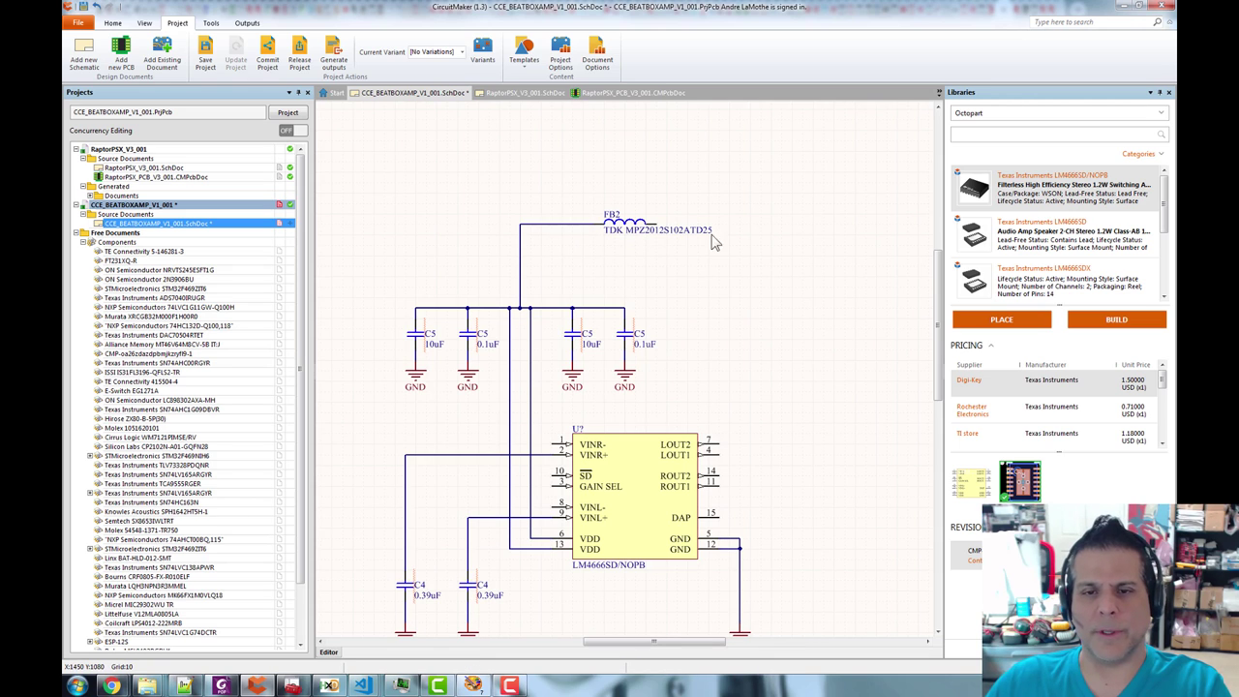
- Reuse the VCC_3V3 power port from RaptorPSX_V3_001.SchDoc, placing it above and to the right of FB2
{"action": "scroll", "coordinate": [750, 337], "scroll_direction": "down", "scroll_amount": 1}
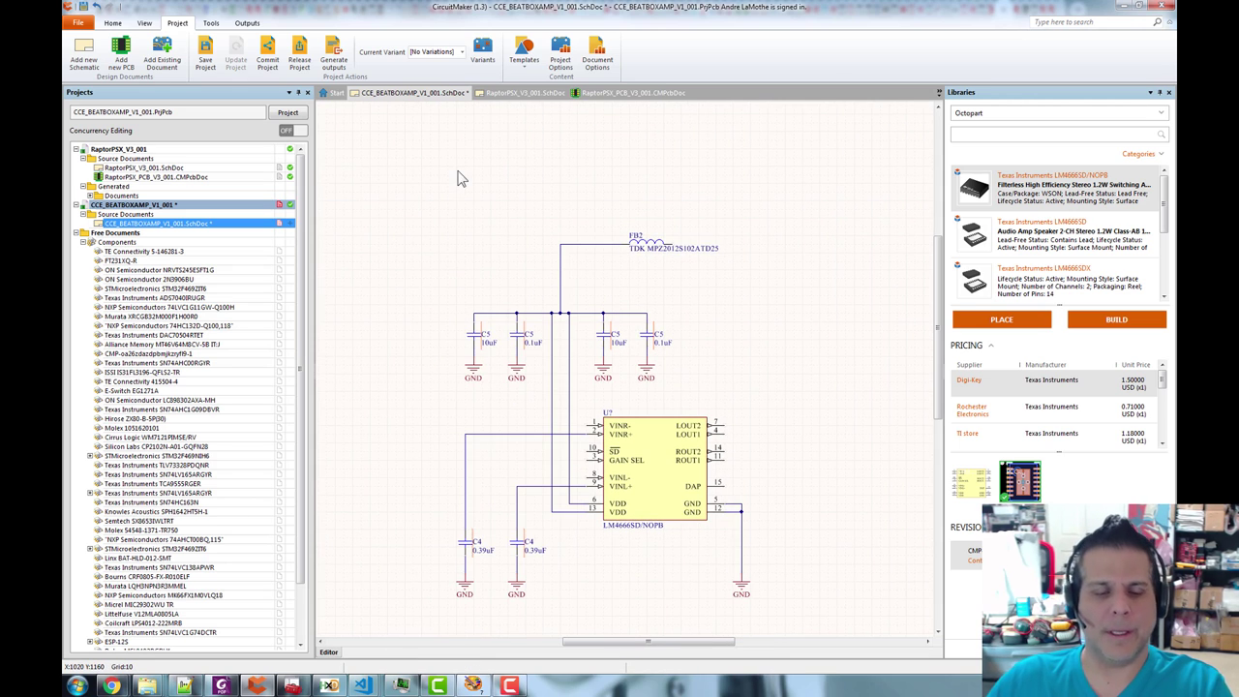
{"action": "double_click", "coordinate": [155, 168]}
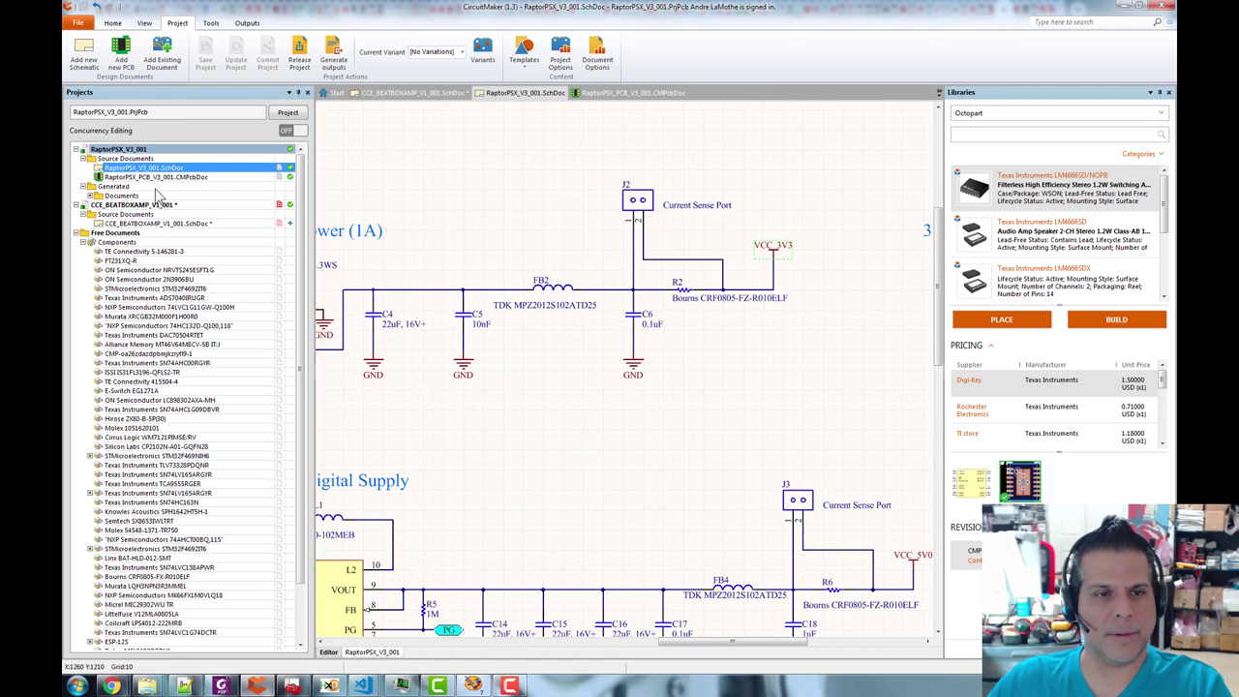
{"action": "double_click", "coordinate": [150, 224]}
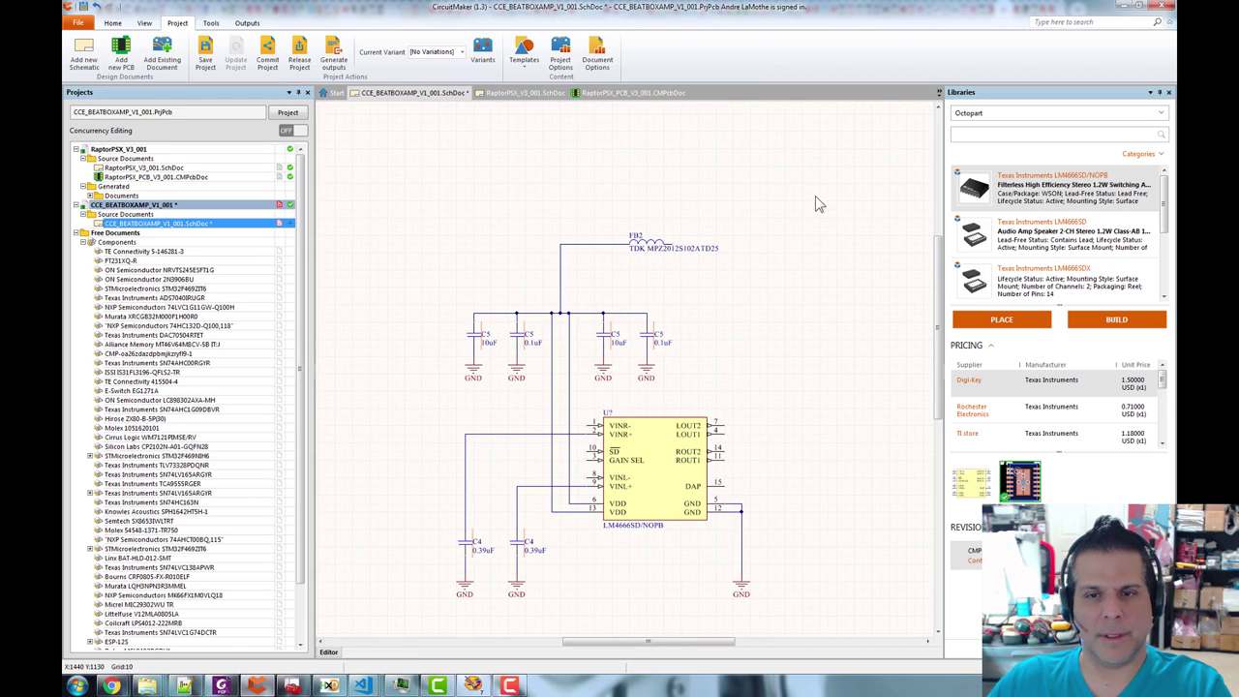
{"action": "left_click", "coordinate": [145, 26]}
{"action": "left_click", "coordinate": [108, 23]}
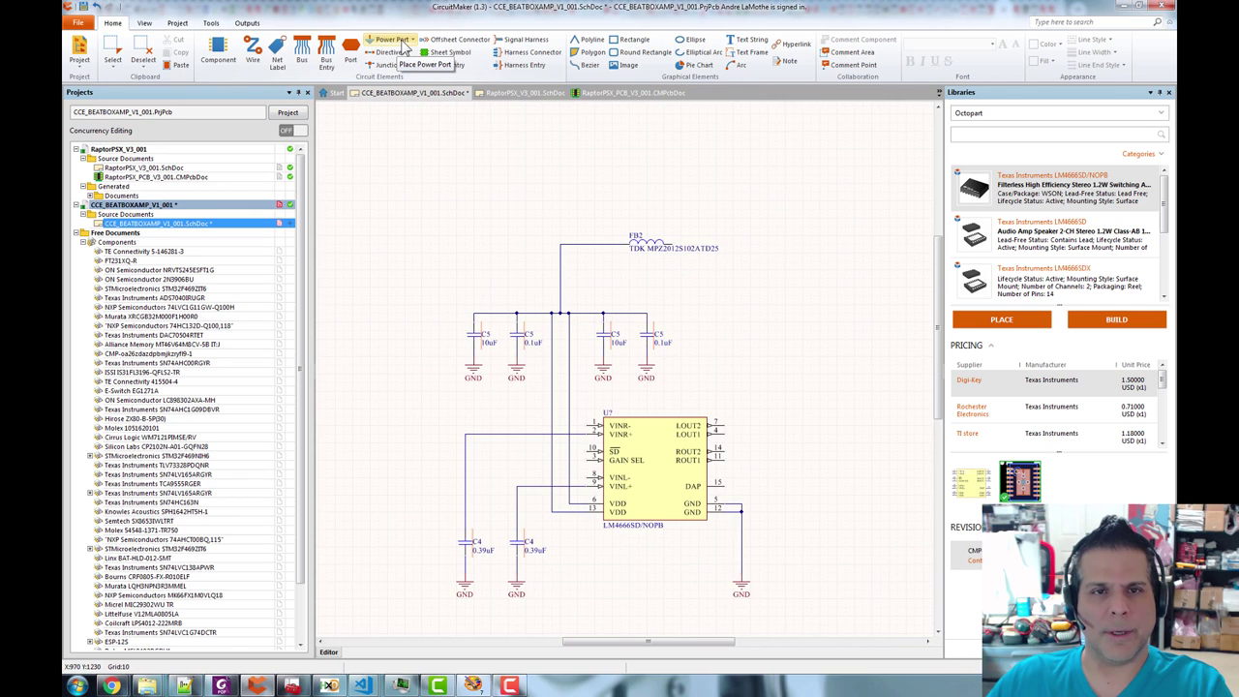
{"action": "left_click", "coordinate": [412, 43]}
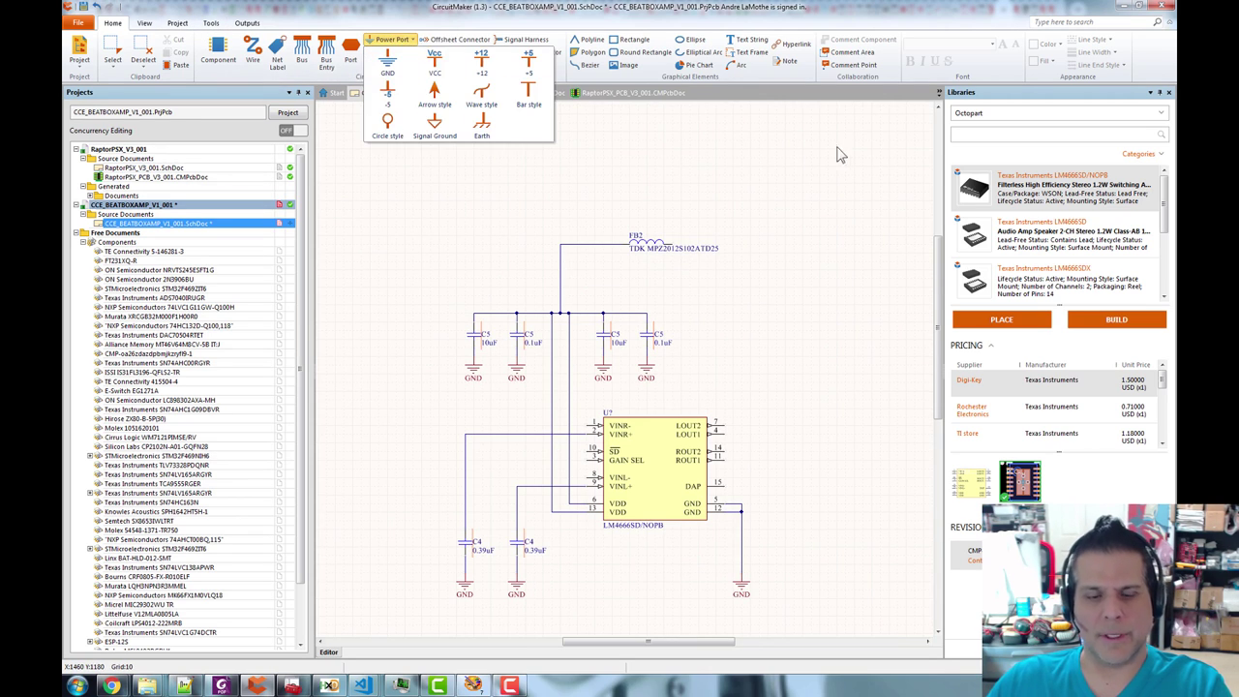
{"action": "left_click", "coordinate": [773, 250]}
{"action": "scroll", "coordinate": [716, 244], "scroll_direction": "up", "scroll_amount": 2}
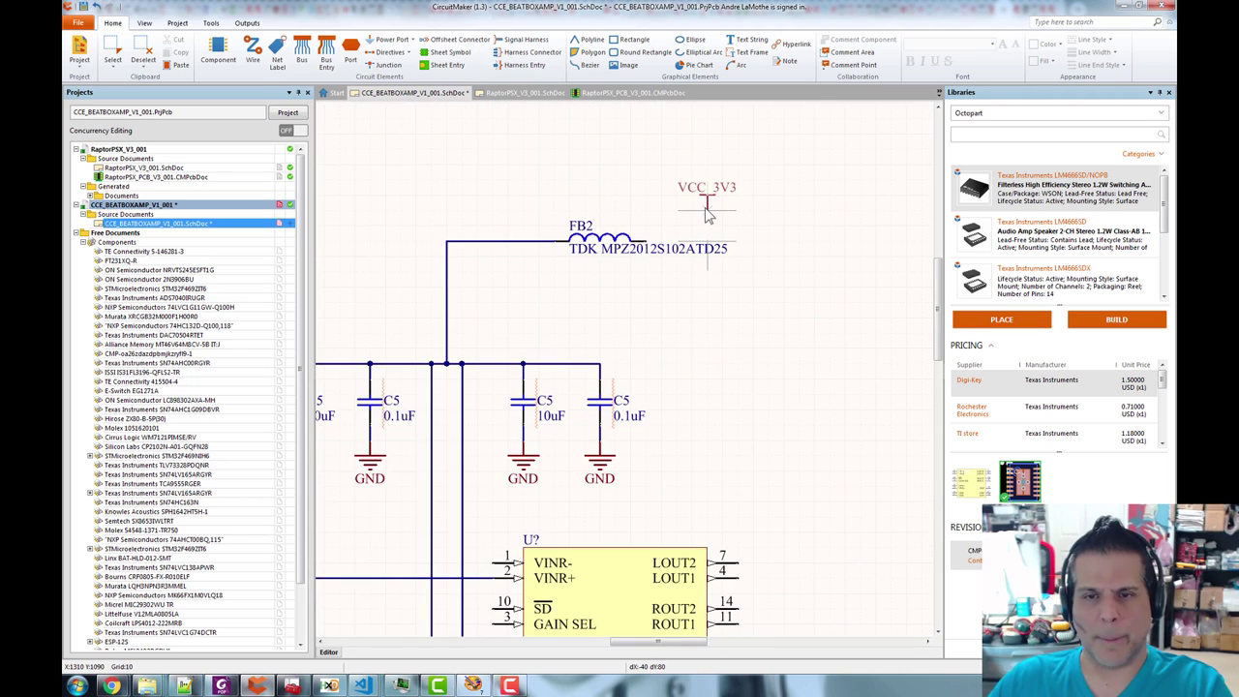
- Wire the VCC_3V3 power port down to the right end of FB2
{"action": "key", "text": "p"}
{"action": "key", "text": "w"}
{"action": "left_click", "coordinate": [708, 209]}
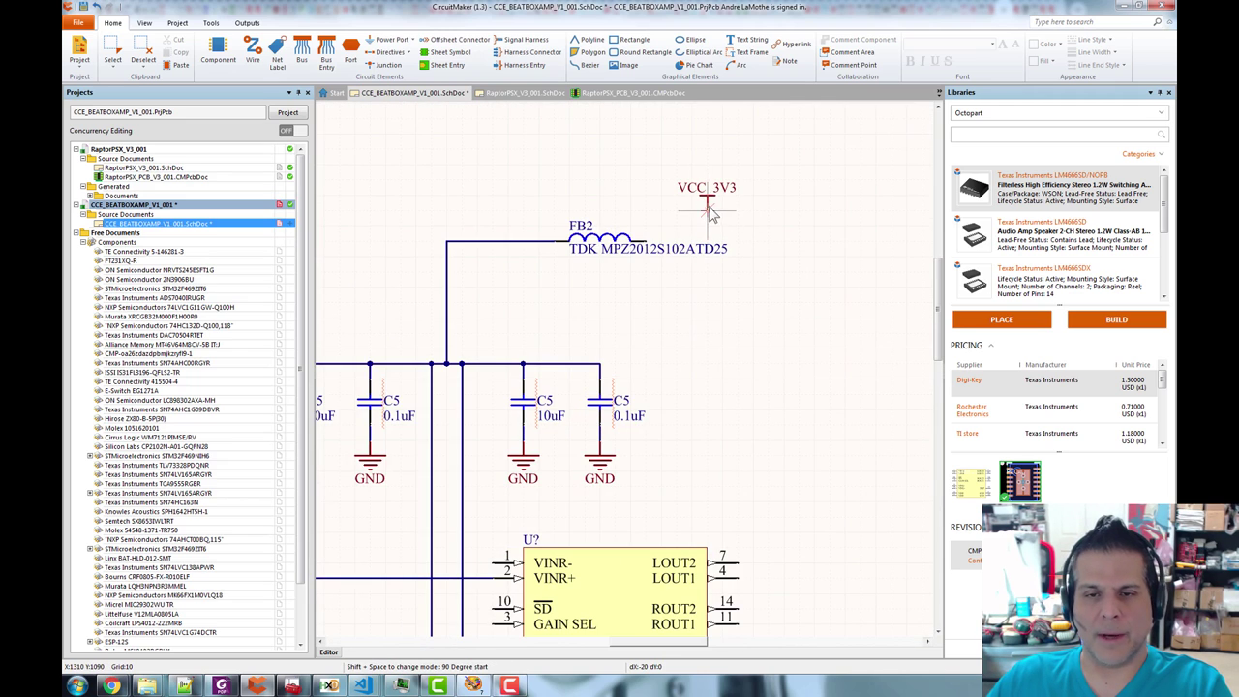
{"action": "left_click", "coordinate": [635, 241]}
{"action": "key", "text": "Escape"}
- Rename the power port's net to VCC
{"action": "double_click", "coordinate": [713, 189]}
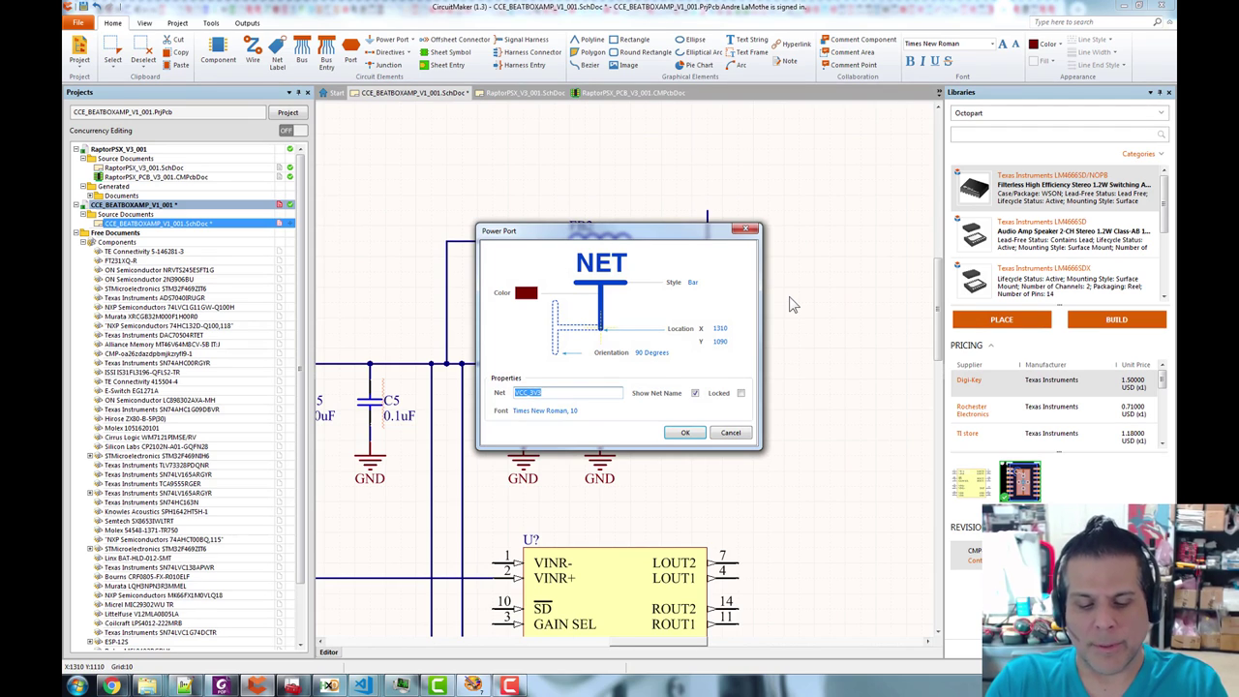
{"action": "type", "text": "VCC"}
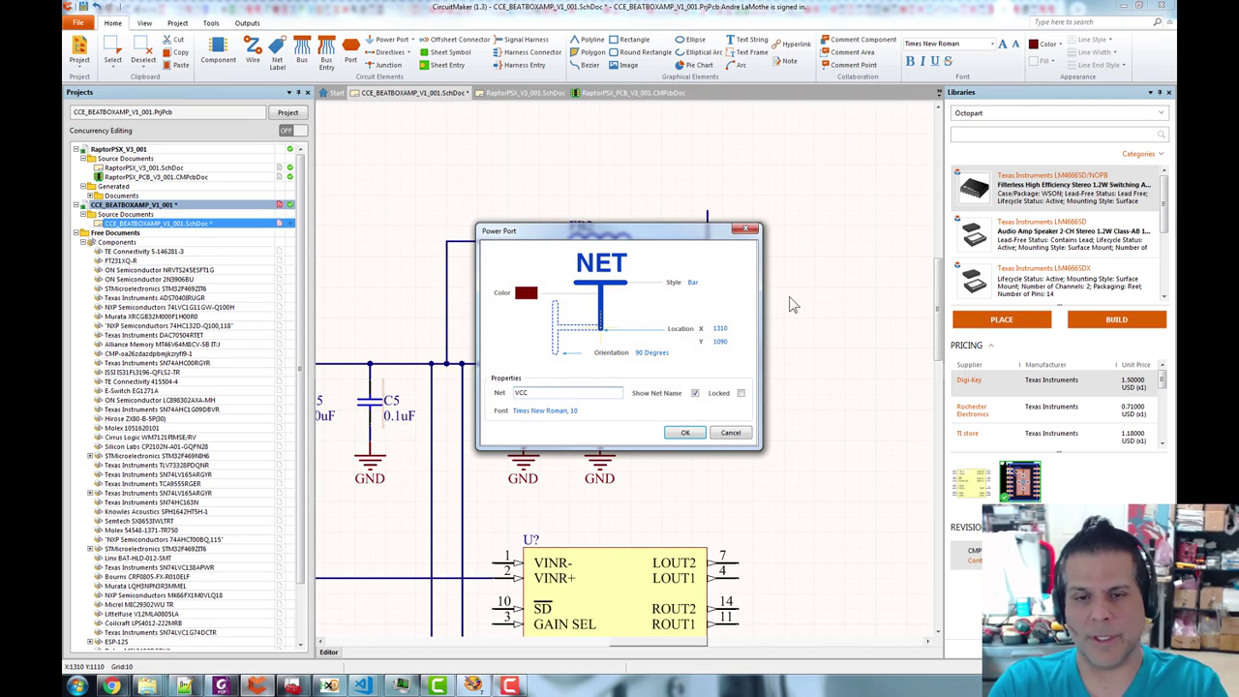
{"action": "key", "text": "Return"}
- Copy the right-hand 10uF and 0.1uF capacitors with their wire and grounds to the area left of FB2
{"action": "left_click", "coordinate": [501, 183]}
{"action": "left_click_drag", "start_coordinate": [501, 184], "coordinate": [647, 190]}
{"action": "scroll", "coordinate": [728, 299], "scroll_direction": "down", "scroll_amount": 2}
{"action": "left_click_drag", "start_coordinate": [831, 307], "coordinate": [748, 300]}
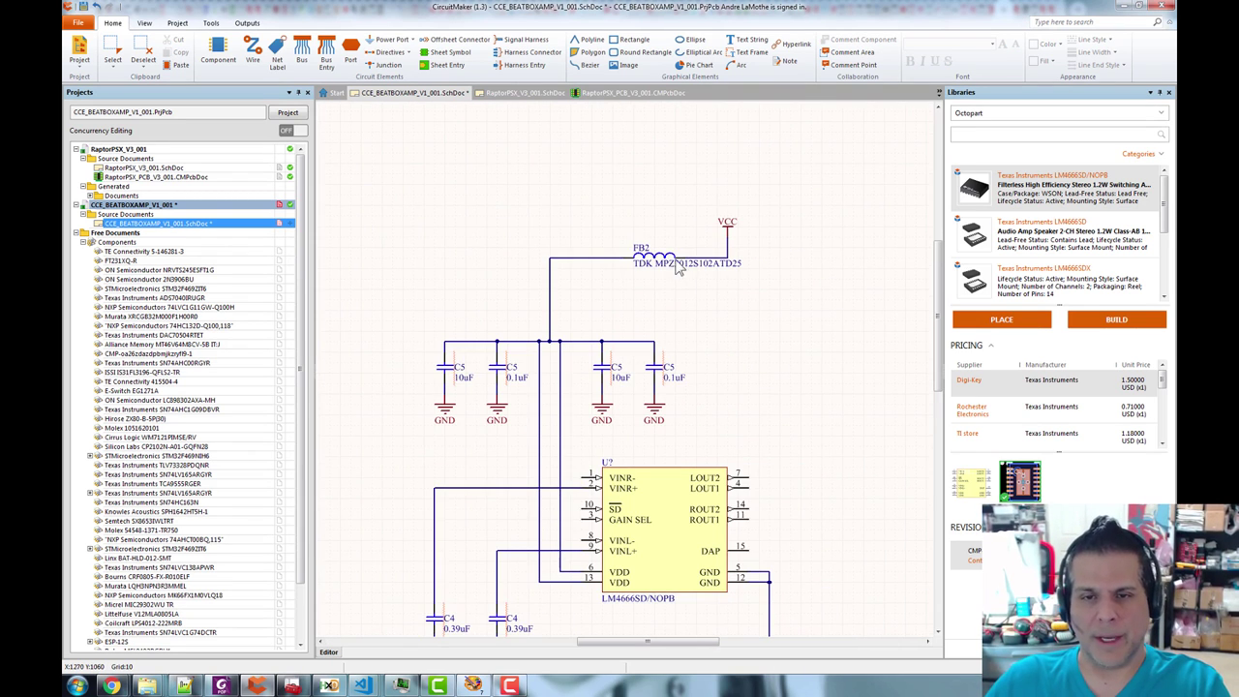
{"action": "left_click_drag", "start_coordinate": [586, 325], "coordinate": [681, 433]}
{"action": "key", "text": "ctrl+c"}
{"action": "key", "text": "ctrl+v"}
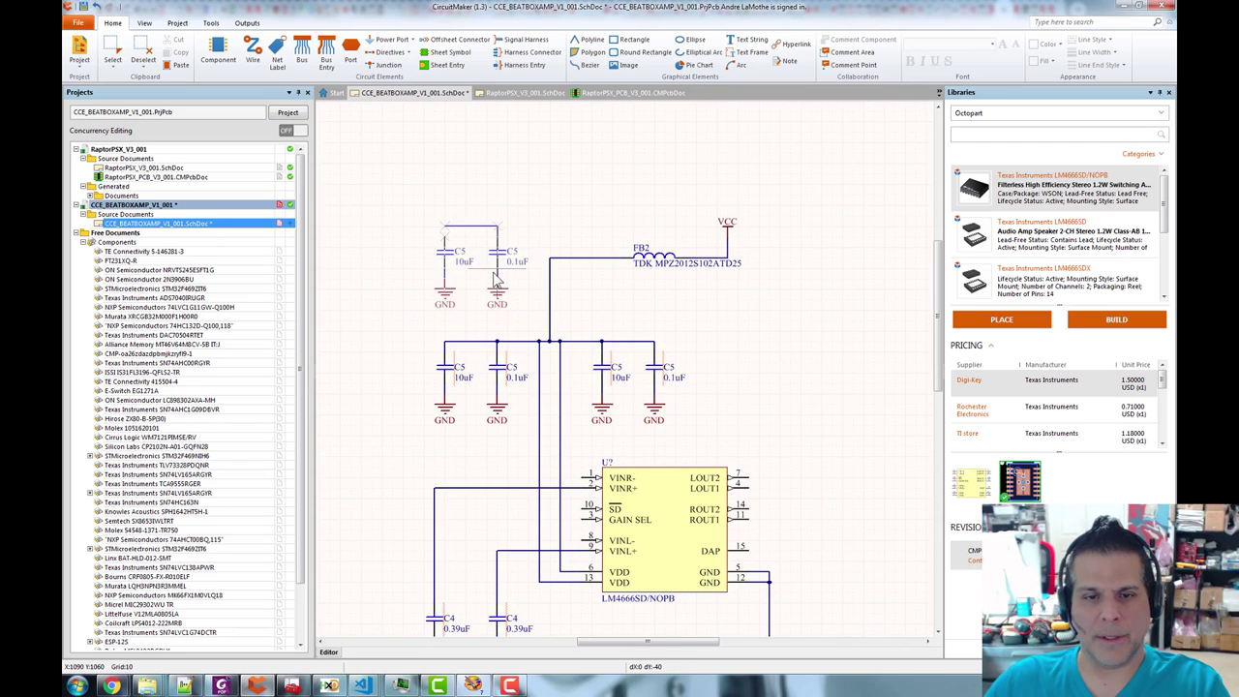
{"action": "left_click", "coordinate": [496, 280]}
- Move FB2 and its VCC port up so their wire lines up with the new capacitor pair's top wire
{"action": "left_click_drag", "start_coordinate": [824, 153], "coordinate": [531, 319]}
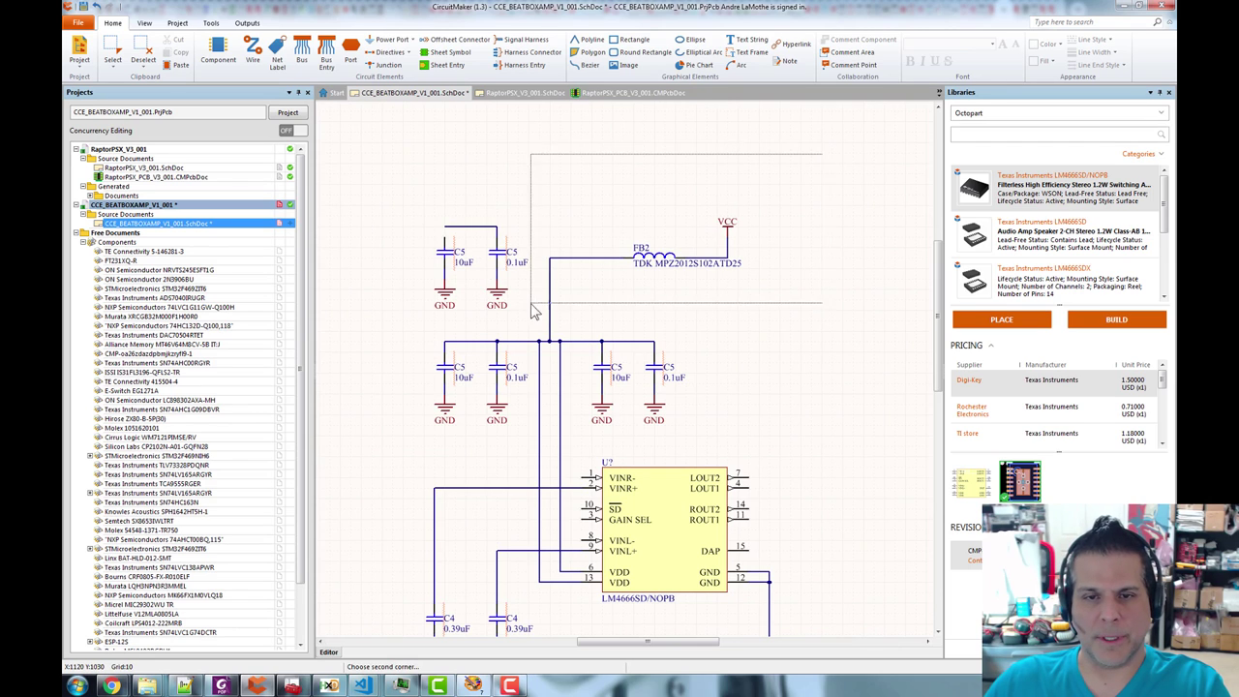
{"action": "left_click_drag", "start_coordinate": [677, 257], "coordinate": [678, 227]}
{"action": "left_click", "coordinate": [748, 329]}
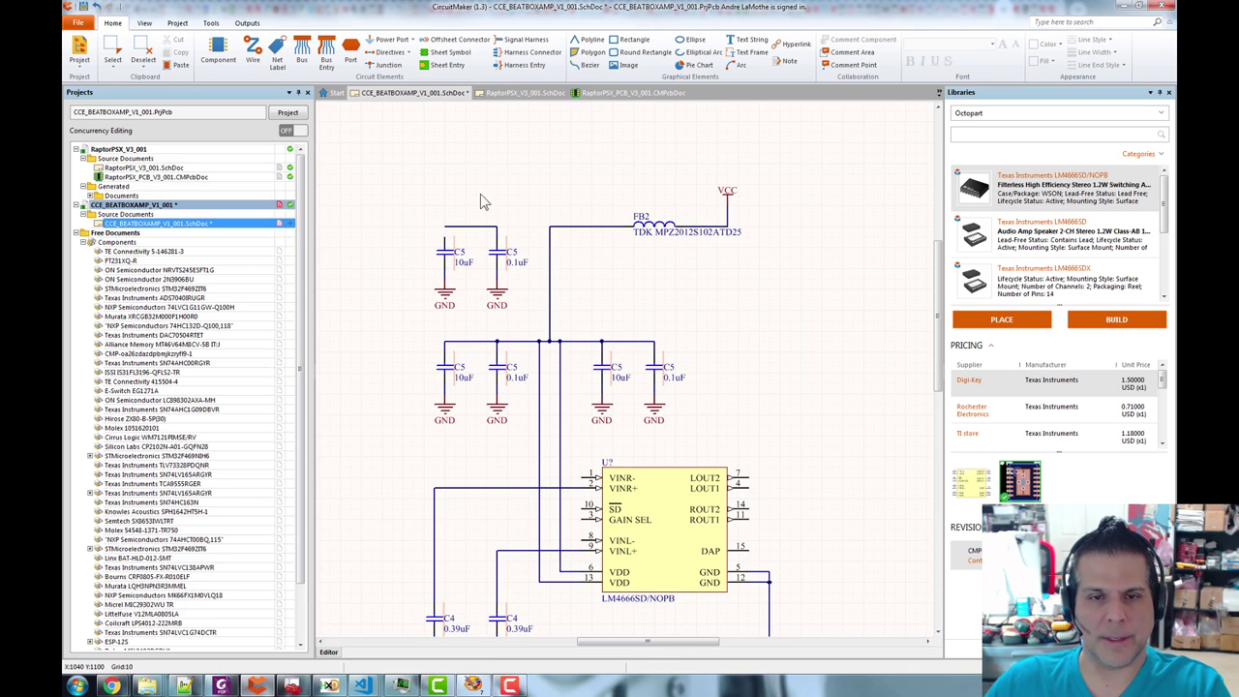
{"action": "scroll", "coordinate": [445, 235], "scroll_direction": "up", "scroll_amount": 2}
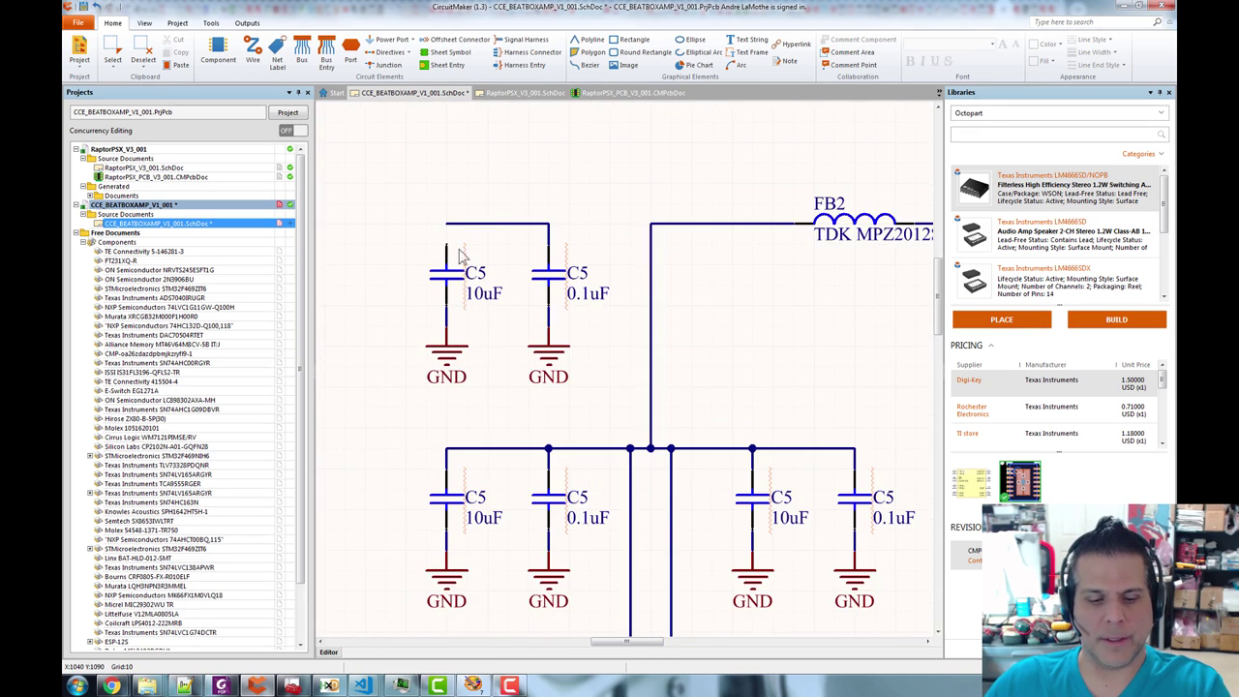
- Wire the tops of the new 10uF and 0.1uF capacitors across to the supply wire left of FB2
{"action": "left_click", "coordinate": [448, 230]}
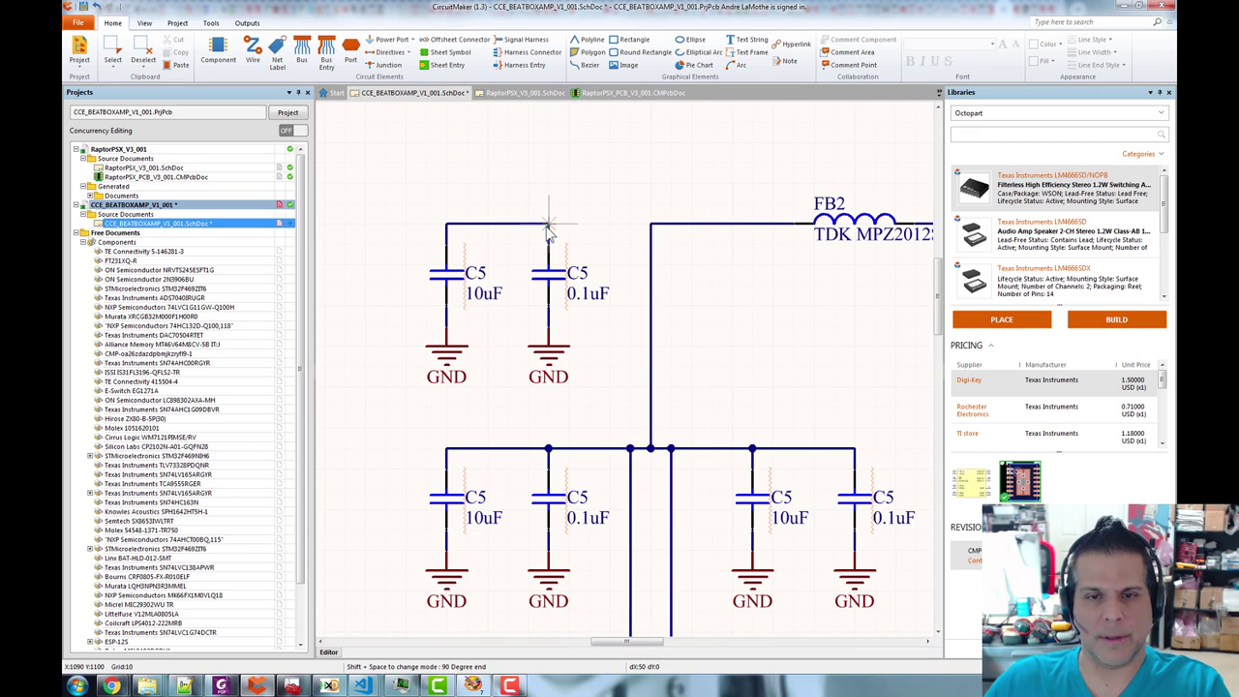
{"action": "left_click", "coordinate": [648, 224]}
{"action": "right_click", "coordinate": [655, 204]}
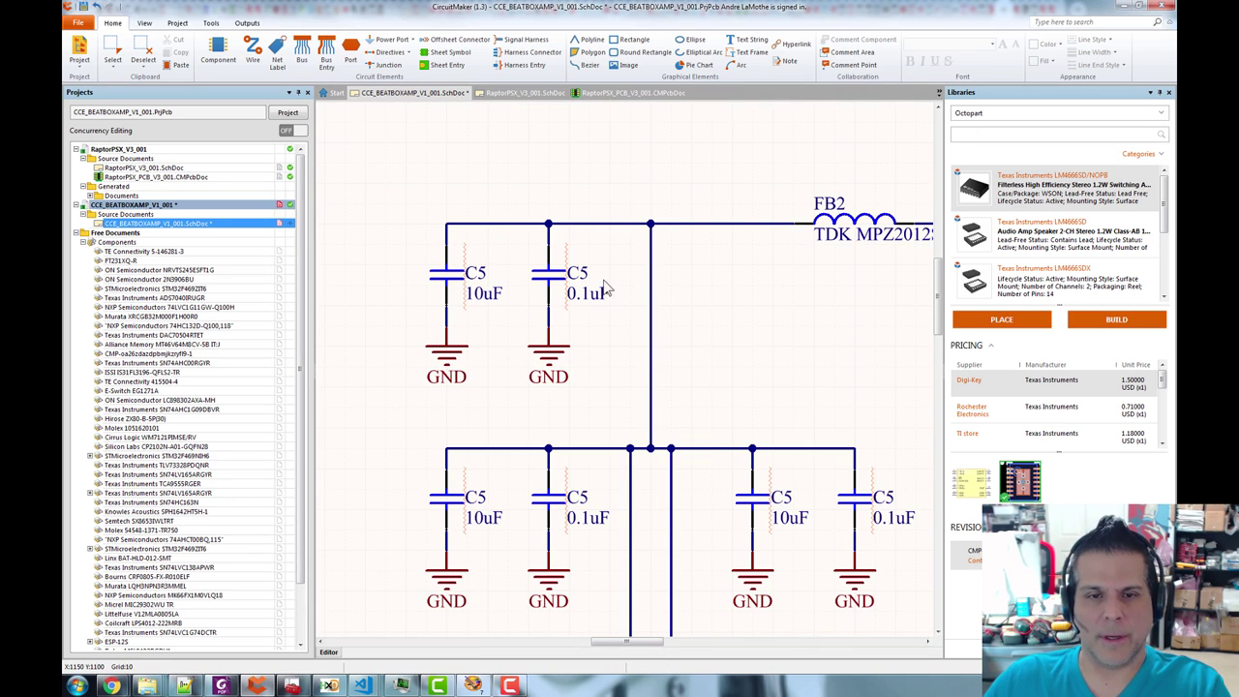
- Set the value of the upper 10uF capacitor to 47uF
{"action": "double_click", "coordinate": [479, 302]}
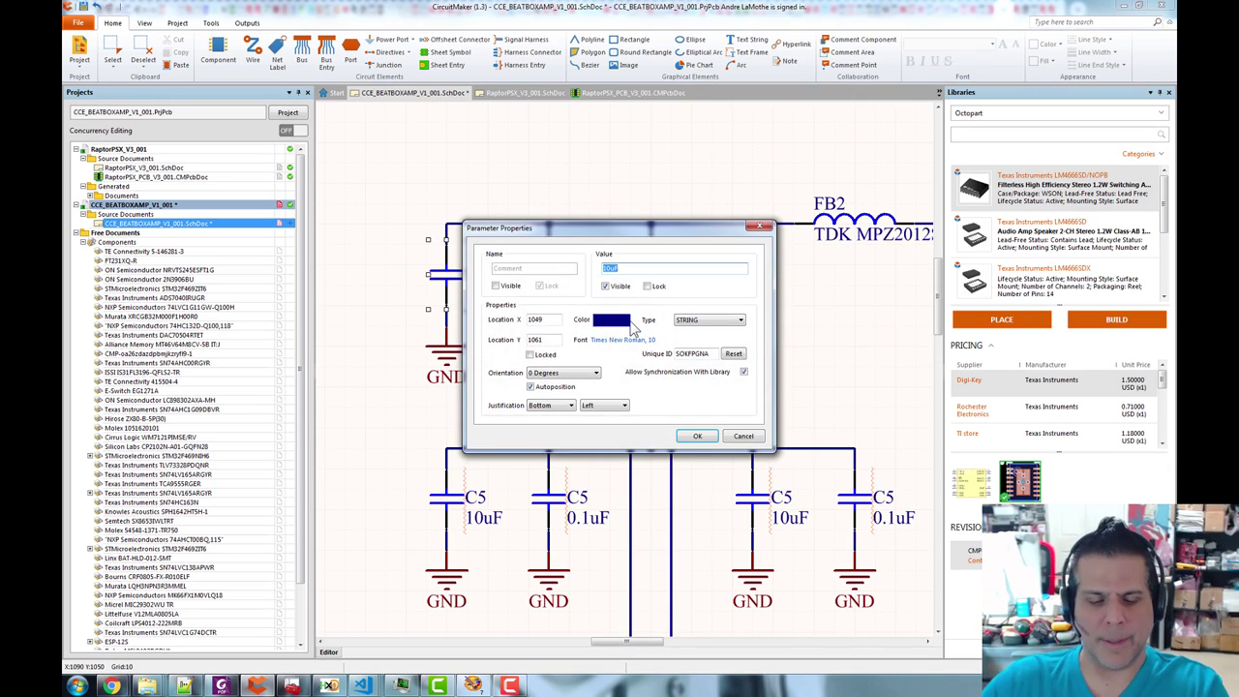
{"action": "type", "text": "47"}
{"action": "key", "text": "Delete"}
{"action": "key", "text": "Delete"}
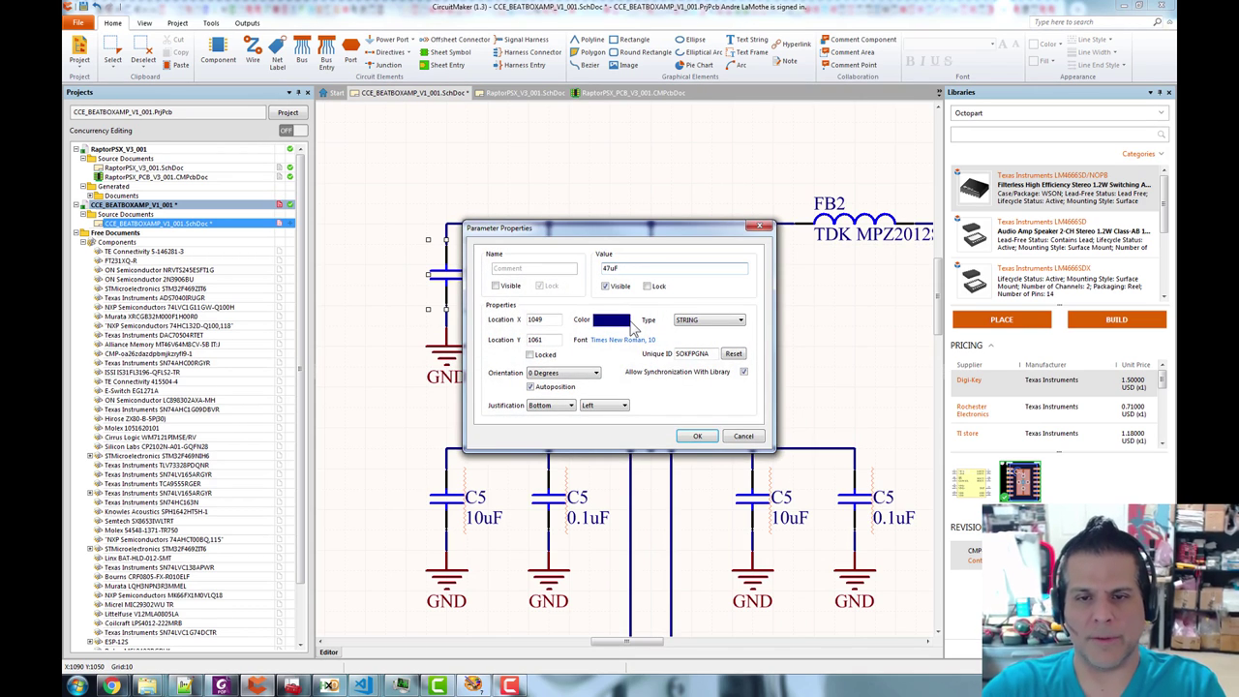
{"action": "key", "text": "Return"}
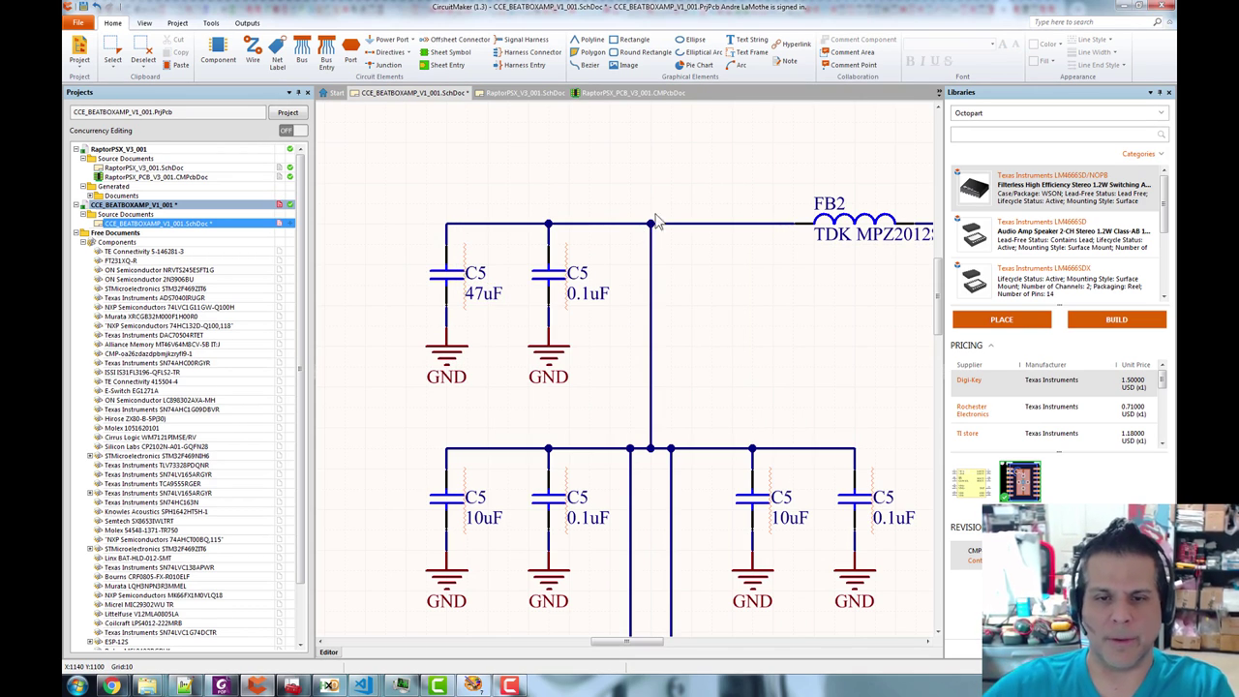
- Move FB2 and its VCC power port left, closer to the vertical supply wire, keeping them connected
{"action": "left_click", "coordinate": [658, 360]}
{"action": "scroll", "coordinate": [658, 359], "scroll_direction": "down", "scroll_amount": 1}
{"action": "left_click_drag", "start_coordinate": [803, 374], "coordinate": [598, 376]}
{"action": "double_click", "coordinate": [627, 247]}
{"action": "left_click", "coordinate": [672, 257]}
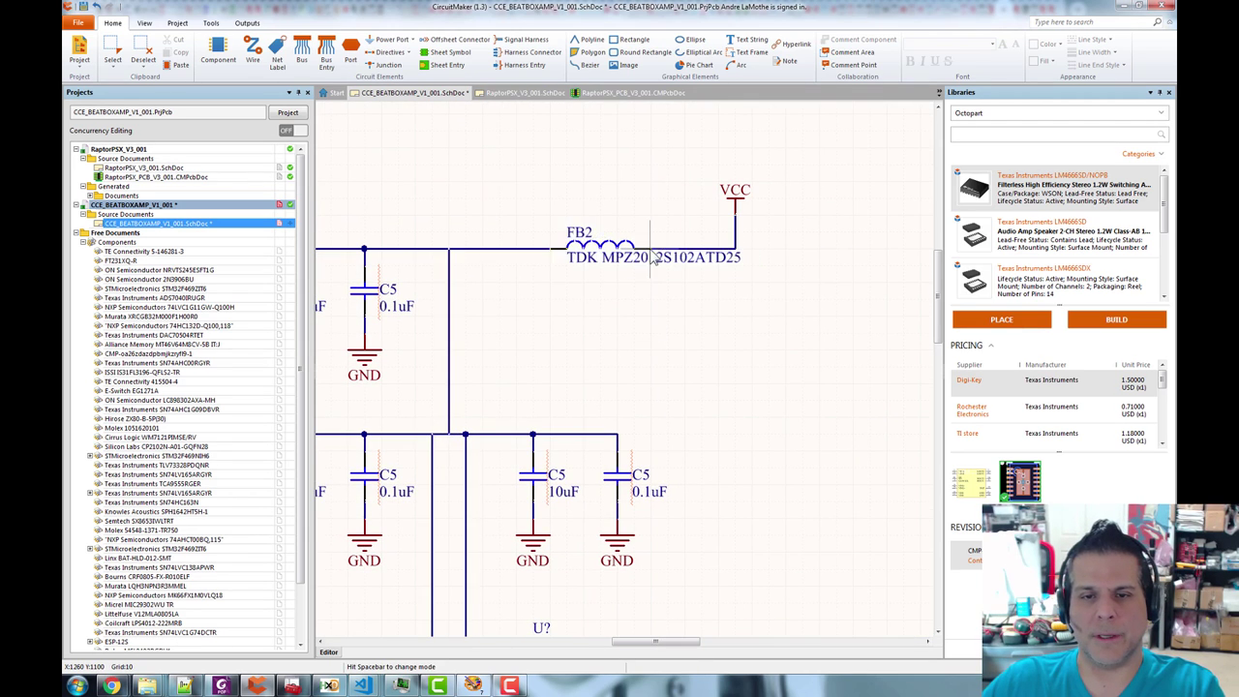
{"action": "left_click", "coordinate": [607, 255]}
{"action": "left_click", "coordinate": [750, 213]}
{"action": "left_click_drag", "start_coordinate": [692, 215], "coordinate": [675, 215]}
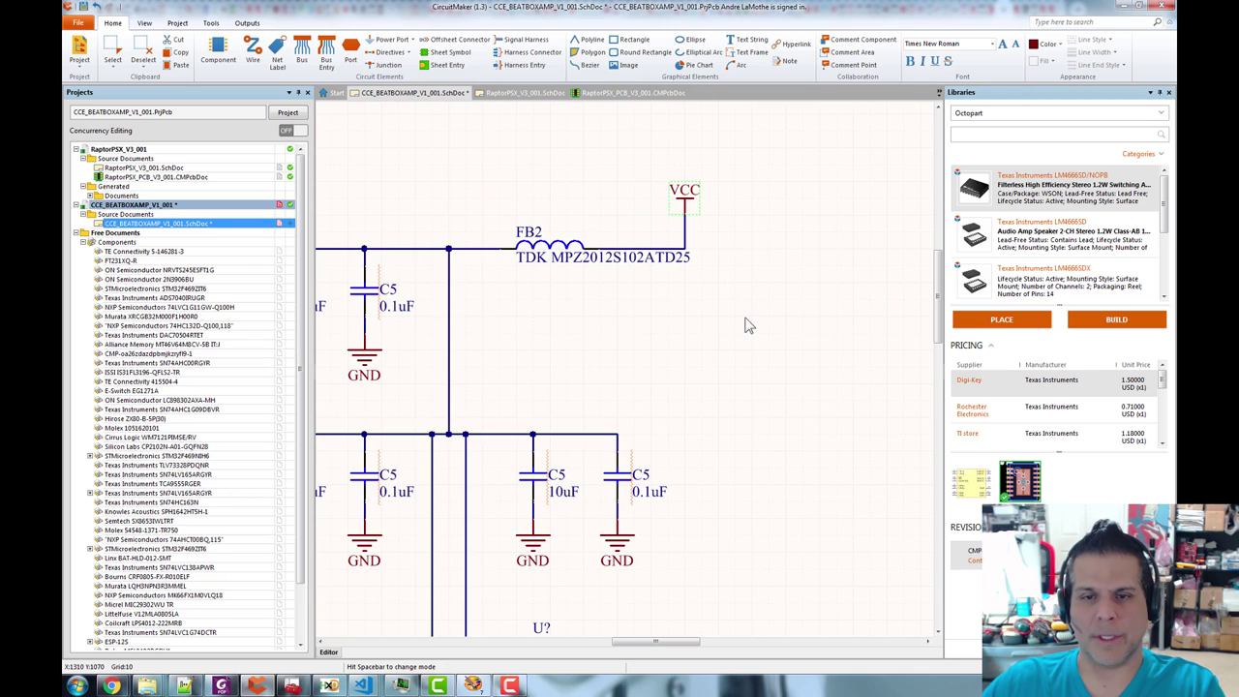
{"action": "left_click", "coordinate": [566, 298]}
- Save the CCE_BEATBOXAMP_V1_001 schematic and its project
{"action": "scroll", "coordinate": [677, 338], "scroll_direction": "down", "scroll_amount": 4}
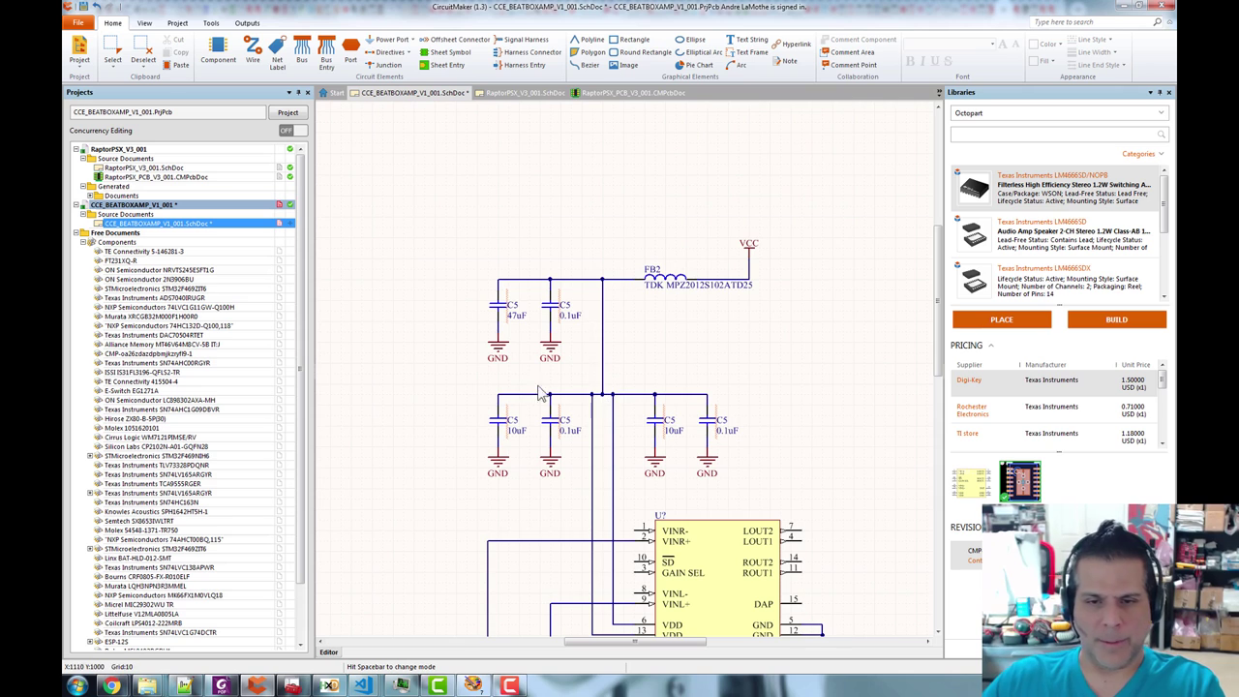
{"action": "scroll", "coordinate": [750, 549], "scroll_direction": "down", "scroll_amount": 2}
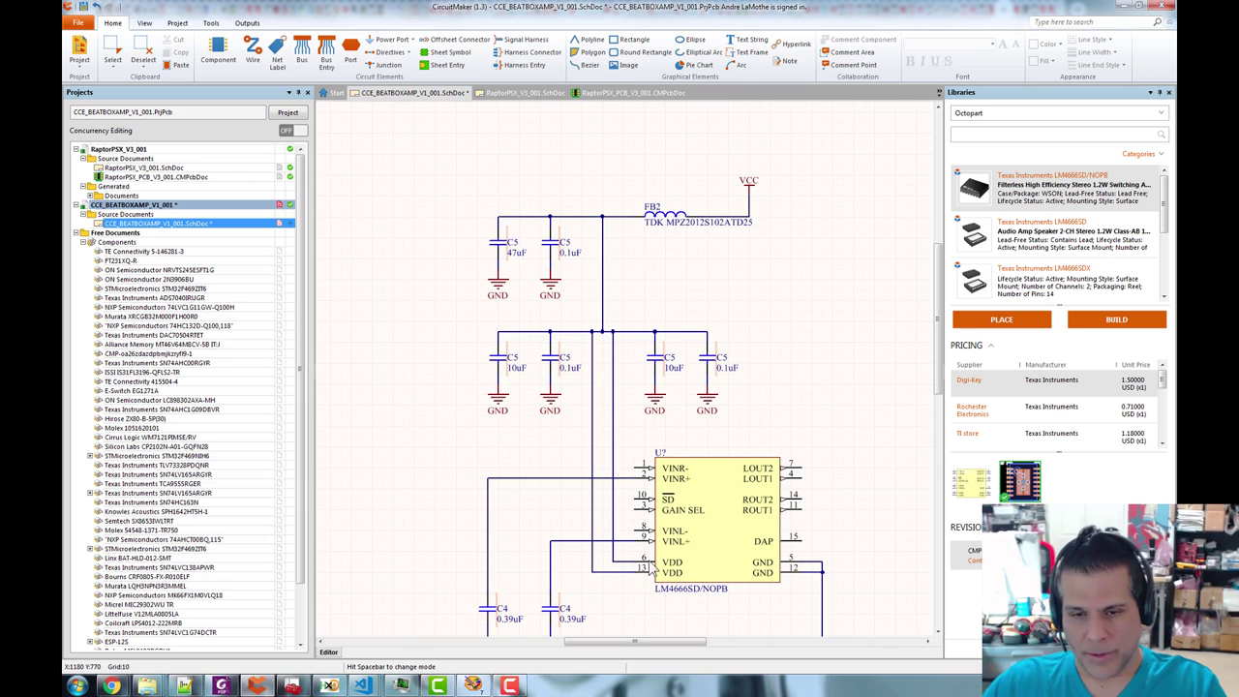
{"action": "scroll", "coordinate": [731, 493], "scroll_direction": "down", "scroll_amount": 3}
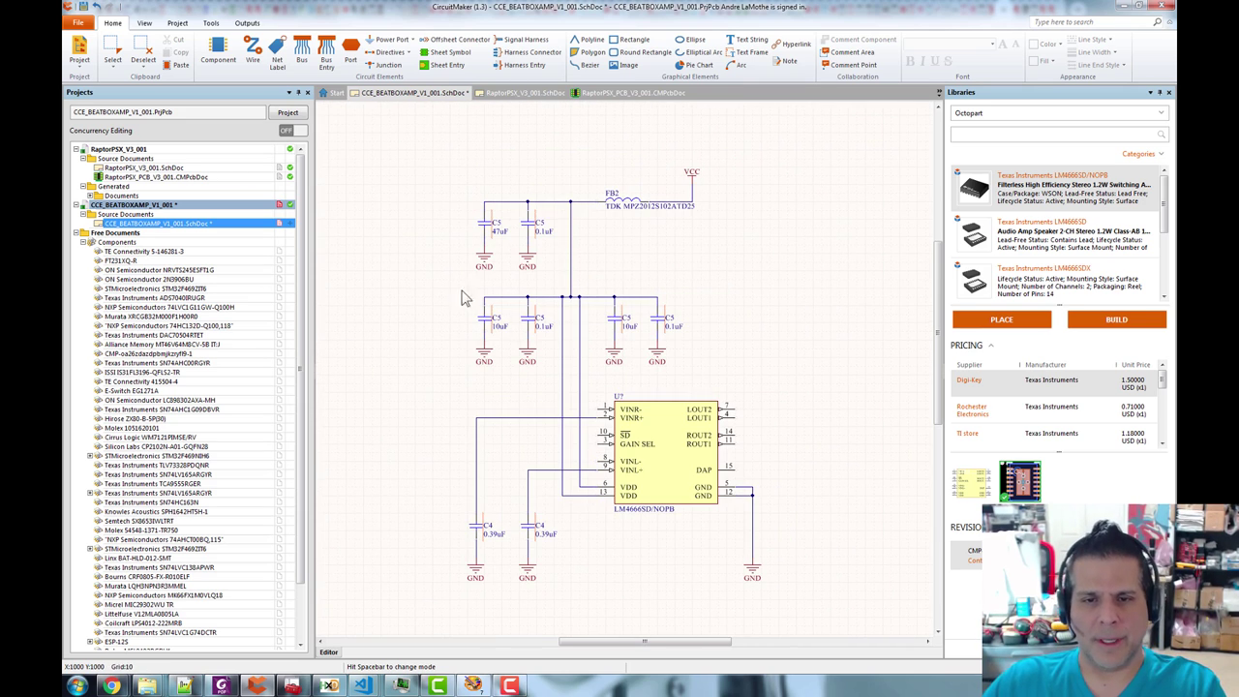
{"action": "left_click_drag", "start_coordinate": [802, 323], "coordinate": [798, 337]}
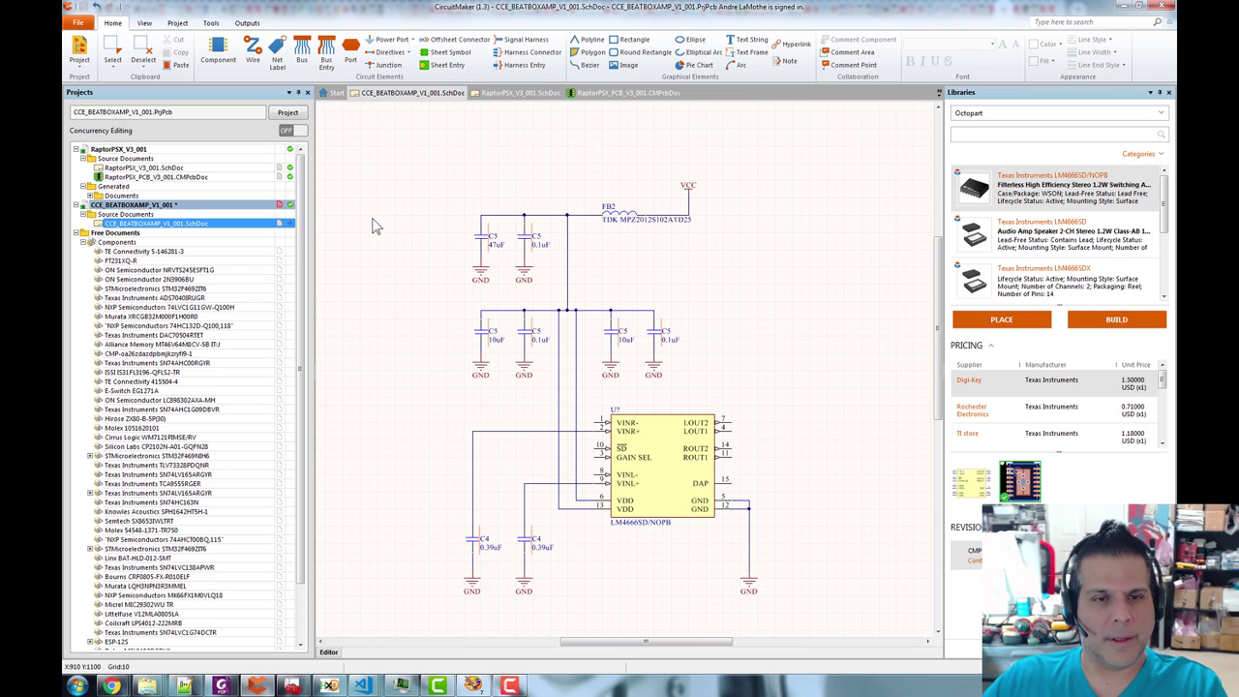
{"action": "right_click", "coordinate": [173, 209]}
{"action": "left_click", "coordinate": [221, 278]}
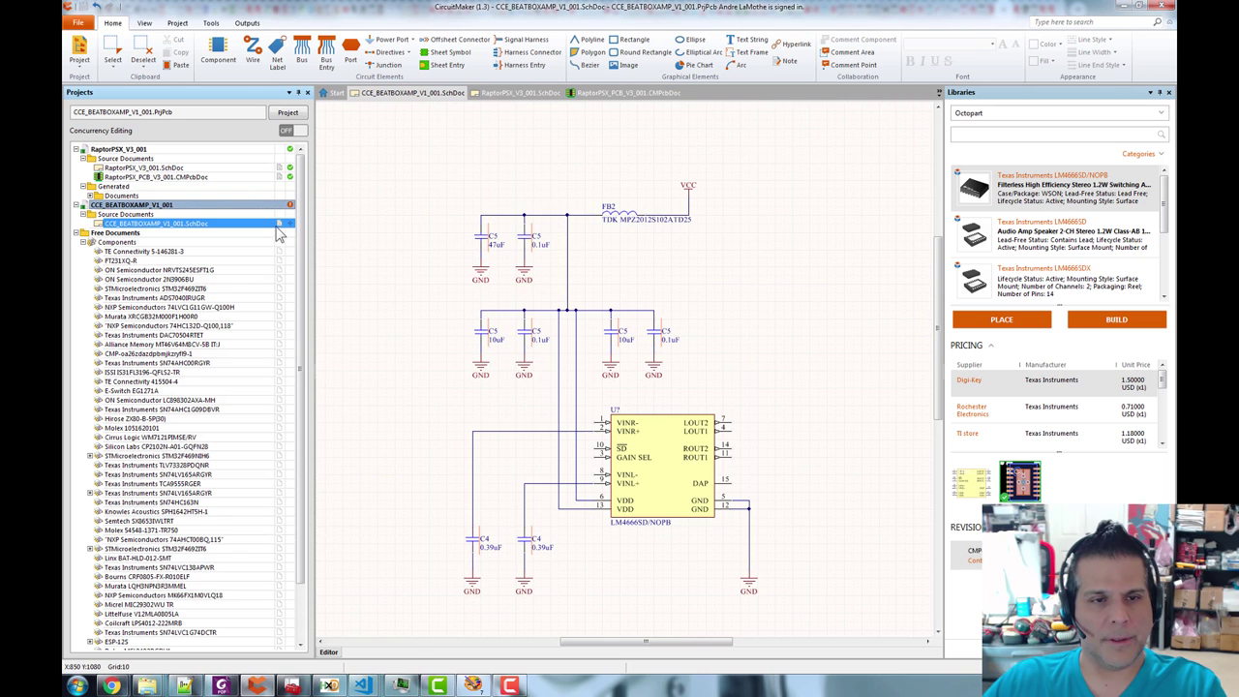
- Check the speaker outputs in the LM4666 datasheet and search the Octopart component library for "terminal block"
{"action": "key", "text": "alt+Tab"}
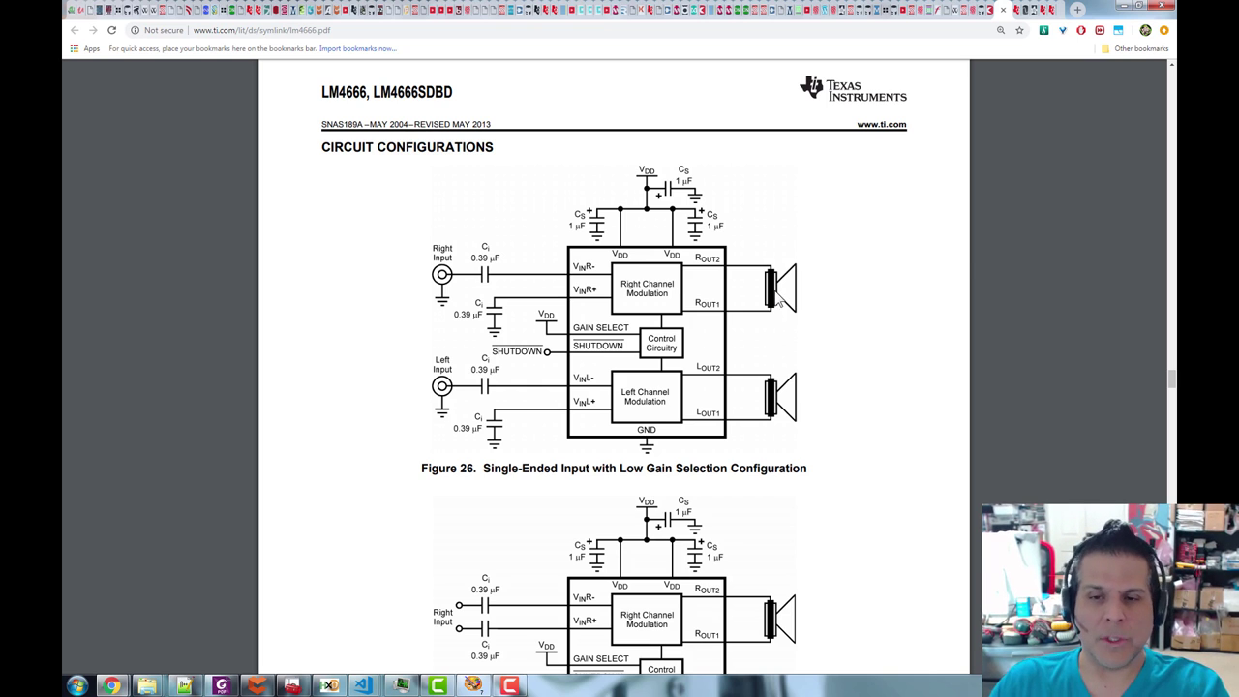
{"action": "key", "text": "alt+Tab"}
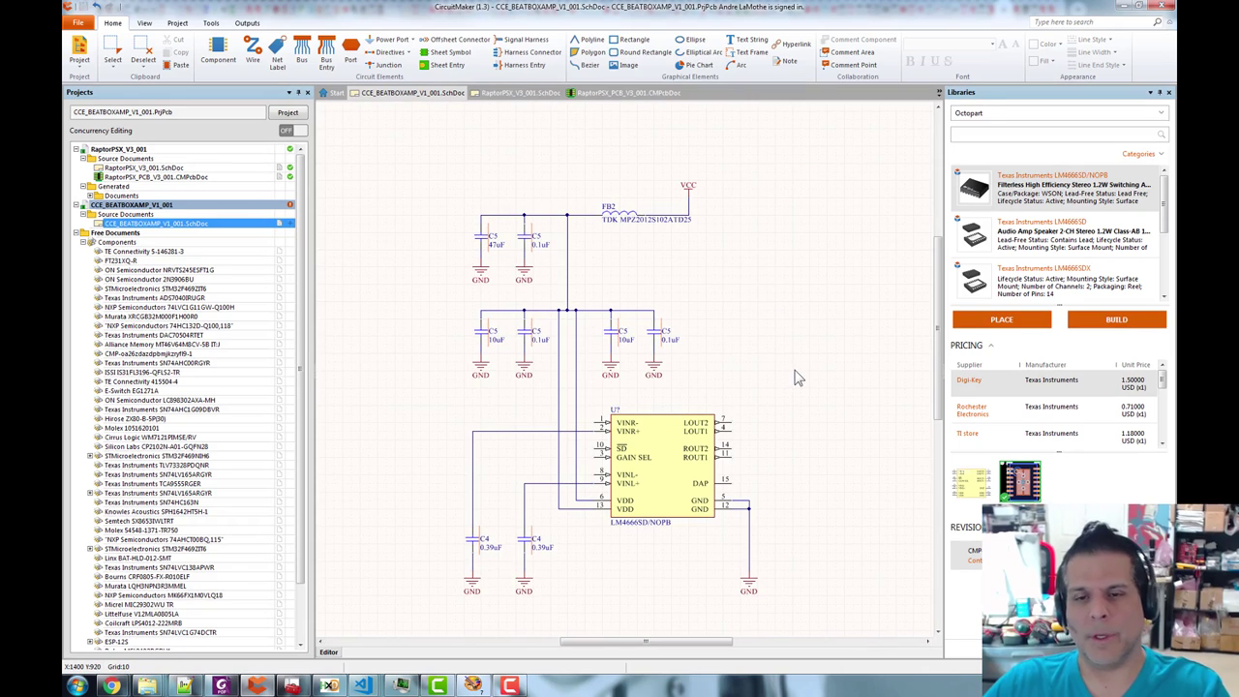
{"action": "left_click", "coordinate": [1002, 133]}
{"action": "type", "text": "LM4666"}
{"action": "left_click_drag", "start_coordinate": [1005, 137], "coordinate": [913, 149]}
{"action": "type", "text": "terminal block"}
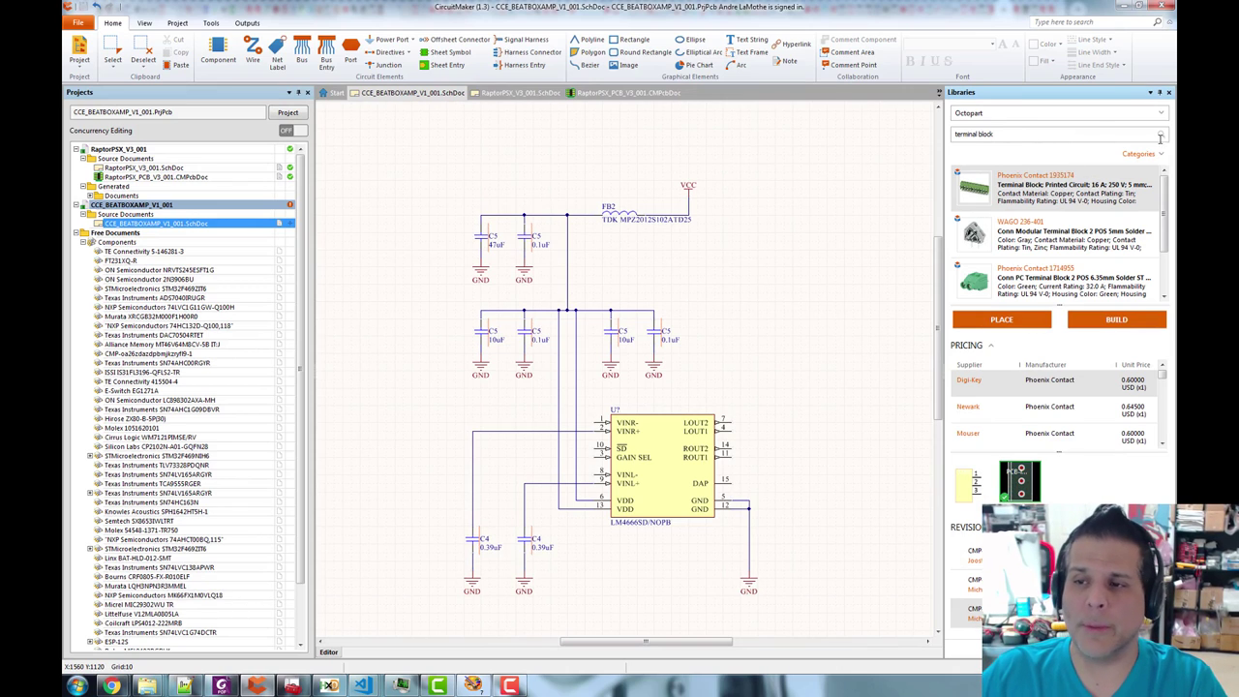
{"action": "left_click_drag", "start_coordinate": [1170, 208], "coordinate": [1169, 247]}
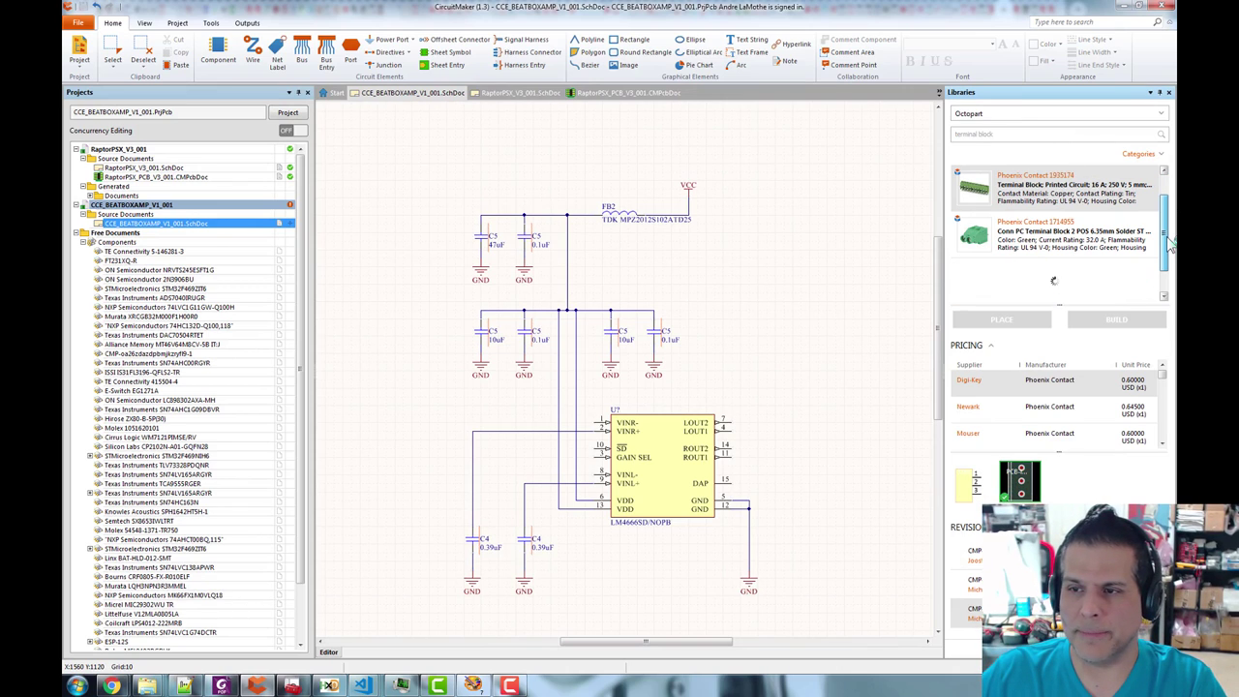
{"action": "mouse_move", "coordinate": [1165, 203]}
{"action": "left_mouse_down"}
{"action": "mouse_move", "coordinate": [1166, 237]}
{"action": "mouse_move", "coordinate": [1164, 194]}
{"action": "left_mouse_up"}
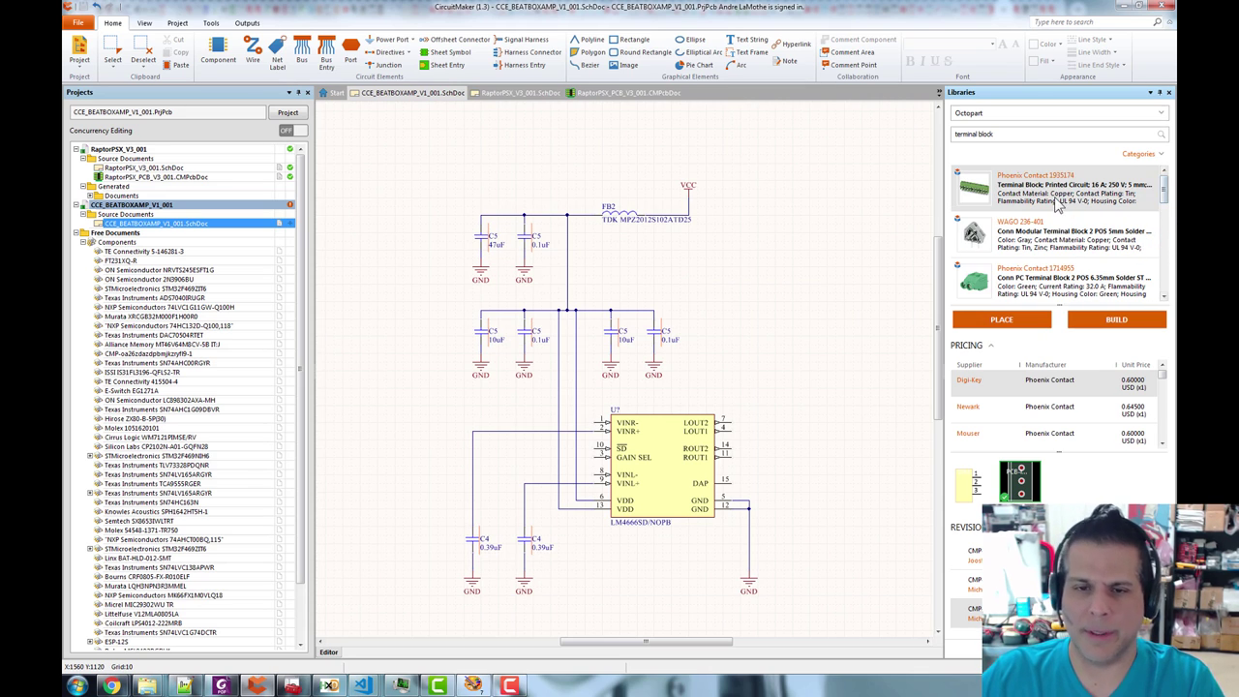
- Locate the output terminal blocks in the RaptorPSX_V3_001 schematic and inspect them on that project's 3D board
{"action": "double_click", "coordinate": [145, 168]}
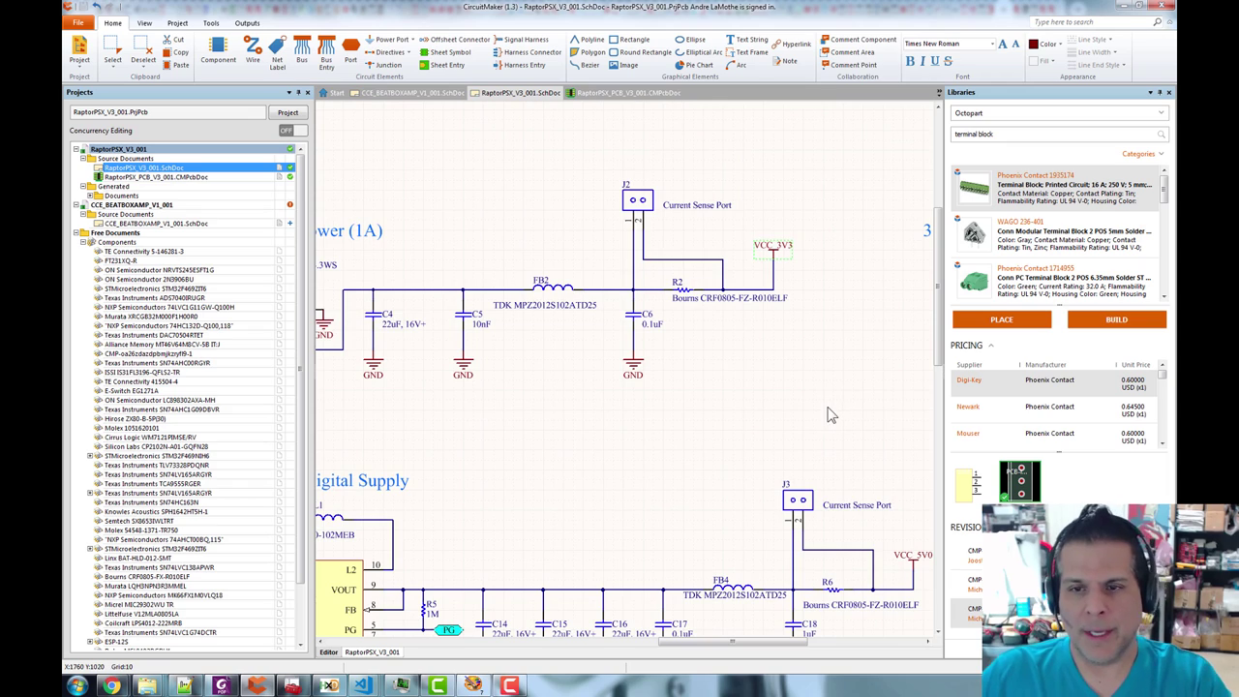
{"action": "left_click_drag", "start_coordinate": [671, 352], "coordinate": [556, 327]}
{"action": "scroll", "coordinate": [692, 359], "scroll_direction": "down", "scroll_amount": 1}
{"action": "left_click_drag", "start_coordinate": [725, 362], "coordinate": [502, 259]}
{"action": "left_click_drag", "start_coordinate": [569, 333], "coordinate": [559, 241]}
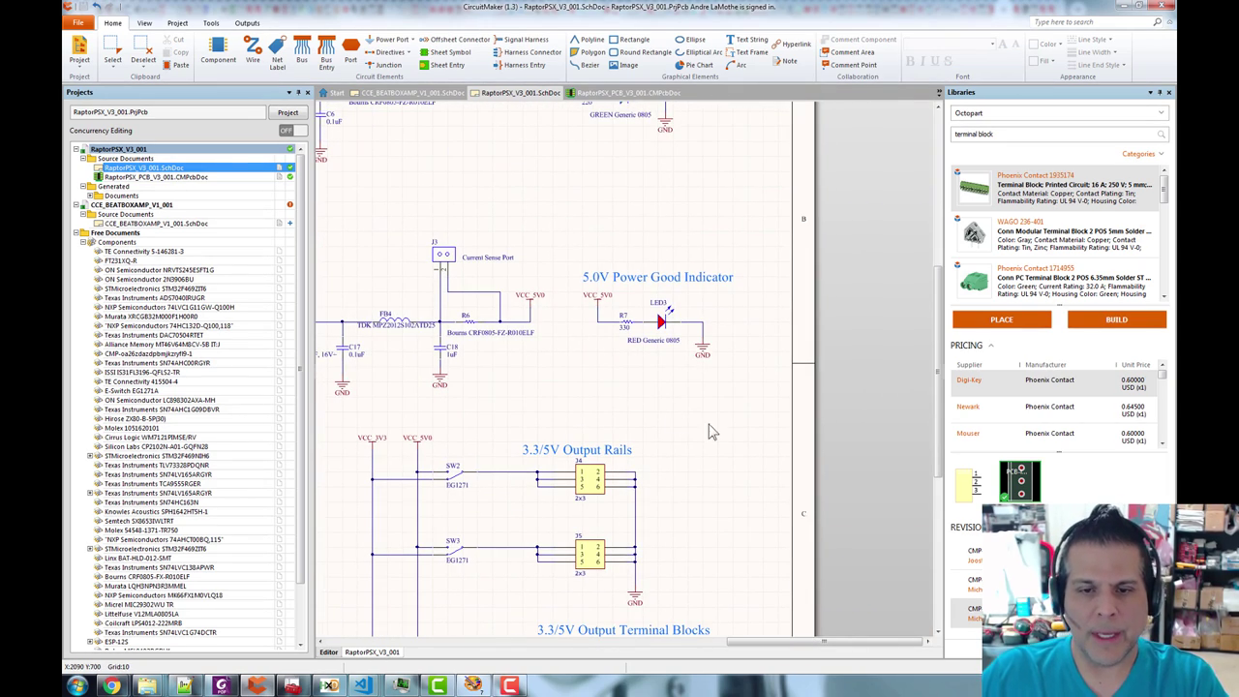
{"action": "left_click_drag", "start_coordinate": [709, 429], "coordinate": [711, 232]}
{"action": "left_click_drag", "start_coordinate": [733, 343], "coordinate": [735, 280]}
{"action": "left_click", "coordinate": [597, 405]}
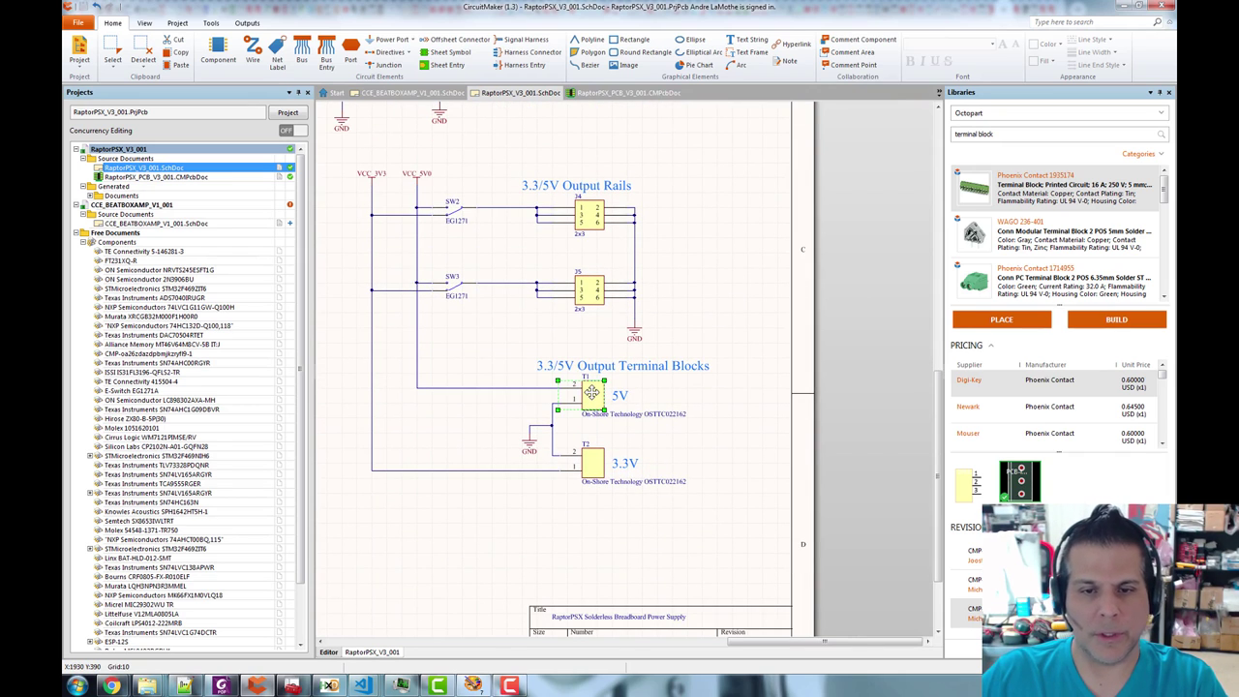
{"action": "double_click", "coordinate": [177, 178]}
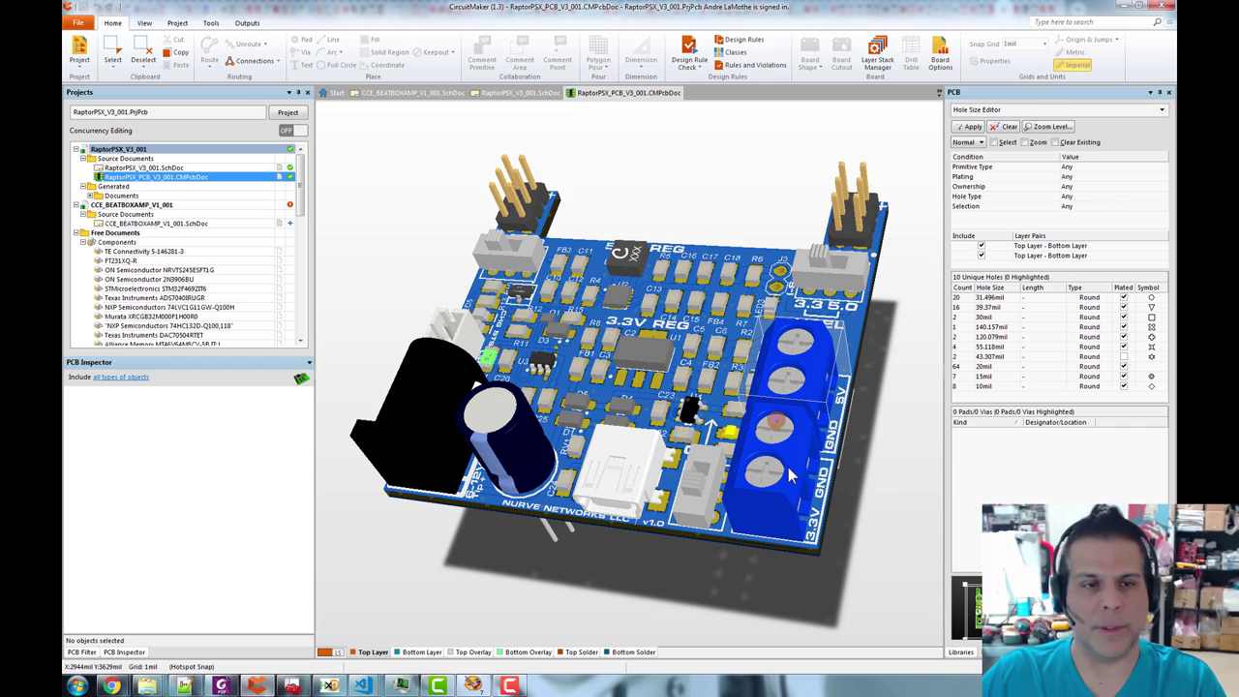
{"action": "left_click", "coordinate": [155, 168]}
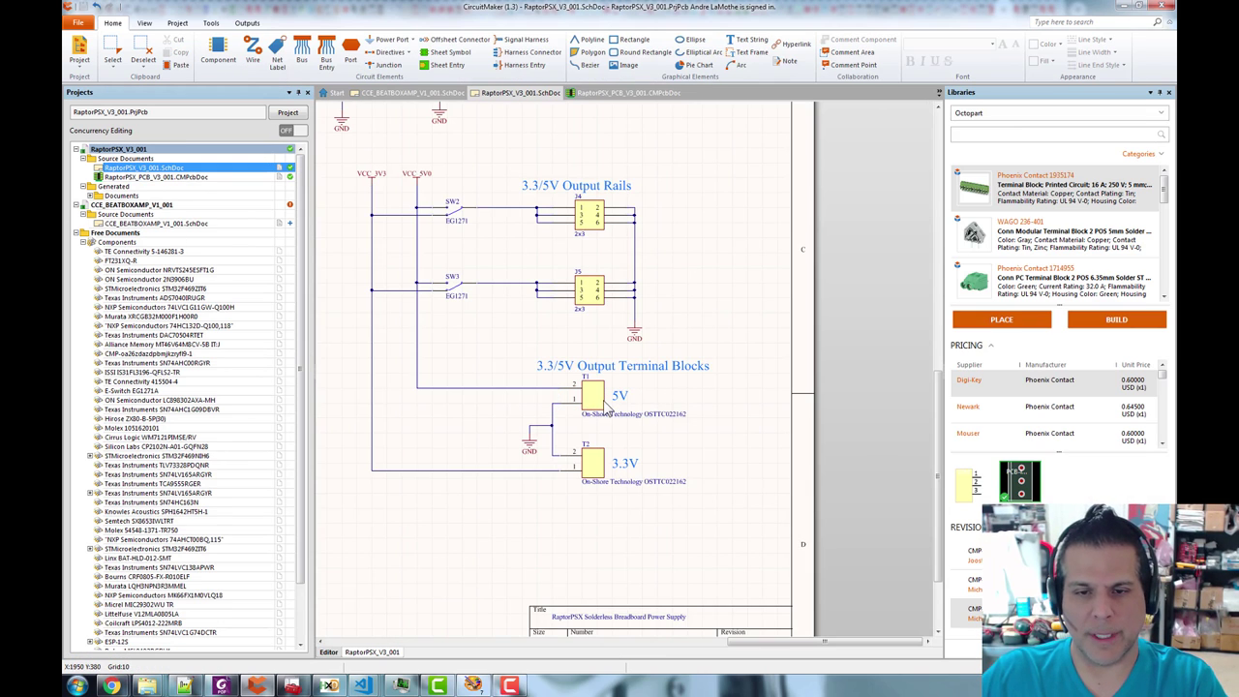
- Copy the 5V terminal block T1 from RaptorPSX and paste two copies, one above the other, right of the LM4666 in CCE_BEATBOXAMP_V1_001
{"action": "left_click", "coordinate": [602, 399]}
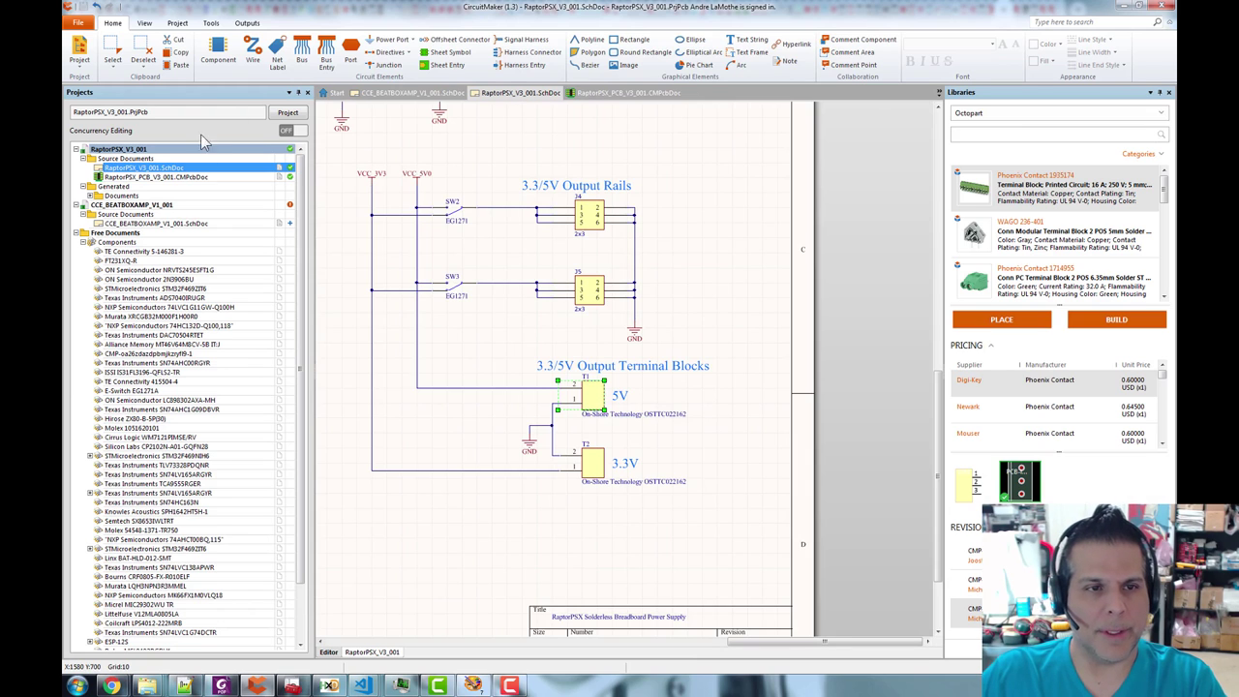
{"action": "double_click", "coordinate": [145, 223]}
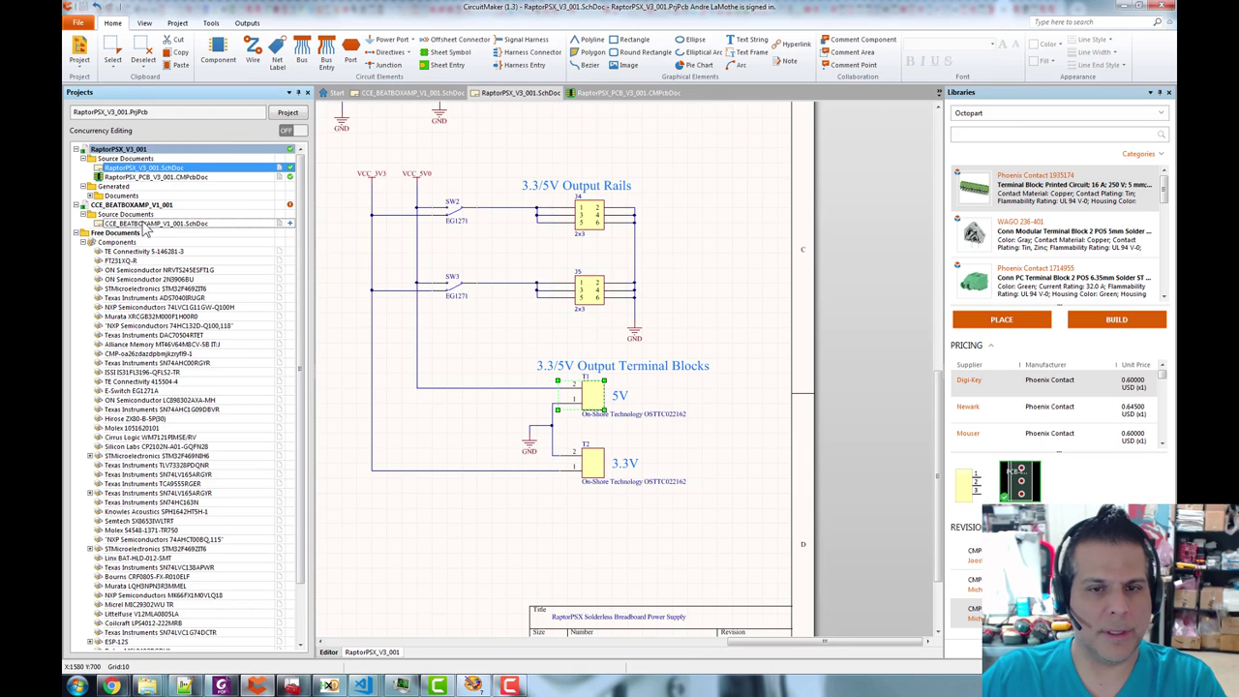
{"action": "key", "text": "ctrl+v"}
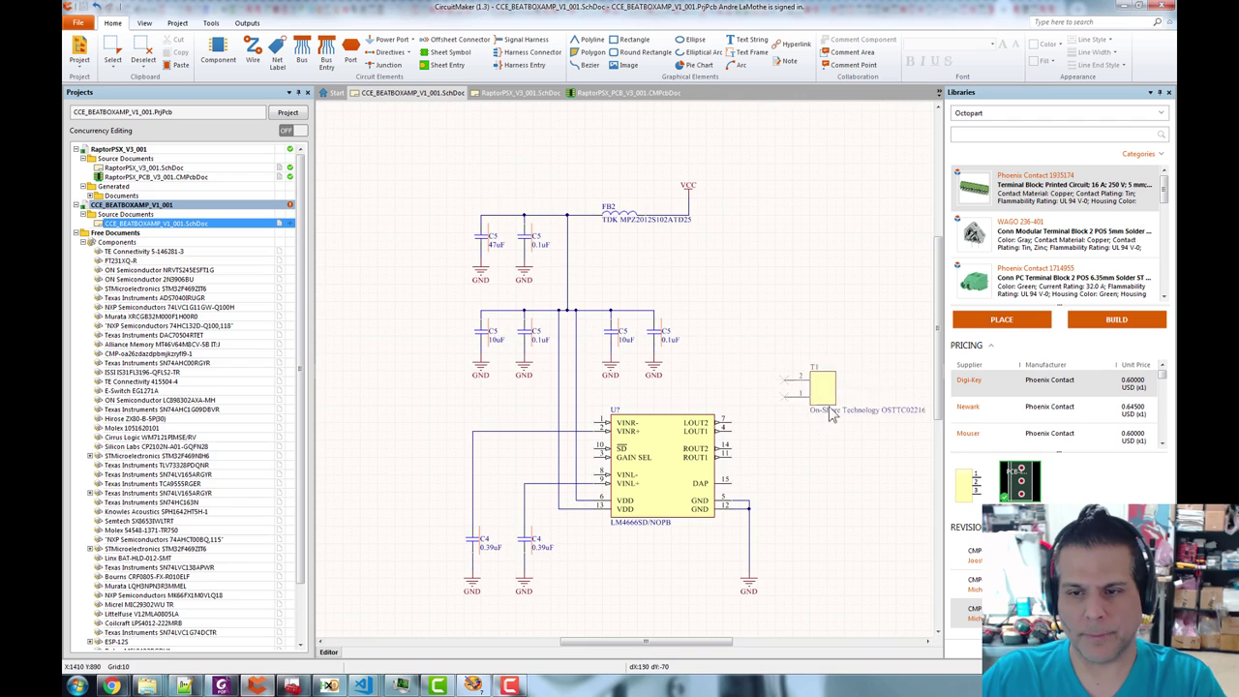
{"action": "left_click", "coordinate": [734, 395]}
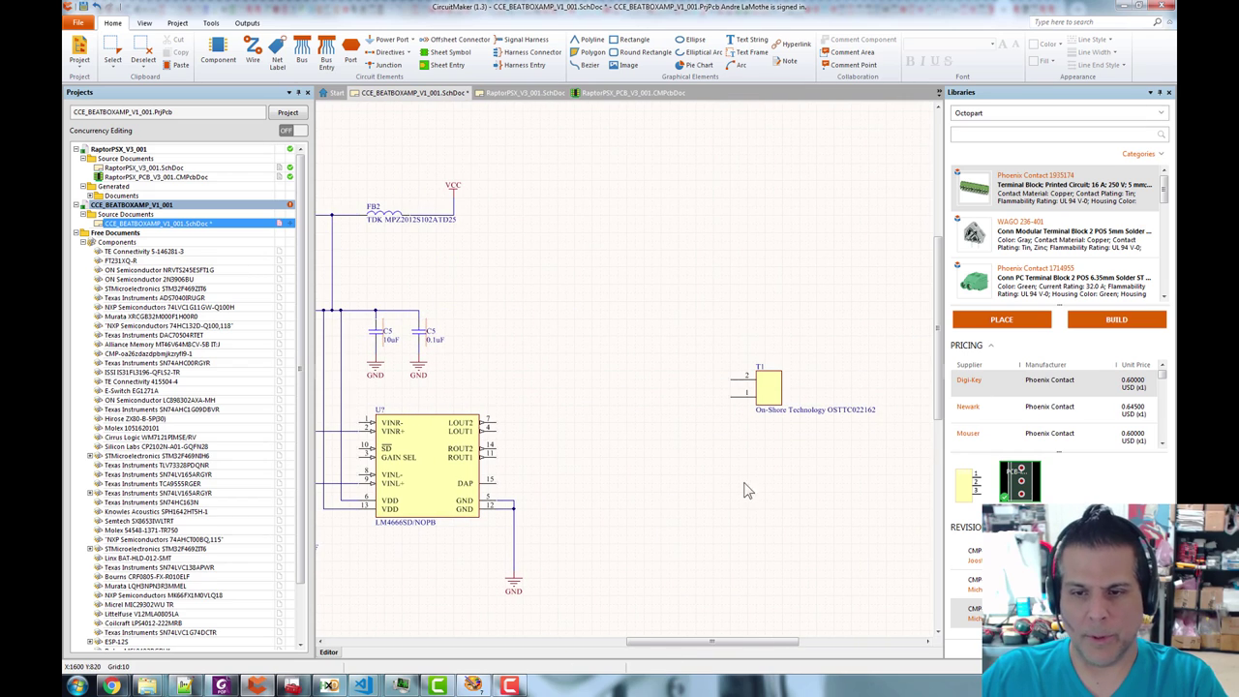
{"action": "left_click", "coordinate": [733, 488]}
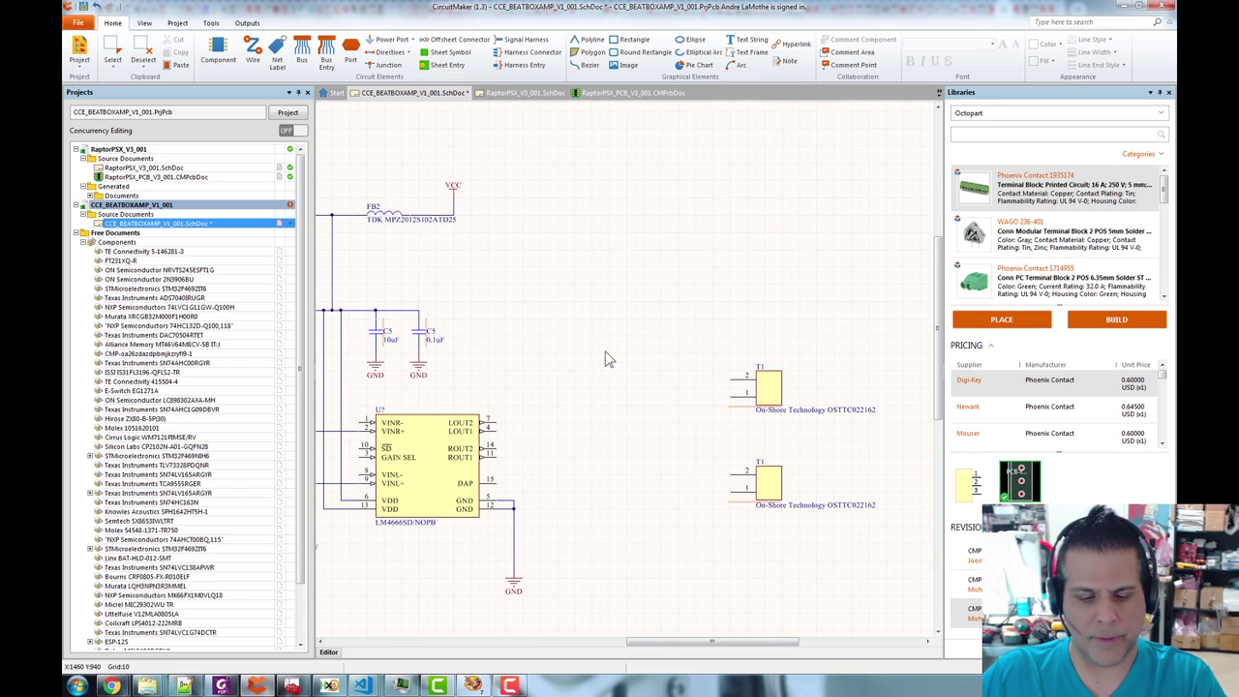
- Copy the two-pin Current Sense Port header J3 from RaptorPSX into the amplifier schematic above the terminal blocks, and save the schematic
{"action": "left_click", "coordinate": [143, 168]}
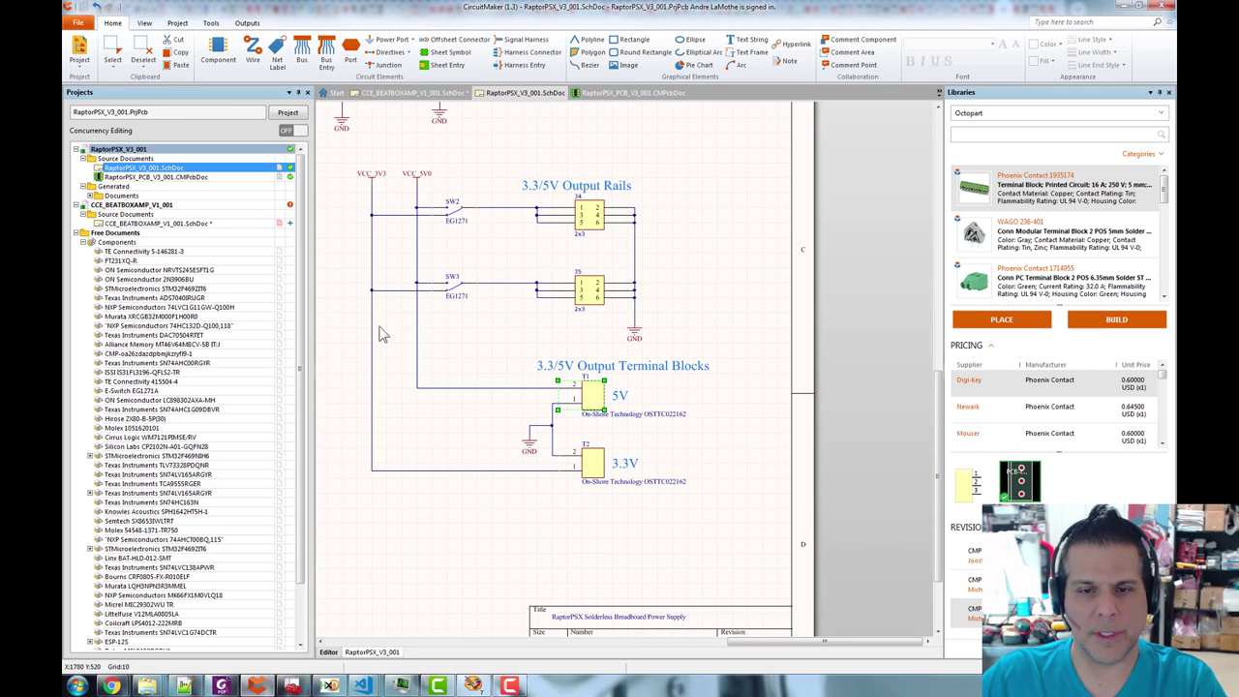
{"action": "left_click_drag", "start_coordinate": [521, 184], "coordinate": [700, 368]}
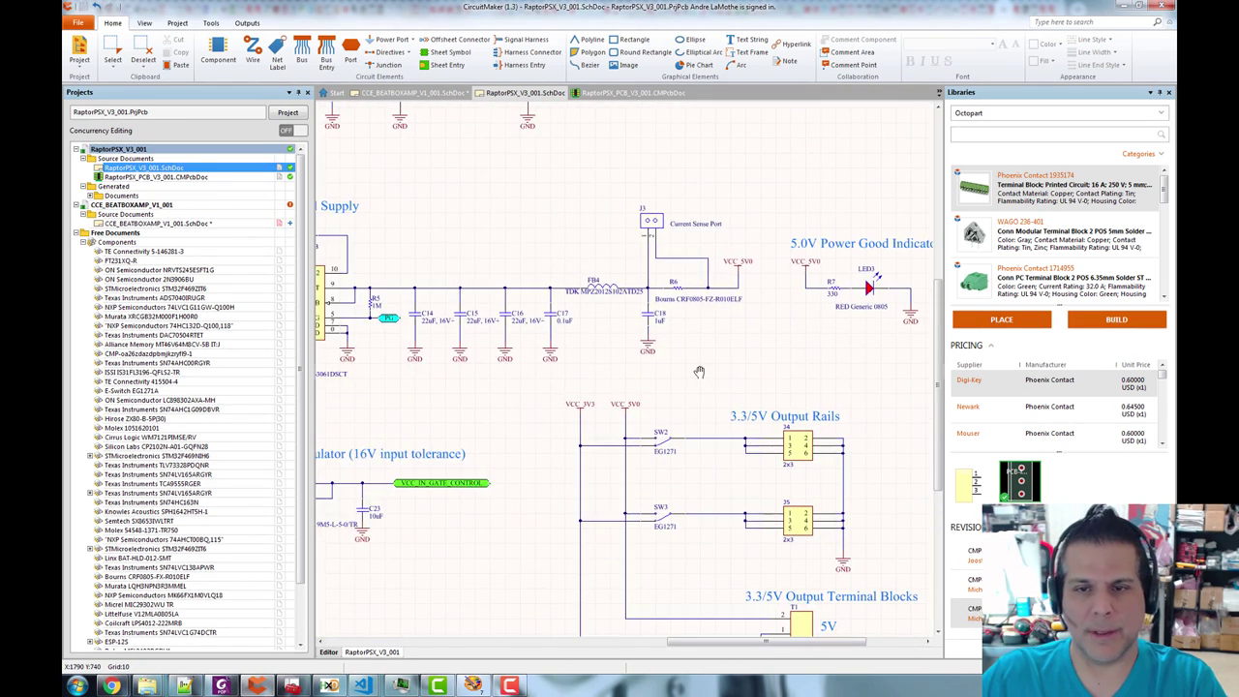
{"action": "left_click", "coordinate": [655, 226]}
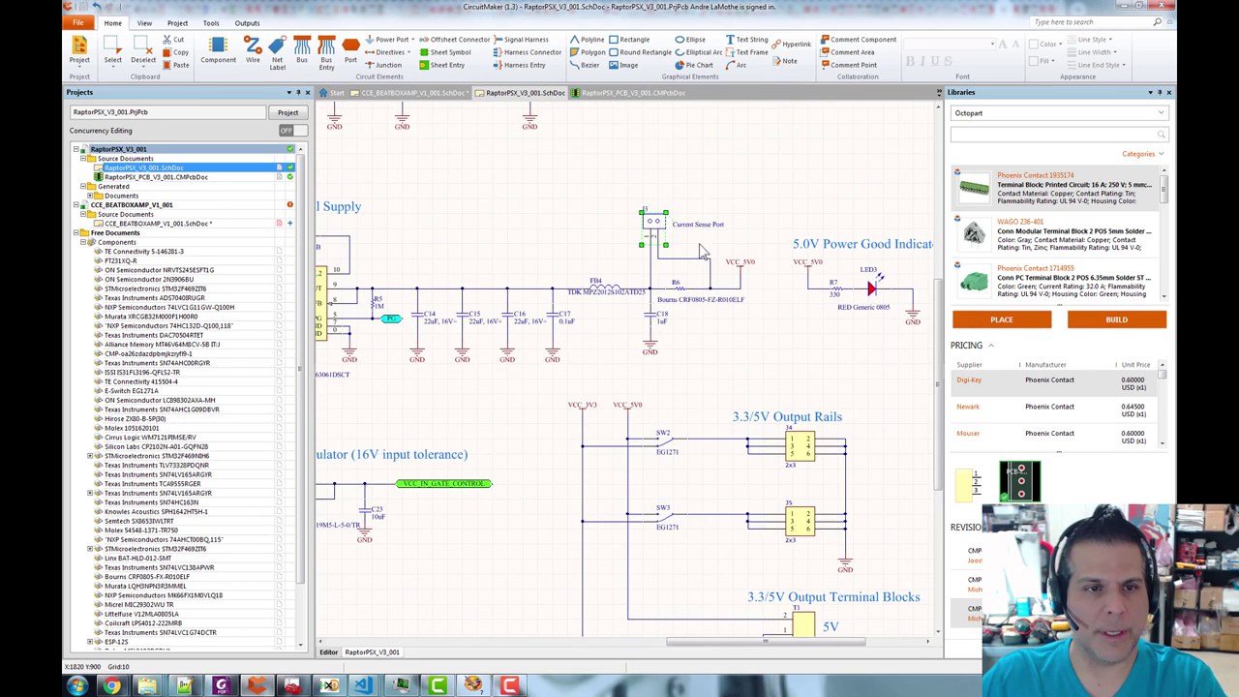
{"action": "left_click", "coordinate": [182, 223]}
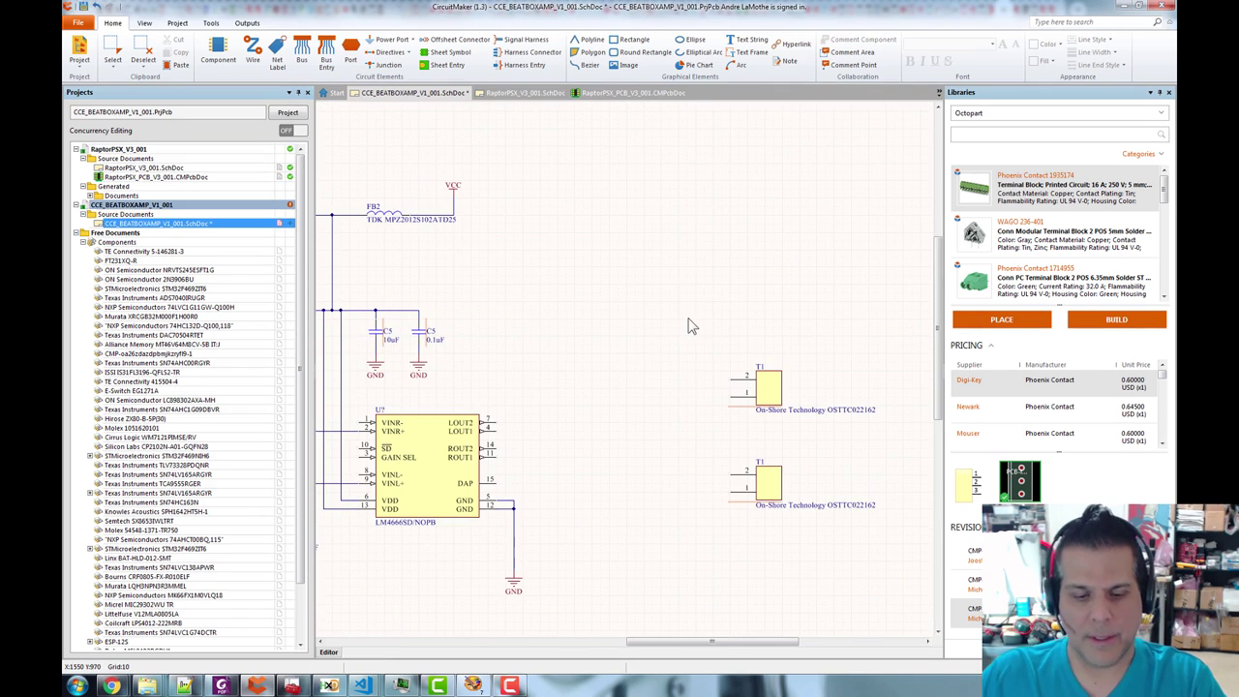
{"action": "key", "text": "ctrl+v"}
{"action": "left_click", "coordinate": [635, 302]}
{"action": "left_click_drag", "start_coordinate": [667, 405], "coordinate": [842, 416]}
{"action": "scroll", "coordinate": [713, 397], "scroll_direction": "down", "scroll_amount": 1}
{"action": "scroll", "coordinate": [715, 402], "scroll_direction": "down", "scroll_amount": 2}
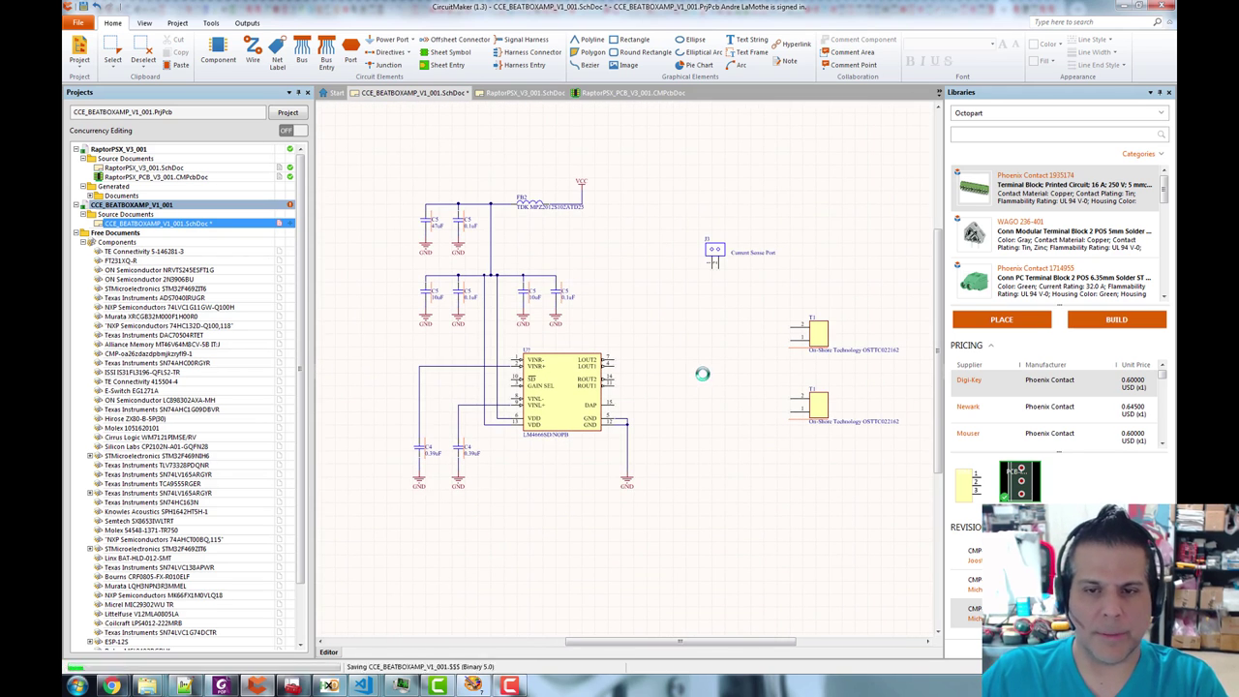
- Check how the left and right output pins drive the speakers in the LM4666 datasheet's Figure 26
{"action": "key", "text": "alt+Tab"}
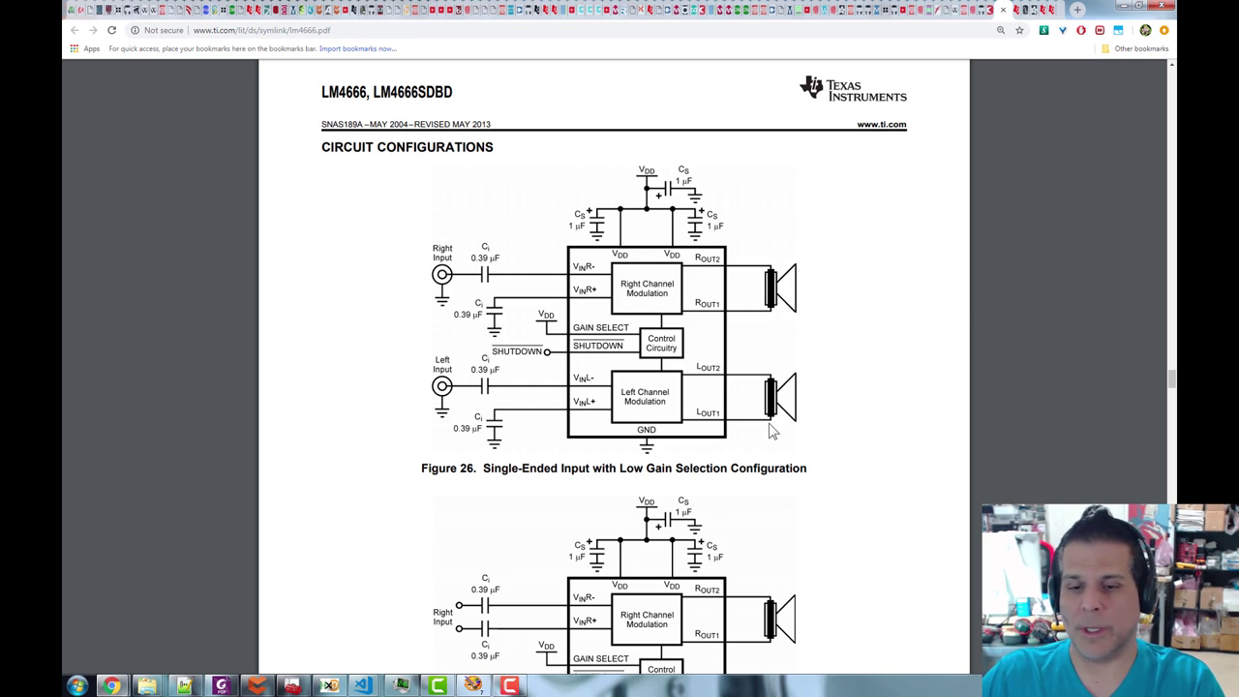
{"action": "key", "text": "alt+Tab"}
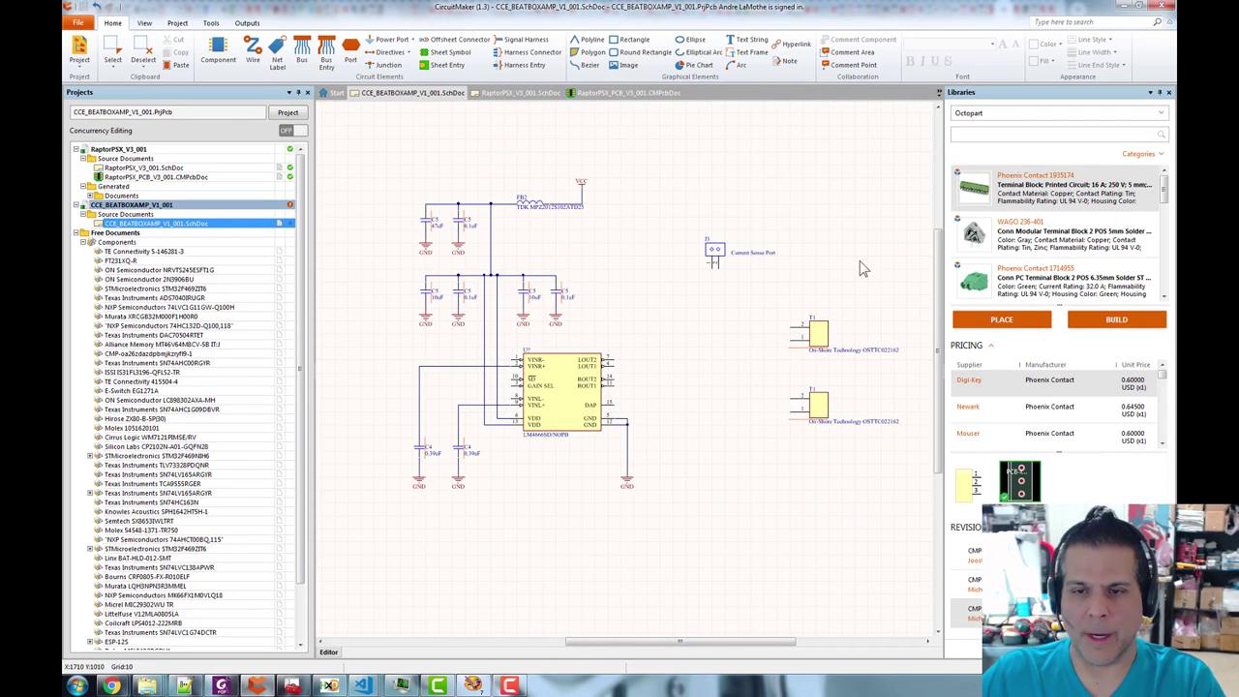
{"action": "key", "text": "alt+Tab"}
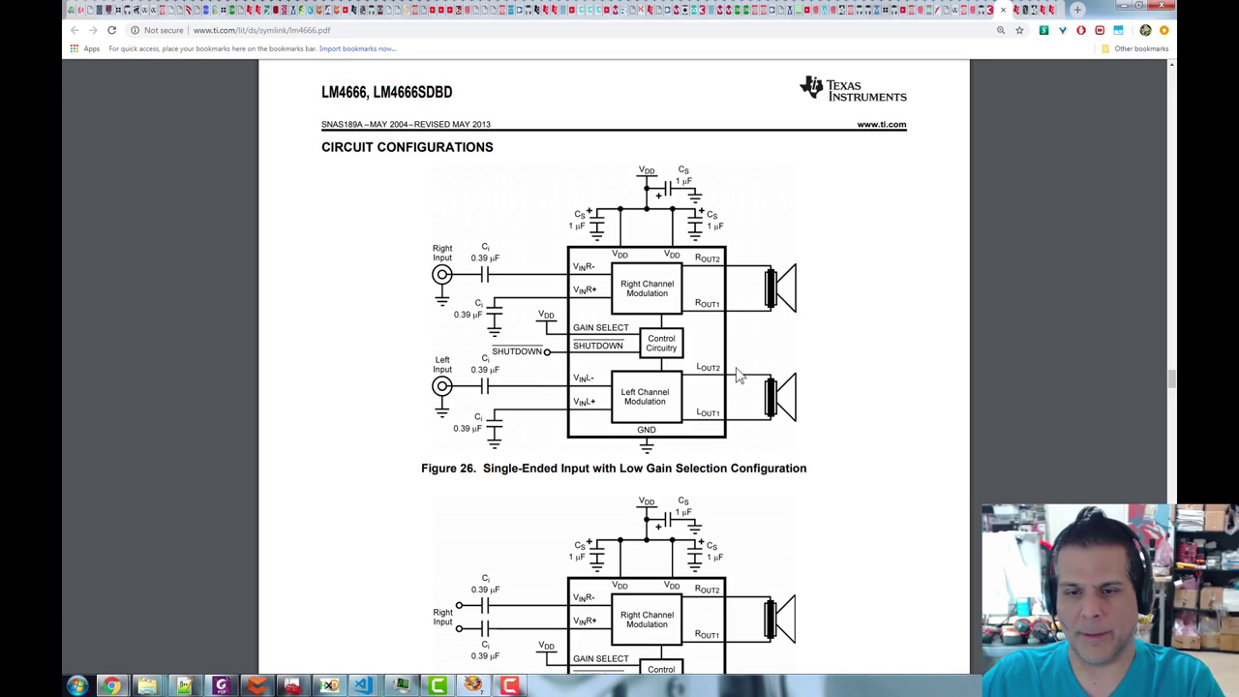
- Move both T1 terminal blocks closer to the LM4666's output pins in the amplifier schematic
{"action": "key", "text": "alt+Tab"}
{"action": "left_click_drag", "start_coordinate": [808, 348], "coordinate": [721, 385]}
{"action": "left_click_drag", "start_coordinate": [795, 410], "coordinate": [719, 413]}
- Wire the LM4666's LOUT2 pin straight to pin 2 of the upper terminal block
{"action": "scroll", "coordinate": [692, 405], "scroll_direction": "up", "scroll_amount": 2}
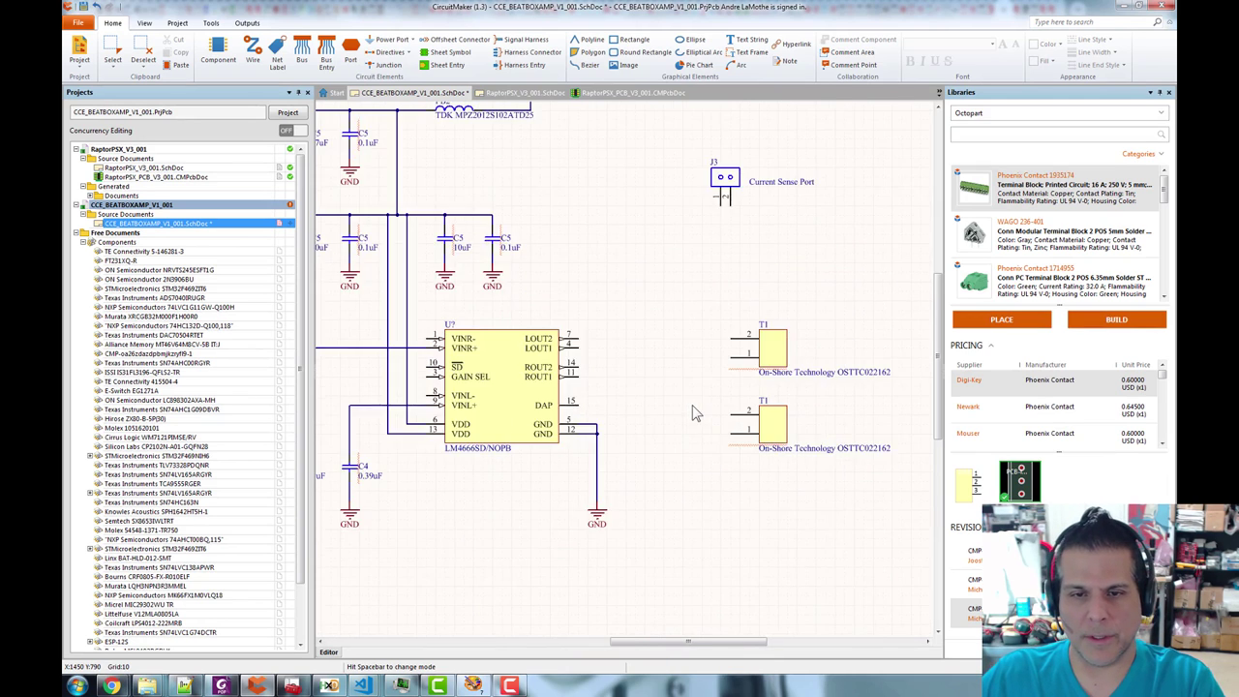
{"action": "scroll", "coordinate": [693, 405], "scroll_direction": "up", "scroll_amount": 2}
{"action": "right_click", "coordinate": [702, 346]}
{"action": "left_click", "coordinate": [747, 241]}
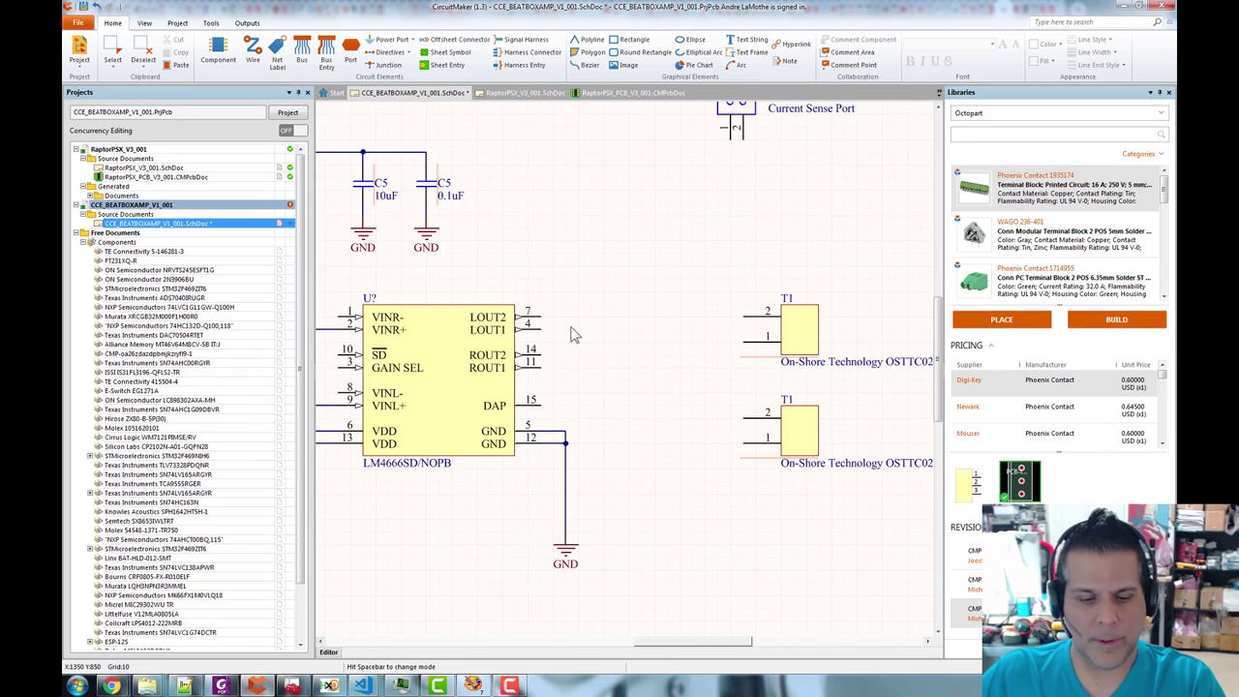
{"action": "left_click", "coordinate": [539, 317]}
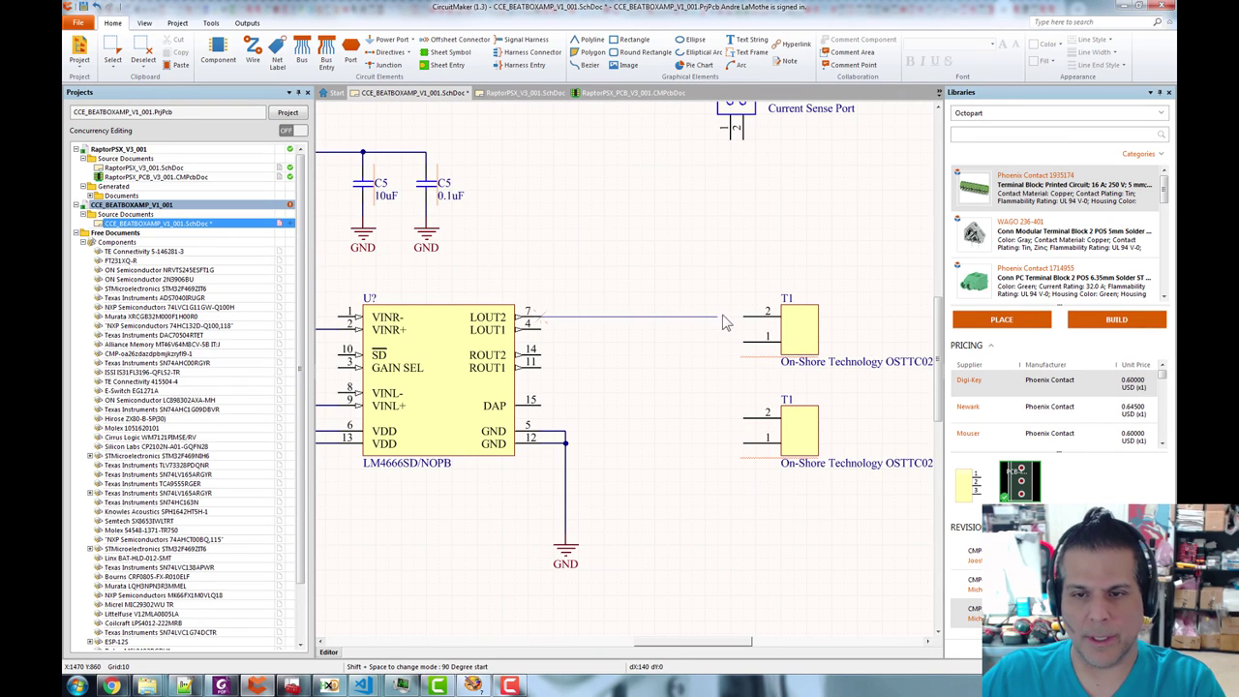
{"action": "left_click", "coordinate": [745, 317]}
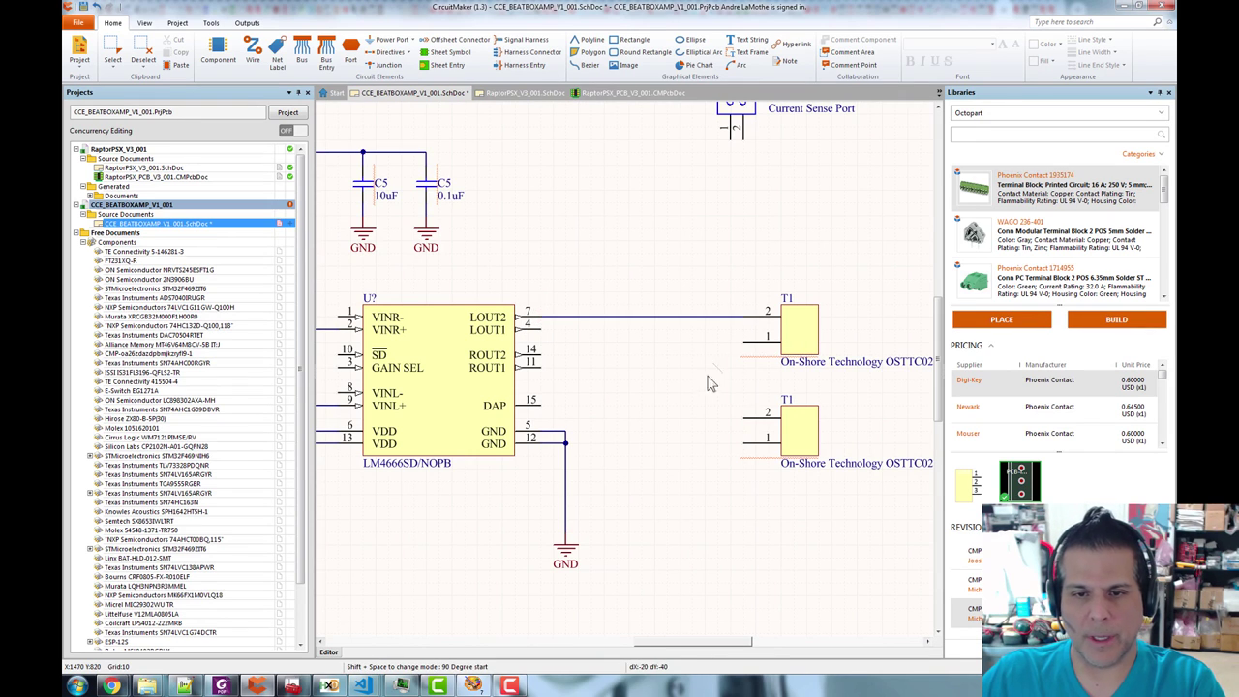
- Wire the LM4666's ROUT2 and ROUT1 pins to pins 2 and 1 of the lower terminal block
{"action": "left_click", "coordinate": [544, 355]}
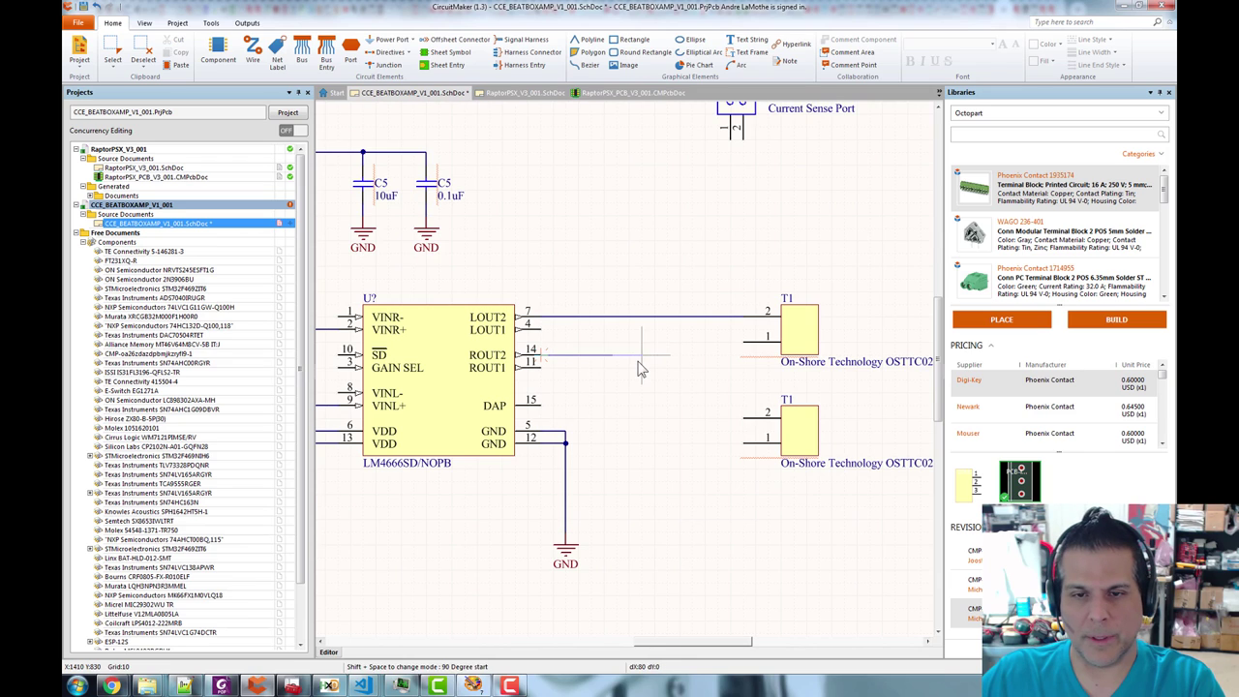
{"action": "left_click", "coordinate": [641, 418]}
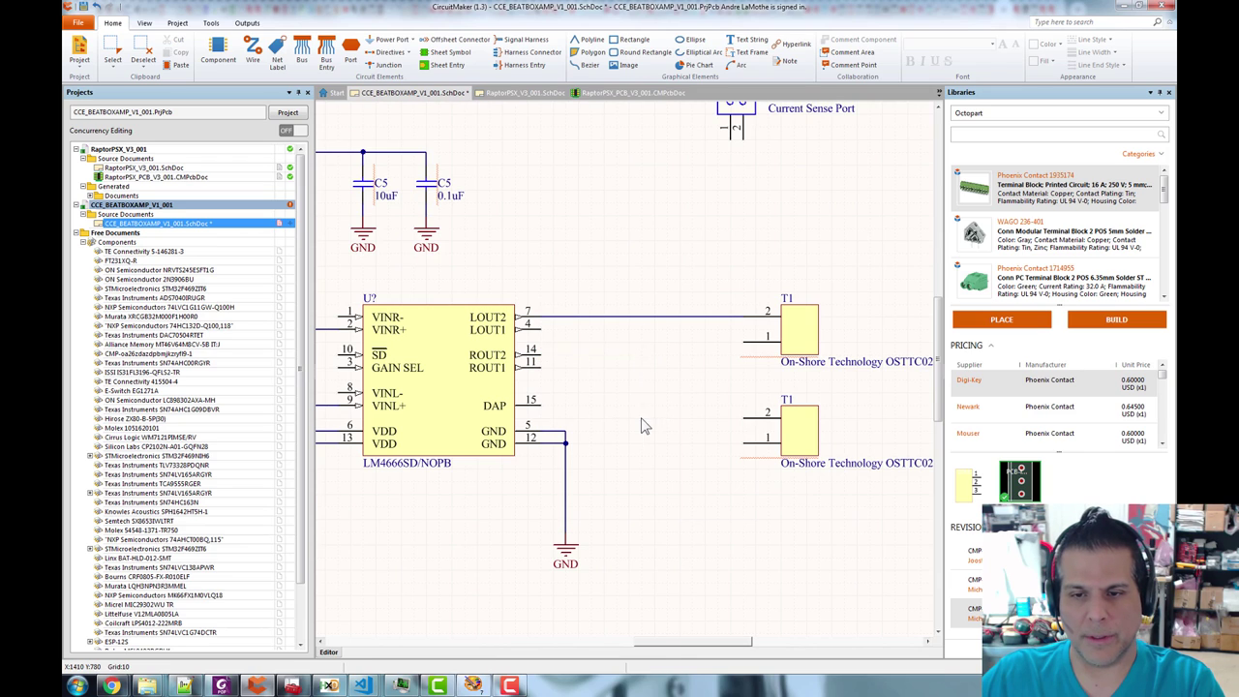
{"action": "left_click", "coordinate": [746, 418]}
{"action": "left_click", "coordinate": [544, 366]}
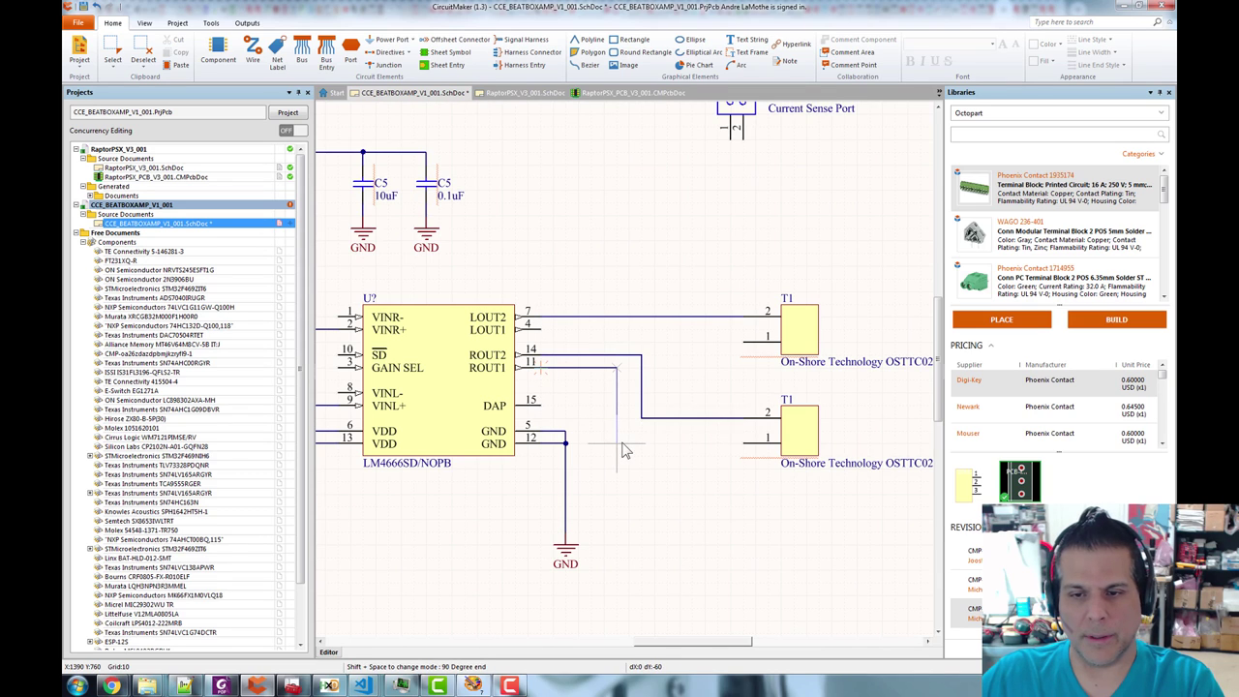
{"action": "left_click", "coordinate": [745, 442]}
- Wire the LM4666's LOUT1 pin to pin 1 of the upper terminal block, stepping the wire down midway
{"action": "left_click", "coordinate": [544, 329]}
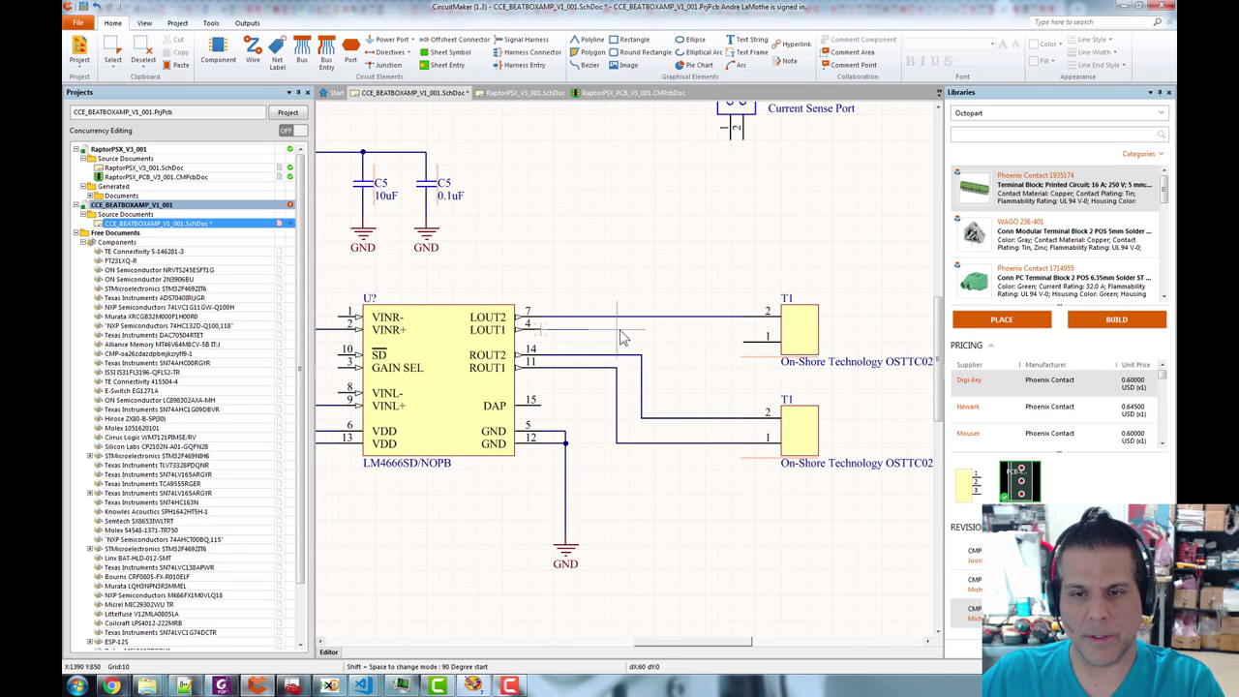
{"action": "left_click", "coordinate": [679, 329]}
{"action": "left_click", "coordinate": [680, 341]}
{"action": "left_click", "coordinate": [744, 340]}
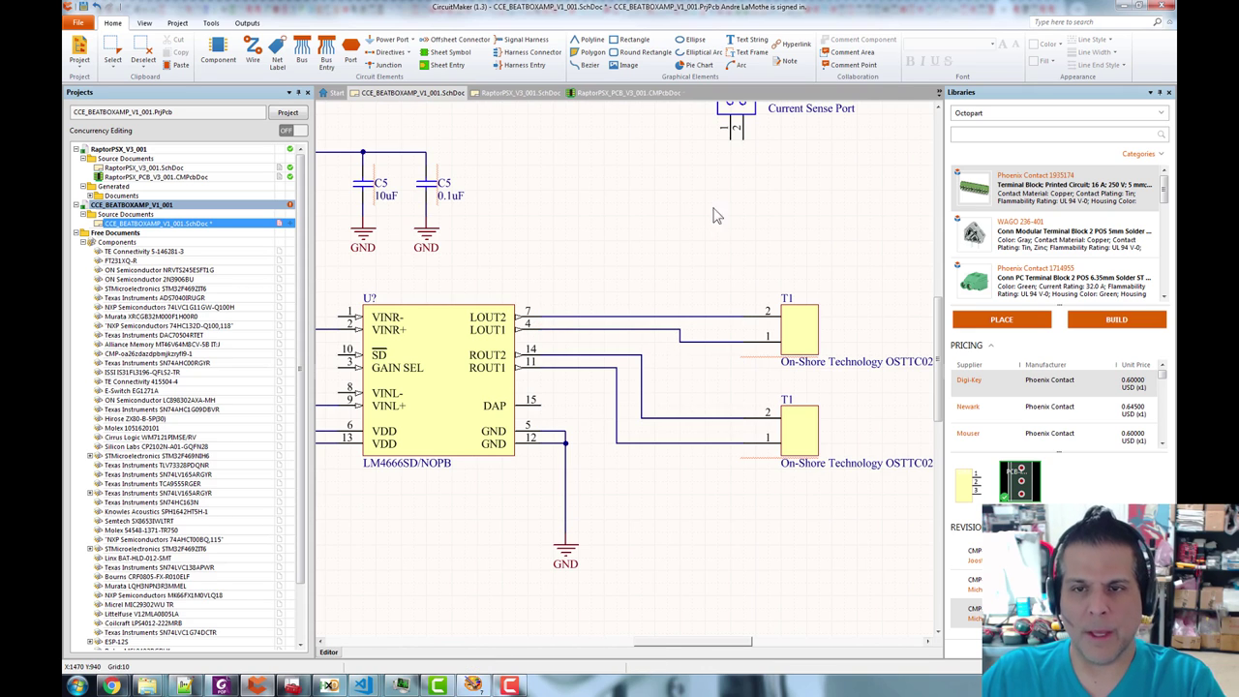
- Change the comment text of header J3 to "2-Pin HDR"
{"action": "left_click_drag", "start_coordinate": [710, 204], "coordinate": [631, 300]}
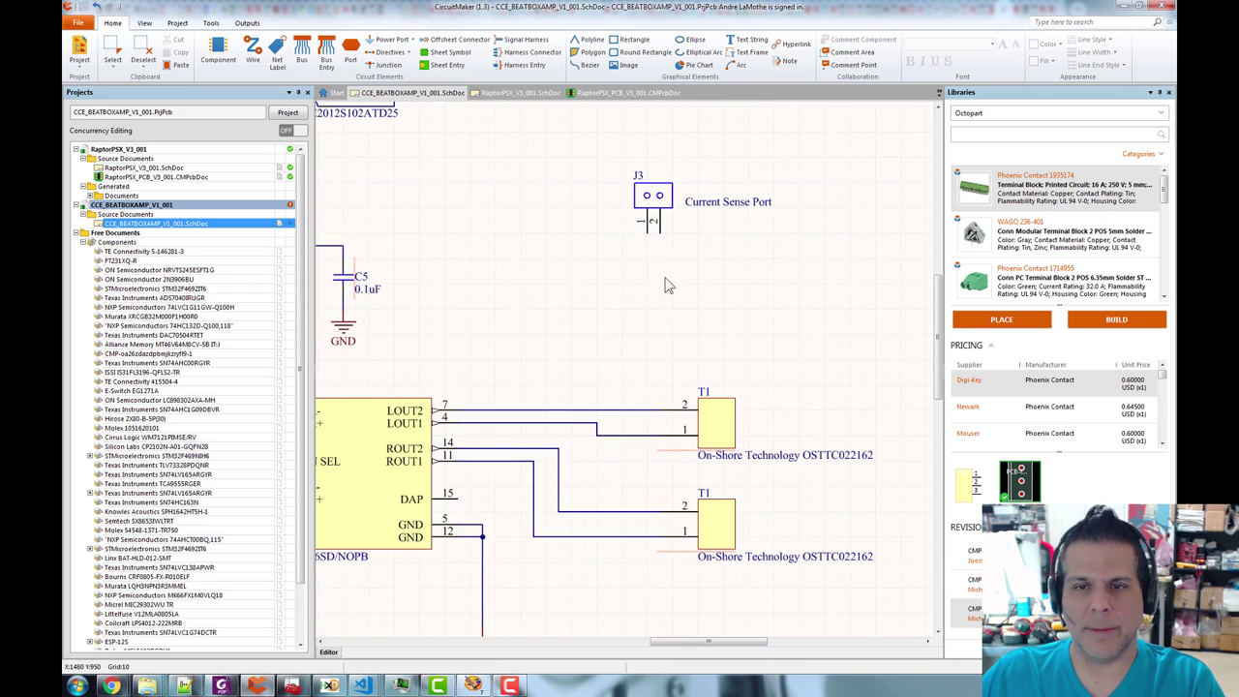
{"action": "left_click", "coordinate": [721, 206]}
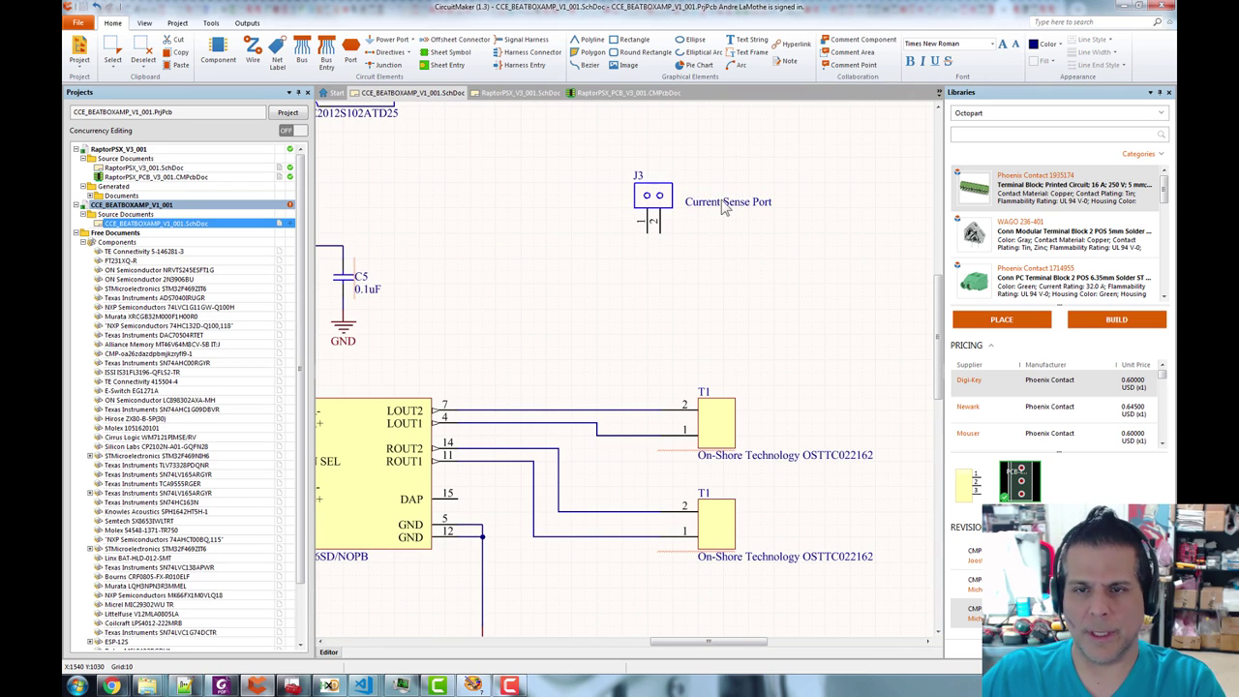
{"action": "double_click", "coordinate": [722, 198]}
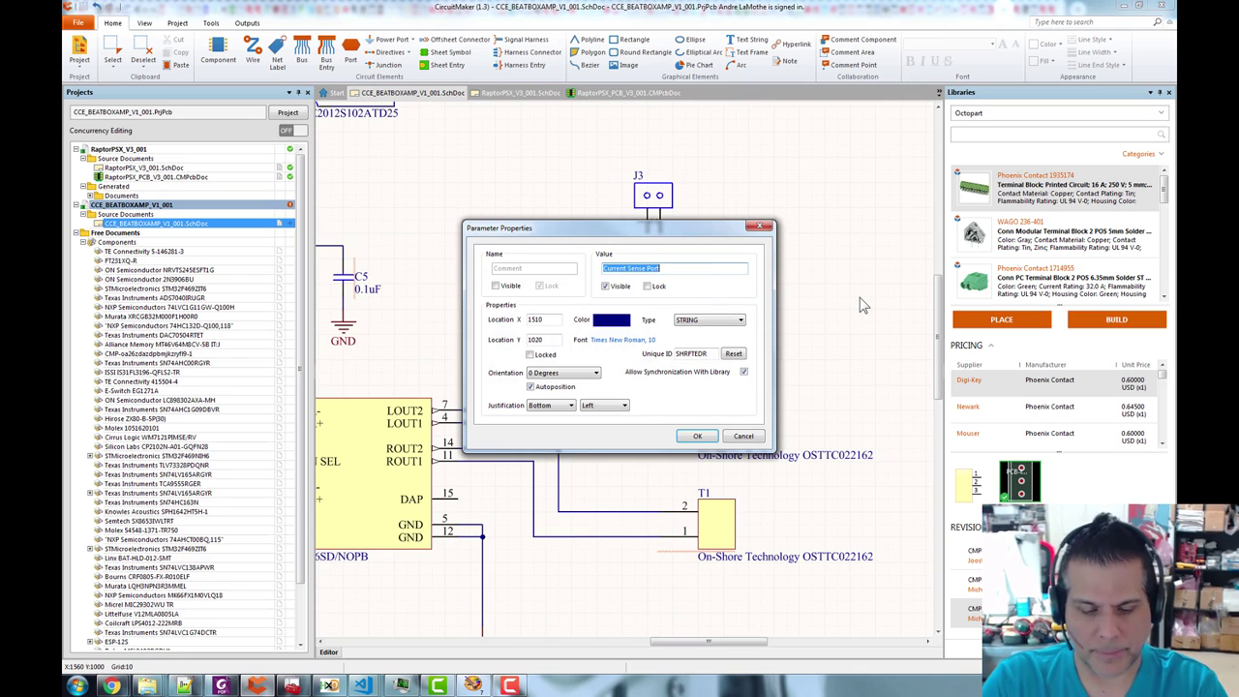
{"action": "type", "text": "2-Pin"}
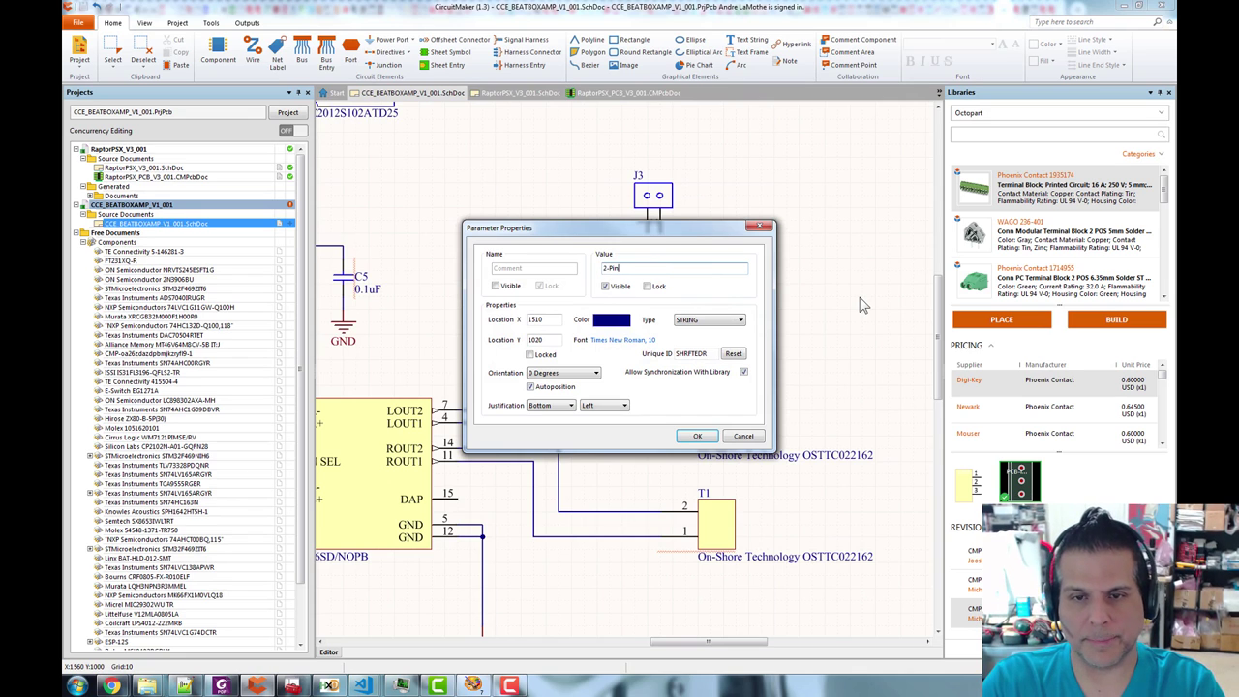
{"action": "type", "text": " HDR"}
{"action": "key", "text": "Return"}
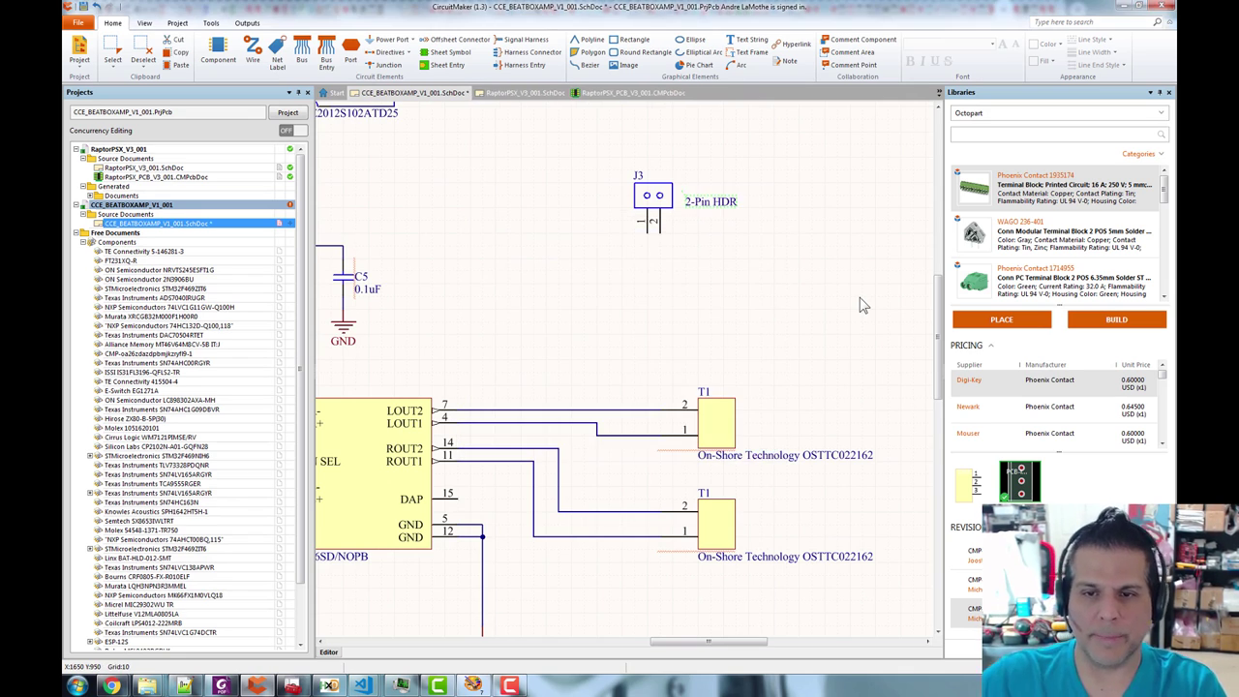
- Move header J3 down just above the left output wires and connect its pin 1 to LOUT1 and pin 2 to LOUT2
{"action": "left_click_drag", "start_coordinate": [664, 237], "coordinate": [658, 389]}
{"action": "key", "text": "ctrl+w"}
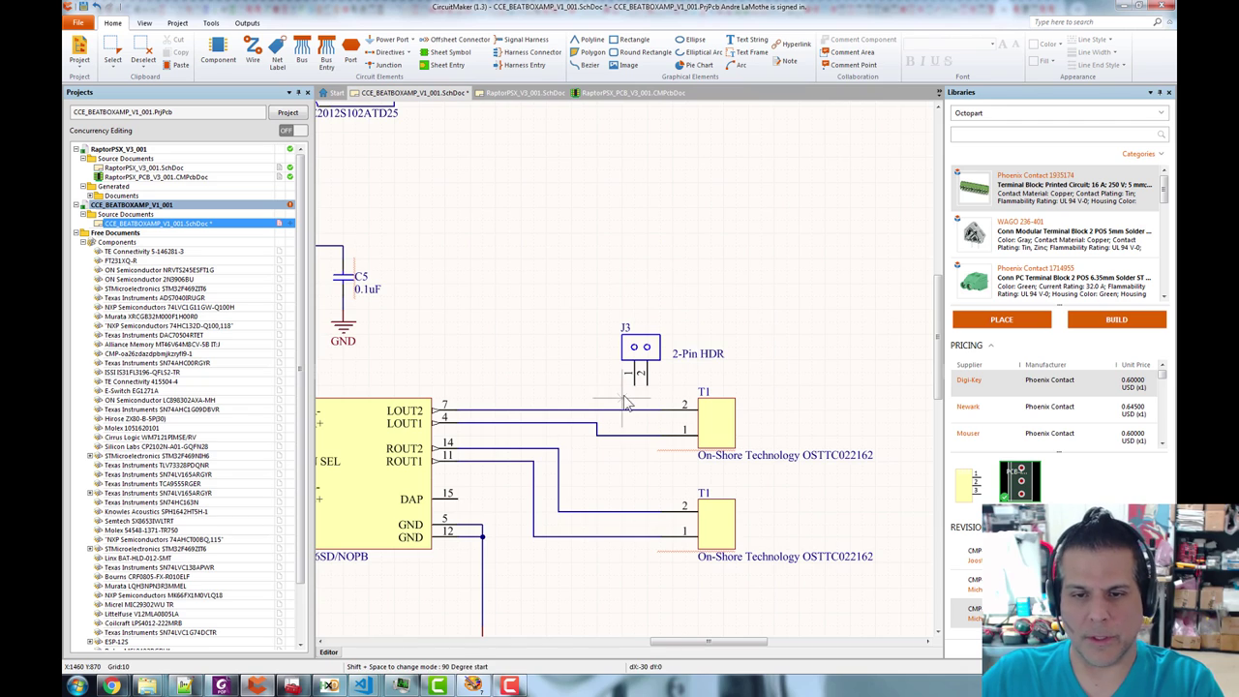
{"action": "key", "text": "Escape"}
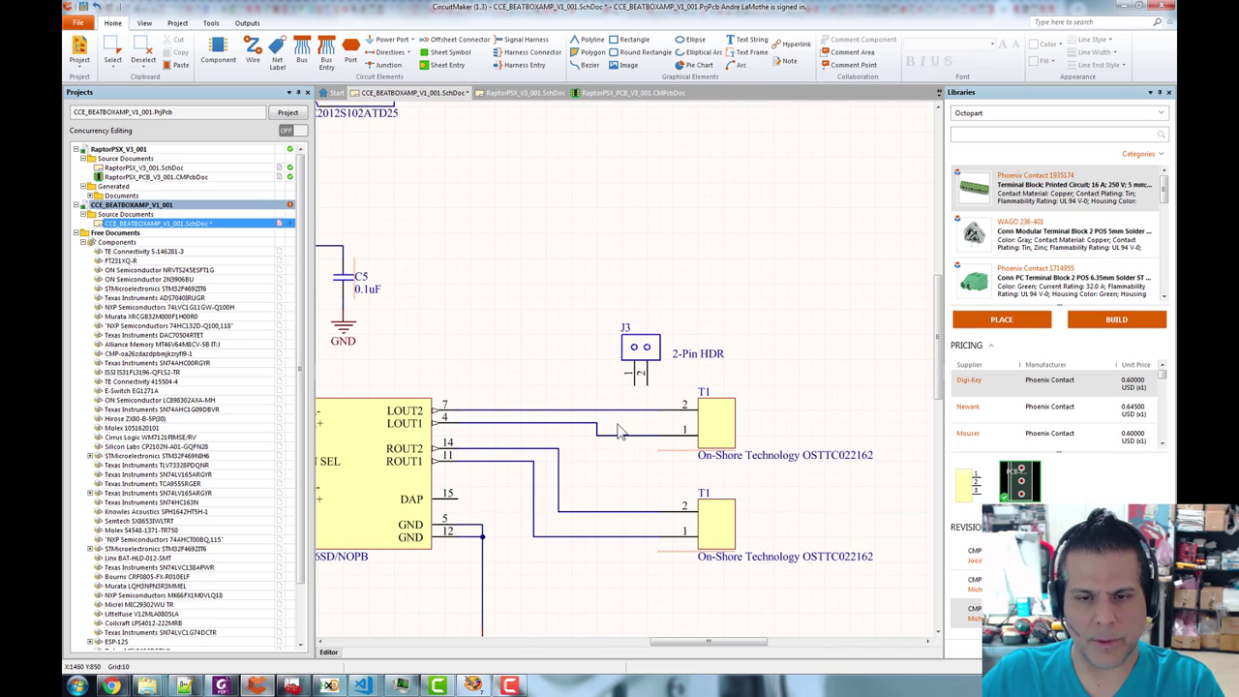
{"action": "key", "text": "ctrl+w"}
{"action": "left_click", "coordinate": [634, 385]}
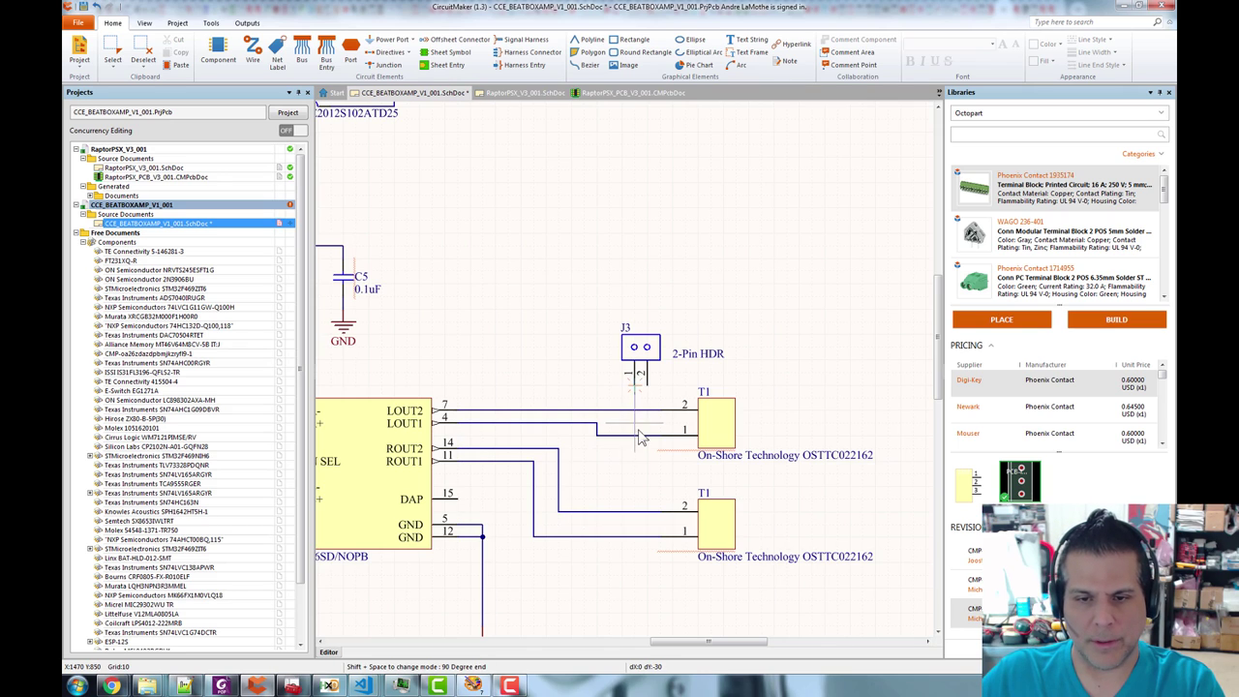
{"action": "left_click", "coordinate": [636, 434]}
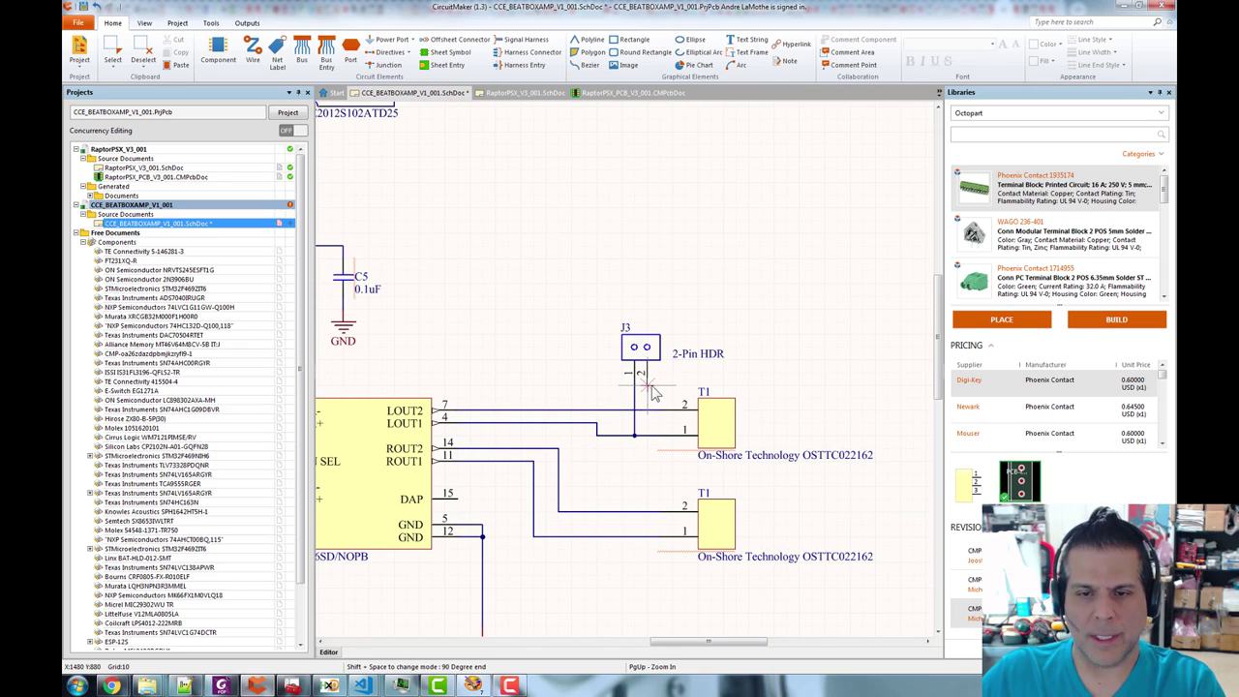
{"action": "left_click", "coordinate": [648, 410]}
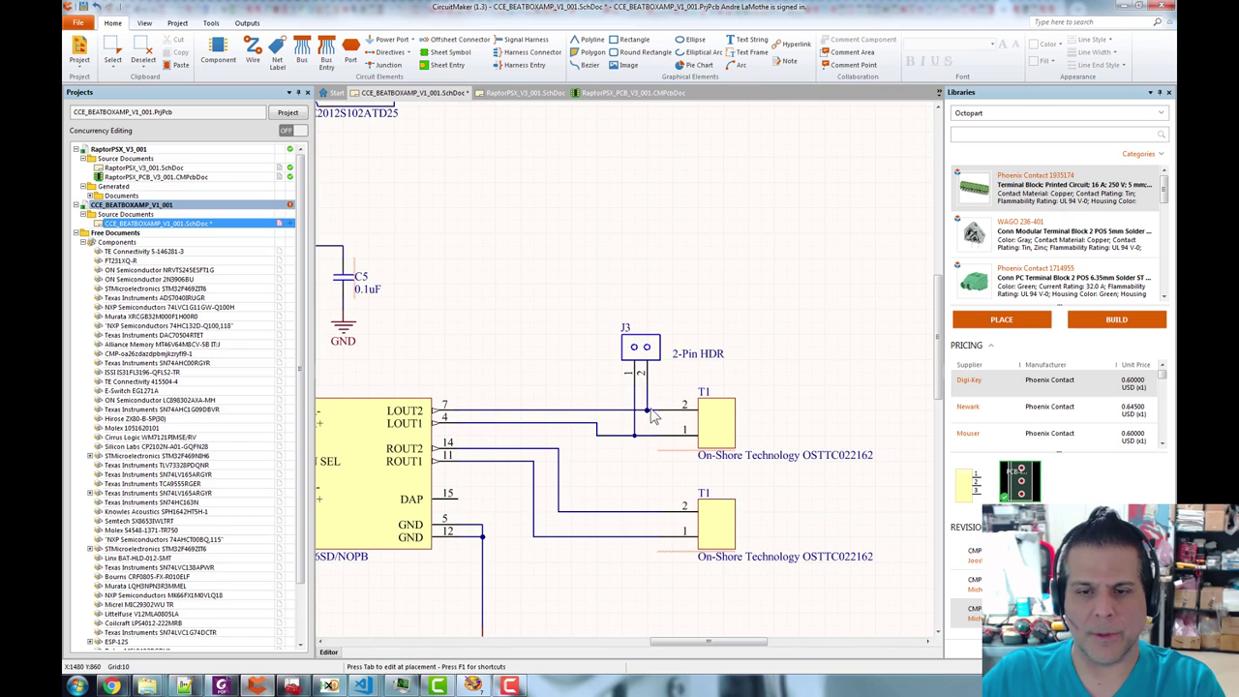
{"action": "right_click", "coordinate": [482, 473]}
{"action": "left_click", "coordinate": [639, 350]}
{"action": "left_click", "coordinate": [742, 308]}
{"action": "key", "text": "ctrl+v"}
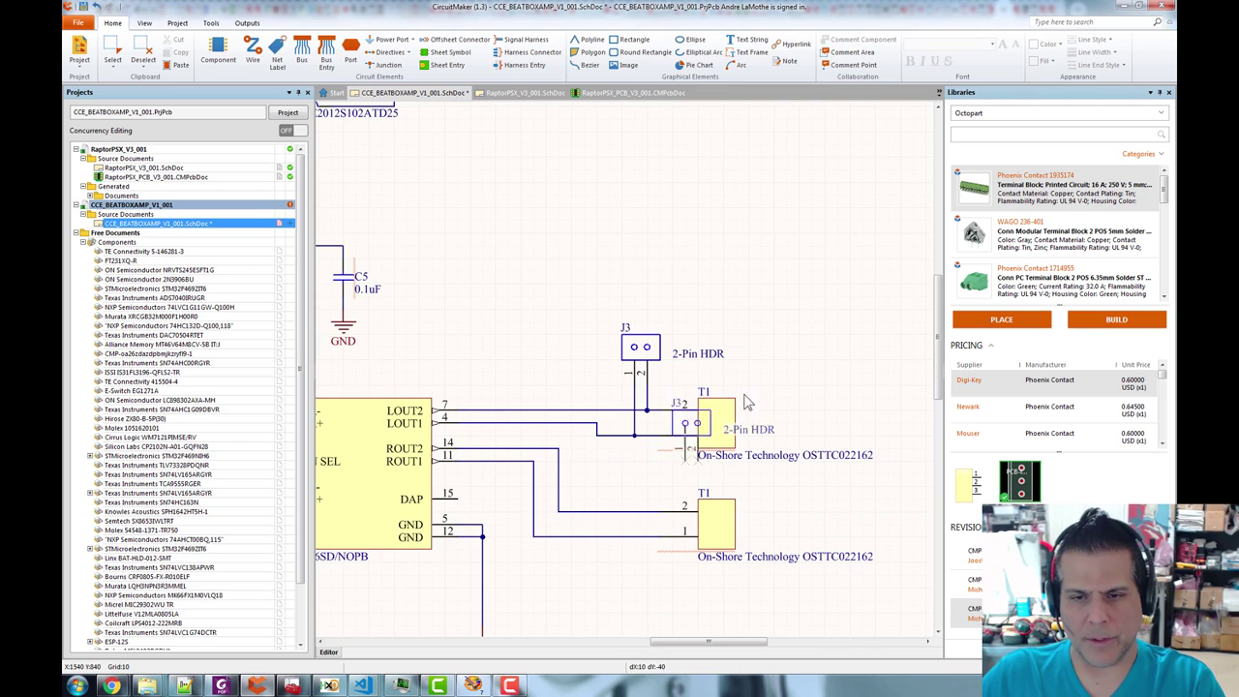
{"action": "key", "text": "Escape"}
- Move the lower terminal block and its attached wires down to make room for a header above it
{"action": "left_click_drag", "start_coordinate": [633, 472], "coordinate": [891, 592]}
{"action": "left_click_drag", "start_coordinate": [715, 519], "coordinate": [662, 577]}
{"action": "left_click", "coordinate": [775, 357]}
{"action": "left_click_drag", "start_coordinate": [796, 356], "coordinate": [800, 290]}
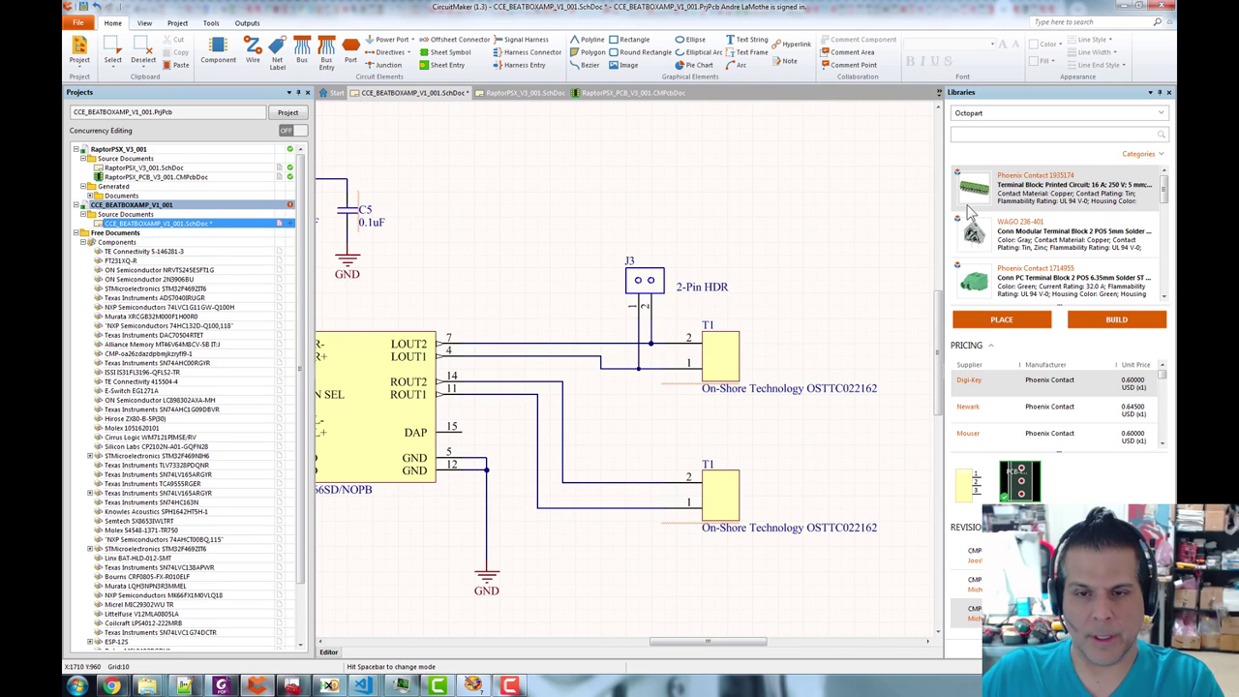
- Copy the two-pin header J3 and paste it above the wires of the lower terminal block
{"action": "left_click", "coordinate": [662, 283]}
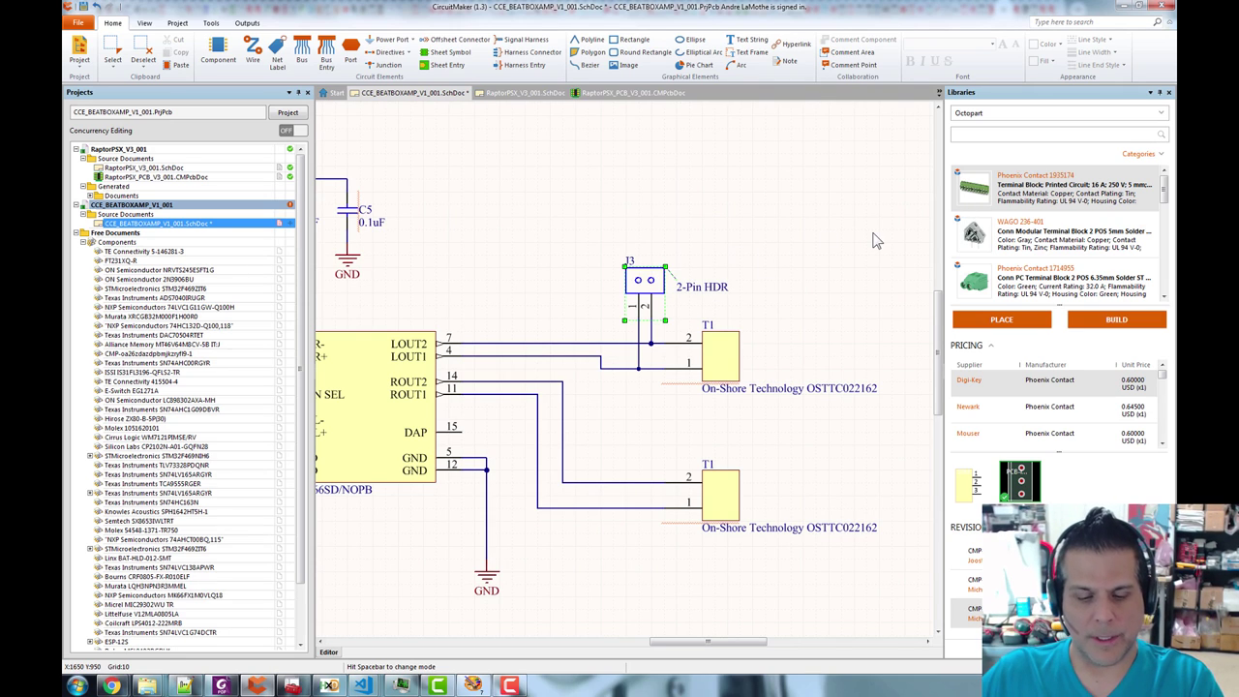
{"action": "key", "text": "ctrl+v"}
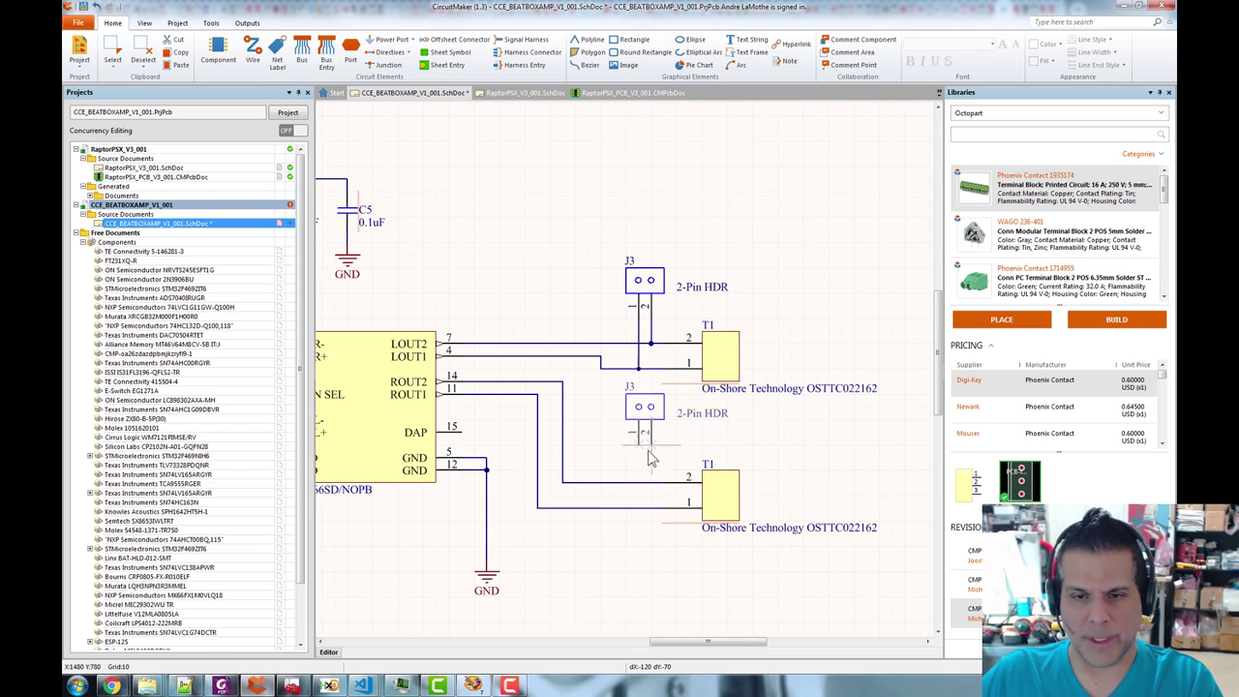
{"action": "left_click", "coordinate": [657, 471]}
- Wire the lower header's pin 1 to the ROUT1 line and pin 2 to the ROUT2 line, and save the schematic
{"action": "key", "text": "ctrl+w"}
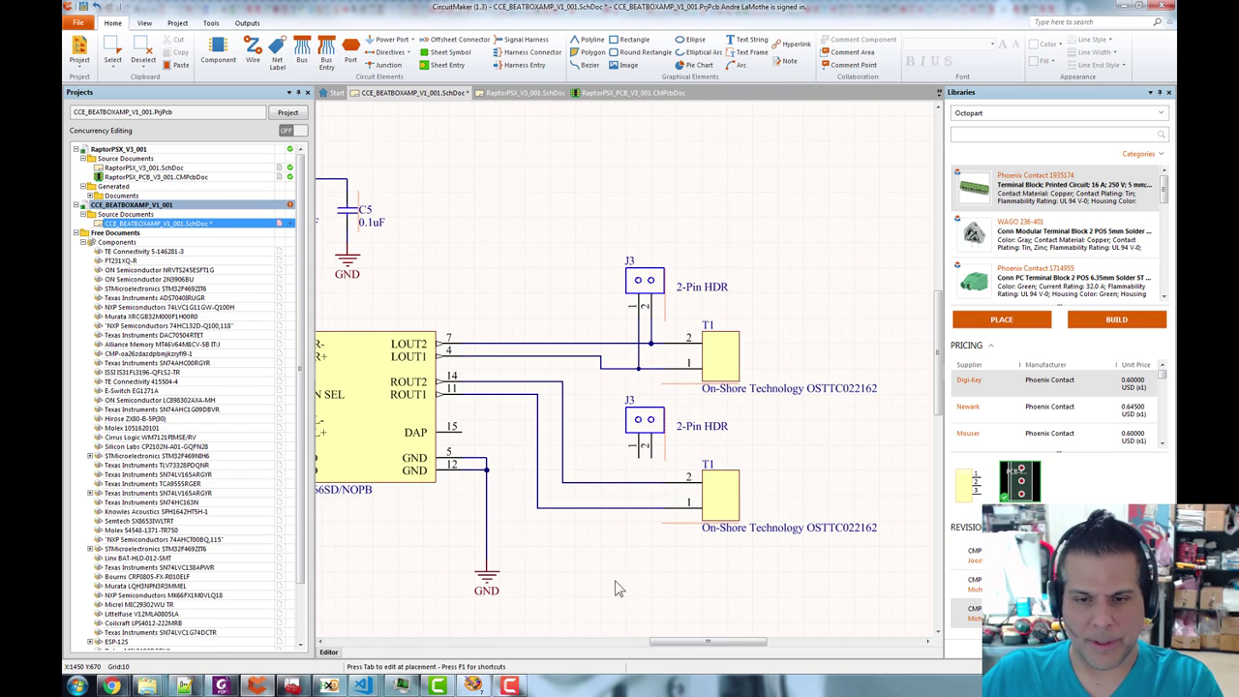
{"action": "left_click", "coordinate": [639, 458]}
{"action": "left_click", "coordinate": [639, 508]}
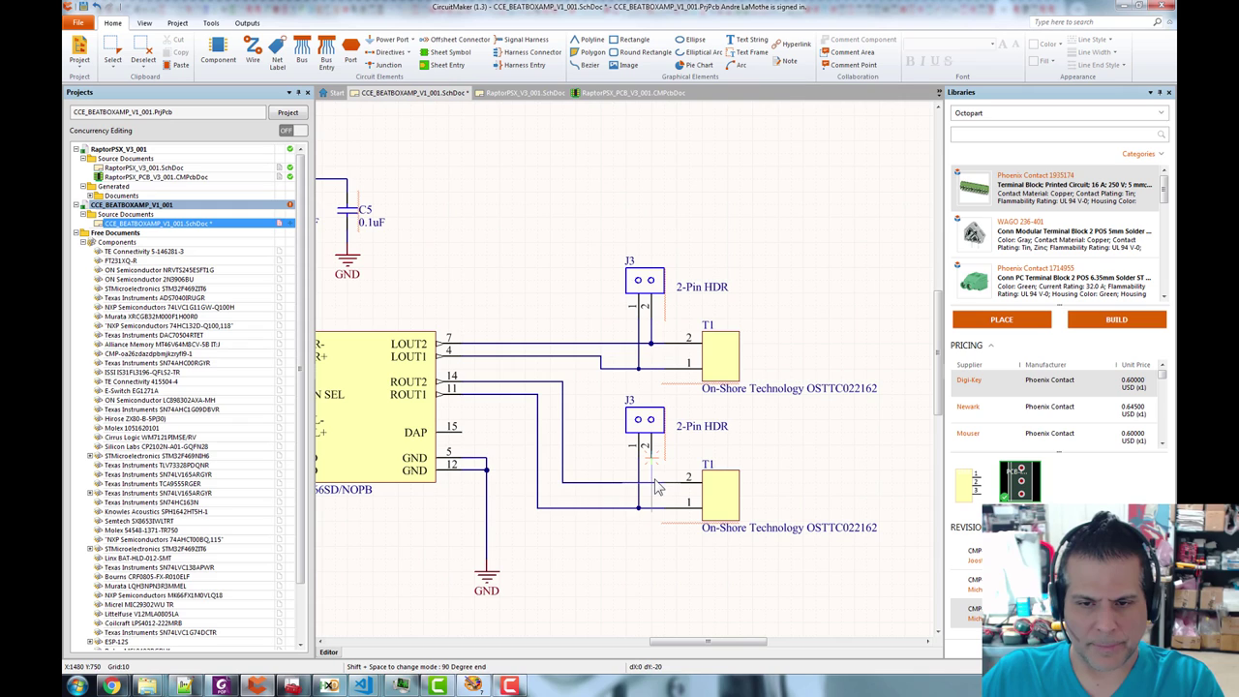
{"action": "left_click", "coordinate": [653, 483]}
{"action": "right_click", "coordinate": [629, 597]}
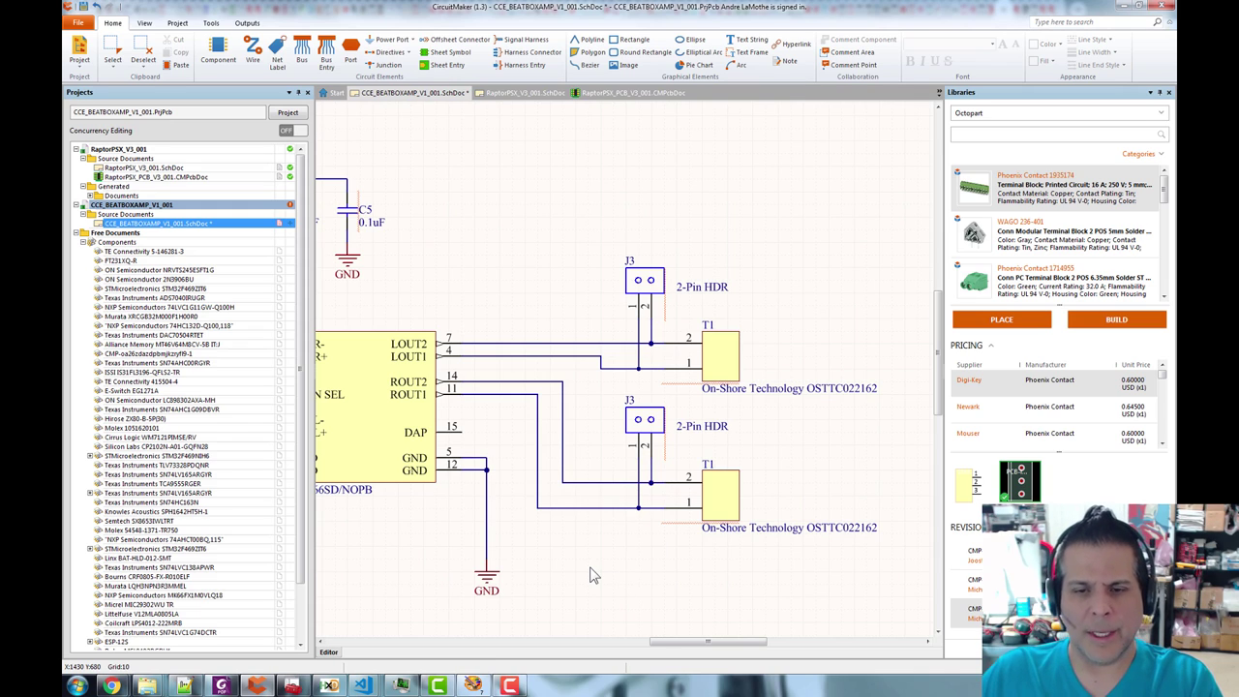
{"action": "key", "text": "ctrl+s"}
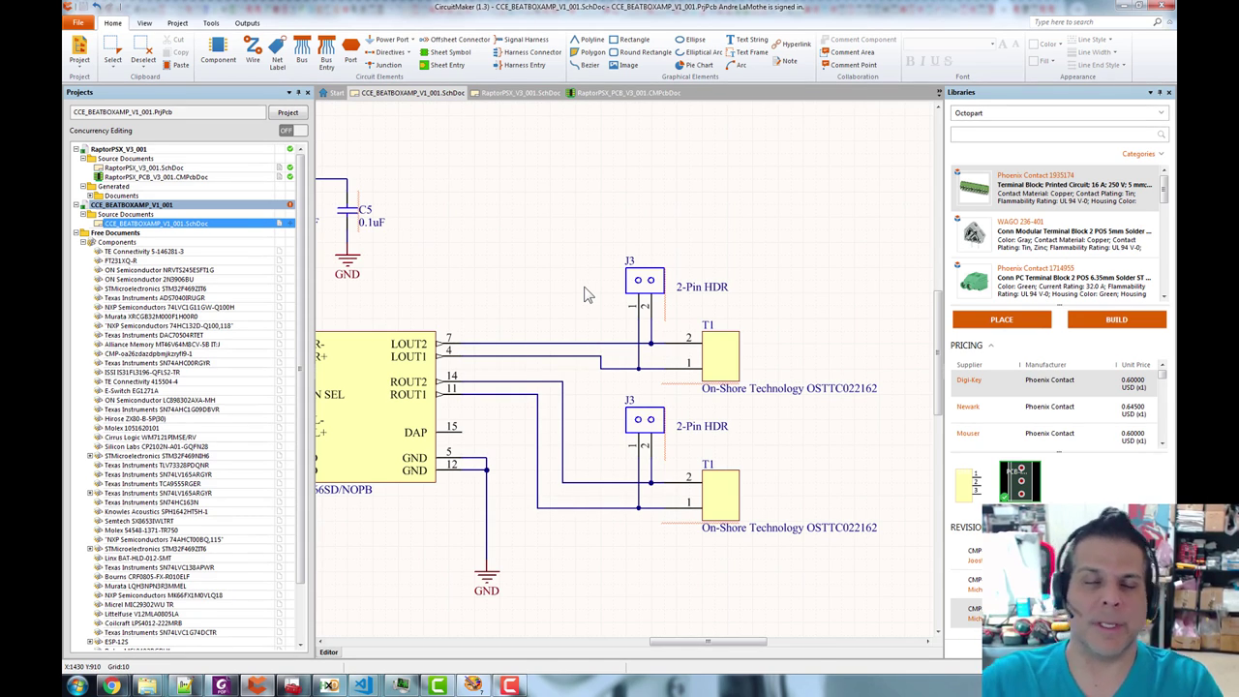
- Set the comment text of the upper two-pin header to "Audio Out Left"
{"action": "left_click_drag", "start_coordinate": [605, 203], "coordinate": [651, 194]}
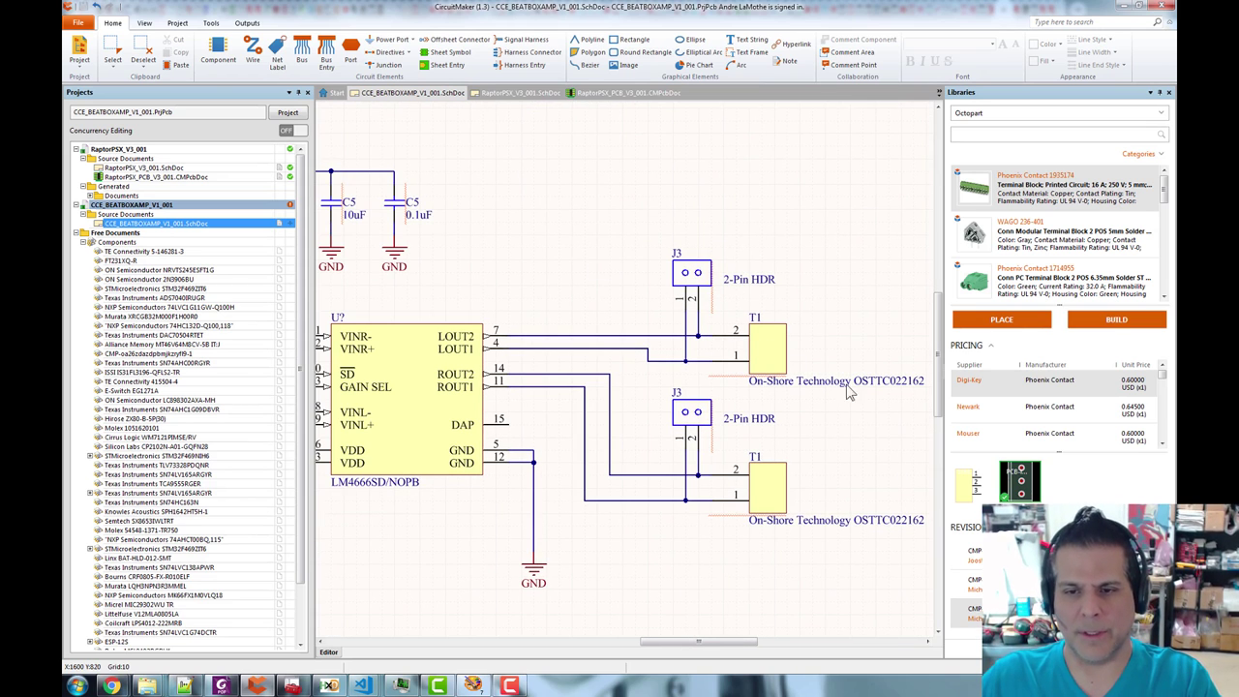
{"action": "left_click_drag", "start_coordinate": [882, 305], "coordinate": [818, 290]}
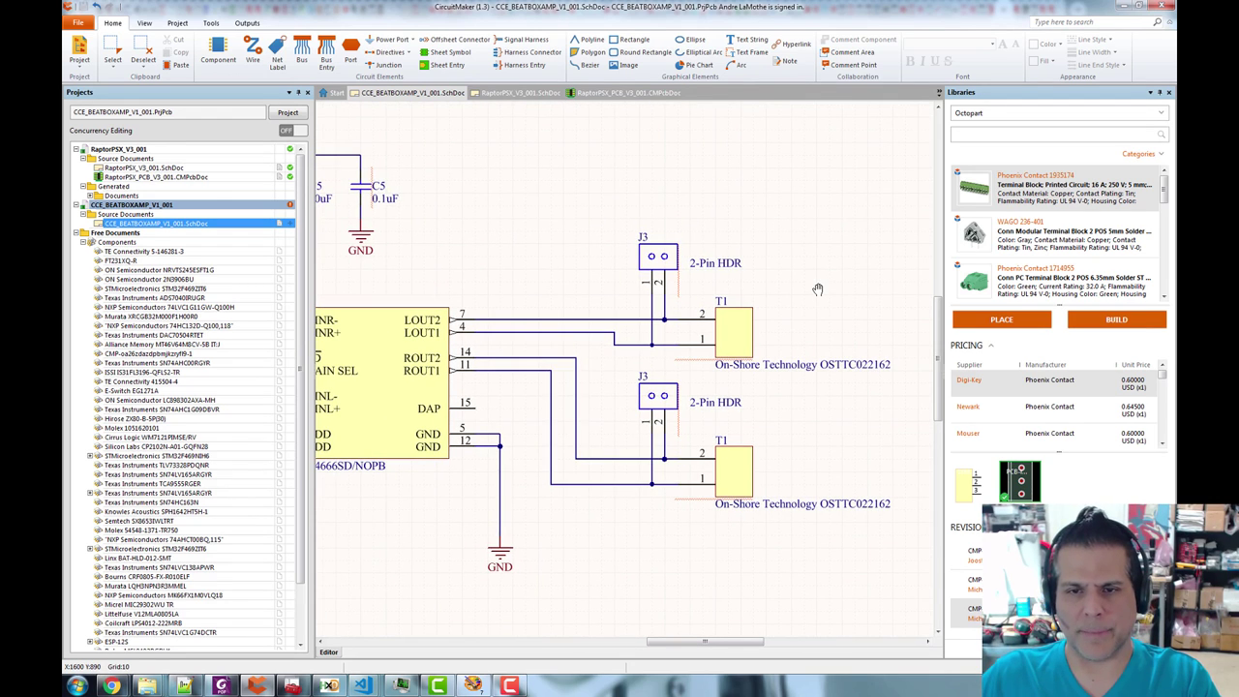
{"action": "double_click", "coordinate": [721, 272]}
{"action": "type", "text": "Audio Out"}
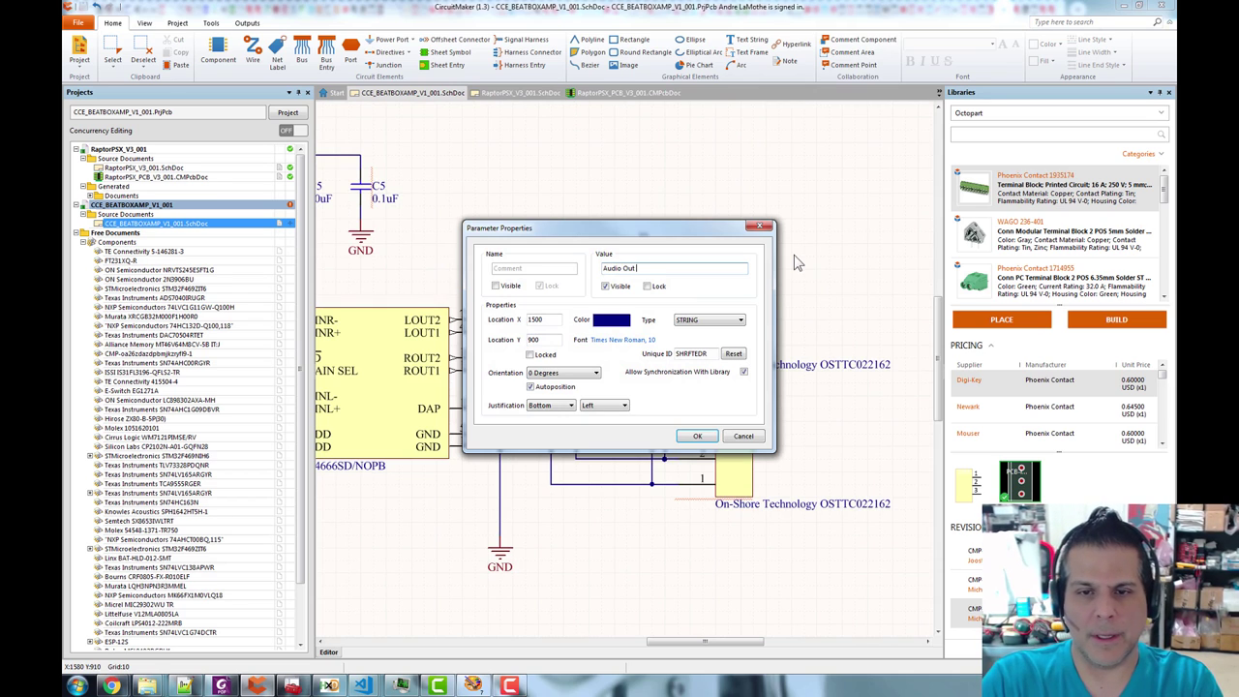
{"action": "type", "text": " Lef"}
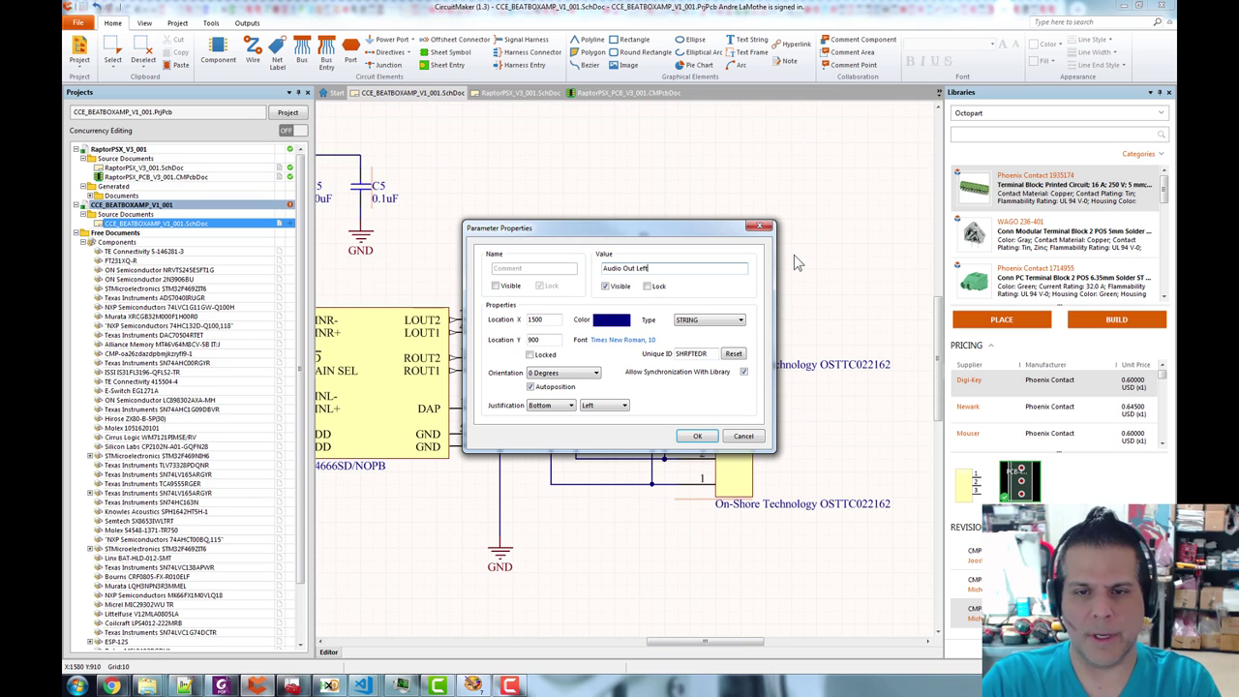
{"action": "type", "text": "t"}
{"action": "key", "text": "Return"}
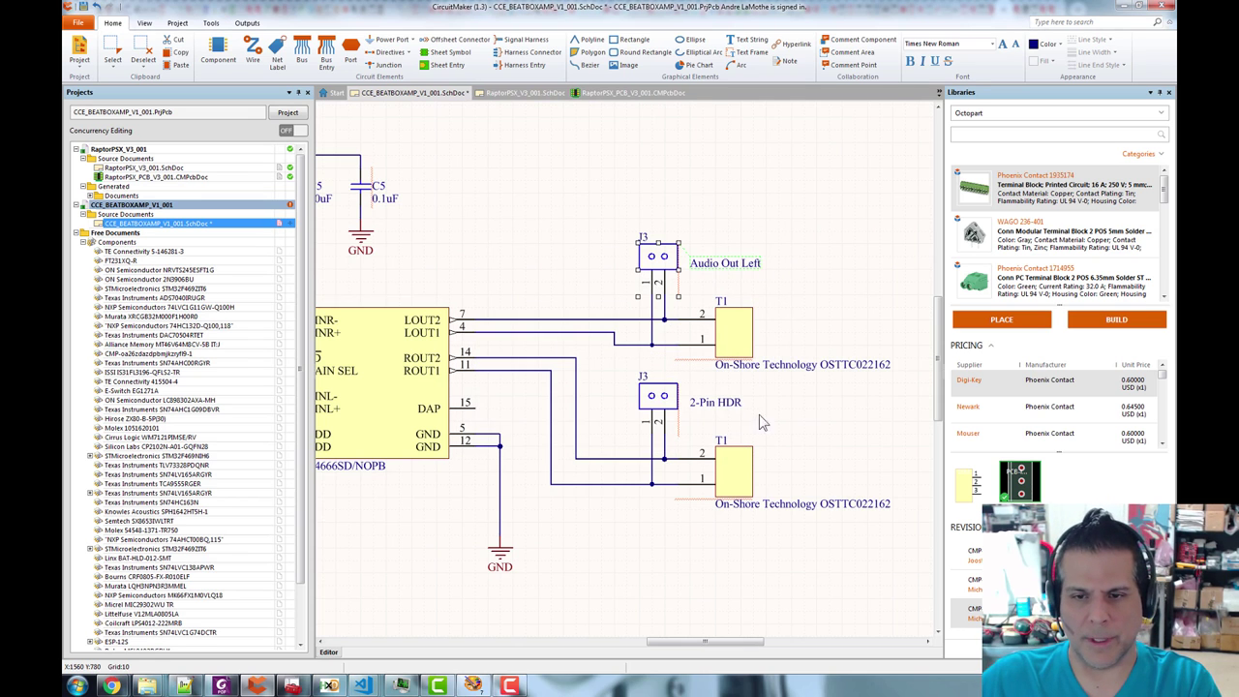
- Set the comment text of the lower two-pin header to "Audio Out Right"
{"action": "double_click", "coordinate": [716, 403]}
{"action": "type", "text": "Audio"}
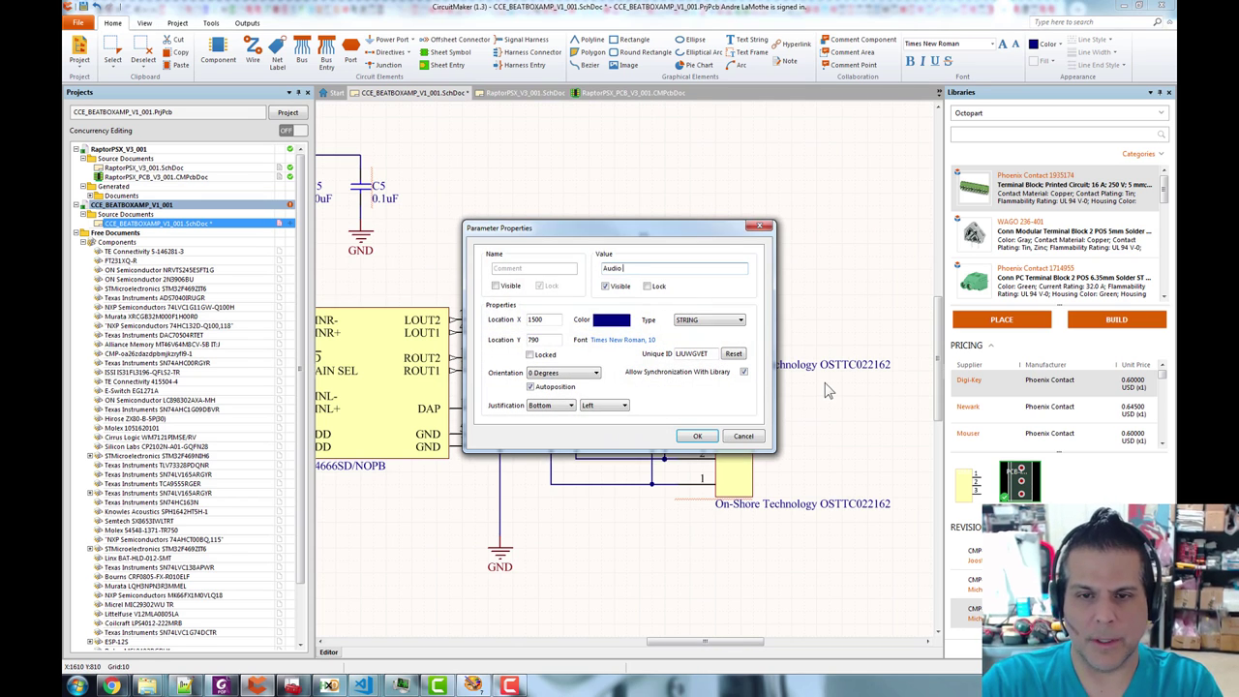
{"action": "type", "text": " Out Left"}
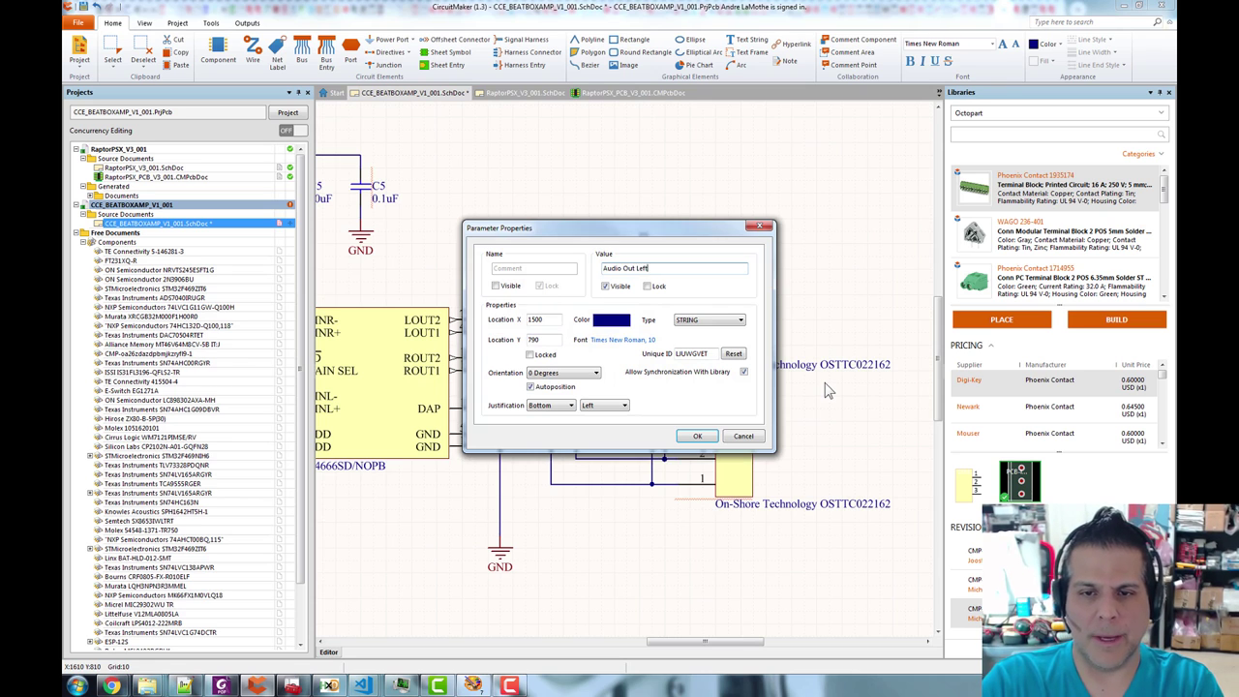
{"action": "key", "text": "Return"}
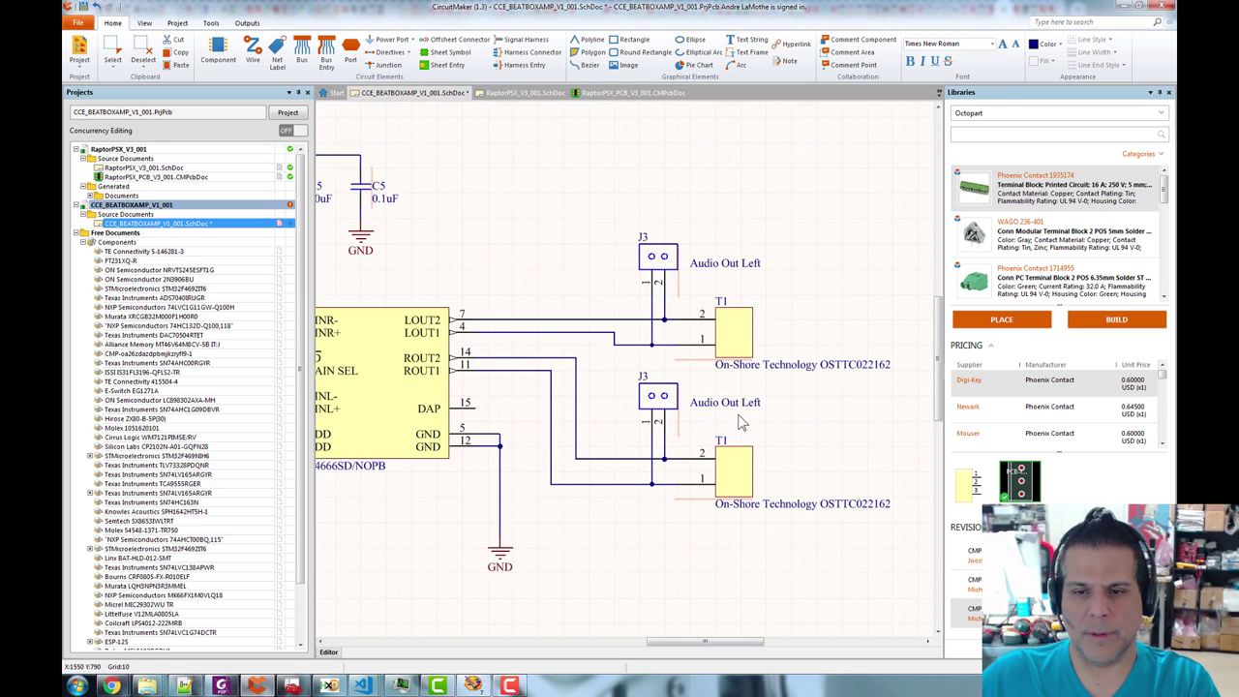
{"action": "double_click", "coordinate": [741, 408]}
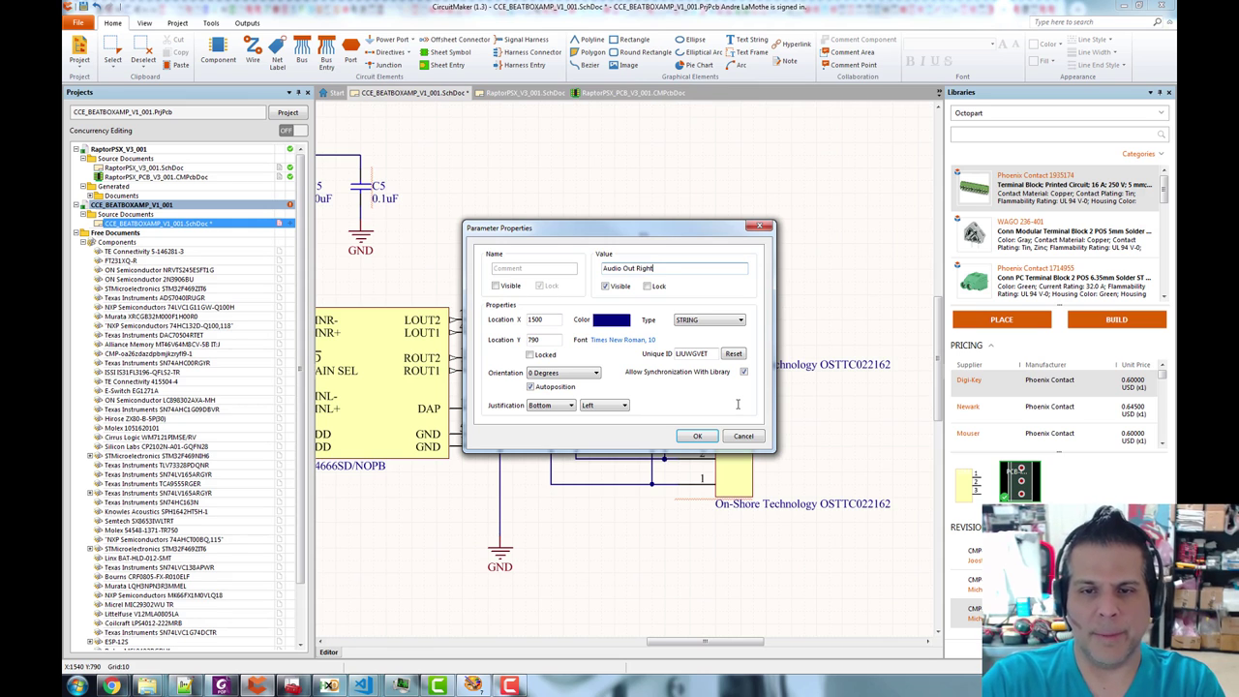
{"action": "type", "text": "Right"}
{"action": "key", "text": "Return"}
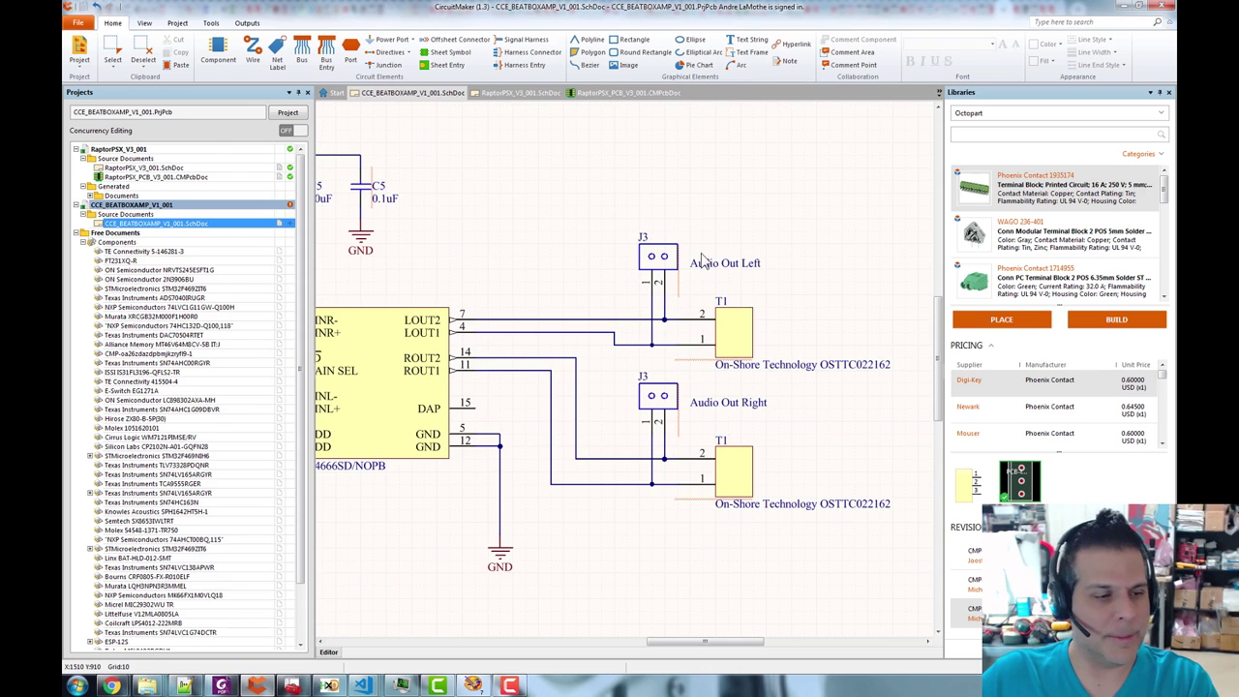
- Inspect the comment parameter and component properties of the upper On-Shore Technology terminal block
{"action": "left_click_drag", "start_coordinate": [773, 220], "coordinate": [764, 199]}
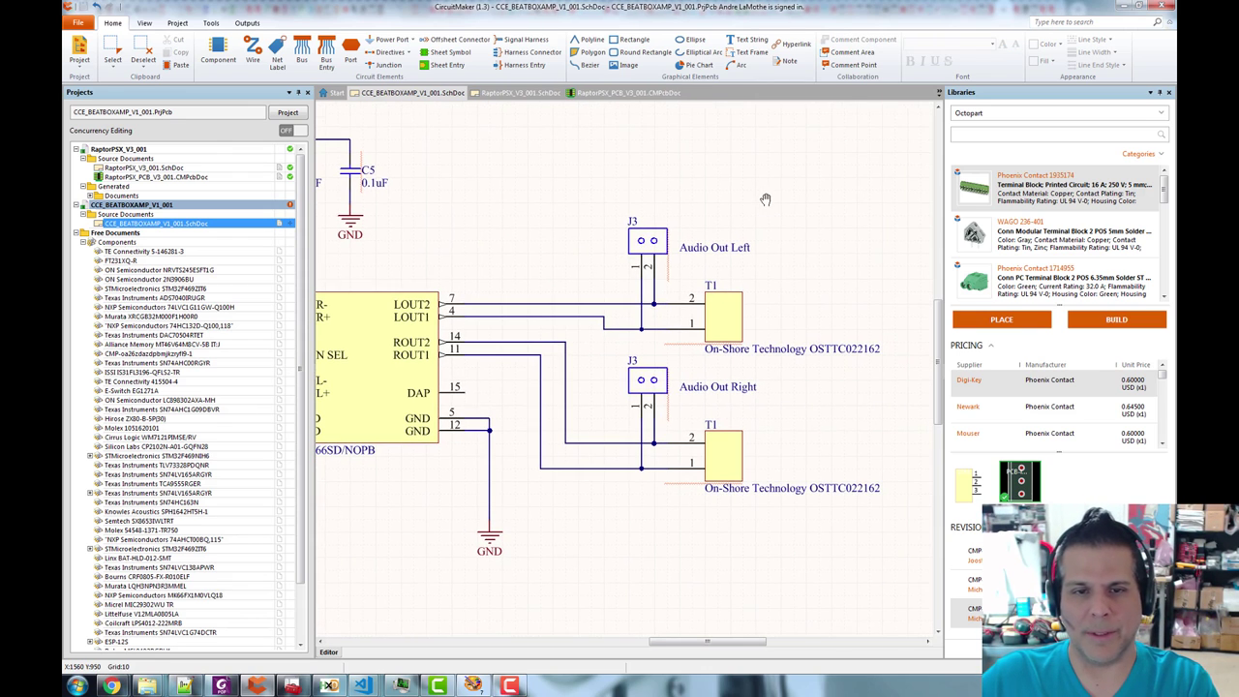
{"action": "left_click_drag", "start_coordinate": [799, 311], "coordinate": [784, 349]}
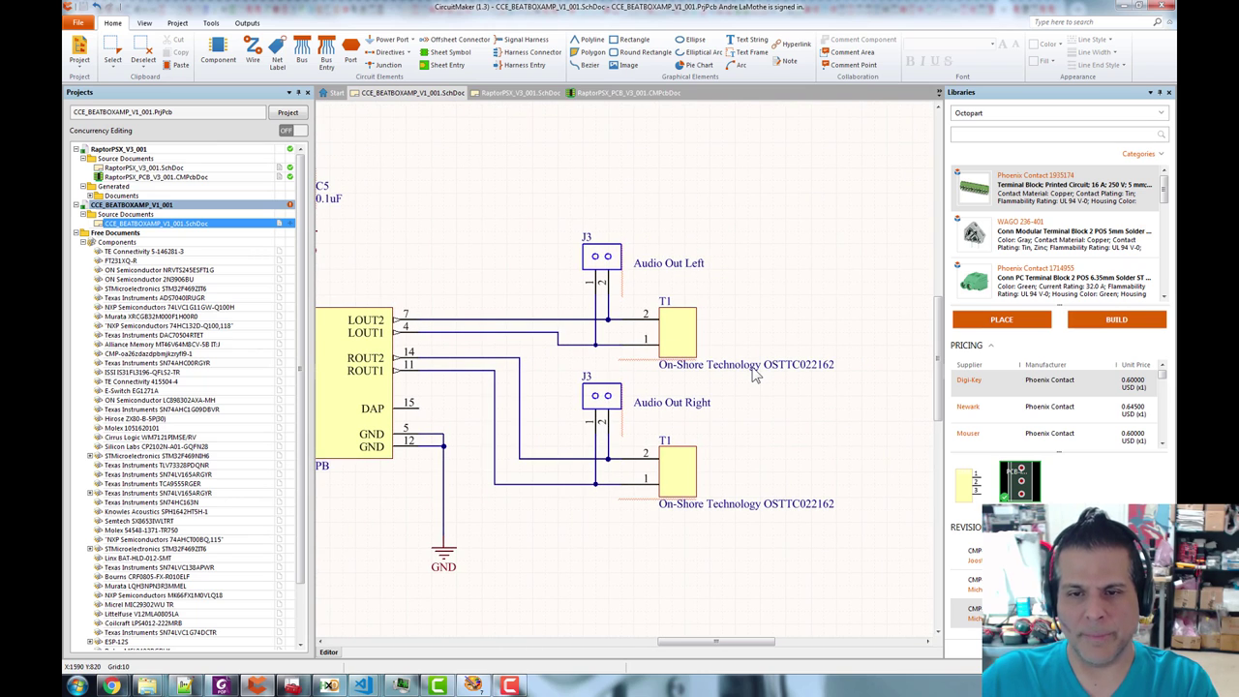
{"action": "double_click", "coordinate": [753, 369]}
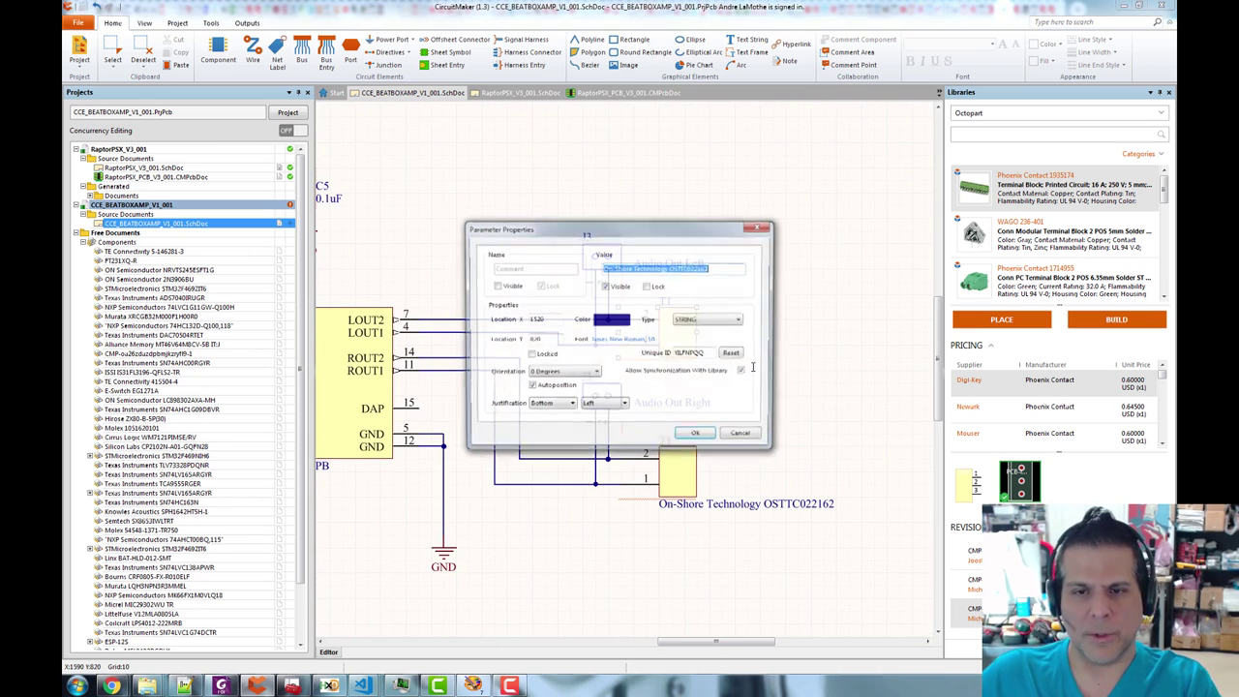
{"action": "left_click", "coordinate": [796, 236]}
{"action": "left_click", "coordinate": [679, 326]}
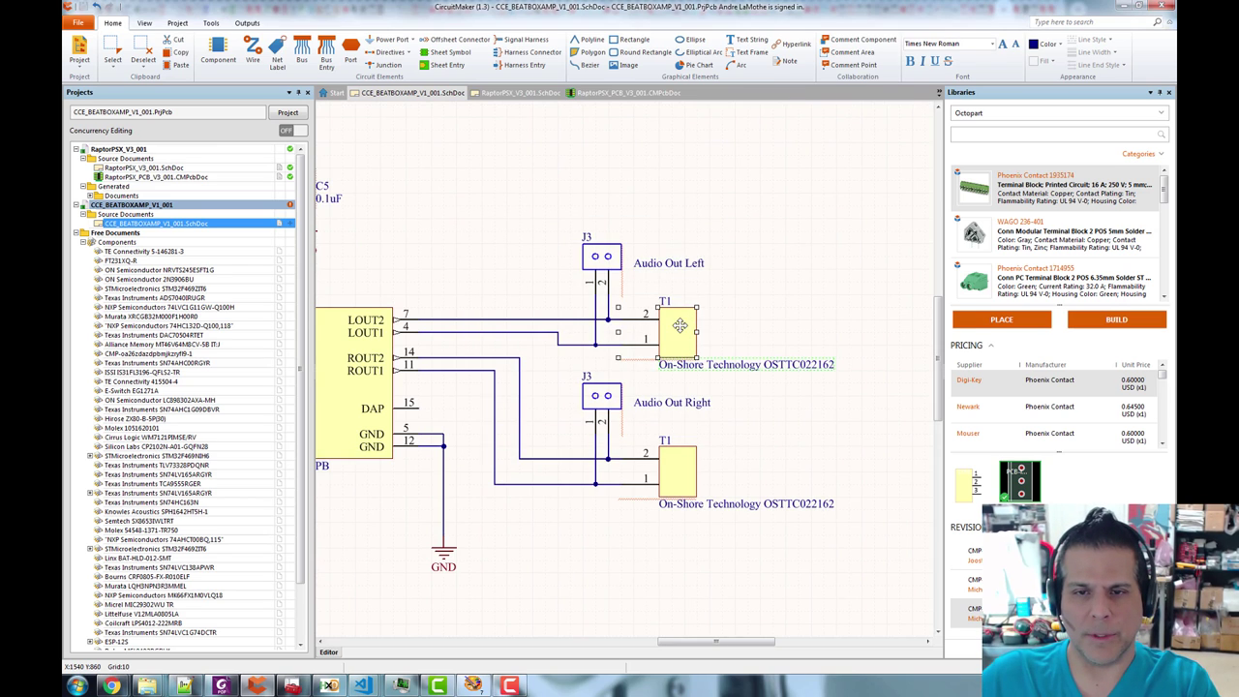
{"action": "double_click", "coordinate": [680, 327]}
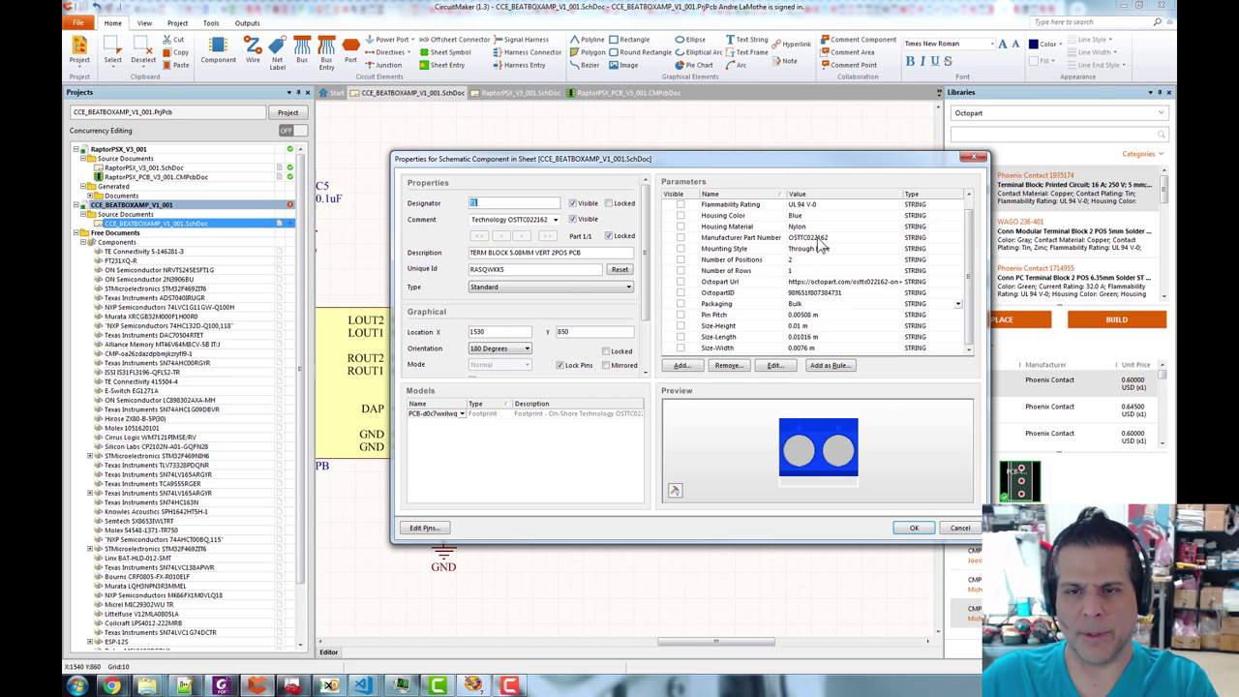
{"action": "key", "text": "Escape"}
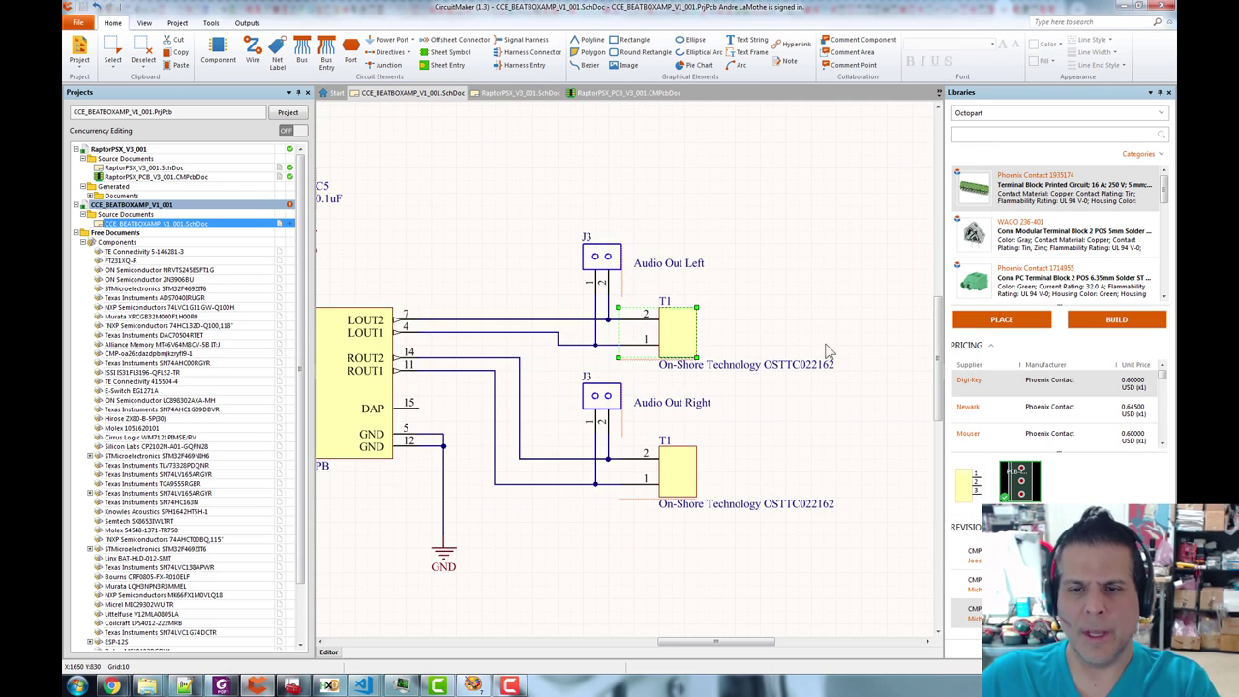
{"action": "left_click", "coordinate": [772, 371]}
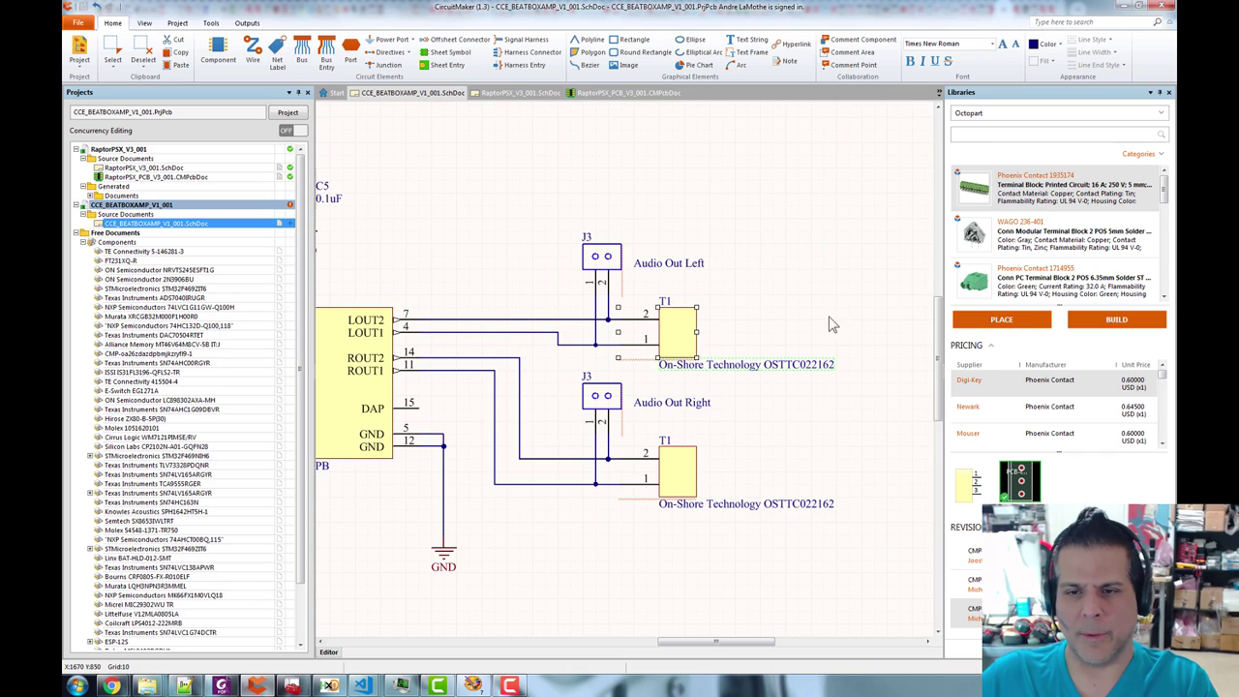
{"action": "left_click", "coordinate": [896, 300]}
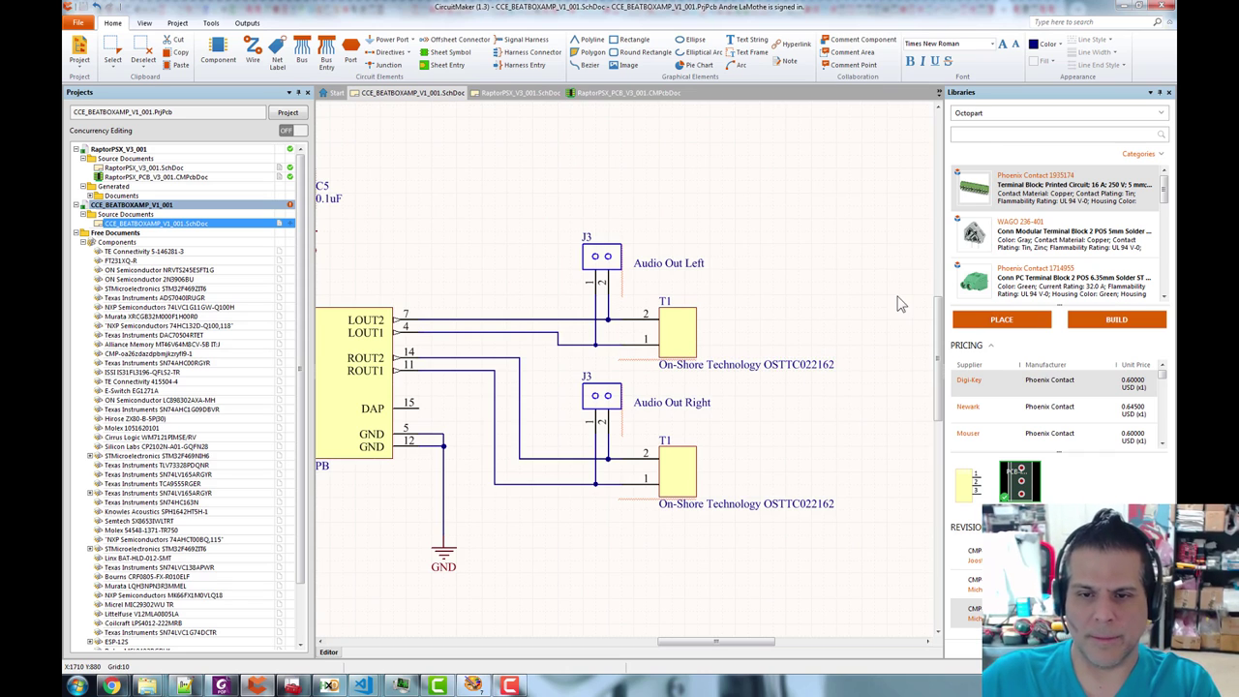
- Inspect the component properties of the "Audio Out Left" header and rotate its 3D footprint preview
{"action": "left_click", "coordinate": [762, 370]}
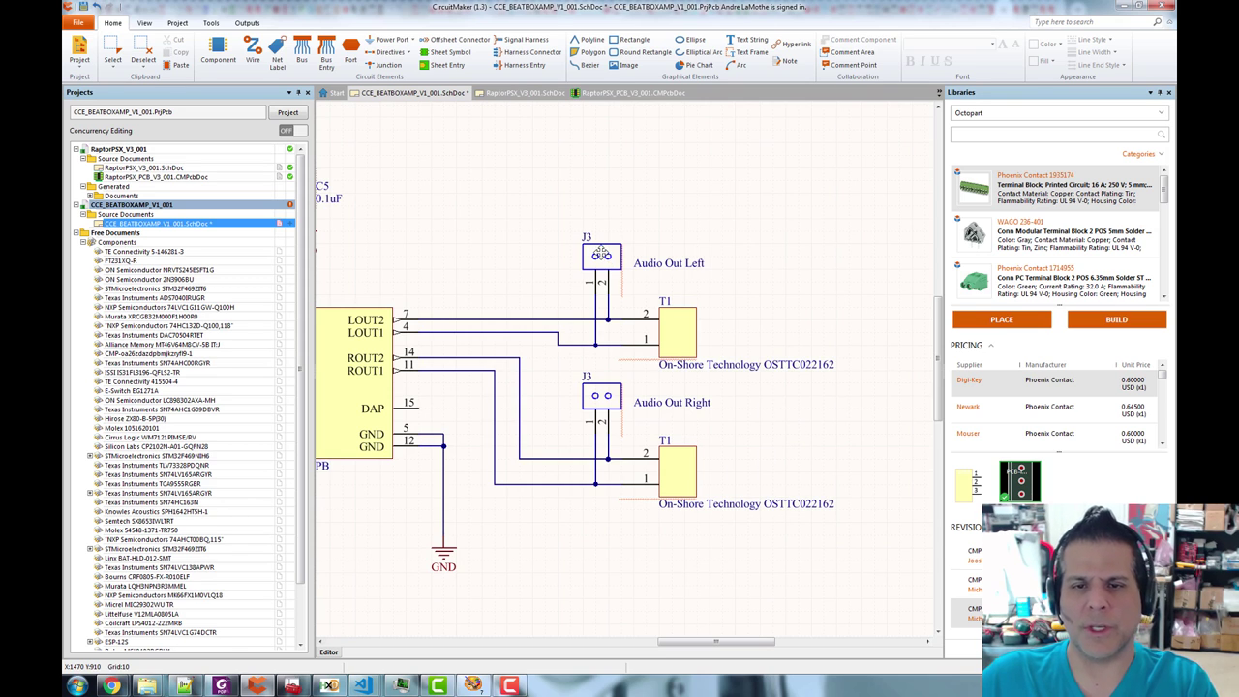
{"action": "double_click", "coordinate": [601, 253]}
{"action": "left_click_drag", "start_coordinate": [816, 458], "coordinate": [832, 420]}
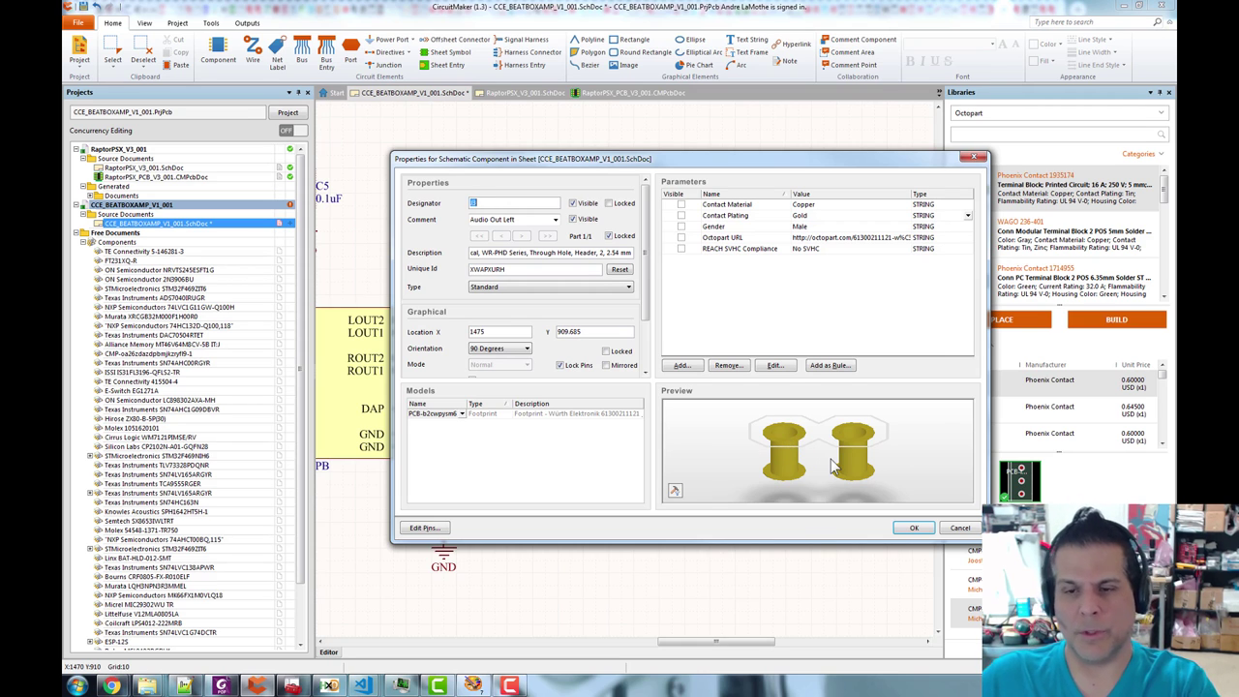
{"action": "key", "text": "Escape"}
{"action": "left_click", "coordinate": [572, 264]}
- Switch to the browser with the LM4666 datasheet and examine the single-ended input circuit with low gain selection
{"action": "scroll", "coordinate": [571, 269], "scroll_direction": "down", "scroll_amount": 2}
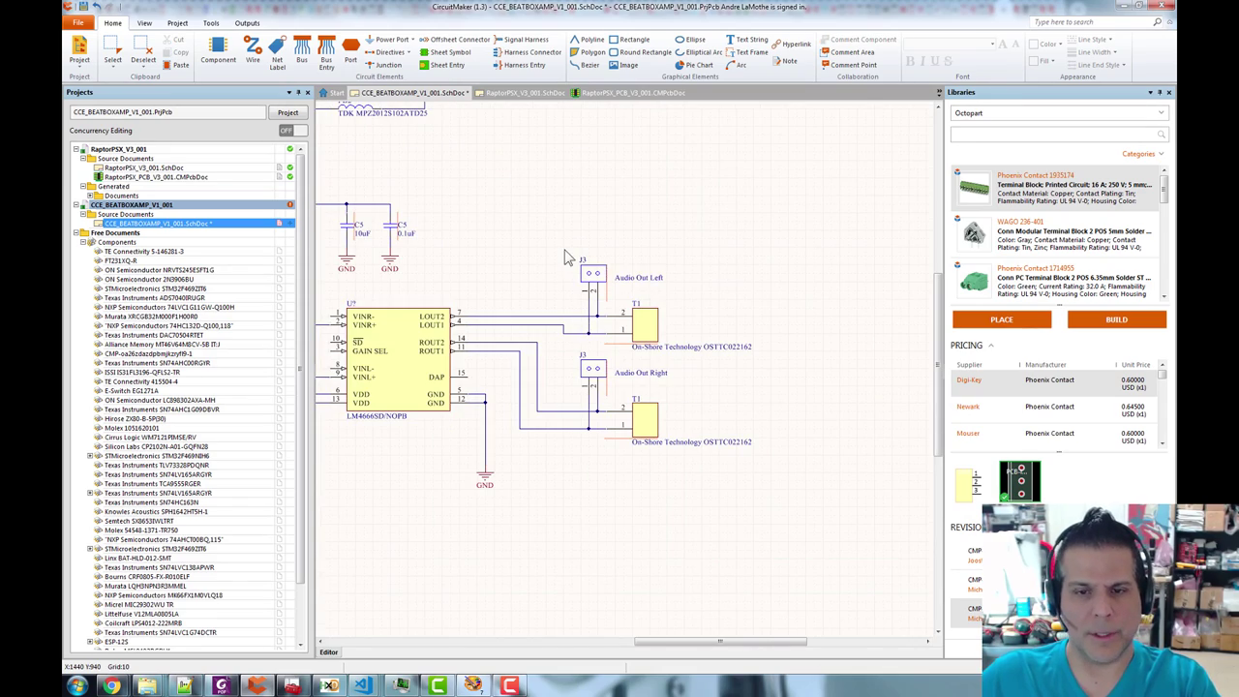
{"action": "left_click_drag", "start_coordinate": [513, 204], "coordinate": [705, 219]}
{"action": "key", "text": "alt+Tab"}
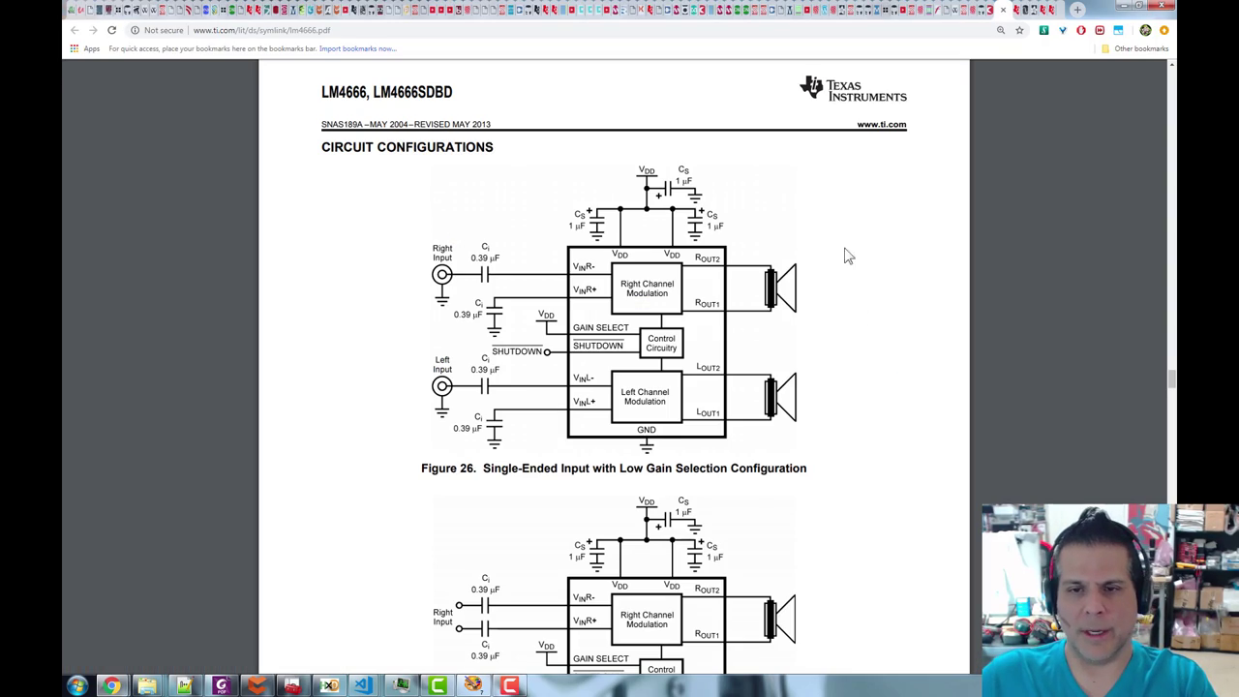
{"action": "key", "text": "alt+Tab"}
{"action": "key", "text": "alt+Tab"}
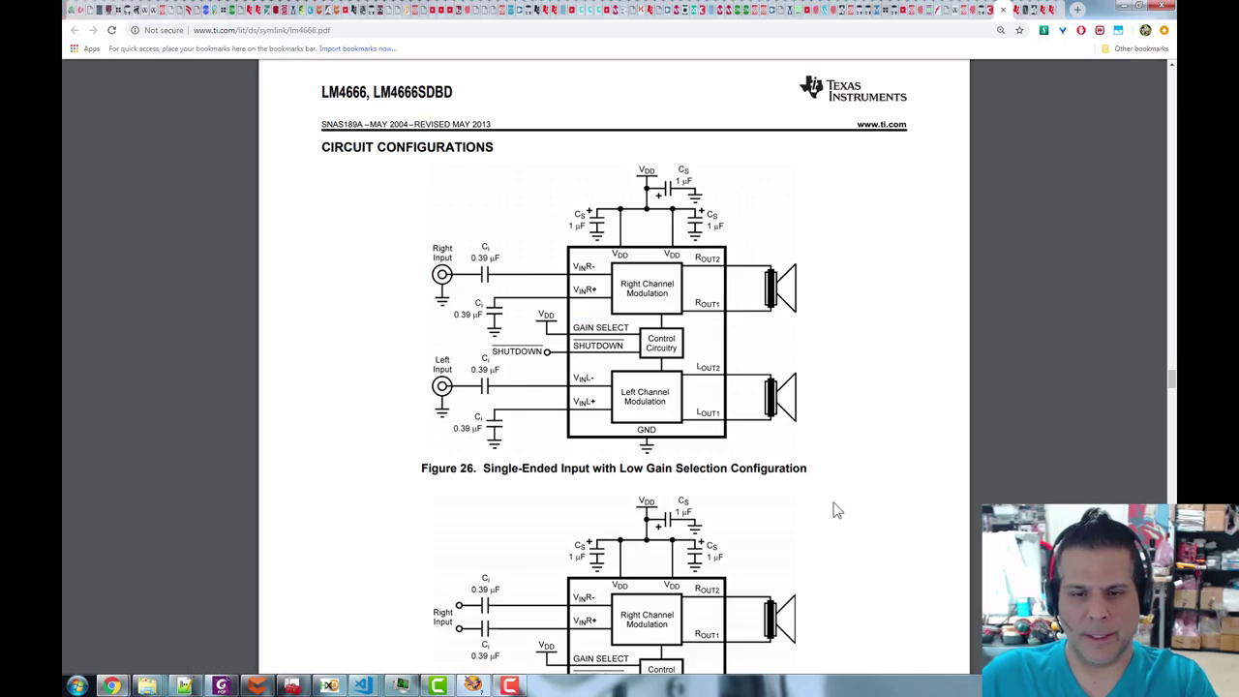
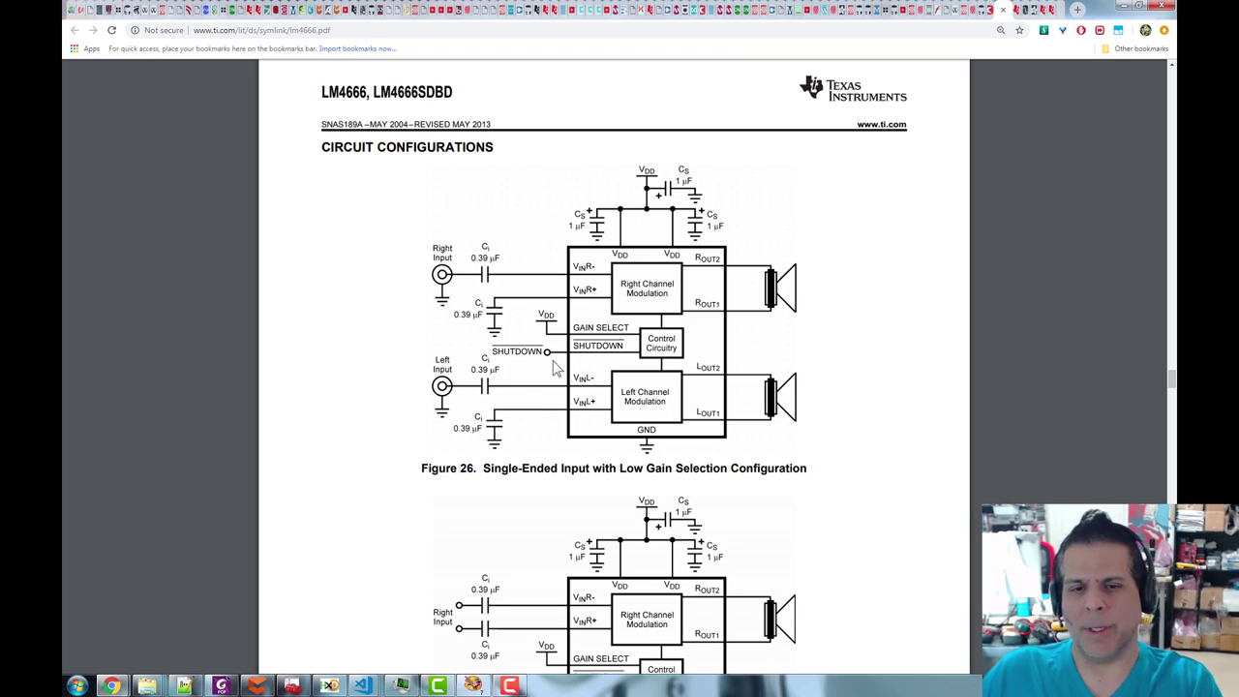
- Switch back to CircuitMaker, open RaptorPSX_V3_001.SchDoc and copy the Power In Good Indicator circuit with its VCC_IN and GND ports
{"action": "key", "text": "alt+Tab"}
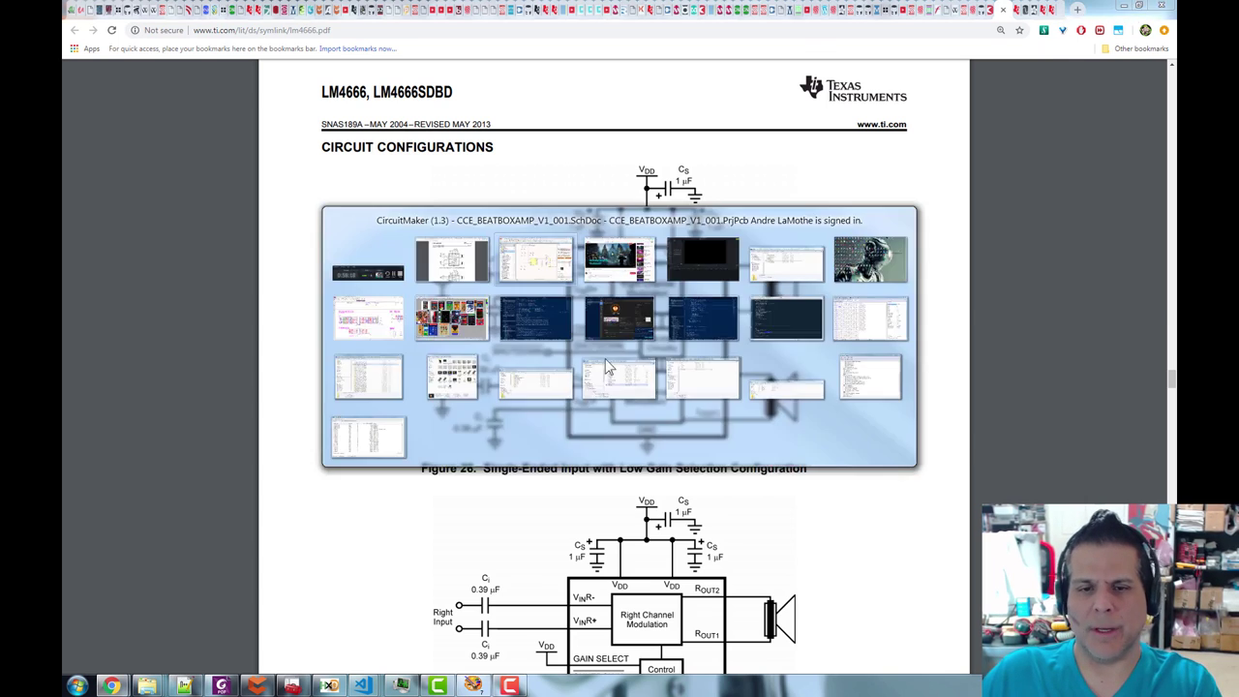
{"action": "double_click", "coordinate": [163, 179]}
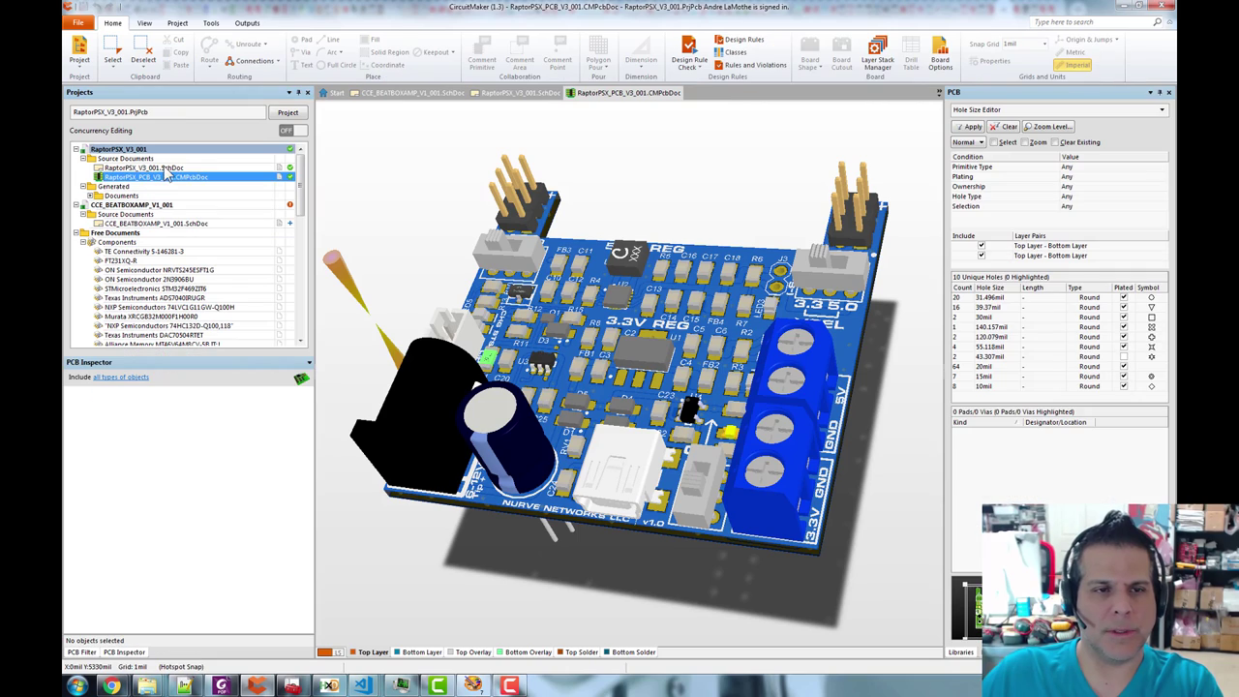
{"action": "left_click", "coordinate": [165, 168]}
{"action": "left_click", "coordinate": [631, 262]}
{"action": "left_click_drag", "start_coordinate": [549, 180], "coordinate": [832, 222]}
{"action": "left_click_drag", "start_coordinate": [562, 211], "coordinate": [816, 172]}
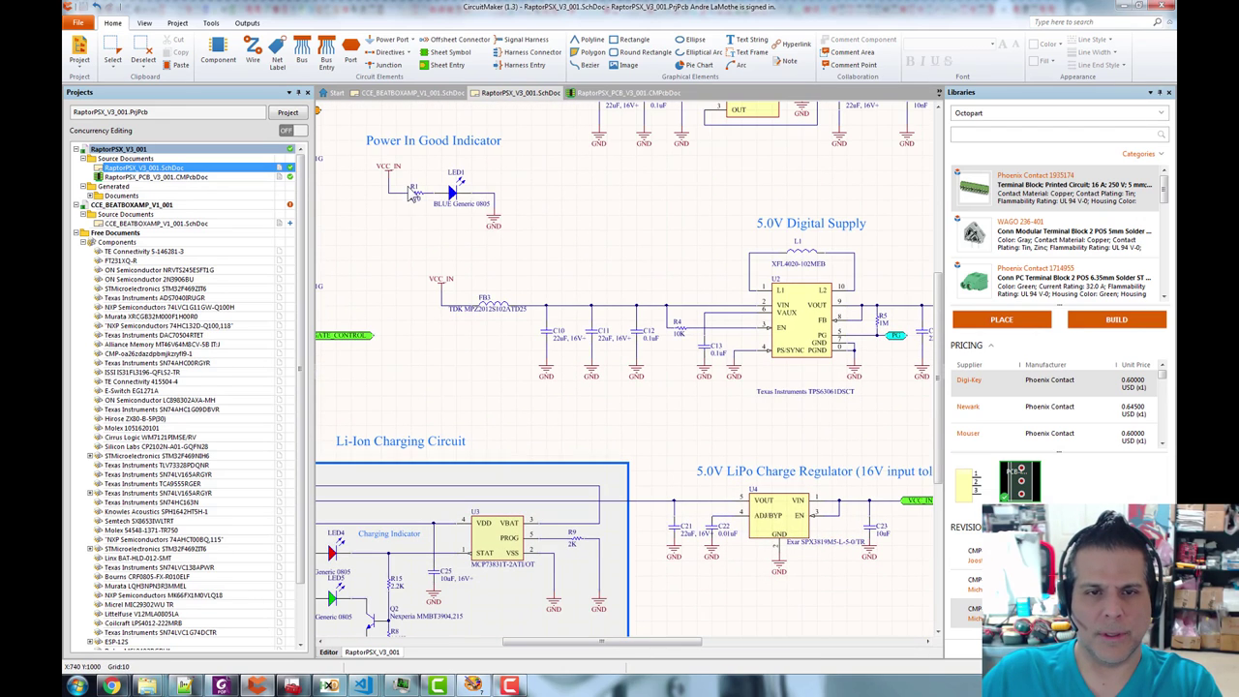
{"action": "left_click_drag", "start_coordinate": [360, 152], "coordinate": [569, 269]}
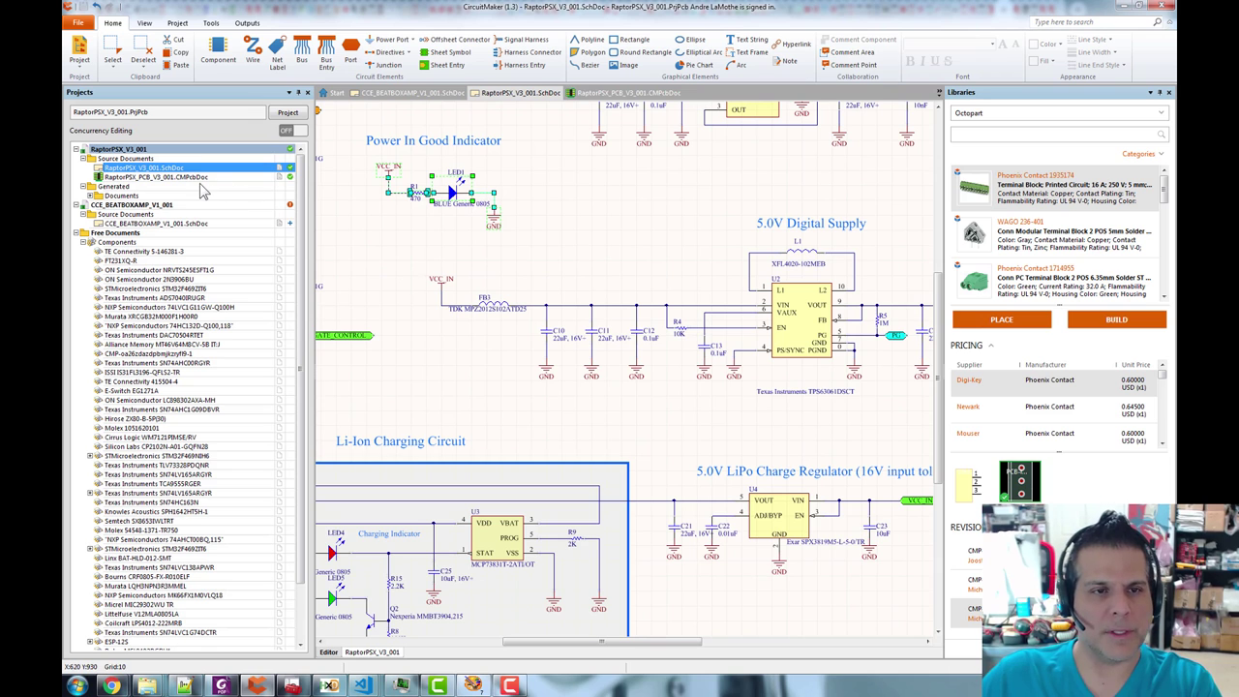
- Paste the power indicator LED circuit into CCE_BEATBOXAMP_V1_001.SchDoc beside the VCC port of the ferrite bead FB2
{"action": "double_click", "coordinate": [186, 225]}
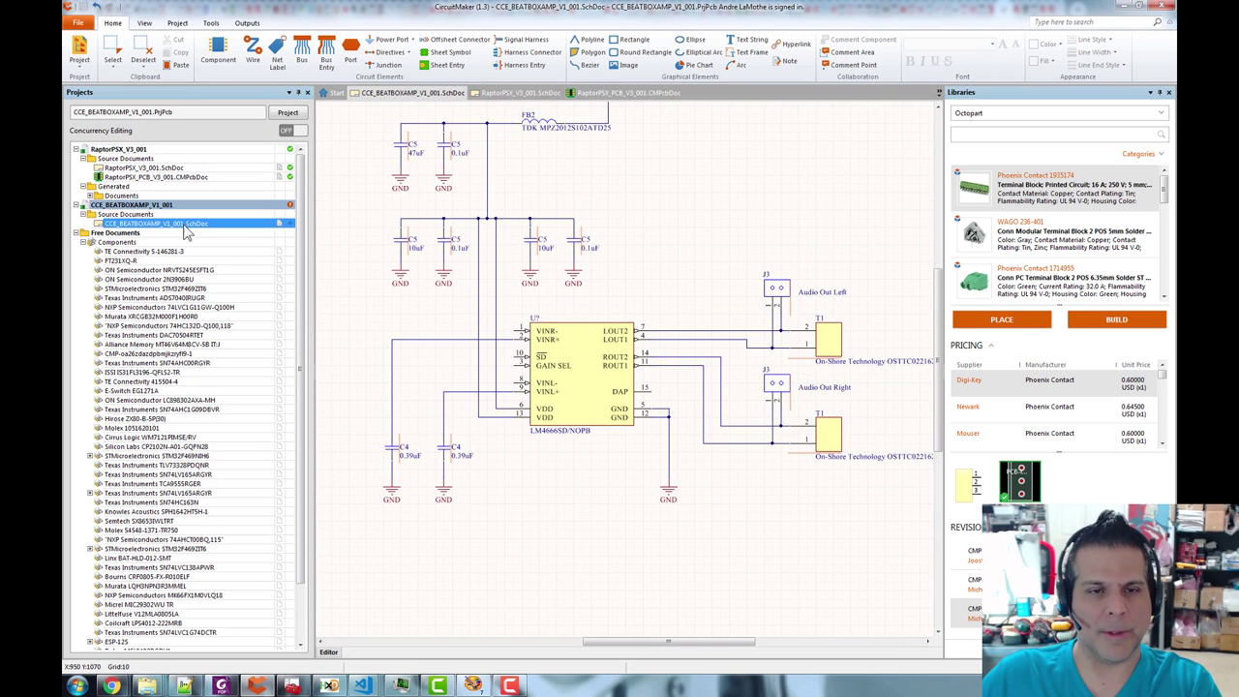
{"action": "left_click_drag", "start_coordinate": [661, 222], "coordinate": [633, 415]}
{"action": "scroll", "coordinate": [682, 285], "scroll_direction": "down", "scroll_amount": 2}
{"action": "left_click_drag", "start_coordinate": [682, 285], "coordinate": [699, 304]}
{"action": "key", "text": "ctrl+v"}
{"action": "left_click", "coordinate": [705, 249]}
{"action": "scroll", "coordinate": [703, 194], "scroll_direction": "up", "scroll_amount": 3}
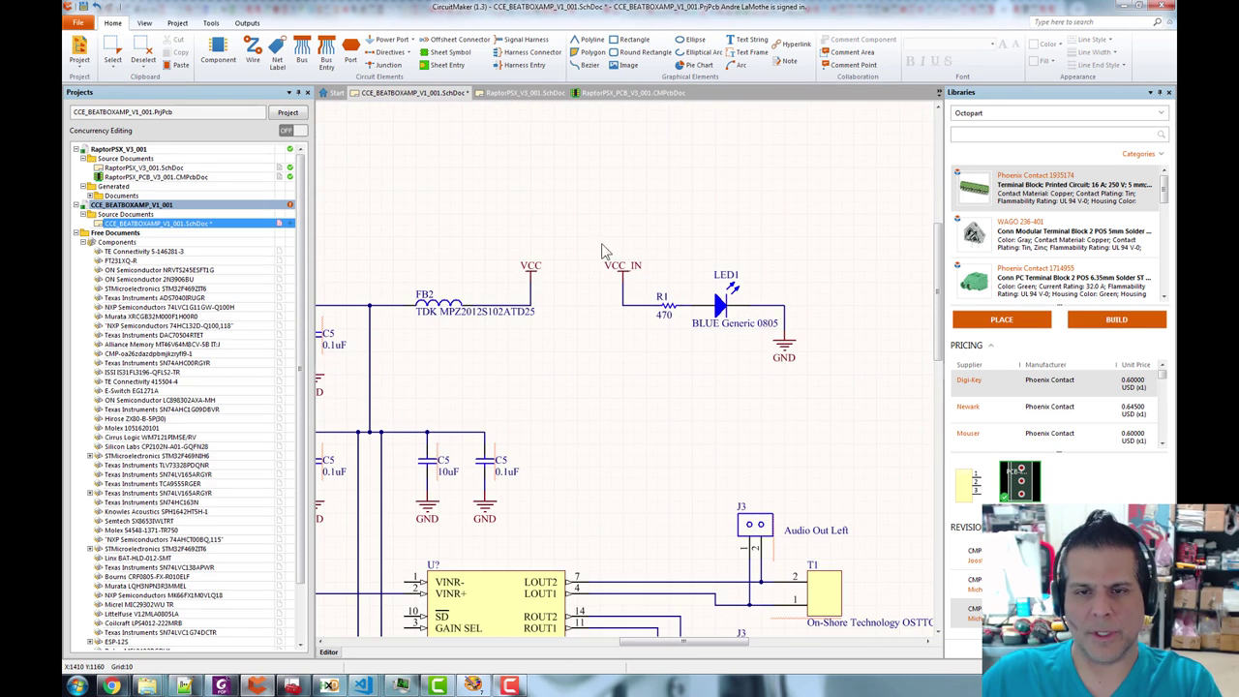
- Rename the net of the power port feeding ferrite bead FB2 to VCC_IN
{"action": "double_click", "coordinate": [535, 266]}
{"action": "key", "text": "Right"}
{"action": "type", "text": "_IN"}
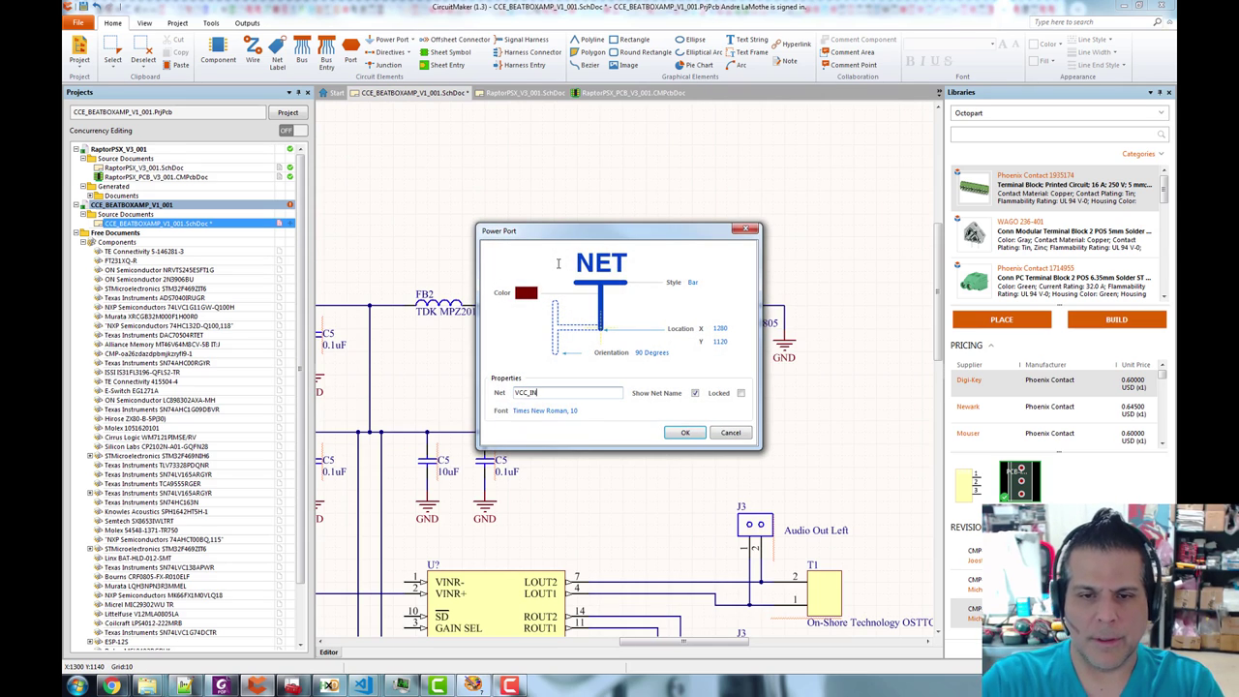
{"action": "key", "text": "Return"}
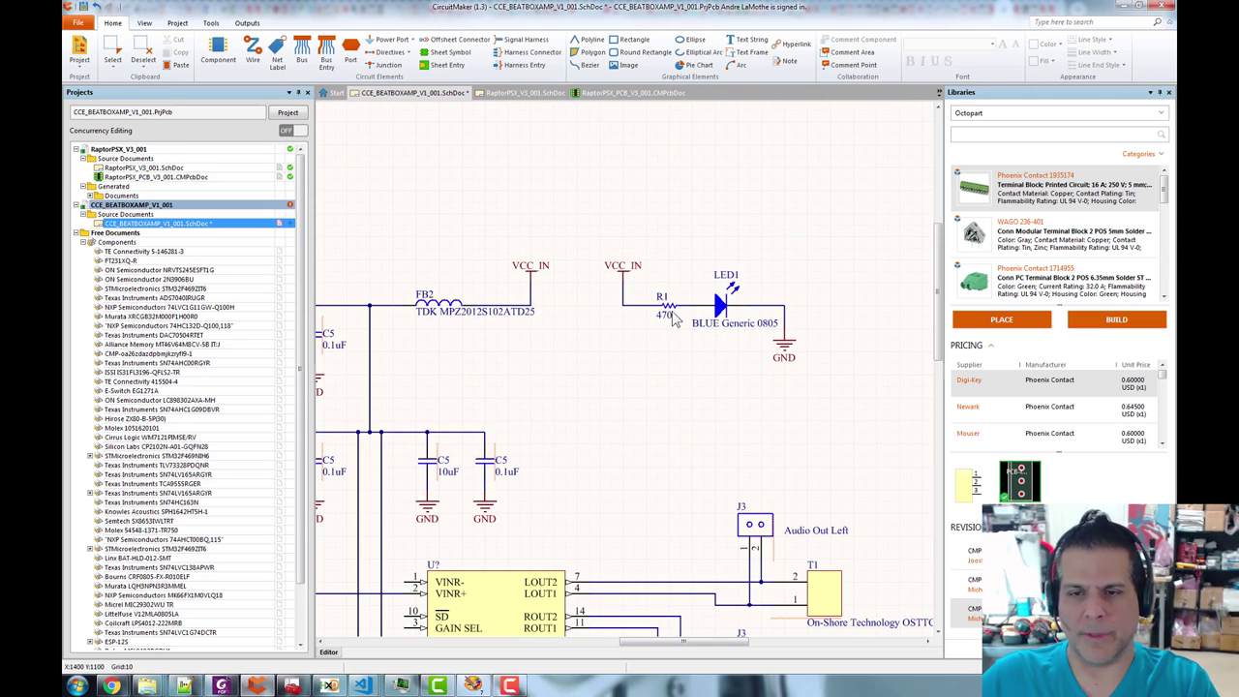
- Copy the 470 resistor R1, paste it beside the LM4666's input side and wire it to the SD pin
{"action": "scroll", "coordinate": [752, 194], "scroll_direction": "down", "scroll_amount": 1}
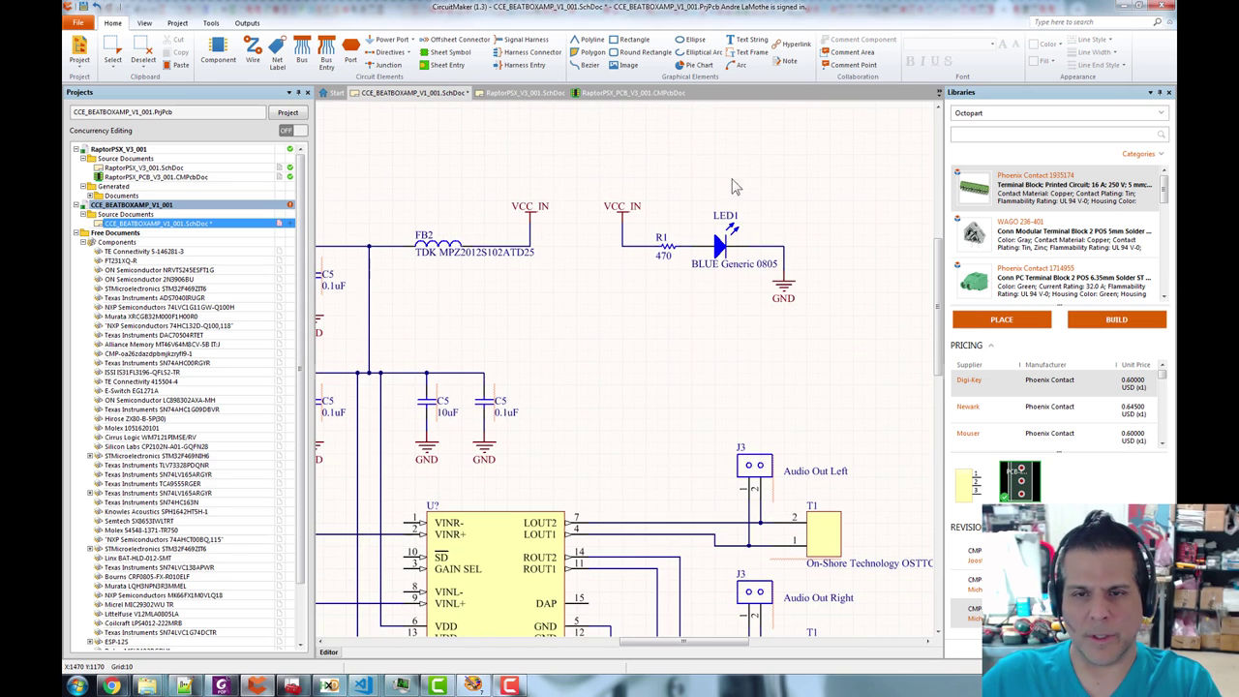
{"action": "left_click", "coordinate": [670, 249]}
{"action": "left_click", "coordinate": [741, 368]}
{"action": "left_click_drag", "start_coordinate": [669, 393], "coordinate": [779, 144]}
{"action": "scroll", "coordinate": [619, 445], "scroll_direction": "down", "scroll_amount": 1}
{"action": "left_click_drag", "start_coordinate": [619, 445], "coordinate": [622, 501]}
{"action": "scroll", "coordinate": [585, 416], "scroll_direction": "up", "scroll_amount": 2}
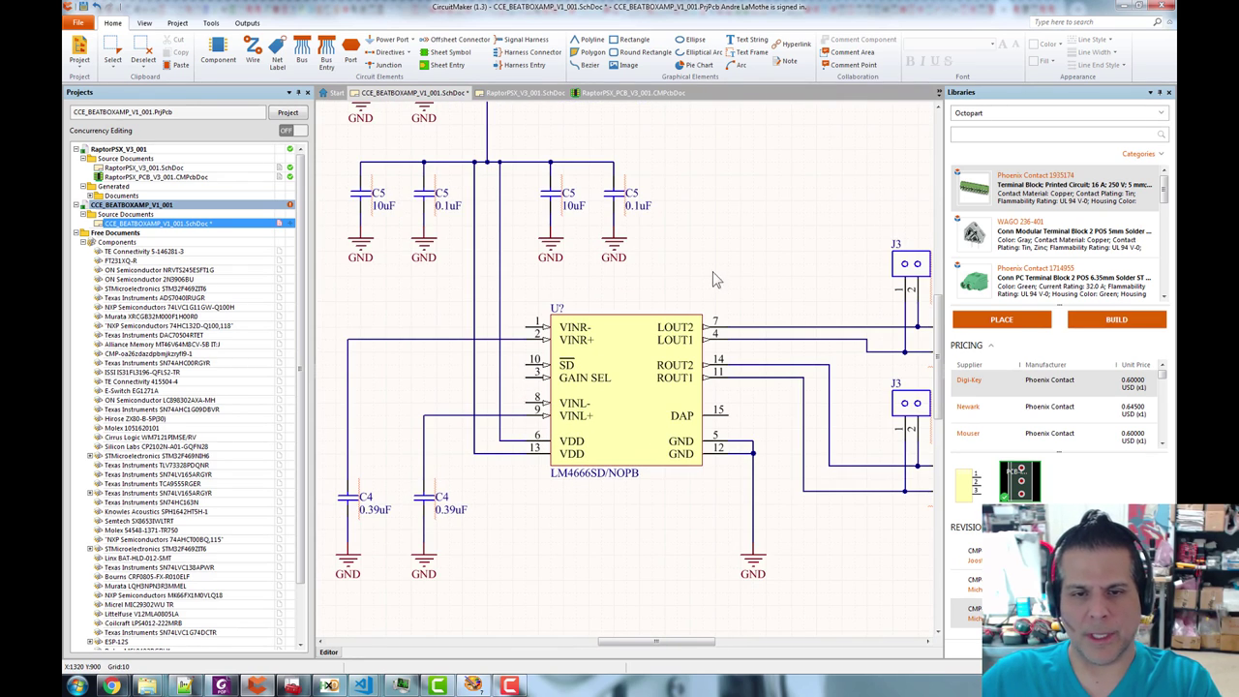
{"action": "left_click_drag", "start_coordinate": [462, 379], "coordinate": [555, 368]}
{"action": "key", "text": "ctrl+v"}
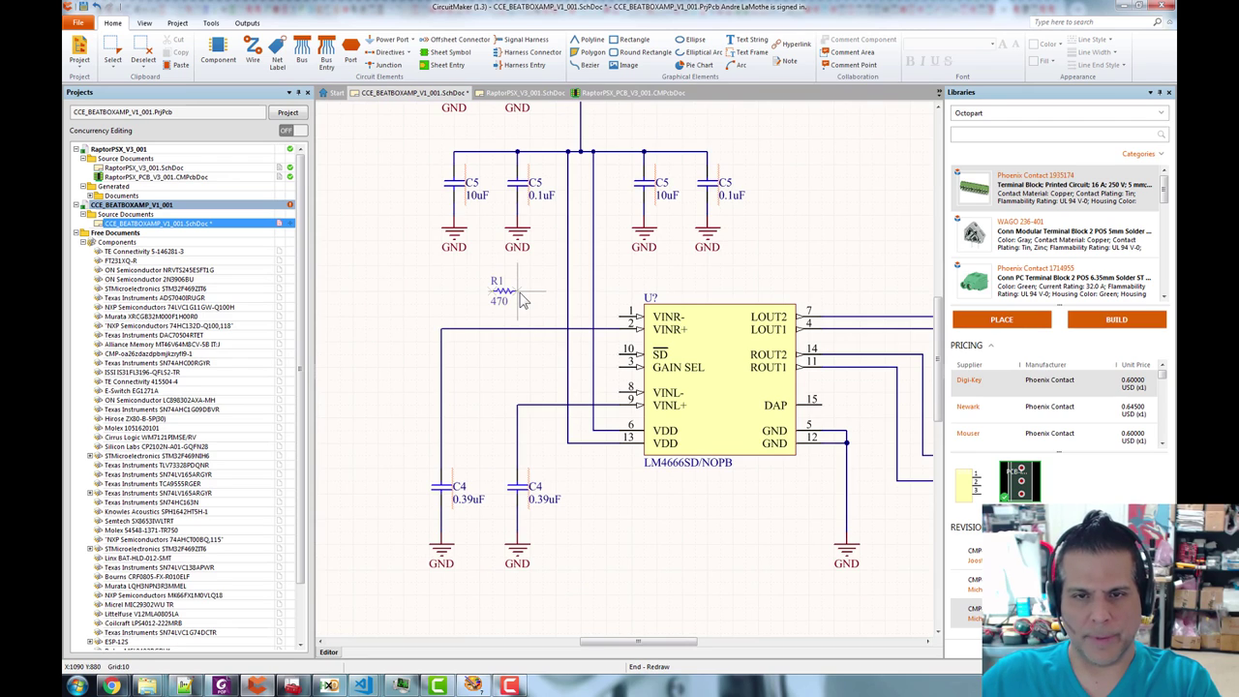
{"action": "left_click", "coordinate": [535, 361]}
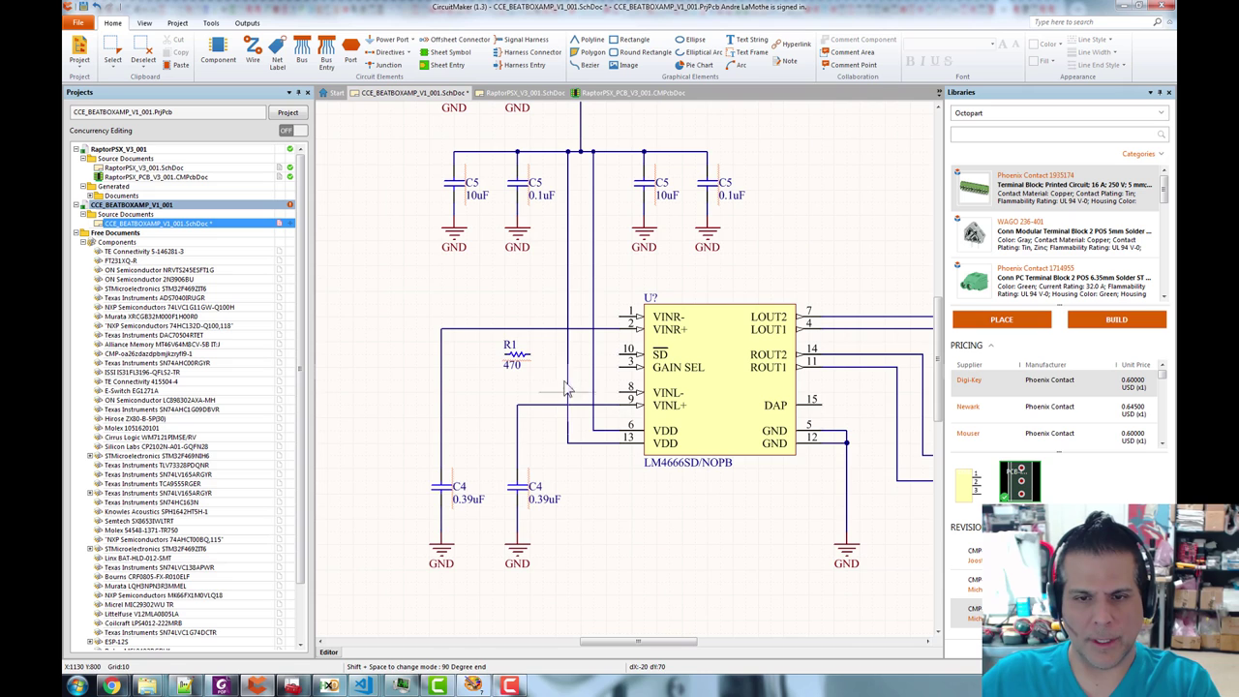
{"action": "left_click", "coordinate": [620, 355]}
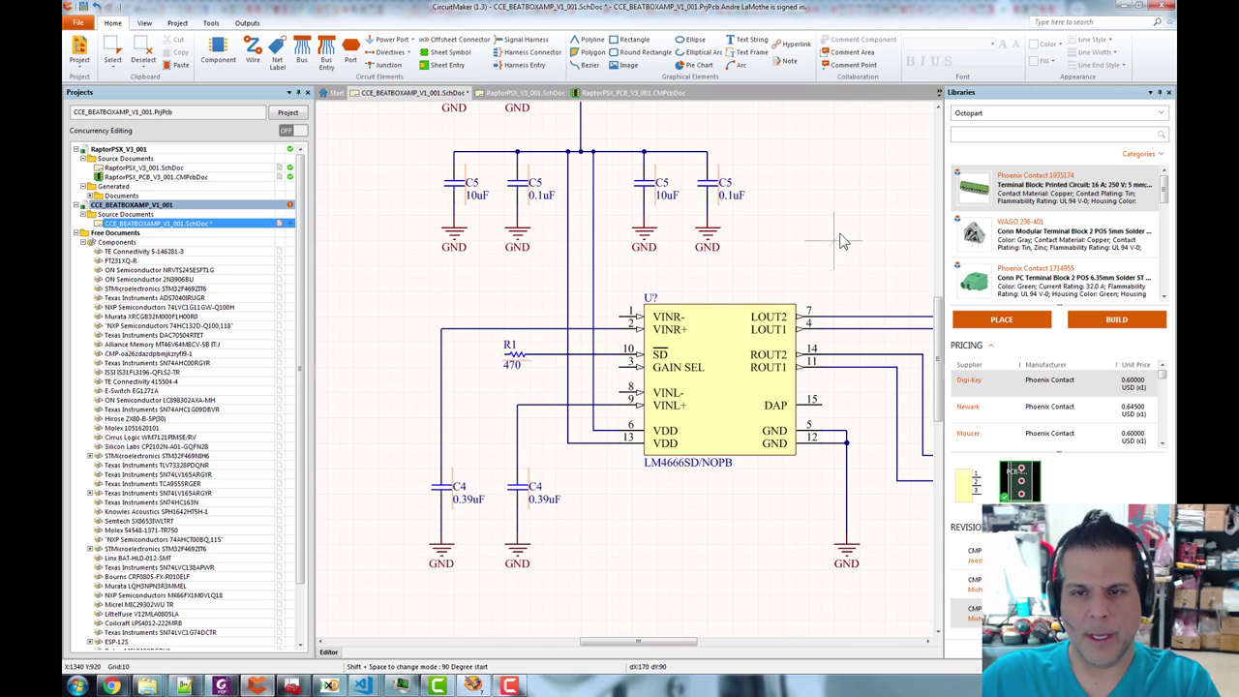
{"action": "right_click", "coordinate": [838, 241]}
- Copy the VCC_IN power port and paste it to the left of the SD pin's resistor
{"action": "left_click_drag", "start_coordinate": [833, 120], "coordinate": [786, 282]}
{"action": "left_click", "coordinate": [711, 130]}
{"action": "key", "text": "ctrl+c"}
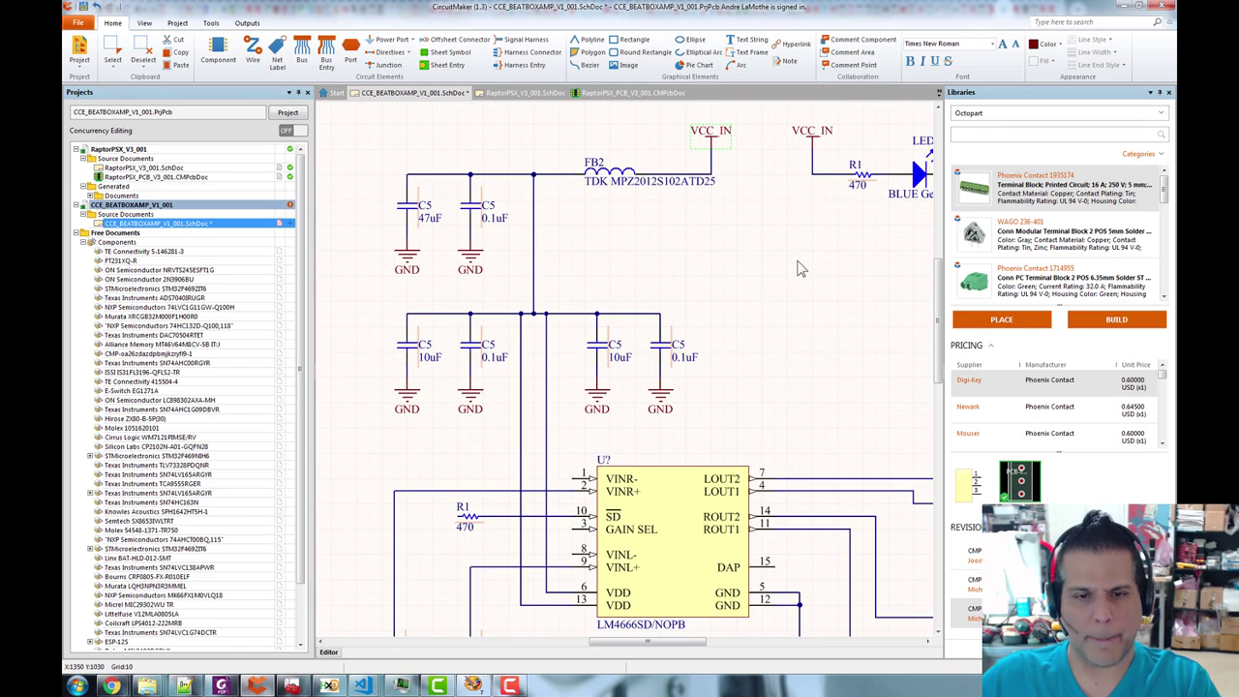
{"action": "key", "text": "ctrl+v"}
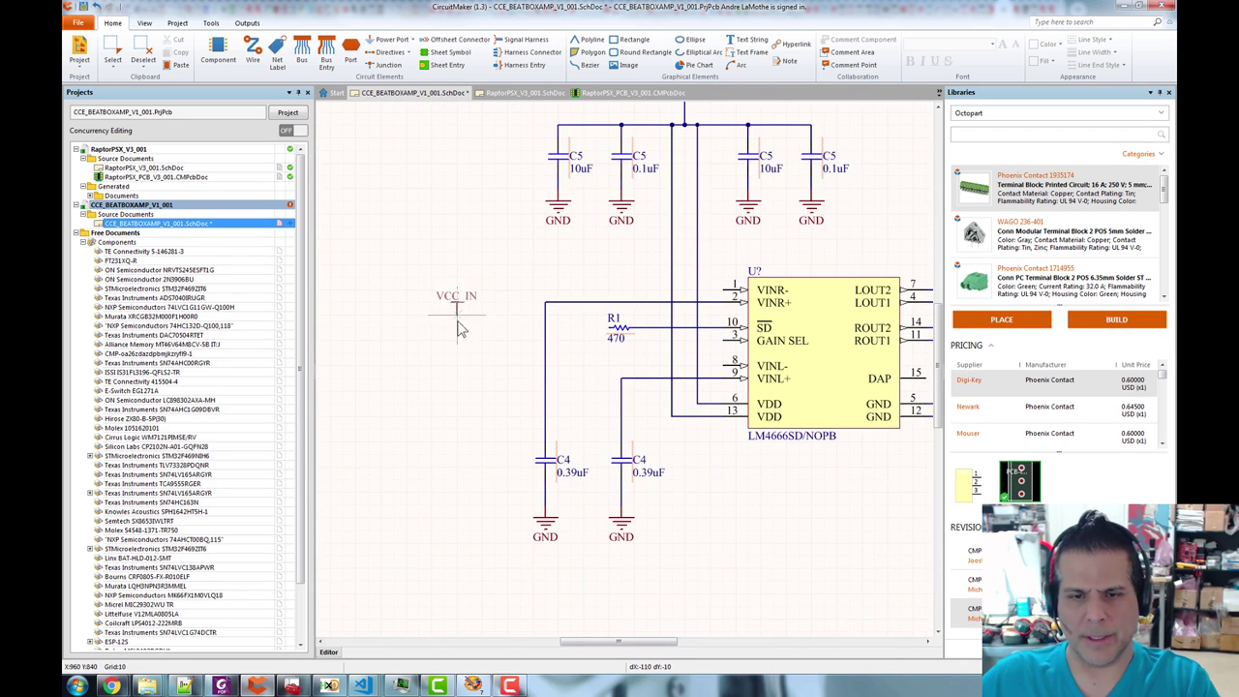
{"action": "left_click", "coordinate": [420, 288]}
- Move the VINR+ line's 0.39uF capacitor with its wires and ground closer to the VINL+ capacitor
{"action": "left_click_drag", "start_coordinate": [471, 420], "coordinate": [592, 601]}
{"action": "left_click", "coordinate": [592, 601]}
{"action": "left_click_drag", "start_coordinate": [547, 455], "coordinate": [570, 442]}
{"action": "left_click", "coordinate": [730, 419]}
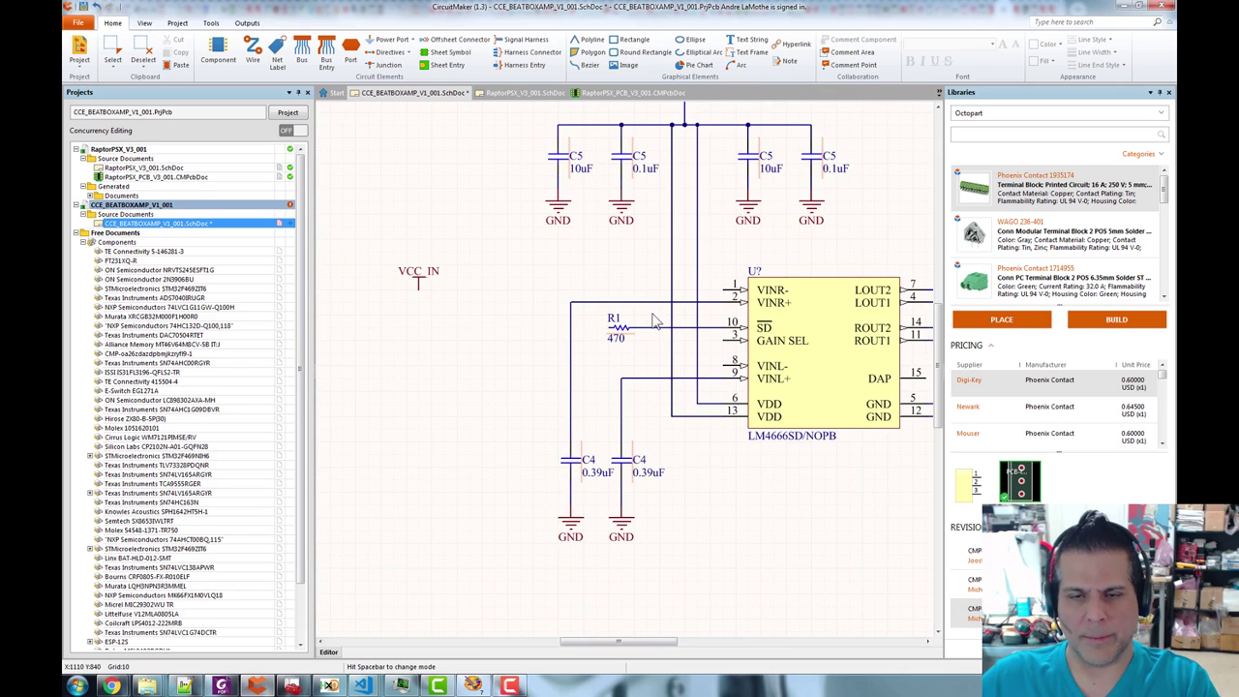
- Move the 470 resistor R1 on the SD line further left, past the VINR+ wire
{"action": "left_click", "coordinate": [619, 326]}
{"action": "left_click_drag", "start_coordinate": [619, 326], "coordinate": [499, 326]}
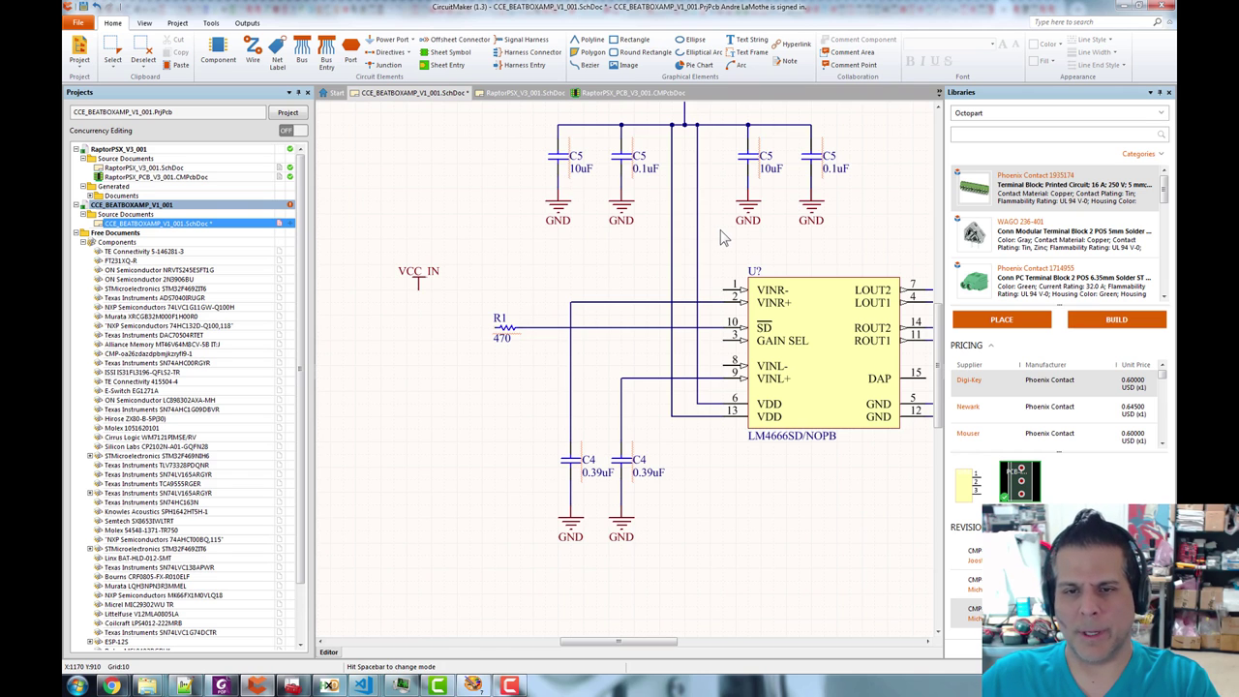
- Move the supply filter network, with ferrite bead FB2, its VCC_IN port, the C5 capacitors and their grounds, slightly to the left
{"action": "left_click_drag", "start_coordinate": [821, 240], "coordinate": [763, 401]}
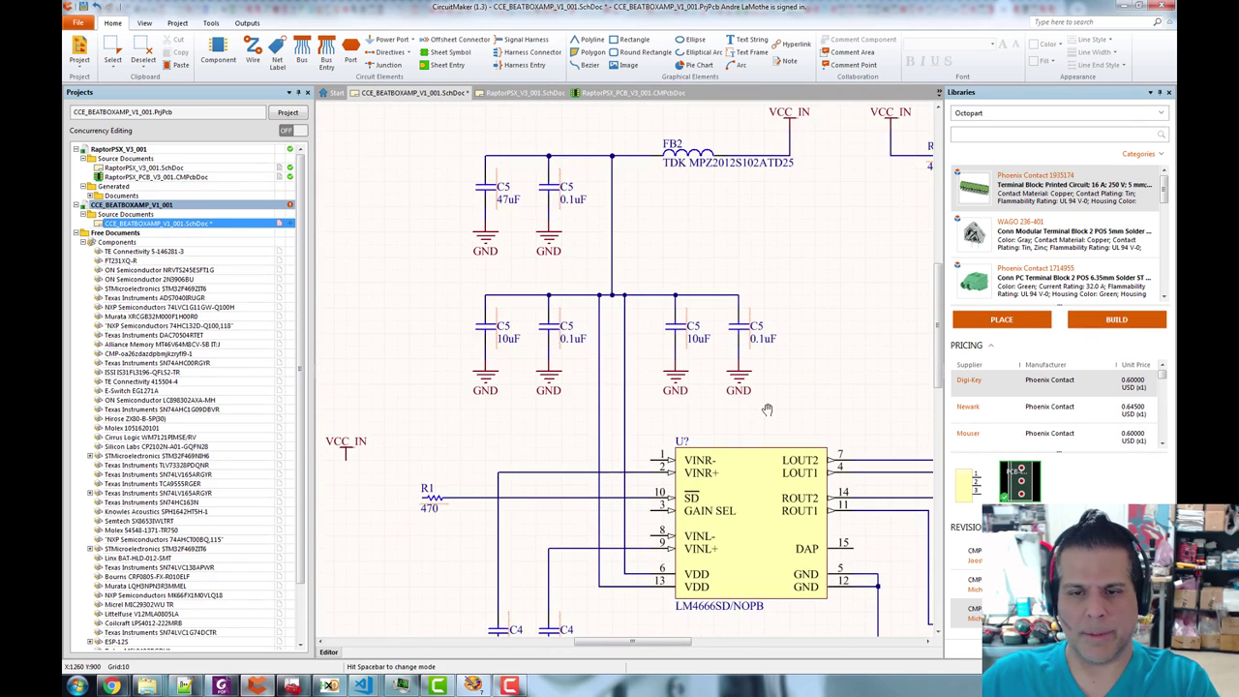
{"action": "scroll", "coordinate": [763, 395], "scroll_direction": "down", "scroll_amount": 1}
{"action": "left_click_drag", "start_coordinate": [437, 139], "coordinate": [856, 449]}
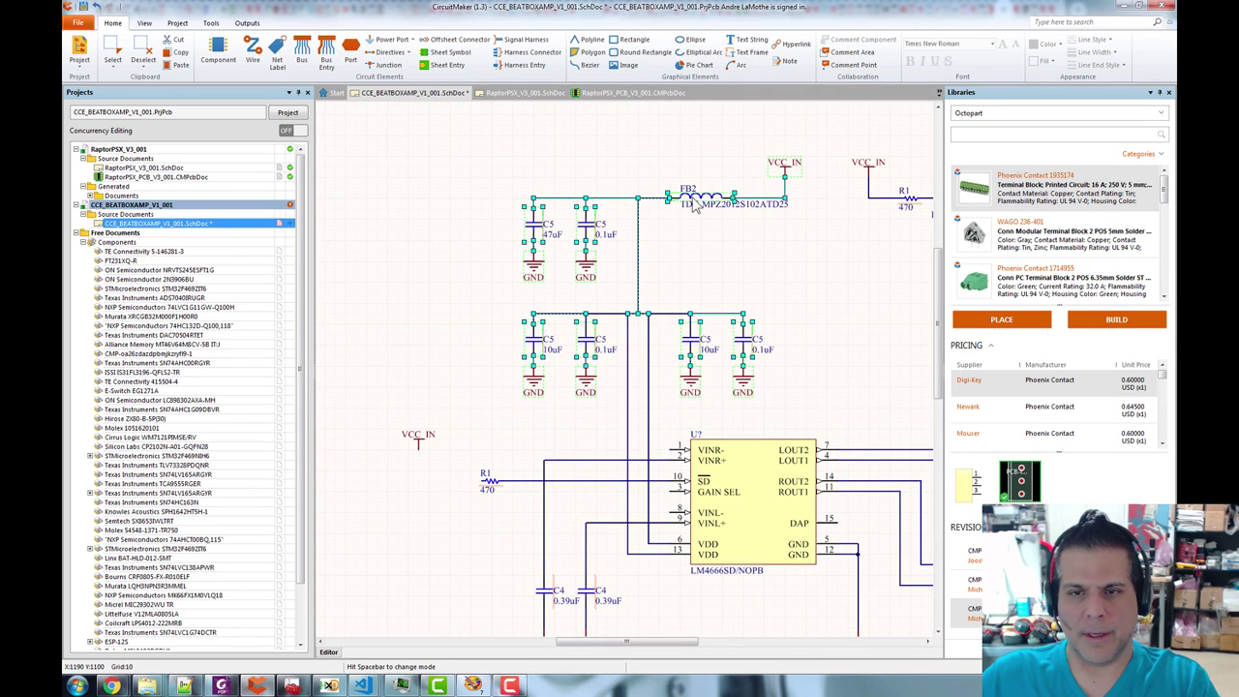
{"action": "left_click_drag", "start_coordinate": [695, 203], "coordinate": [636, 203]}
- Shift the two 0.39uF capacitors on the VINR+ and VINL+ lines, together with their grounds, slightly to the left
{"action": "scroll", "coordinate": [529, 356], "scroll_direction": "down", "scroll_amount": 4}
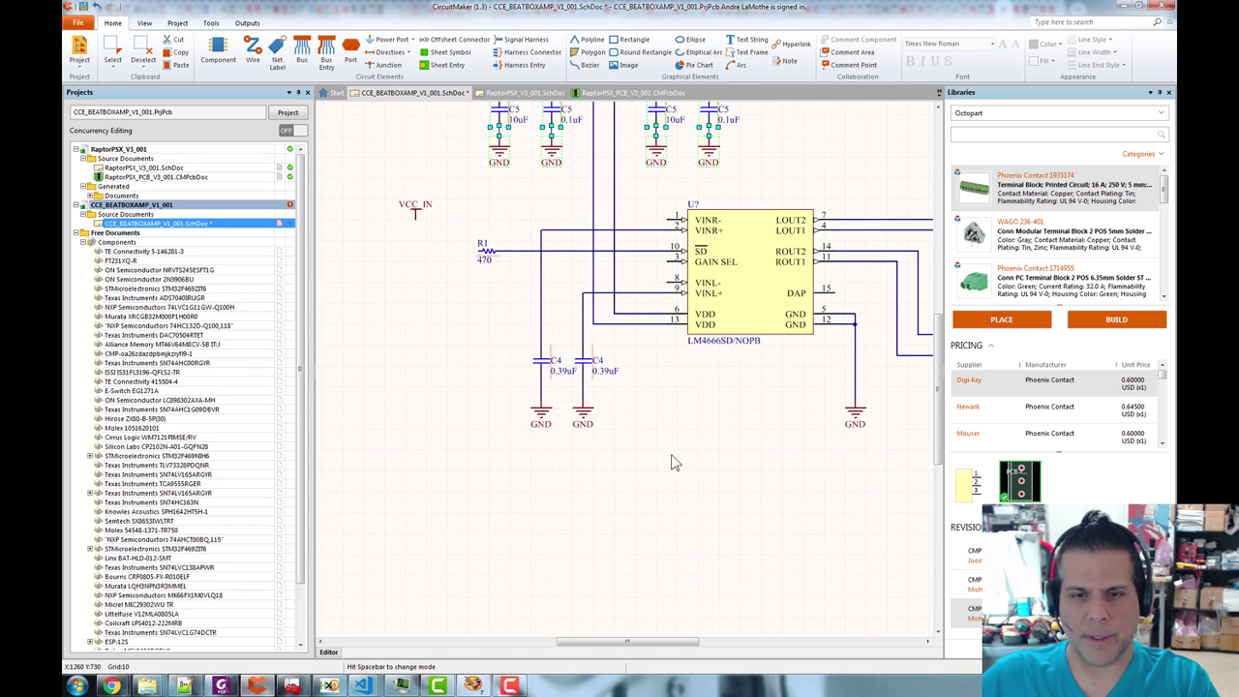
{"action": "left_click_drag", "start_coordinate": [529, 356], "coordinate": [682, 479]}
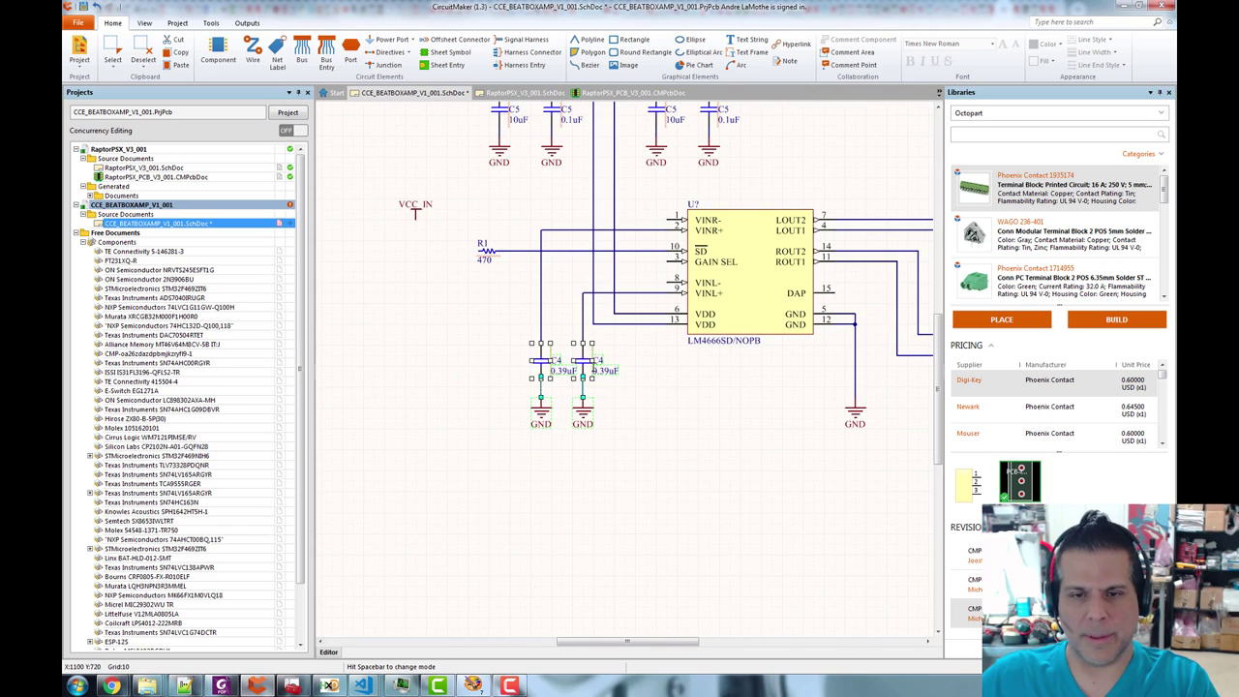
{"action": "left_click_drag", "start_coordinate": [587, 368], "coordinate": [575, 373]}
{"action": "key", "text": "ctrl+z"}
{"action": "left_click", "coordinate": [675, 422]}
{"action": "left_click_drag", "start_coordinate": [488, 327], "coordinate": [661, 499]}
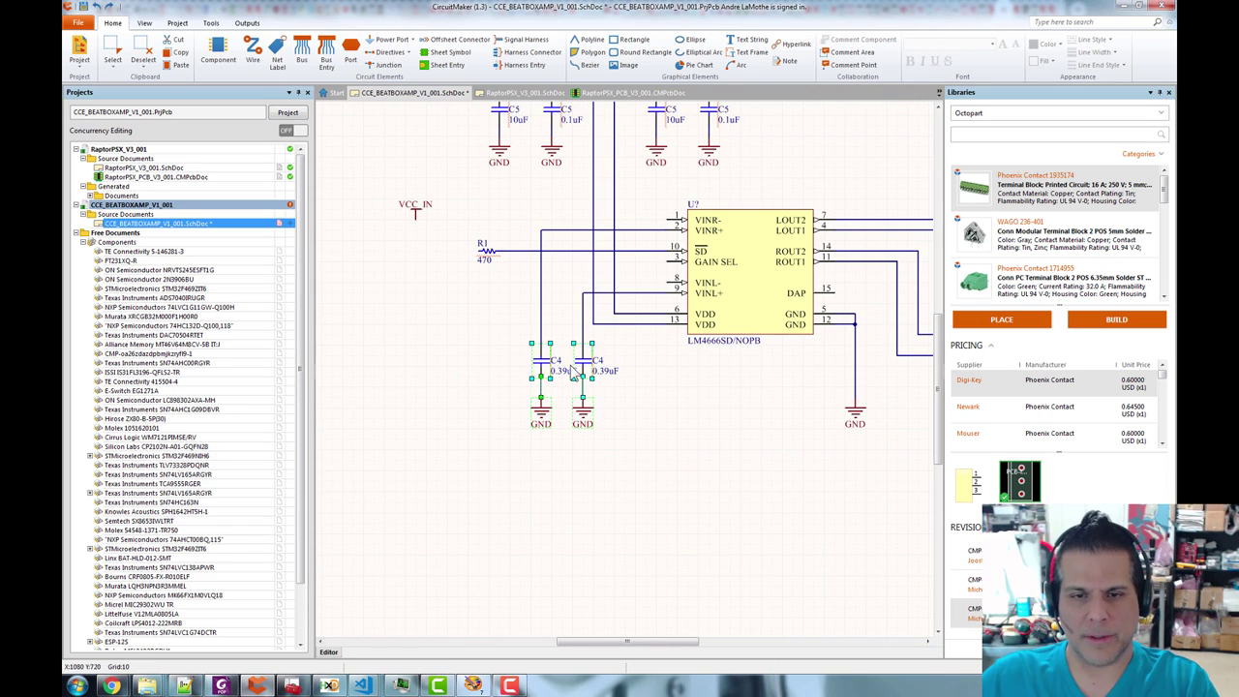
{"action": "left_click_drag", "start_coordinate": [548, 365], "coordinate": [526, 374]}
{"action": "left_click_drag", "start_coordinate": [685, 429], "coordinate": [777, 492]}
- Try to place R1 vertically between the VINR+ and SD lines, and undo the placement
{"action": "left_click_drag", "start_coordinate": [486, 256], "coordinate": [563, 241]}
{"action": "key", "text": "space"}
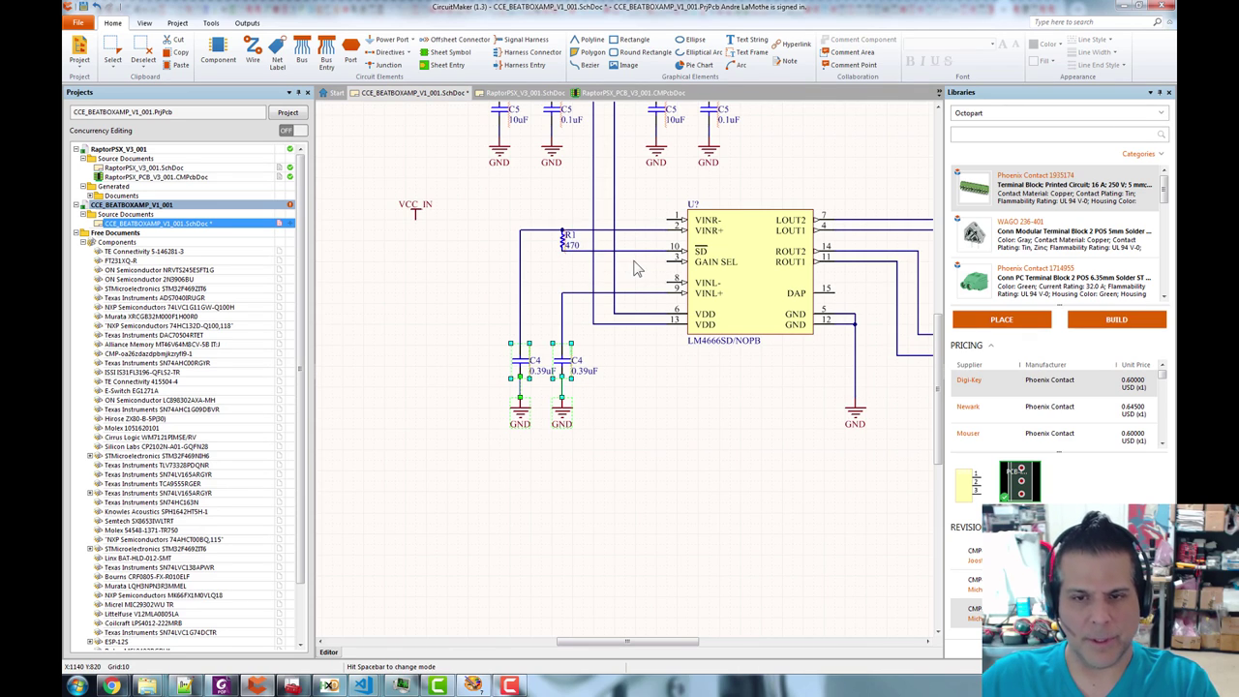
{"action": "key", "text": "ctrl+z"}
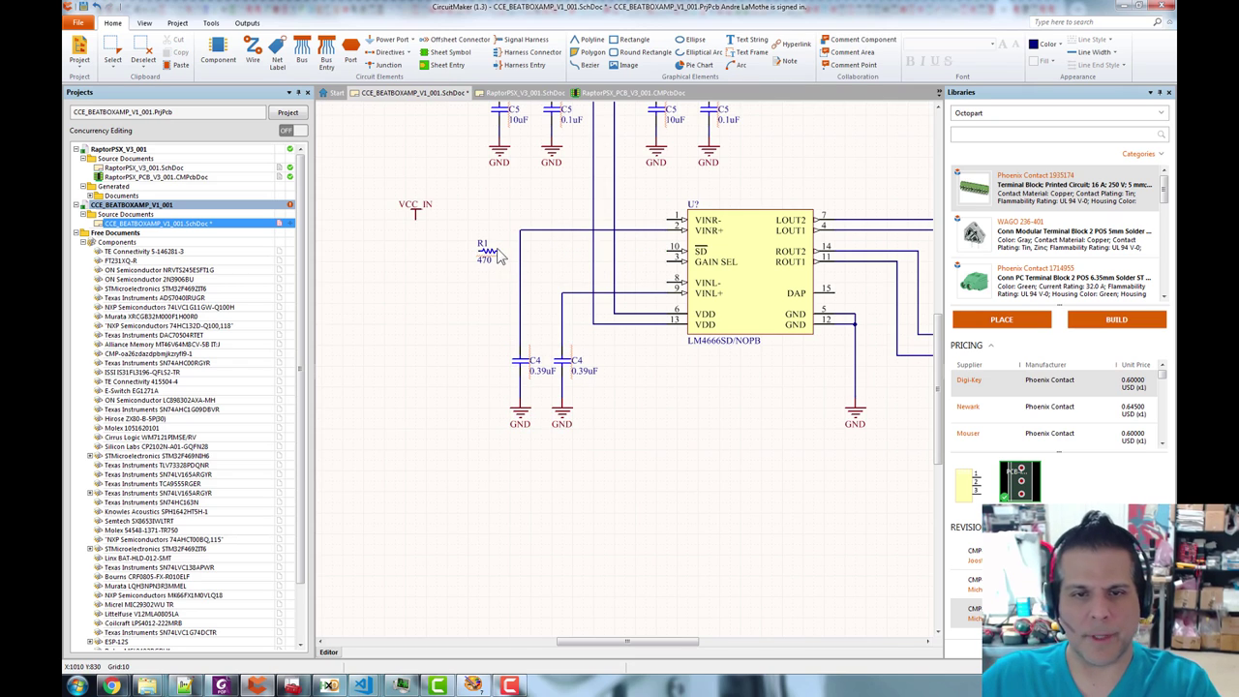
- Build the SD pull-up by wiring R1, turned vertical just left of the LM4666, between the SD pin and the relocated VCC_IN port
{"action": "key", "text": "space"}
{"action": "left_click_drag", "start_coordinate": [493, 254], "coordinate": [635, 208]}
{"action": "key", "text": "ctrl+w"}
{"action": "left_click", "coordinate": [666, 251]}
{"action": "left_click", "coordinate": [635, 220]}
{"action": "right_click", "coordinate": [677, 188]}
{"action": "left_click_drag", "start_coordinate": [412, 211], "coordinate": [634, 190]}
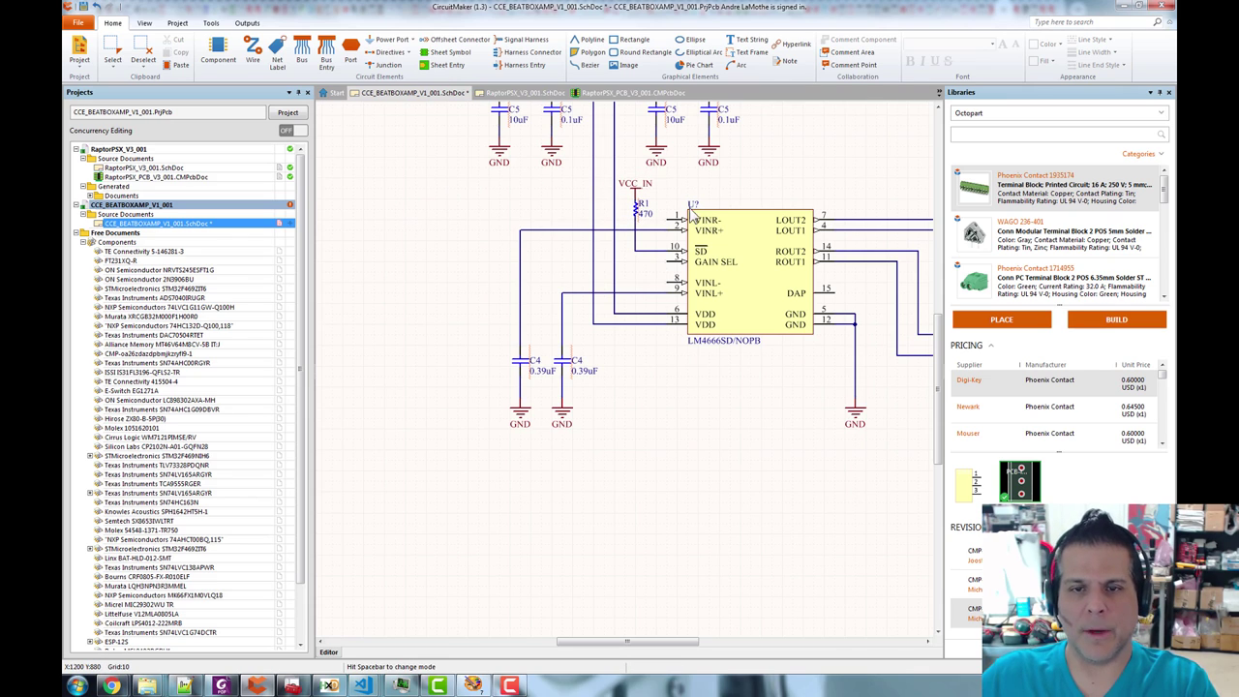
- Extend the SD line with a wire from the pull-up junction to beyond the VINR+ wire on the left, and save the schematic
{"action": "left_click", "coordinate": [635, 251]}
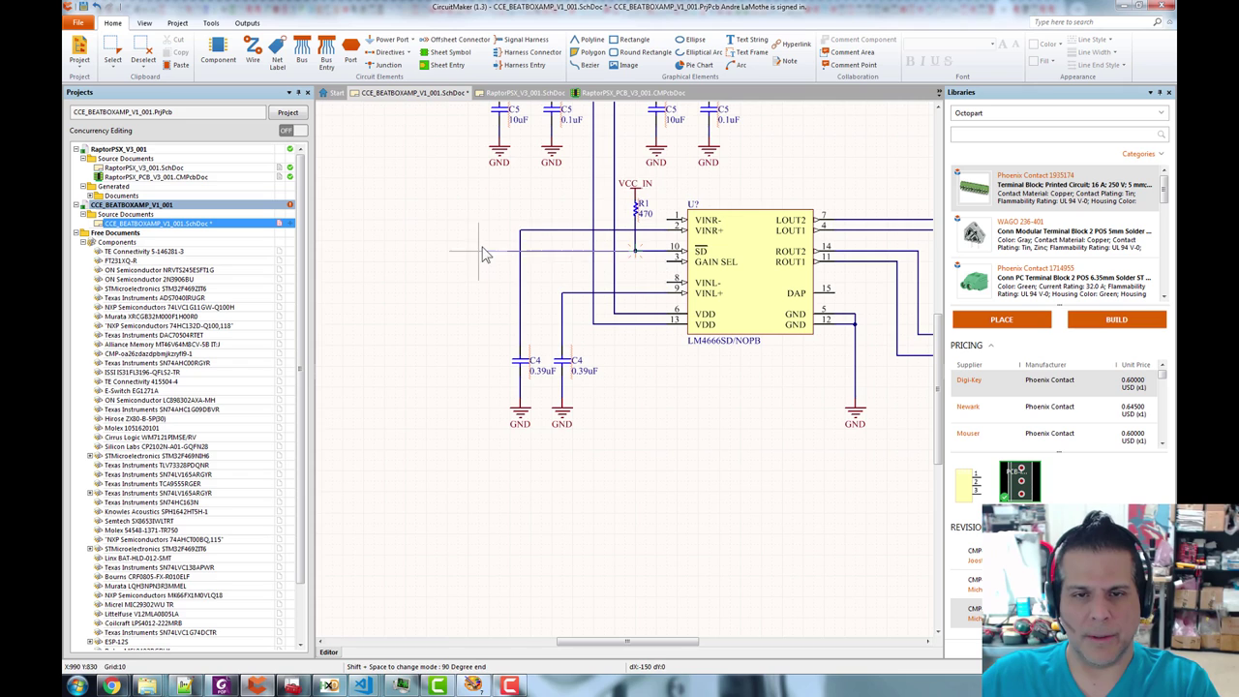
{"action": "left_click", "coordinate": [445, 251]}
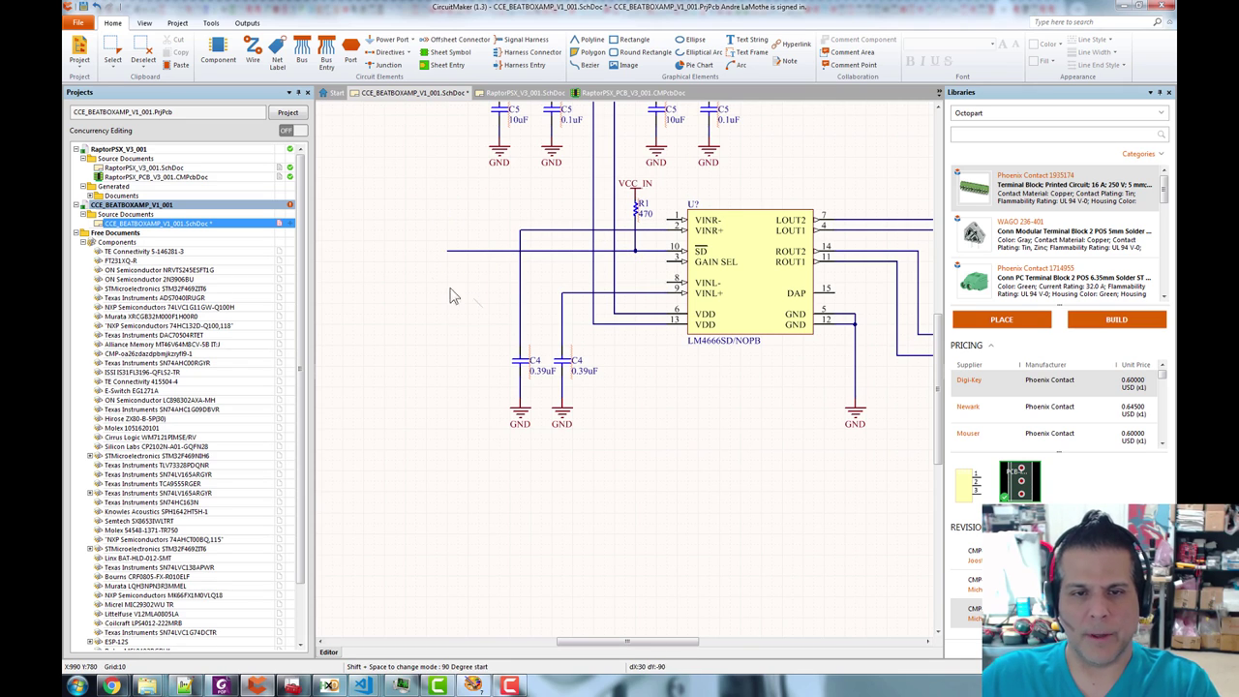
{"action": "left_click_drag", "start_coordinate": [695, 430], "coordinate": [673, 583]}
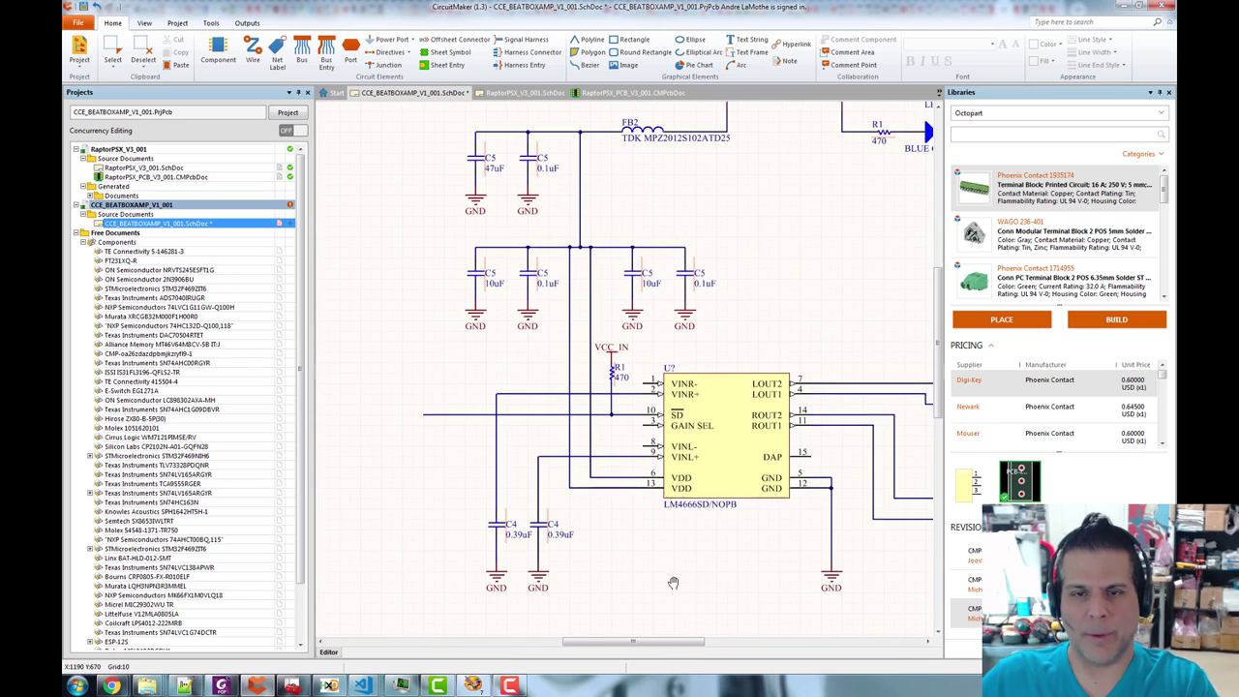
{"action": "scroll", "coordinate": [759, 411], "scroll_direction": "up", "scroll_amount": 3}
{"action": "left_click_drag", "start_coordinate": [759, 411], "coordinate": [755, 191]}
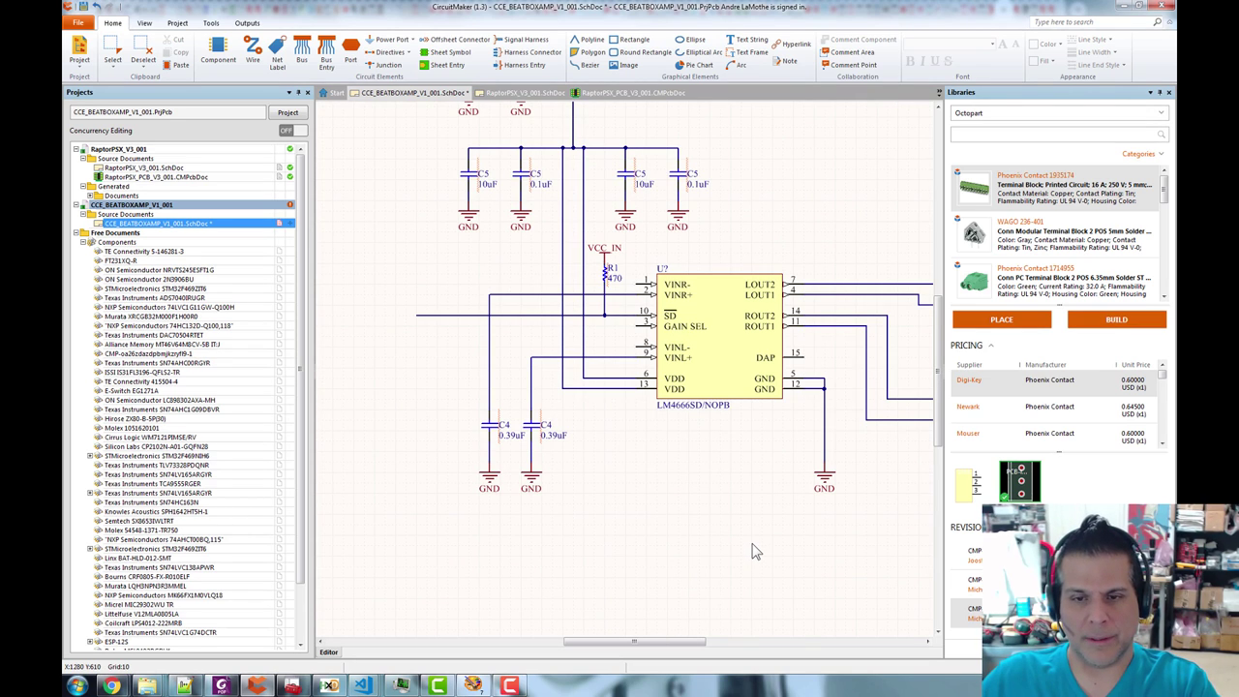
{"action": "key", "text": "ctrl+s"}
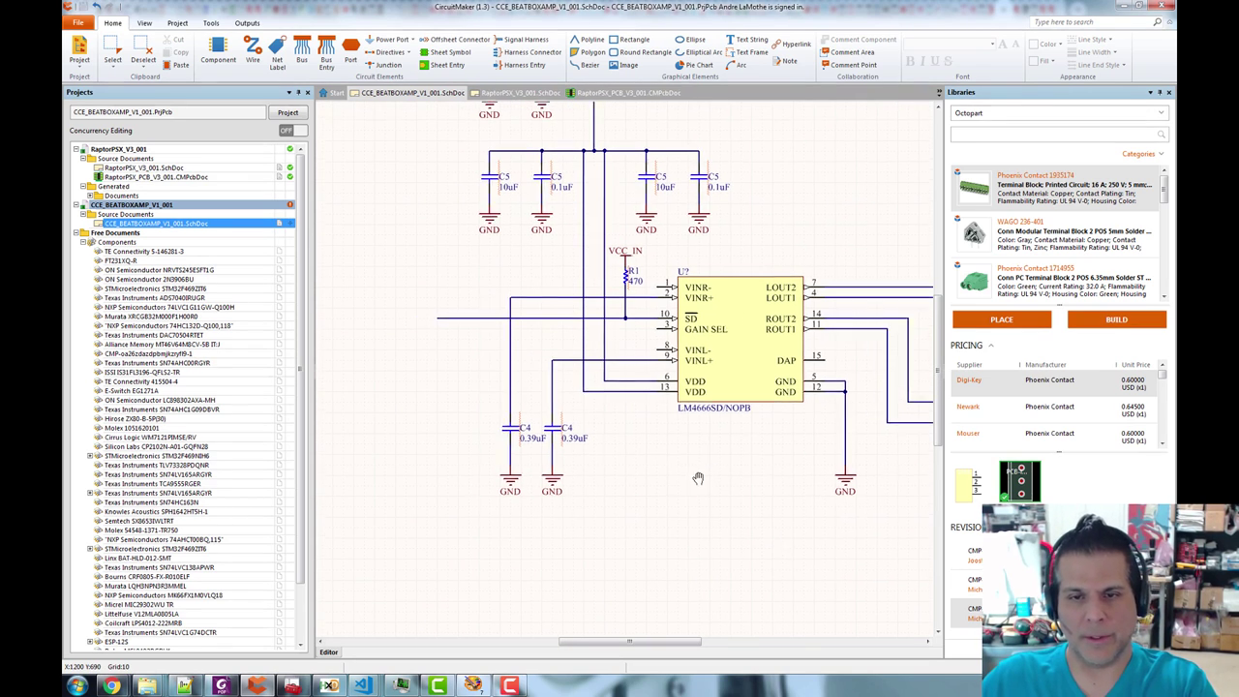
- Copy the 0.39uF capacitor C4 and paste two horizontal copies left of the input wiring, level with the VINR- and VINL- pins
{"action": "left_click", "coordinate": [527, 437]}
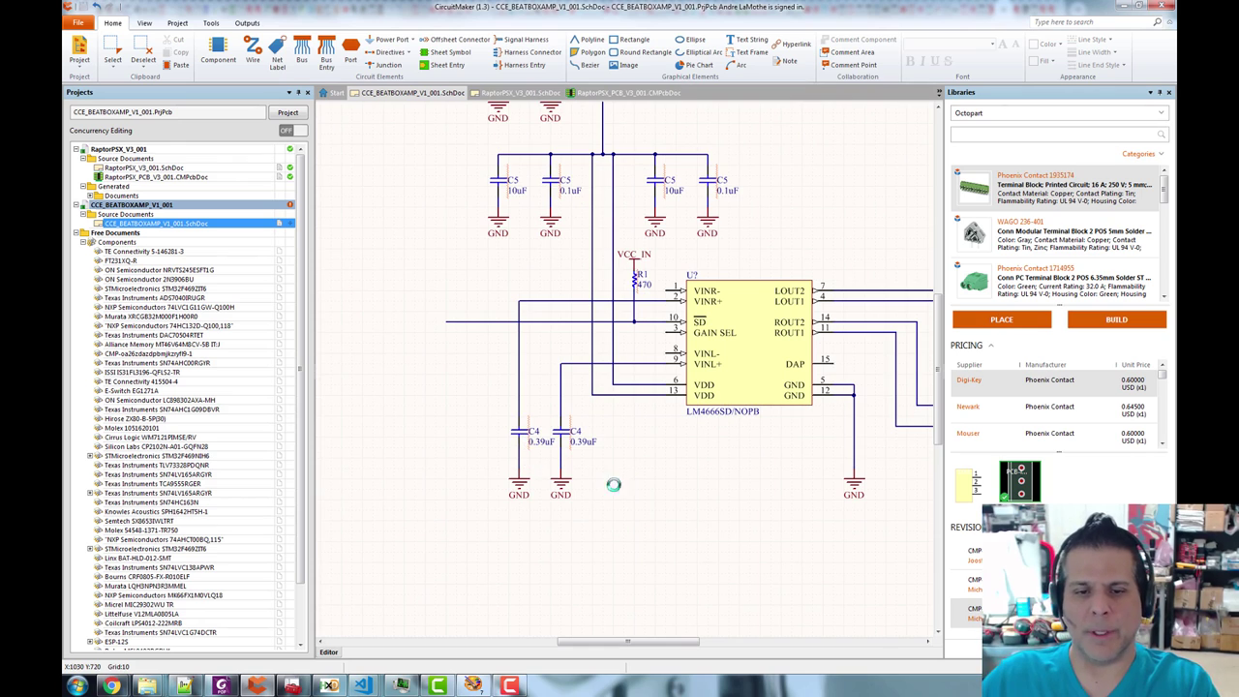
{"action": "key", "text": "ctrl+v"}
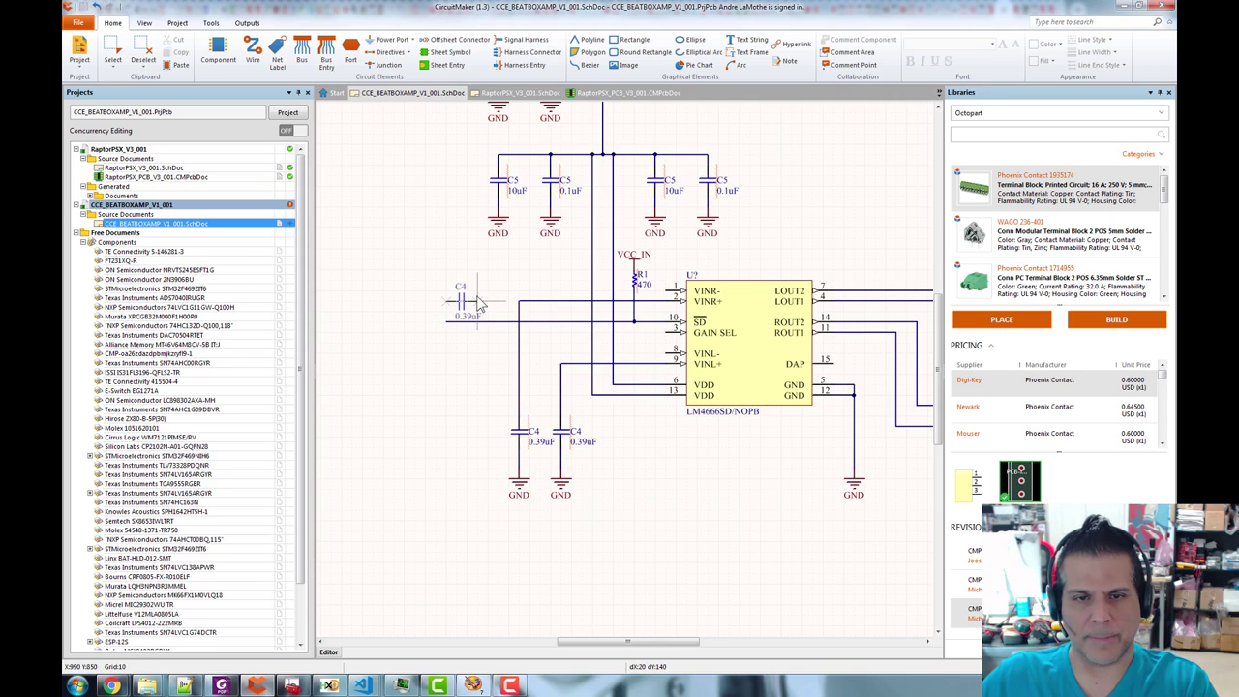
{"action": "left_click", "coordinate": [488, 300]}
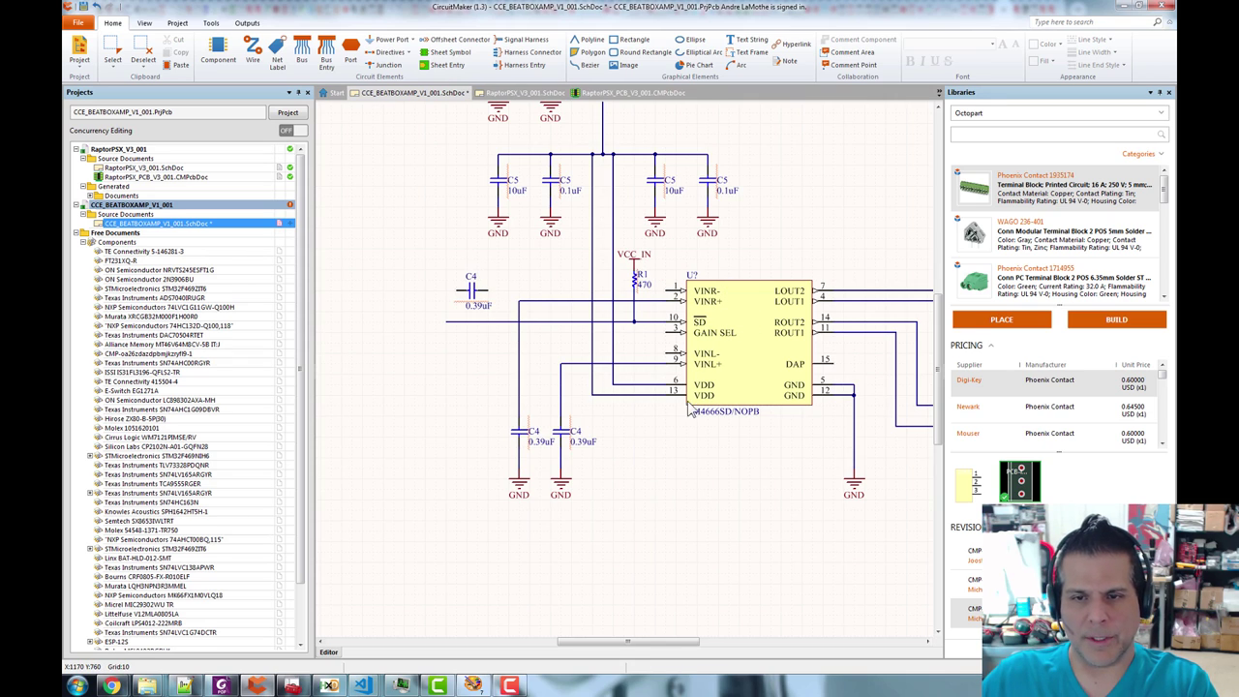
{"action": "key", "text": "ctrl+v"}
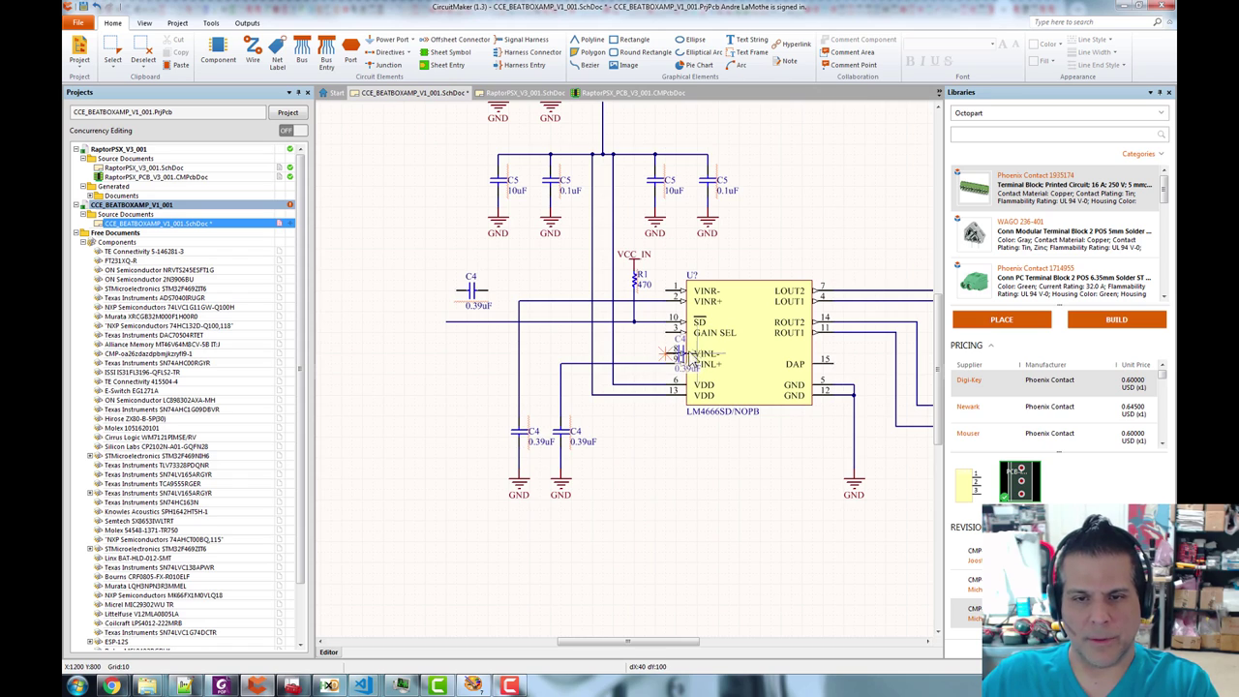
{"action": "left_click", "coordinate": [491, 362]}
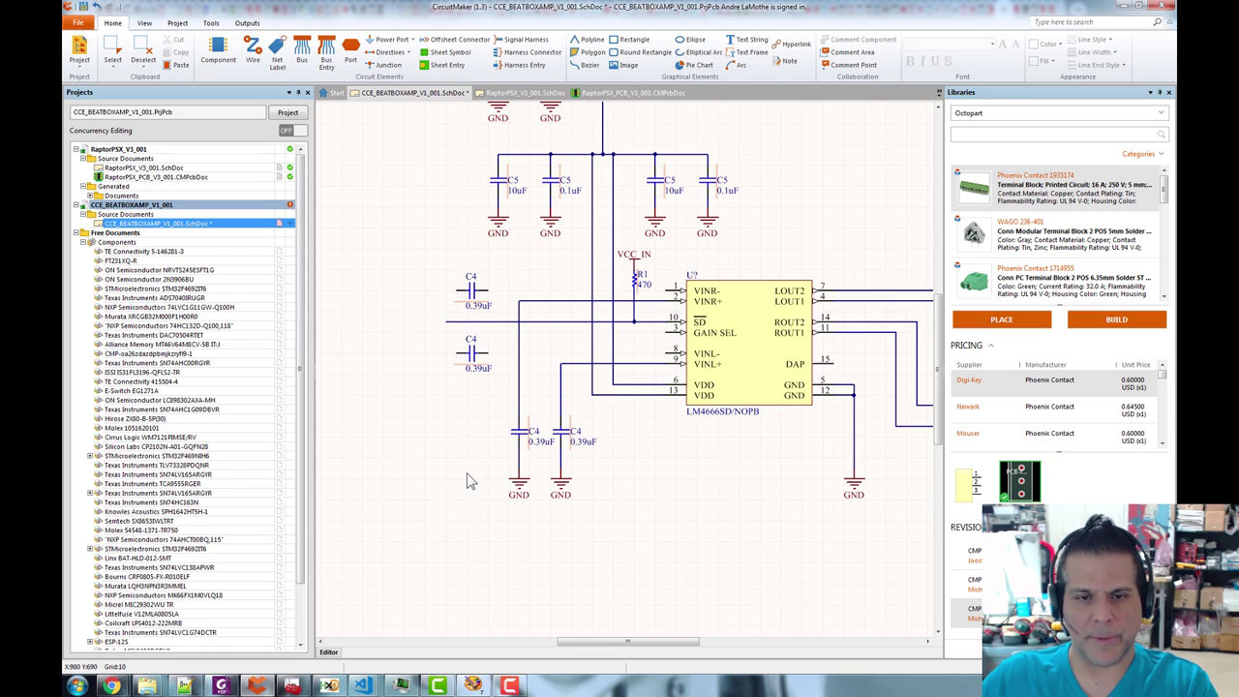
{"action": "left_click", "coordinate": [490, 287]}
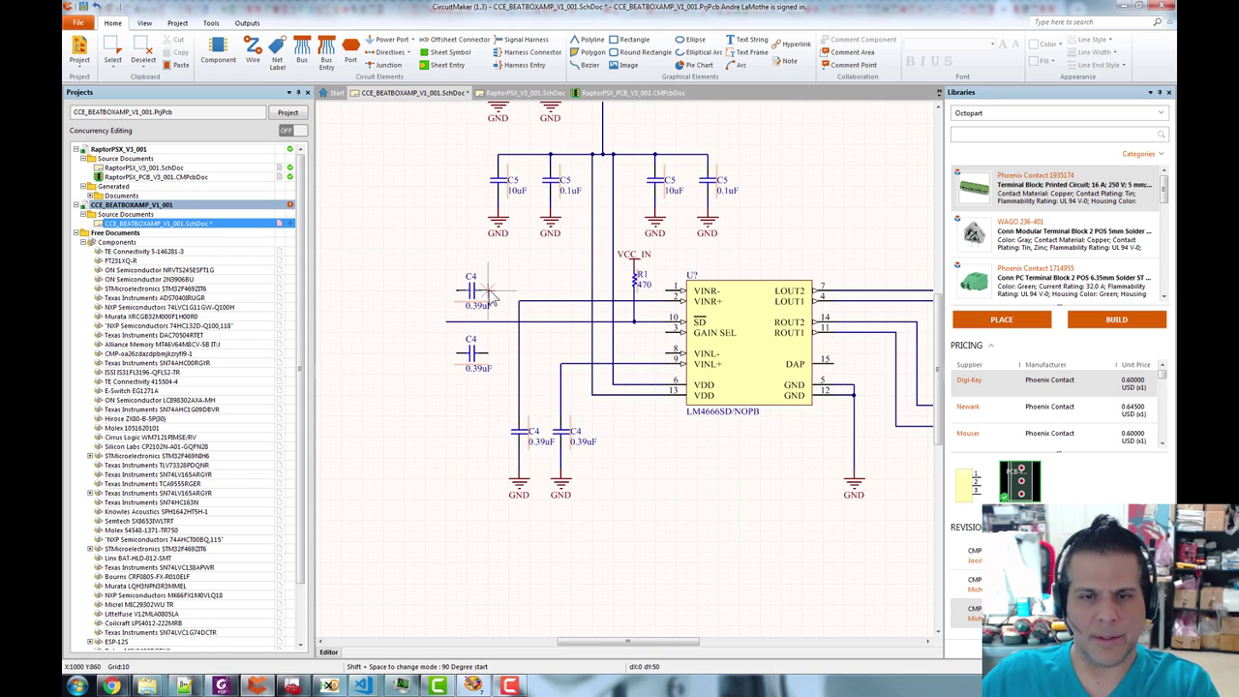
{"action": "key", "text": "Escape"}
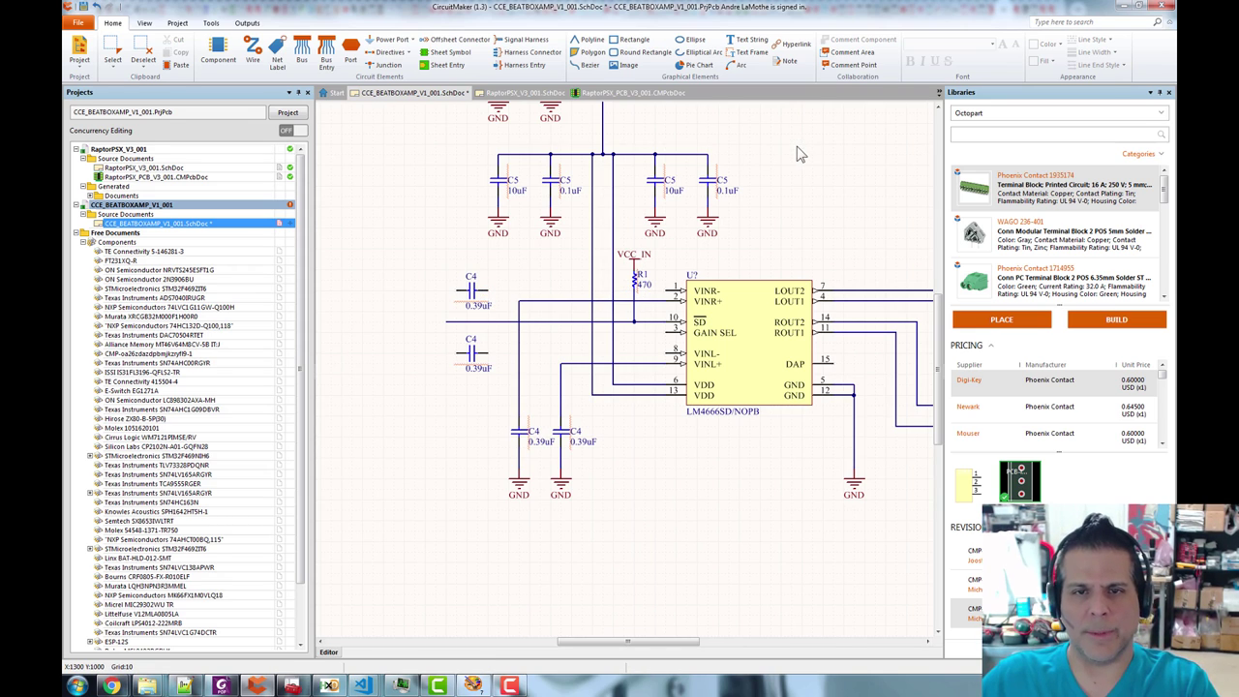
- Move the row of four 10uF and 0.1uF capacitors above the LM4666, with their grounds, slightly upward
{"action": "scroll", "coordinate": [796, 152], "scroll_direction": "up", "scroll_amount": 1}
{"action": "left_click_drag", "start_coordinate": [795, 161], "coordinate": [467, 279]}
{"action": "left_click_drag", "start_coordinate": [554, 209], "coordinate": [556, 198]}
{"action": "left_click", "coordinate": [813, 213]}
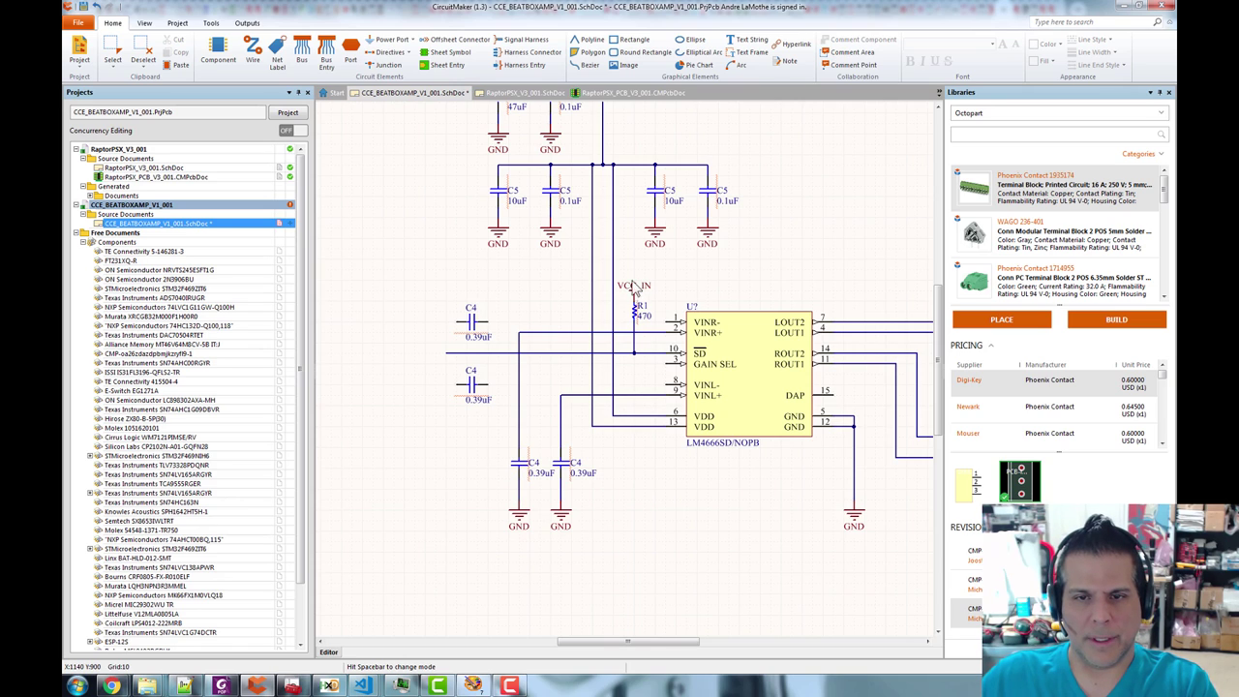
- Raise the SD pull-up resistor R1 and its VCC_IN port to clear room for the VINR- wire
{"action": "left_click", "coordinate": [635, 306]}
{"action": "left_click_drag", "start_coordinate": [635, 306], "coordinate": [635, 284]}
{"action": "left_click", "coordinate": [612, 375]}
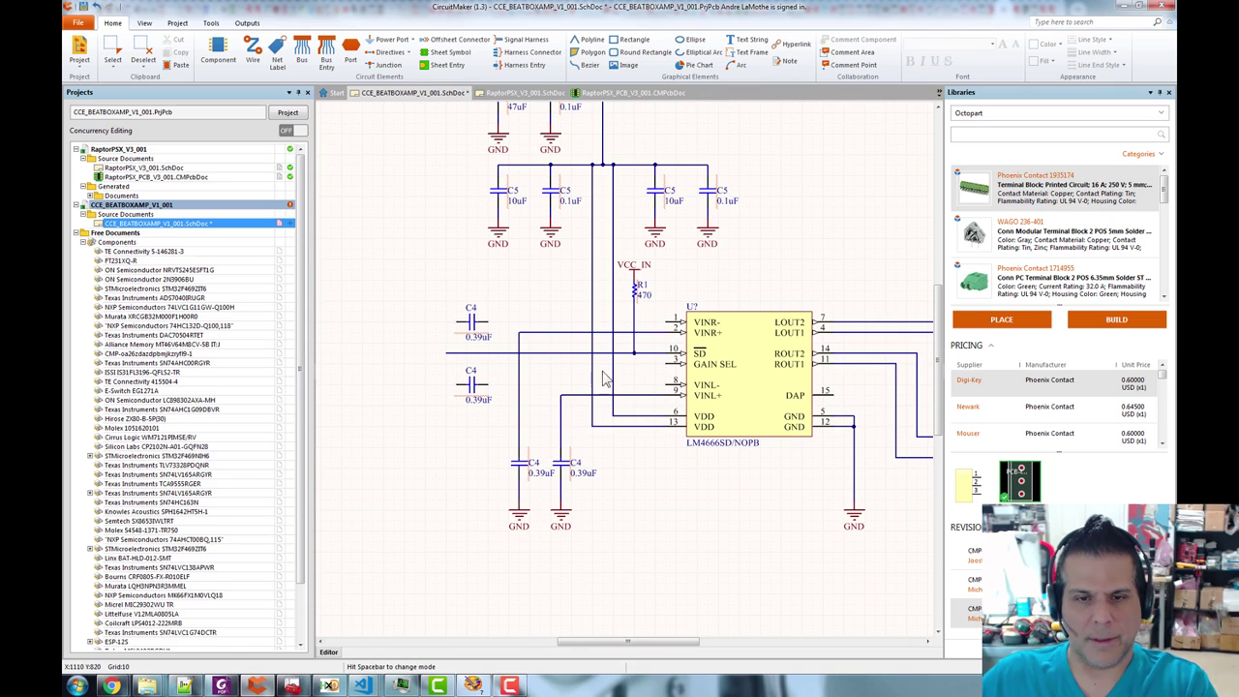
- Wire the two horizontal 0.39uF capacitors to the VINR- and VINL- pins and save the schematic
{"action": "left_click", "coordinate": [488, 322]}
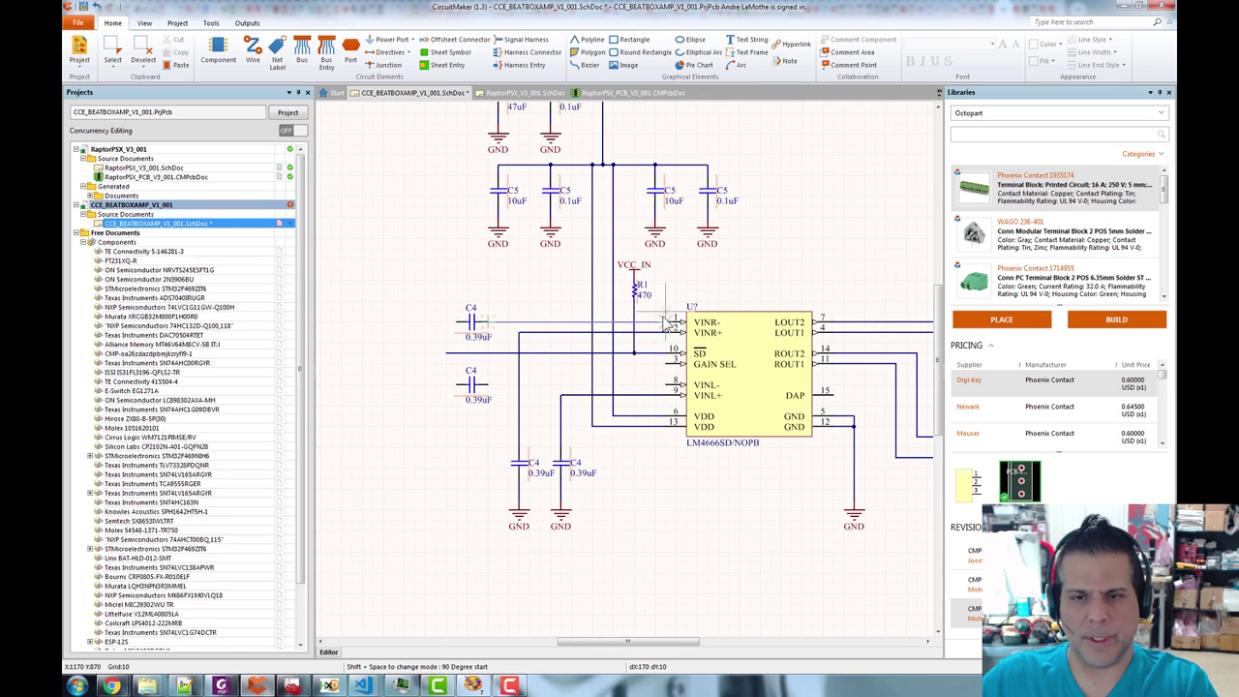
{"action": "left_click", "coordinate": [669, 323]}
{"action": "left_click", "coordinate": [488, 385]}
{"action": "left_click", "coordinate": [670, 384]}
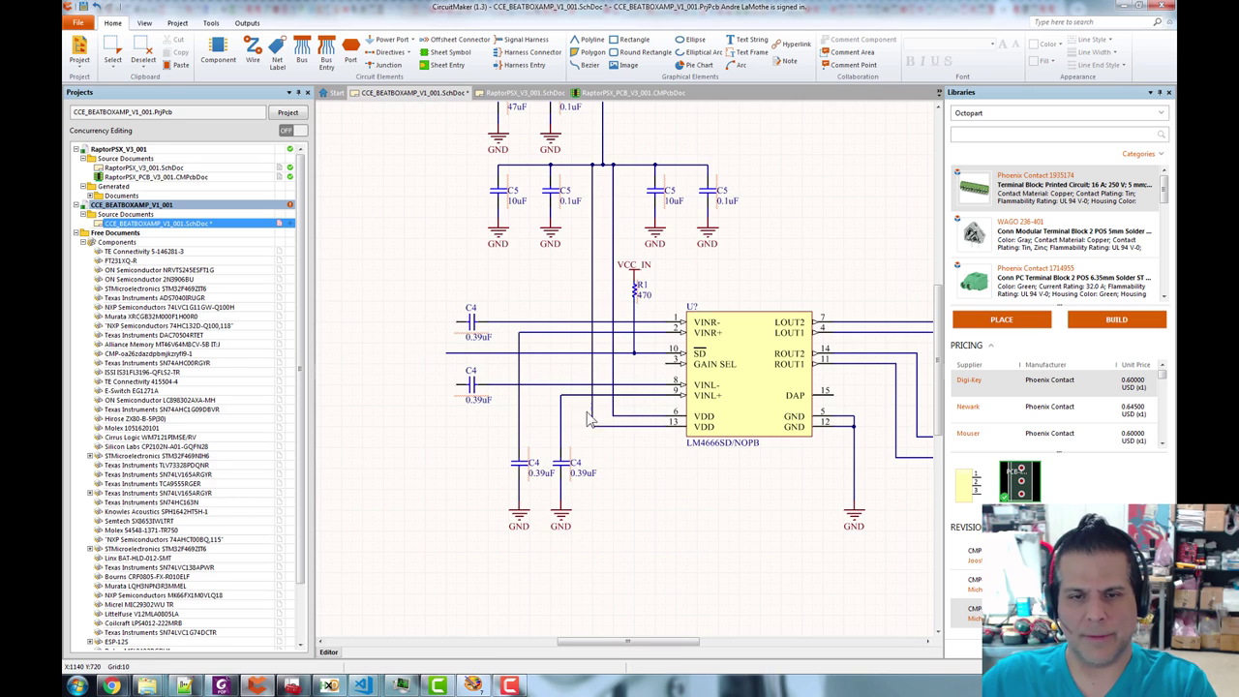
{"action": "key", "text": "ctrl+s"}
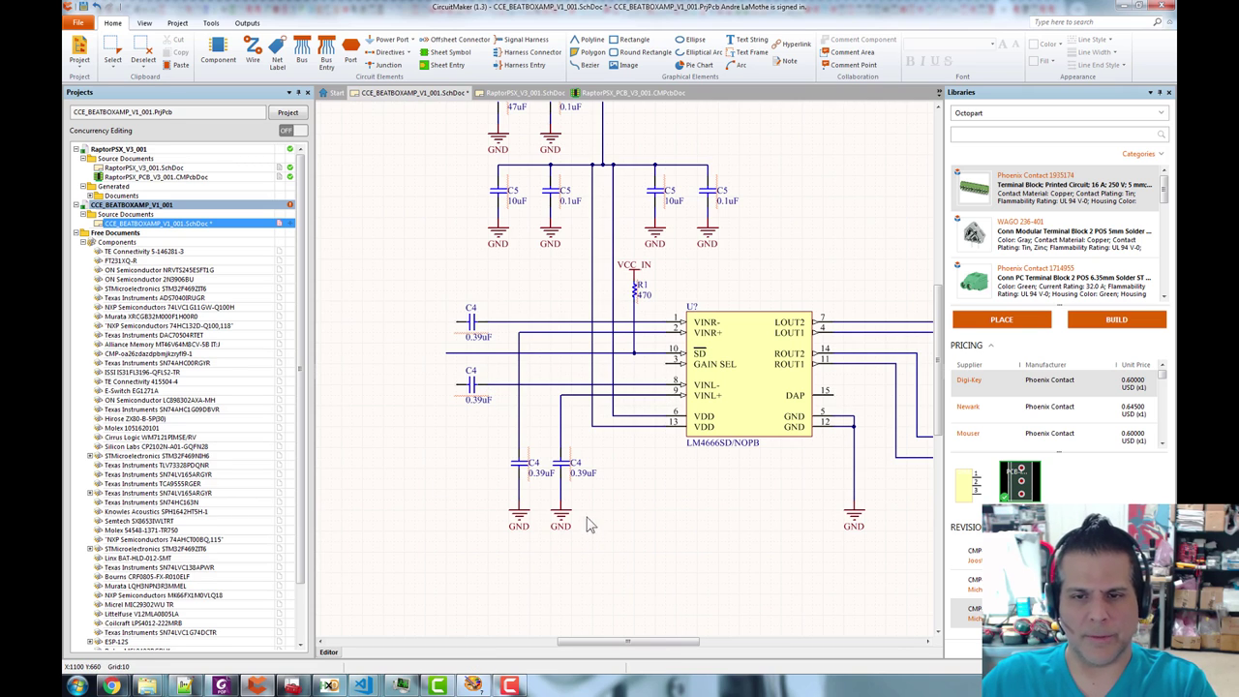
- Check the audio input connections in Figure 26 of the LM4666 datasheet in the browser, and return to the schematic
{"action": "left_click_drag", "start_coordinate": [690, 530], "coordinate": [607, 536]}
{"action": "scroll", "coordinate": [678, 542], "scroll_direction": "down", "scroll_amount": 1}
{"action": "left_click_drag", "start_coordinate": [753, 262], "coordinate": [675, 276]}
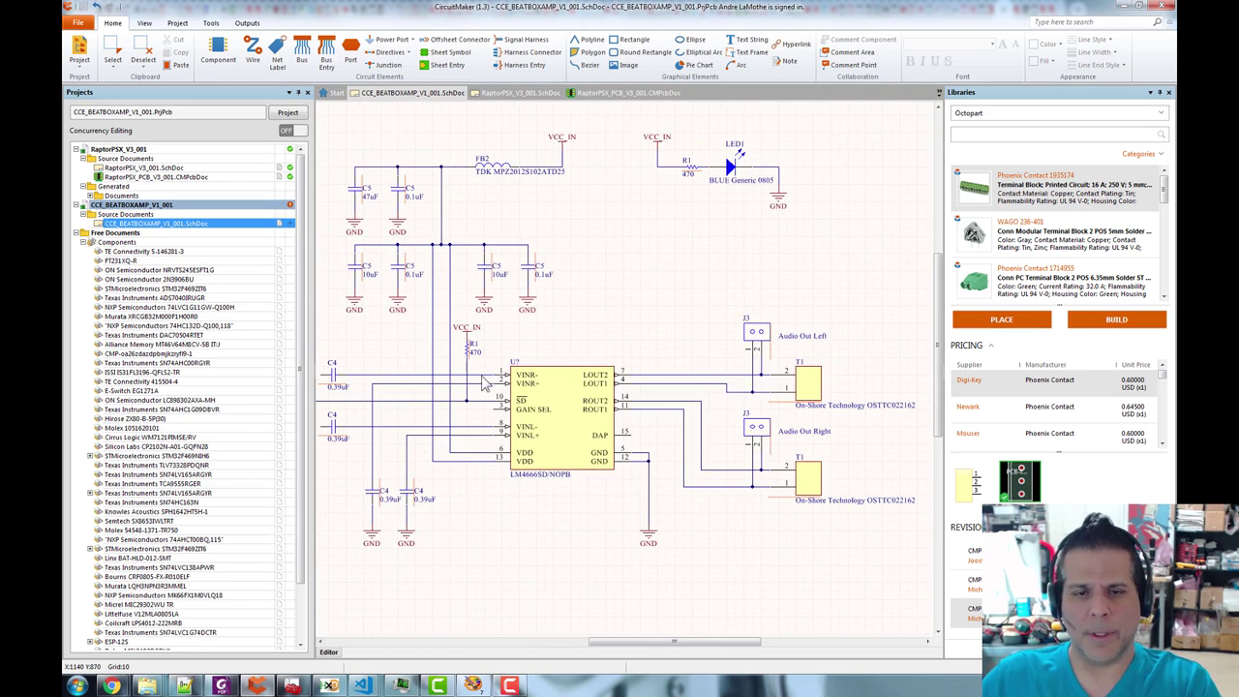
{"action": "key", "text": "alt+Tab"}
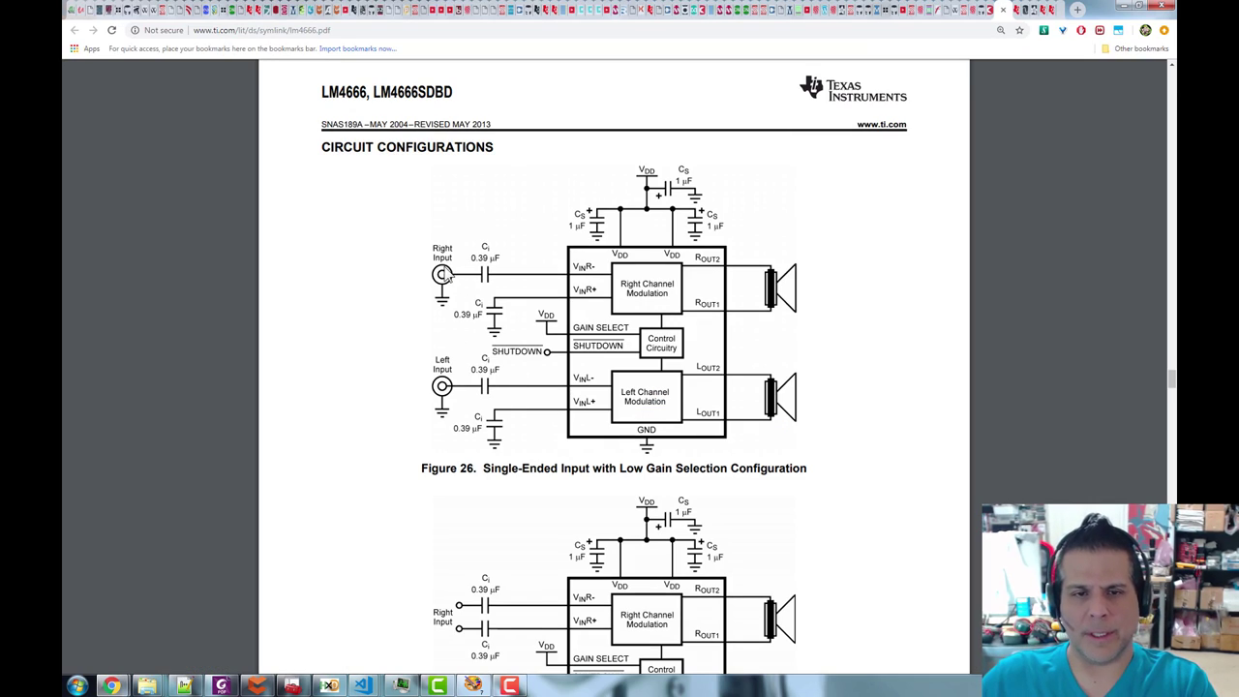
{"action": "key", "text": "alt+Tab"}
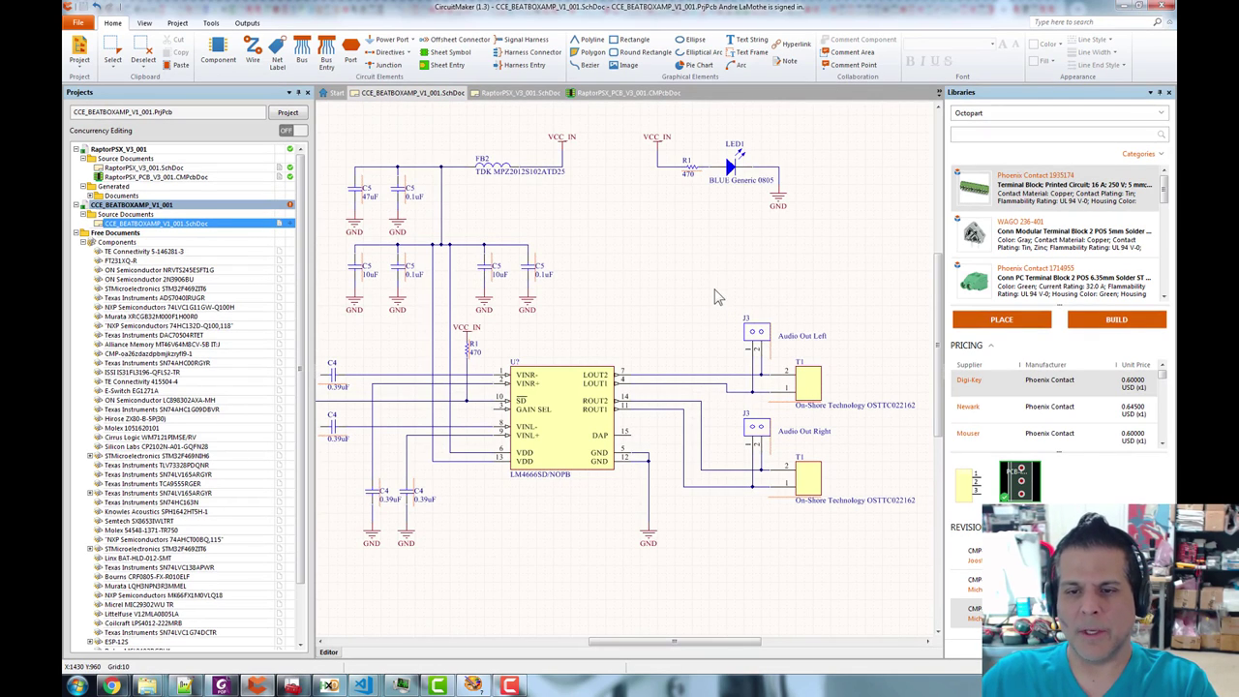
- Copy the Audio Out Left terminal block T1 and paste it, rotated 180 degrees, left of the VINR- input capacitor
{"action": "left_click", "coordinate": [811, 386]}
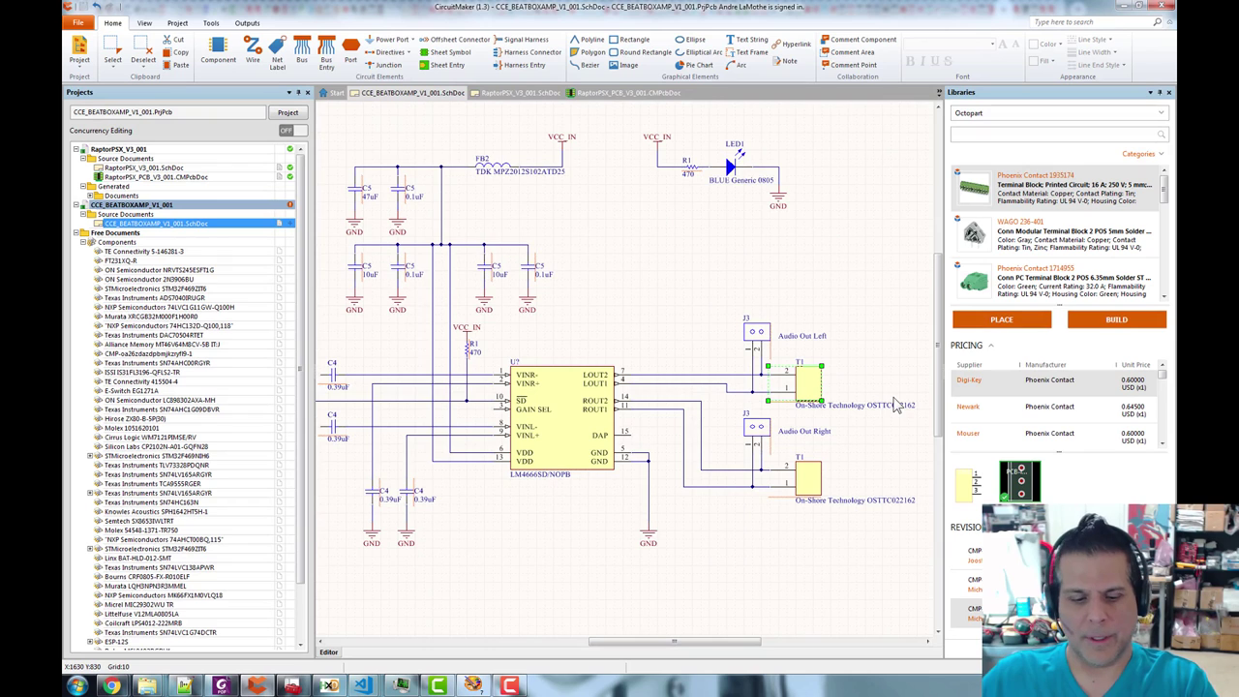
{"action": "left_click_drag", "start_coordinate": [745, 234], "coordinate": [932, 205]}
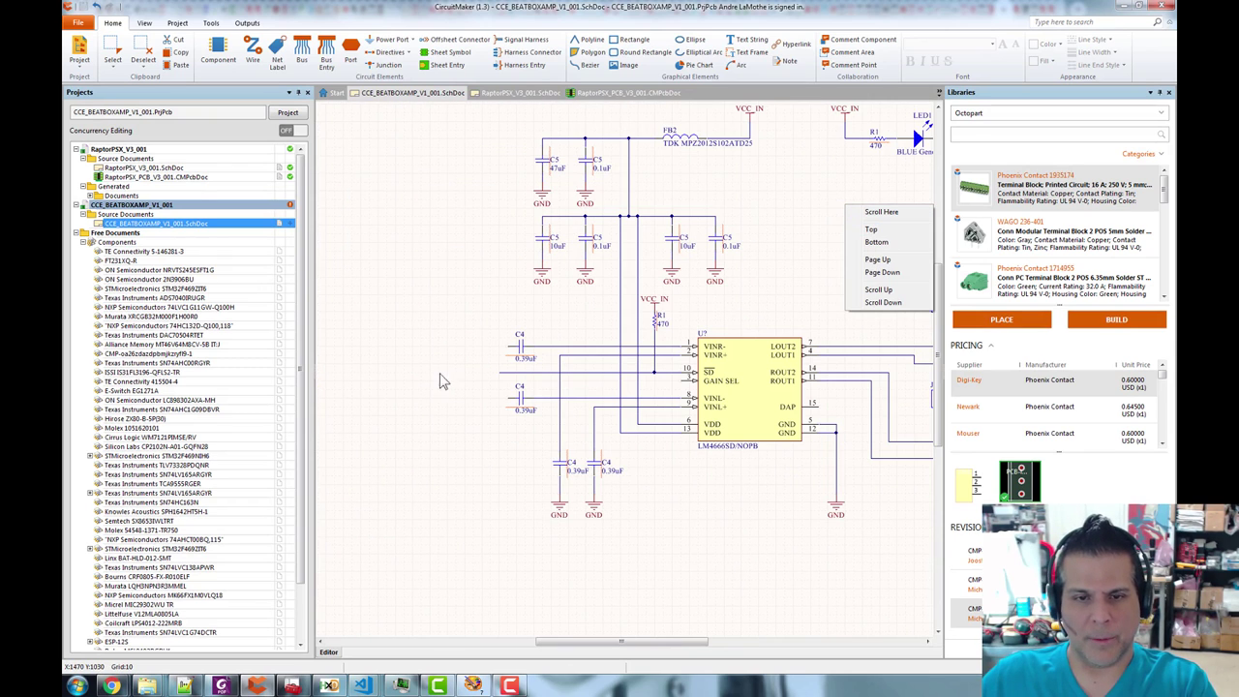
{"action": "left_click", "coordinate": [804, 302]}
{"action": "key", "text": "ctrl+v"}
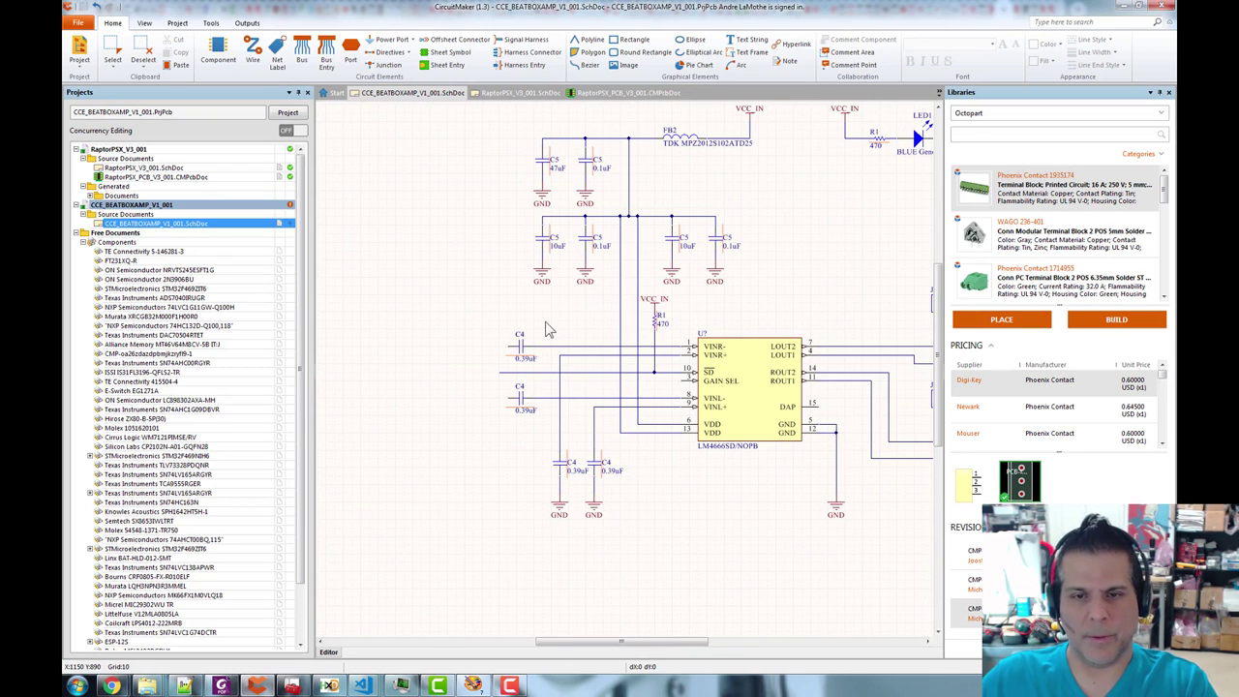
{"action": "key", "text": "space"}
{"action": "key", "text": "space"}
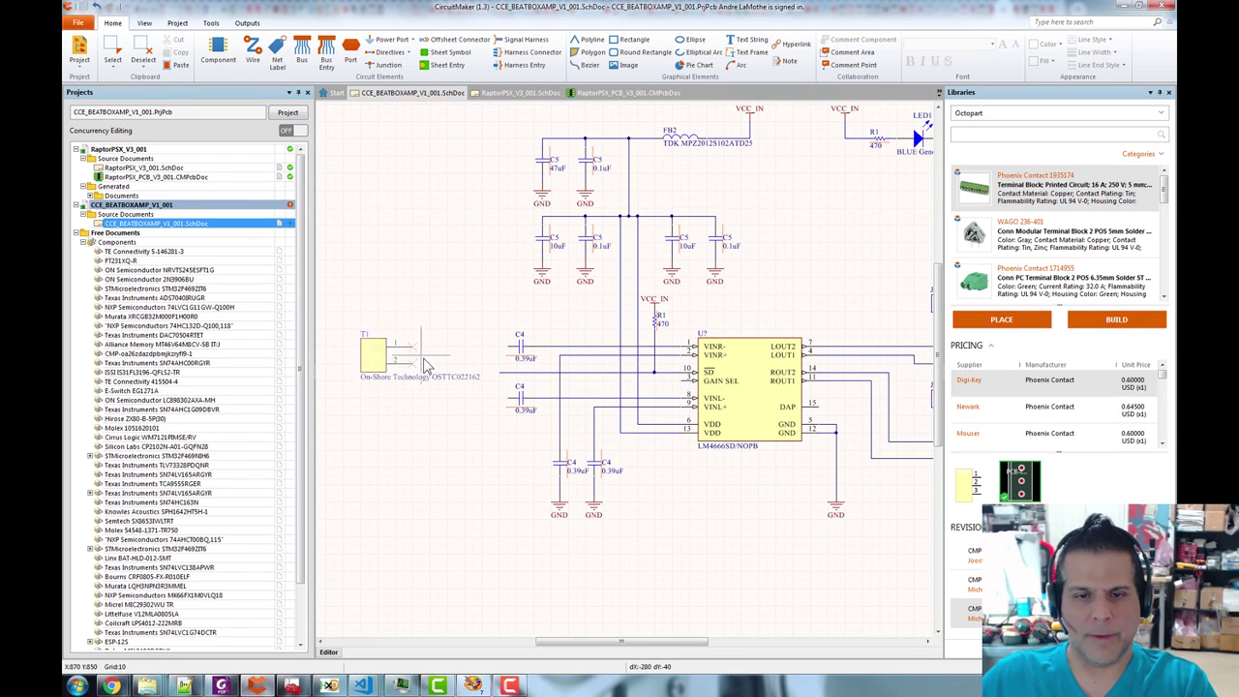
{"action": "left_click", "coordinate": [429, 354]}
{"action": "scroll", "coordinate": [467, 309], "scroll_direction": "down", "scroll_amount": 2}
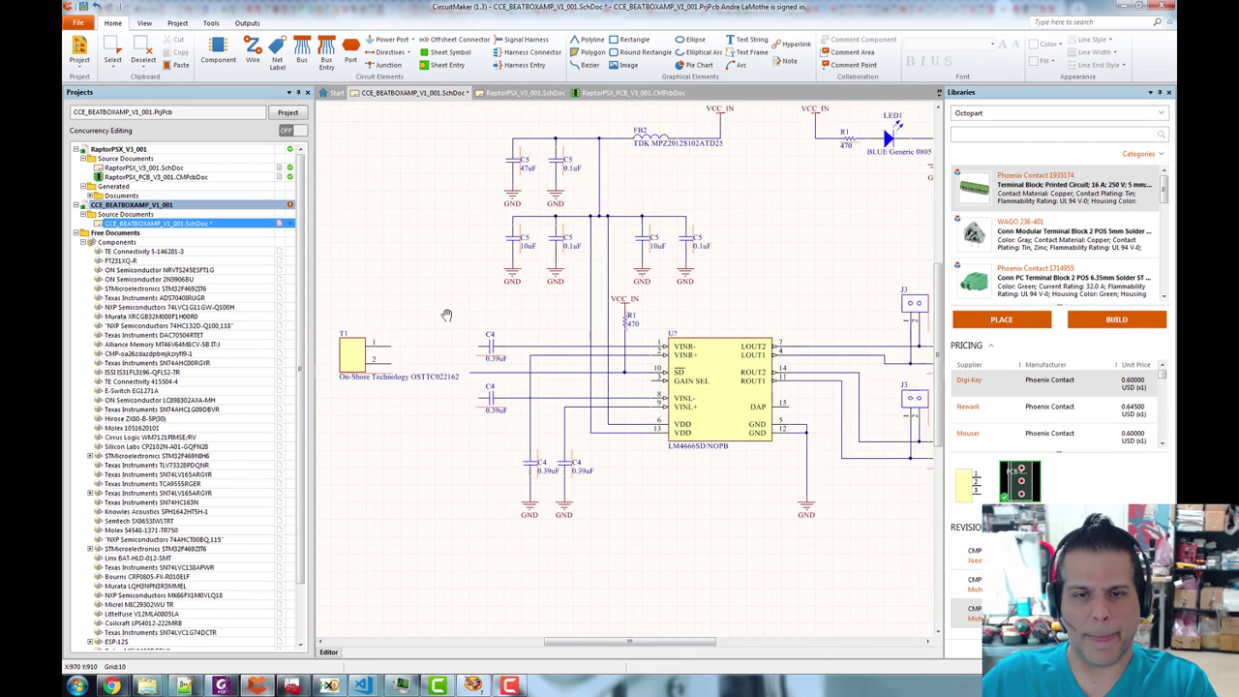
{"action": "scroll", "coordinate": [447, 330], "scroll_direction": "up", "scroll_amount": 3}
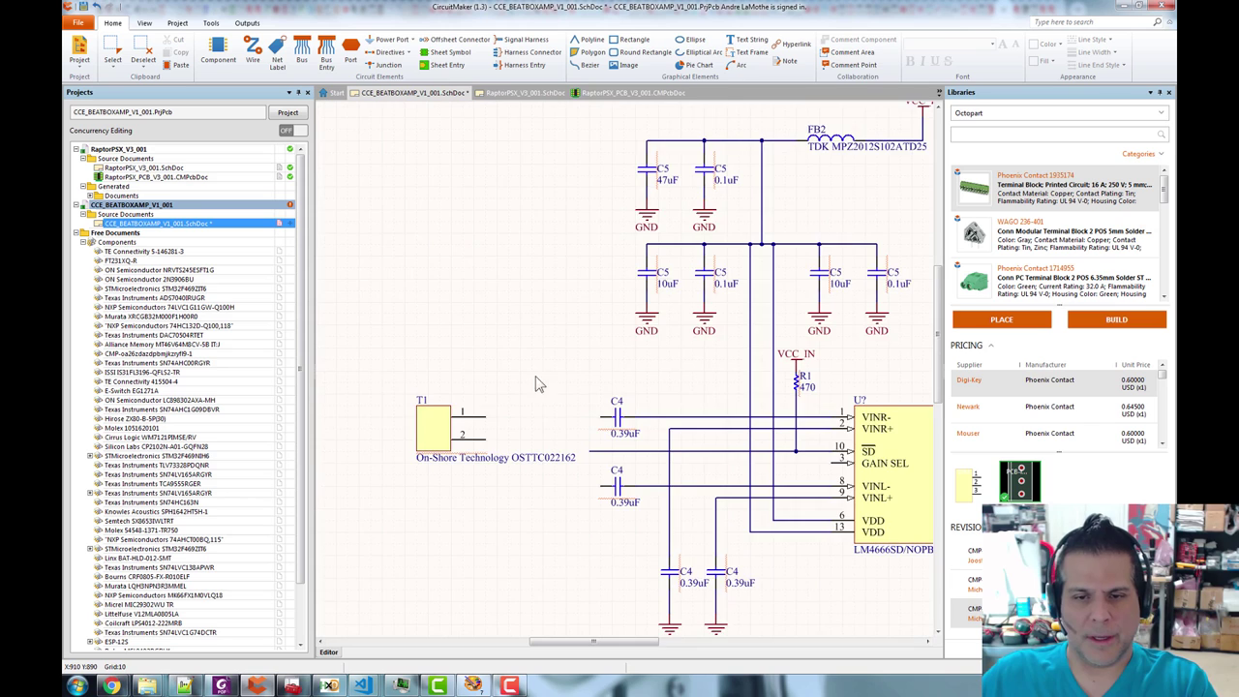
- Wire pin 1 of the input terminal block T1 to the VINR- 0.39uF capacitor and shift its OSTTC022162 label clear of pin 2
{"action": "left_click", "coordinate": [466, 366]}
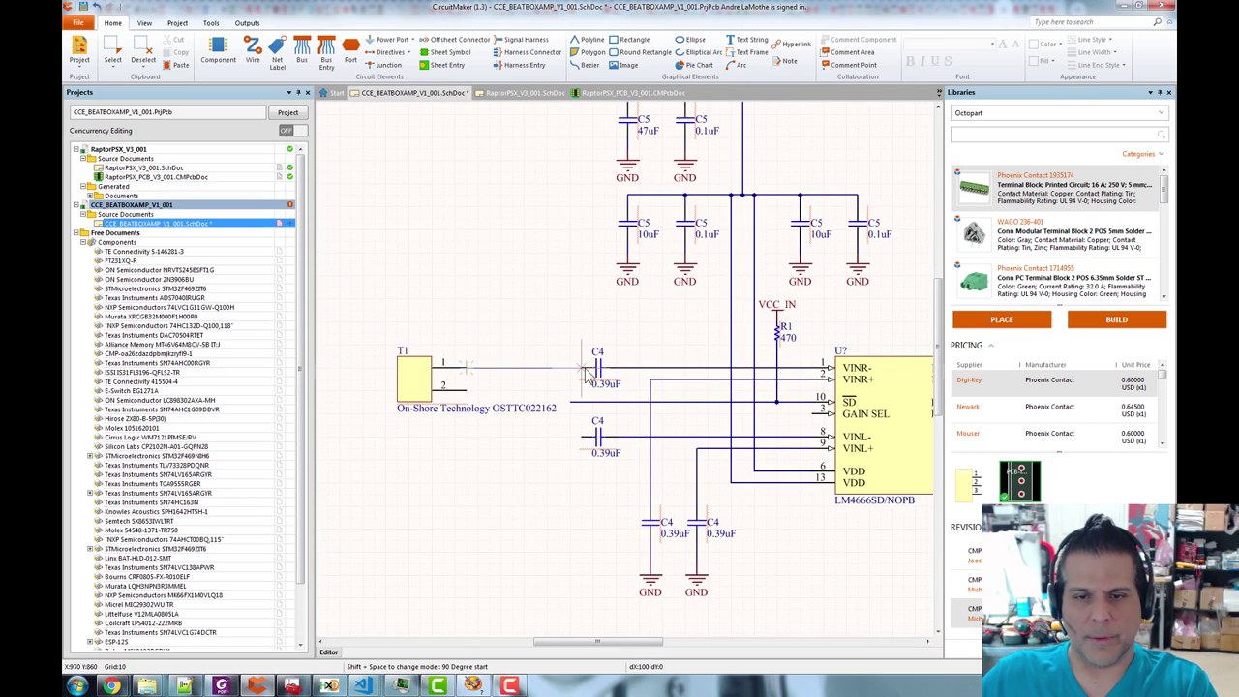
{"action": "left_click", "coordinate": [577, 368]}
{"action": "left_click_drag", "start_coordinate": [524, 414], "coordinate": [432, 411]}
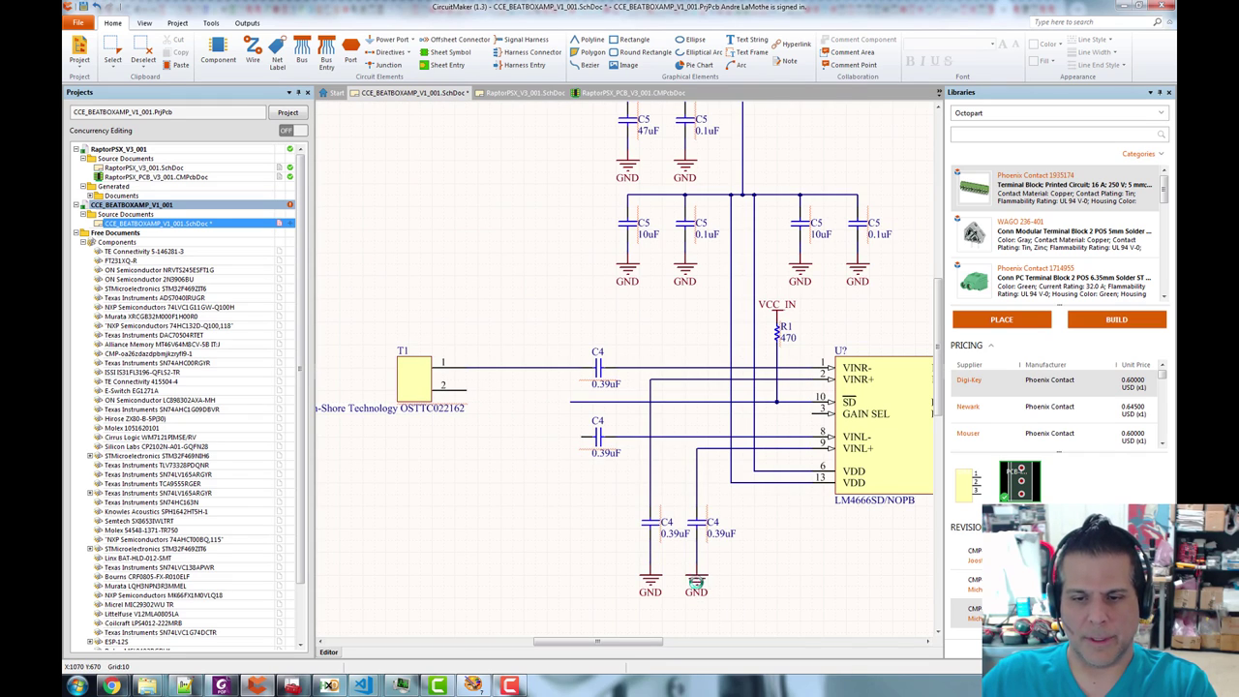
- Try a rotated copy of the GND port on pin 2 of the input terminal block T1, and undo it
{"action": "key", "text": "ctrl+v"}
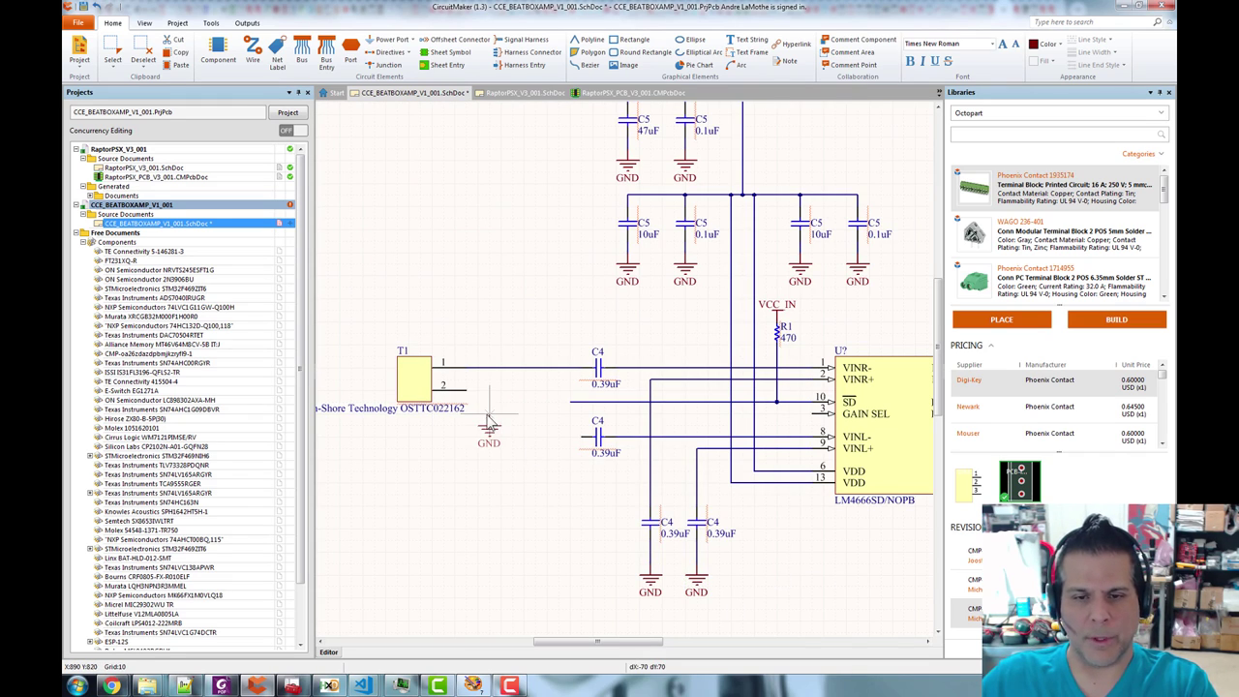
{"action": "key", "text": "space"}
{"action": "key", "text": "Left"}
{"action": "left_click", "coordinate": [469, 392]}
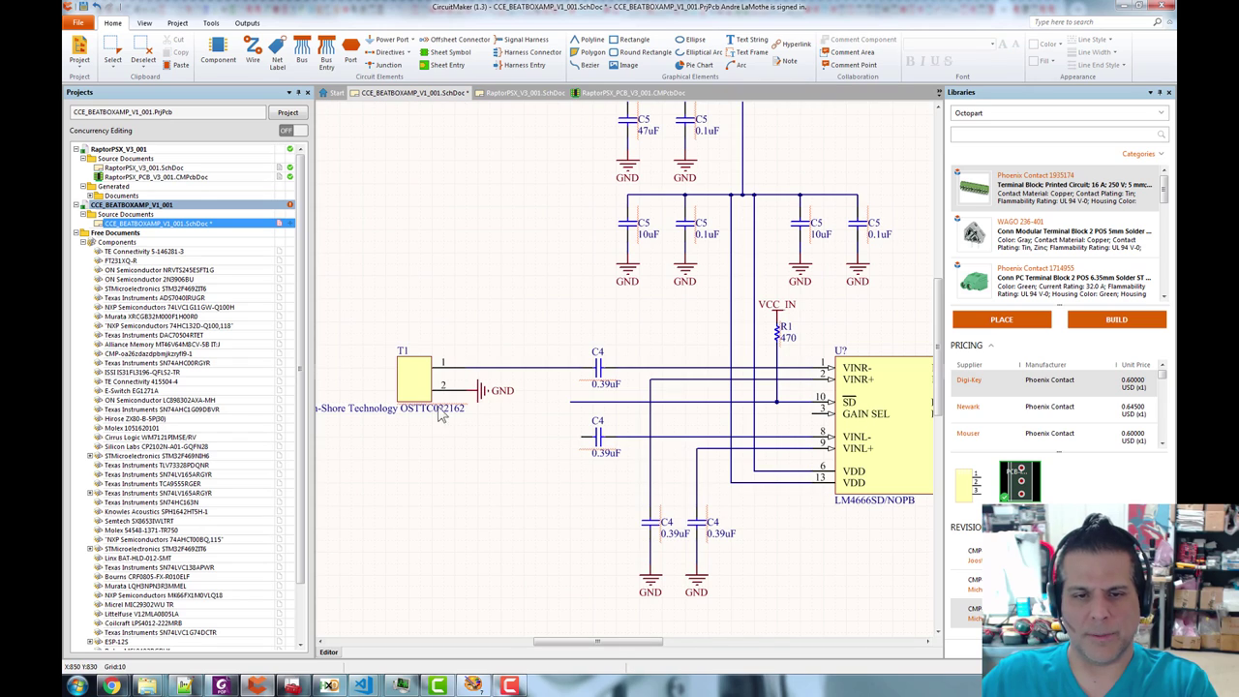
{"action": "key", "text": "ctrl+z"}
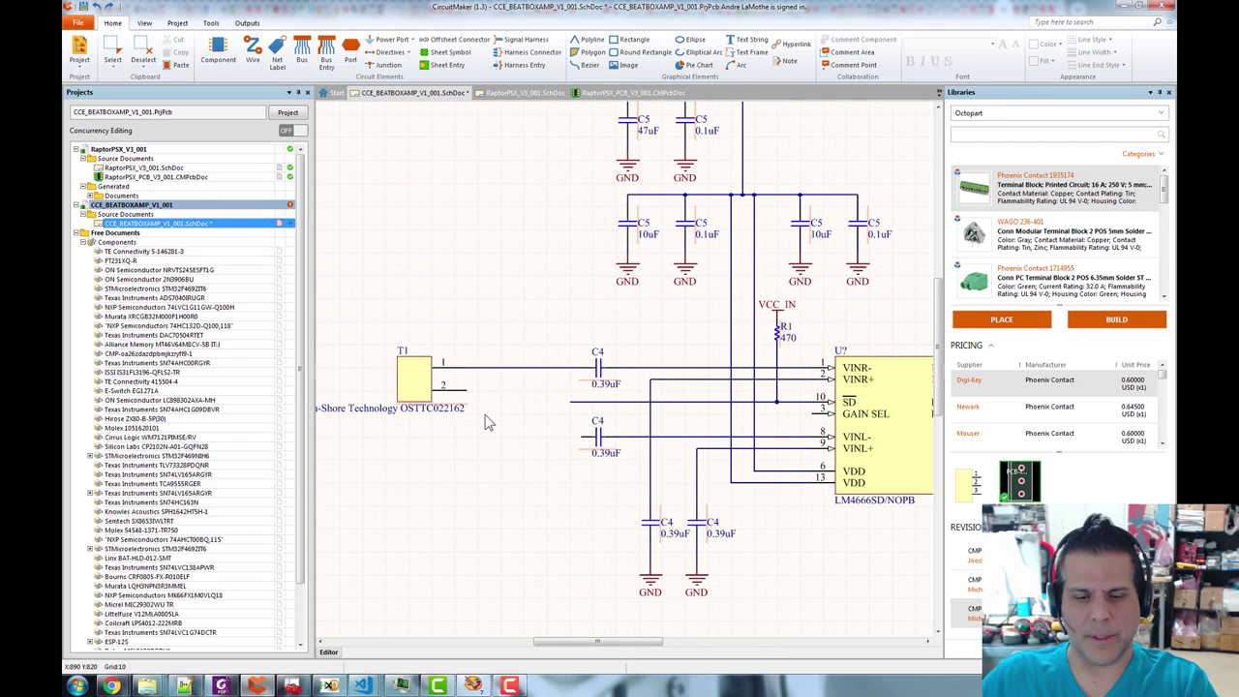
- Paste an upright GND port just below and beyond pin 2 of the input terminal block T1
{"action": "key", "text": "ctrl+v"}
{"action": "key", "text": "space"}
{"action": "key", "text": "space"}
{"action": "key", "text": "space"}
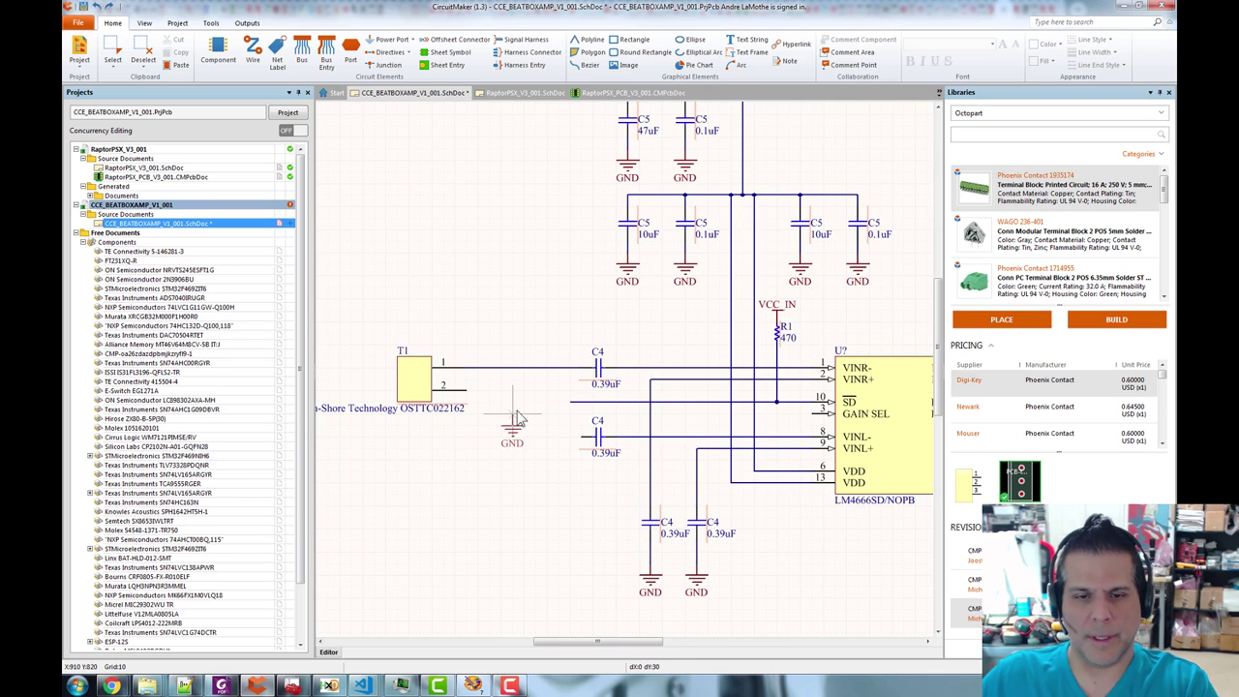
{"action": "left_click", "coordinate": [506, 411]}
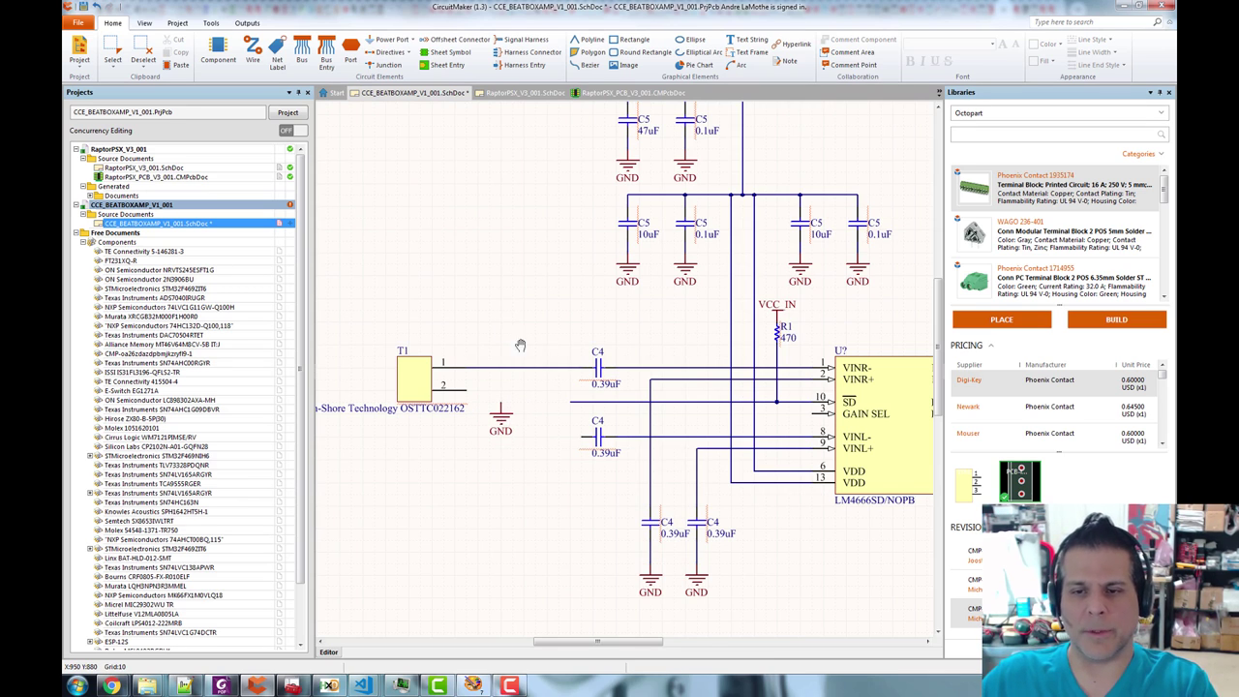
- Copy the Audio Out Left header J3 with its label and paste it above the wire from T1 to the VINR- capacitor
{"action": "scroll", "coordinate": [677, 329], "scroll_direction": "right", "scroll_amount": 5}
{"action": "scroll", "coordinate": [752, 312], "scroll_direction": "right", "scroll_amount": 5}
{"action": "left_click", "coordinate": [616, 333]}
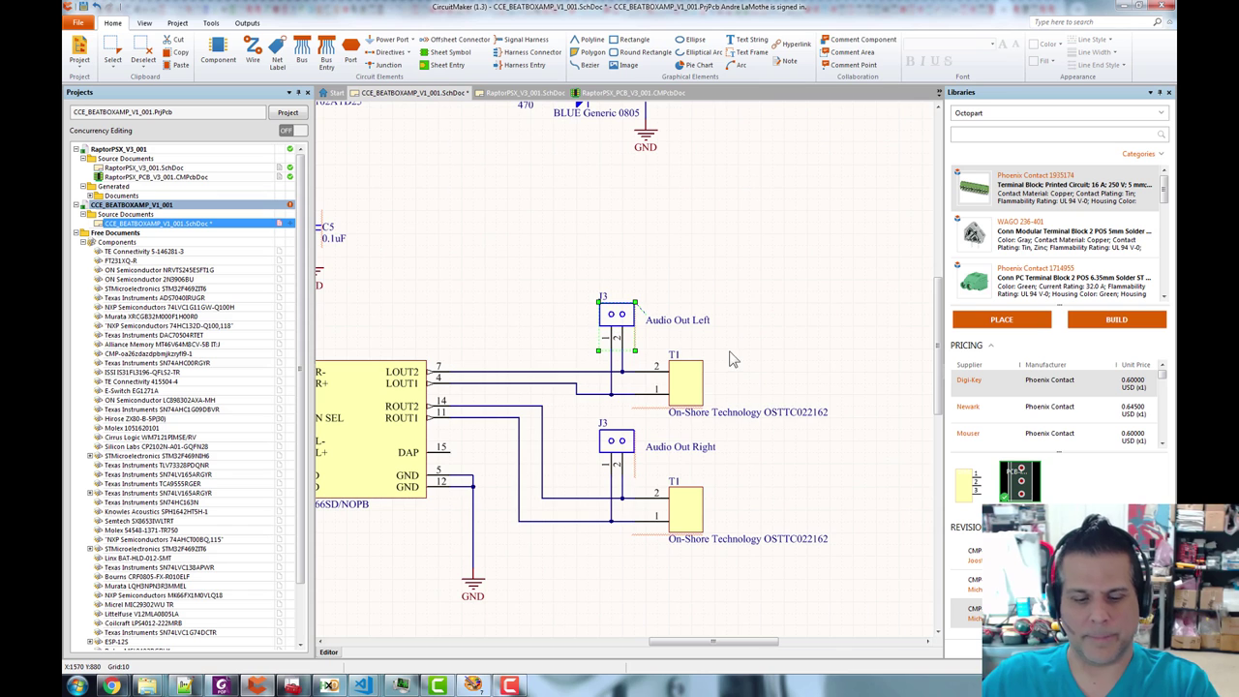
{"action": "left_click", "coordinate": [671, 232]}
{"action": "scroll", "coordinate": [523, 290], "scroll_direction": "left", "scroll_amount": 5}
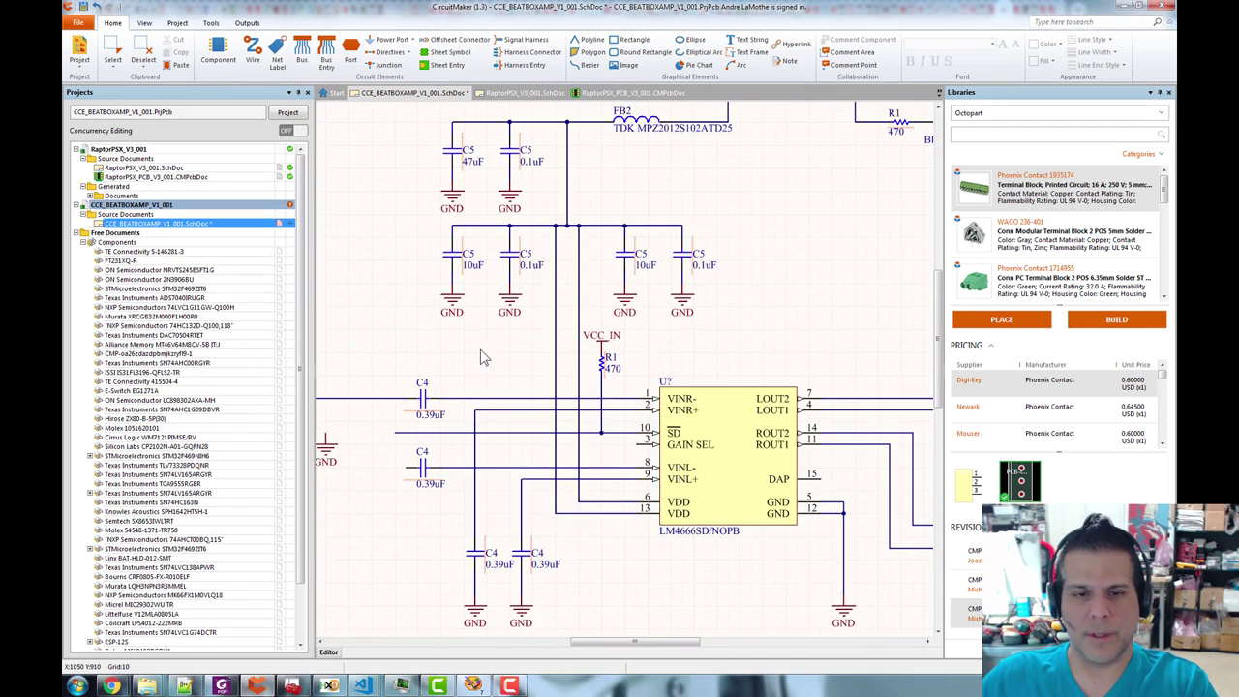
{"action": "scroll", "coordinate": [392, 335], "scroll_direction": "left", "scroll_amount": 4}
{"action": "key", "text": "ctrl+v"}
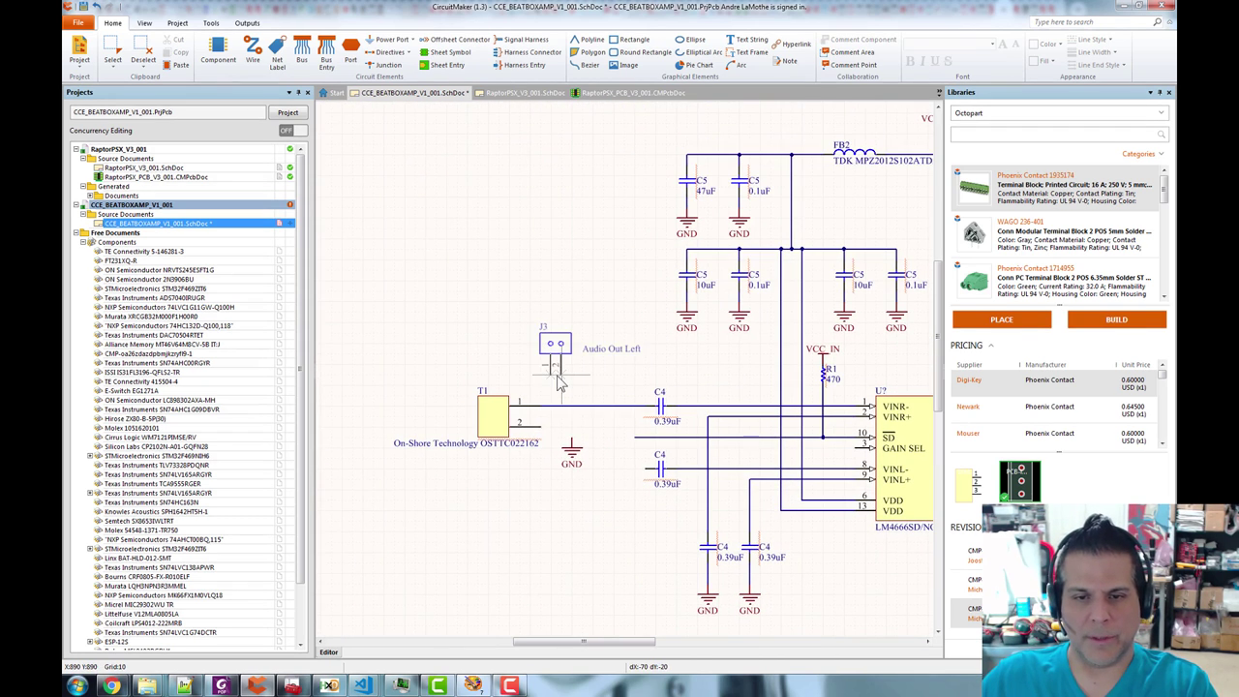
{"action": "left_click_drag", "start_coordinate": [561, 378], "coordinate": [577, 377]}
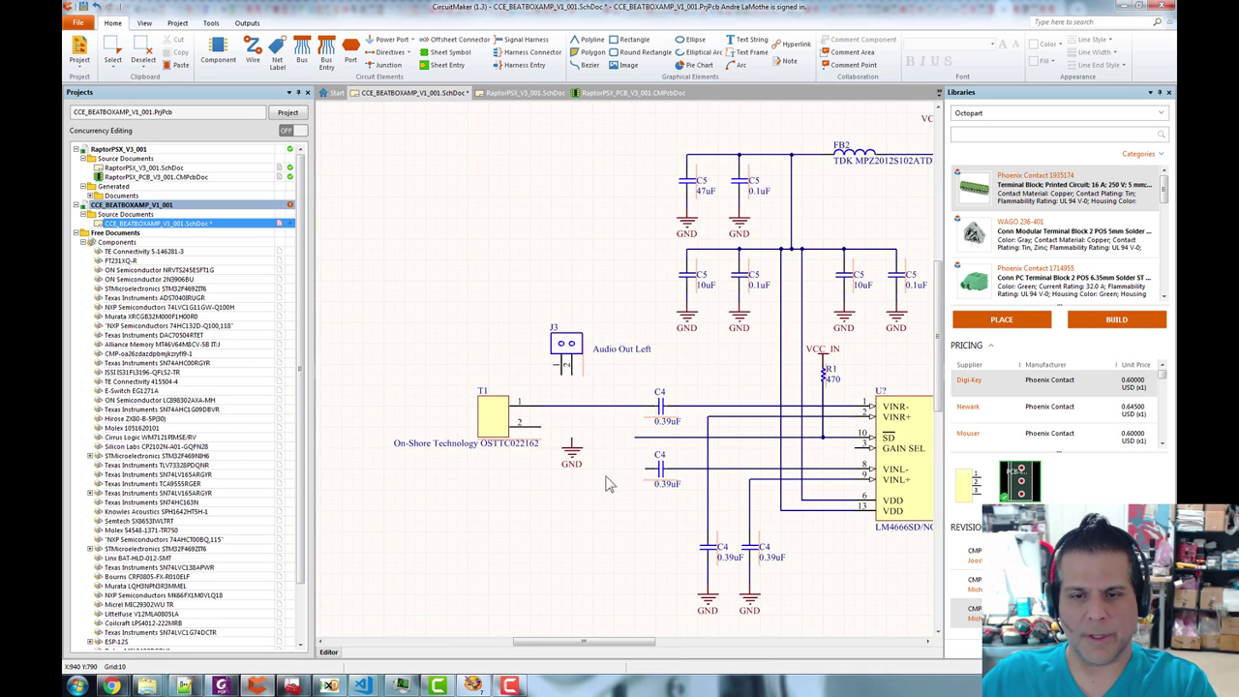
- Review the LM4666 amplifier's speaker output connections and compare them with the new audio input section
{"action": "key", "text": "Page_Down"}
{"action": "key", "text": "Page_Down"}
{"action": "key", "text": "Page_Down"}
{"action": "left_click_drag", "start_coordinate": [547, 385], "coordinate": [537, 371]}
{"action": "key", "text": "Page_Up"}
{"action": "left_click_drag", "start_coordinate": [864, 281], "coordinate": [459, 318]}
{"action": "key", "text": "Page_Down"}
{"action": "key", "text": "Page_Up"}
{"action": "key", "text": "Page_Down"}
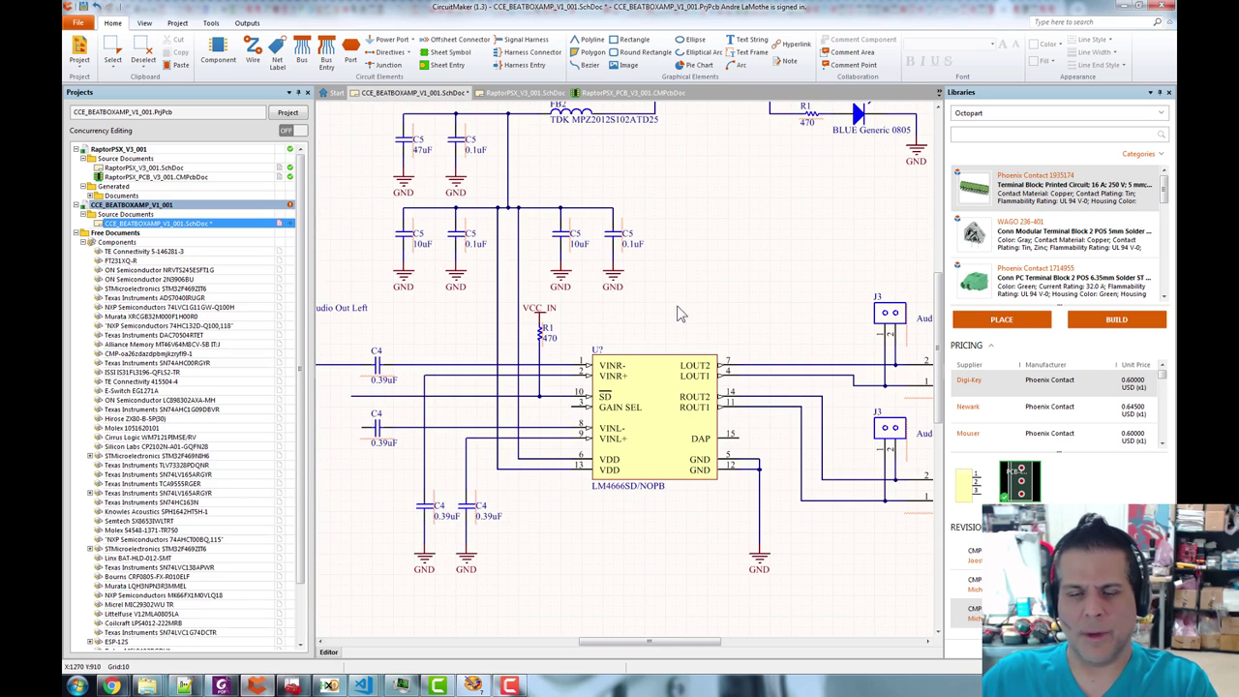
{"action": "key", "text": "Page_Up"}
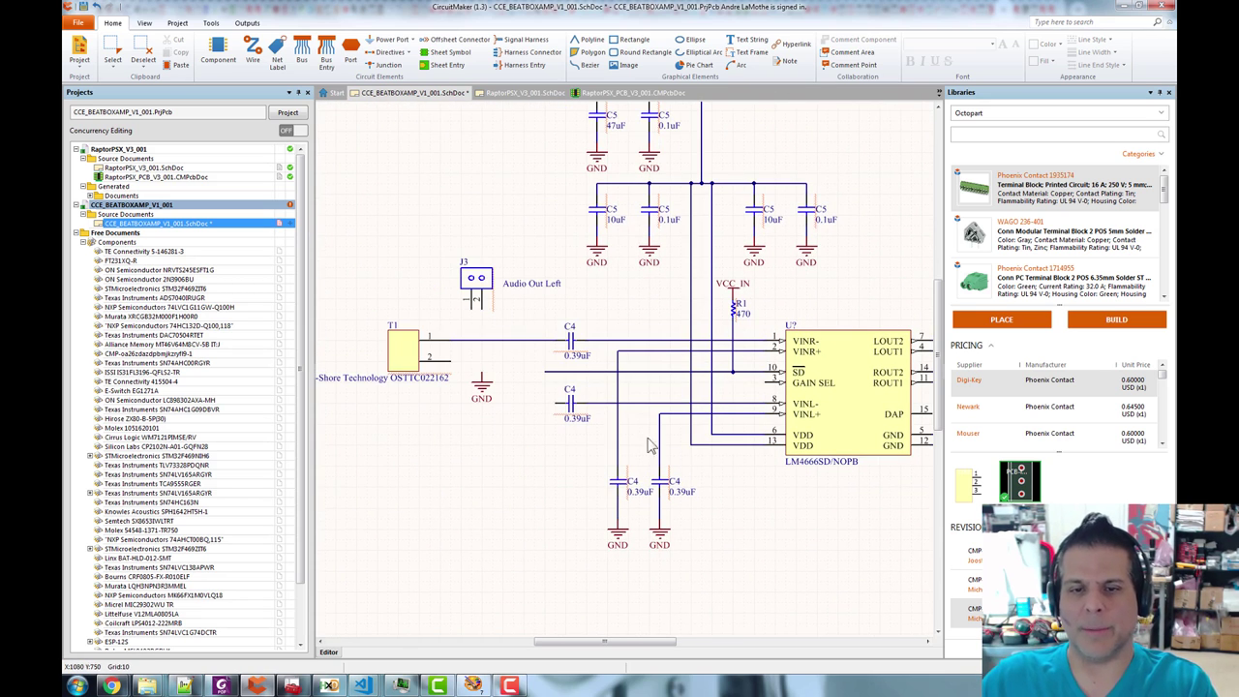
- Wire pin 1 of the pasted header J3 down to the wire between T1 pin 1 and the VINR- capacitor
{"action": "left_click_drag", "start_coordinate": [552, 290], "coordinate": [575, 332]}
{"action": "key", "text": "Page_Up"}
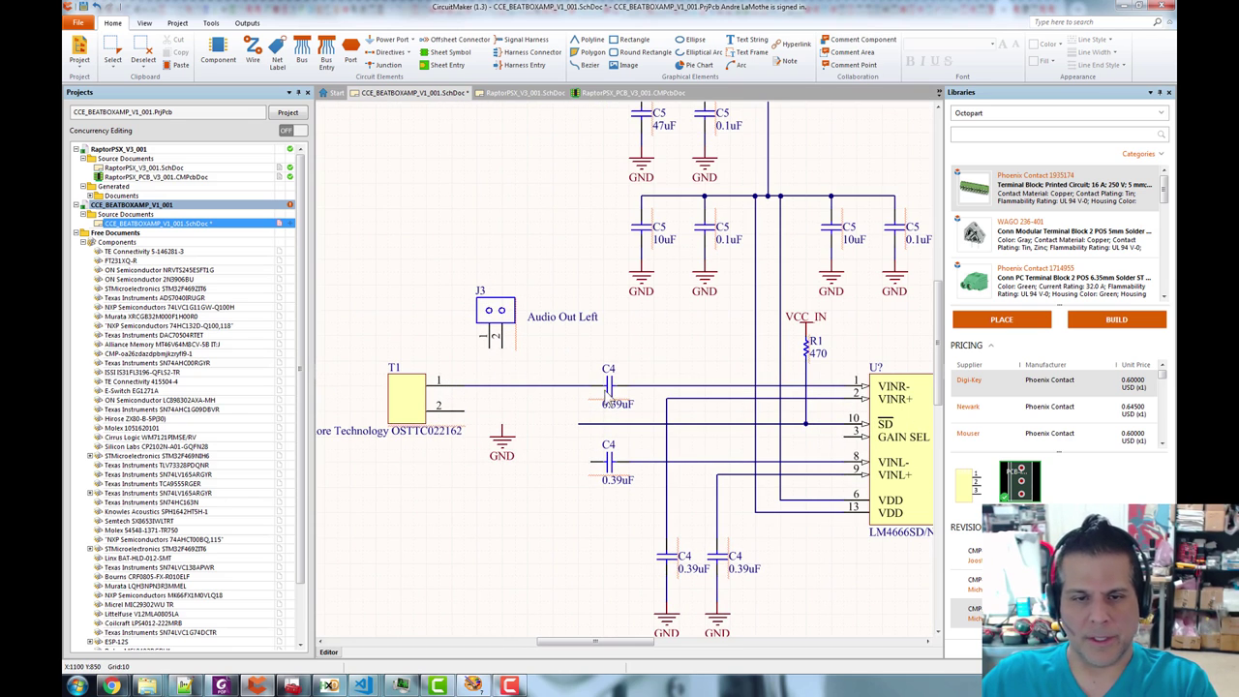
{"action": "key", "text": "ctrl+w"}
{"action": "left_click", "coordinate": [489, 348]}
{"action": "left_click", "coordinate": [491, 385]}
{"action": "right_click", "coordinate": [522, 429]}
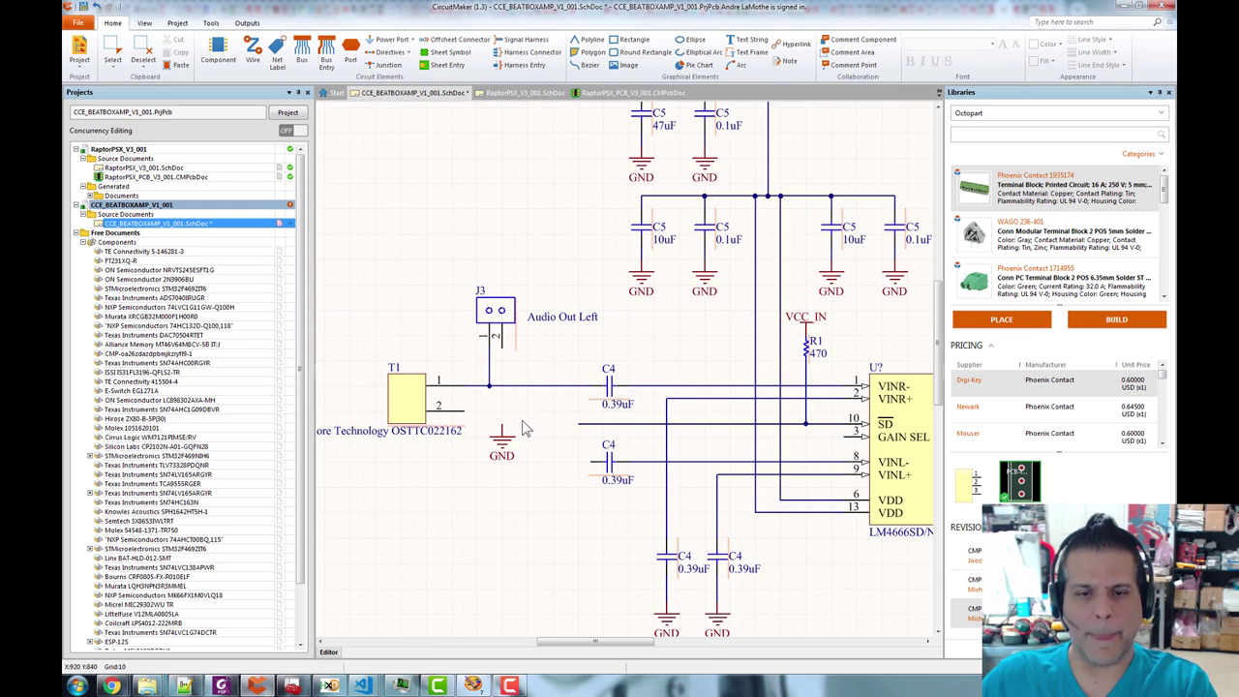
- Wire pin 2 of the pasted header J3 and pin 2 of the input terminal block T1 to the GND port
{"action": "key", "text": "ctrl+w"}
{"action": "left_click", "coordinate": [502, 348]}
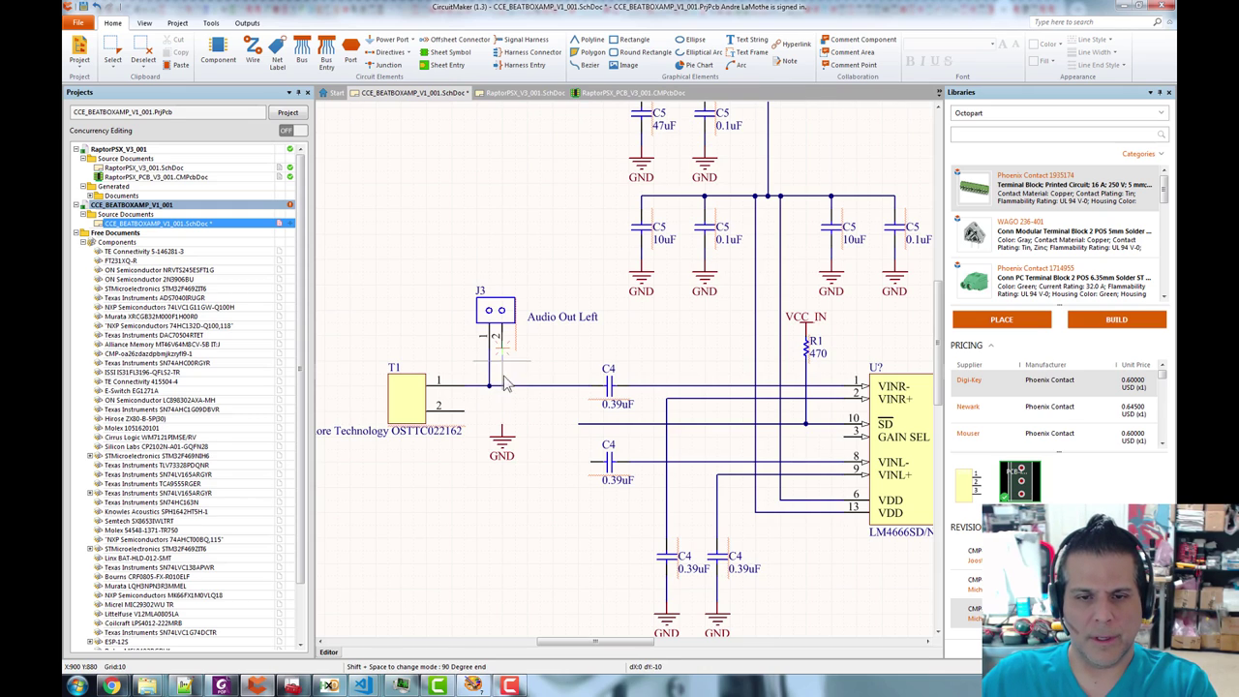
{"action": "left_click", "coordinate": [502, 436]}
{"action": "left_click", "coordinate": [465, 412]}
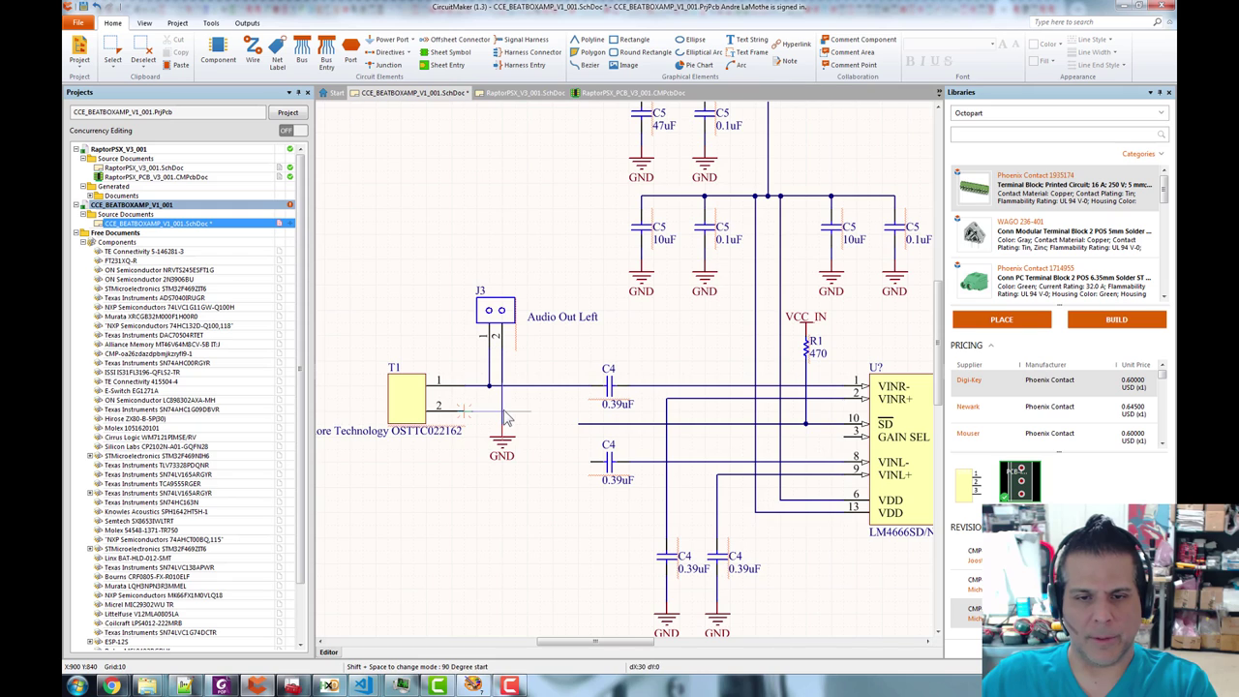
- Finish wiring T1 pin 2 to the ground line and duplicate the whole J3/T1 connector block directly below the original
{"action": "left_click", "coordinate": [502, 411]}
{"action": "right_click", "coordinate": [531, 520]}
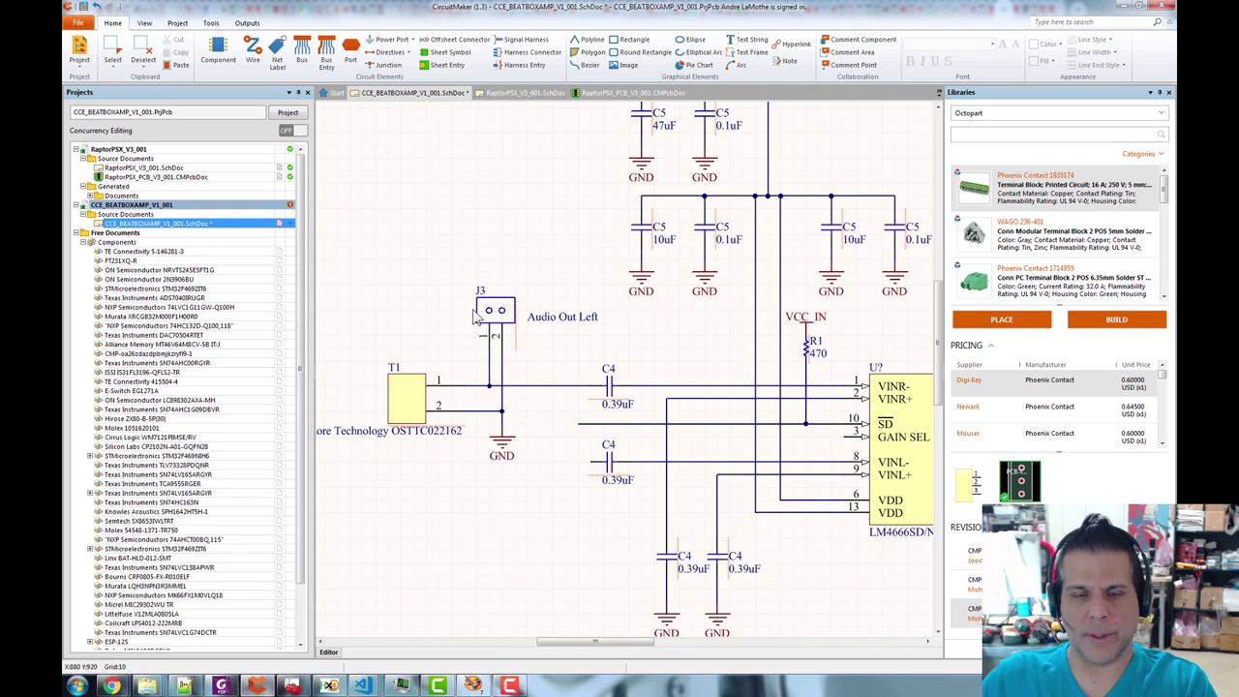
{"action": "left_click_drag", "start_coordinate": [351, 275], "coordinate": [572, 534]}
{"action": "key", "text": "ctrl+c"}
{"action": "key", "text": "ctrl+v"}
{"action": "scroll", "coordinate": [484, 542], "scroll_direction": "down", "scroll_amount": 2}
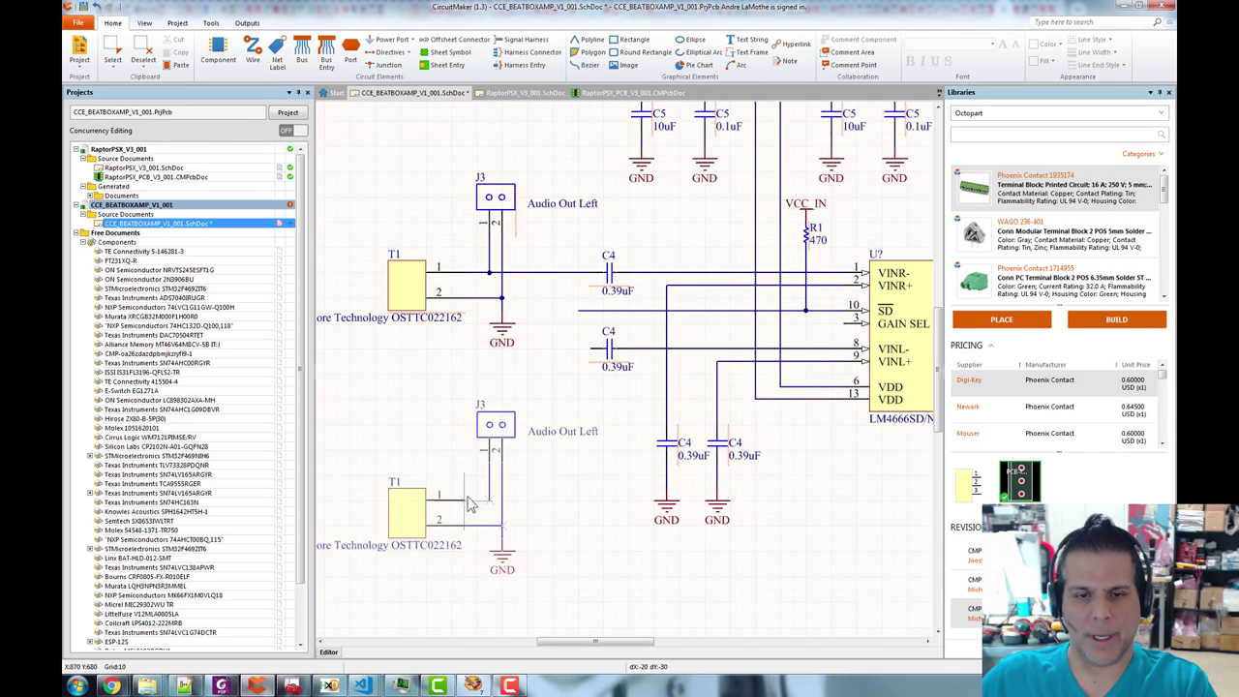
{"action": "left_click", "coordinate": [472, 477]}
- Wire pin 1 of the duplicated T1 terminal to the J3 pin 1 line above it
{"action": "key", "text": "ctrl+w"}
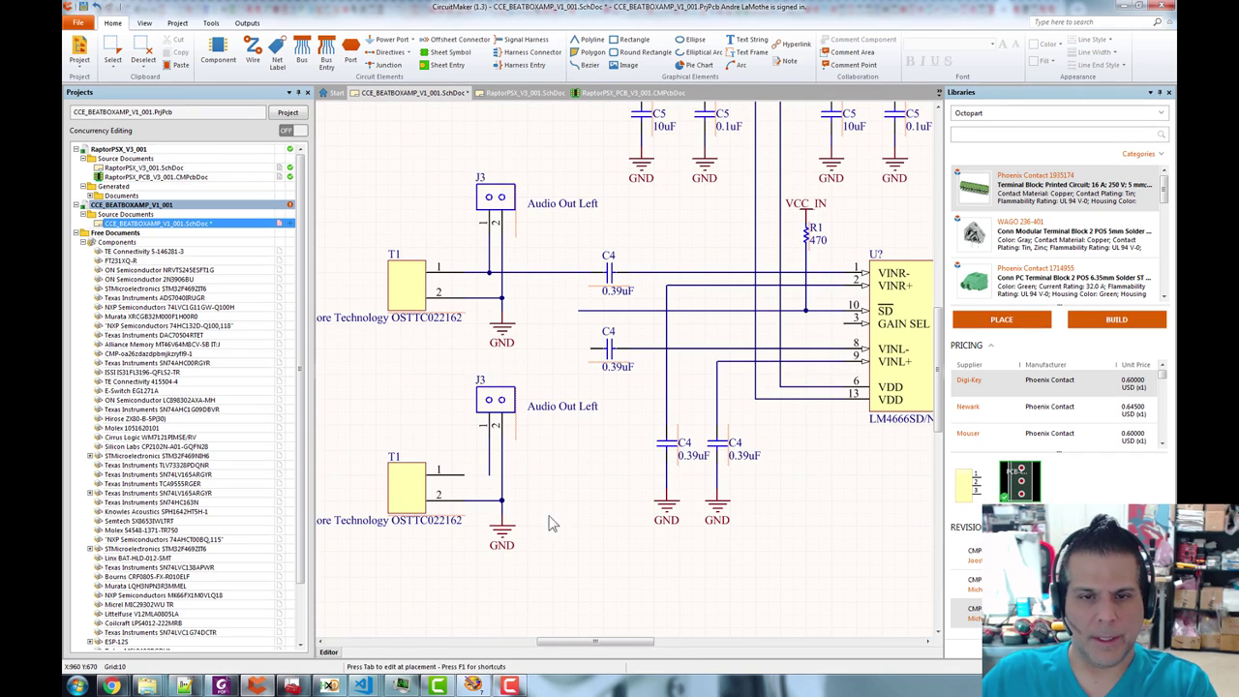
{"action": "left_click", "coordinate": [463, 475]}
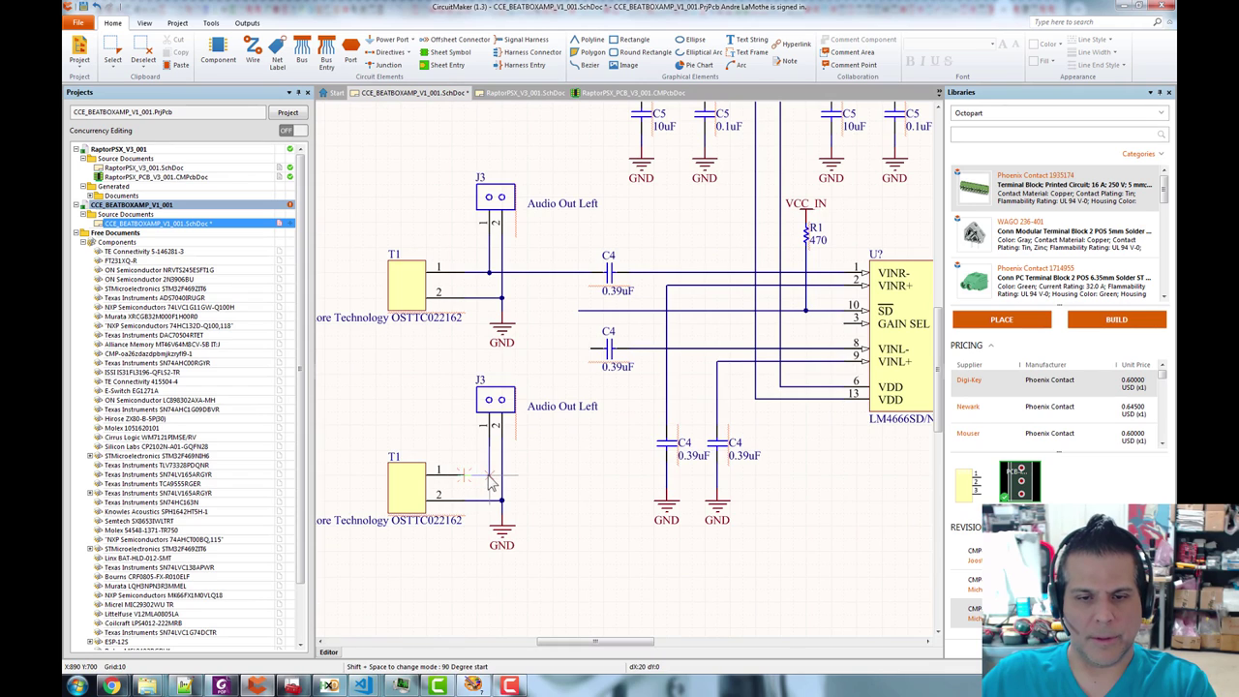
{"action": "left_click", "coordinate": [490, 476]}
{"action": "key", "text": "Escape"}
- Wire the pin 1 junction of the lower connector block up to the free end of the C4 capacitor feeding VINL-
{"action": "key", "text": "ctrl+w"}
{"action": "left_click", "coordinate": [491, 475]}
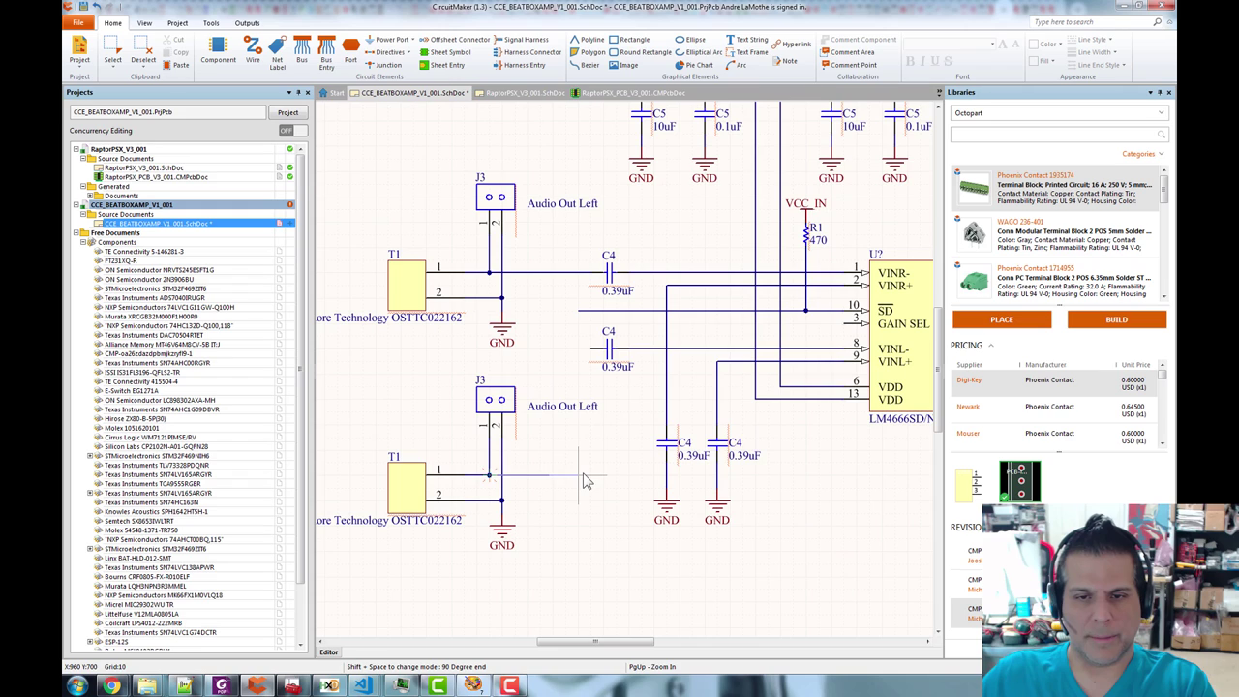
{"action": "left_click", "coordinate": [566, 474]}
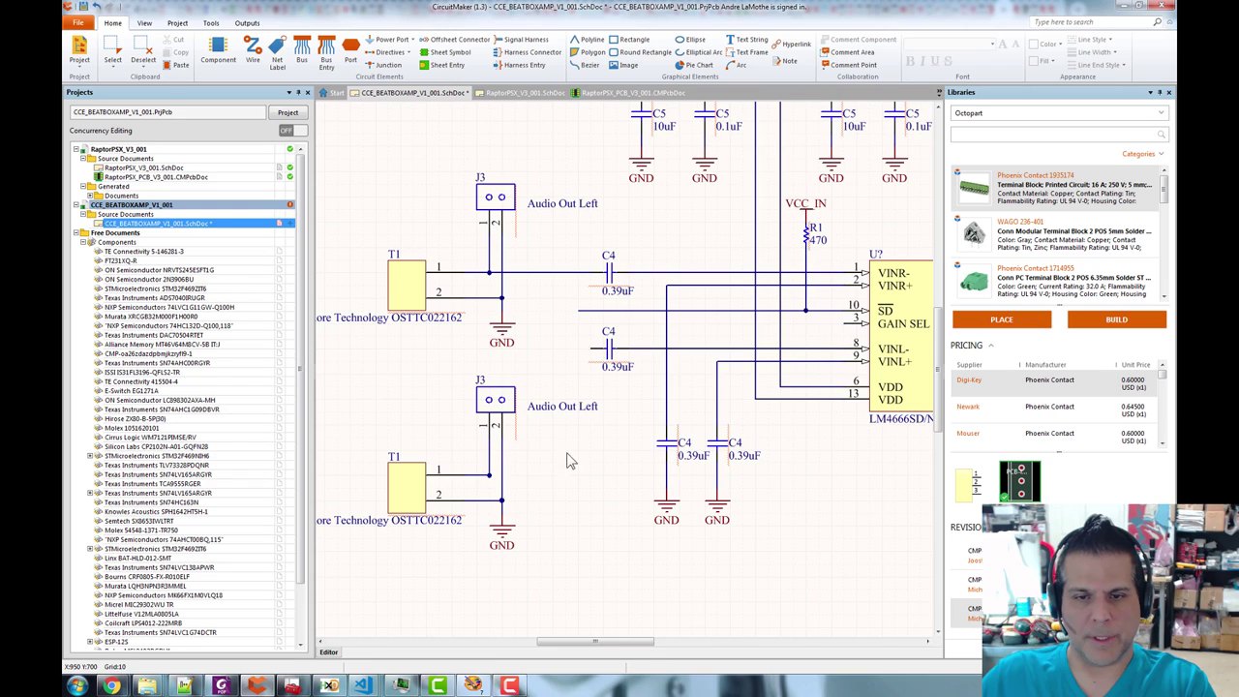
{"action": "left_click", "coordinate": [580, 348]}
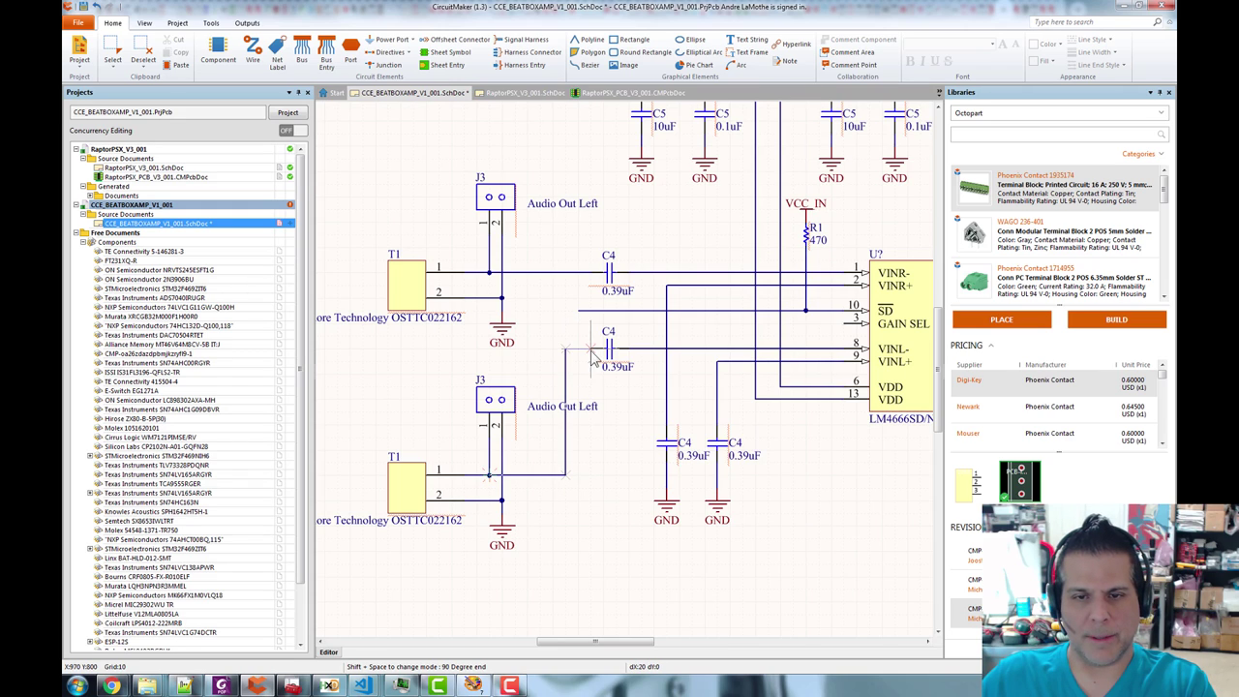
{"action": "right_click", "coordinate": [615, 503]}
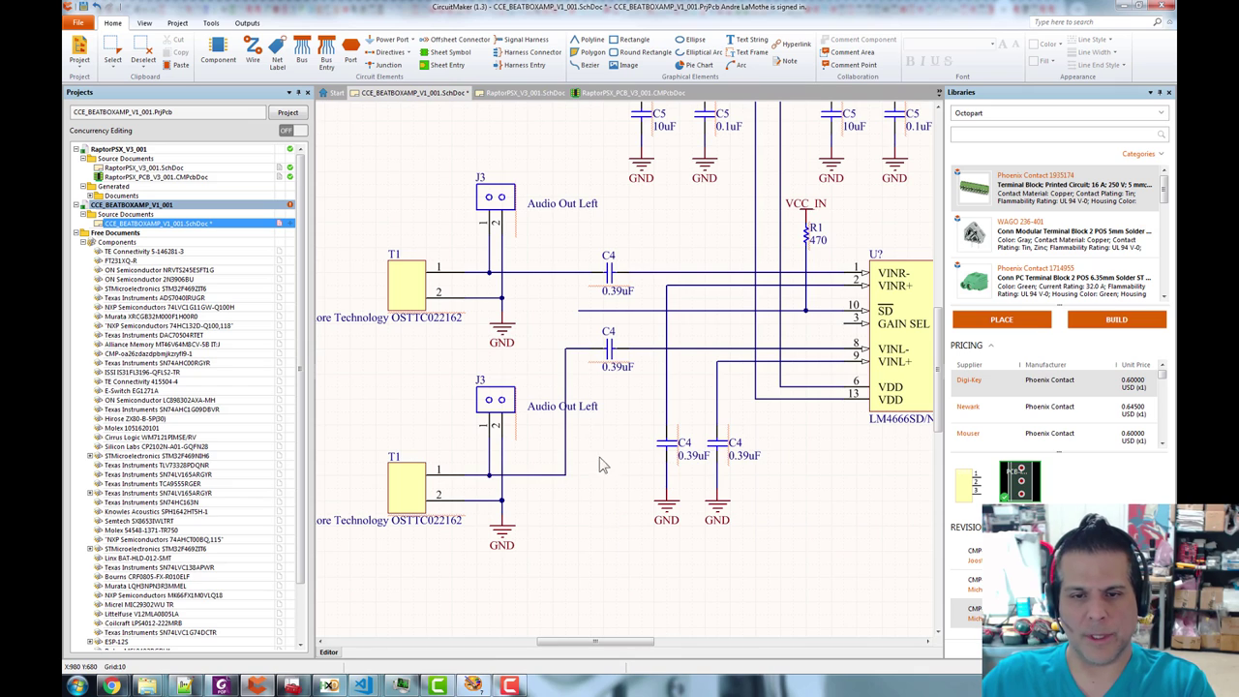
- Change the comment text of the upper input connector J3 to "Audio In Right"
{"action": "double_click", "coordinate": [584, 205]}
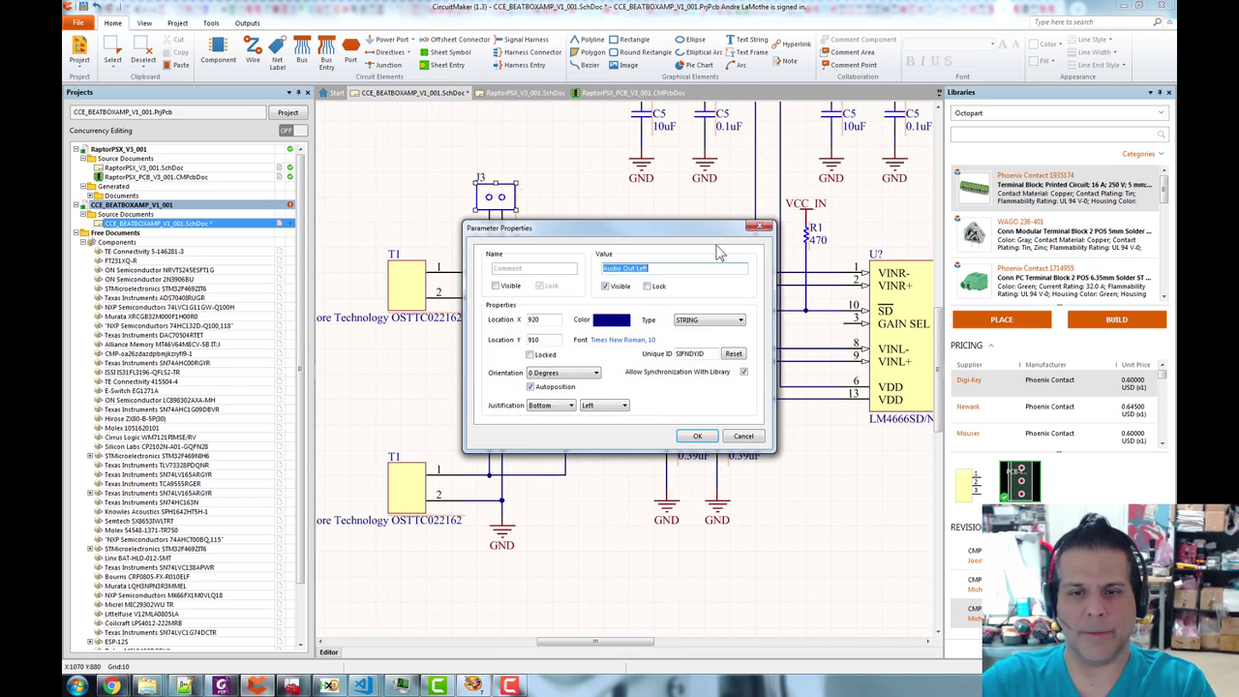
{"action": "key", "text": "End"}
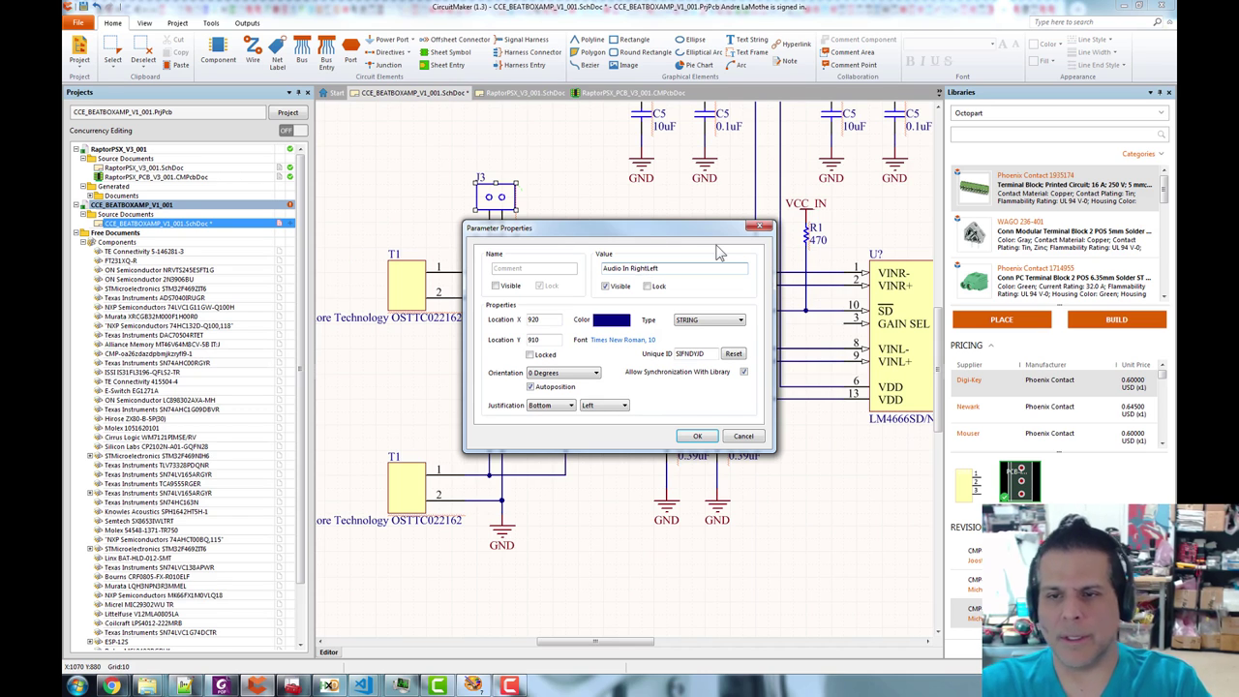
{"action": "key", "text": "Return"}
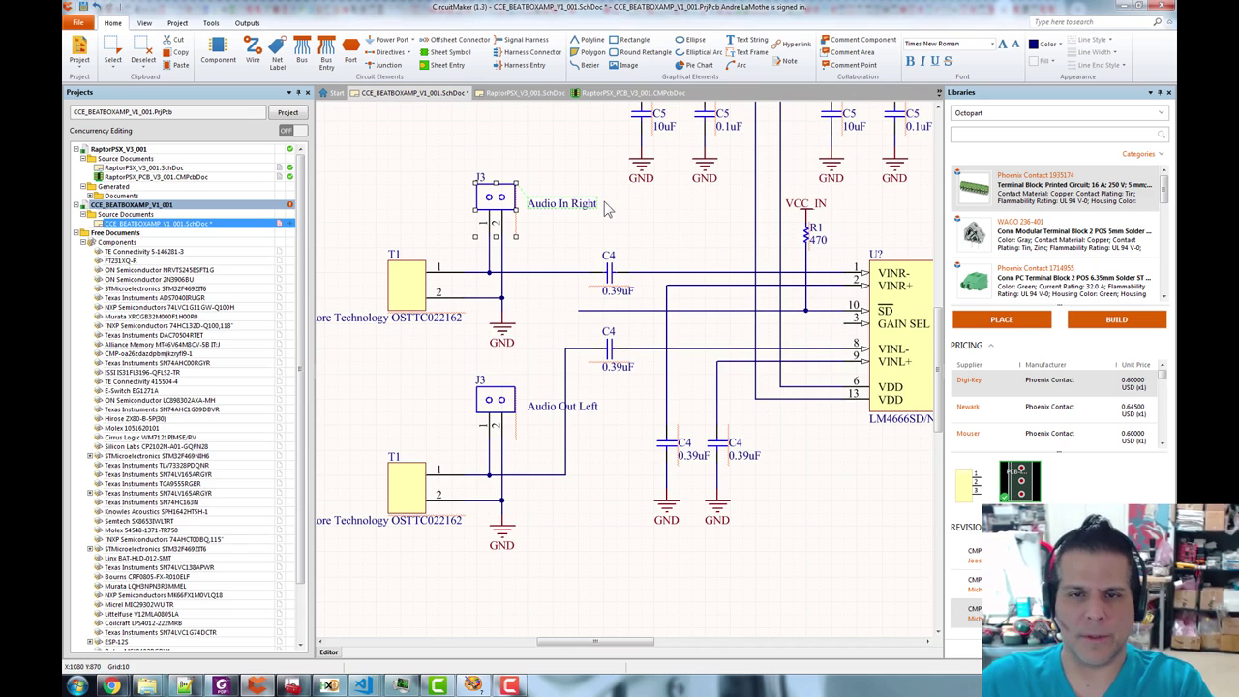
{"action": "left_click", "coordinate": [616, 224]}
- Change the comment text of the lower input connector J3 to "Audio In Left"
{"action": "double_click", "coordinate": [591, 411]}
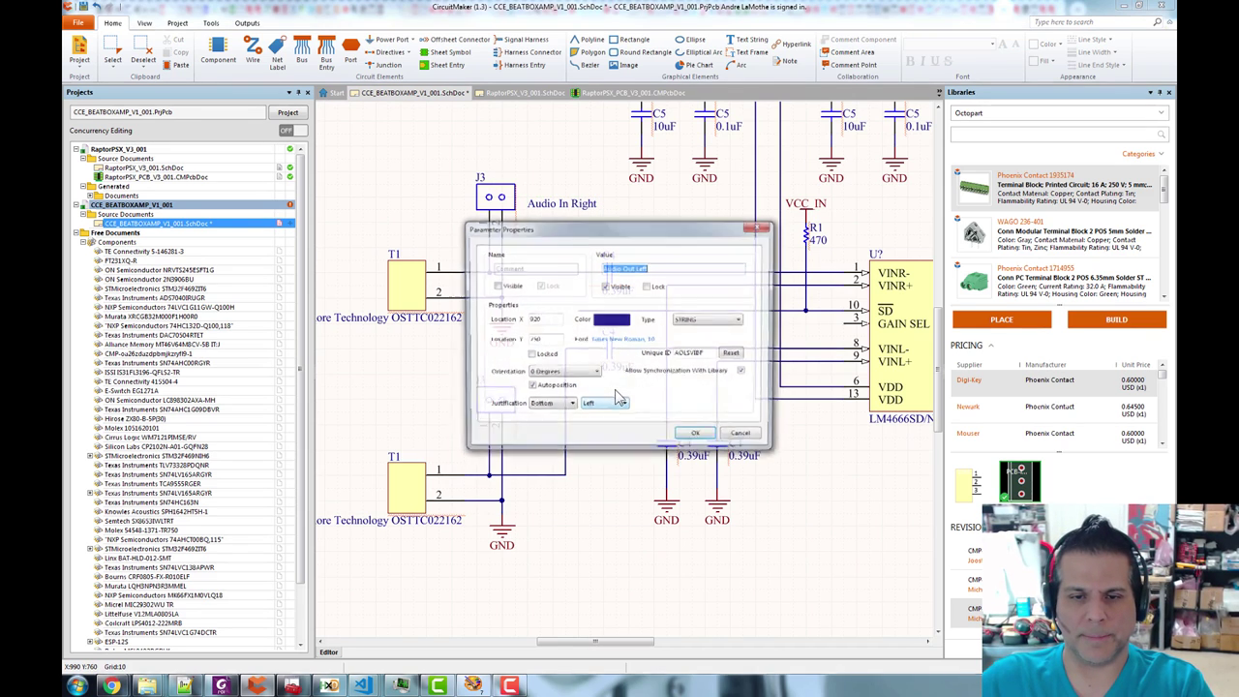
{"action": "key", "text": "BackSpace"}
{"action": "type", "text": "In"}
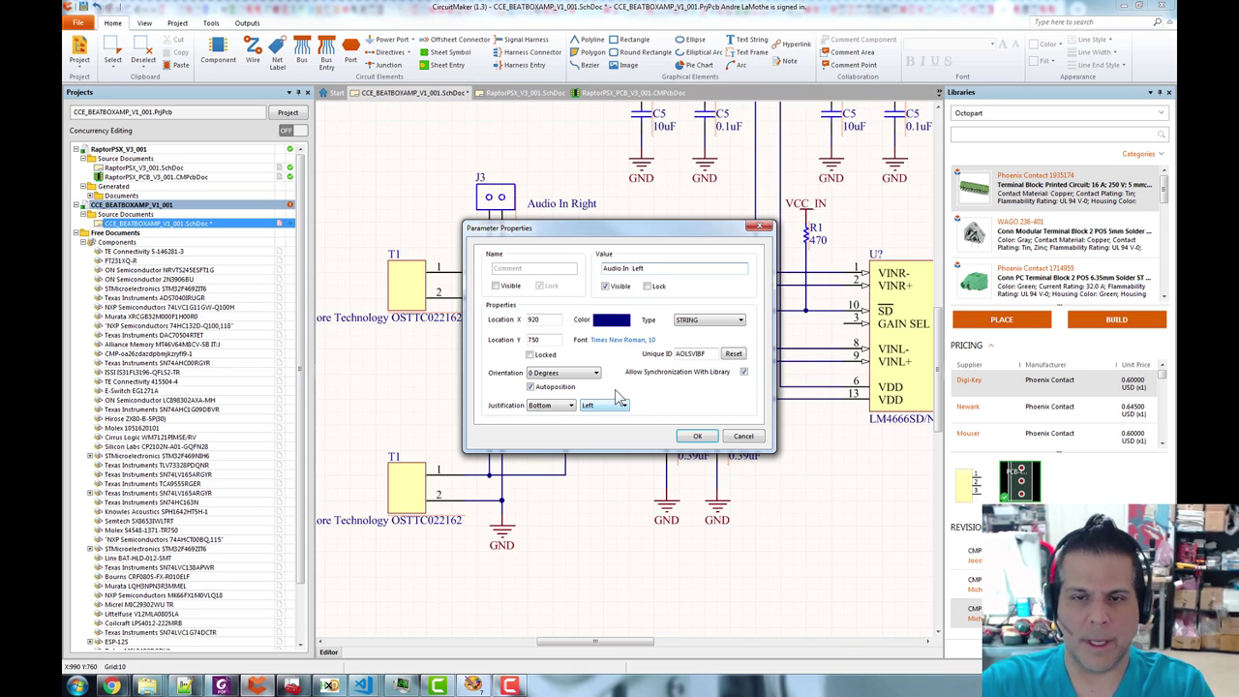
{"action": "key", "text": "Return"}
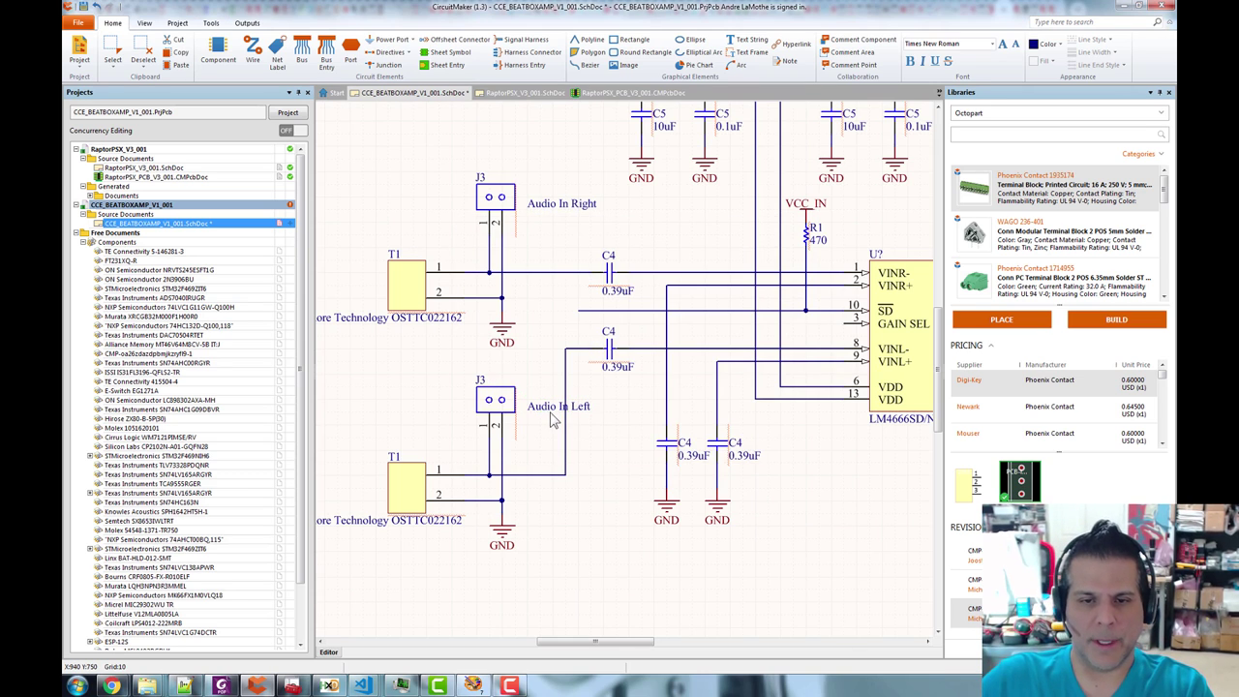
- Move the "Audio In Left" and "Audio In Right" labels to the left side of their J3 connectors
{"action": "left_click_drag", "start_coordinate": [560, 414], "coordinate": [413, 418]}
{"action": "left_click_drag", "start_coordinate": [582, 213], "coordinate": [429, 201]}
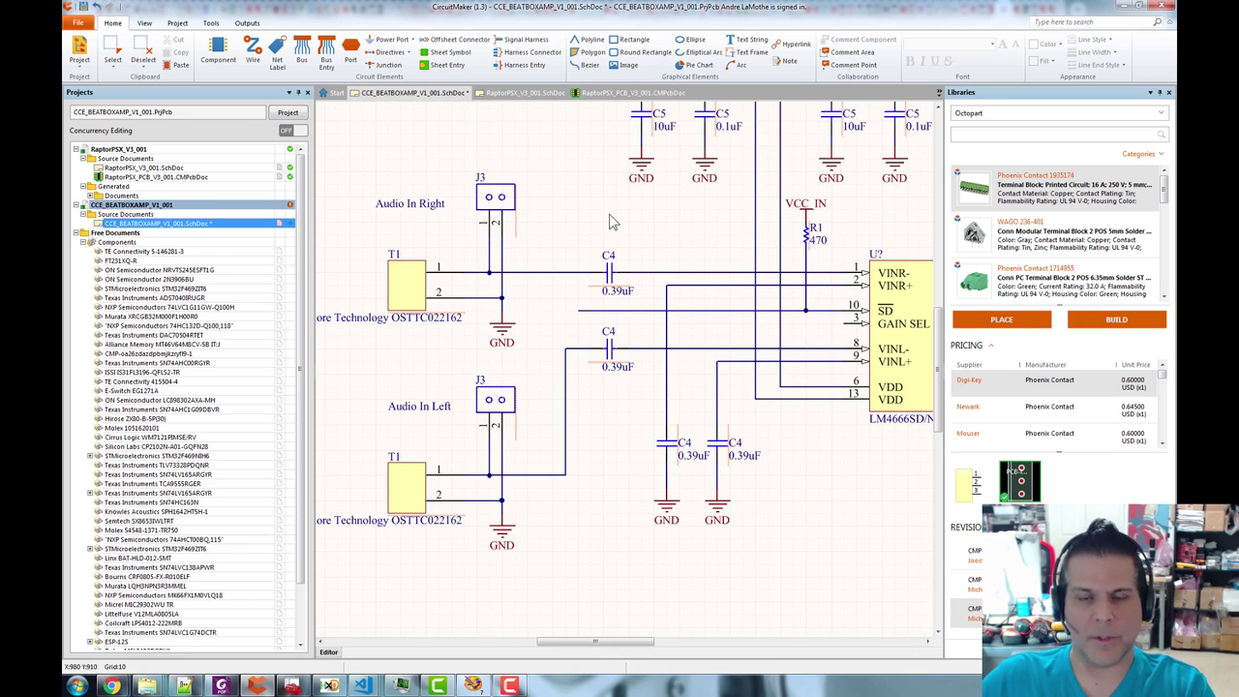
- Copy the large title text from RaptorPSX_V3_001.SchDoc and paste it above the circuit in CCE_BEATBOXAMP_V1_001.SchDoc
{"action": "scroll", "coordinate": [629, 271], "scroll_direction": "down", "scroll_amount": 3}
{"action": "left_click_drag", "start_coordinate": [763, 455], "coordinate": [675, 595]}
{"action": "left_click_drag", "start_coordinate": [781, 345], "coordinate": [700, 316]}
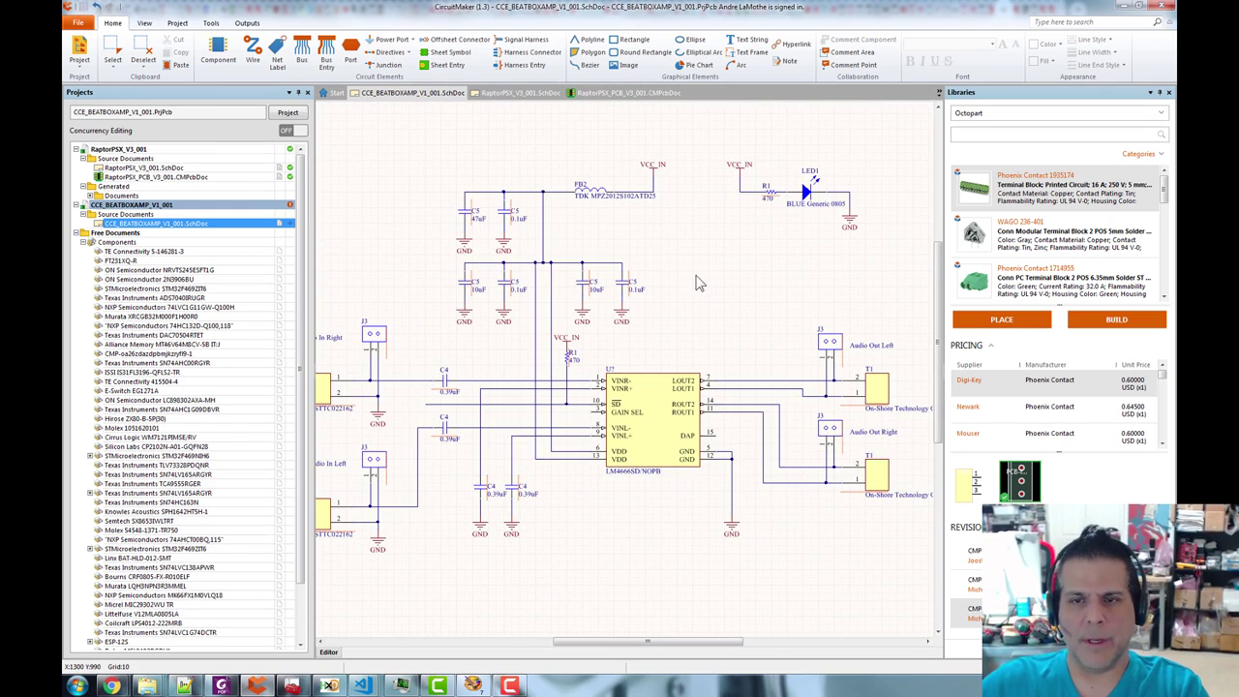
{"action": "scroll", "coordinate": [733, 322], "scroll_direction": "left", "scroll_amount": 2}
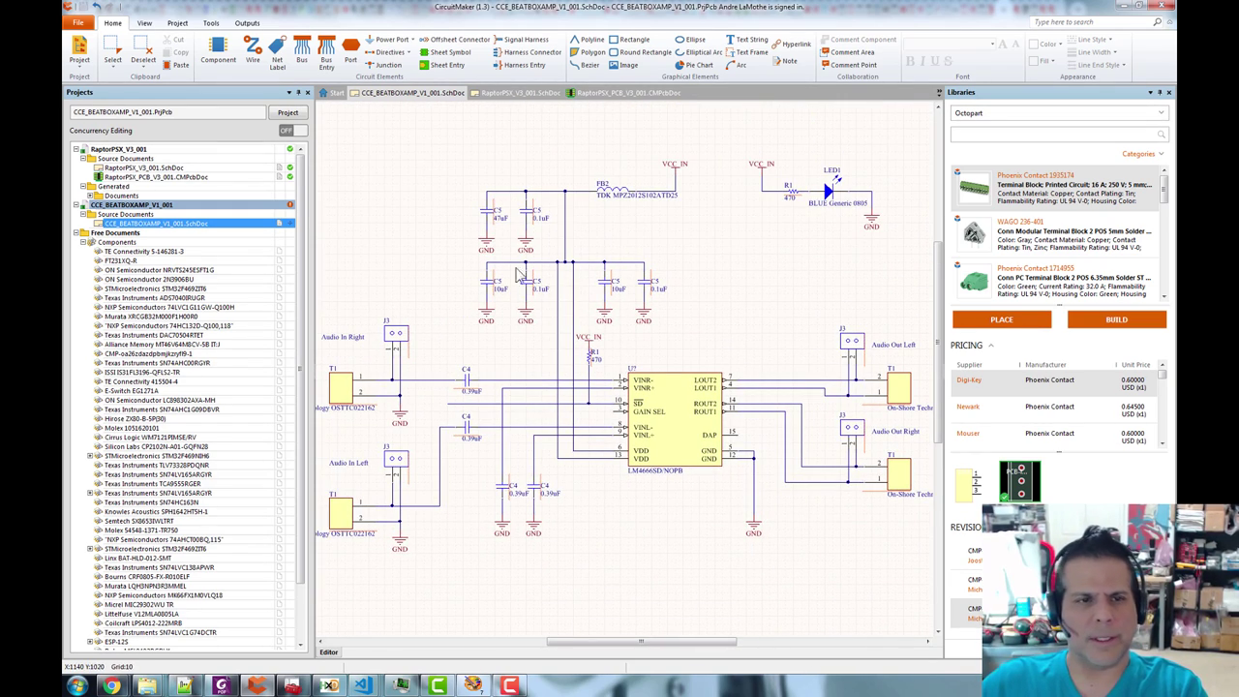
{"action": "left_click", "coordinate": [171, 168]}
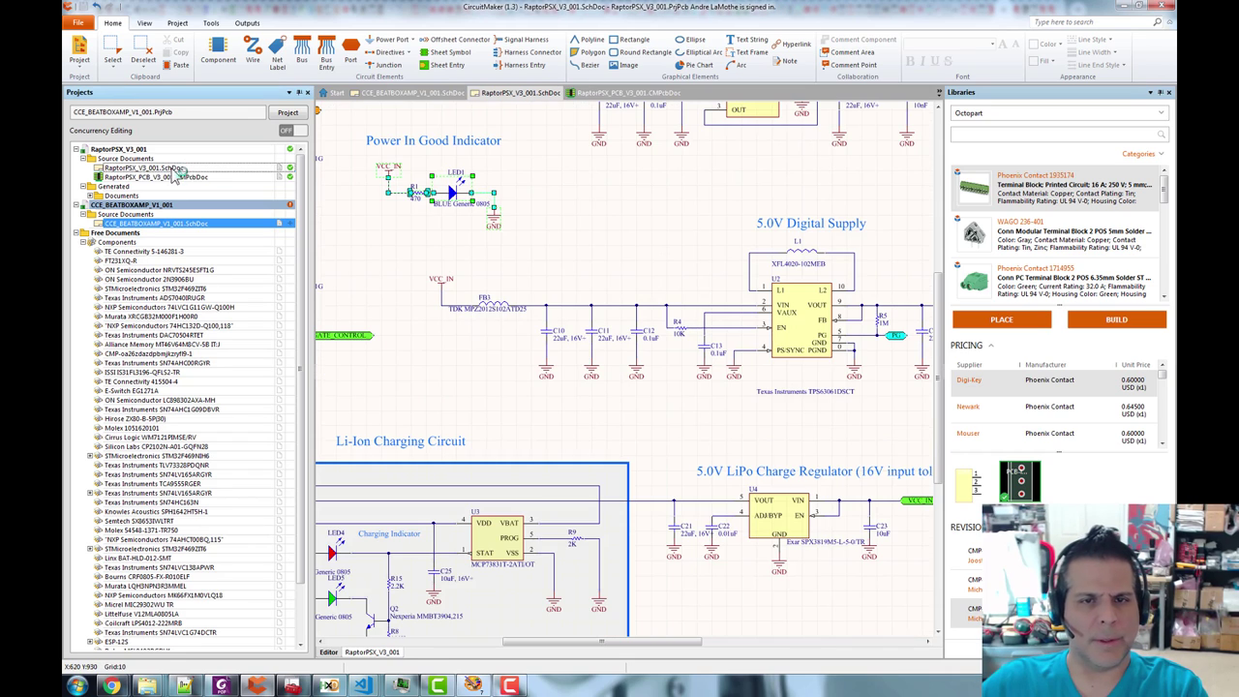
{"action": "scroll", "coordinate": [649, 217], "scroll_direction": "down", "scroll_amount": 2}
{"action": "scroll", "coordinate": [648, 217], "scroll_direction": "up", "scroll_amount": 3}
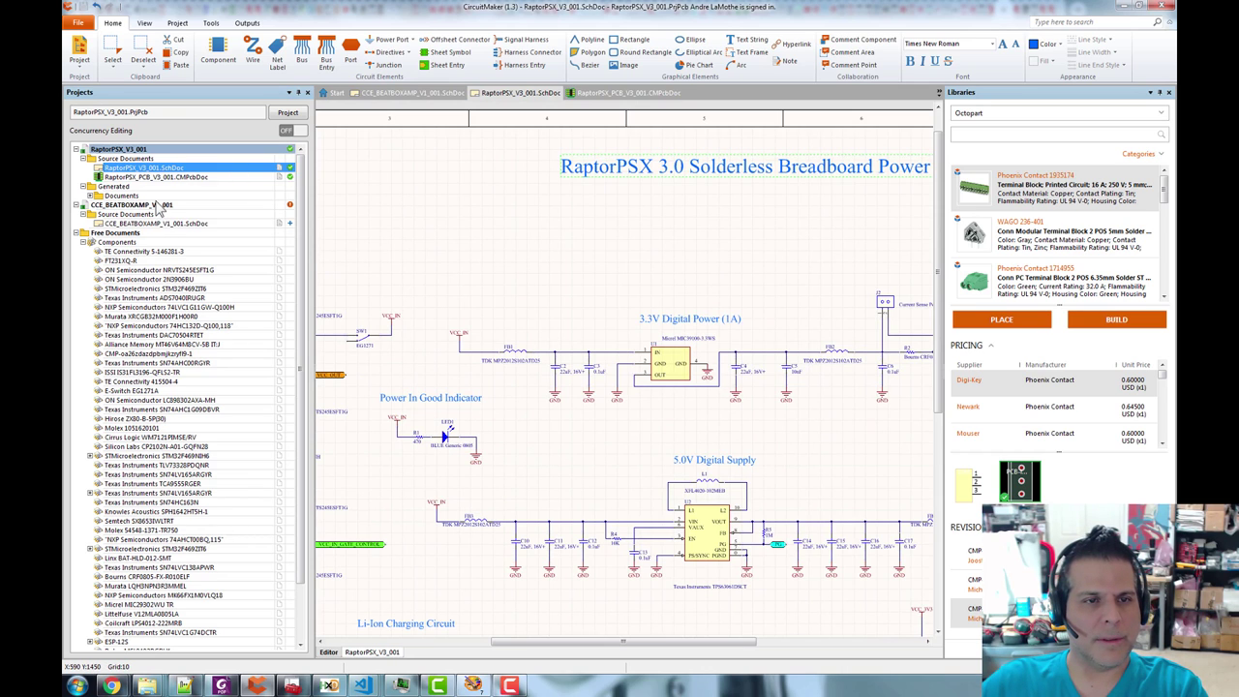
{"action": "left_click", "coordinate": [152, 223]}
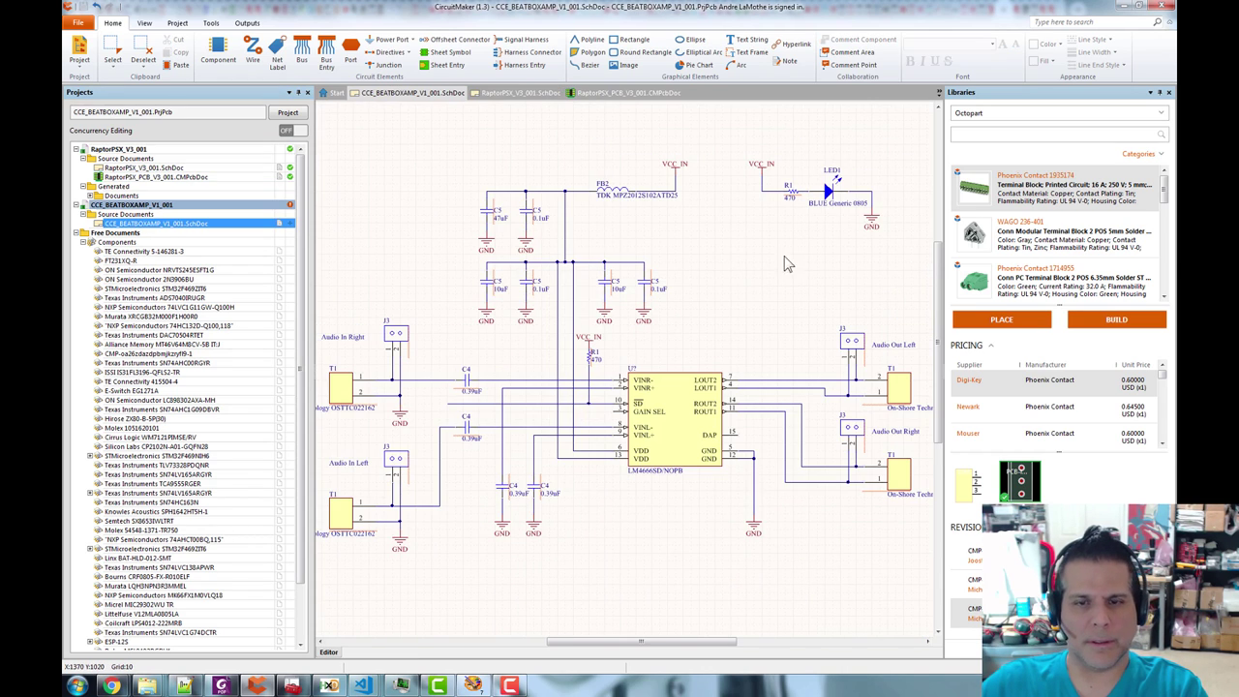
{"action": "scroll", "coordinate": [630, 190], "scroll_direction": "up", "scroll_amount": 2}
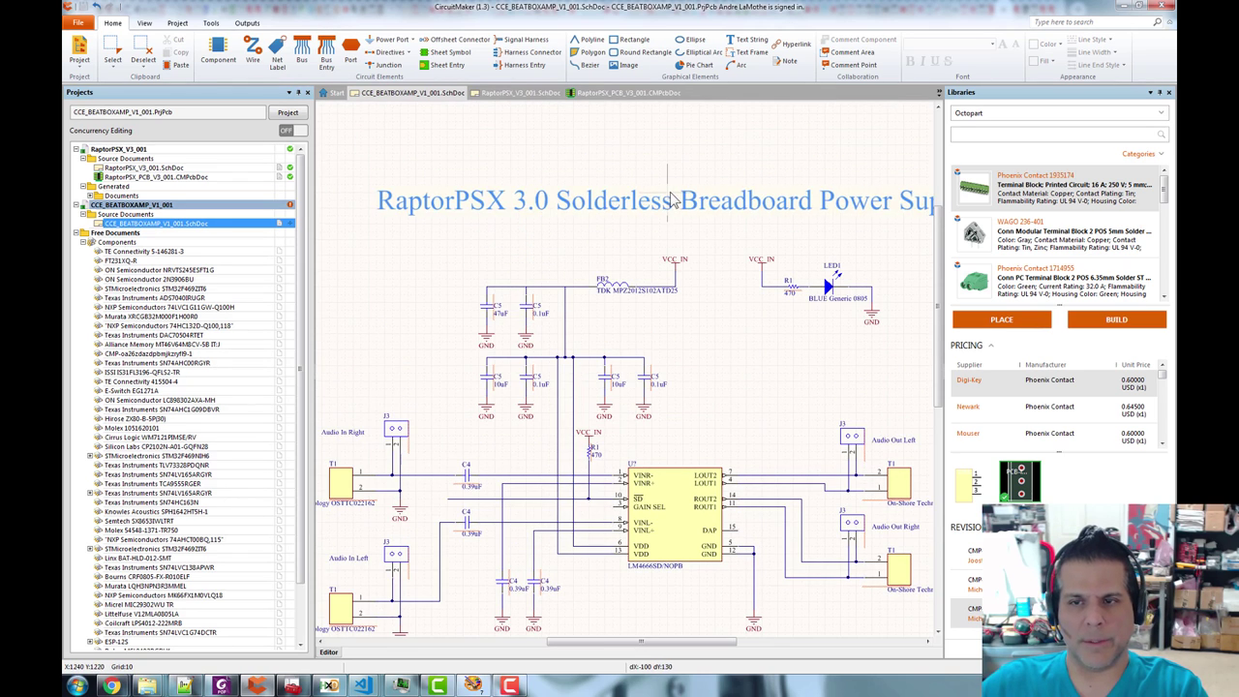
{"action": "left_click_drag", "start_coordinate": [669, 191], "coordinate": [669, 192]}
- Change the pasted title's text to "Beat Box Amp" - Stereo Audio Amplifier, keeping the quotation marks around Beat Box Amp
{"action": "double_click", "coordinate": [741, 205]}
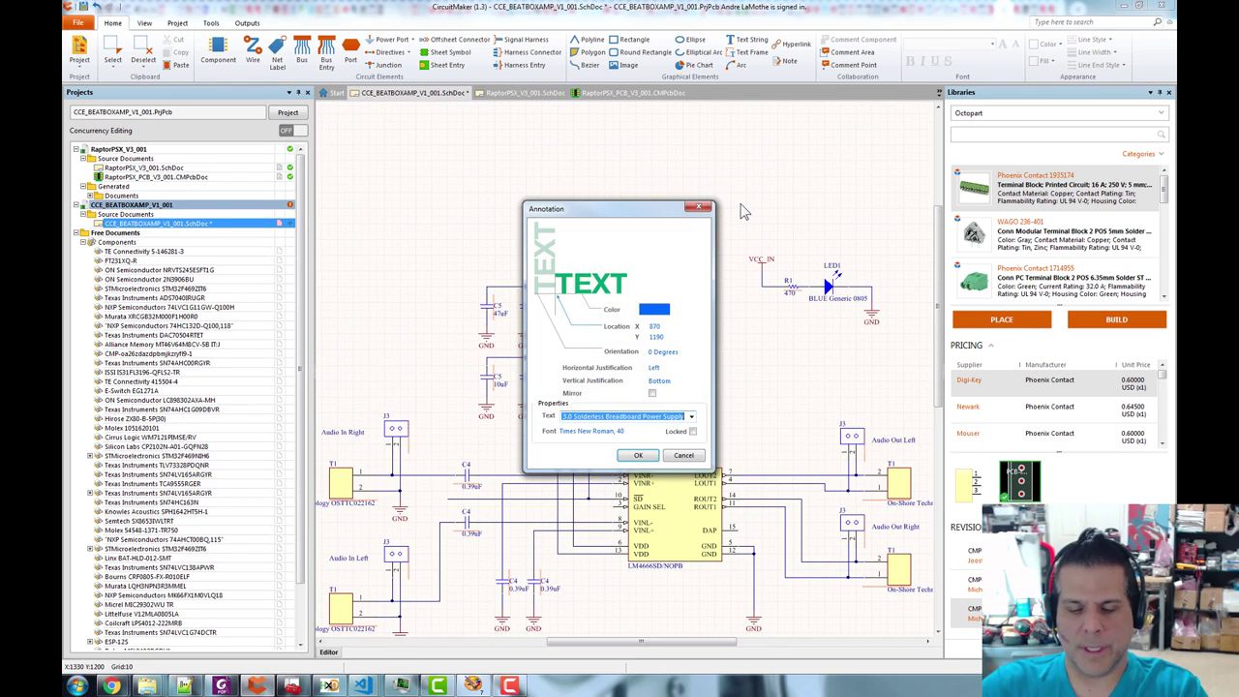
{"action": "type", "text": "Stereo Audio Amplifier"}
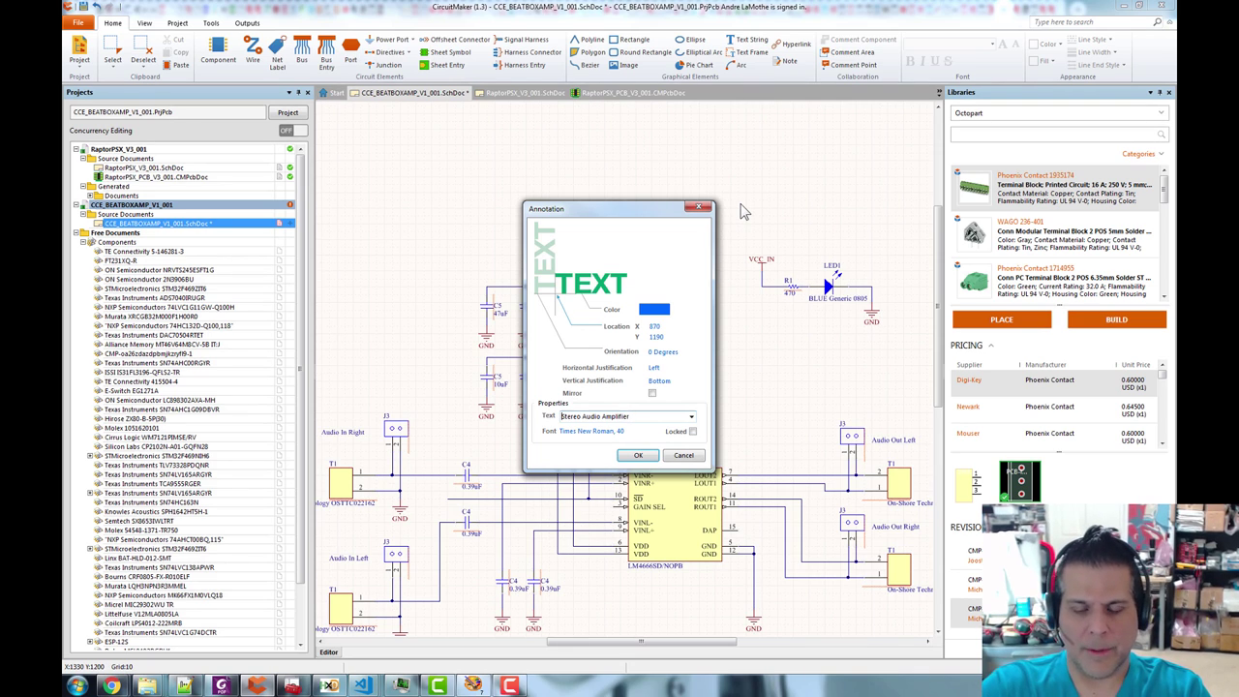
{"action": "type", "text": "eat Box Amp\" -"}
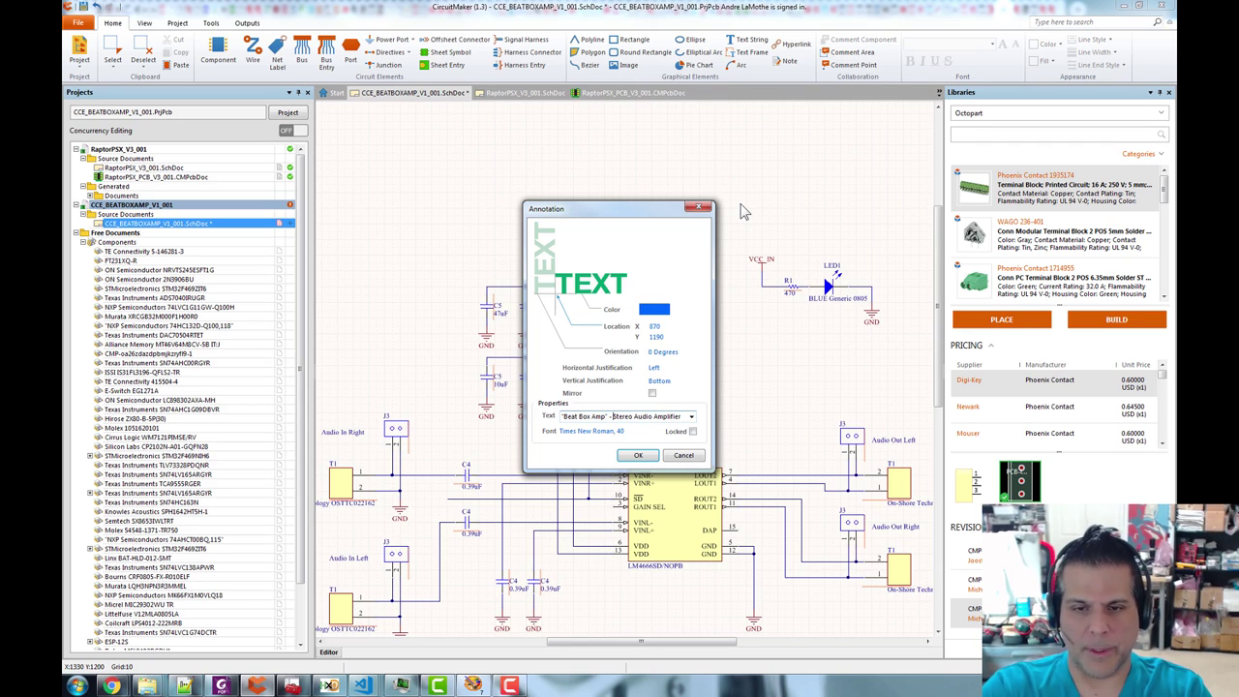
{"action": "key", "text": "Return"}
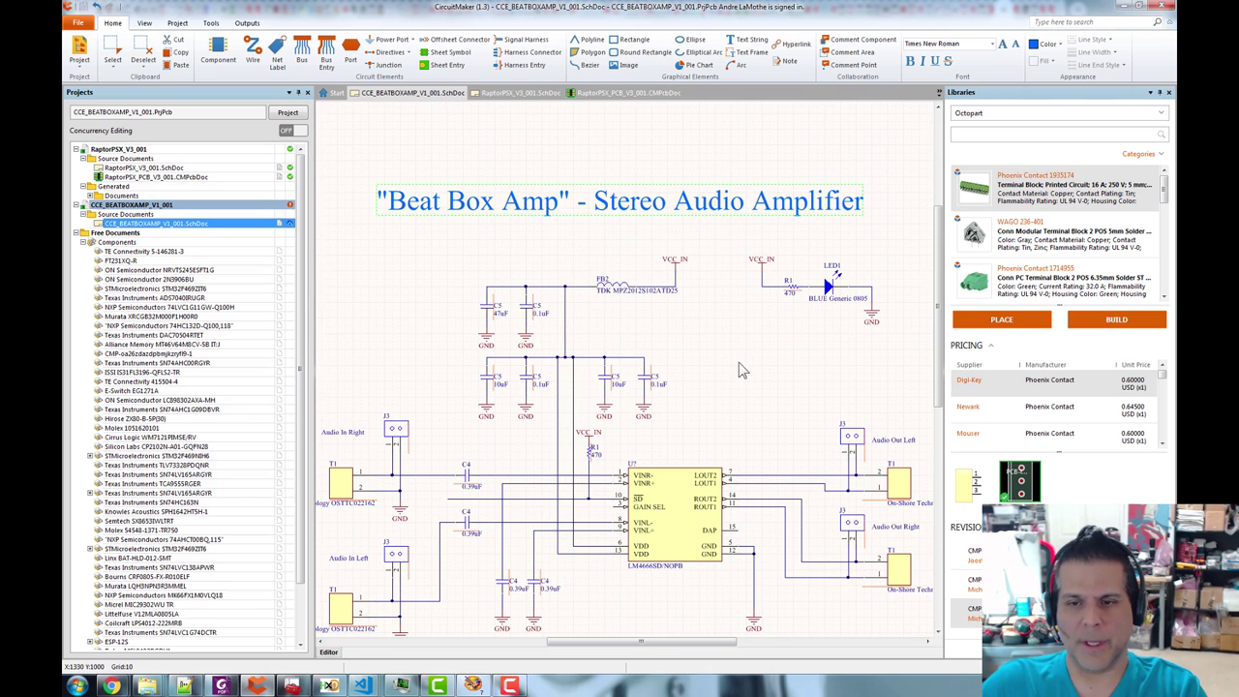
{"action": "scroll", "coordinate": [738, 362], "scroll_direction": "down", "scroll_amount": 2}
{"action": "scroll", "coordinate": [698, 385], "scroll_direction": "up", "scroll_amount": 1}
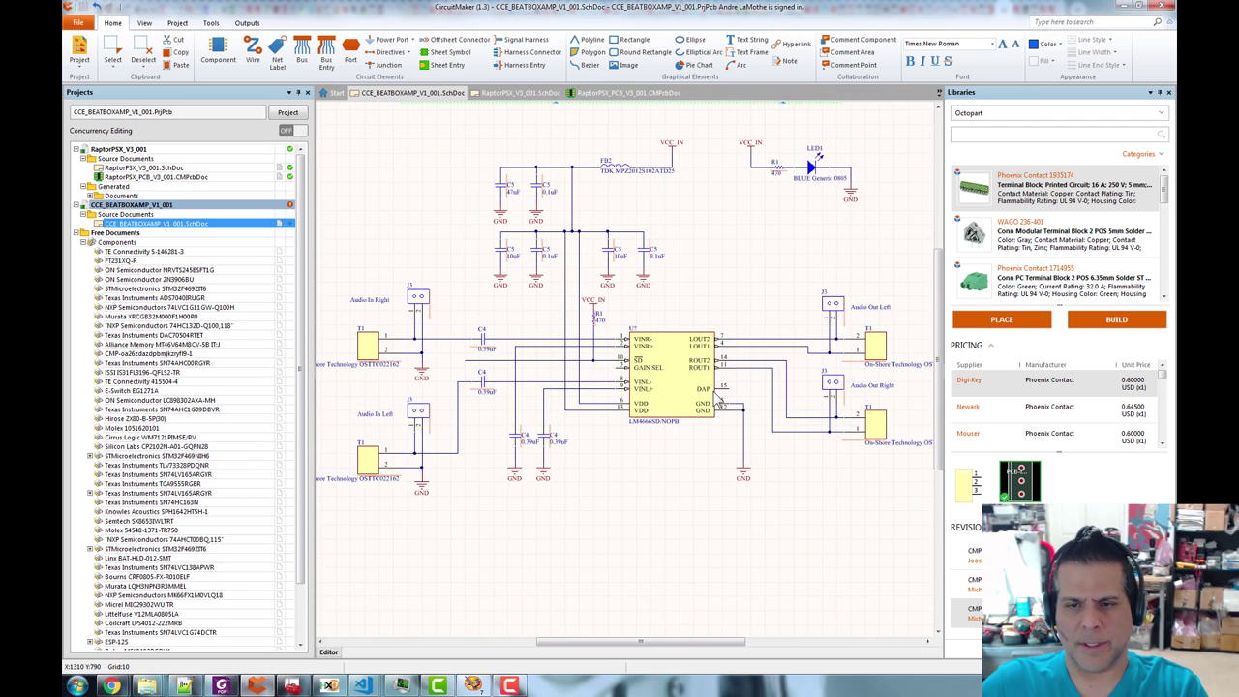
{"action": "scroll", "coordinate": [689, 410], "scroll_direction": "up", "scroll_amount": 1}
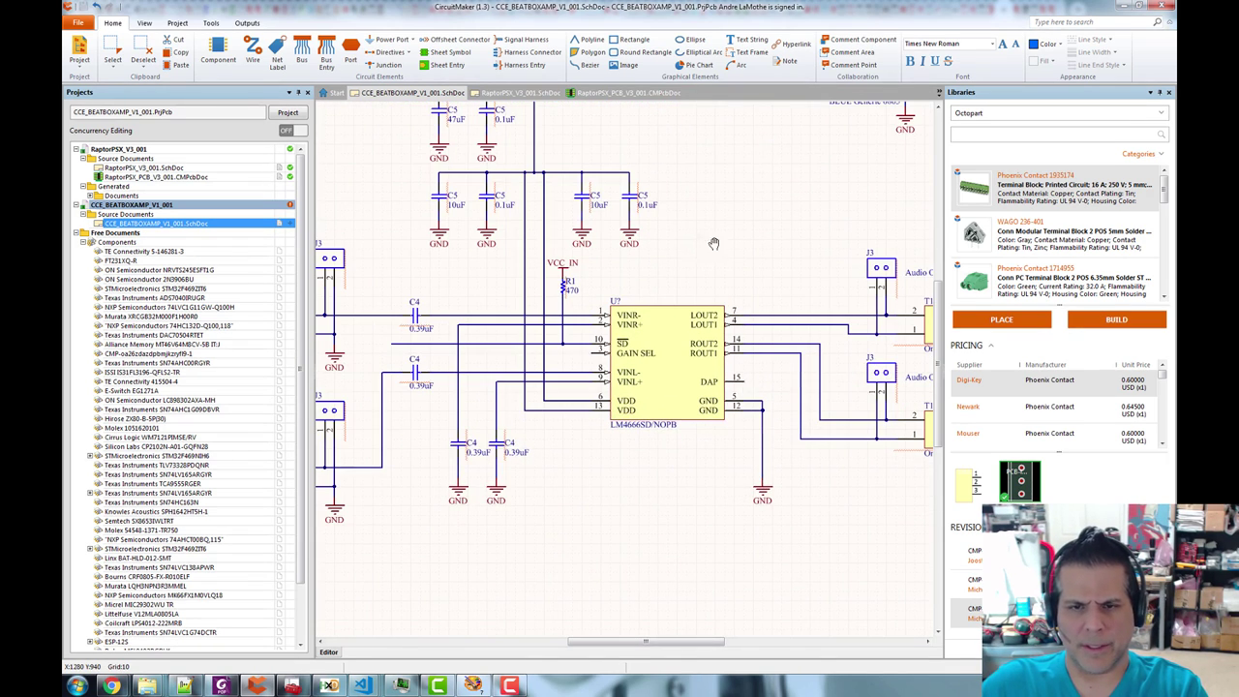
{"action": "left_click_drag", "start_coordinate": [700, 247], "coordinate": [834, 238]}
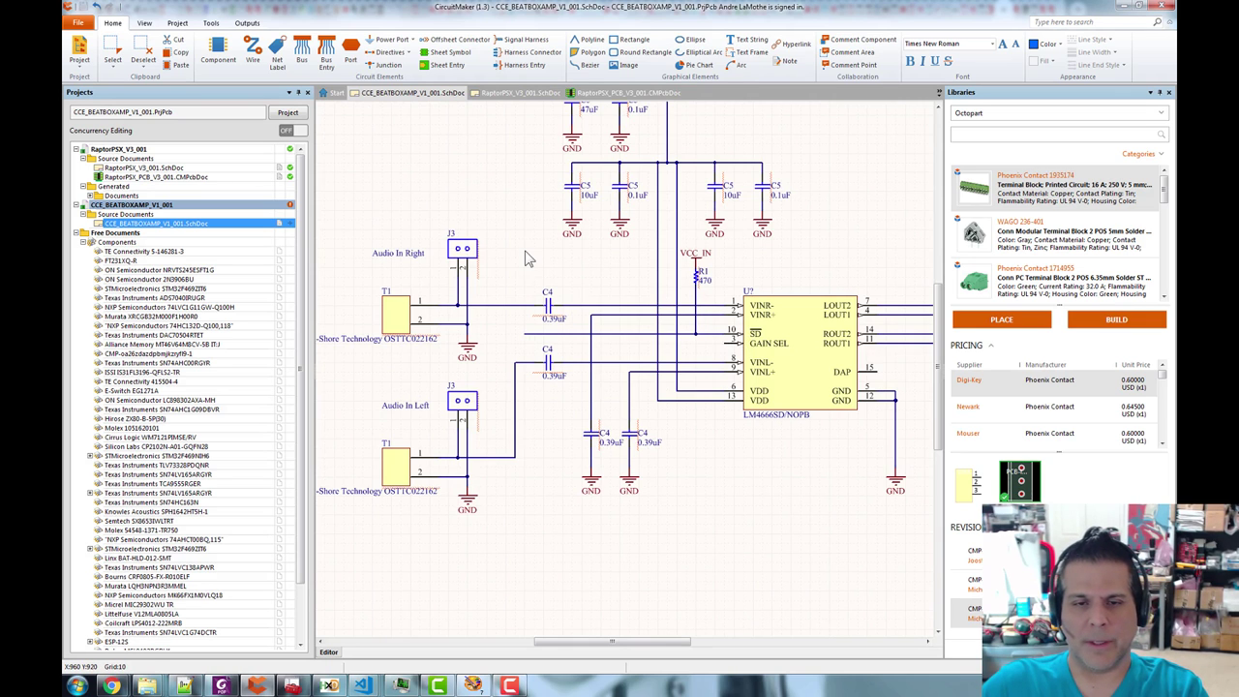
{"action": "scroll", "coordinate": [525, 257], "scroll_direction": "down", "scroll_amount": 4}
{"action": "scroll", "coordinate": [542, 237], "scroll_direction": "up", "scroll_amount": 3}
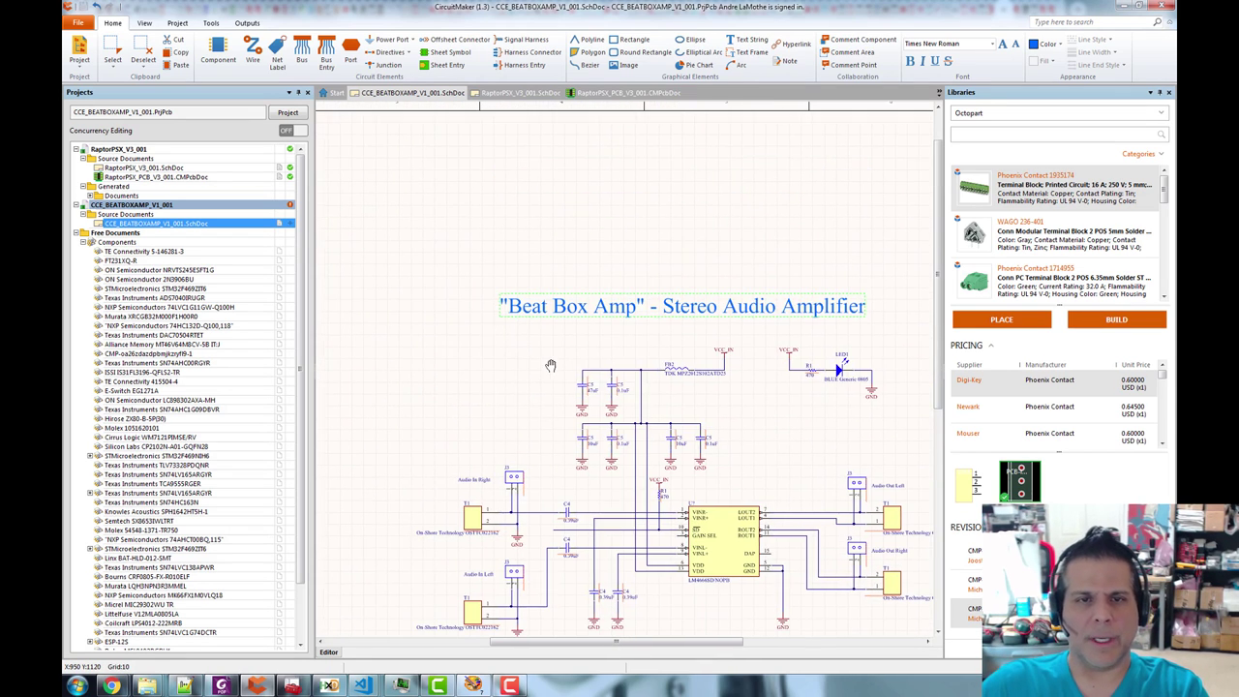
{"action": "left_click", "coordinate": [276, 60]}
{"action": "right_click", "coordinate": [375, 198]}
{"action": "left_click", "coordinate": [350, 58]}
{"action": "scroll", "coordinate": [571, 513], "scroll_direction": "down", "scroll_amount": 2}
{"action": "scroll", "coordinate": [569, 513], "scroll_direction": "up", "scroll_amount": 4}
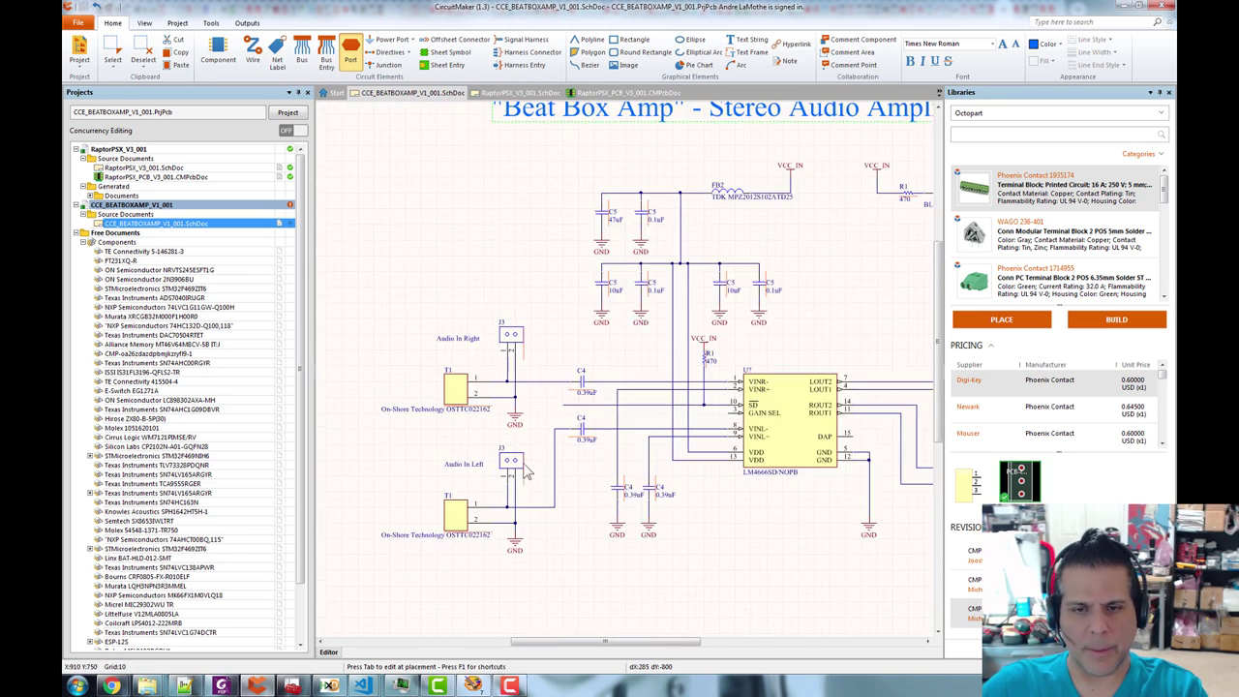
{"action": "key", "text": "Escape"}
- Move both audio input connector blocks, with their labels and grounds, slightly left to make room before the C4 capacitors
{"action": "scroll", "coordinate": [471, 310], "scroll_direction": "down", "scroll_amount": 1}
{"action": "left_click_drag", "start_coordinate": [349, 224], "coordinate": [548, 610]}
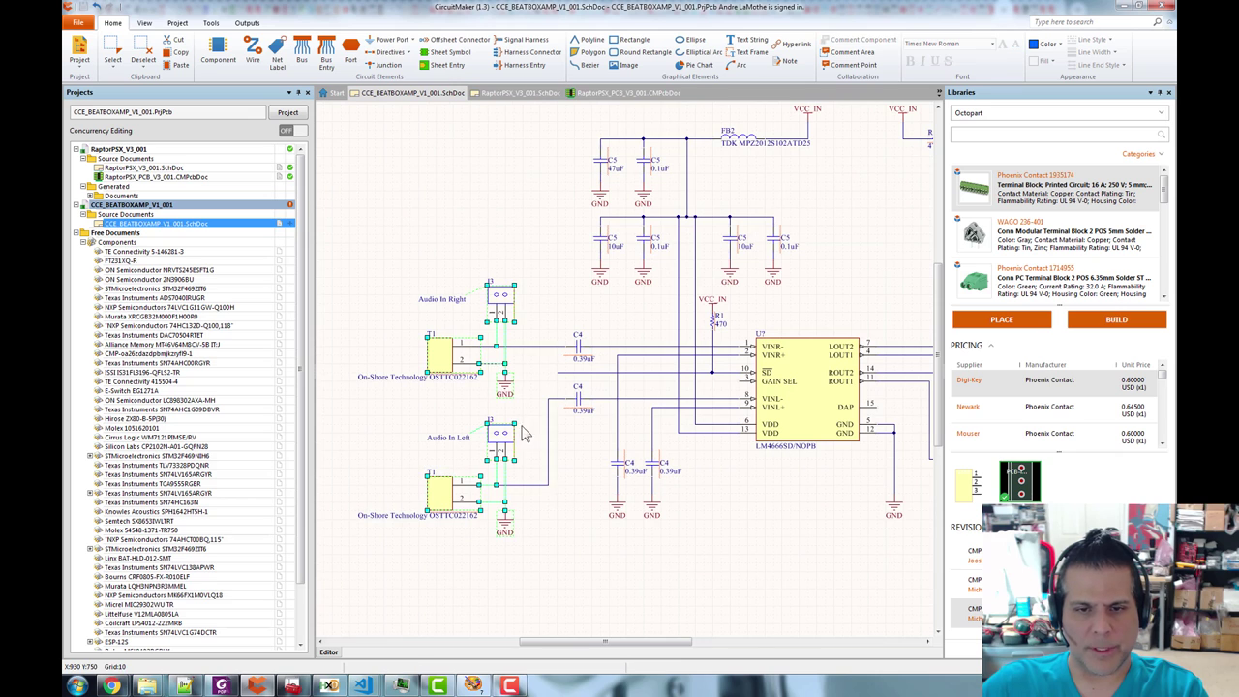
{"action": "left_click_drag", "start_coordinate": [500, 468], "coordinate": [463, 461]}
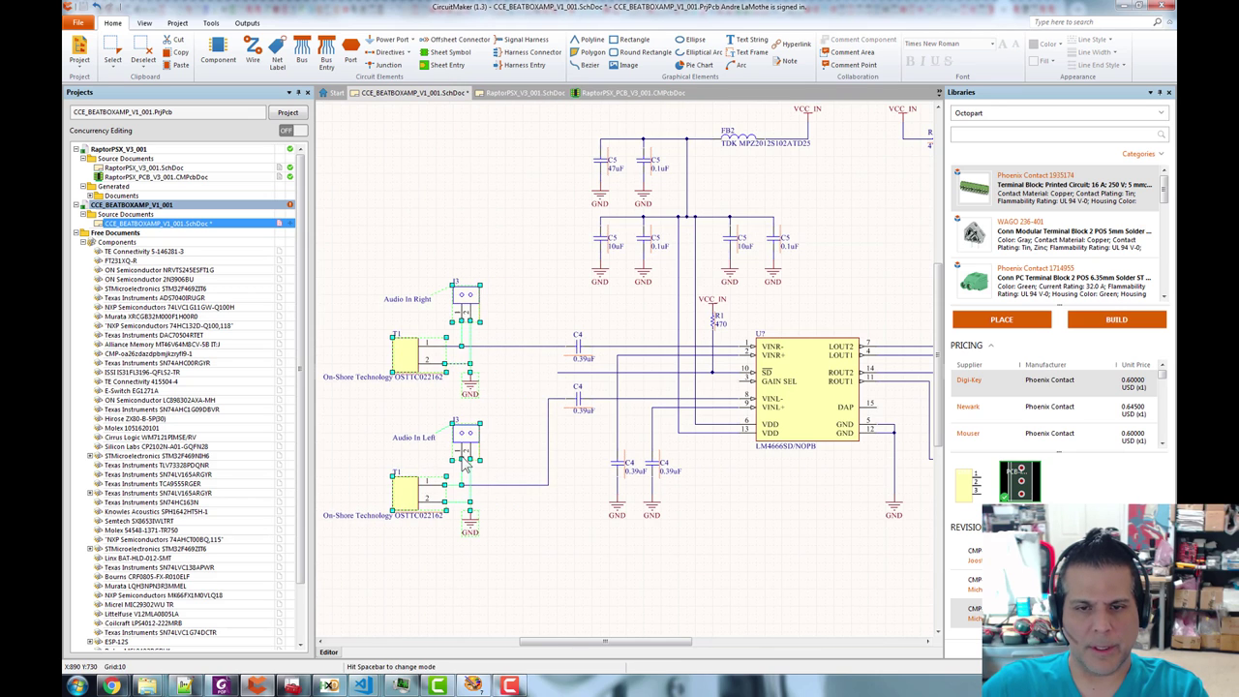
{"action": "left_click", "coordinate": [621, 547]}
- Place a port beside the left end of the SD line, between the two audio input connector blocks
{"action": "left_click_drag", "start_coordinate": [519, 238], "coordinate": [528, 355]}
{"action": "left_click", "coordinate": [350, 48]}
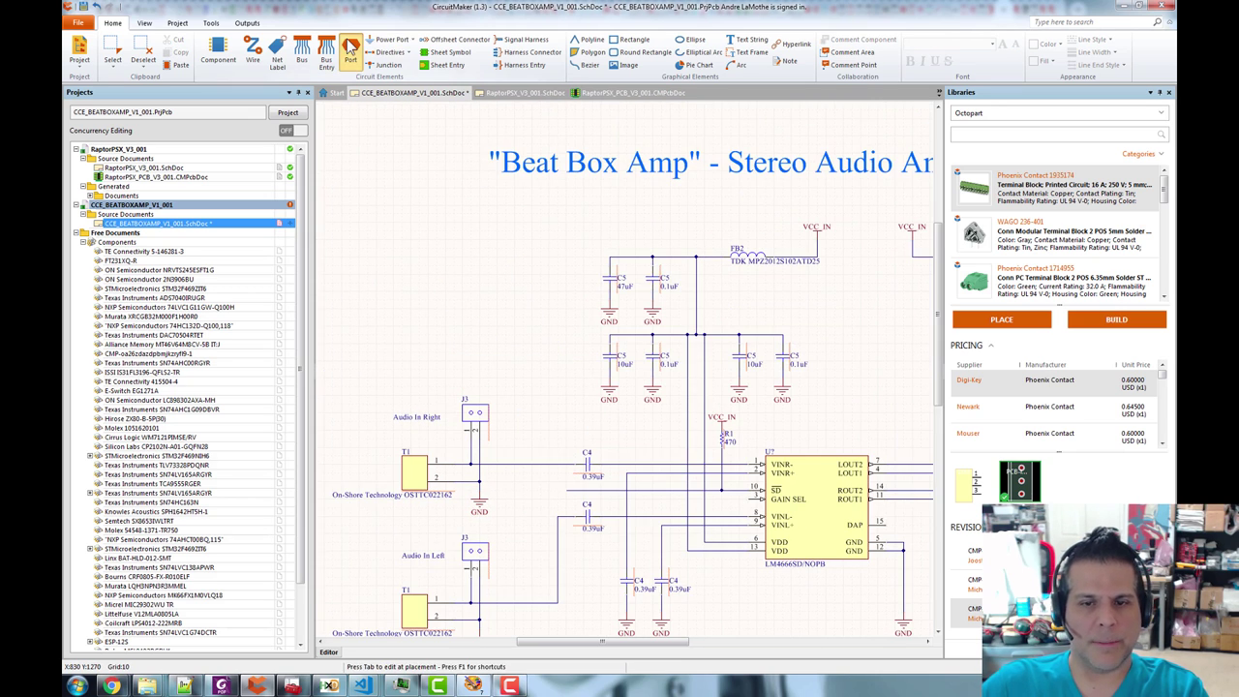
{"action": "left_click", "coordinate": [502, 490]}
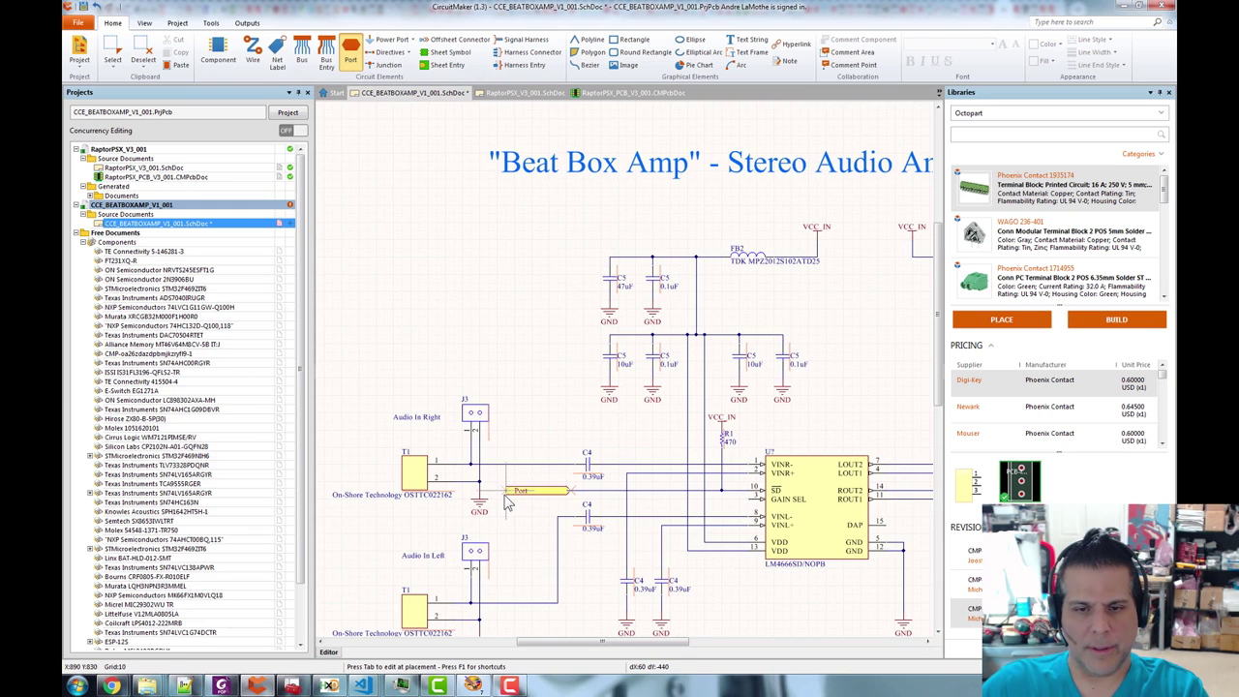
{"action": "left_click", "coordinate": [532, 490]}
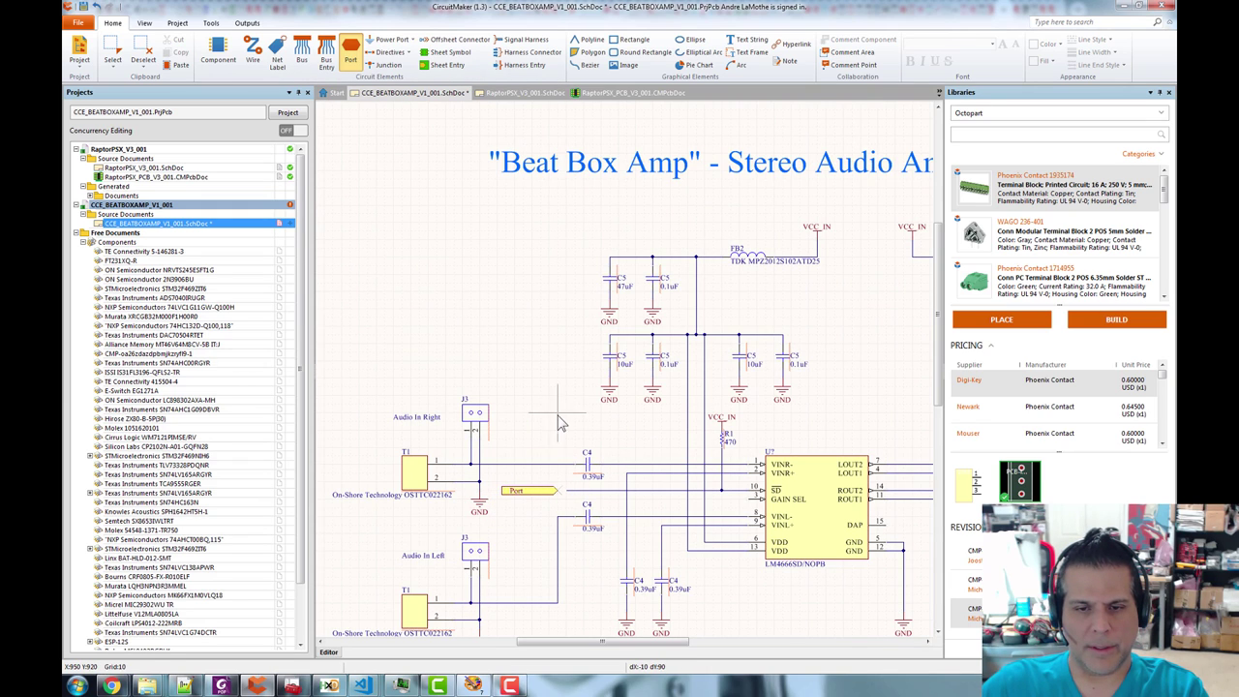
- Finish placing the port on the SD line, name it SHUTDOWNn and save the schematic
{"action": "left_click", "coordinate": [565, 415]}
{"action": "right_click", "coordinate": [545, 313]}
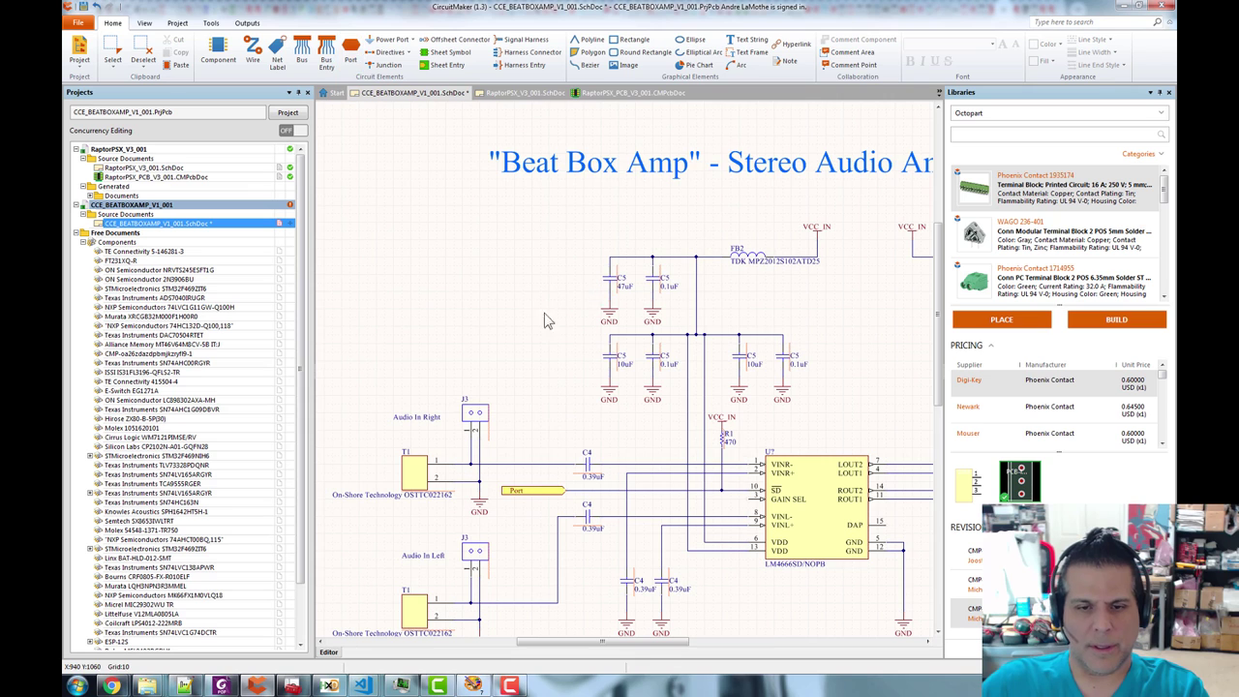
{"action": "double_click", "coordinate": [533, 491]}
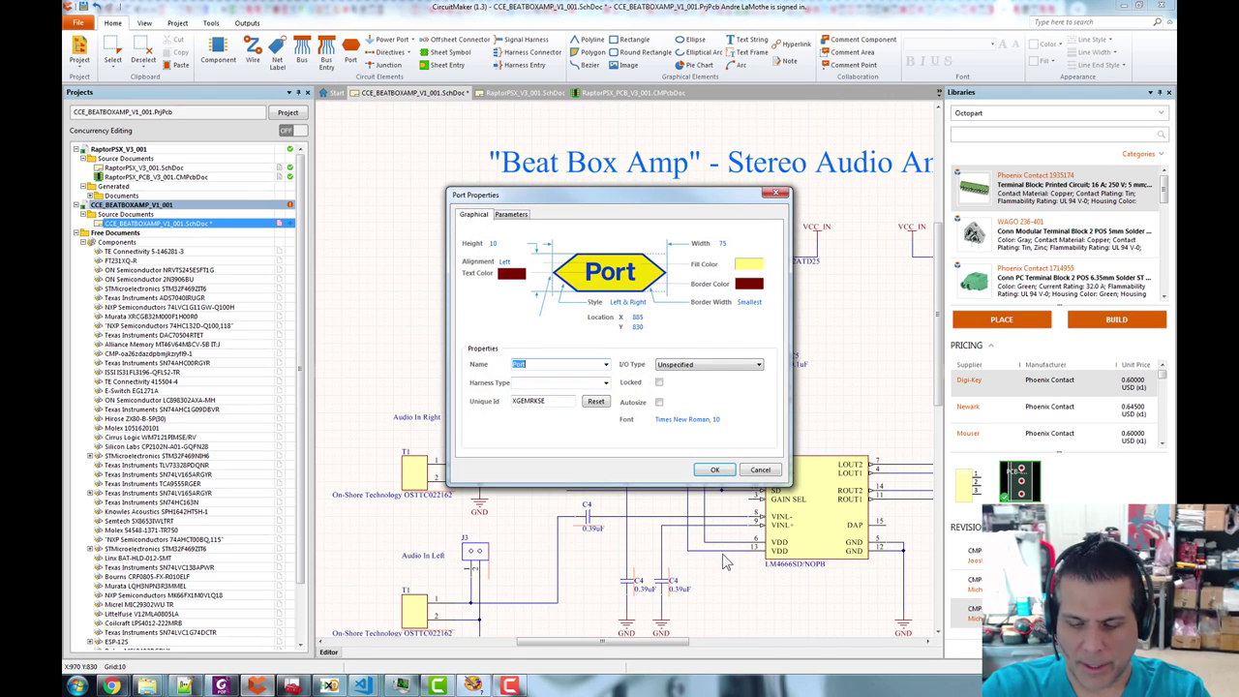
{"action": "type", "text": "SHUTDOWNn"}
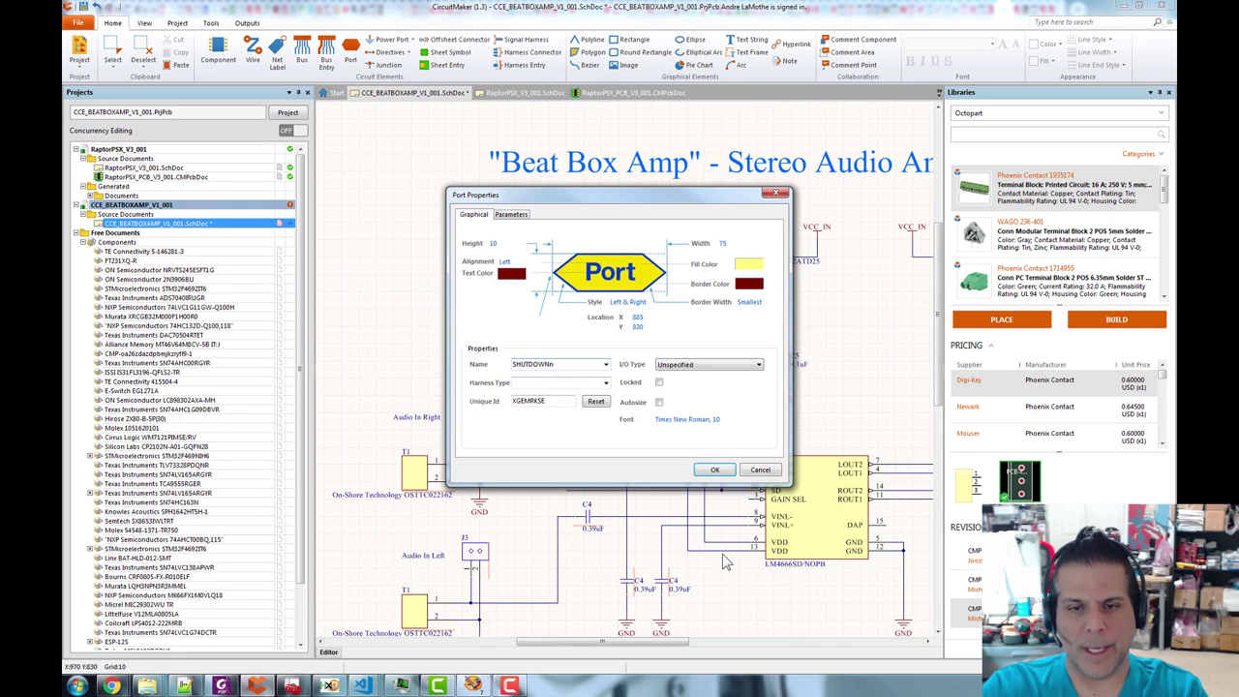
{"action": "key", "text": "Return"}
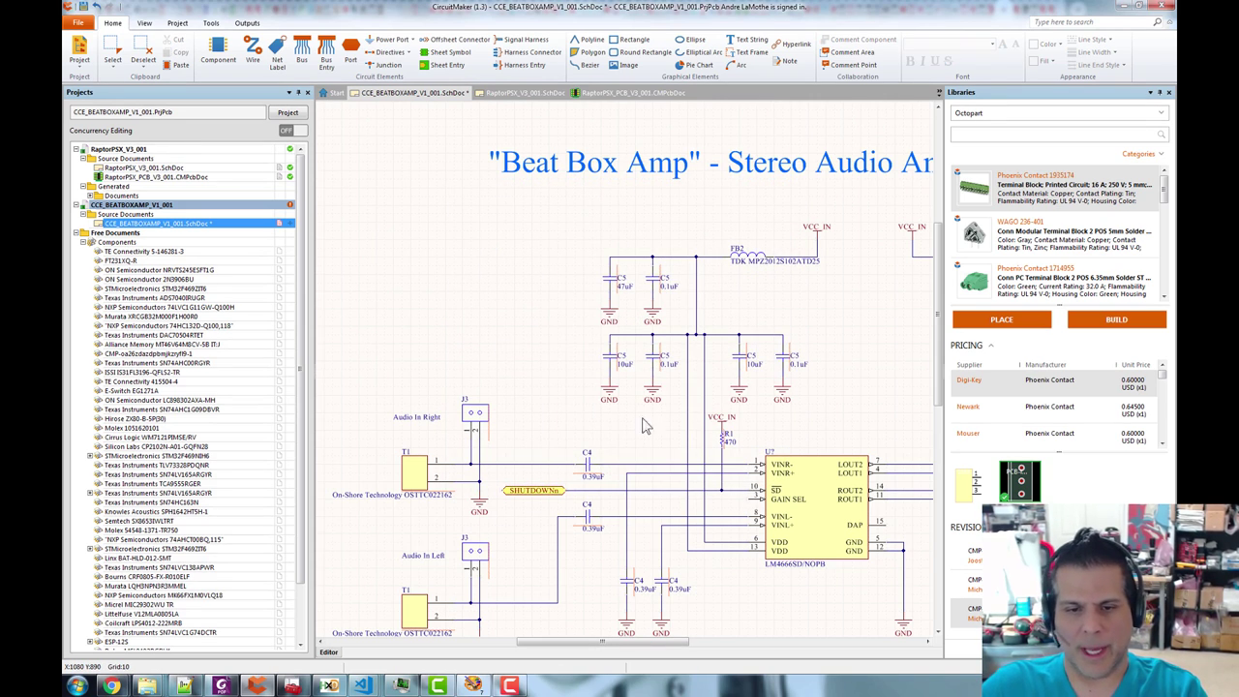
{"action": "key", "text": "ctrl+s"}
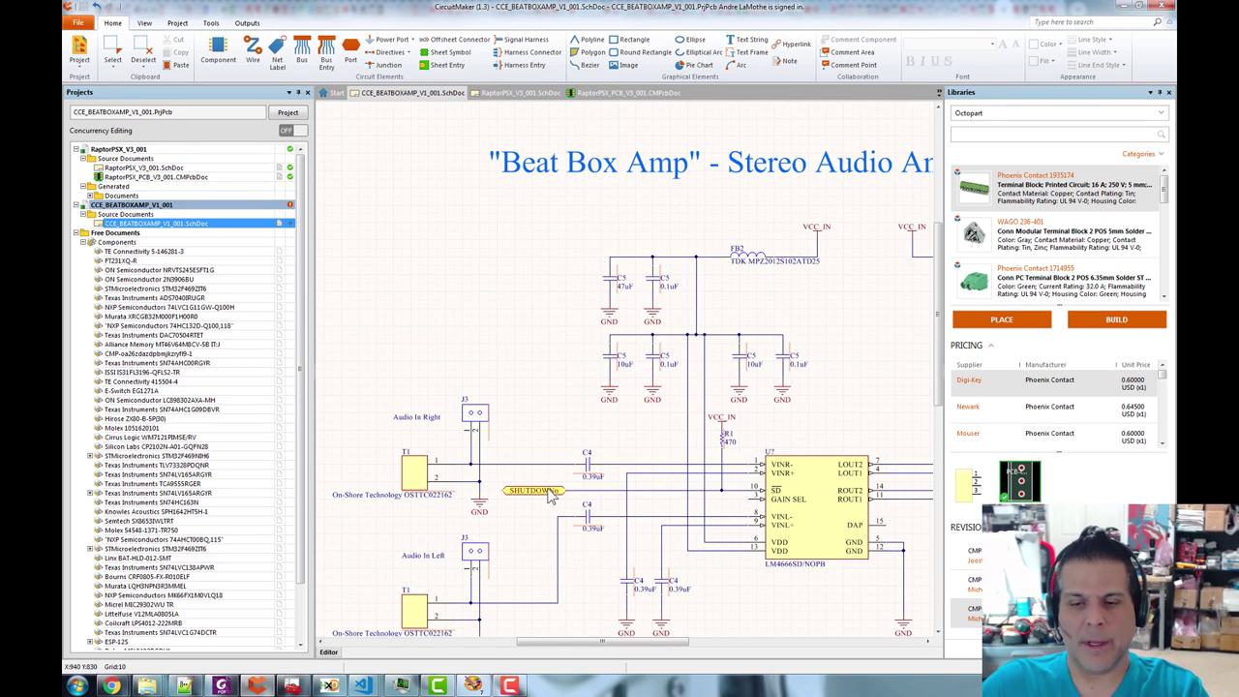
{"action": "scroll", "coordinate": [648, 442], "scroll_direction": "down", "scroll_amount": 2}
{"action": "scroll", "coordinate": [705, 334], "scroll_direction": "down", "scroll_amount": 1}
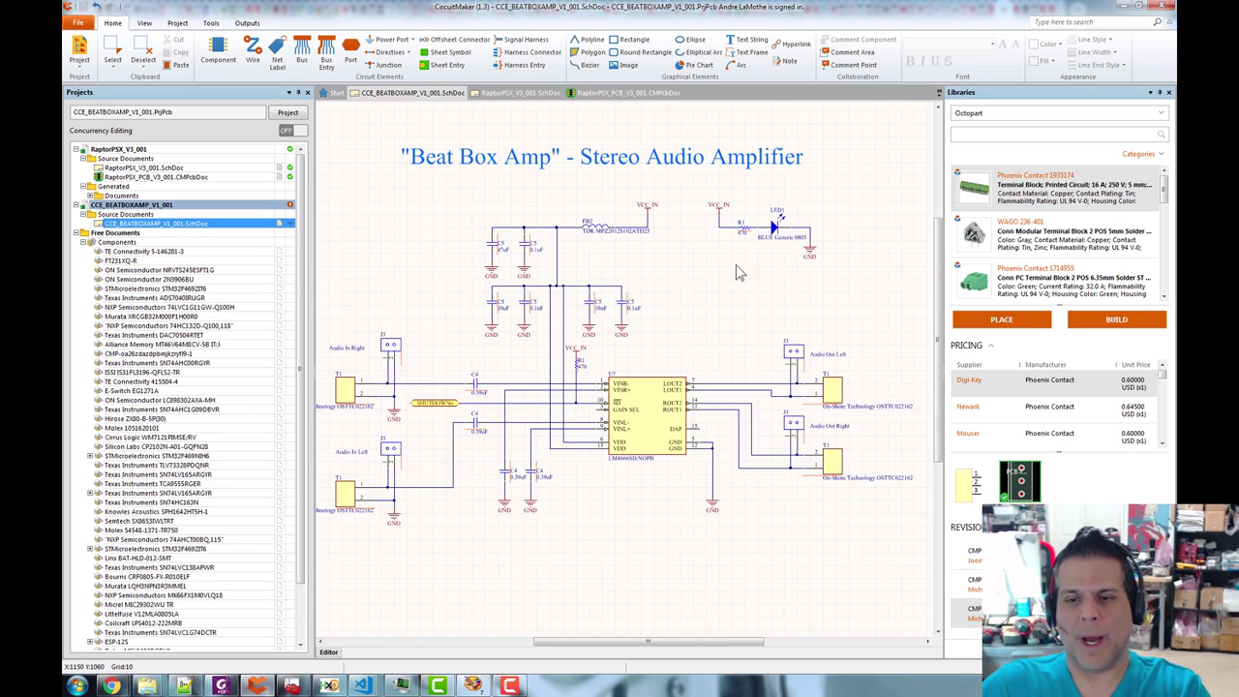
{"action": "scroll", "coordinate": [622, 370], "scroll_direction": "down", "scroll_amount": 2}
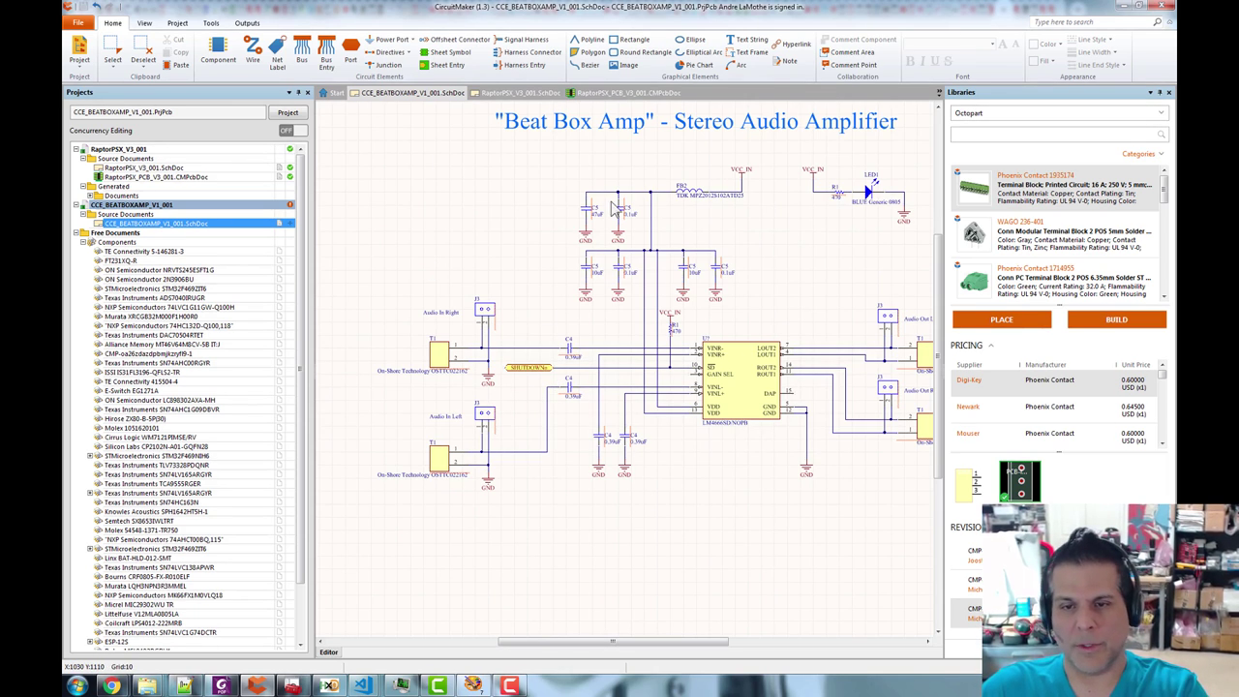
{"action": "left_click_drag", "start_coordinate": [695, 499], "coordinate": [654, 533]}
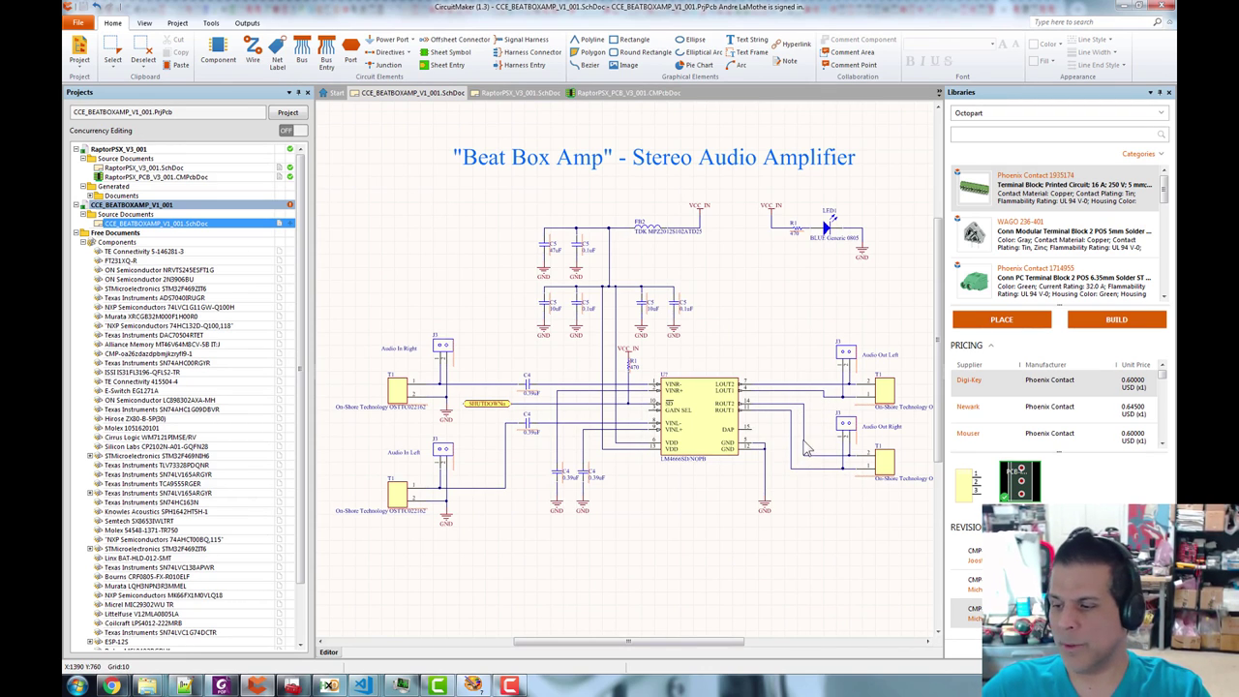
{"action": "left_click_drag", "start_coordinate": [767, 332], "coordinate": [752, 316]}
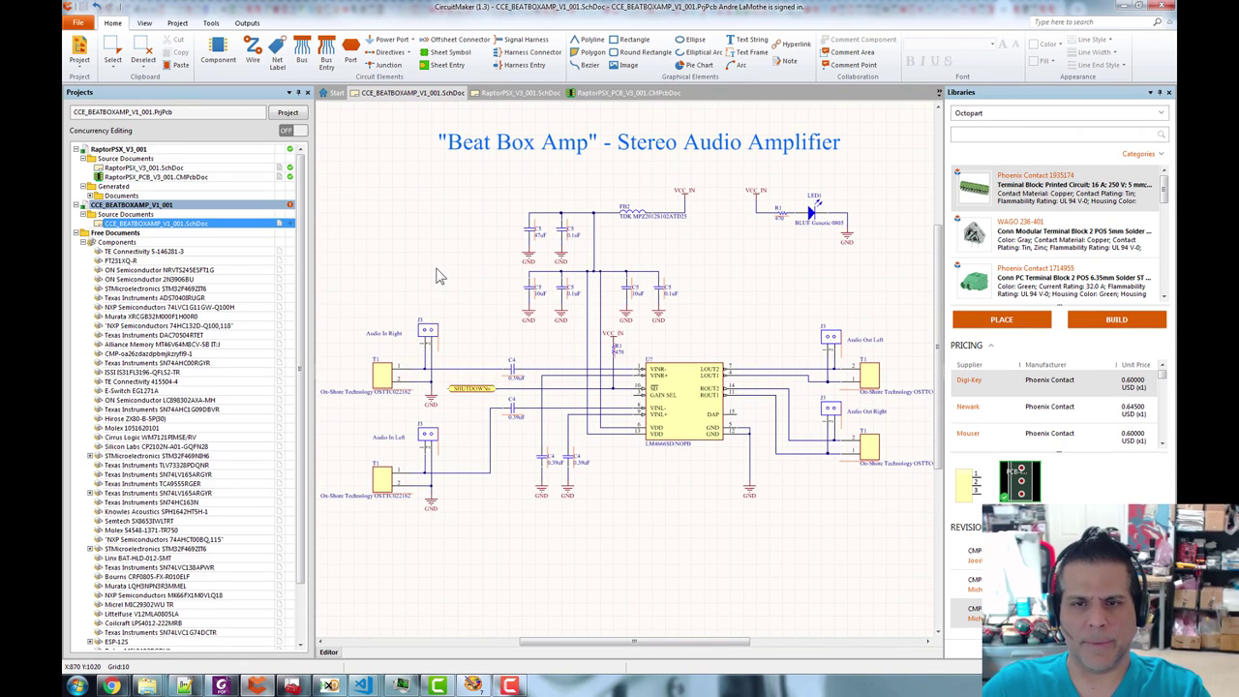
- Switch to the LM4666 datasheet in the browser and search it for "gain select"
{"action": "scroll", "coordinate": [688, 420], "scroll_direction": "up", "scroll_amount": 4}
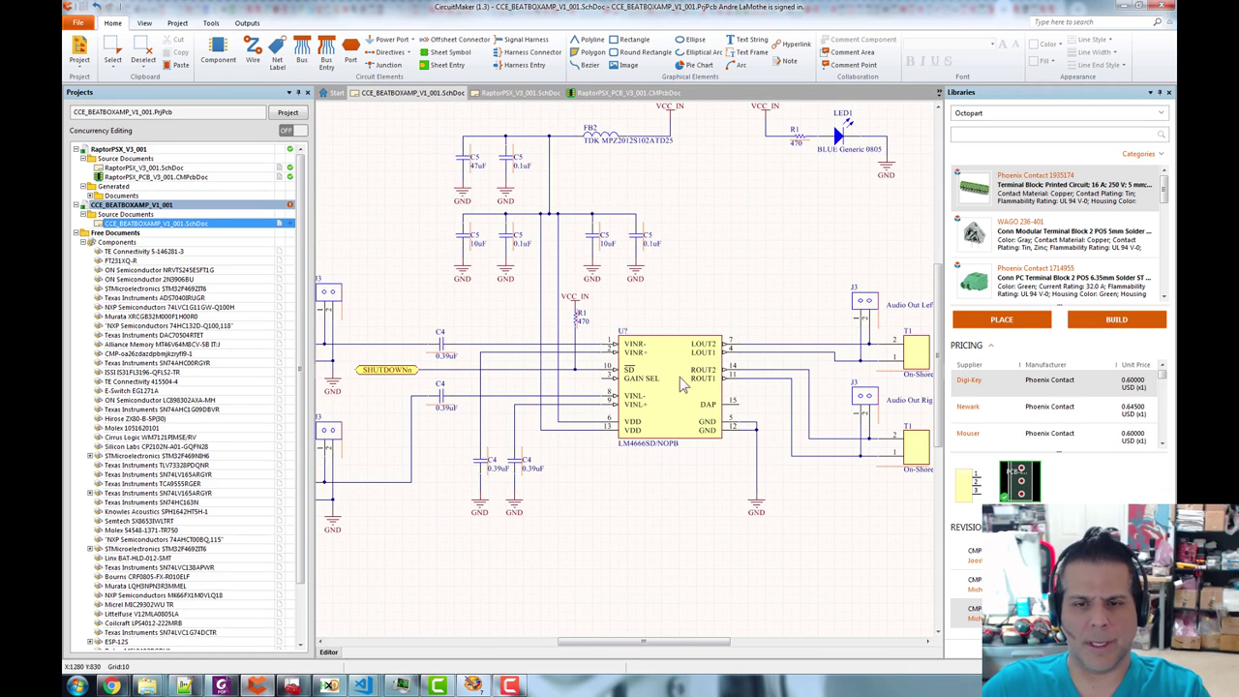
{"action": "key", "text": "alt+Tab"}
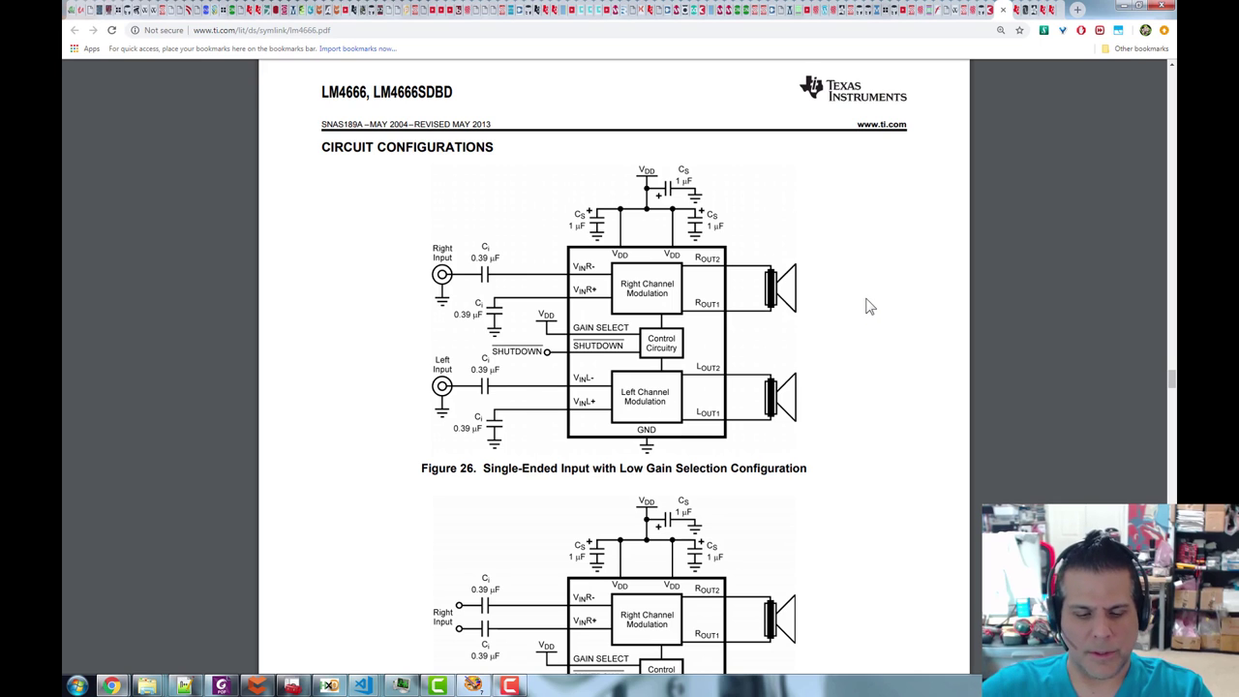
{"action": "key", "text": "ctrl+f"}
{"action": "type", "text": "gain"}
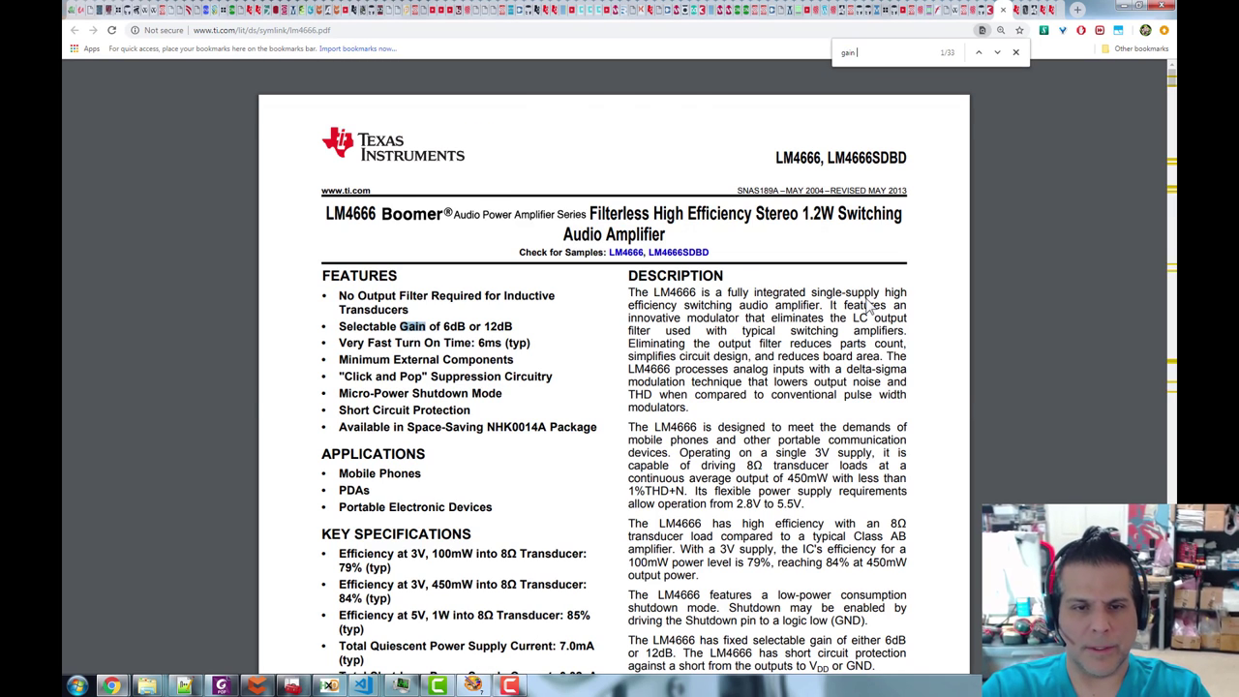
{"action": "type", "text": " sel"}
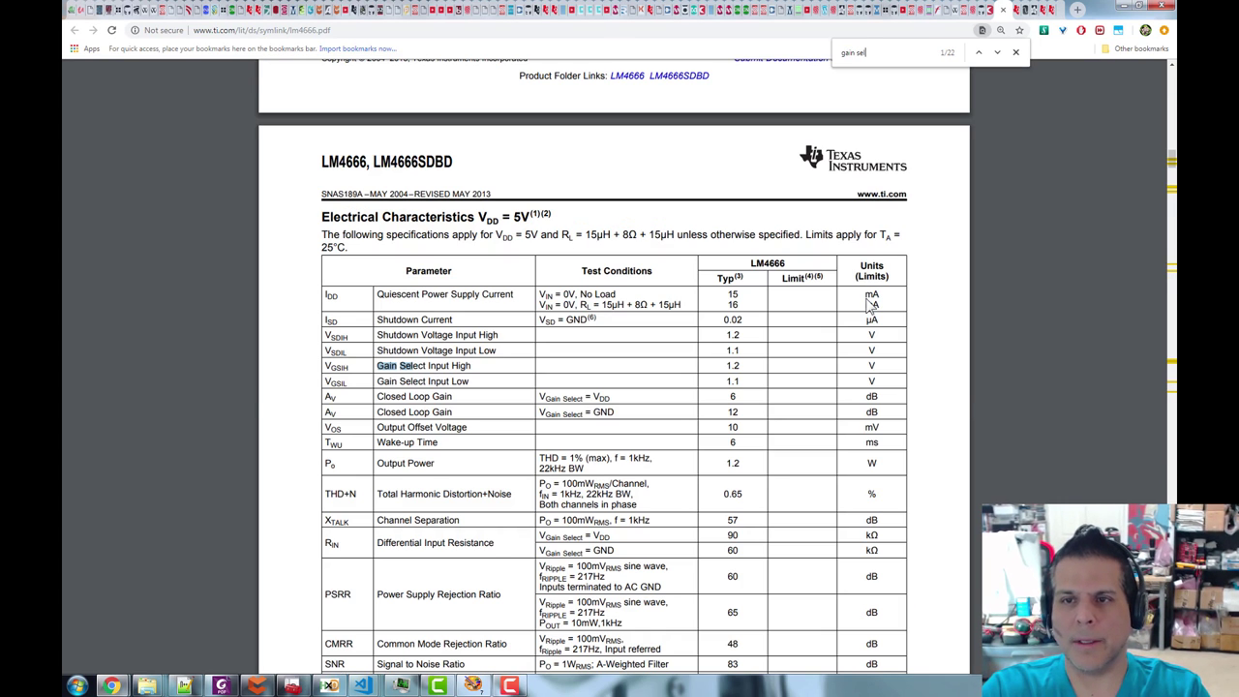
{"action": "type", "text": "ect"}
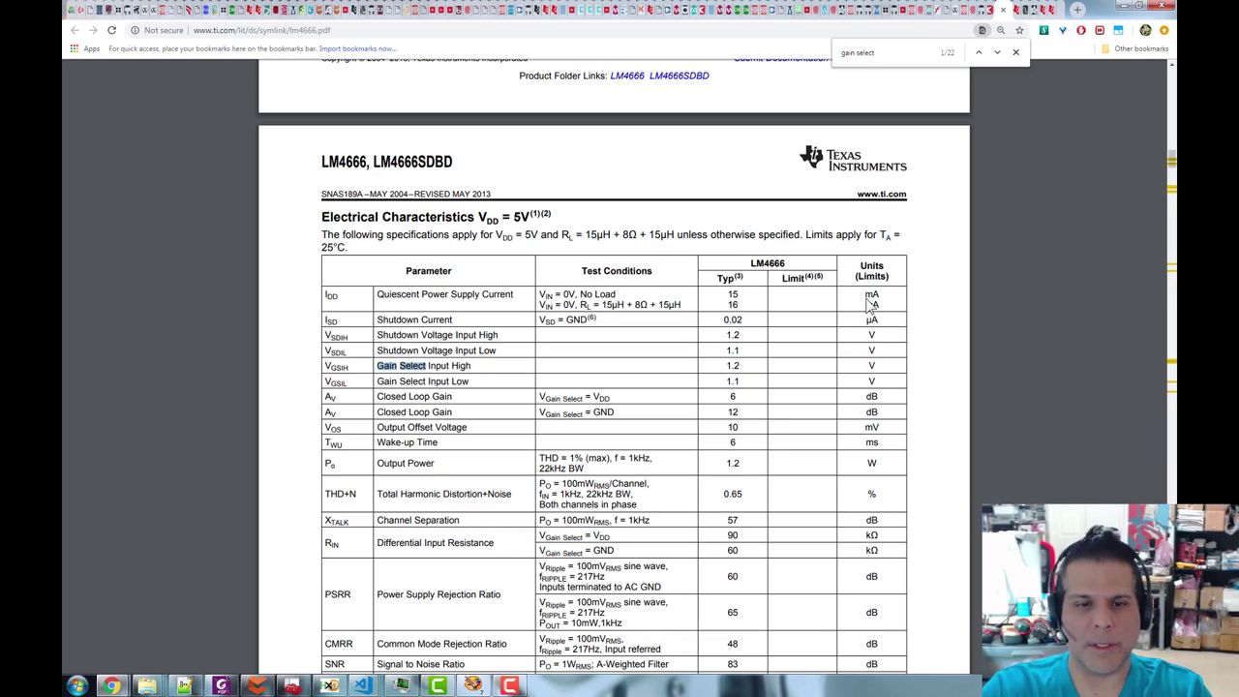
{"action": "key", "text": "Return"}
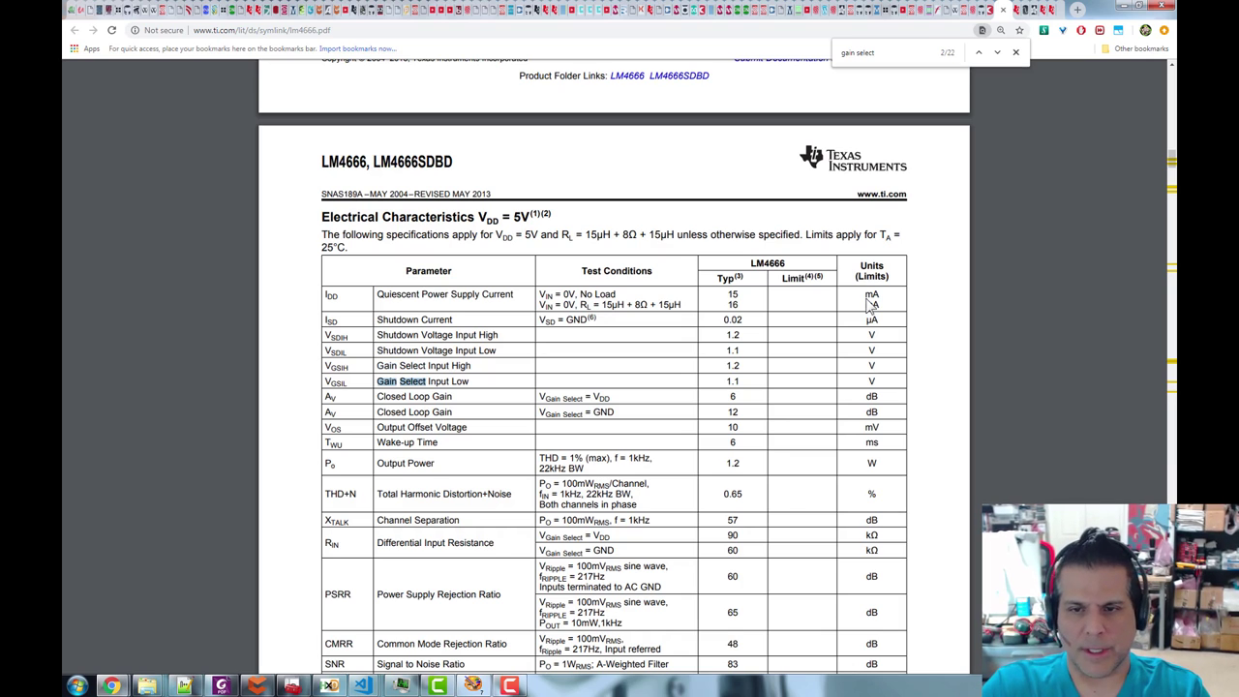
- Go through the search matches to the Gain Selection Function section and read how the Gain Select pin should be connected
{"action": "key", "text": "Return"}
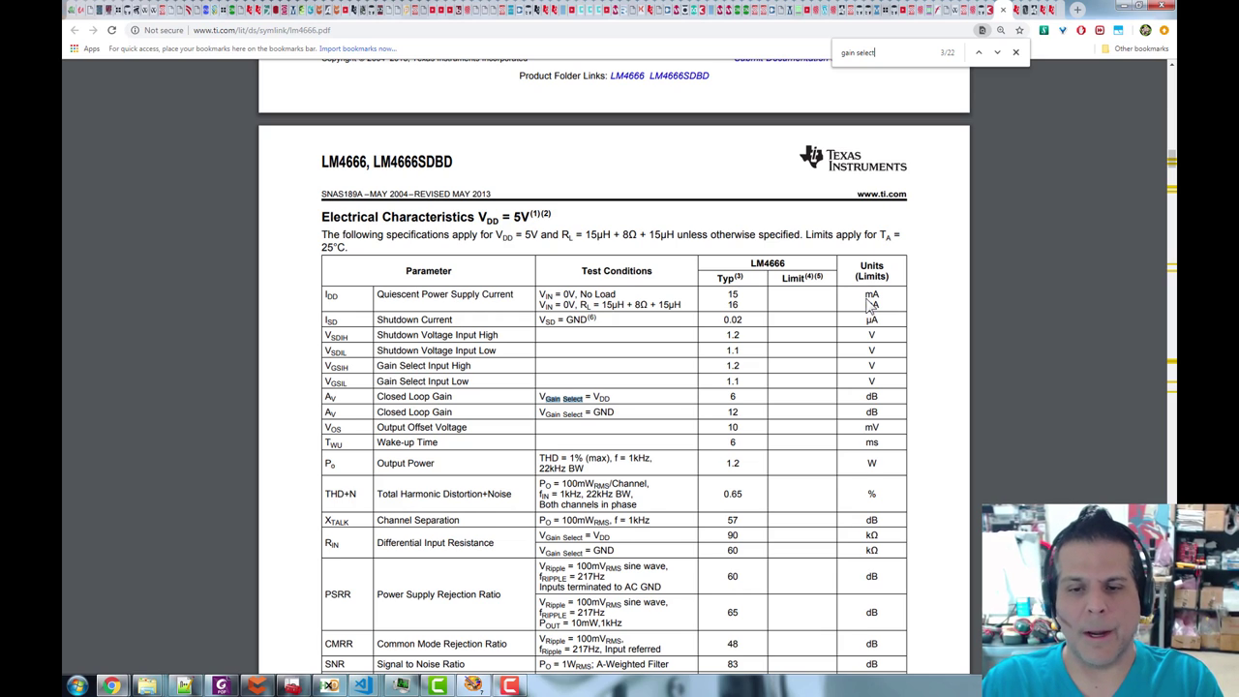
{"action": "key", "text": "Return"}
{"action": "key", "text": "Return"}
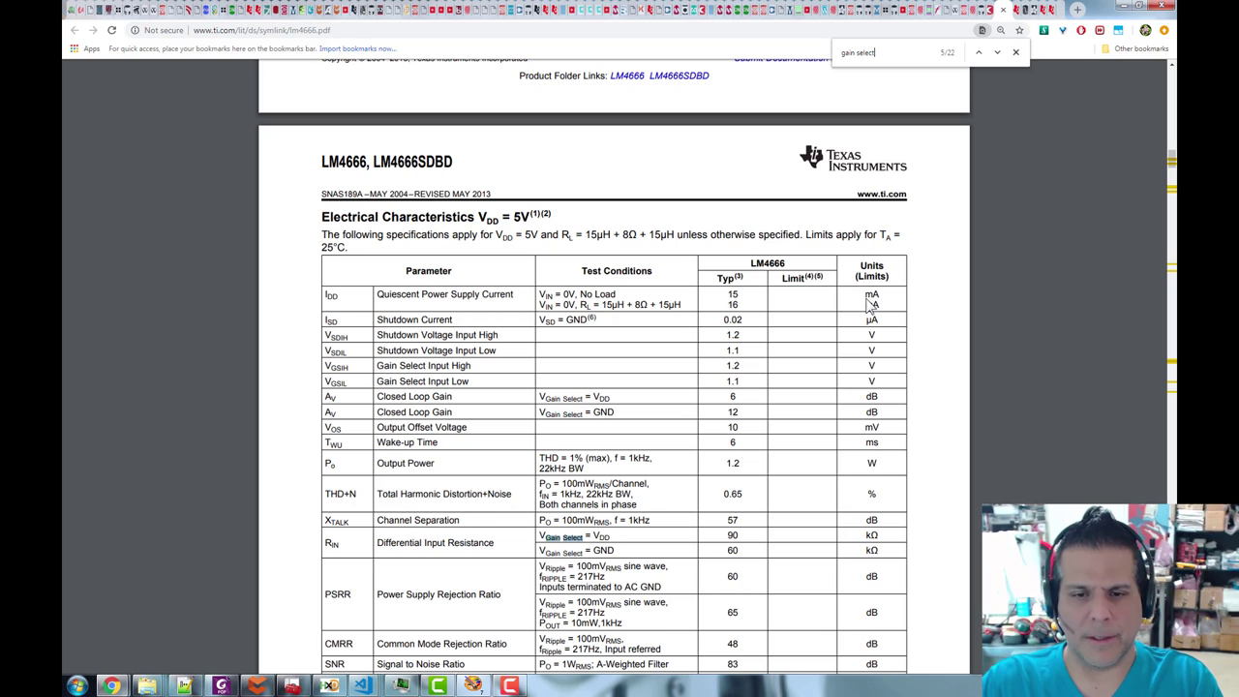
{"action": "key", "text": "Return"}
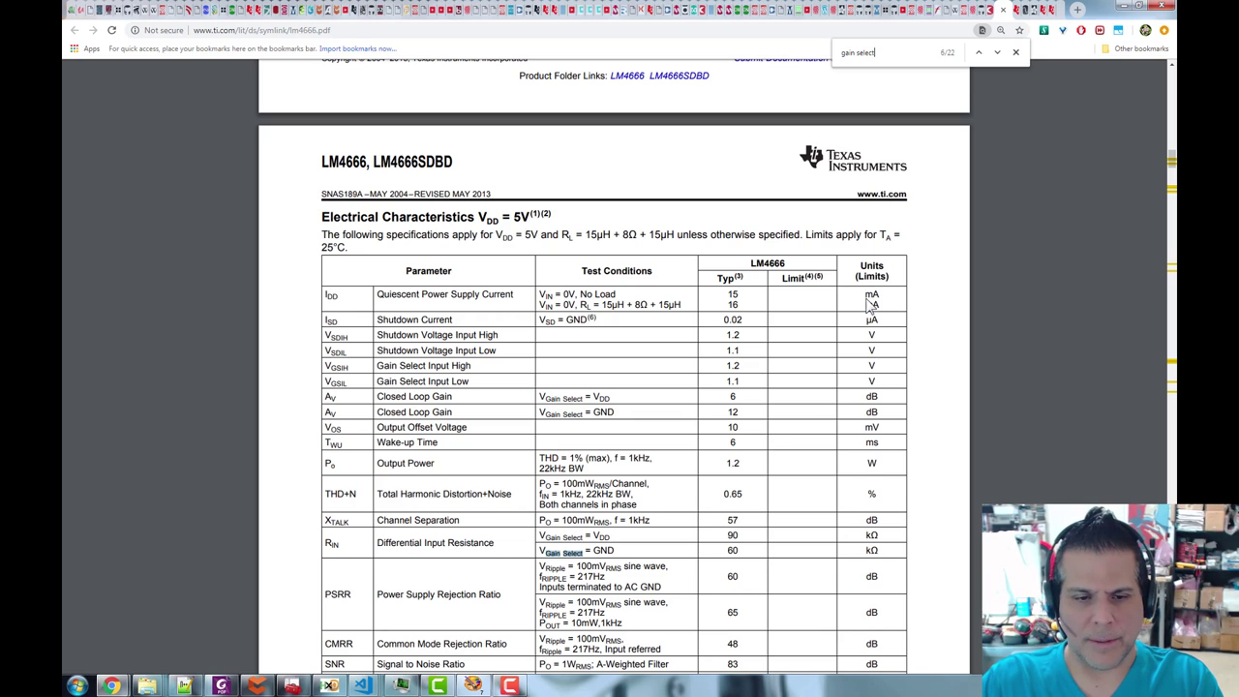
{"action": "key", "text": "Return"}
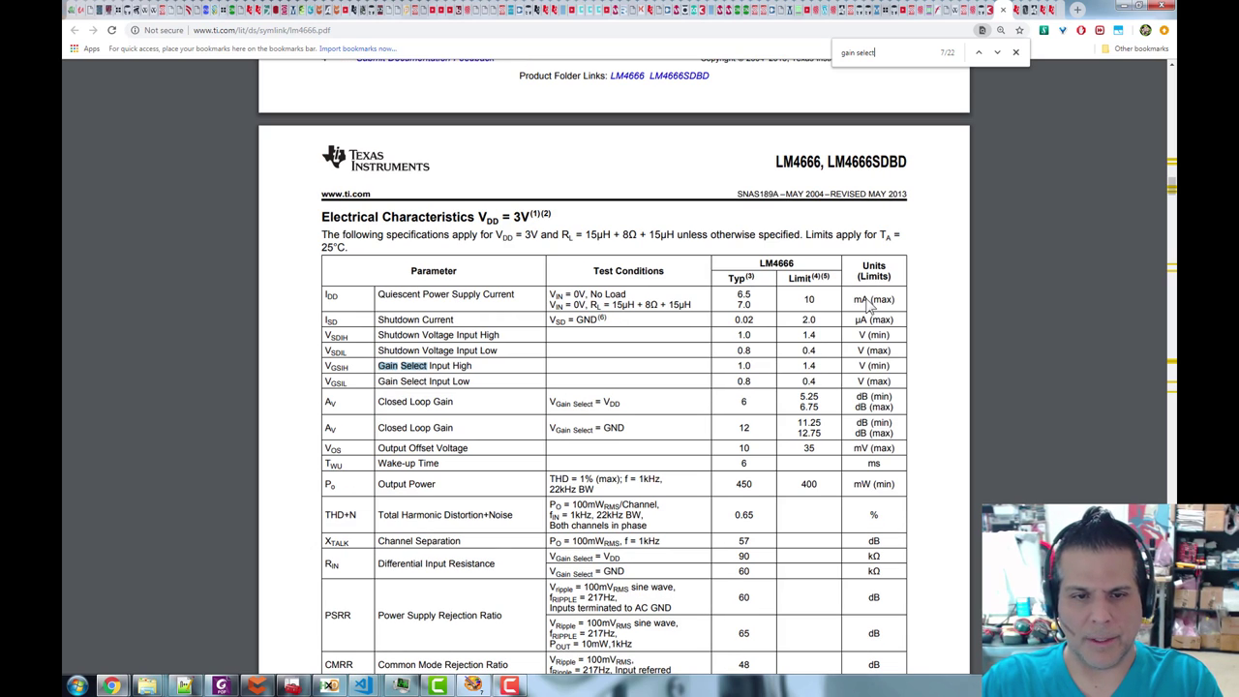
{"action": "key", "text": "Return"}
{"action": "key", "text": "Return"}
{"action": "key", "text": "Return"}
{"action": "key", "text": "Return"}
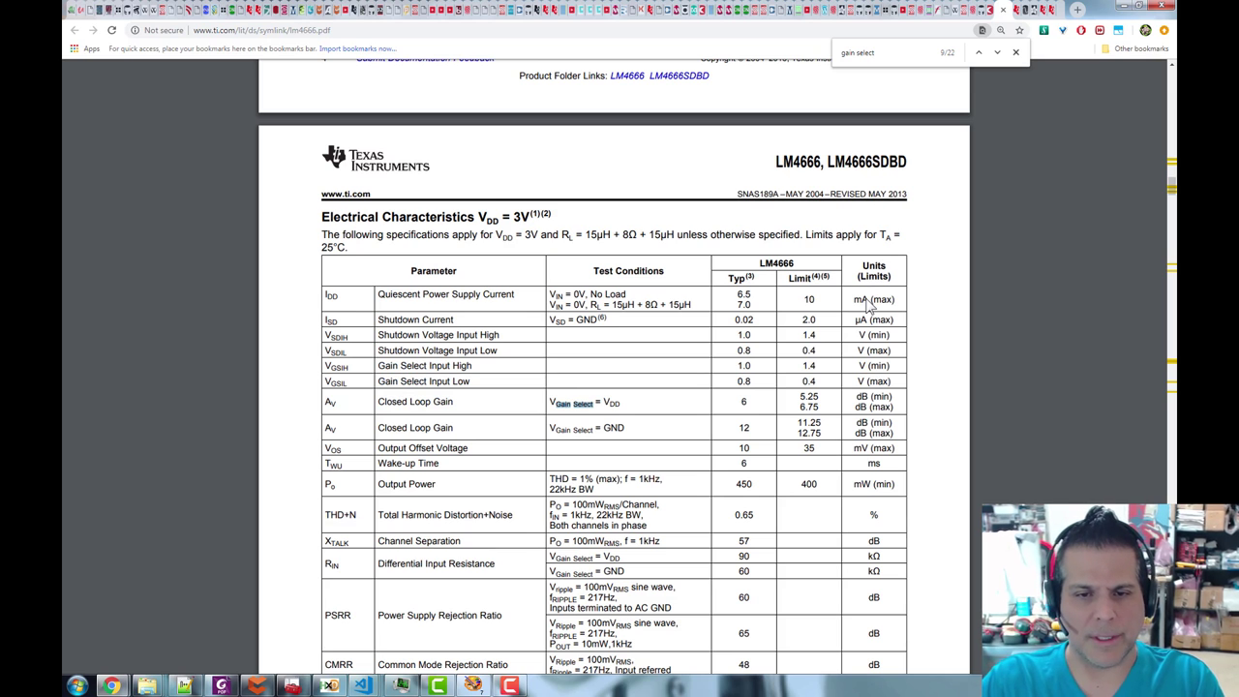
{"action": "key", "text": "Return"}
{"action": "key", "text": "Return"}
{"action": "key", "text": "Return"}
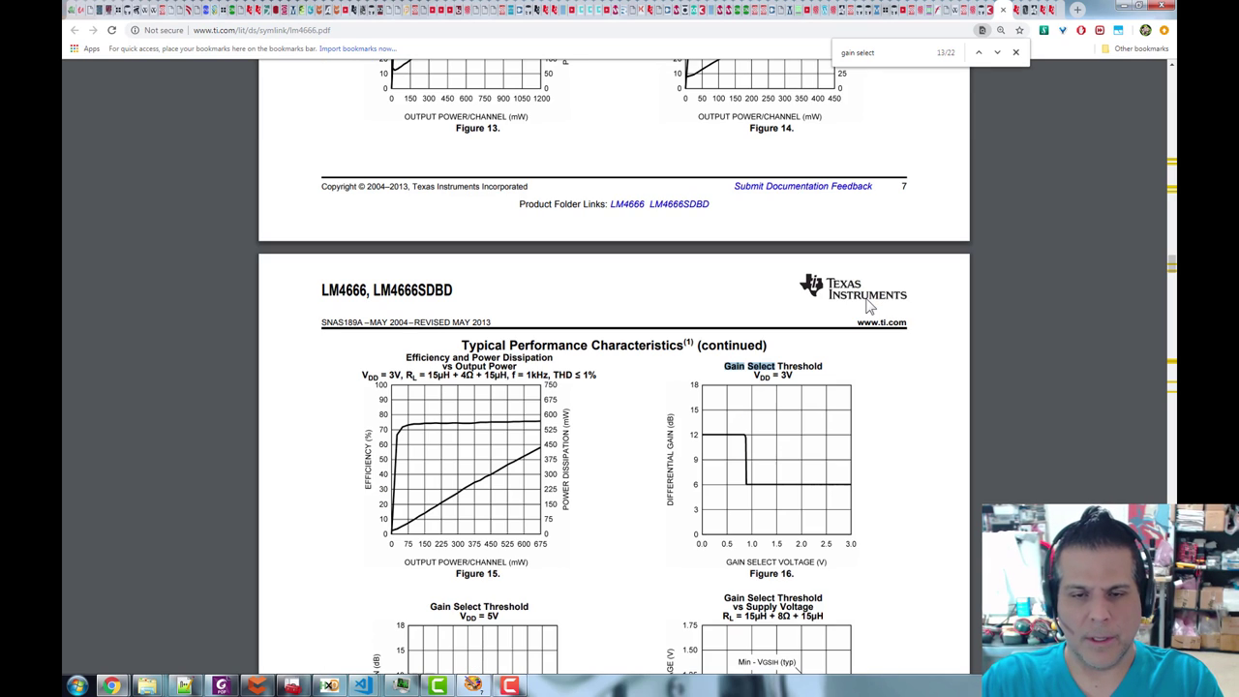
{"action": "key", "text": "Return"}
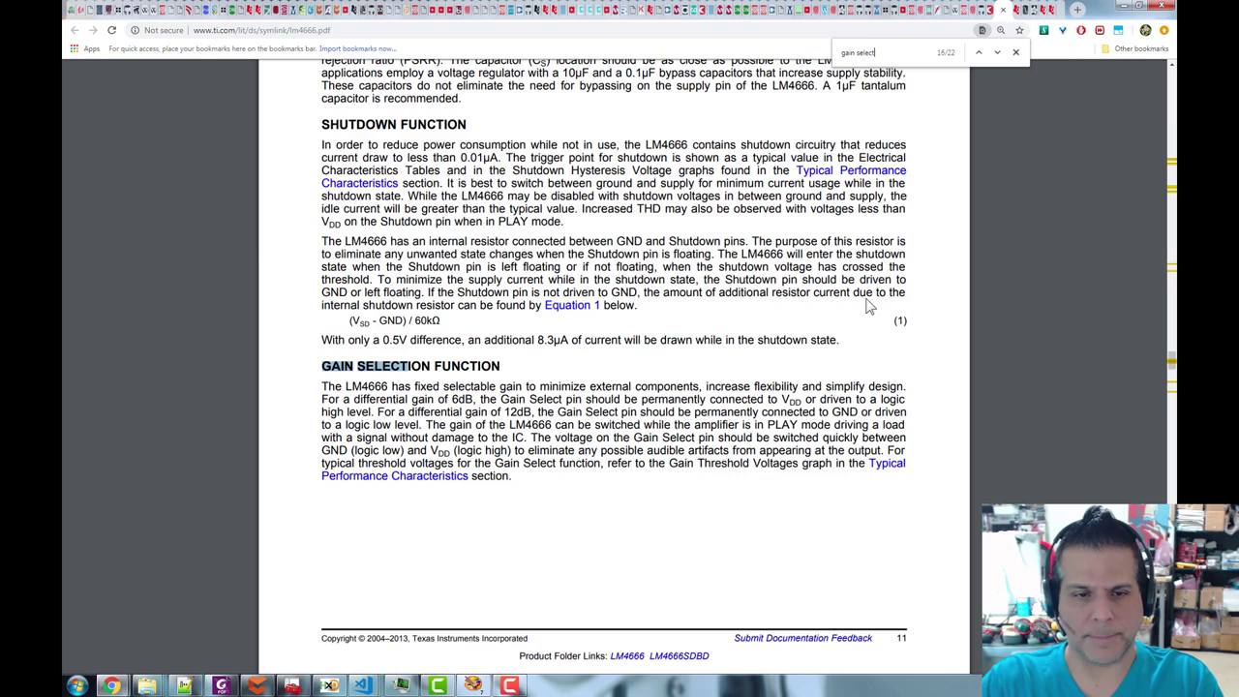
{"action": "key", "text": "Escape"}
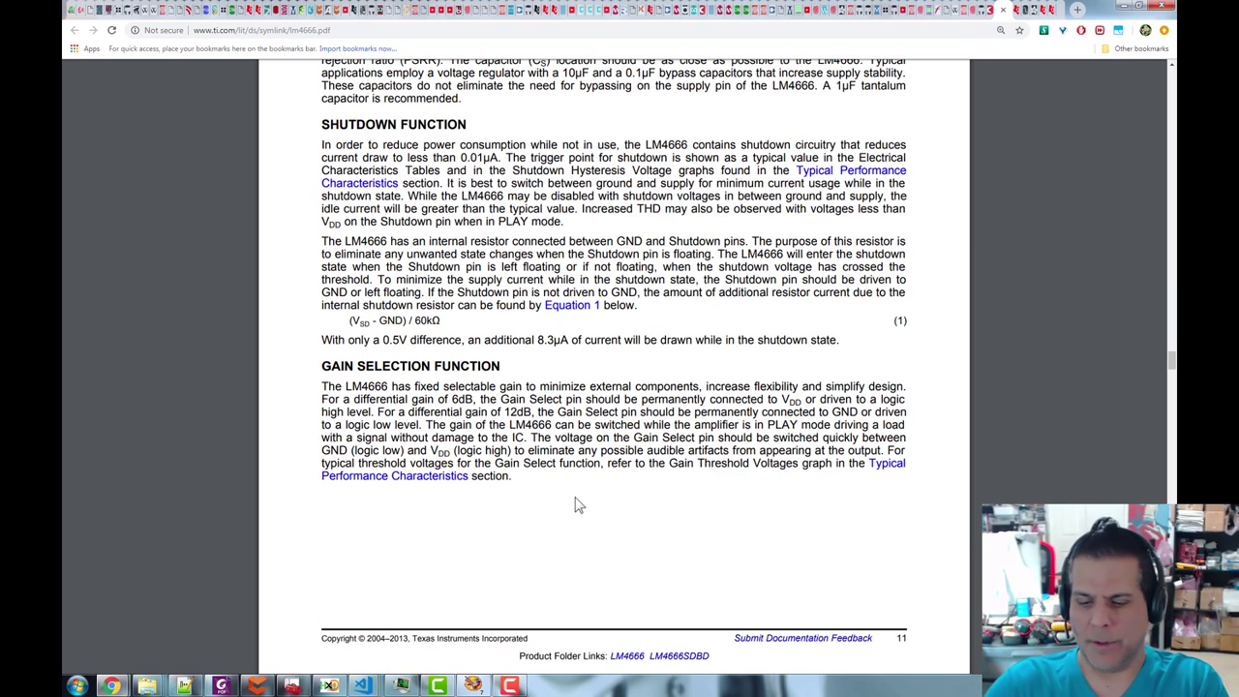
{"action": "key", "text": "ctrl+plus"}
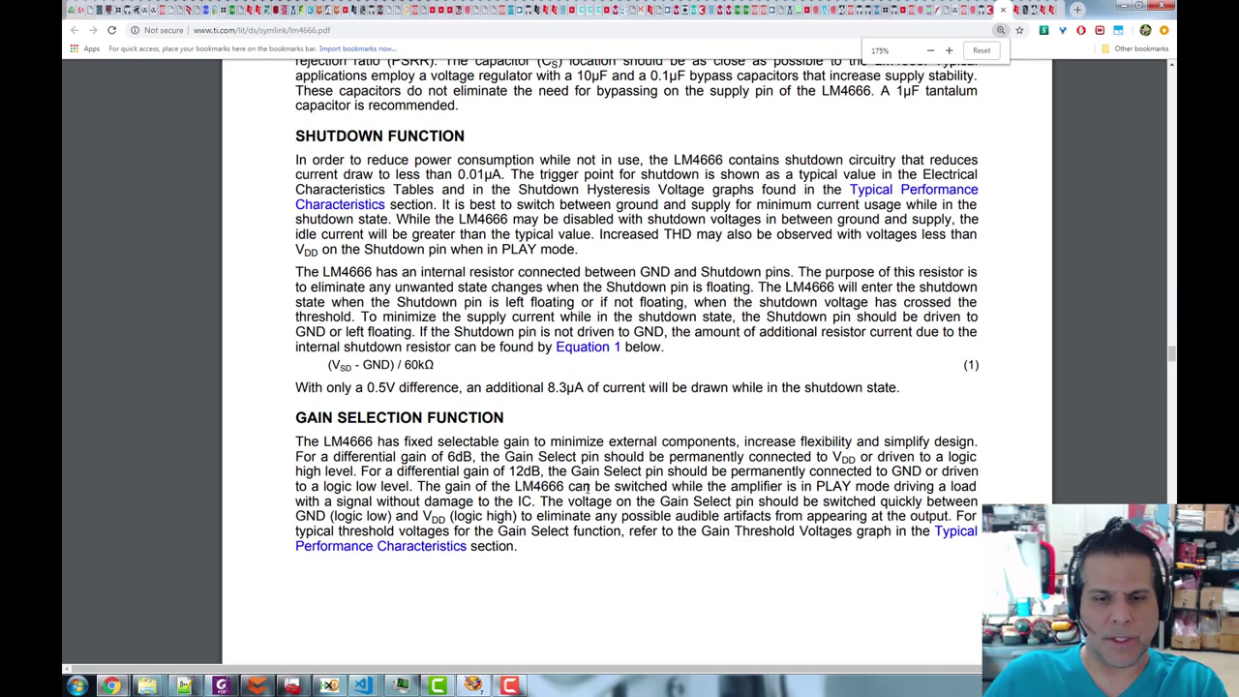
{"action": "scroll", "coordinate": [586, 487], "scroll_direction": "down", "scroll_amount": 1}
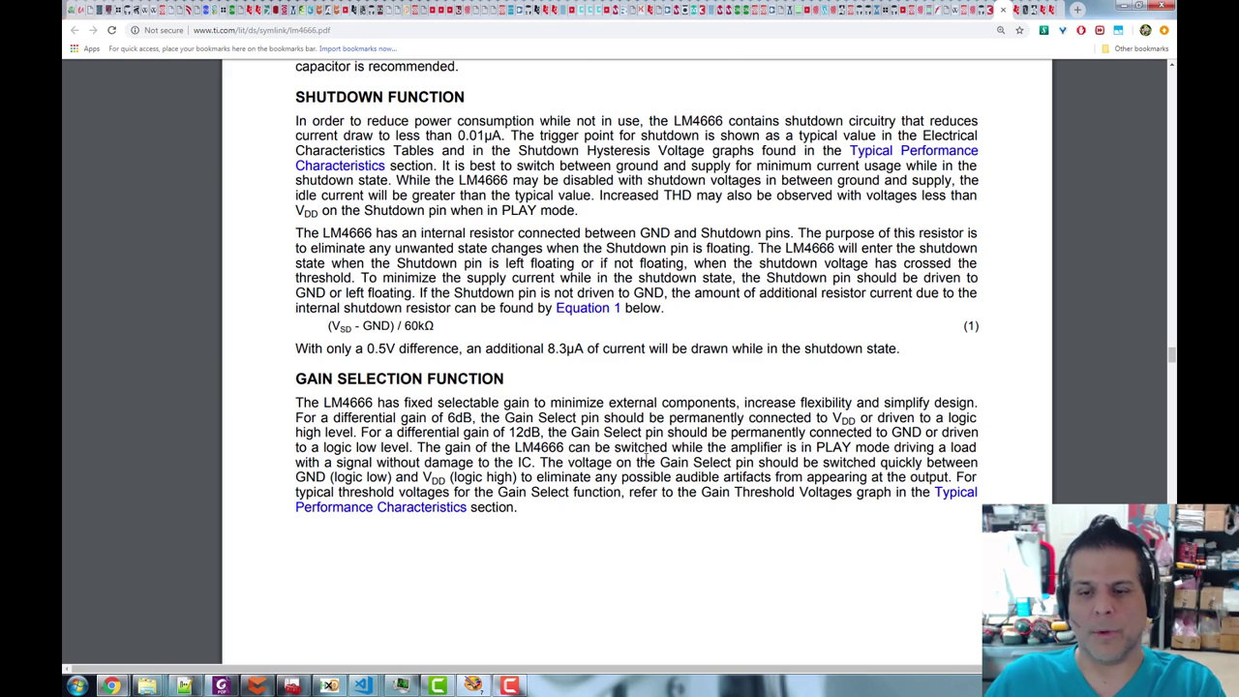
- Return to the schematic in CircuitMaker and examine the shutdown port, the amplifier's input side and the supply decoupling section
{"action": "key", "text": "alt+Tab"}
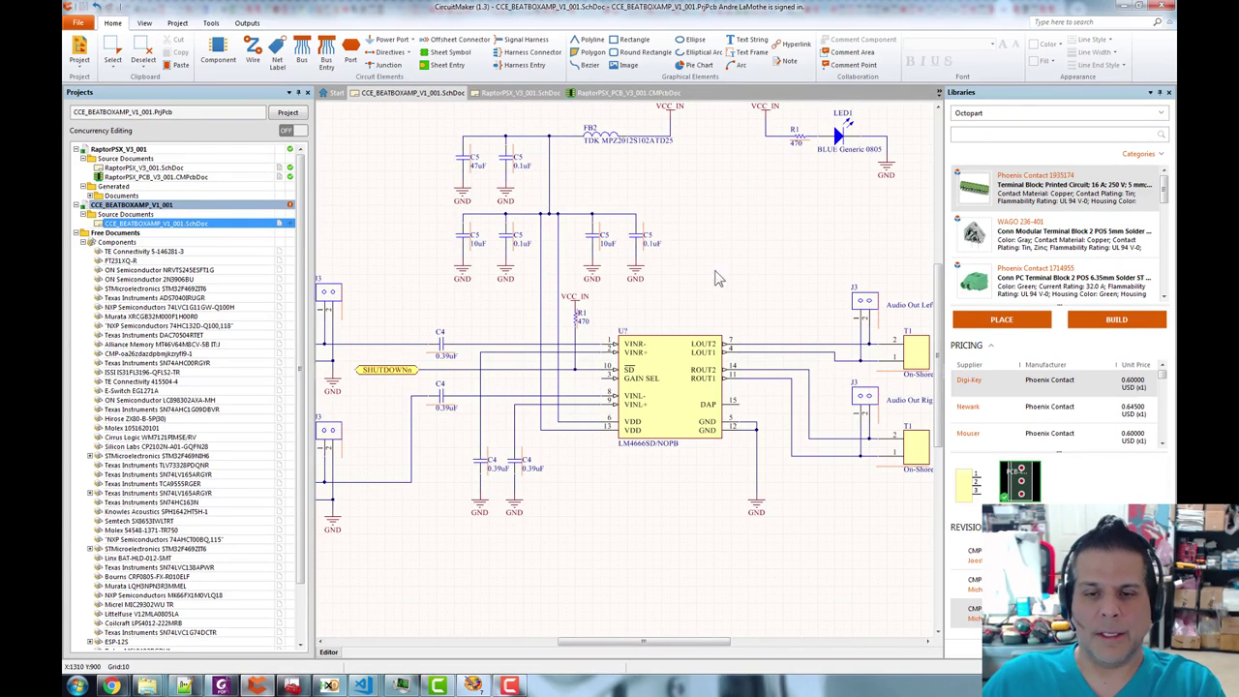
{"action": "left_click_drag", "start_coordinate": [679, 277], "coordinate": [776, 288]}
{"action": "scroll", "coordinate": [779, 295], "scroll_direction": "up", "scroll_amount": 2}
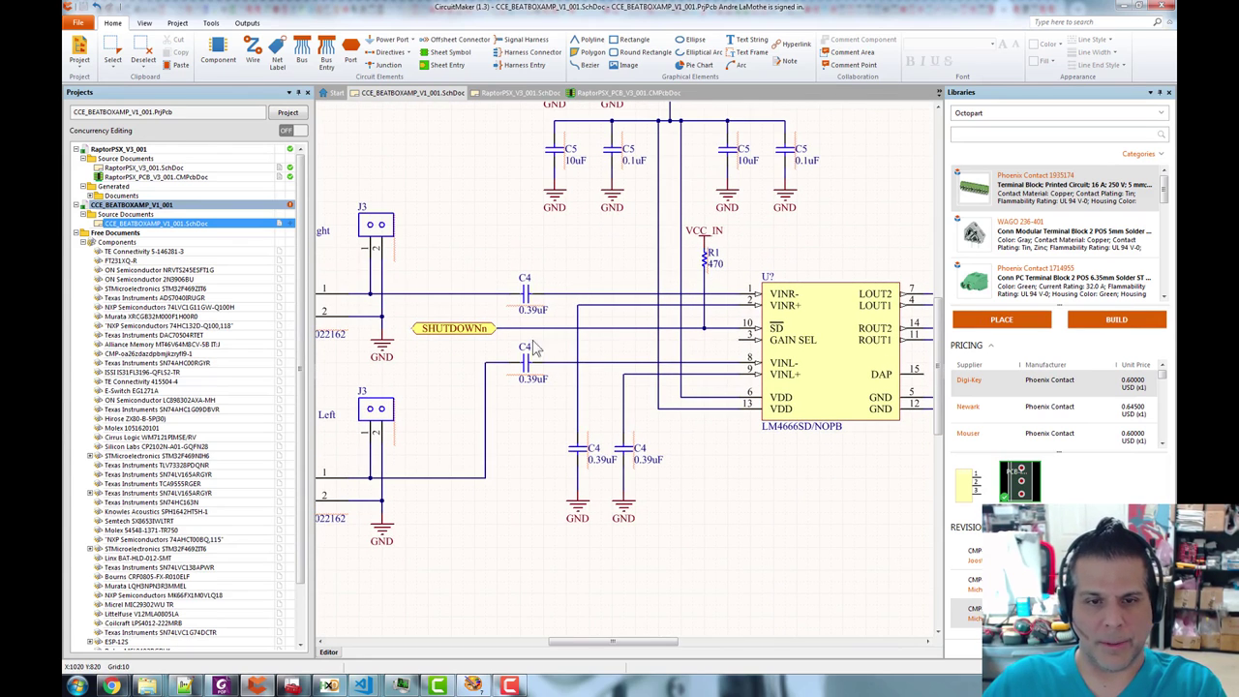
{"action": "left_click", "coordinate": [463, 330]}
{"action": "left_click", "coordinate": [545, 422]}
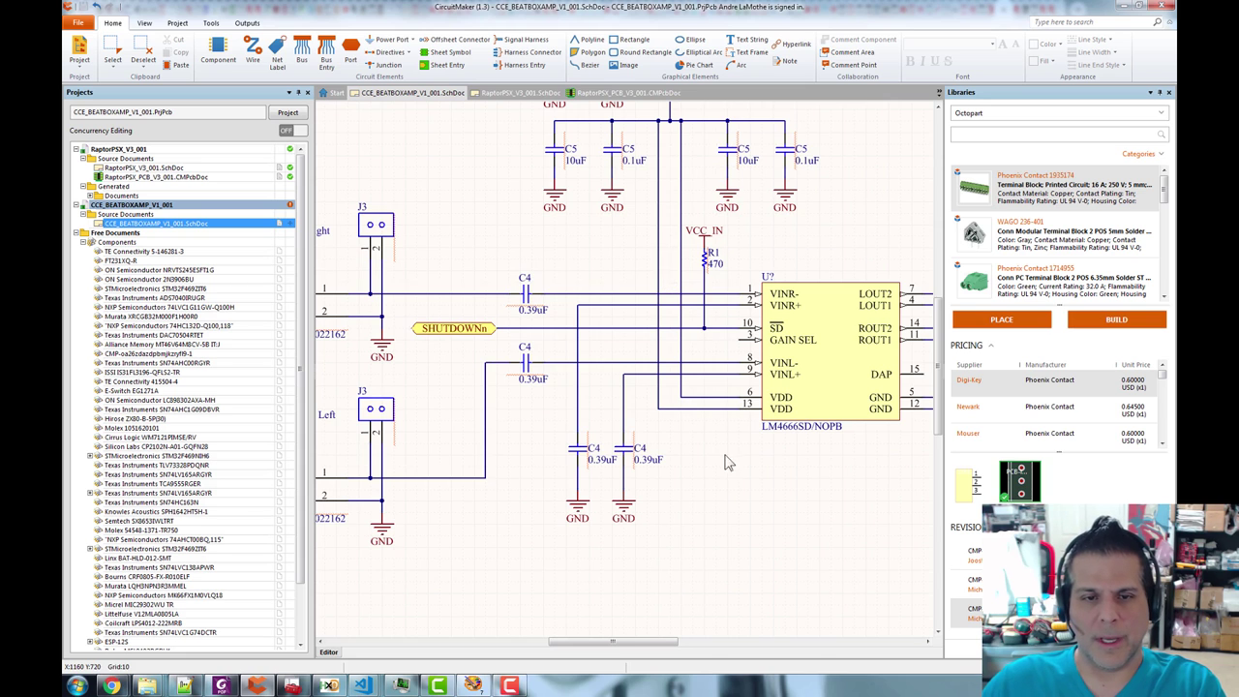
{"action": "scroll", "coordinate": [703, 302], "scroll_direction": "down", "scroll_amount": 2}
{"action": "left_click_drag", "start_coordinate": [589, 250], "coordinate": [527, 252]}
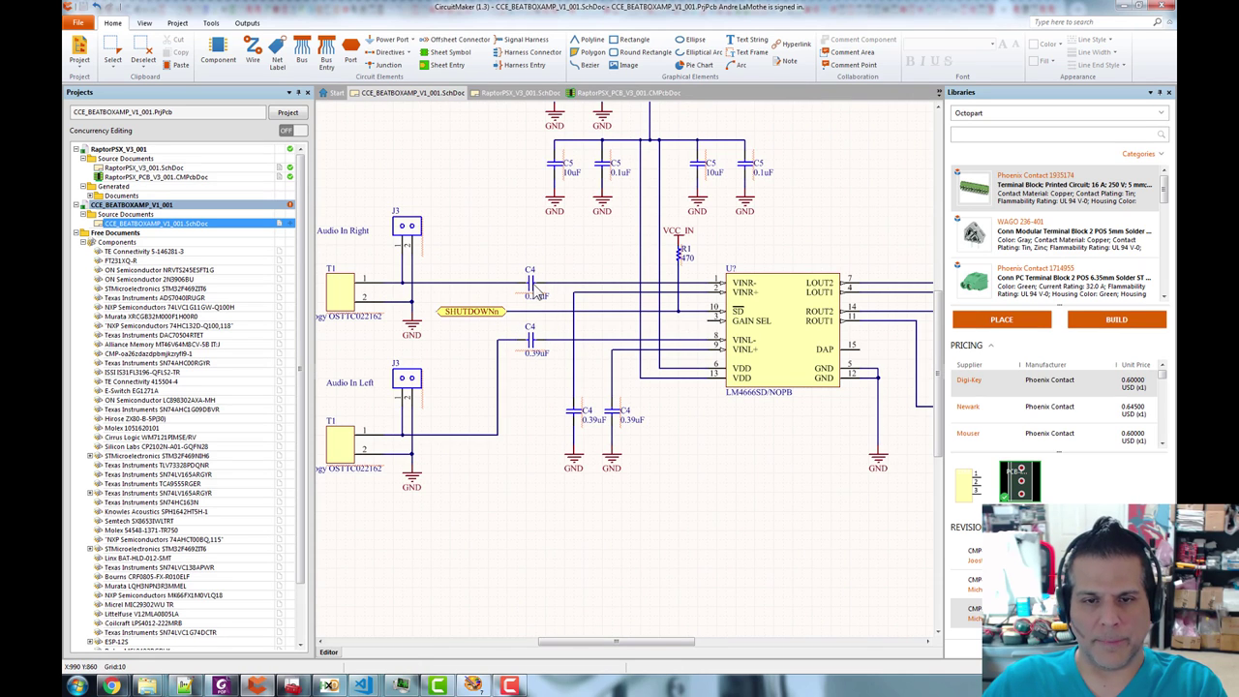
{"action": "left_click_drag", "start_coordinate": [715, 478], "coordinate": [674, 491]}
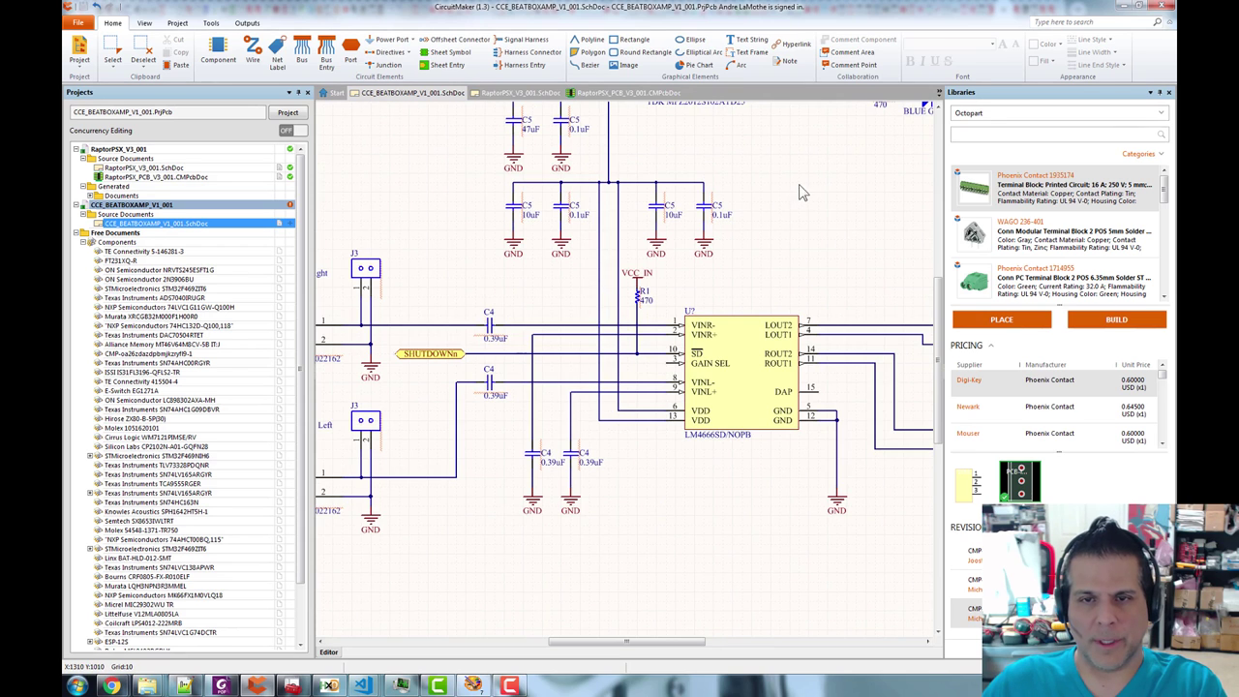
{"action": "scroll", "coordinate": [800, 190], "scroll_direction": "down", "scroll_amount": 2}
{"action": "scroll", "coordinate": [771, 213], "scroll_direction": "up", "scroll_amount": 1}
{"action": "left_click_drag", "start_coordinate": [451, 170], "coordinate": [697, 354]}
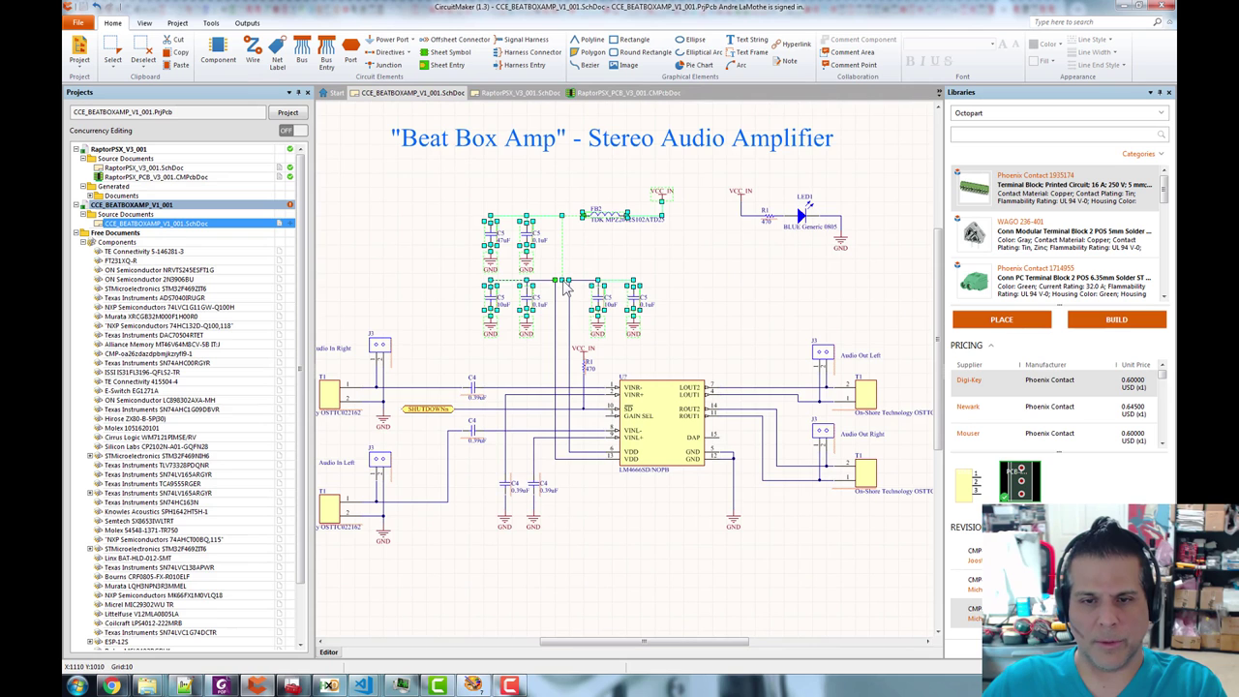
{"action": "left_click", "coordinate": [742, 325]}
- Set the value of the SD line's pull-up resistor R1 to 10K
{"action": "scroll", "coordinate": [722, 354], "scroll_direction": "up", "scroll_amount": 4}
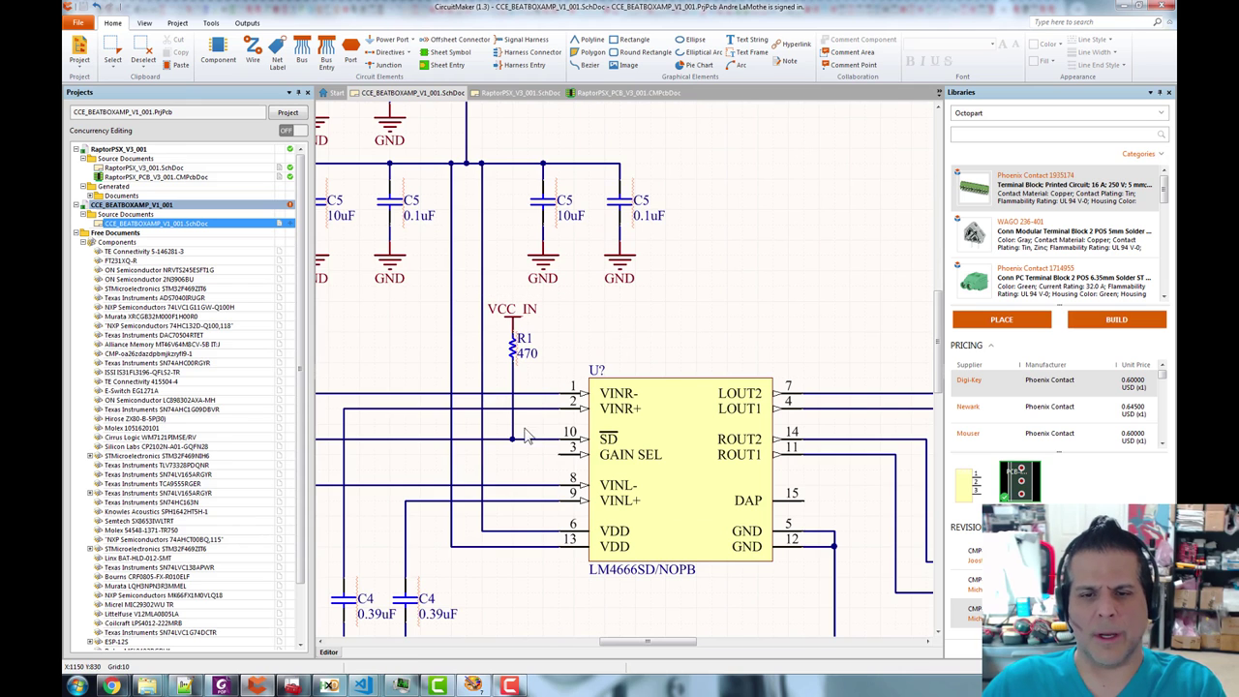
{"action": "double_click", "coordinate": [528, 354]}
{"action": "type", "text": "10K"}
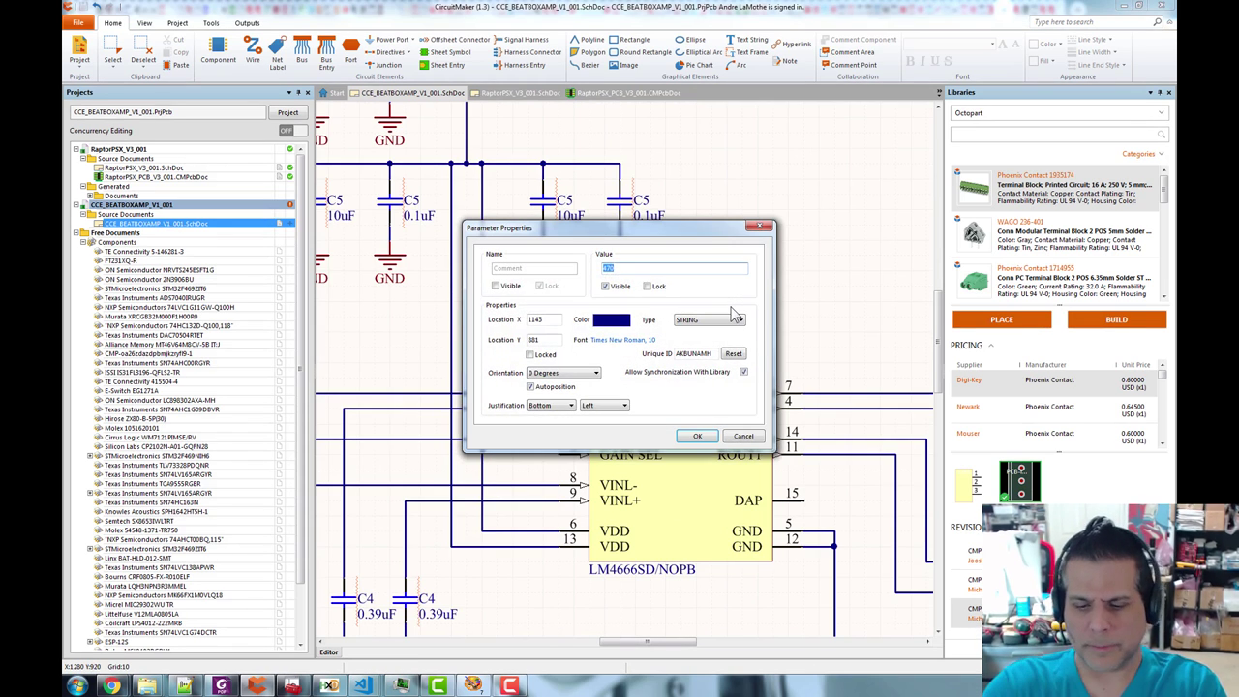
{"action": "key", "text": "Return"}
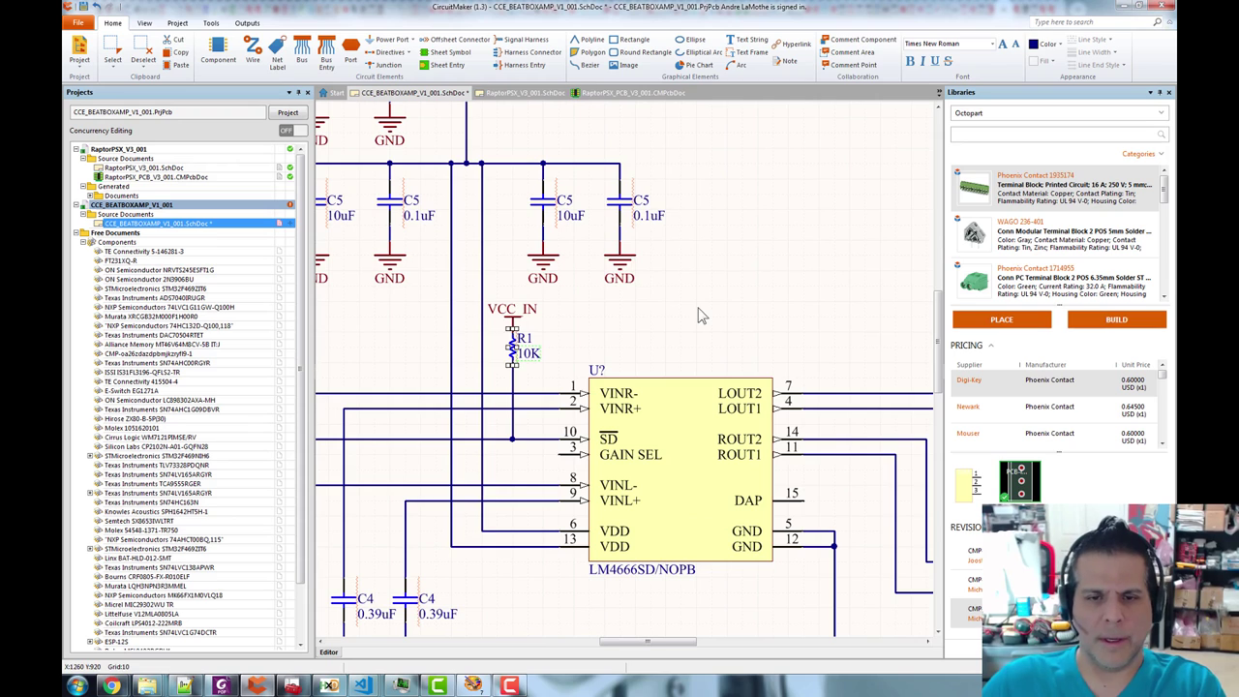
{"action": "left_click", "coordinate": [574, 306]}
{"action": "left_click_drag", "start_coordinate": [575, 306], "coordinate": [432, 408]}
{"action": "key", "text": "ctrl+c"}
{"action": "key", "text": "ctrl+v"}
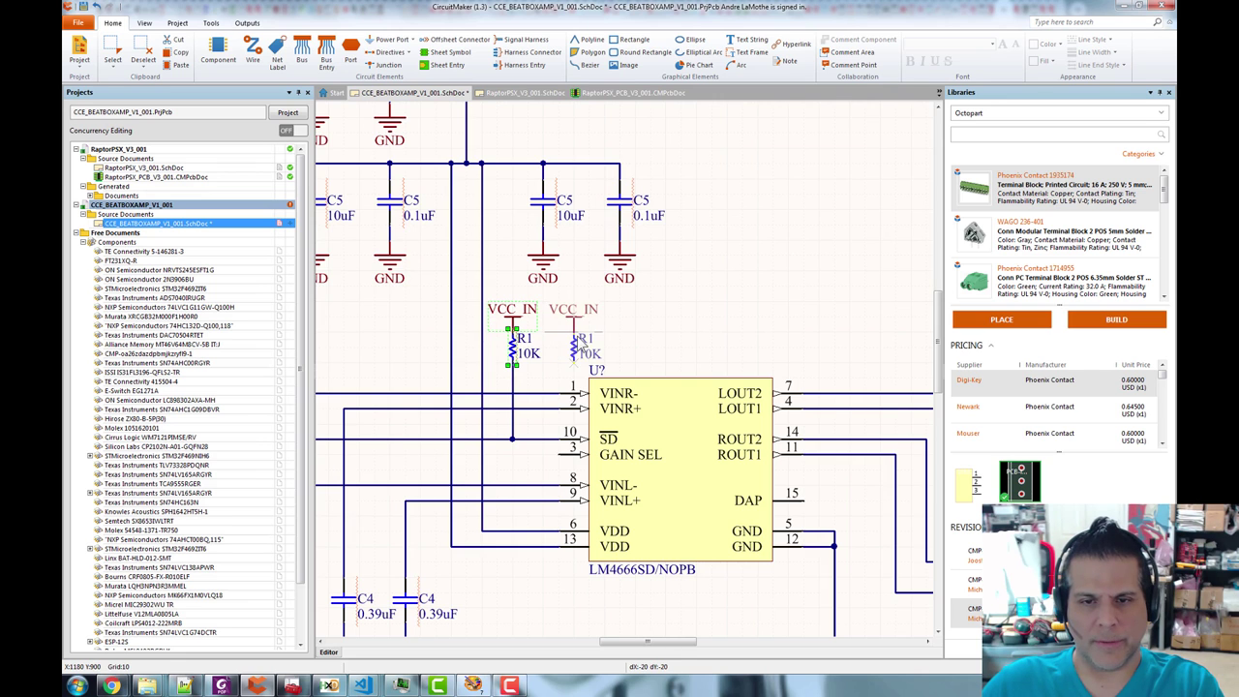
{"action": "key", "text": "Escape"}
- Try to shift the GND symbol and the vertical ground wire of pins 5 and 12 to the right, and undo the wire move
{"action": "scroll", "coordinate": [733, 330], "scroll_direction": "down", "scroll_amount": 3}
{"action": "left_click_drag", "start_coordinate": [685, 314], "coordinate": [609, 254]}
{"action": "left_click_drag", "start_coordinate": [682, 330], "coordinate": [691, 338]}
{"action": "left_click_drag", "start_coordinate": [706, 455], "coordinate": [723, 440]}
{"action": "scroll", "coordinate": [694, 457], "scroll_direction": "up", "scroll_amount": 2}
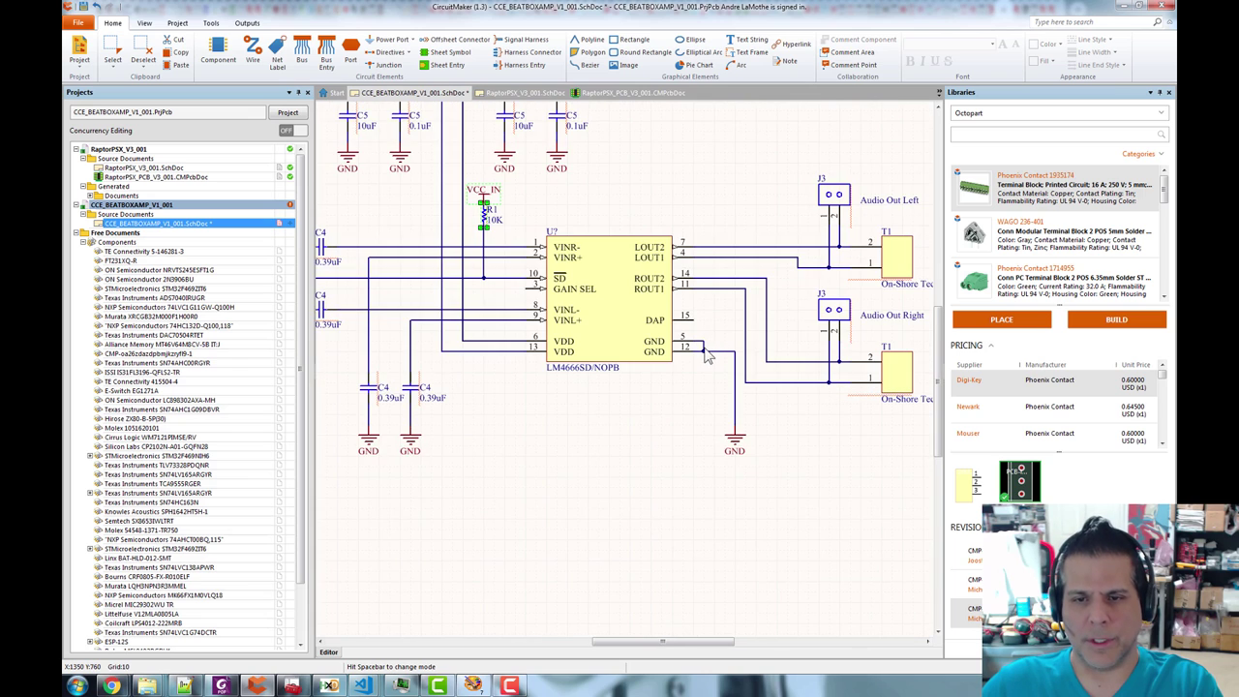
{"action": "left_click", "coordinate": [705, 347]}
{"action": "left_click", "coordinate": [732, 356]}
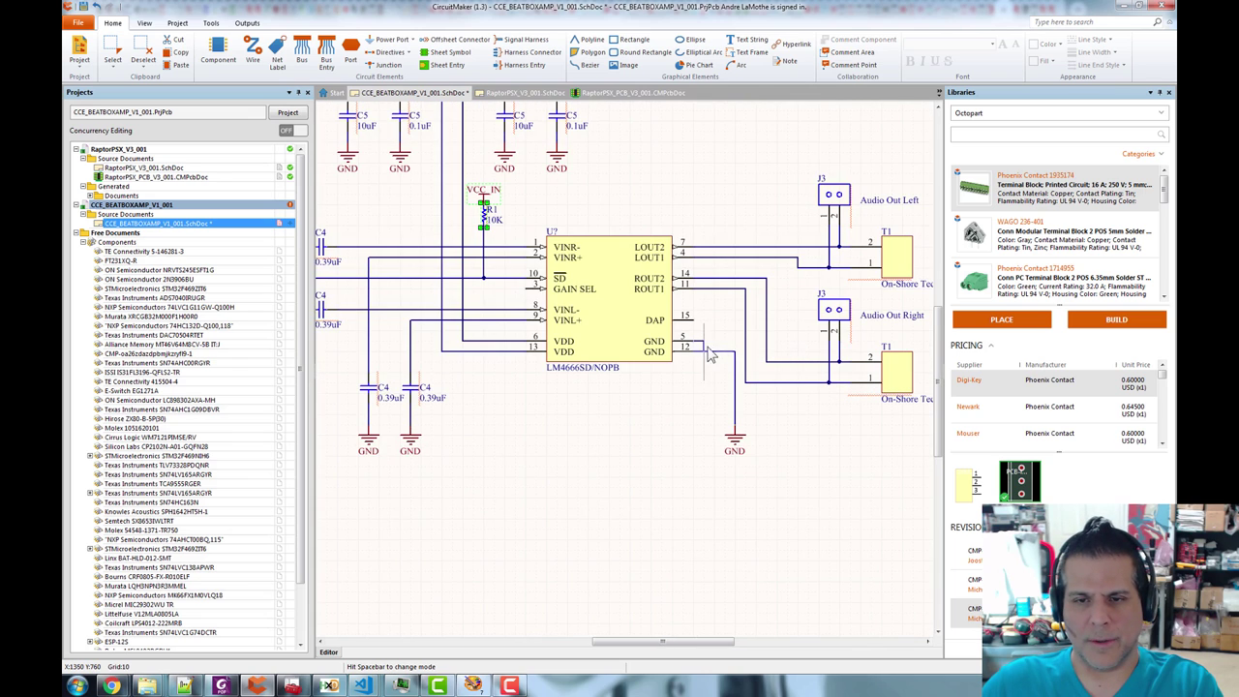
{"action": "left_click", "coordinate": [734, 347]}
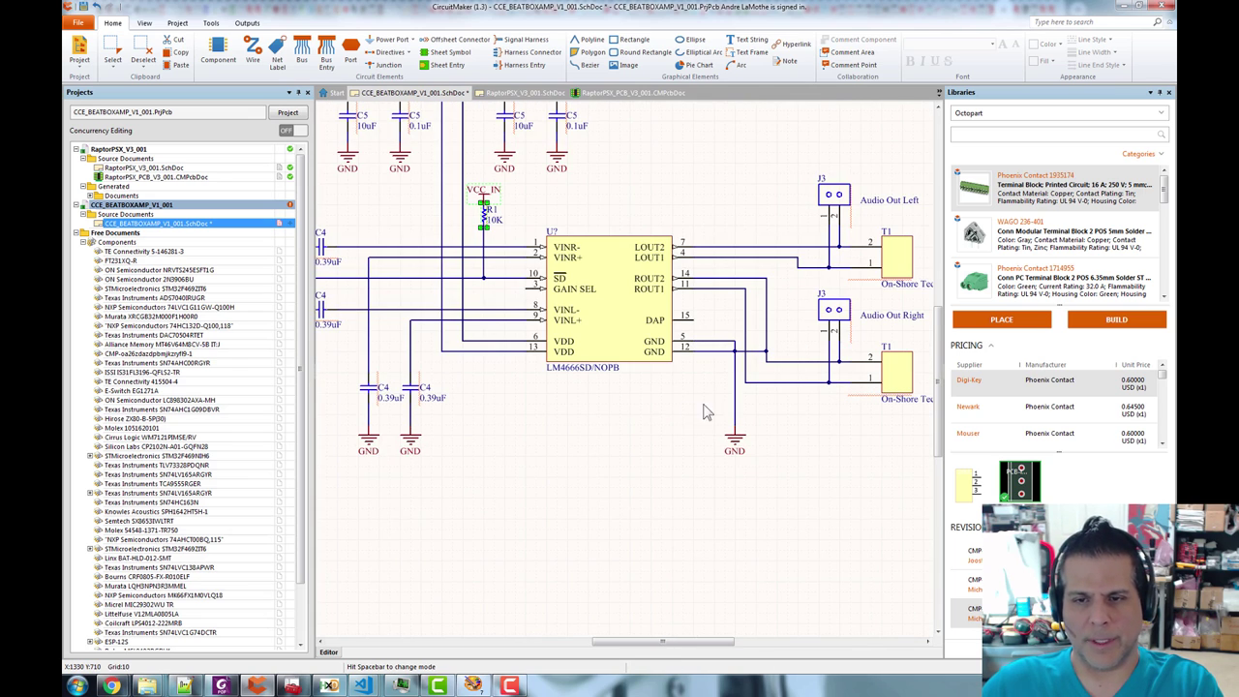
{"action": "key", "text": "ctrl+z"}
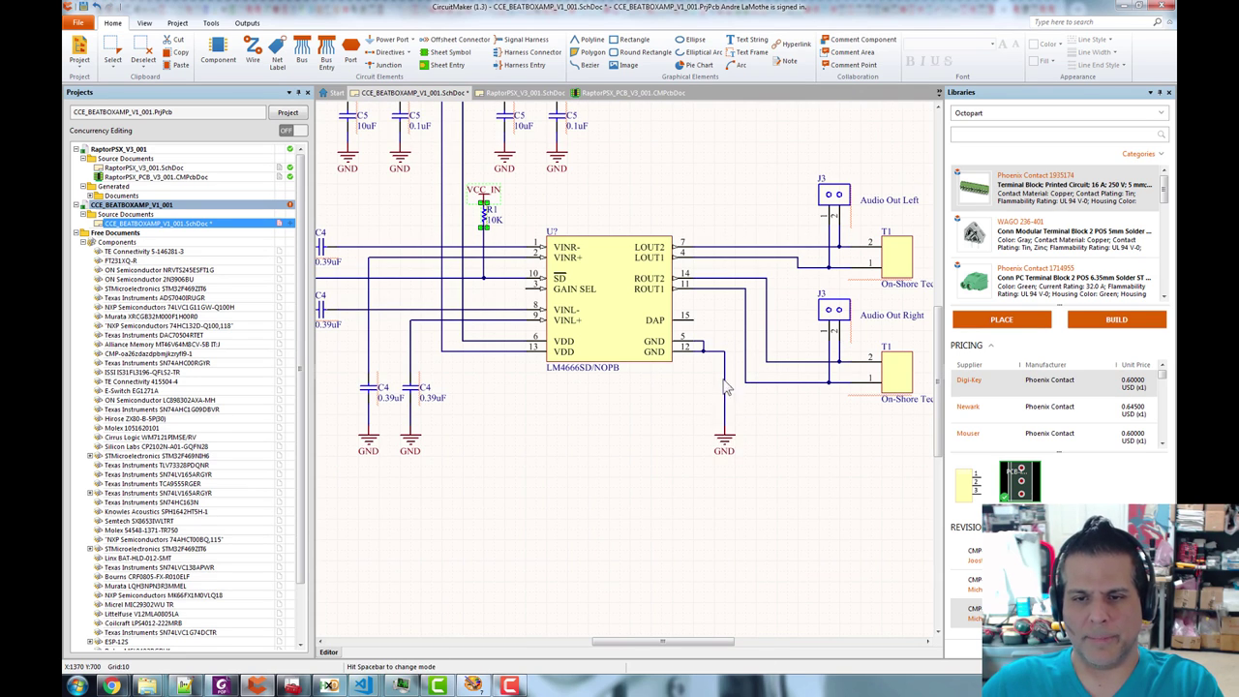
- Line up the vertical ground wire of pins 5 and 12 with the GND symbol and move the LM4666 slightly to the right
{"action": "scroll", "coordinate": [728, 365], "scroll_direction": "up", "scroll_amount": 2}
{"action": "left_click", "coordinate": [693, 338]}
{"action": "left_click", "coordinate": [713, 337]}
{"action": "left_click", "coordinate": [693, 338]}
{"action": "left_click", "coordinate": [724, 332]}
{"action": "scroll", "coordinate": [670, 430], "scroll_direction": "down", "scroll_amount": 1}
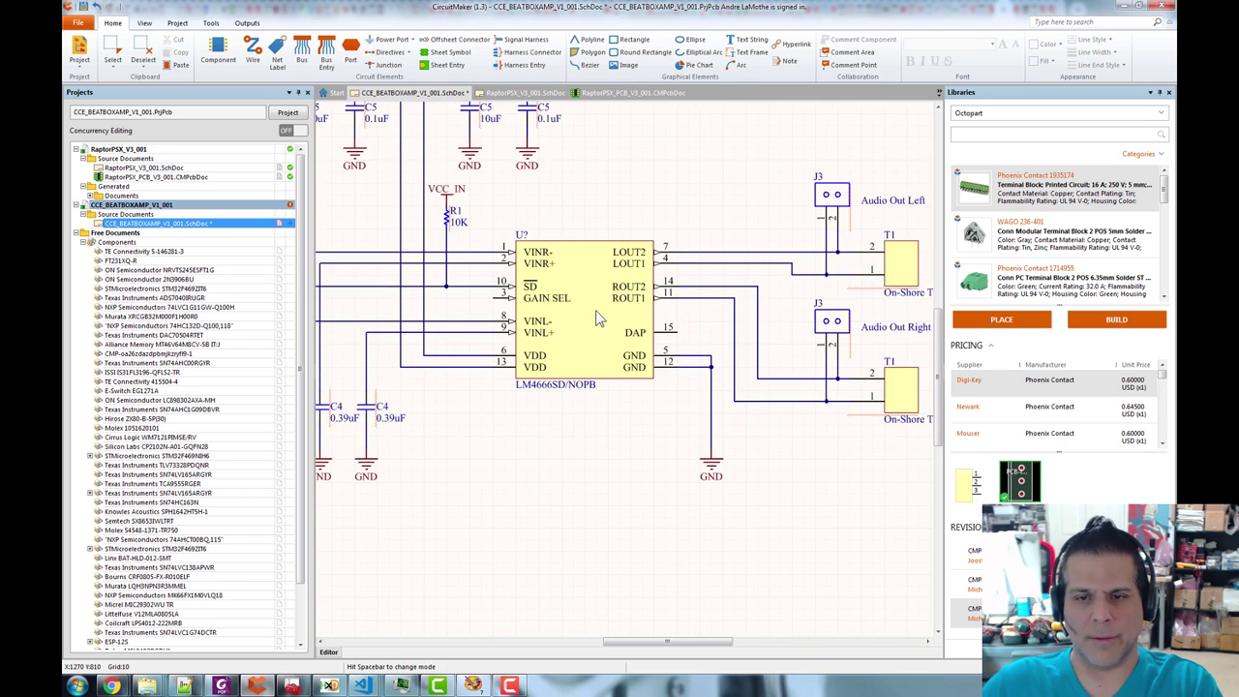
{"action": "left_click_drag", "start_coordinate": [684, 308], "coordinate": [704, 306]}
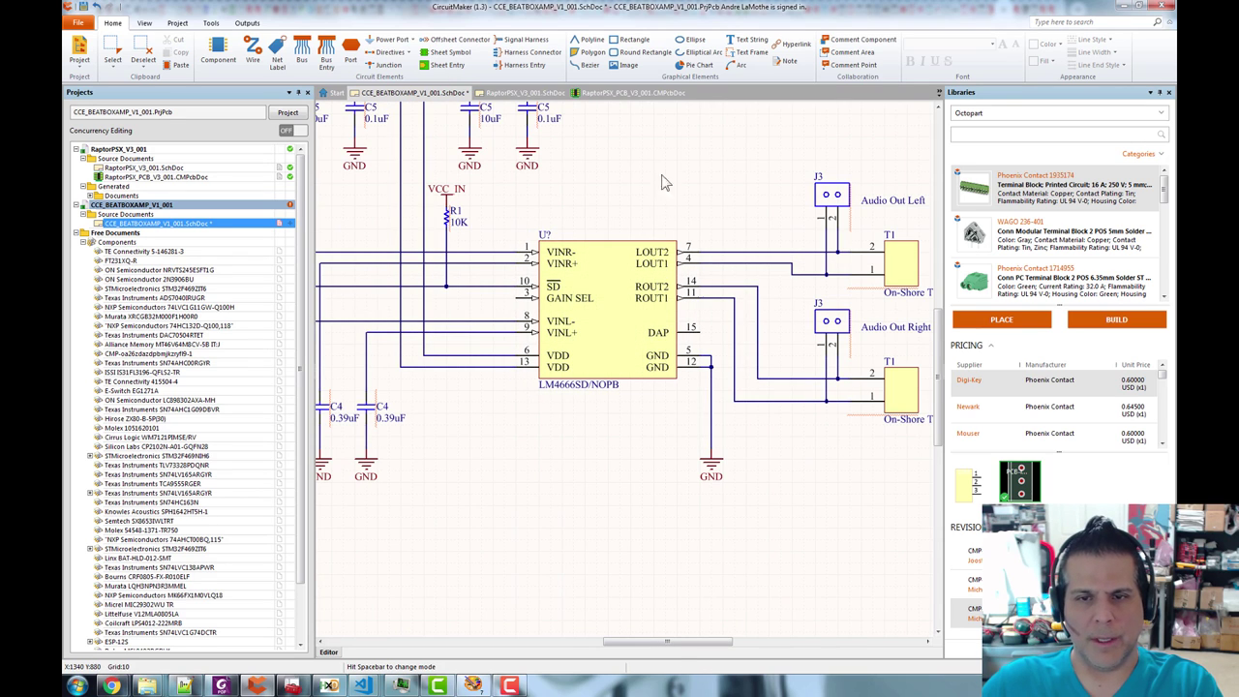
- Duplicate the 10K pull-up resistor R1 and its VCC_IN power port, placing the copies right beside the originals
{"action": "left_click_drag", "start_coordinate": [545, 194], "coordinate": [694, 272]}
{"action": "left_click", "coordinate": [597, 295]}
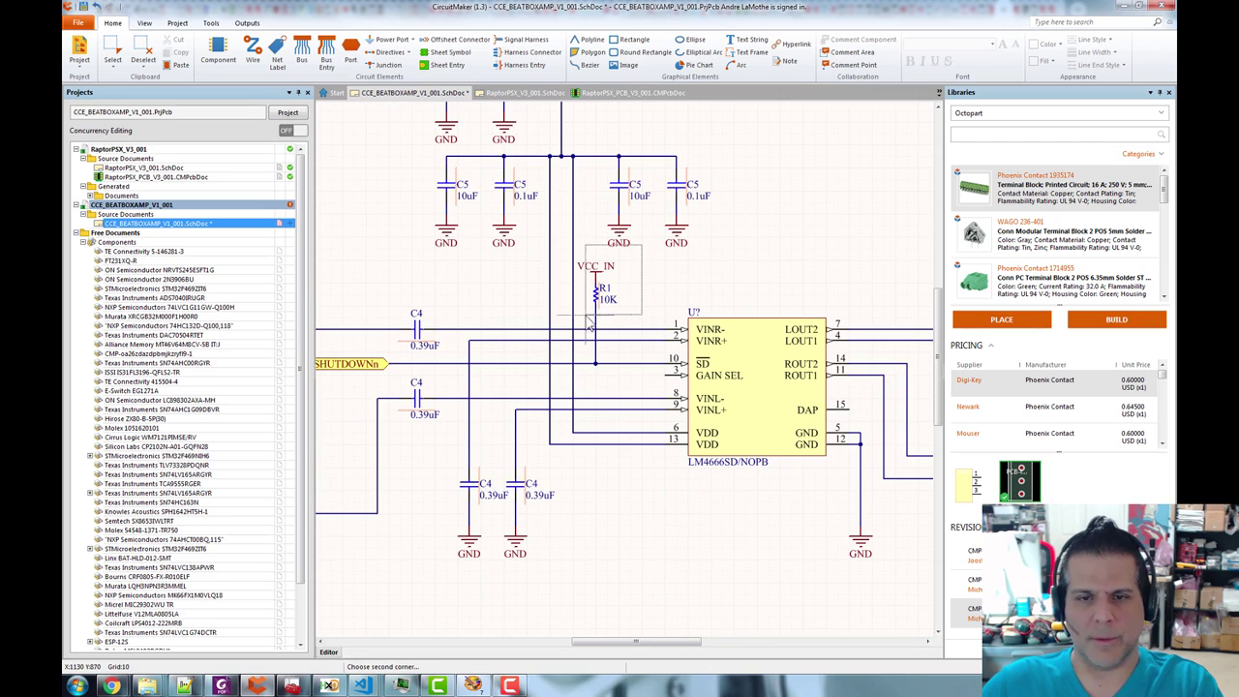
{"action": "key", "text": "ctrl+c"}
{"action": "key", "text": "ctrl+v"}
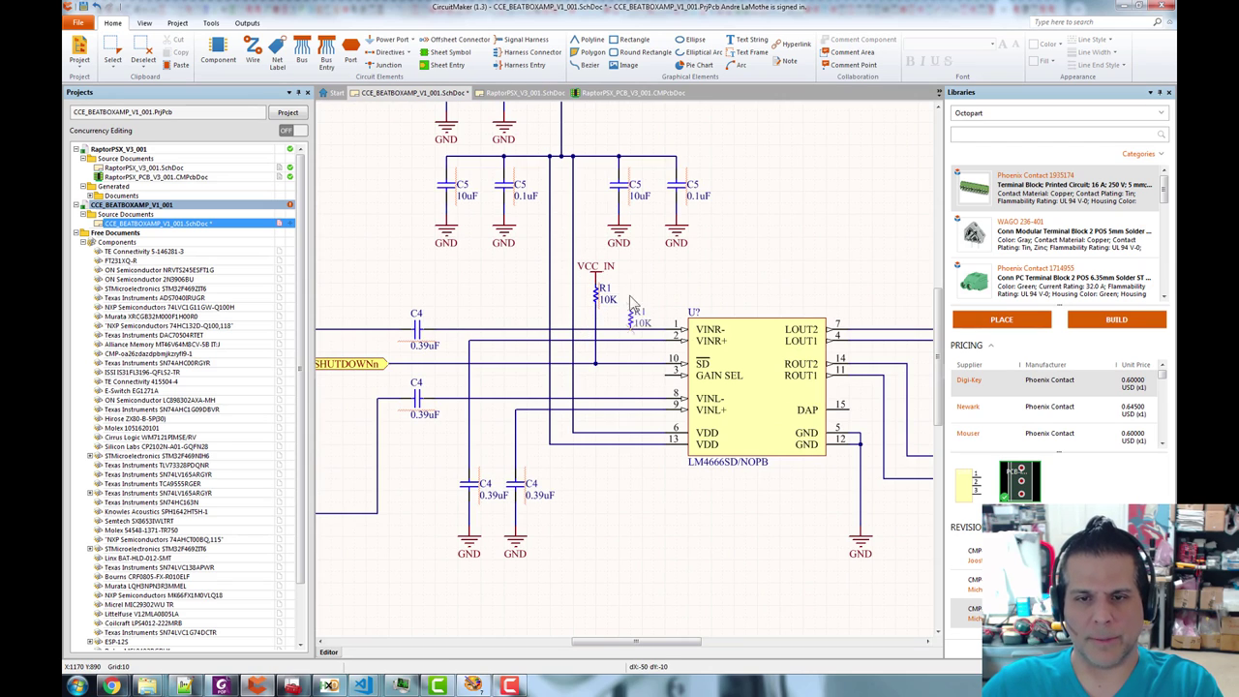
{"action": "left_click", "coordinate": [635, 285]}
{"action": "left_click", "coordinate": [608, 266]}
{"action": "key", "text": "ctrl+c"}
{"action": "key", "text": "ctrl+v"}
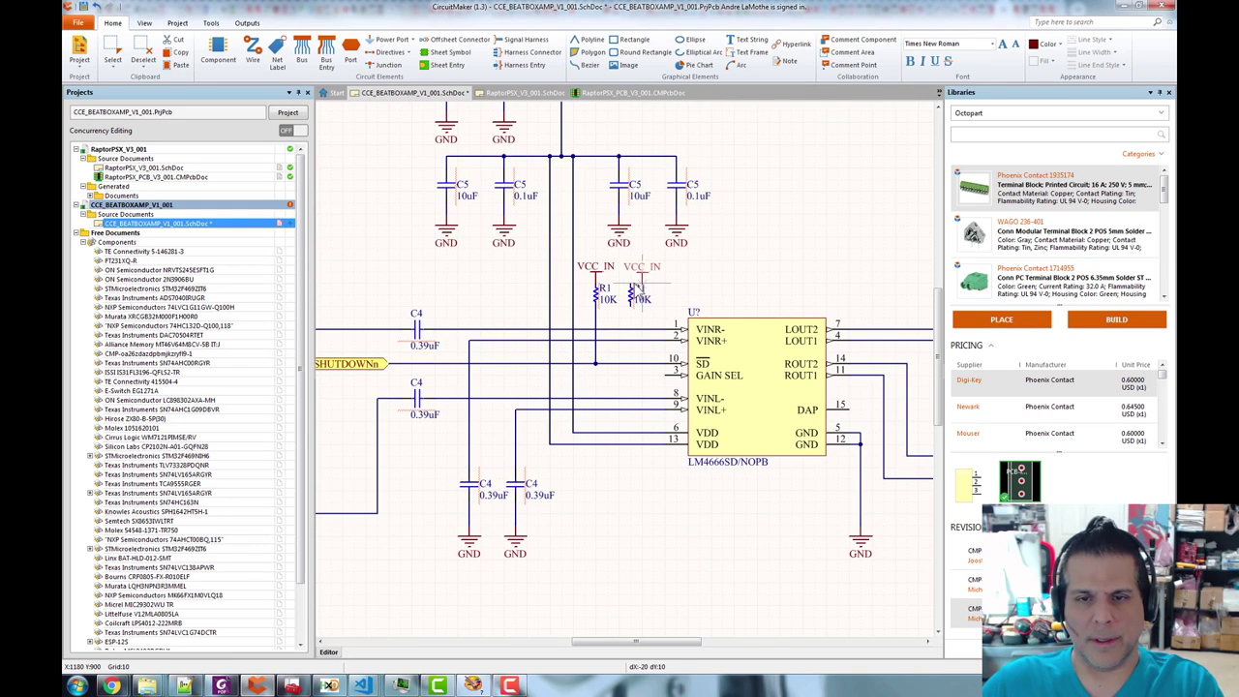
{"action": "left_click", "coordinate": [631, 281]}
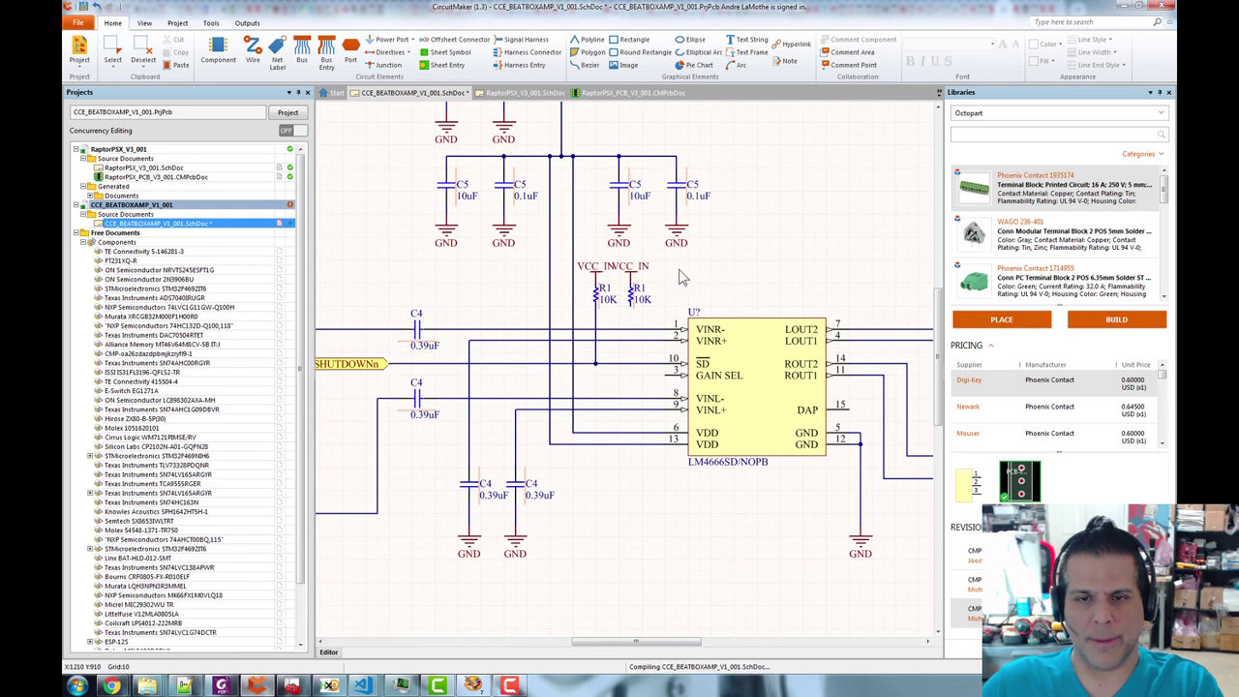
- Move the copied resistor and VCC_IN port slightly to the right and wire the resistor to the LM4666's GAIN SEL pin
{"action": "left_click", "coordinate": [639, 287]}
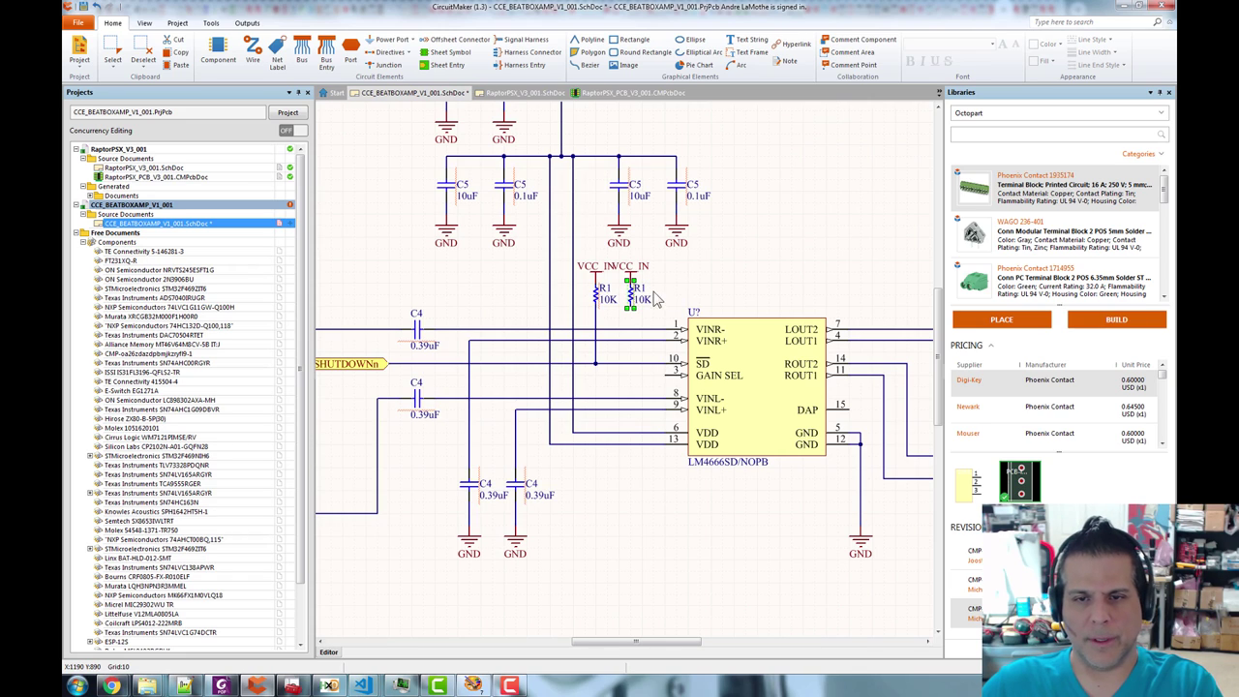
{"action": "left_click_drag", "start_coordinate": [629, 289], "coordinate": [647, 285]}
{"action": "left_click", "coordinate": [779, 276]}
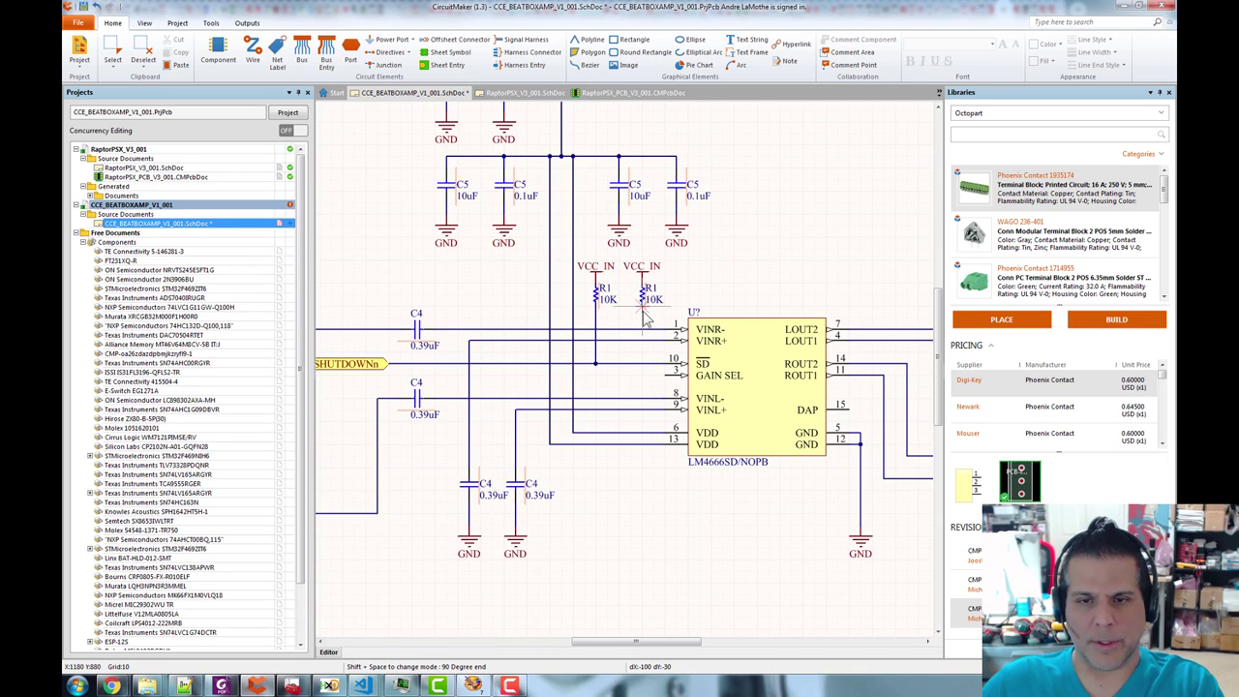
{"action": "key", "text": "ctrl+w"}
{"action": "left_click", "coordinate": [642, 306]}
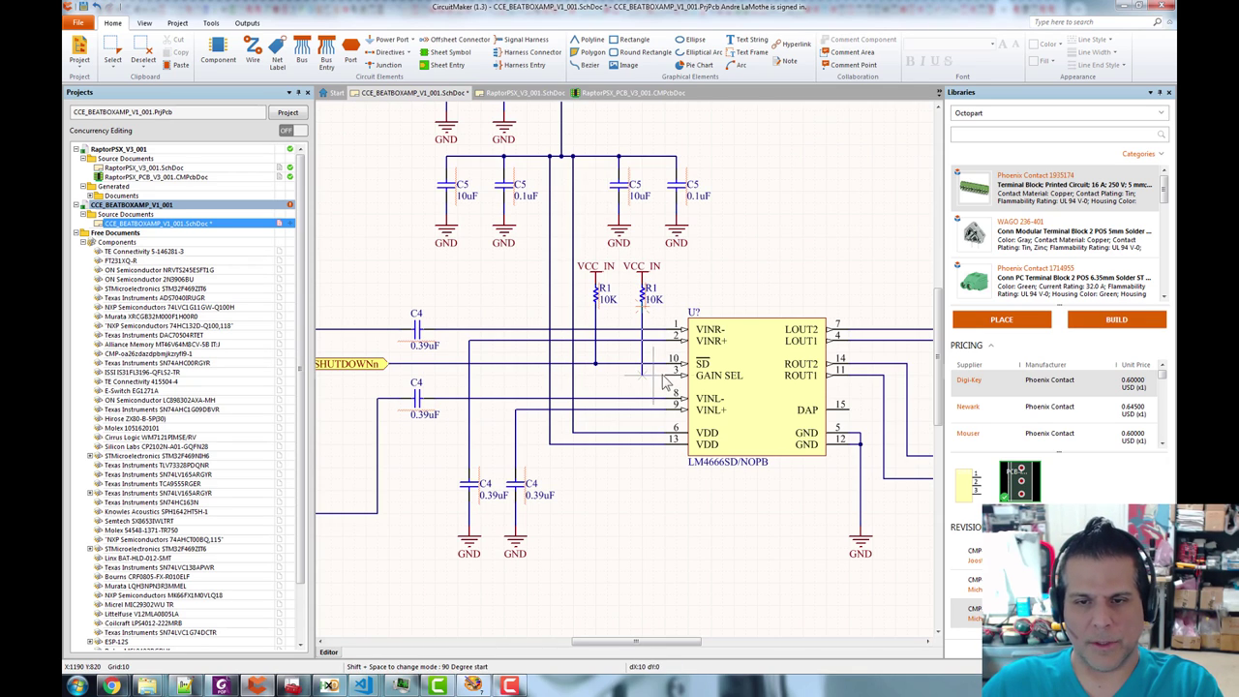
{"action": "left_click", "coordinate": [667, 377]}
{"action": "key", "text": "Escape"}
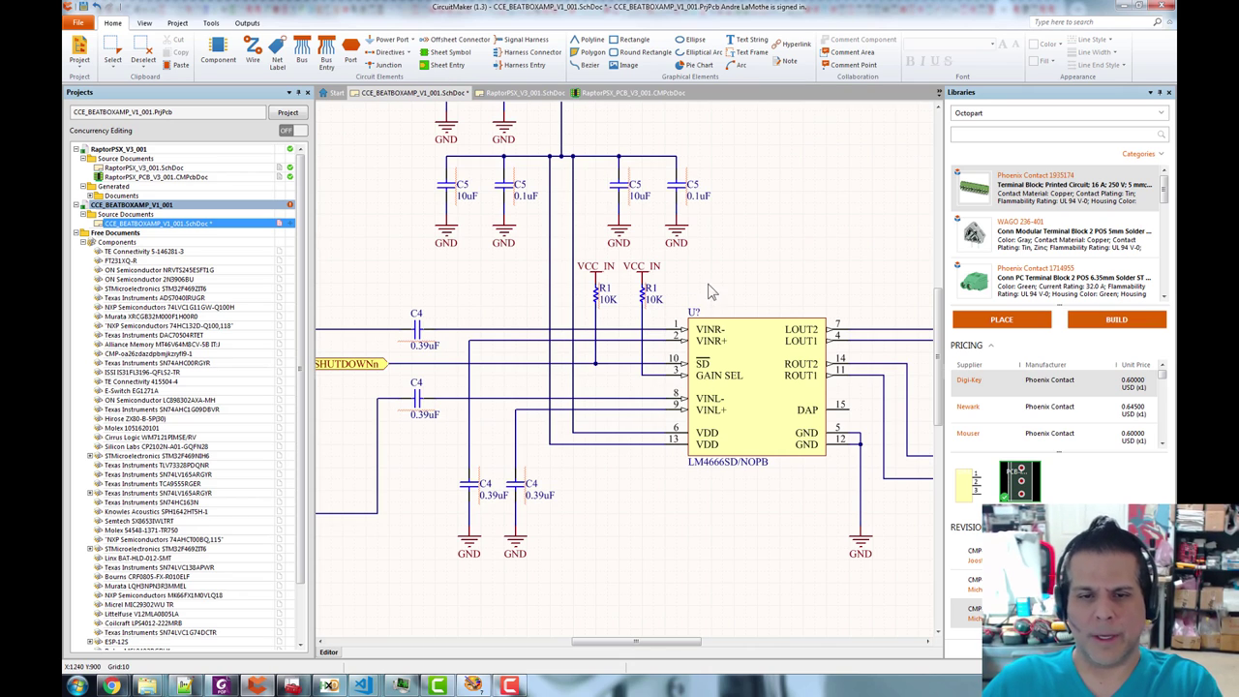
- Place a copy of the SHUTDOWNn port directly below the original and rename the copy GAINSEL
{"action": "left_click_drag", "start_coordinate": [352, 372], "coordinate": [542, 384]}
{"action": "left_click", "coordinate": [538, 377]}
{"action": "left_click_drag", "start_coordinate": [859, 539], "coordinate": [761, 543]}
{"action": "double_click", "coordinate": [504, 375]}
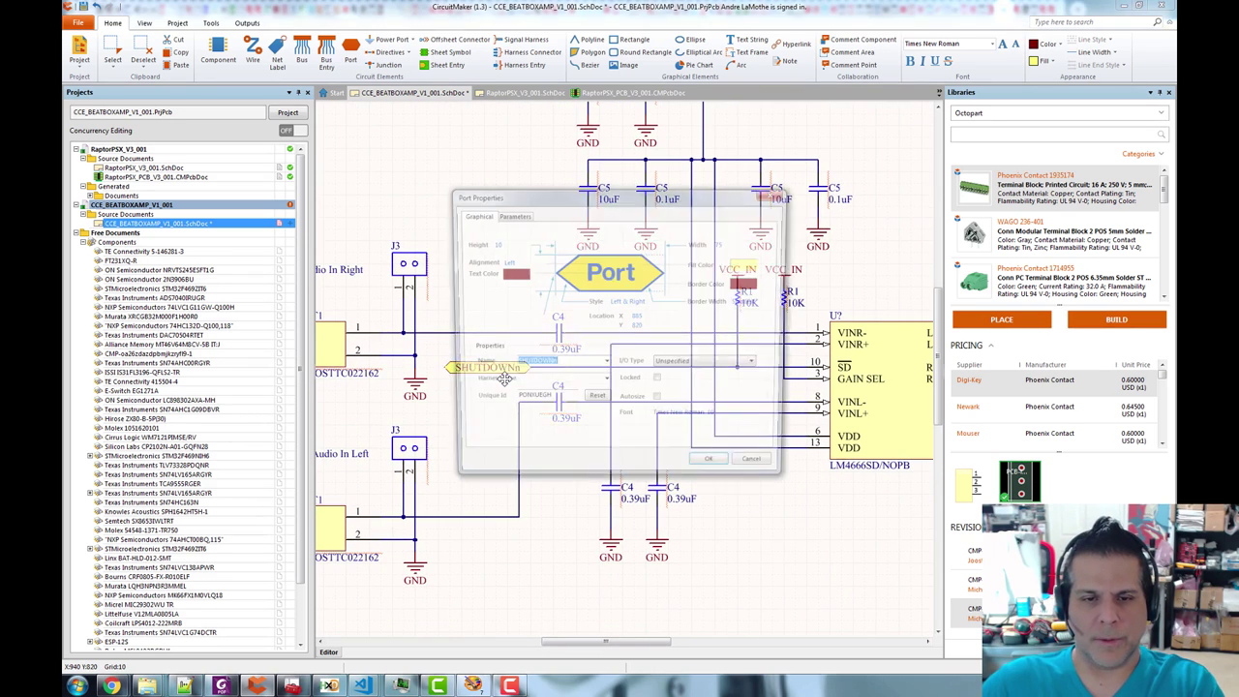
{"action": "type", "text": "GAINSEL"}
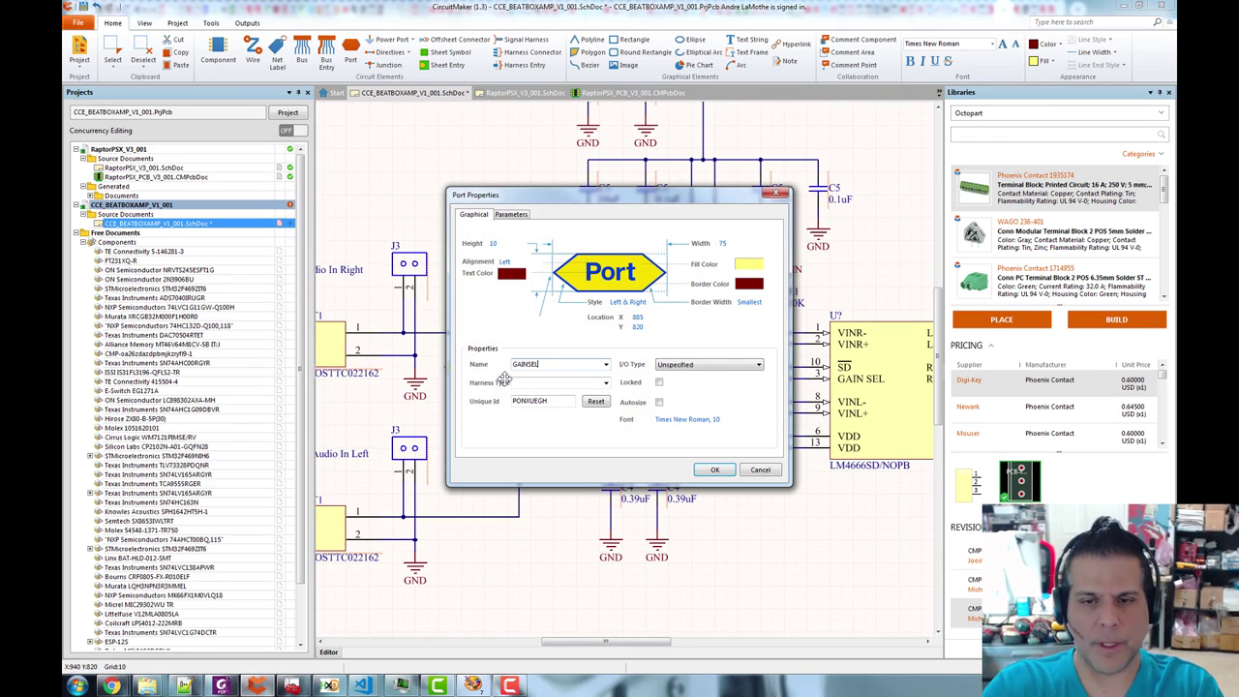
{"action": "key", "text": "Return"}
{"action": "left_click", "coordinate": [484, 438]}
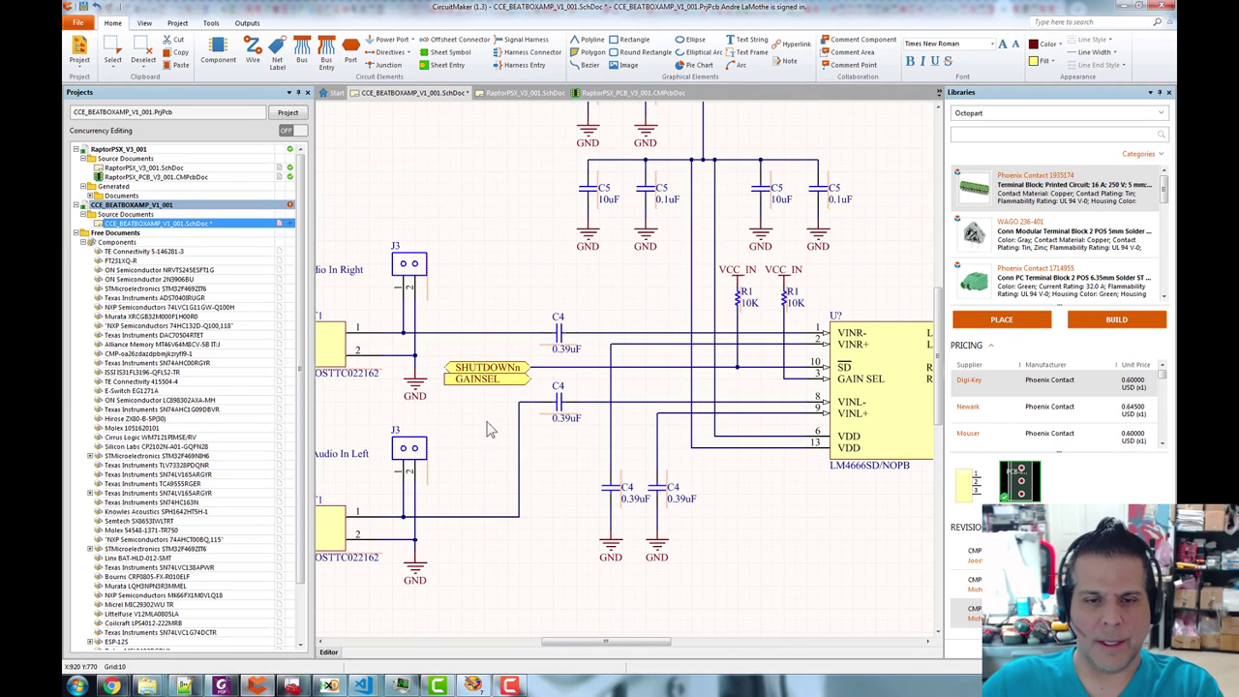
- Choose the I/O type of the GAINSEL port in its properties
{"action": "mouse_move", "coordinate": [513, 379]}
{"action": "left_mouse_down"}
{"action": "mouse_move", "coordinate": [532, 392]}
{"action": "mouse_move", "coordinate": [525, 380]}
{"action": "left_mouse_up"}
{"action": "key", "text": "Tab"}
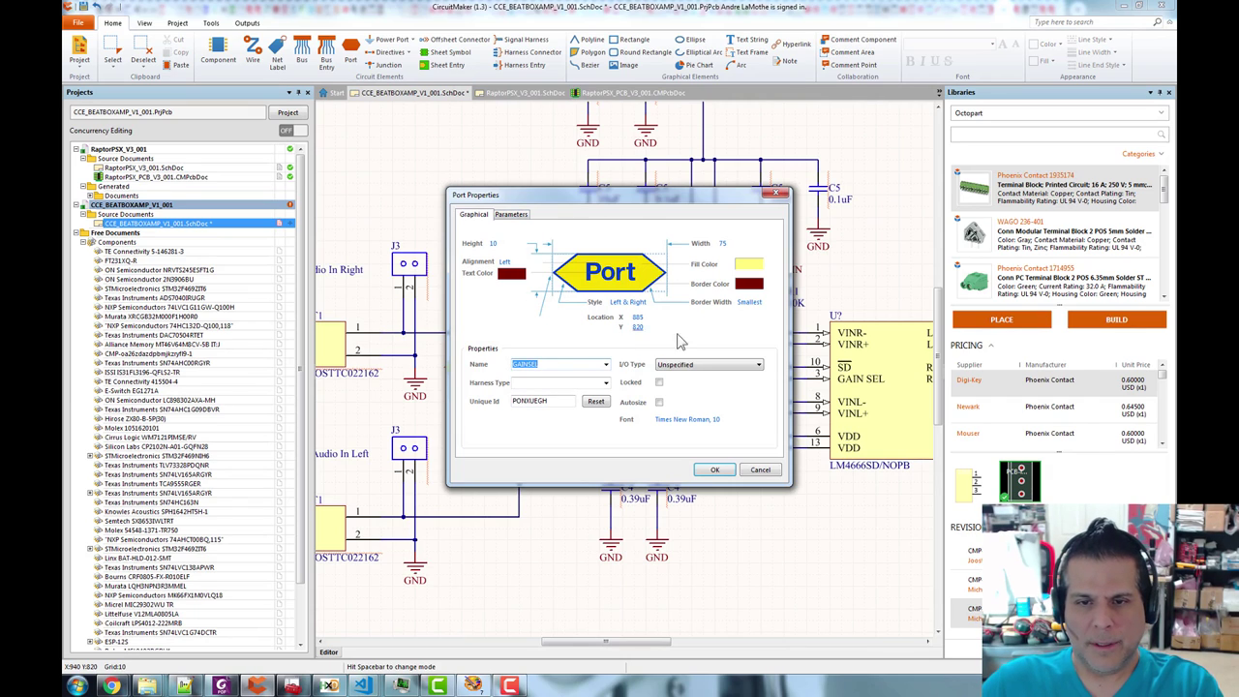
{"action": "left_click", "coordinate": [707, 365]}
{"action": "left_click", "coordinate": [689, 398]}
{"action": "left_click", "coordinate": [724, 472]}
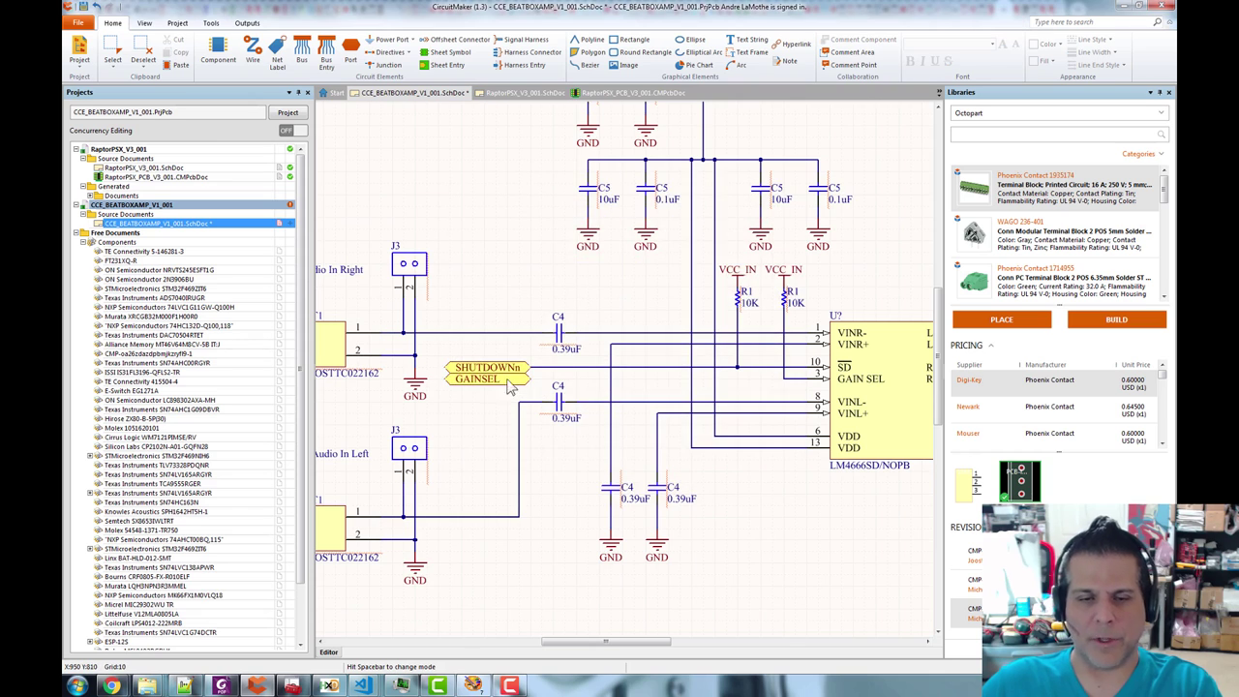
- Wire the GAINSEL port to the GAIN SEL line at its pull-up resistor and save the schematic
{"action": "key", "text": "p"}
{"action": "key", "text": "w"}
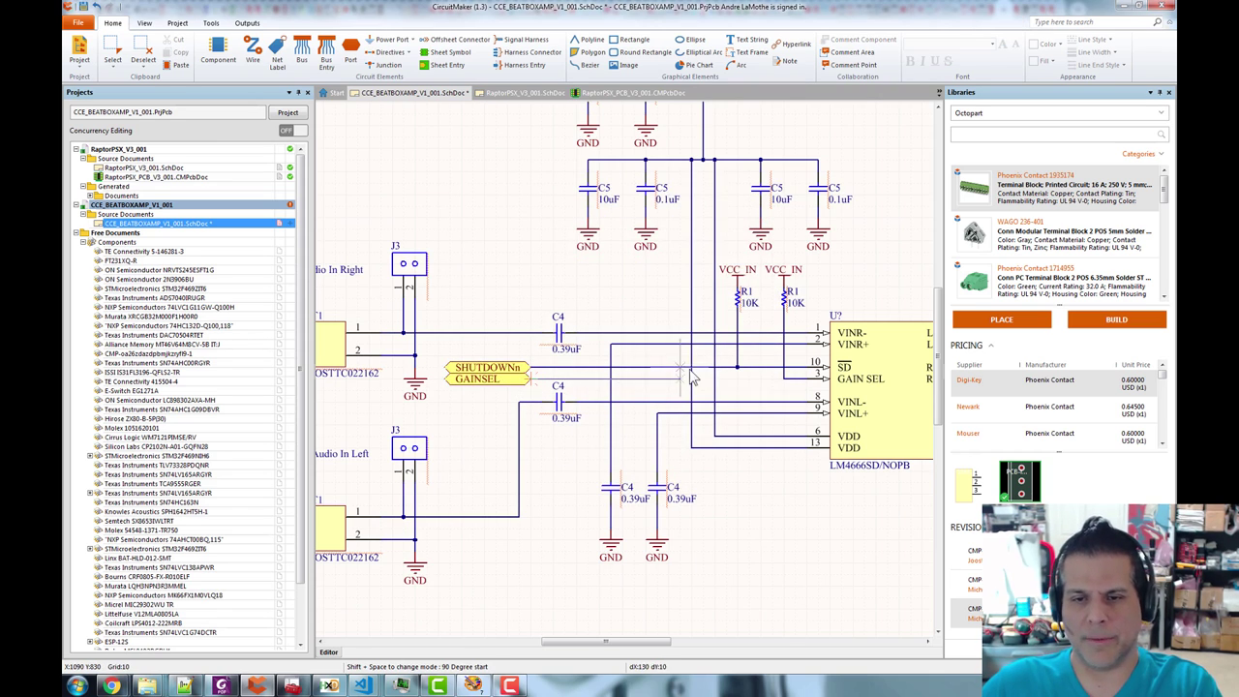
{"action": "left_click", "coordinate": [784, 377]}
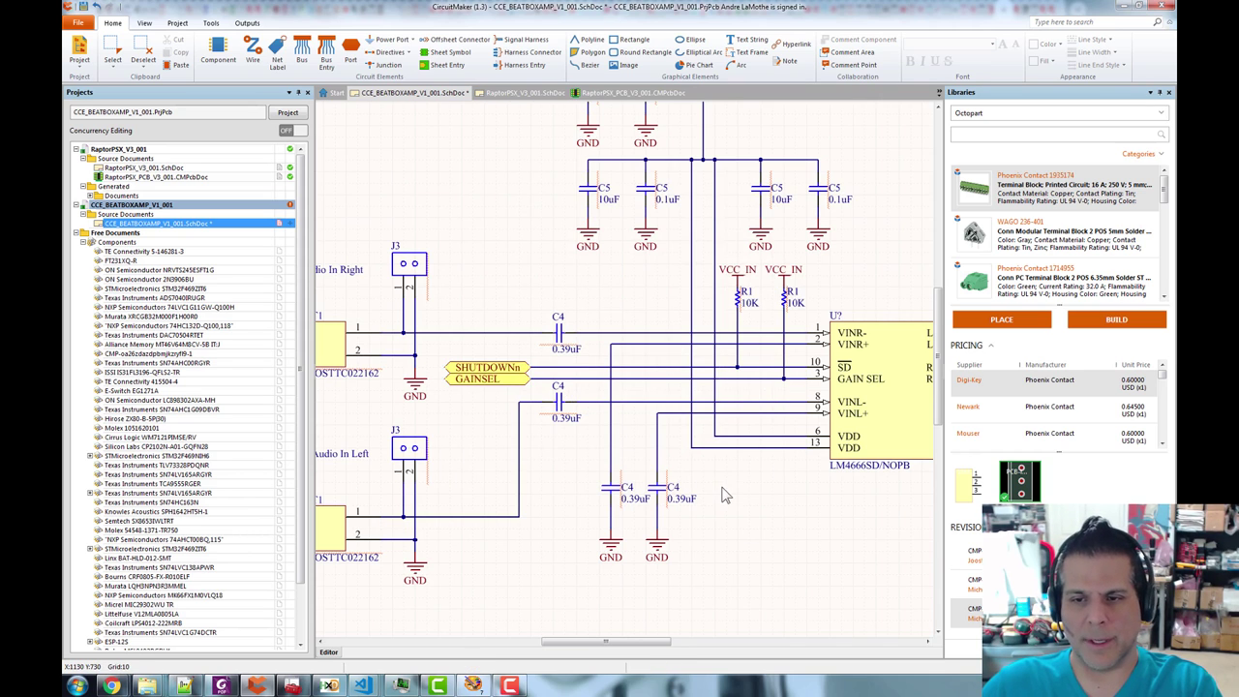
{"action": "scroll", "coordinate": [733, 497], "scroll_direction": "down", "scroll_amount": 1}
{"action": "left_click_drag", "start_coordinate": [797, 547], "coordinate": [780, 489]}
{"action": "key", "text": "ctrl+s"}
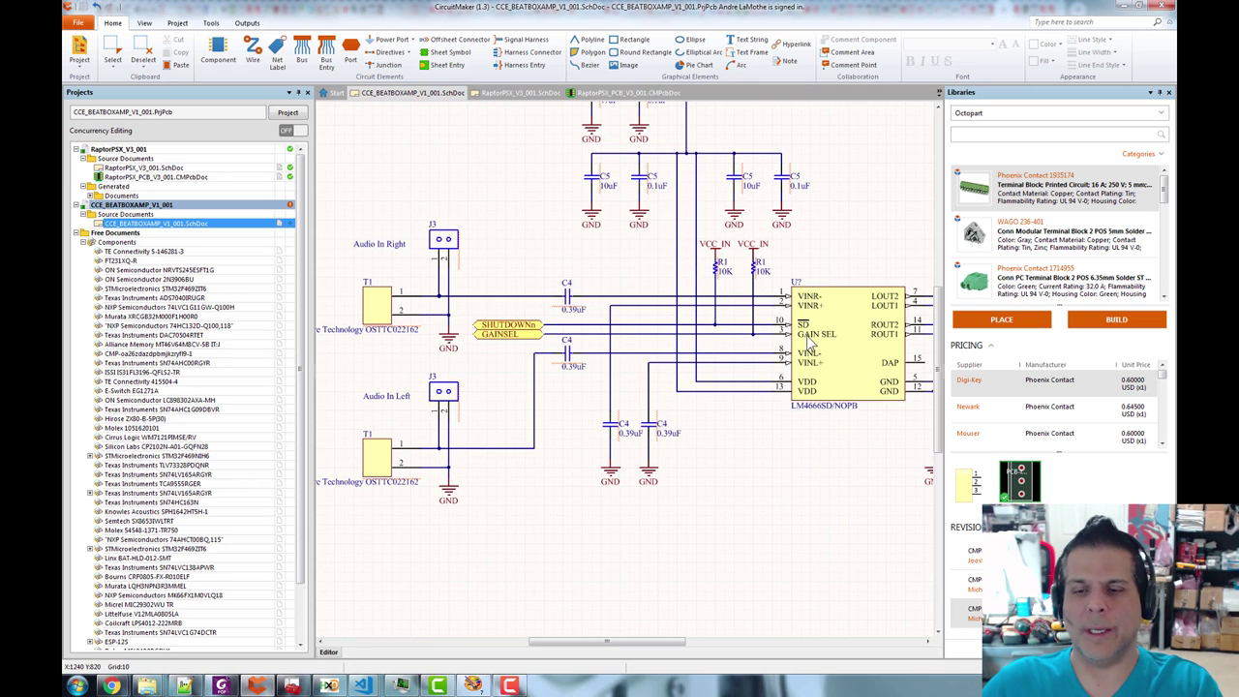
- Recheck the Gain Selection Function section of the datasheet in the browser, then return to CircuitMaker and set the SHUTDOWNn port's fill colour to blue
{"action": "key", "text": "alt+Tab"}
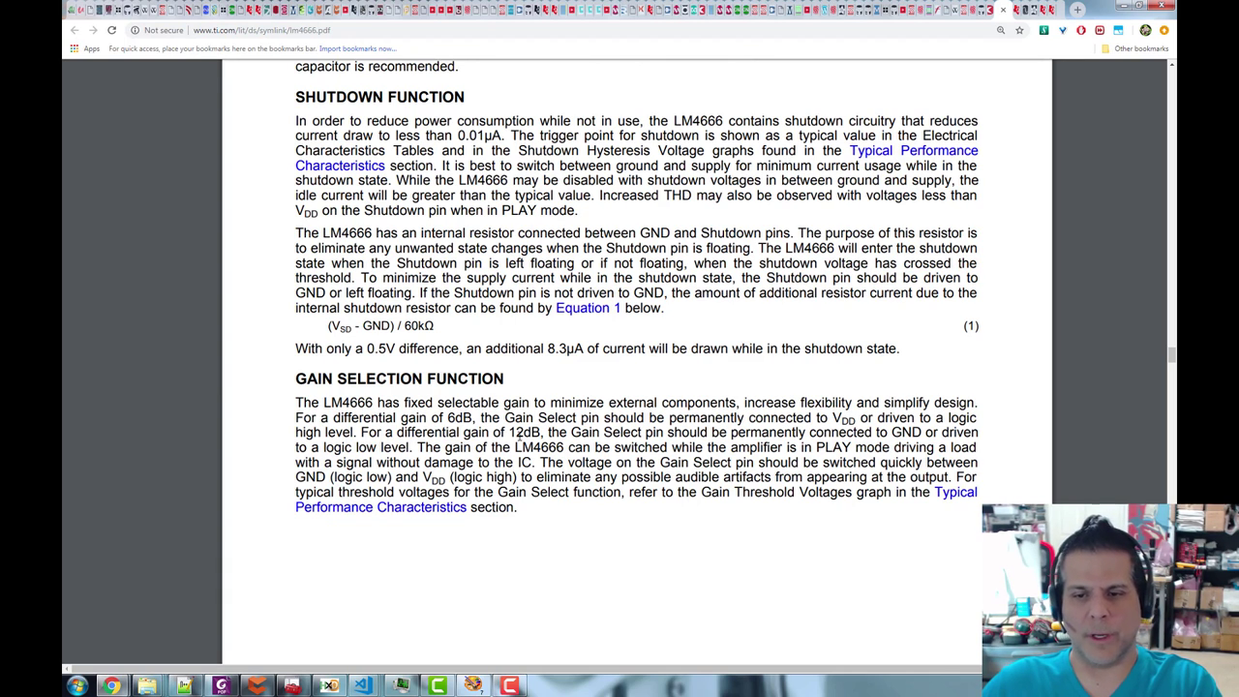
{"action": "key", "text": "alt+Tab"}
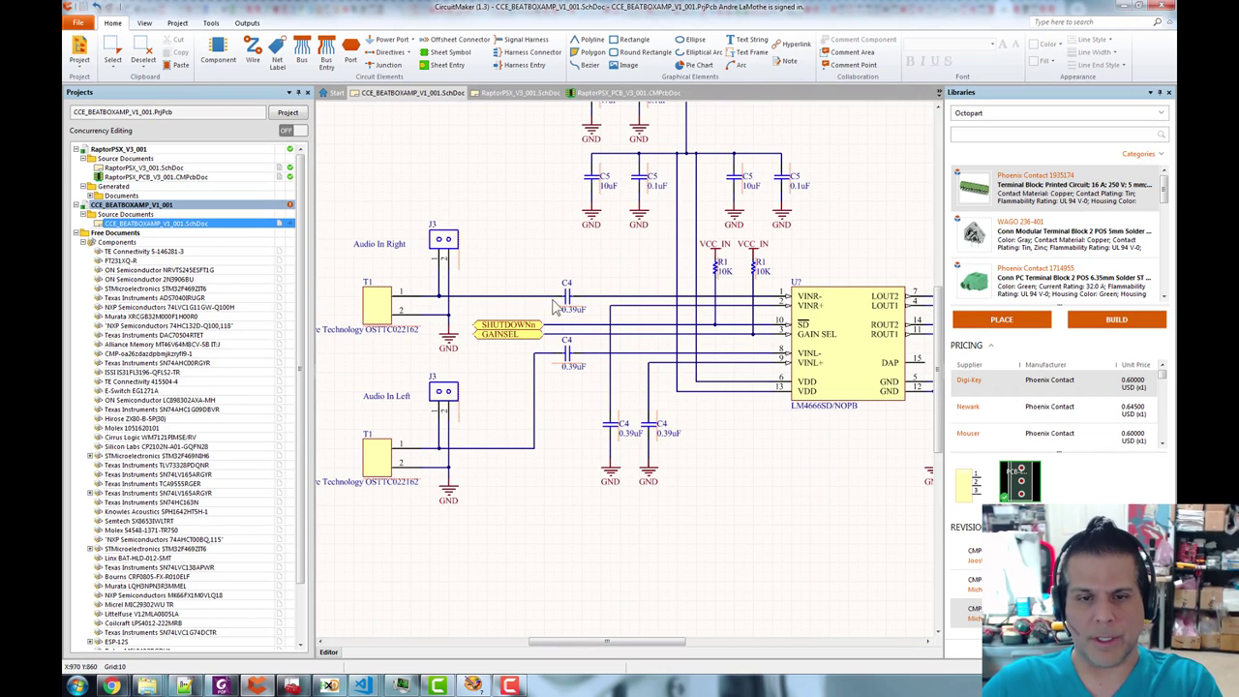
{"action": "scroll", "coordinate": [534, 339], "scroll_direction": "up", "scroll_amount": 2}
{"action": "double_click", "coordinate": [535, 329]}
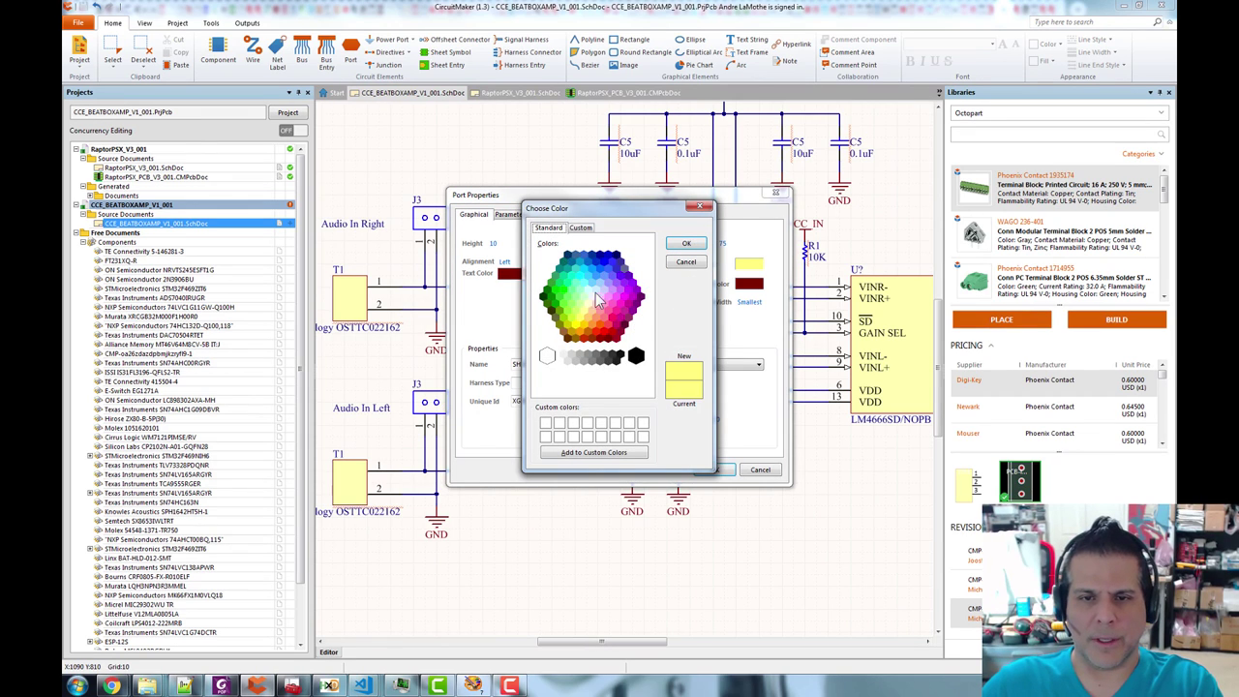
{"action": "left_click", "coordinate": [600, 267]}
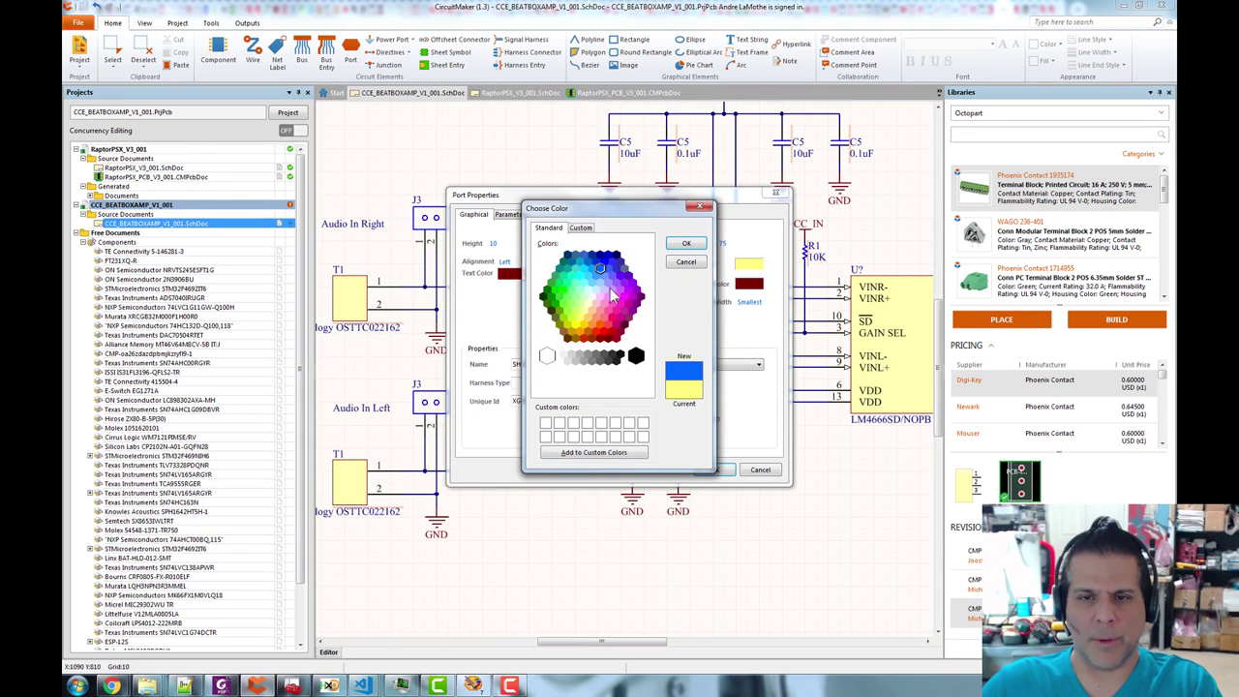
{"action": "left_click", "coordinate": [686, 243]}
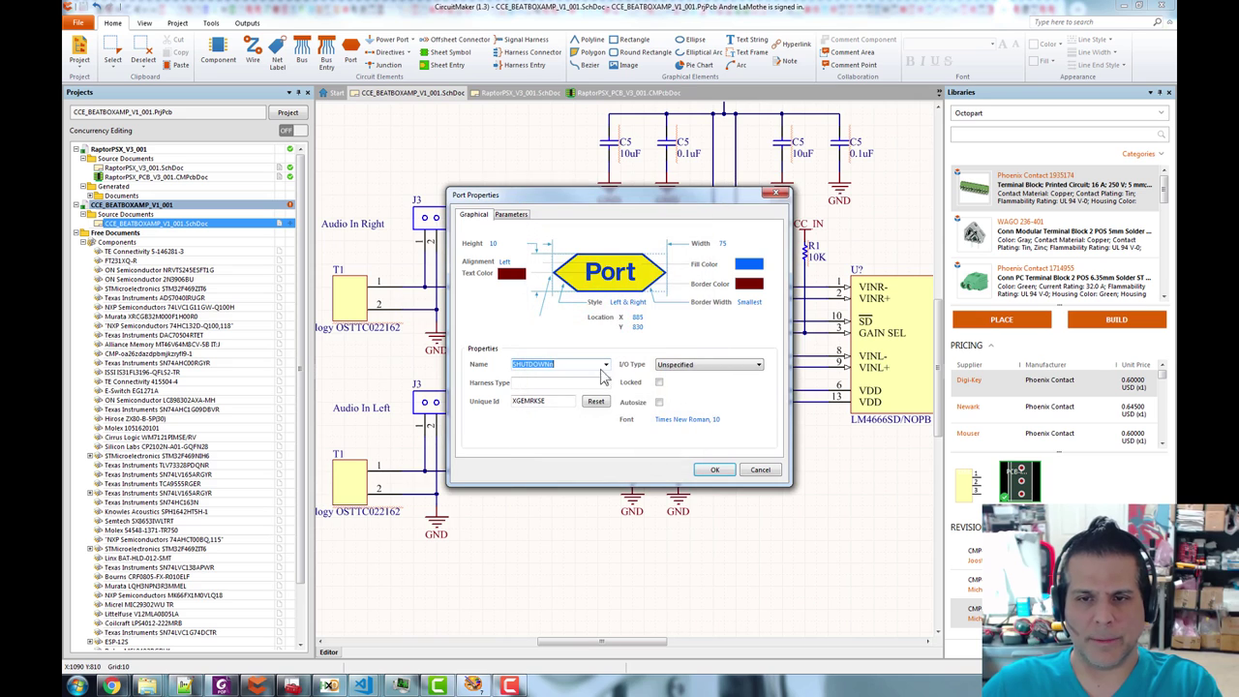
- Set both the border colour and the text colour of the SHUTDOWNn port to black
{"action": "left_click", "coordinate": [754, 285]}
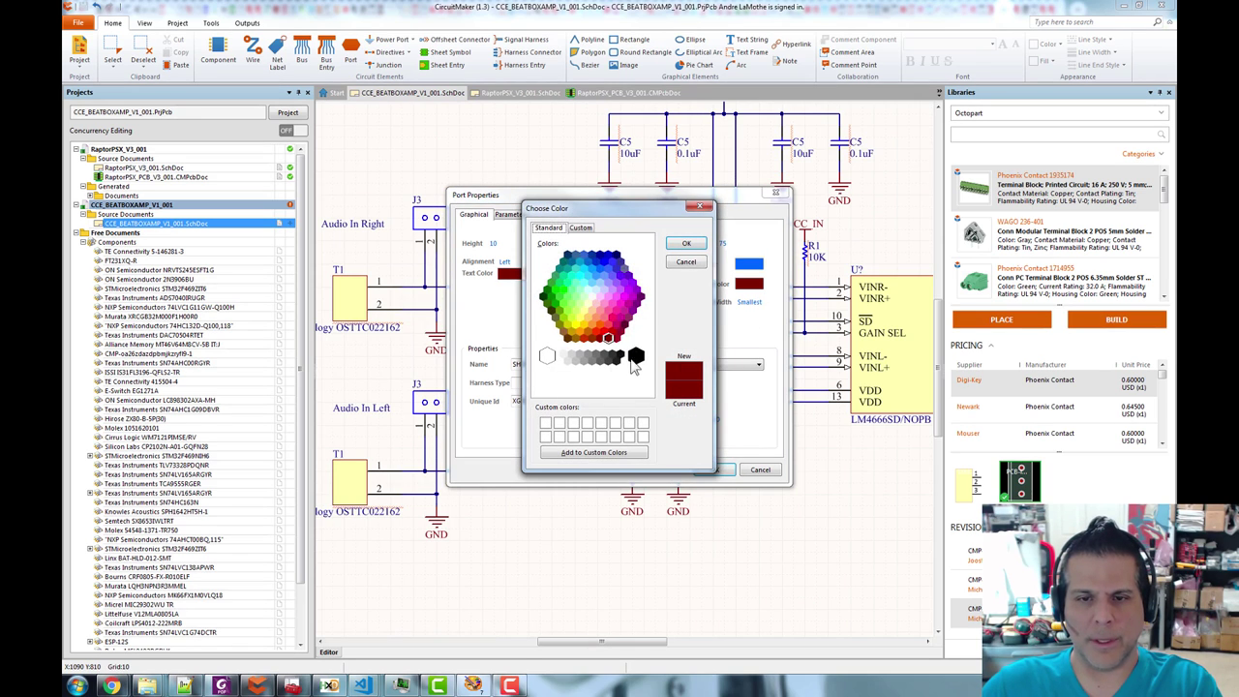
{"action": "left_click", "coordinate": [634, 358]}
{"action": "left_click", "coordinate": [687, 243]}
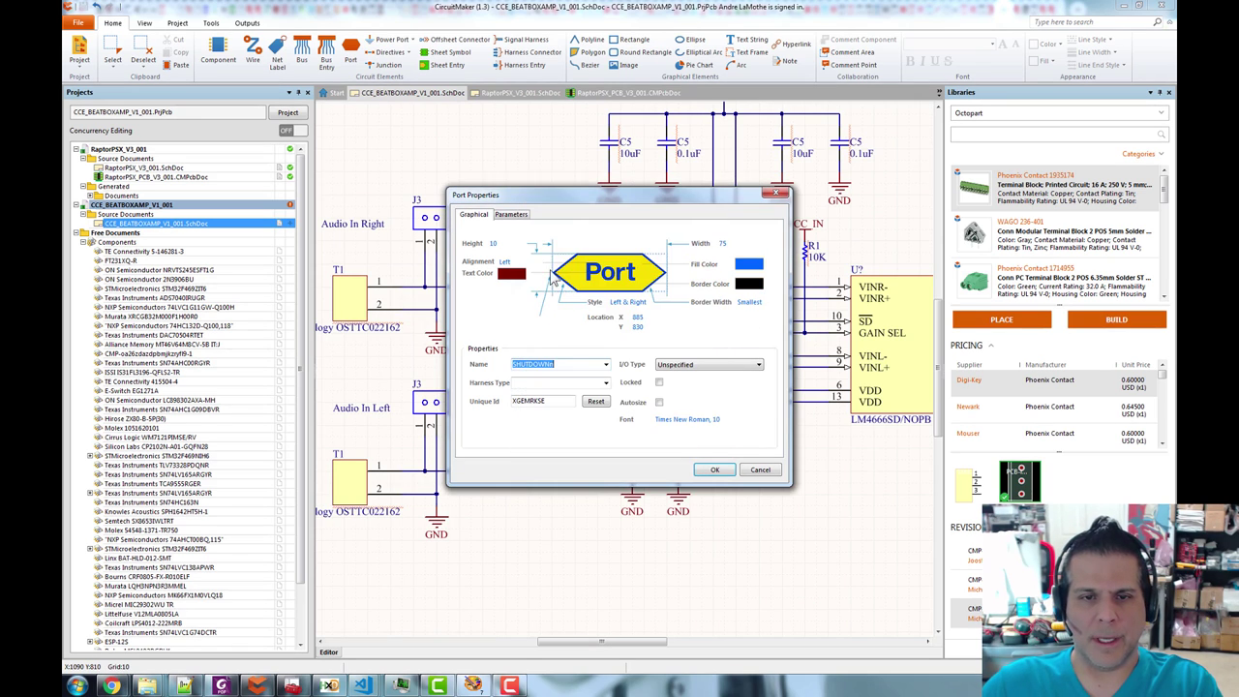
{"action": "left_click", "coordinate": [511, 275]}
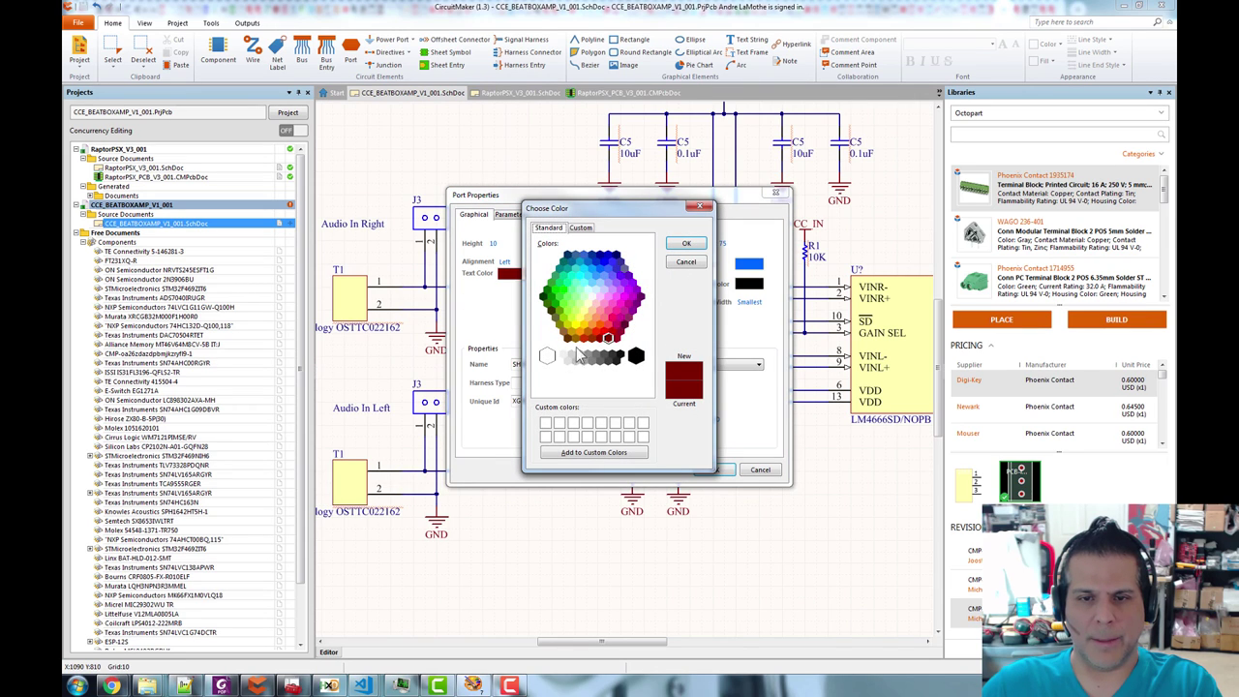
{"action": "left_click", "coordinate": [635, 358]}
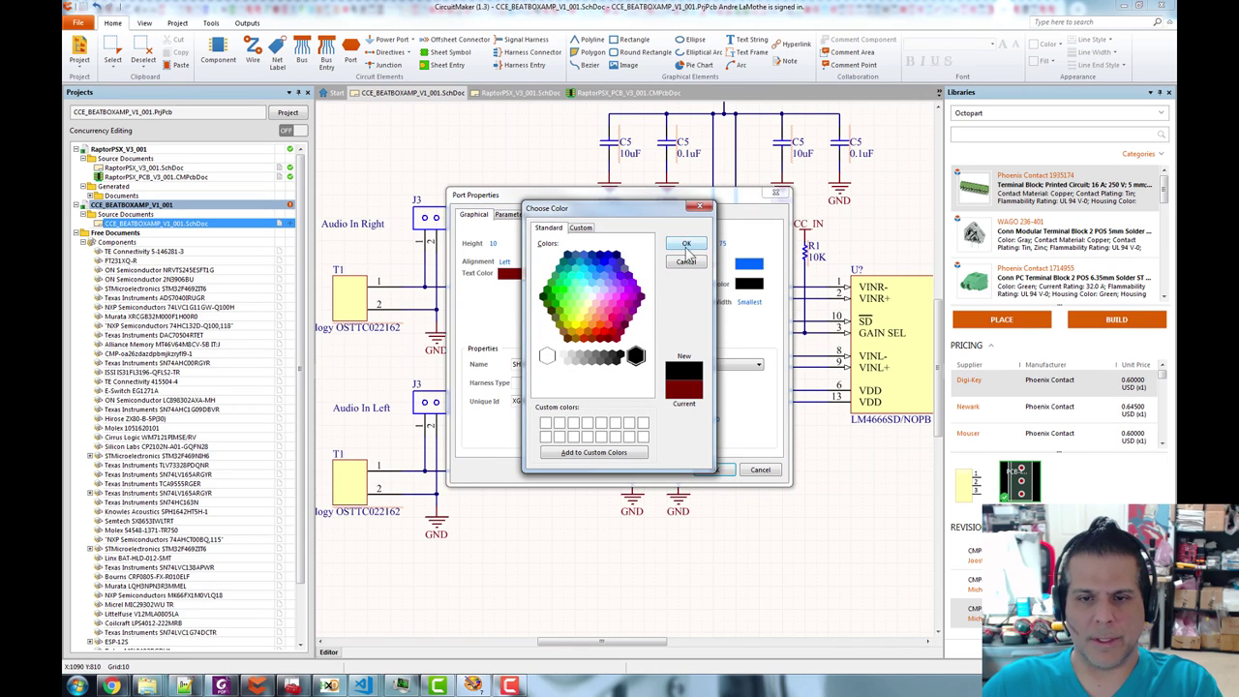
{"action": "left_click", "coordinate": [686, 243]}
{"action": "left_click", "coordinate": [714, 470]}
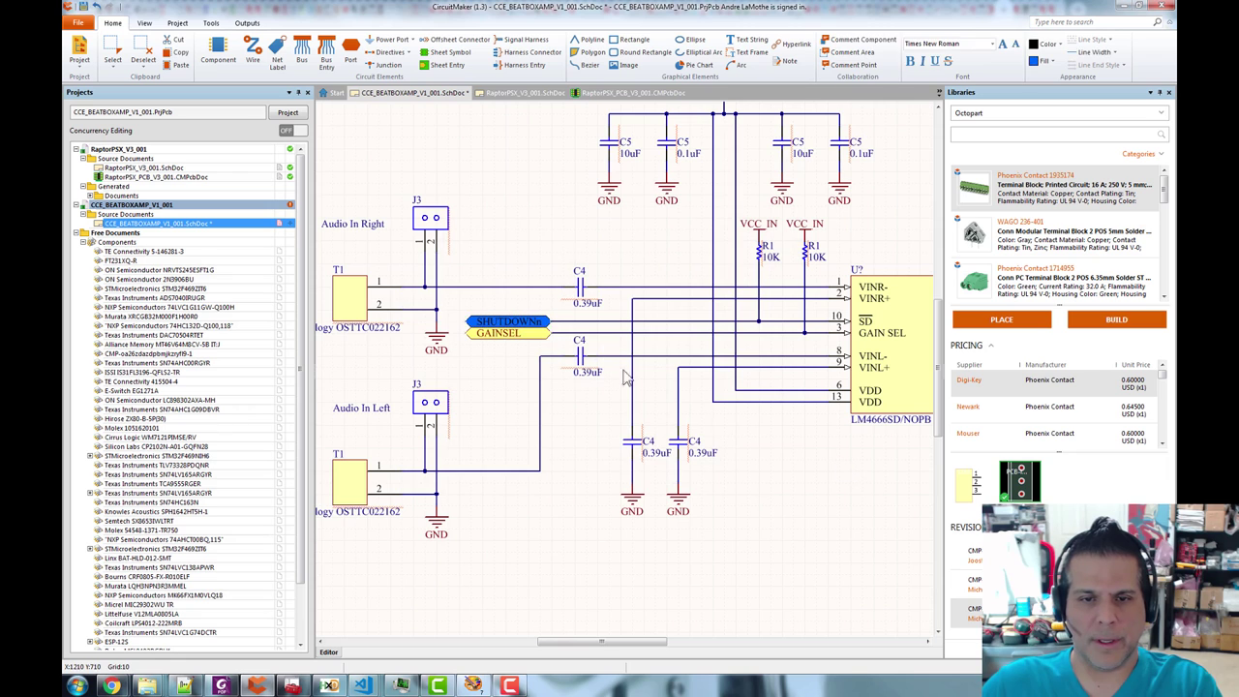
- Set the SHUTDOWNn port's text colour to white
{"action": "key", "text": "Tab"}
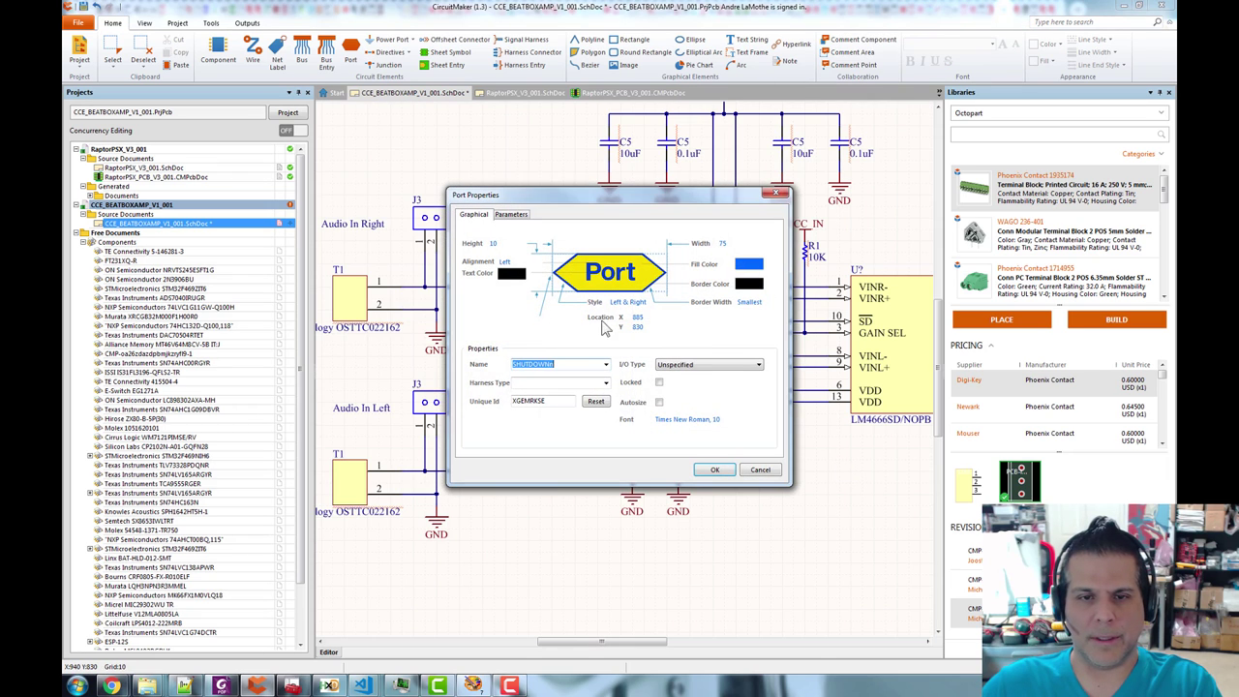
{"action": "left_click", "coordinate": [513, 274]}
{"action": "left_click", "coordinate": [548, 357]}
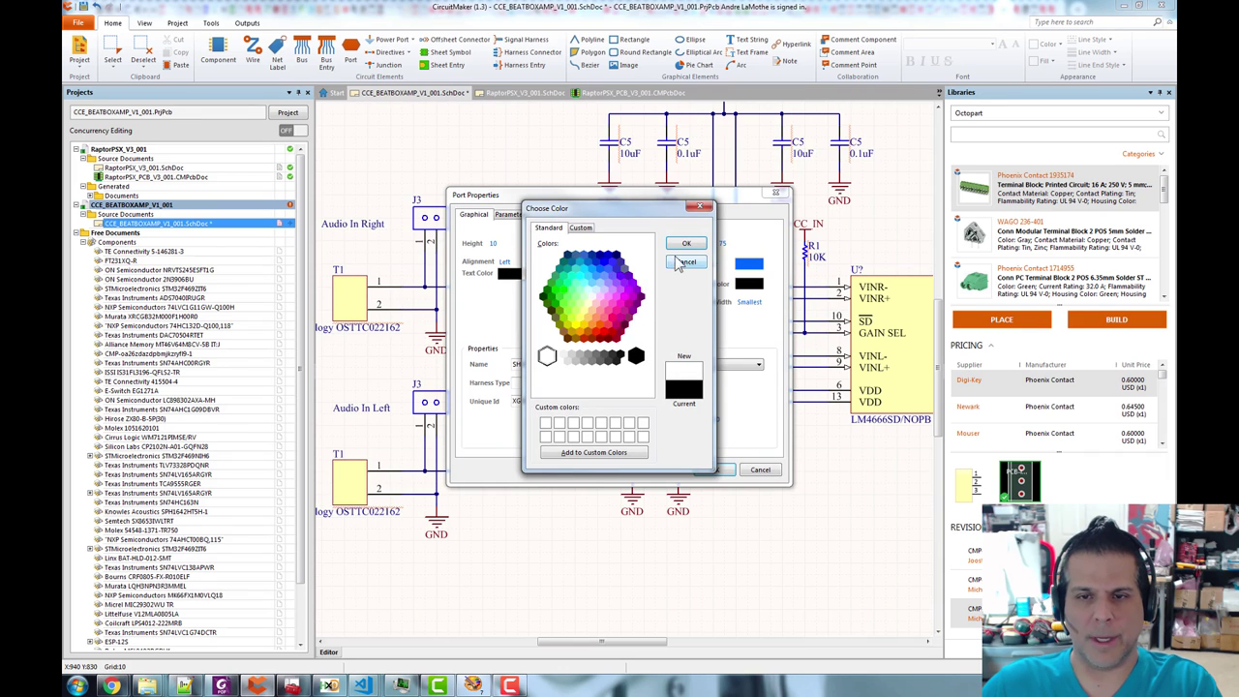
{"action": "left_click", "coordinate": [685, 243]}
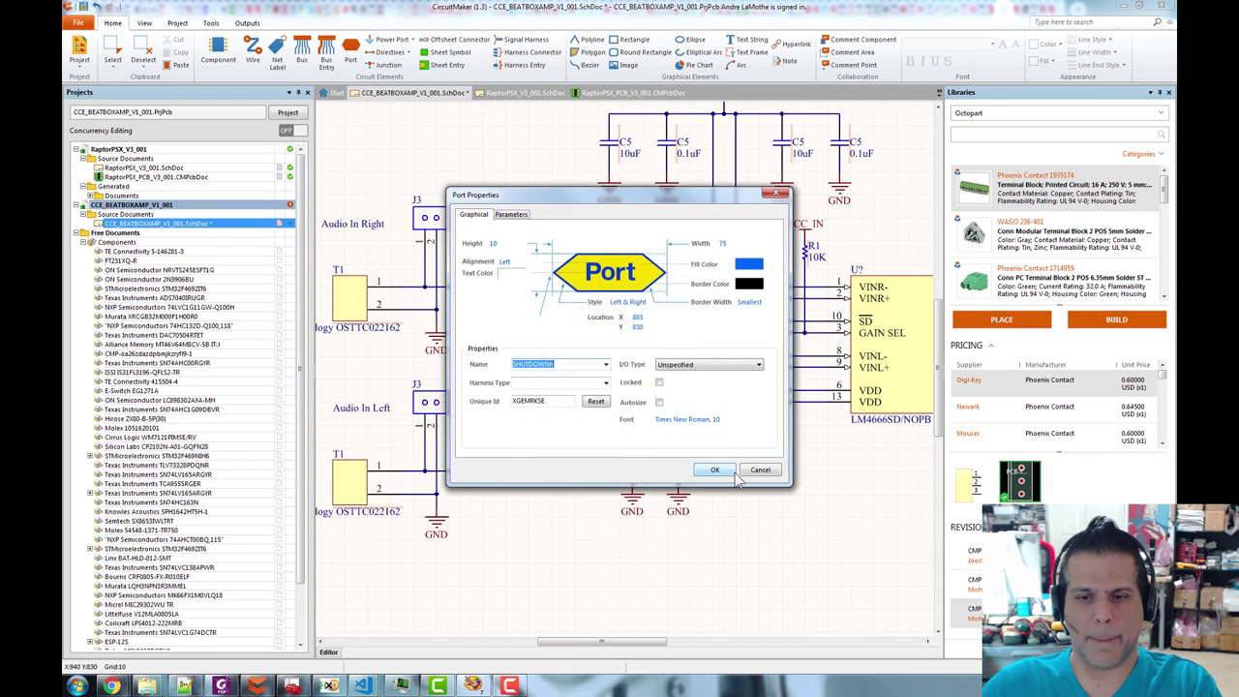
{"action": "left_click", "coordinate": [716, 470]}
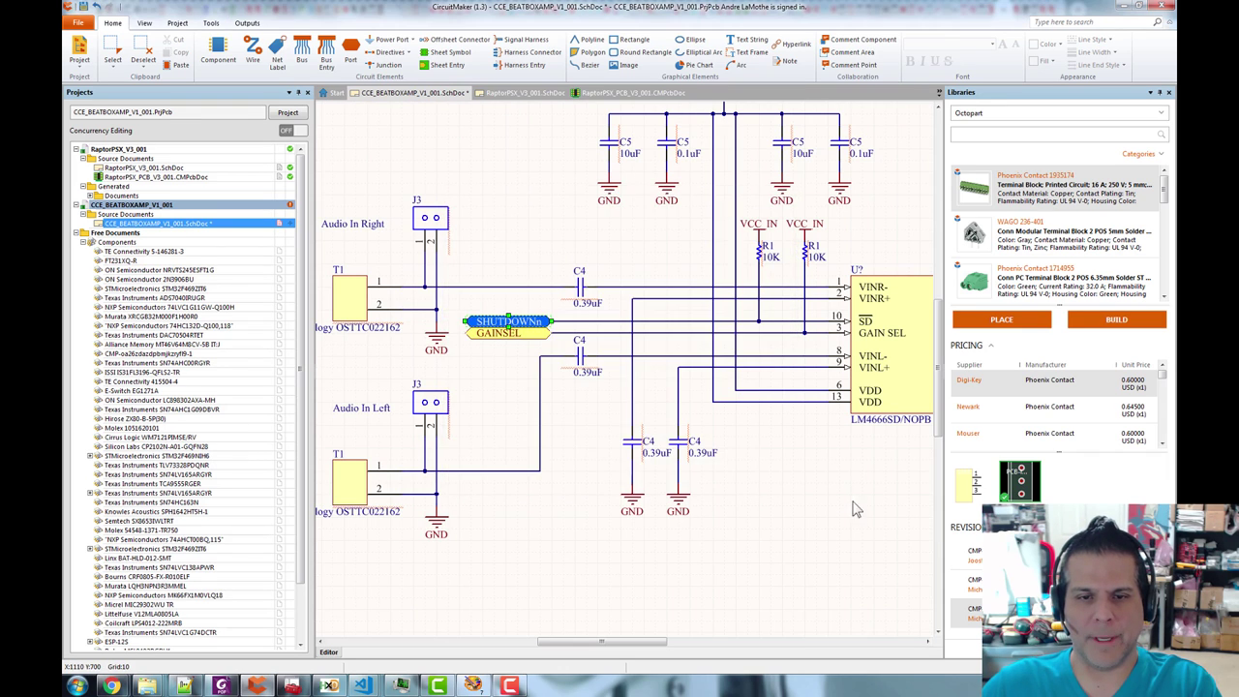
- Set the GAINSEL port's fill colour to blue
{"action": "double_click", "coordinate": [535, 344]}
{"action": "left_click", "coordinate": [745, 265]}
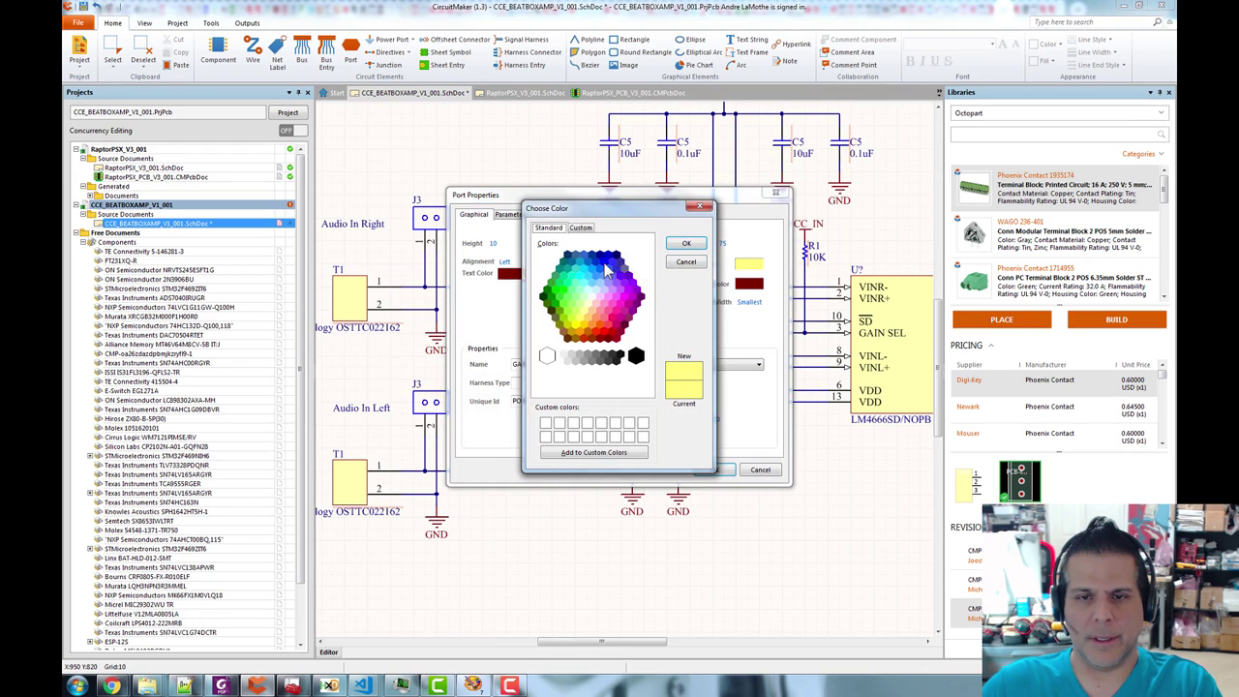
{"action": "left_click", "coordinate": [607, 269]}
{"action": "left_click", "coordinate": [685, 242]}
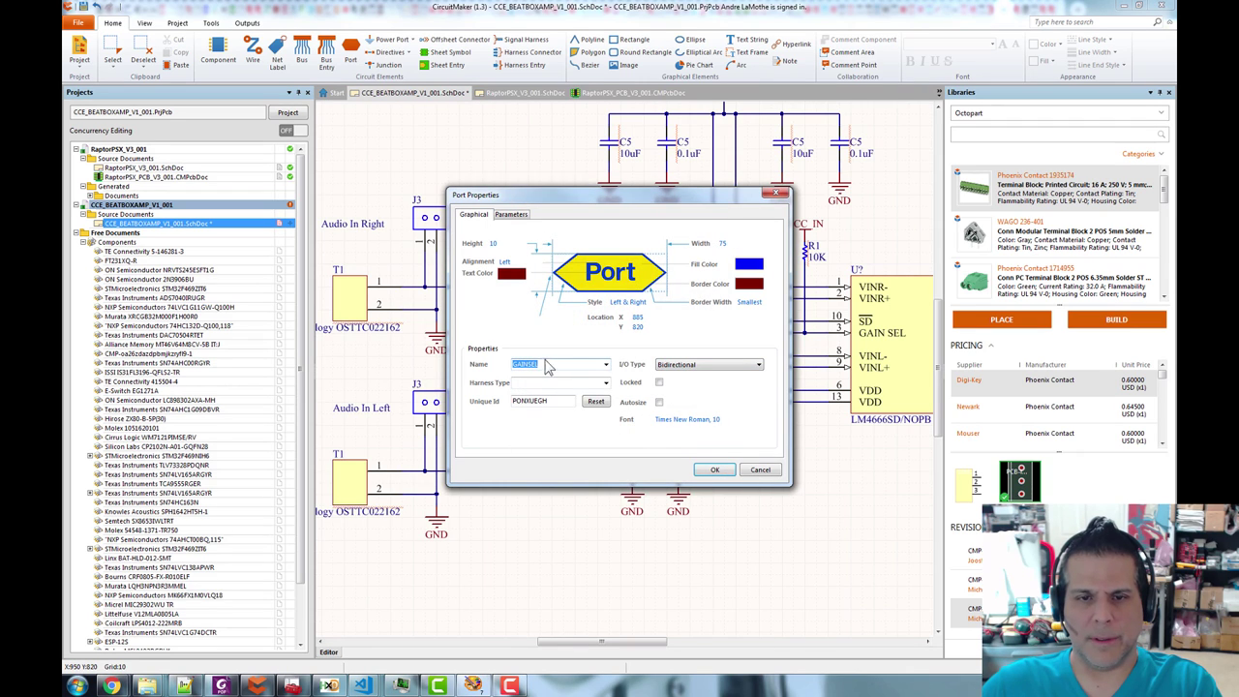
- Set the GAINSEL port's text colour to white and its border colour to black
{"action": "left_click", "coordinate": [511, 273]}
{"action": "left_click", "coordinate": [547, 359]}
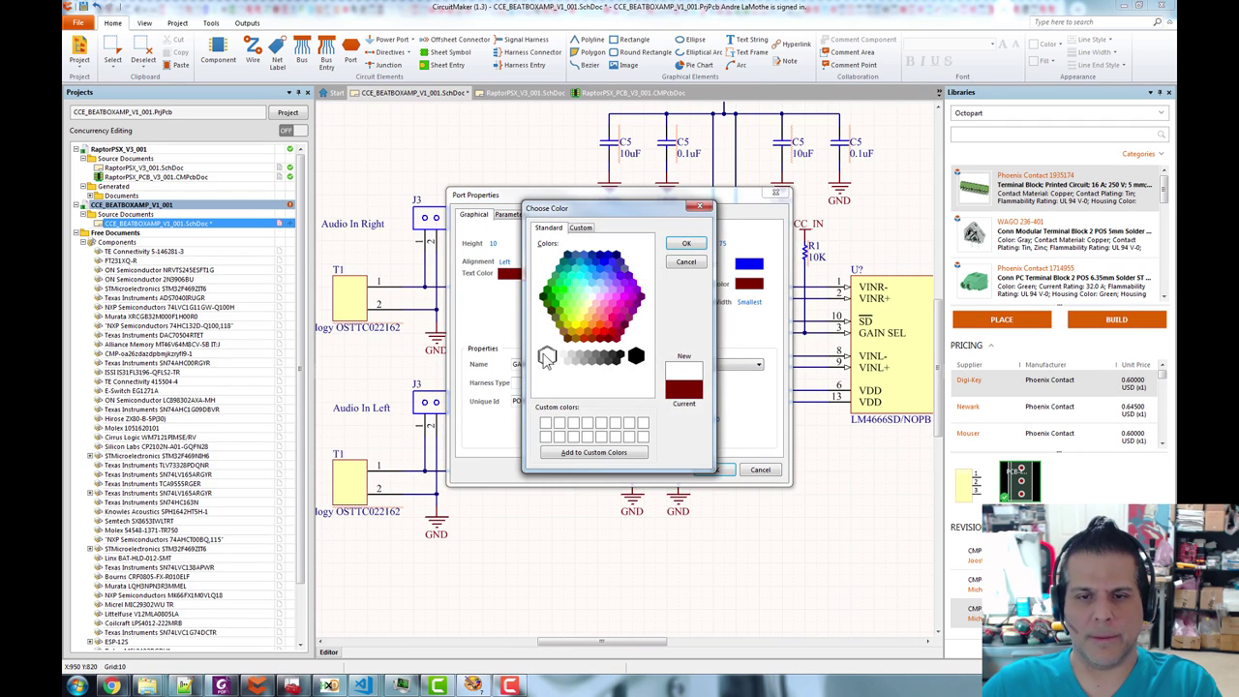
{"action": "left_click", "coordinate": [685, 243]}
{"action": "left_click", "coordinate": [748, 282]}
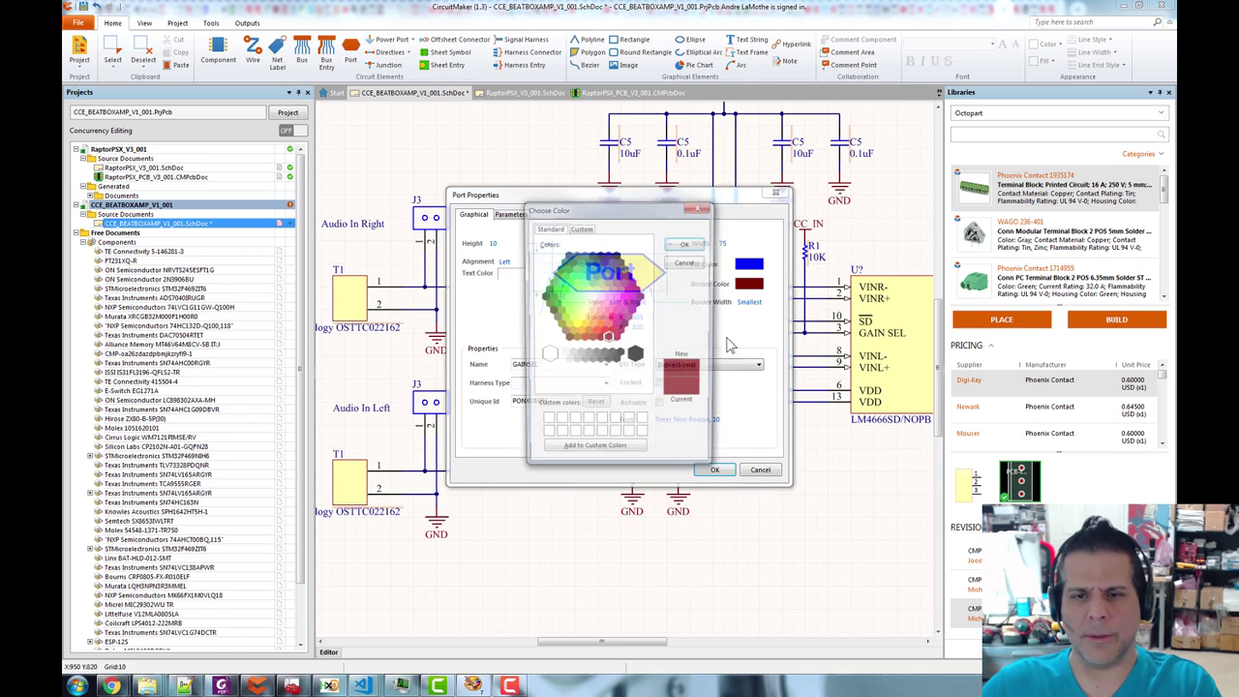
{"action": "left_click", "coordinate": [636, 357]}
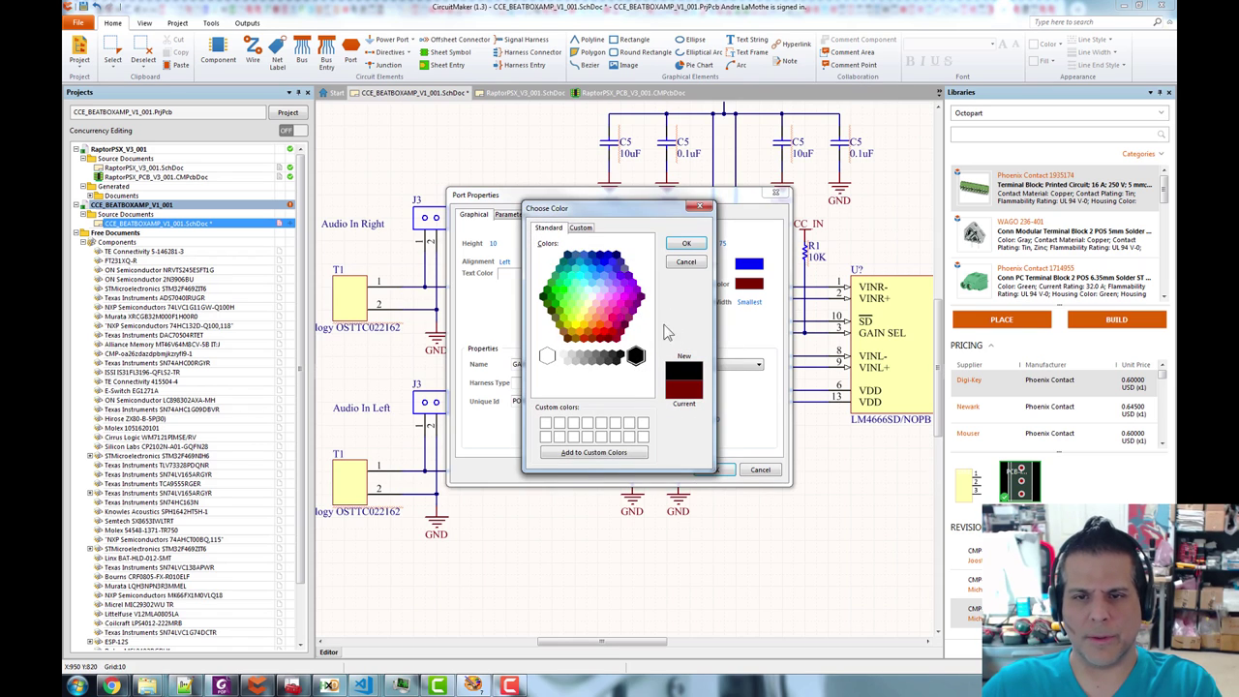
{"action": "left_click", "coordinate": [685, 243]}
{"action": "left_click", "coordinate": [722, 470]}
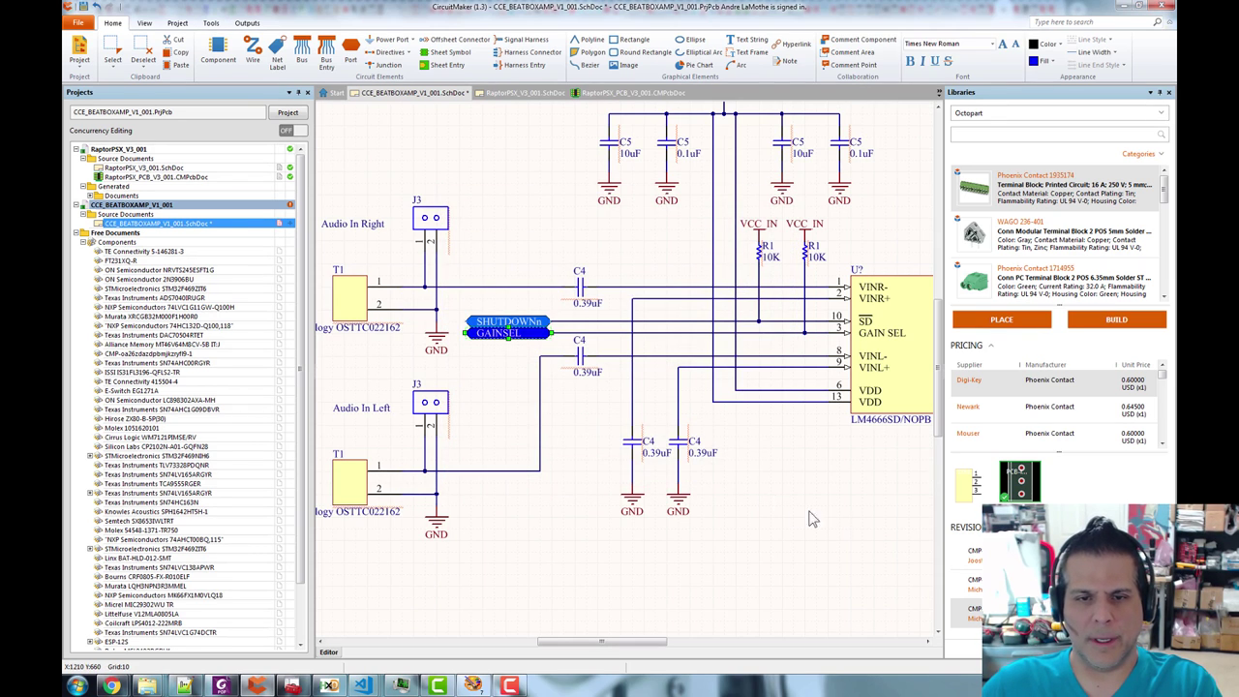
- Set the GAINSEL port's fill colour to reddish brown, distinguishing it from the blue SHUTDOWNn port
{"action": "double_click", "coordinate": [528, 332]}
{"action": "key", "text": "Return"}
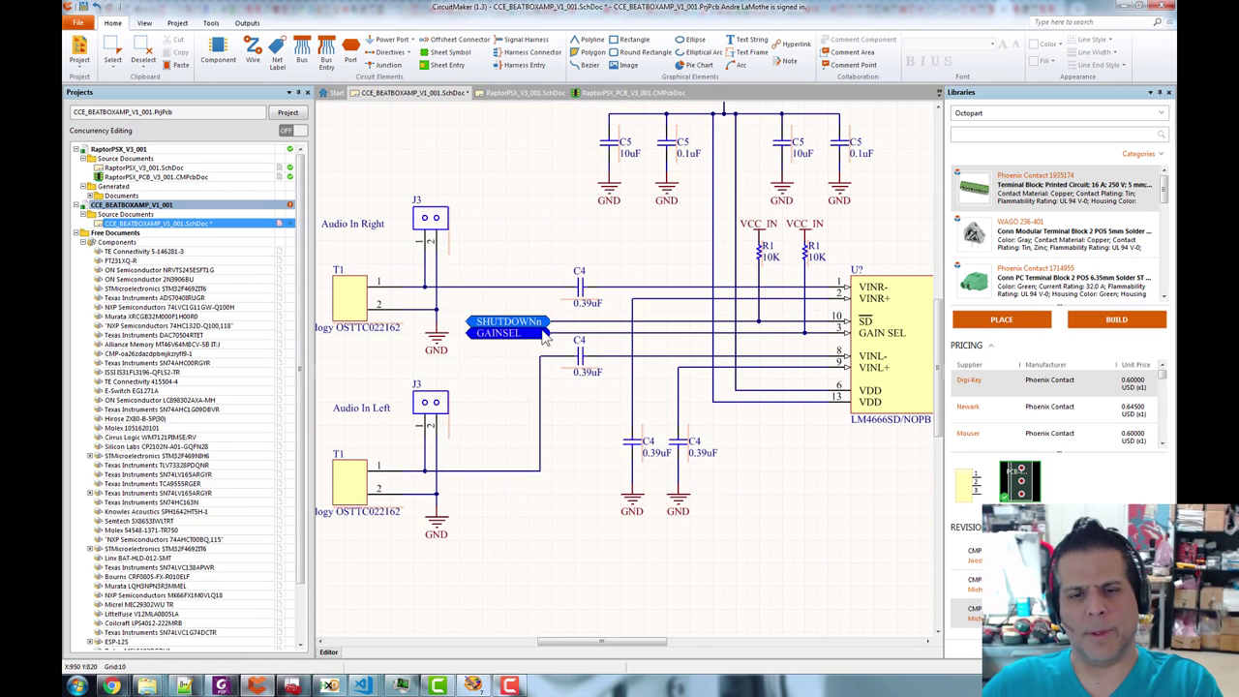
{"action": "double_click", "coordinate": [540, 330]}
{"action": "left_click", "coordinate": [747, 271]}
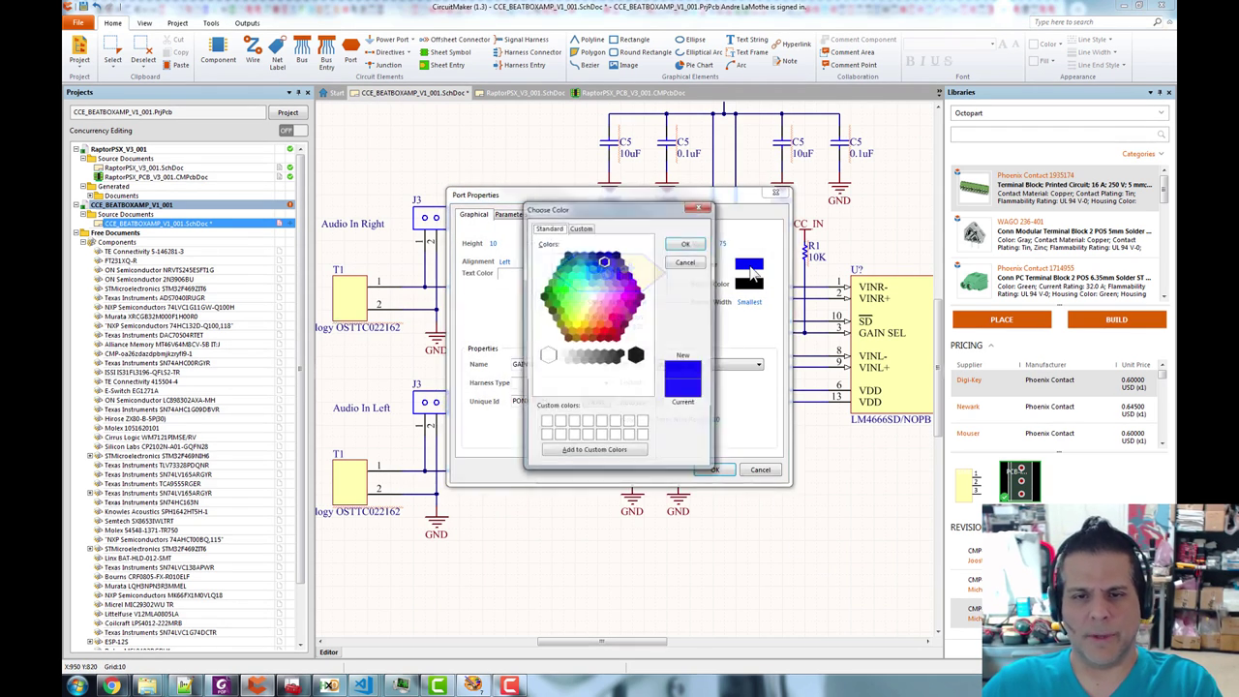
{"action": "left_click", "coordinate": [571, 277]}
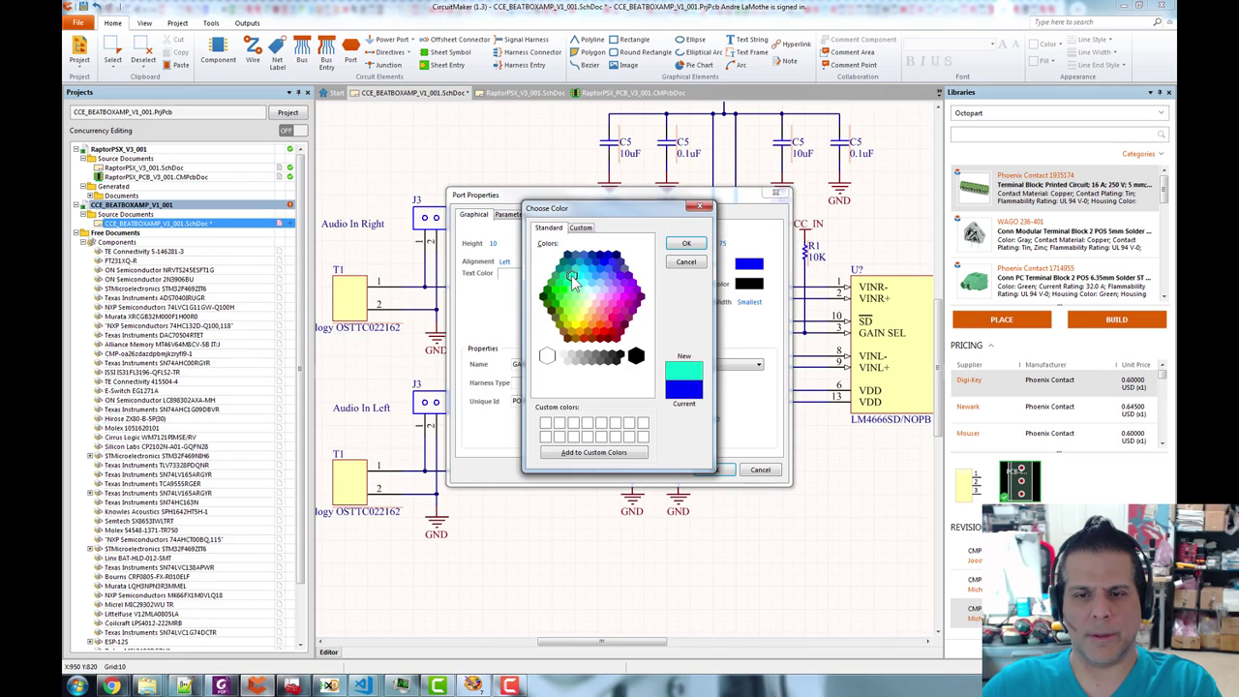
{"action": "left_click", "coordinate": [564, 291]}
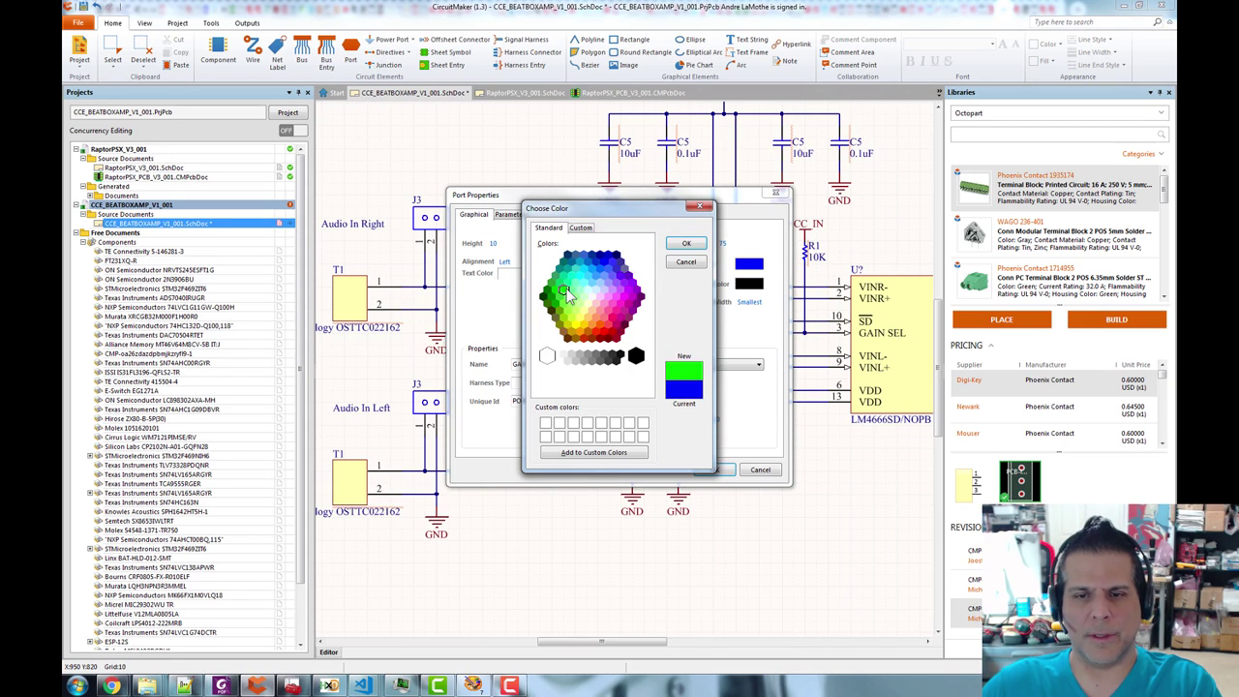
{"action": "left_click", "coordinate": [598, 331]}
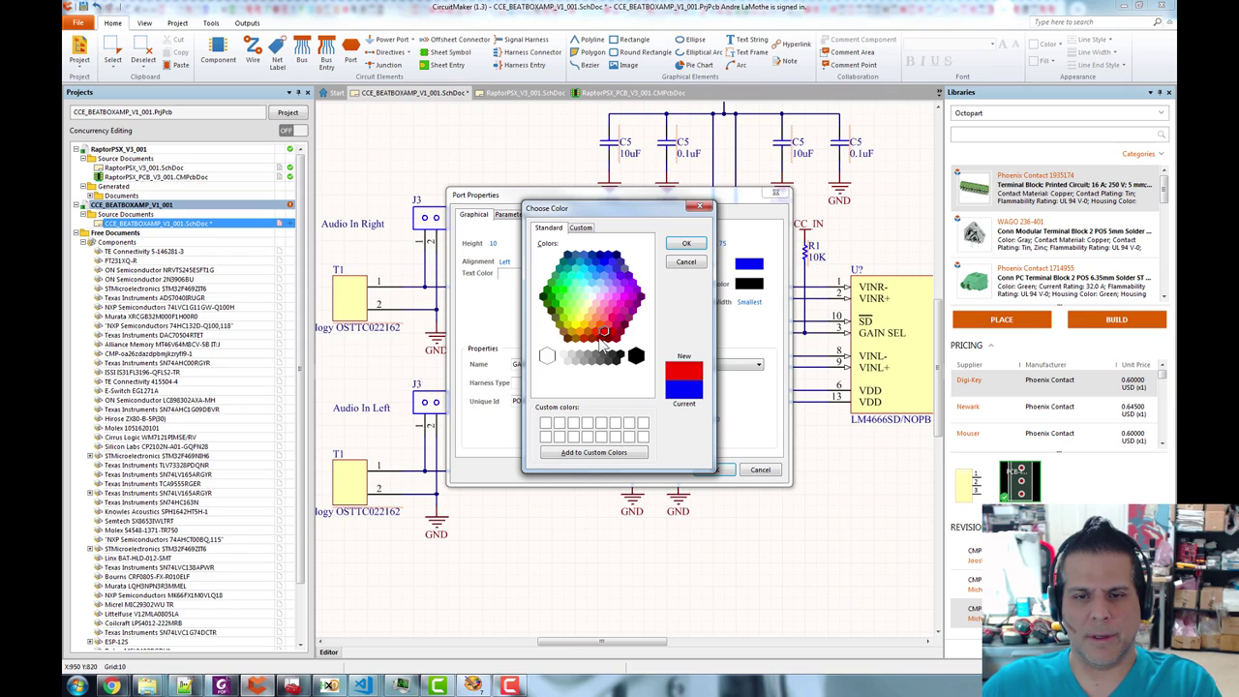
{"action": "left_click", "coordinate": [586, 338]}
{"action": "left_click", "coordinate": [592, 341]}
{"action": "left_click", "coordinate": [684, 244]}
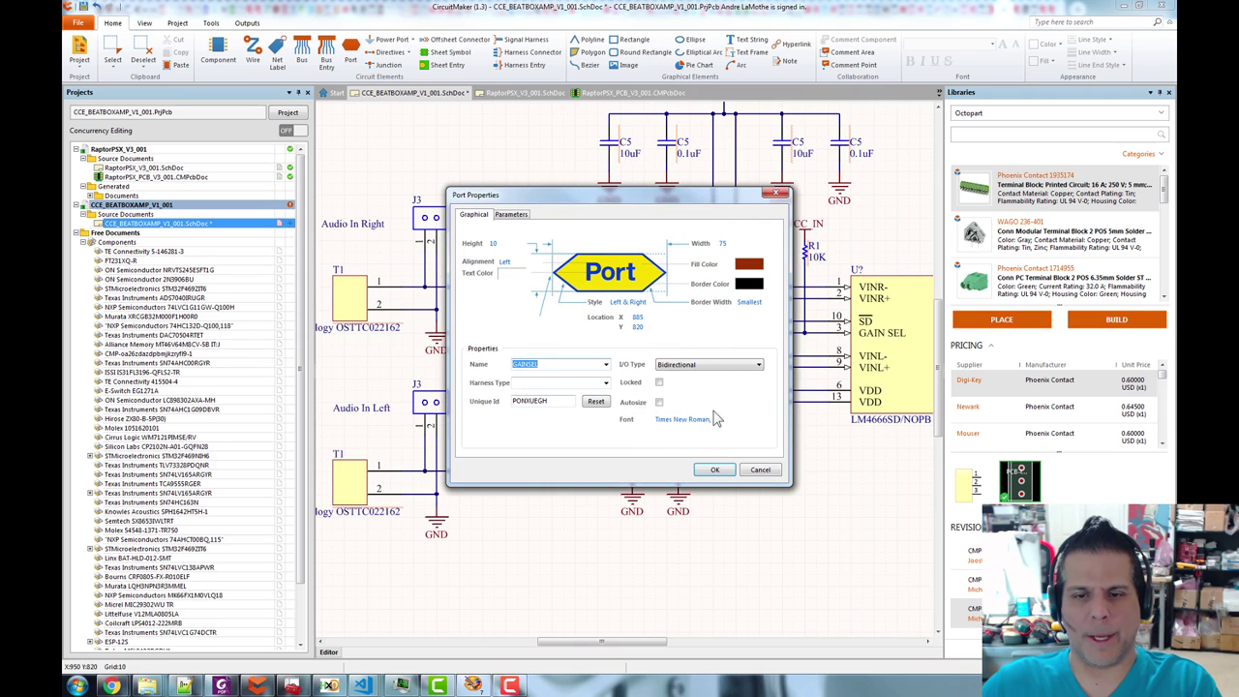
{"action": "left_click", "coordinate": [715, 470]}
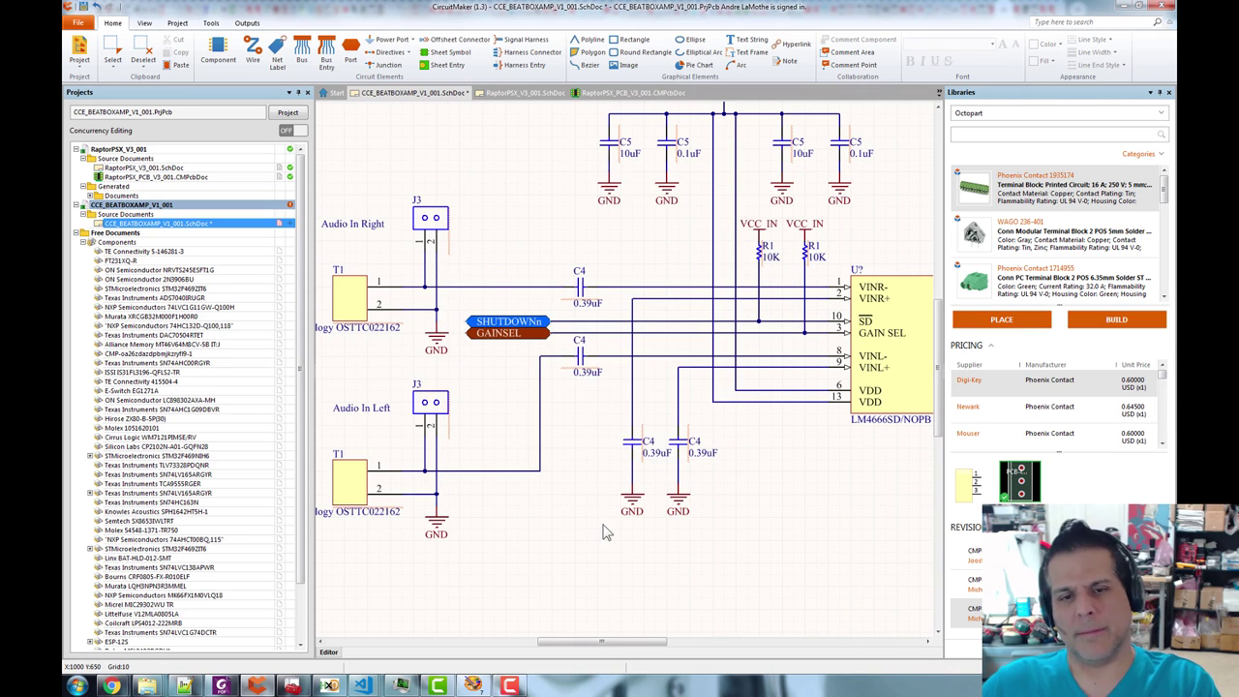
- Review the whole amplifier schematic, examining the SHUTDOWNn and GAINSEL ports and the audio input terminals and headers
{"action": "scroll", "coordinate": [602, 530], "scroll_direction": "down", "scroll_amount": 2}
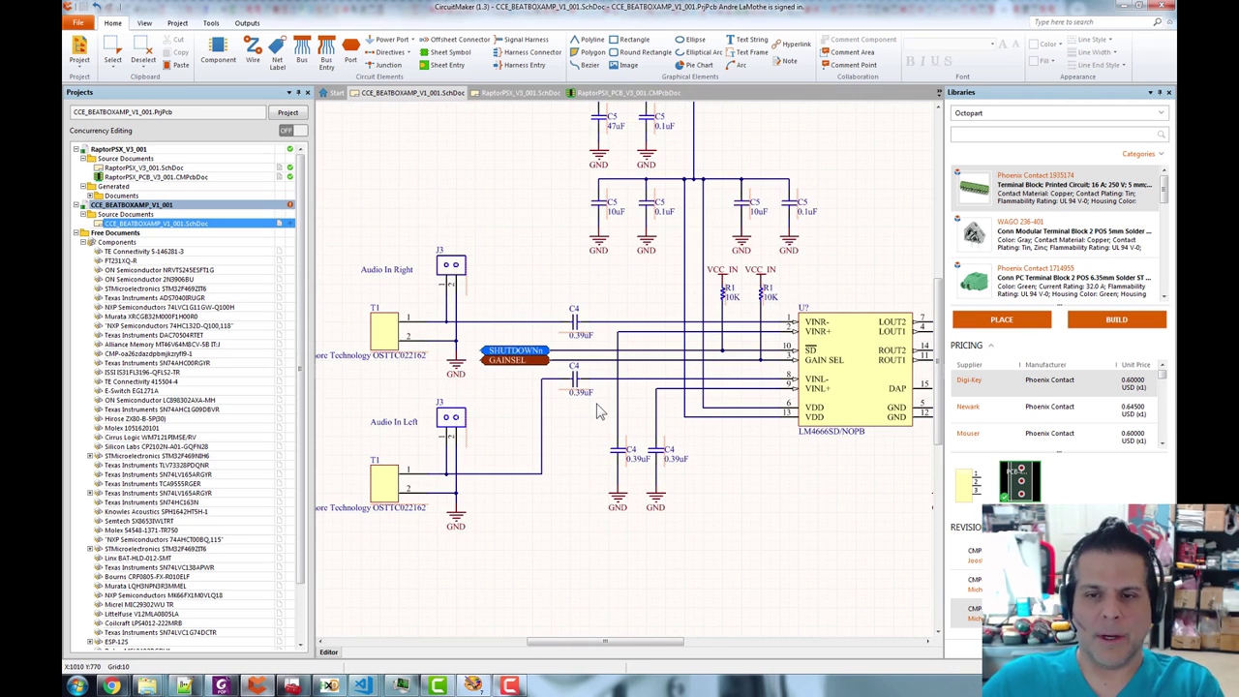
{"action": "scroll", "coordinate": [540, 300], "scroll_direction": "down", "scroll_amount": 1}
{"action": "scroll", "coordinate": [545, 319], "scroll_direction": "down", "scroll_amount": 1}
{"action": "scroll", "coordinate": [545, 313], "scroll_direction": "down", "scroll_amount": 1}
{"action": "left_click_drag", "start_coordinate": [803, 191], "coordinate": [780, 271]}
{"action": "scroll", "coordinate": [737, 315], "scroll_direction": "down", "scroll_amount": 1}
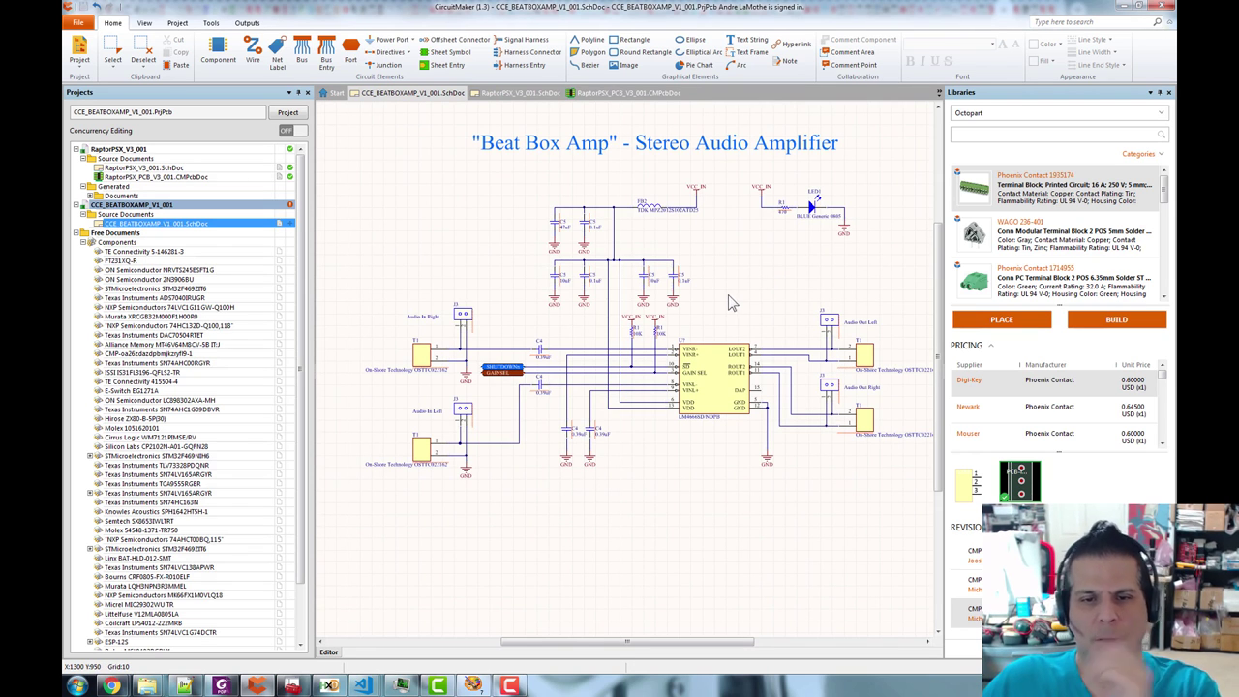
{"action": "scroll", "coordinate": [513, 376], "scroll_direction": "up", "scroll_amount": 1}
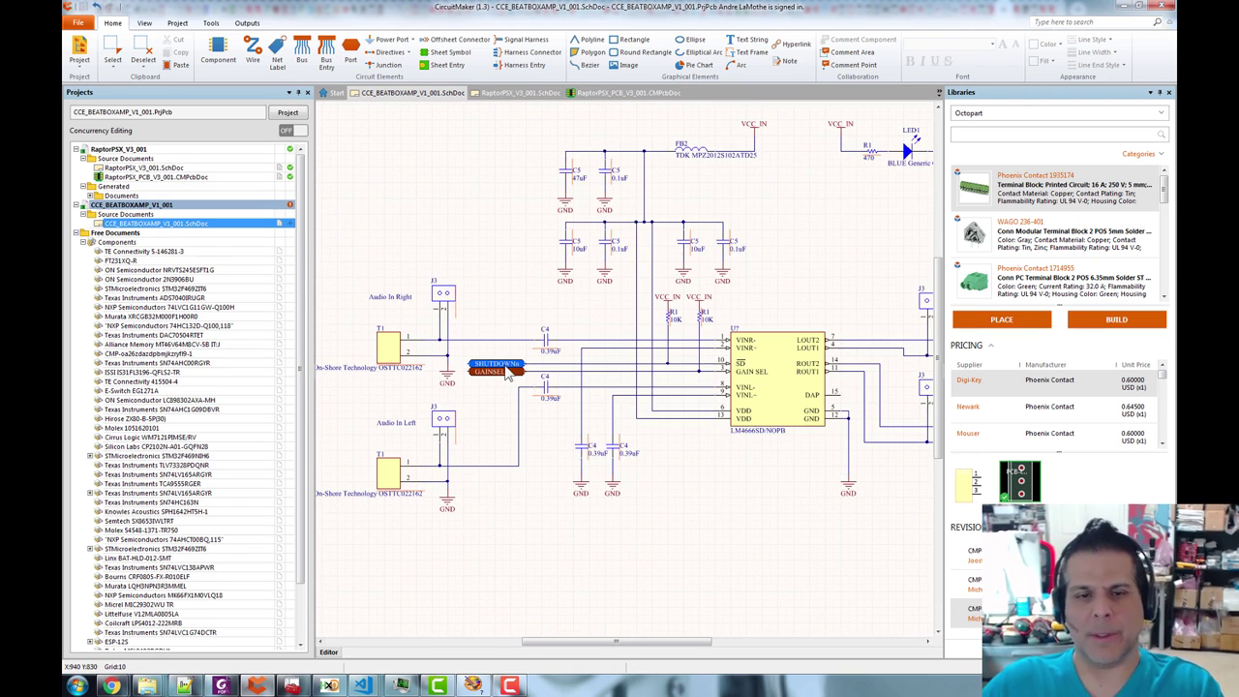
{"action": "left_click_drag", "start_coordinate": [509, 218], "coordinate": [542, 226]}
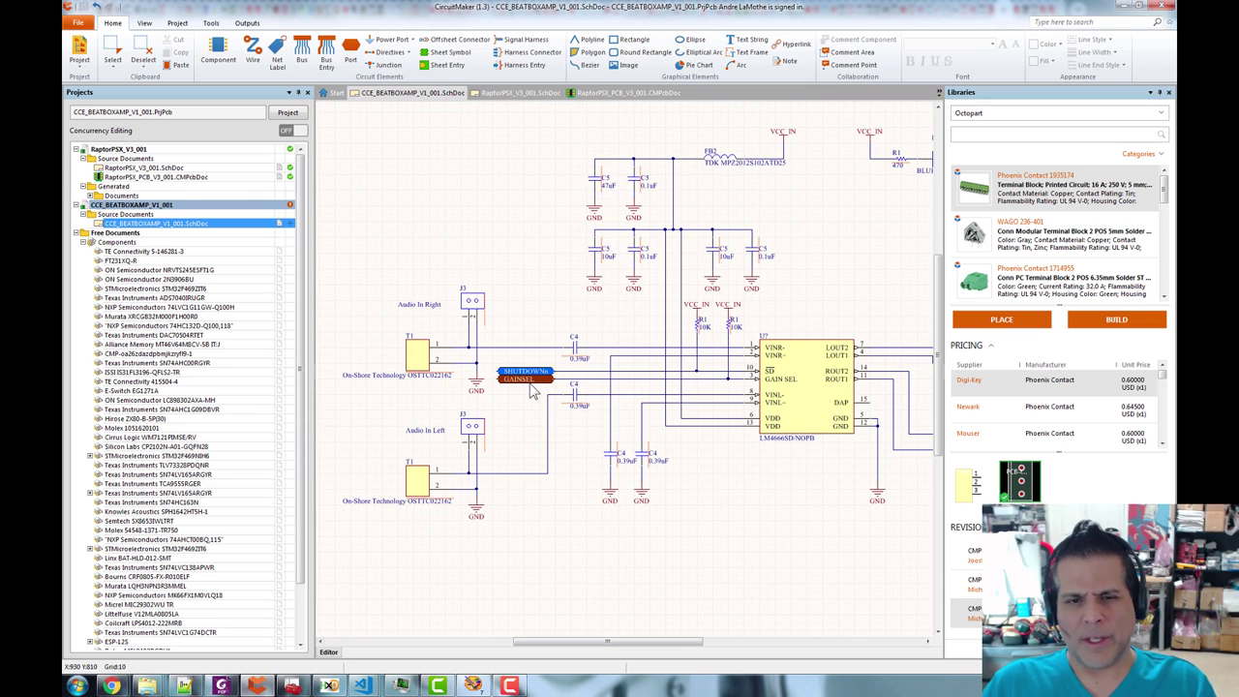
{"action": "left_click_drag", "start_coordinate": [533, 290], "coordinate": [580, 324]}
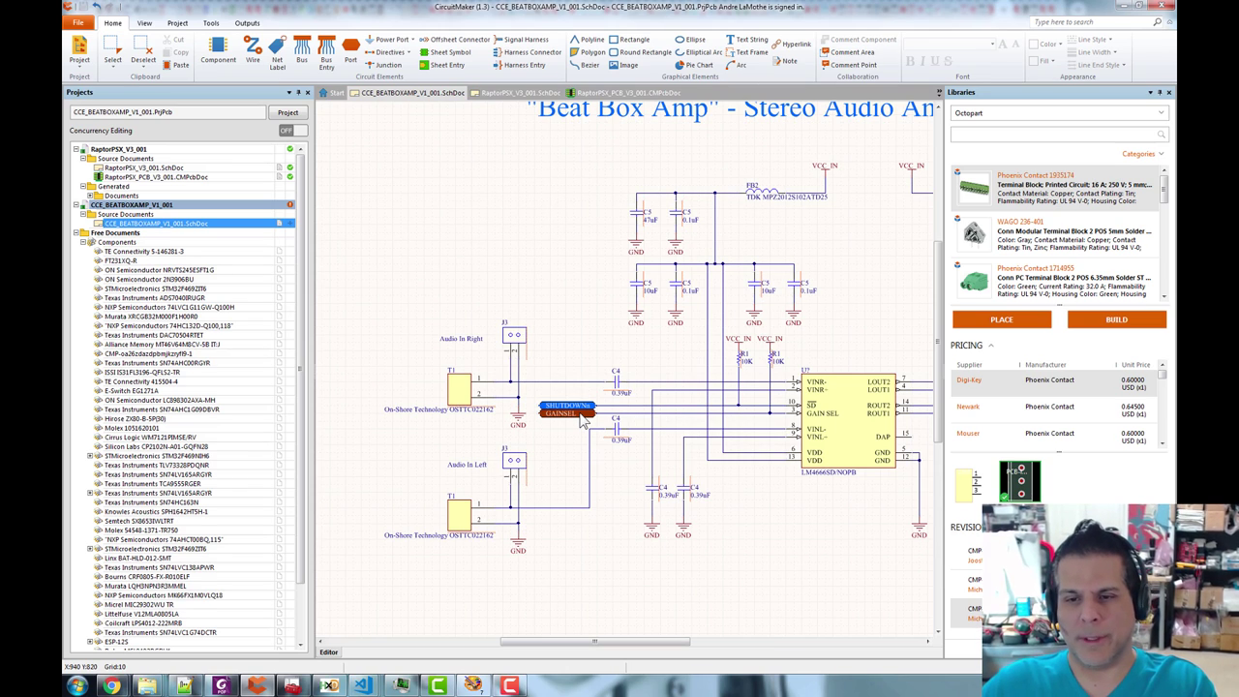
{"action": "scroll", "coordinate": [811, 422], "scroll_direction": "up", "scroll_amount": 2}
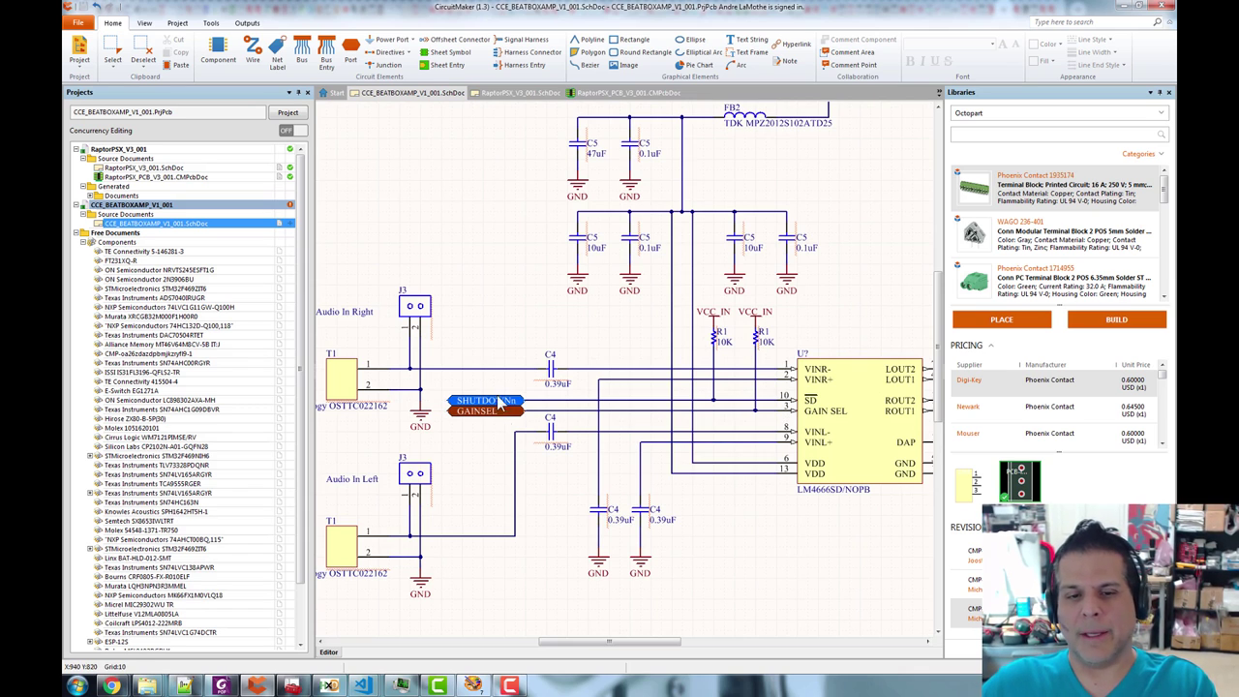
{"action": "left_click_drag", "start_coordinate": [523, 320], "coordinate": [662, 305]}
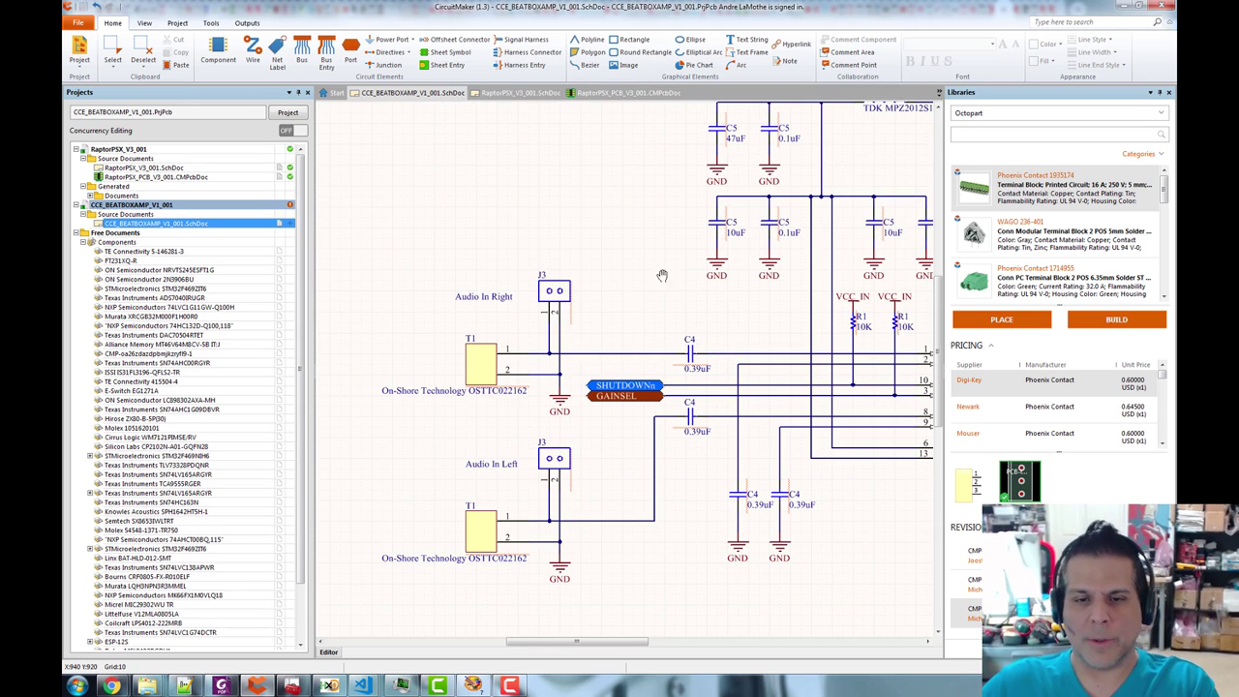
{"action": "scroll", "coordinate": [639, 306], "scroll_direction": "down", "scroll_amount": 3}
{"action": "left_click_drag", "start_coordinate": [407, 213], "coordinate": [629, 554]}
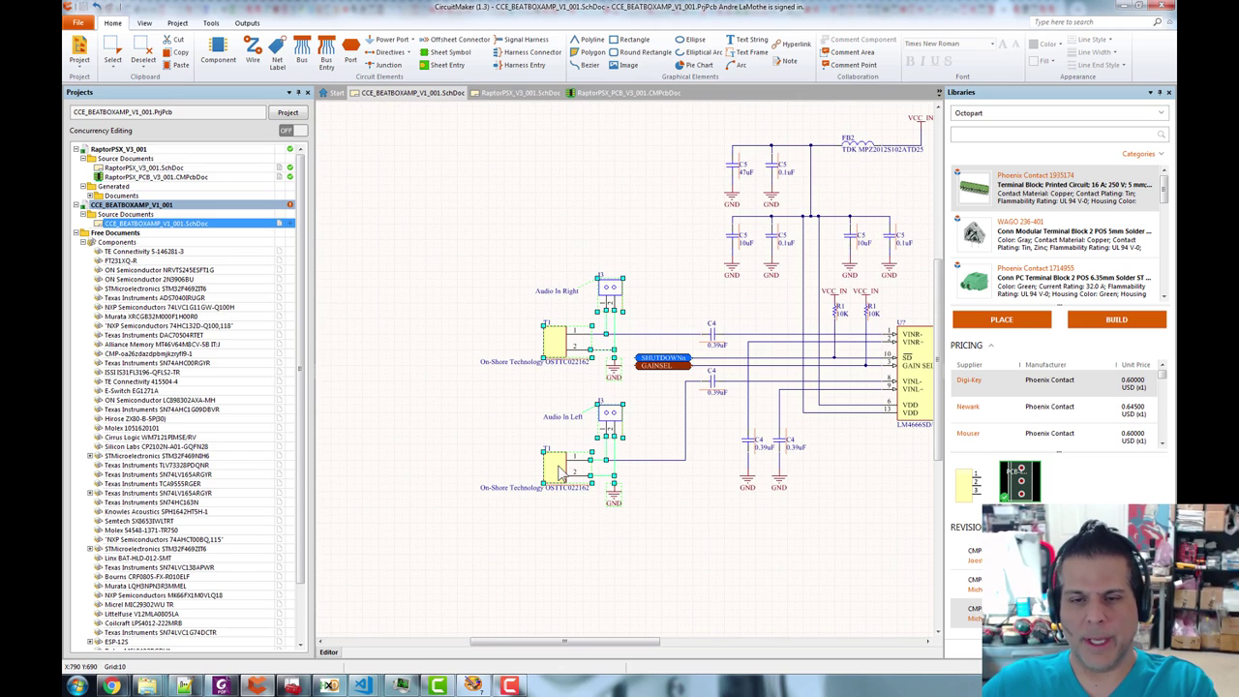
{"action": "left_click", "coordinate": [700, 545]}
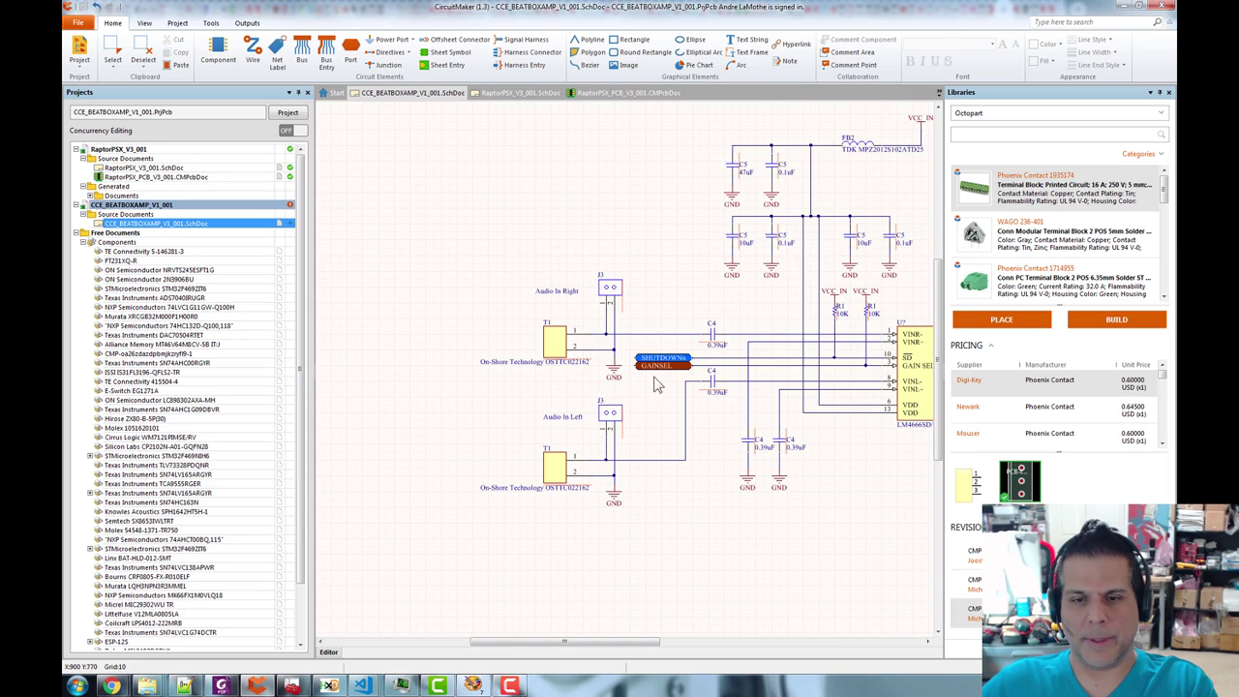
- Duplicate the SHUTDOWNn and GAINSEL ports together and place the copies below the Audio In Left circuit
{"action": "left_click", "coordinate": [661, 362]}
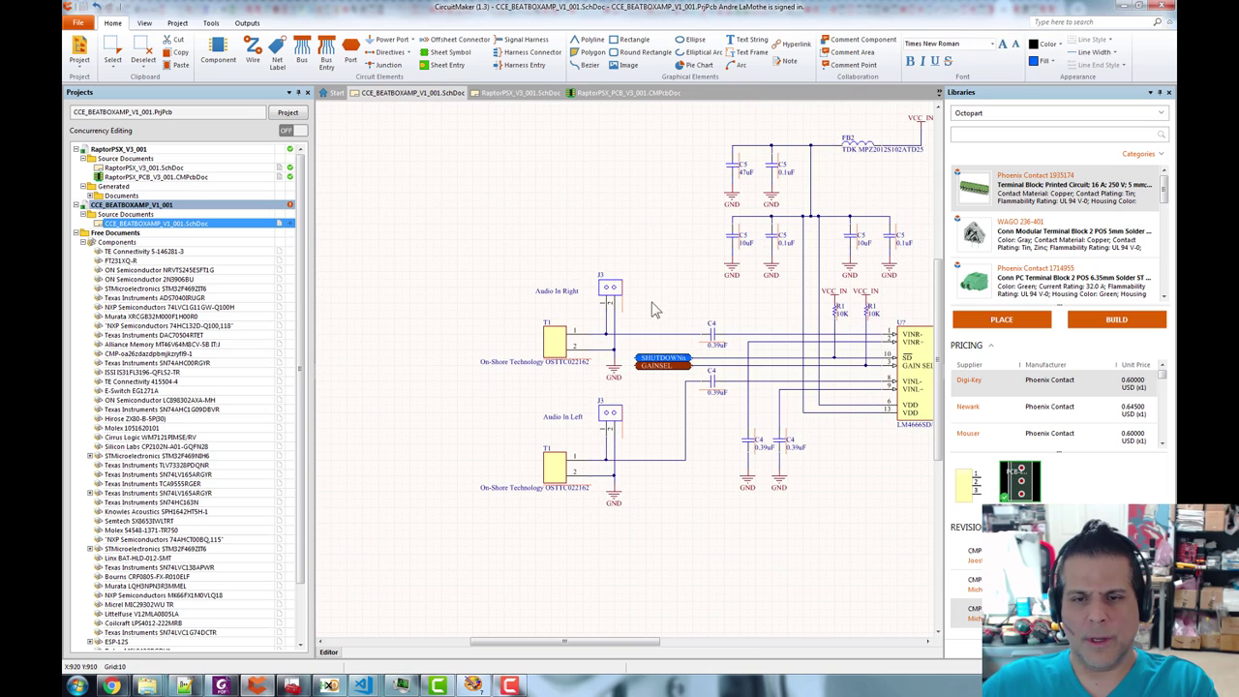
{"action": "left_click_drag", "start_coordinate": [627, 308], "coordinate": [703, 388]}
{"action": "key", "text": "ctrl+c"}
{"action": "key", "text": "ctrl+v"}
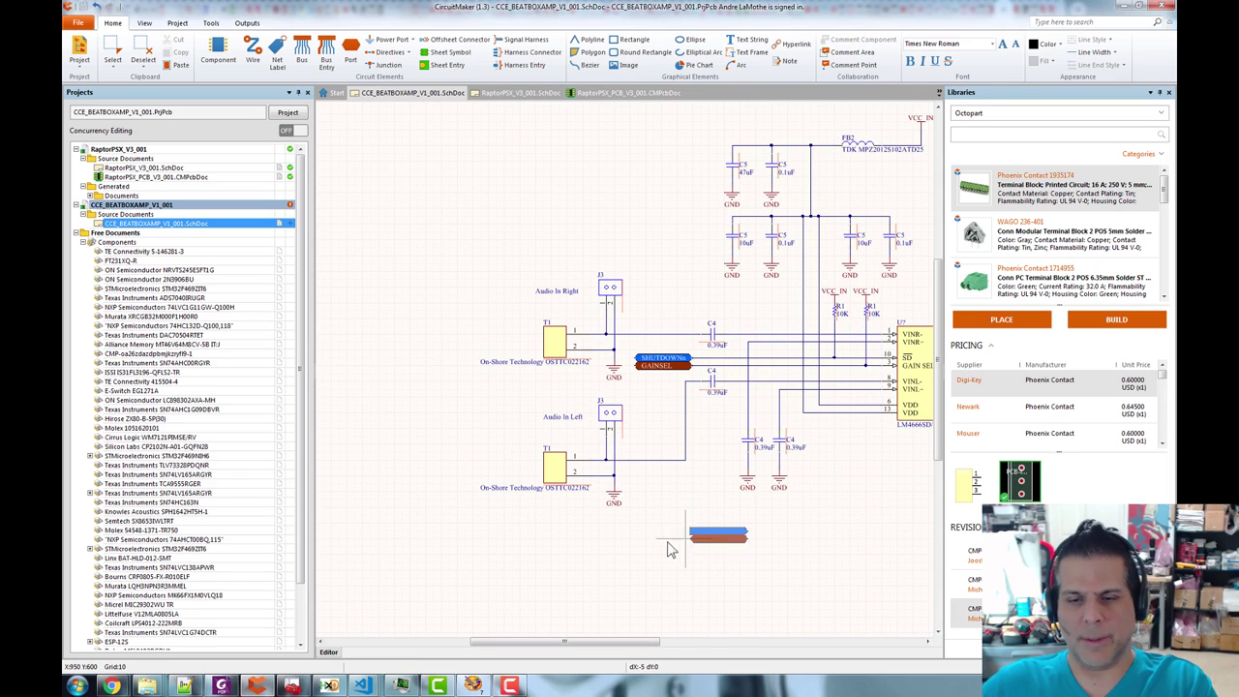
{"action": "left_click", "coordinate": [636, 566]}
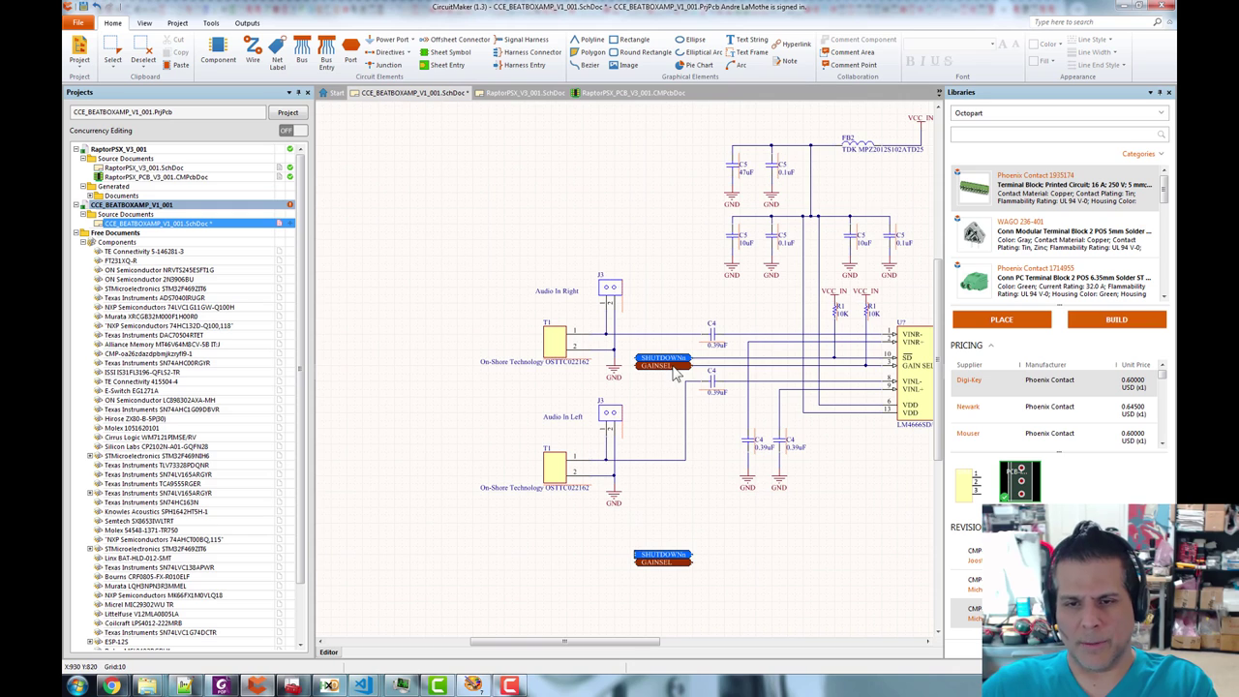
- Duplicate the two-pin Audio In Right header J3 and place the copy just above the duplicated ports
{"action": "left_click", "coordinate": [610, 291]}
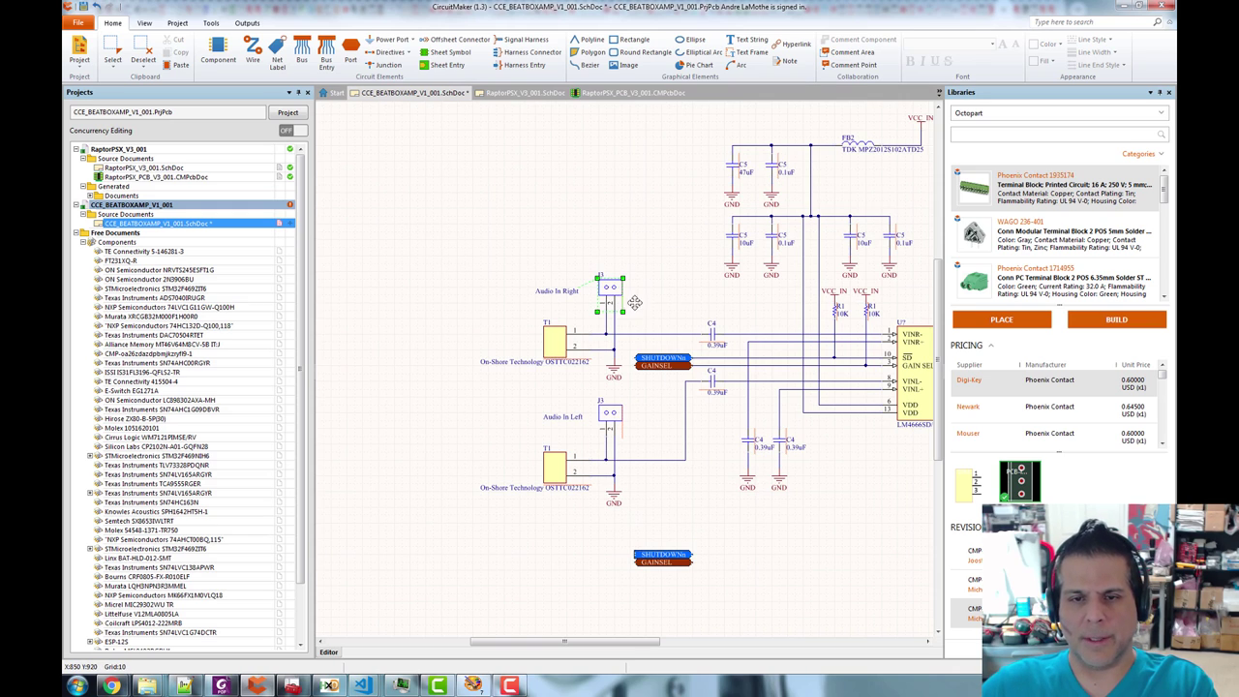
{"action": "key", "text": "ctrl+c"}
{"action": "key", "text": "ctrl+v"}
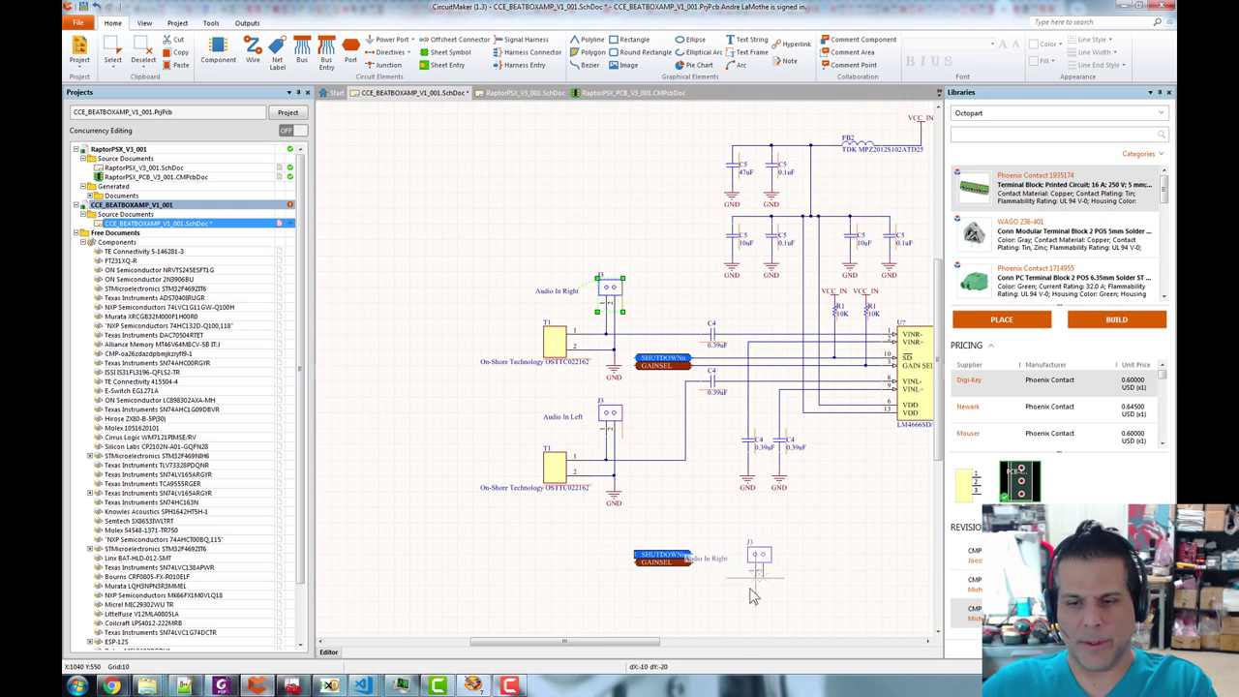
{"action": "scroll", "coordinate": [735, 523], "scroll_direction": "down", "scroll_amount": 2}
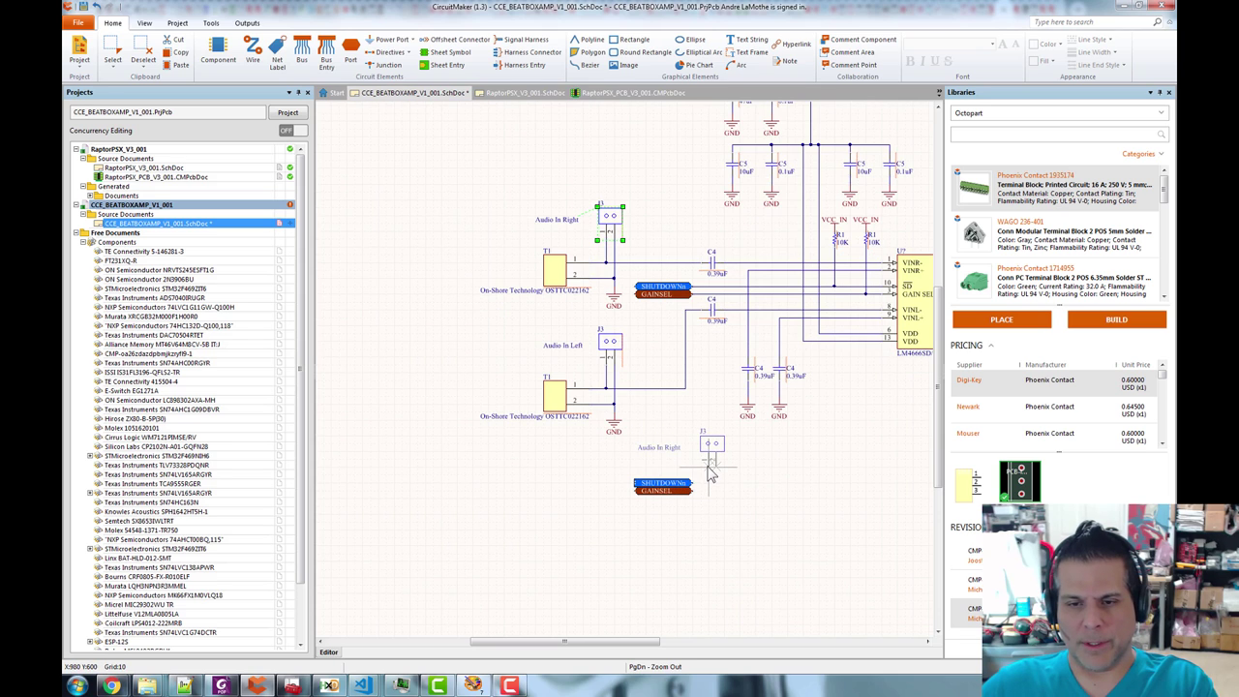
{"action": "left_click", "coordinate": [708, 468]}
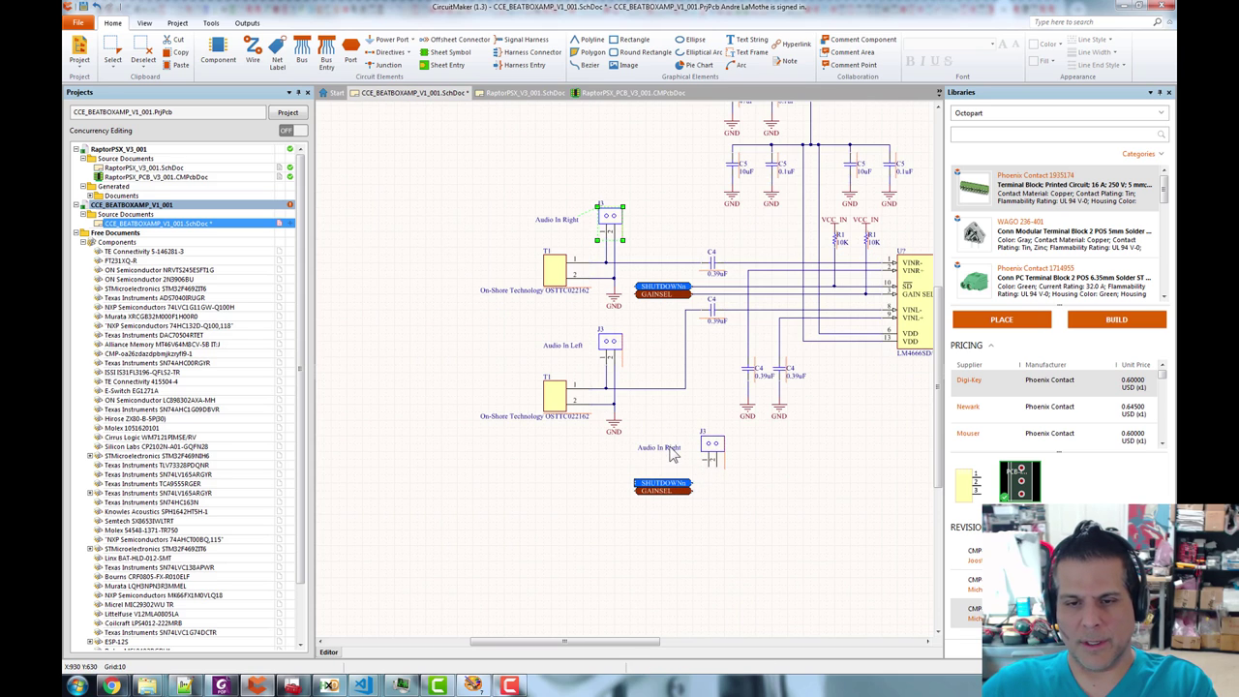
- Relabel the copied two-pin header above the duplicated ports as GAIN/SHUTDOWN and shift the label slightly away from the header symbol
{"action": "double_click", "coordinate": [670, 447]}
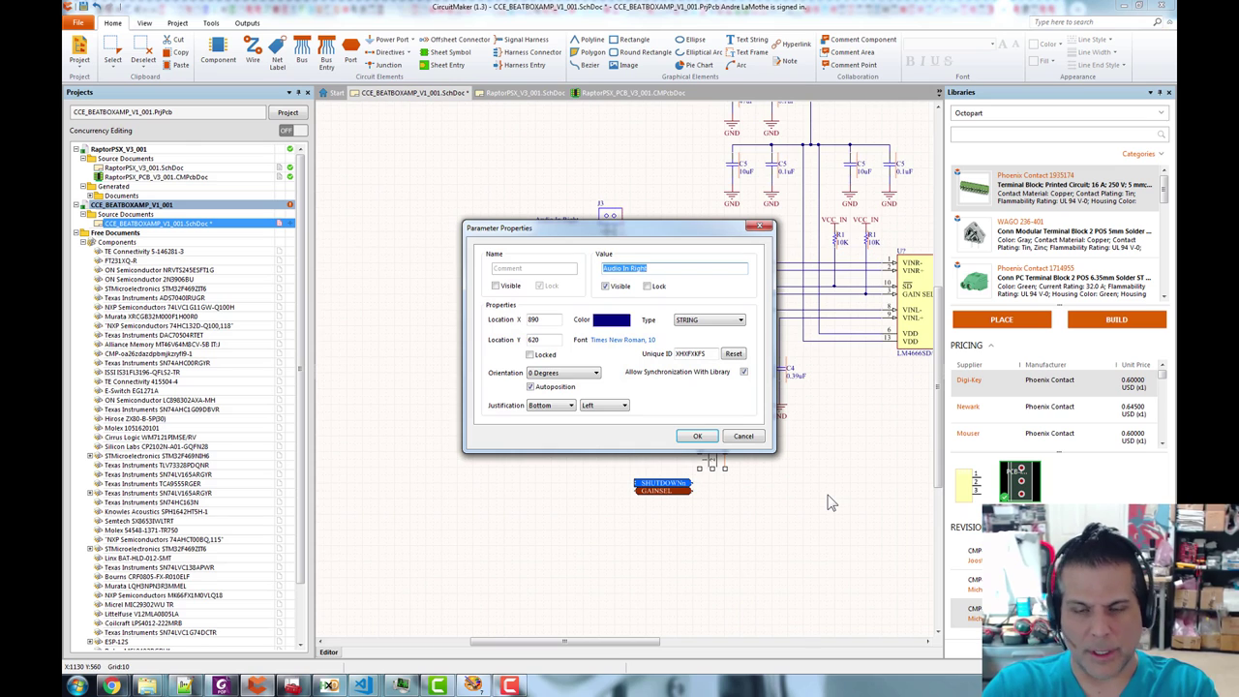
{"action": "type", "text": "G"}
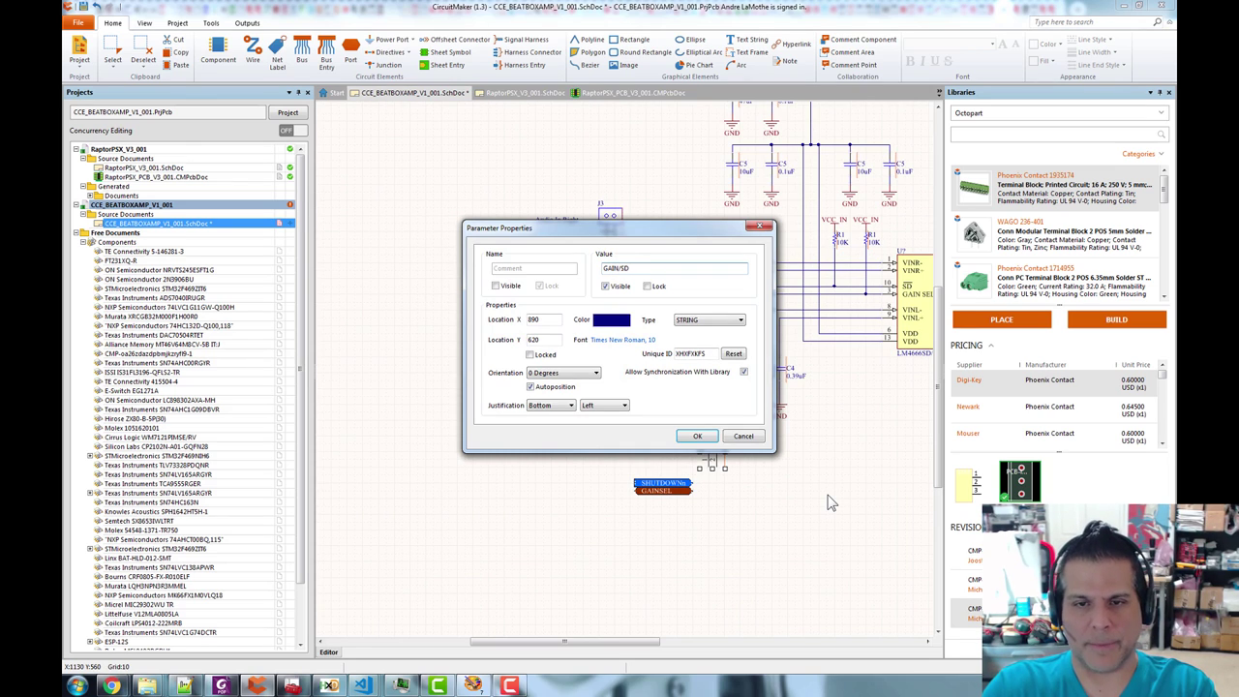
{"action": "type", "text": "AIN/SHU"}
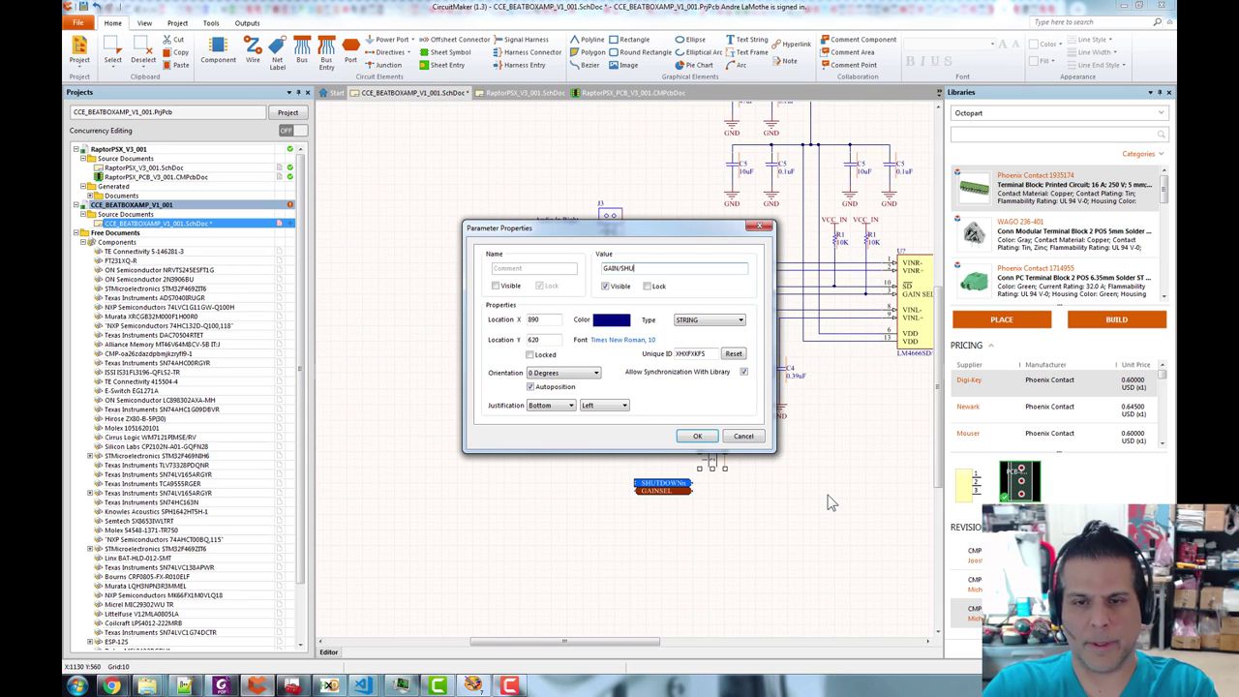
{"action": "type", "text": "TDOWN"}
{"action": "key", "text": "Return"}
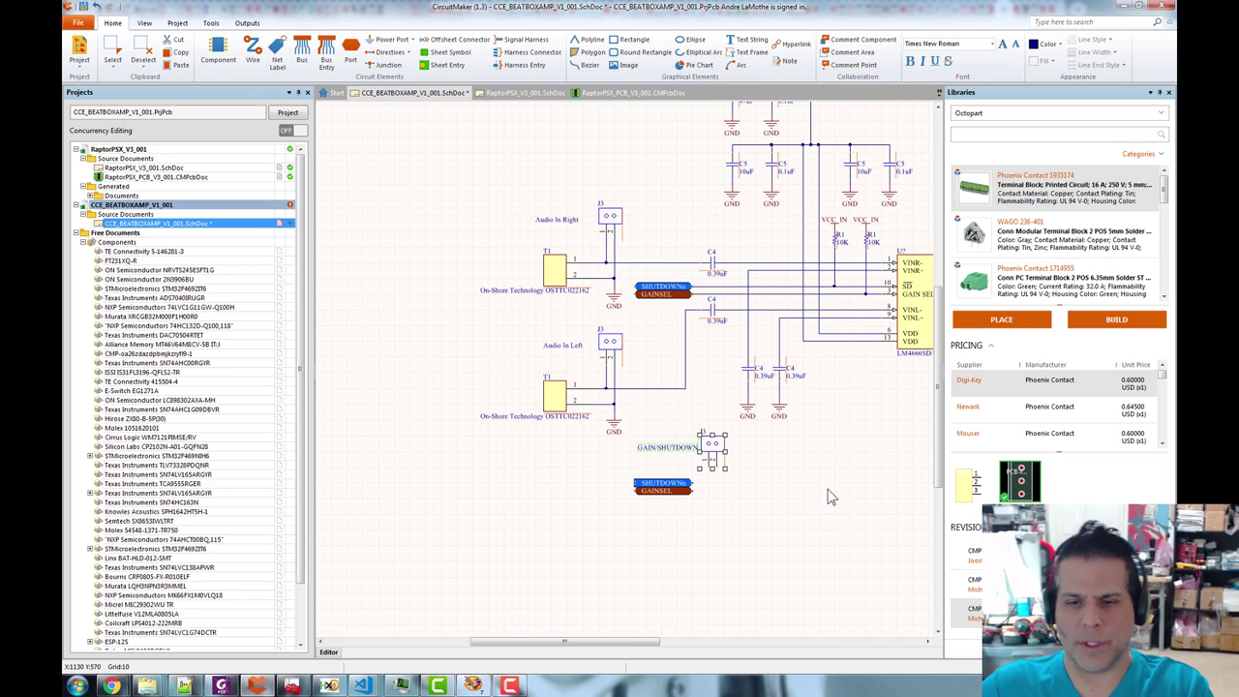
{"action": "left_click_drag", "start_coordinate": [674, 445], "coordinate": [664, 444]}
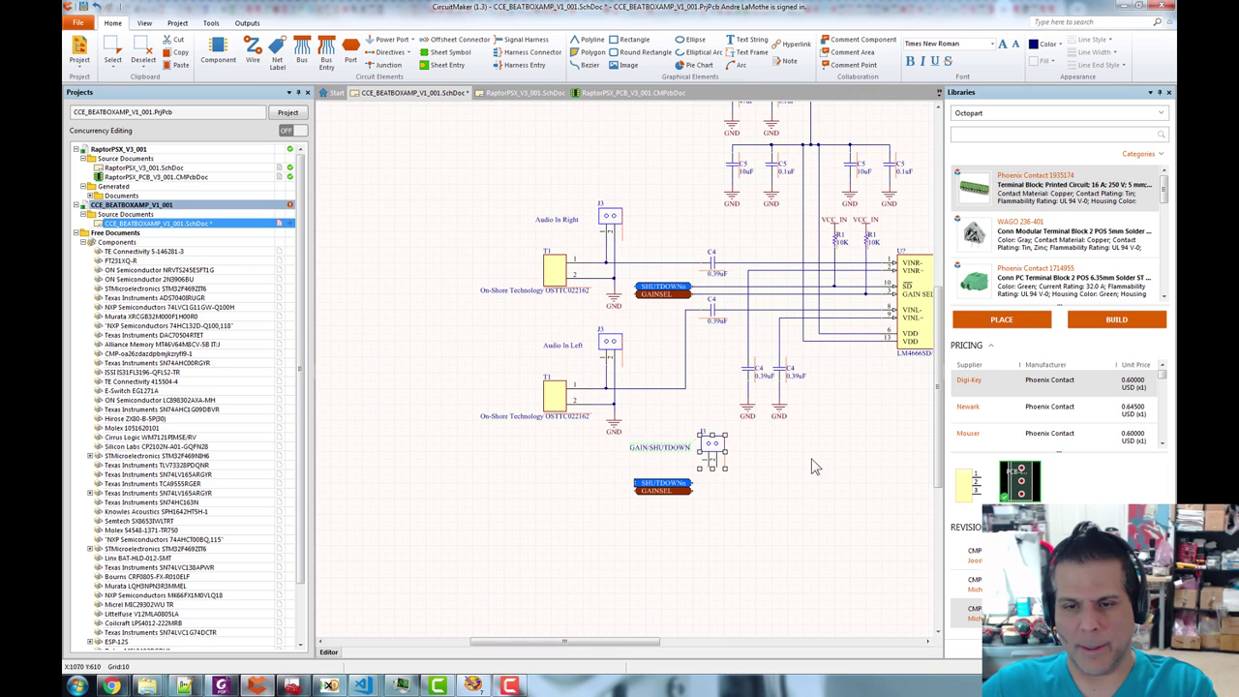
{"action": "left_click", "coordinate": [752, 552]}
- Wire the GAIN/SHUTDOWN header's pin 1 to the duplicated SHUTDOWNn port and its pin 2 to the duplicated GAINSEL port
{"action": "scroll", "coordinate": [732, 513], "scroll_direction": "up", "scroll_amount": 1}
{"action": "scroll", "coordinate": [733, 514], "scroll_direction": "up", "scroll_amount": 2}
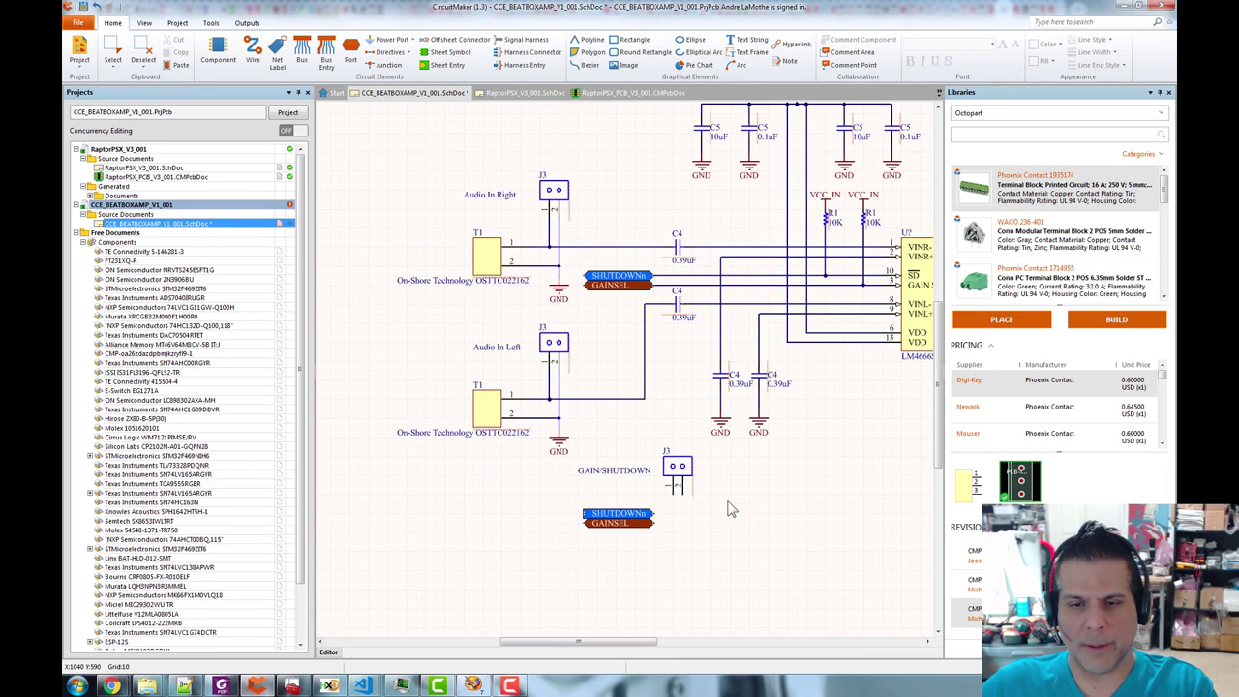
{"action": "key", "text": "ctrl+w"}
{"action": "left_click", "coordinate": [673, 494]}
{"action": "left_click", "coordinate": [656, 513]}
{"action": "right_click", "coordinate": [682, 531]}
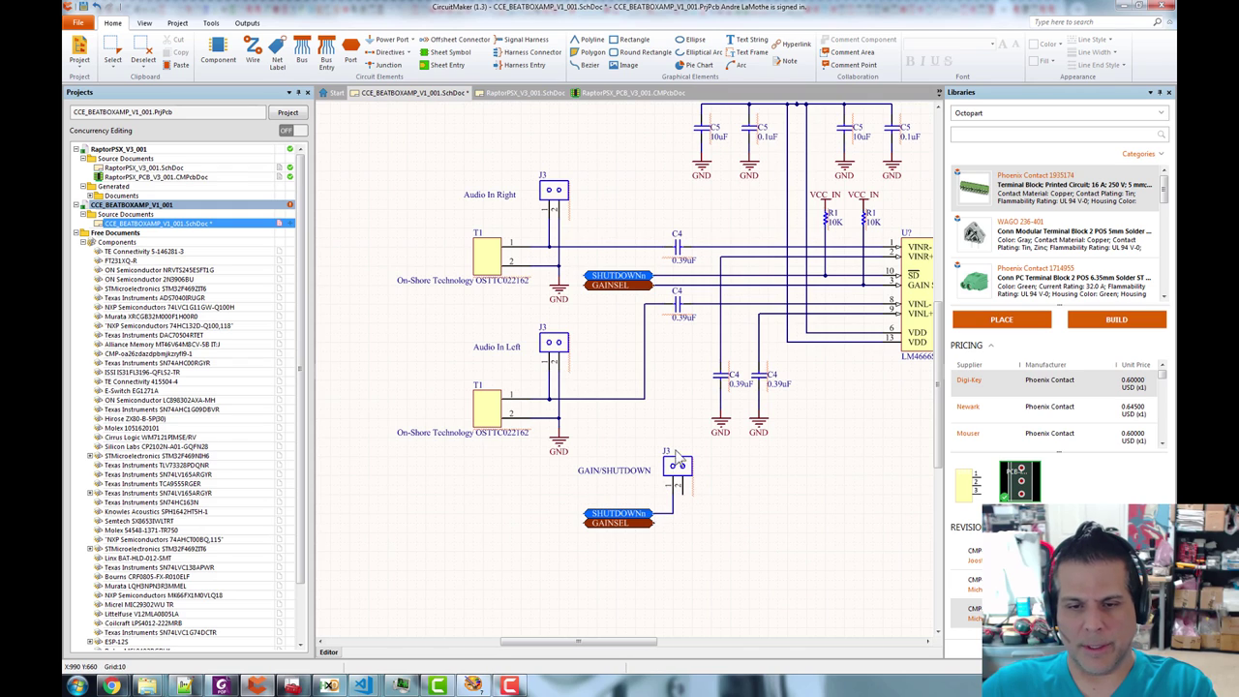
{"action": "key", "text": "ctrl+w"}
{"action": "left_click", "coordinate": [683, 494]}
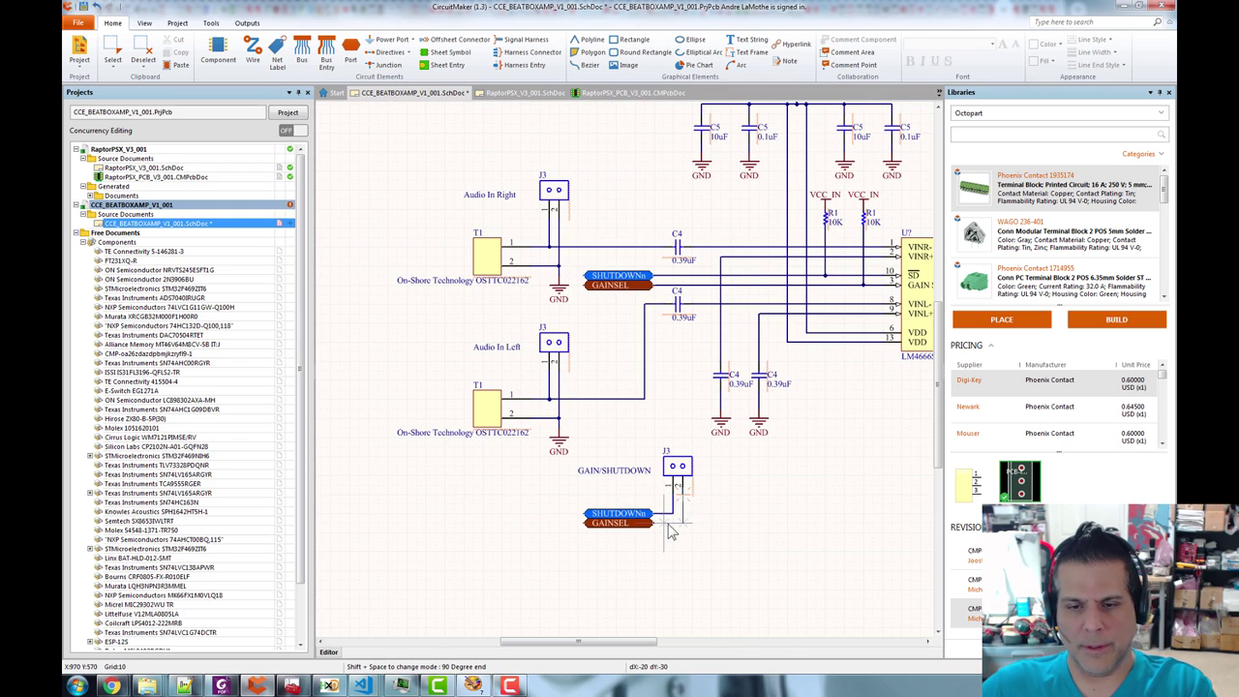
{"action": "left_click", "coordinate": [655, 523]}
{"action": "left_click", "coordinate": [655, 524]}
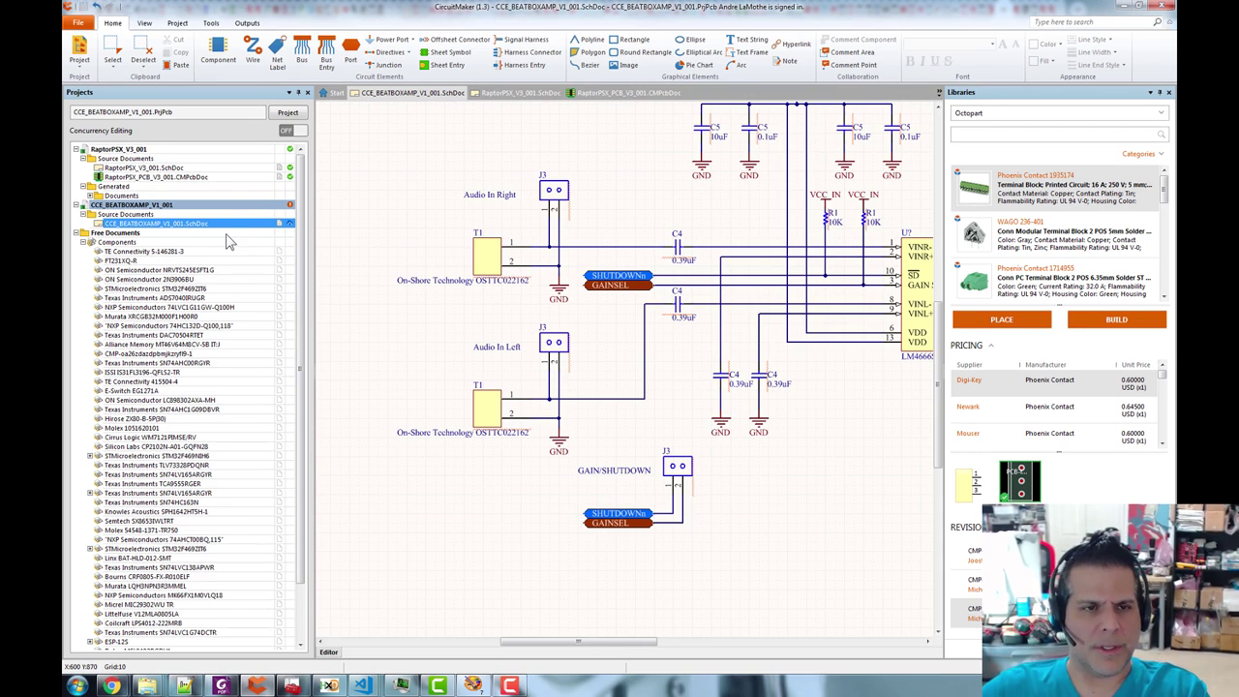
- Copy the EG1271 switch SW1 from the RaptorPSX_V3_001 schematic into the CCE_BEATBOXAMP_V1_001 schematic, placing it beside the duplicated GAINSEL port
{"action": "double_click", "coordinate": [157, 178]}
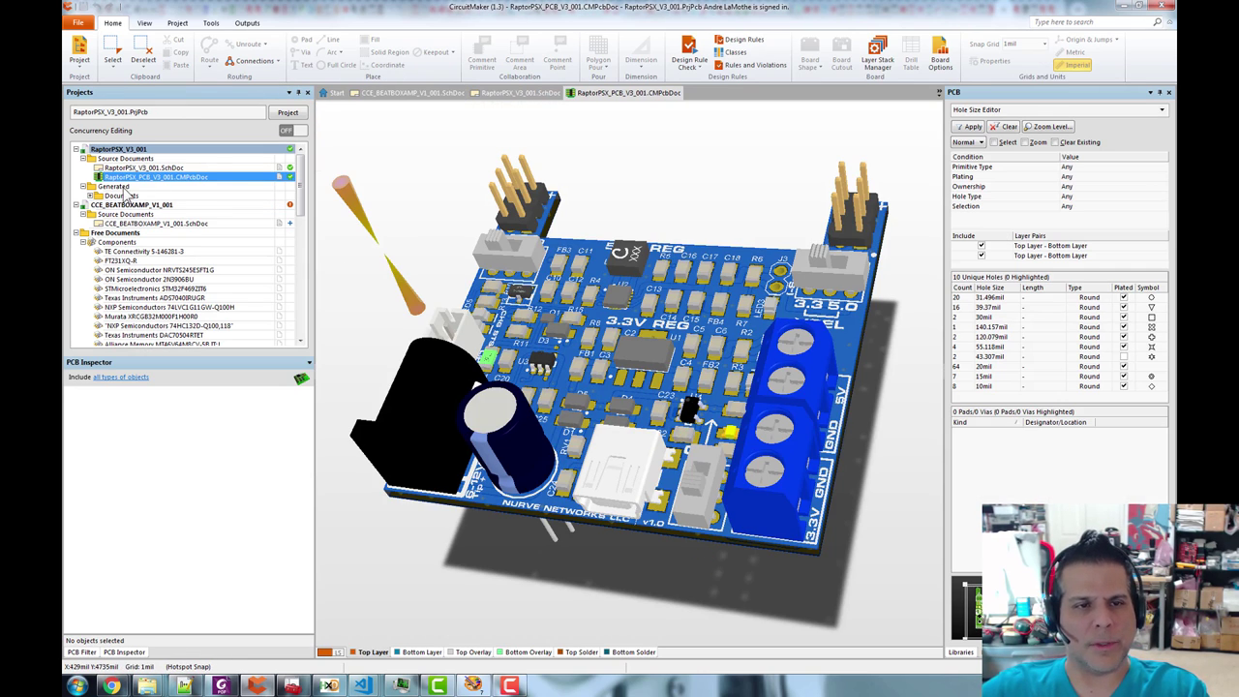
{"action": "double_click", "coordinate": [145, 170]}
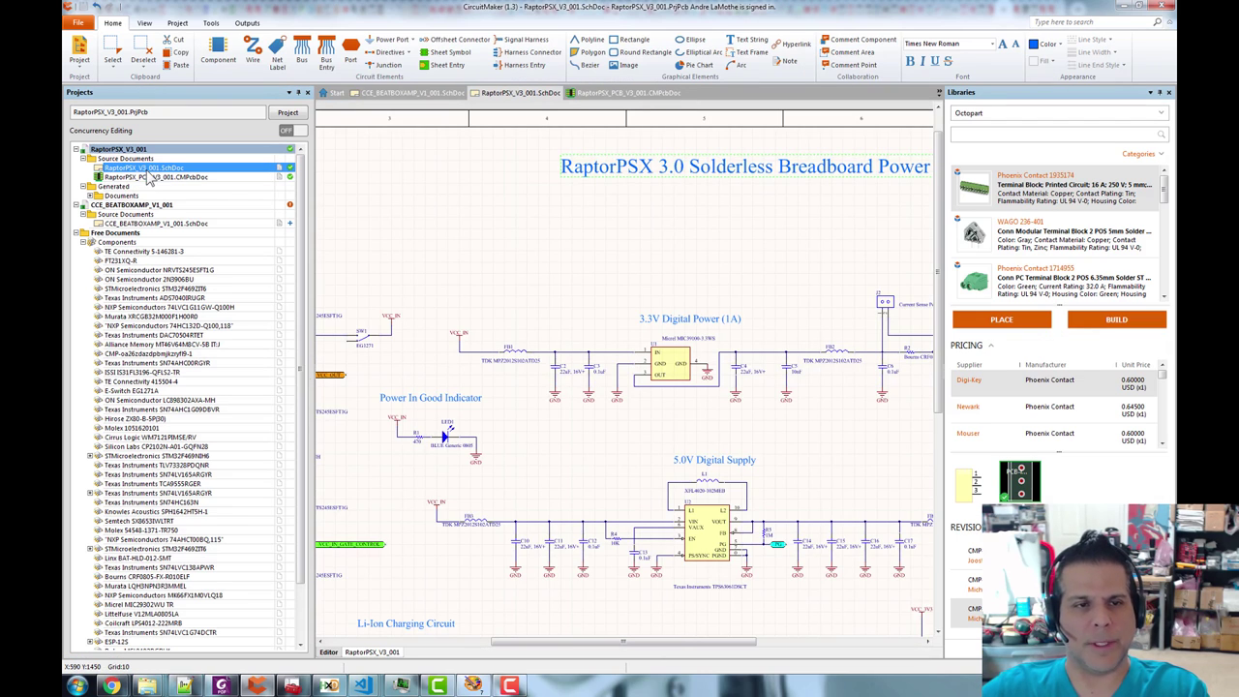
{"action": "scroll", "coordinate": [632, 262], "scroll_direction": "up", "scroll_amount": 5}
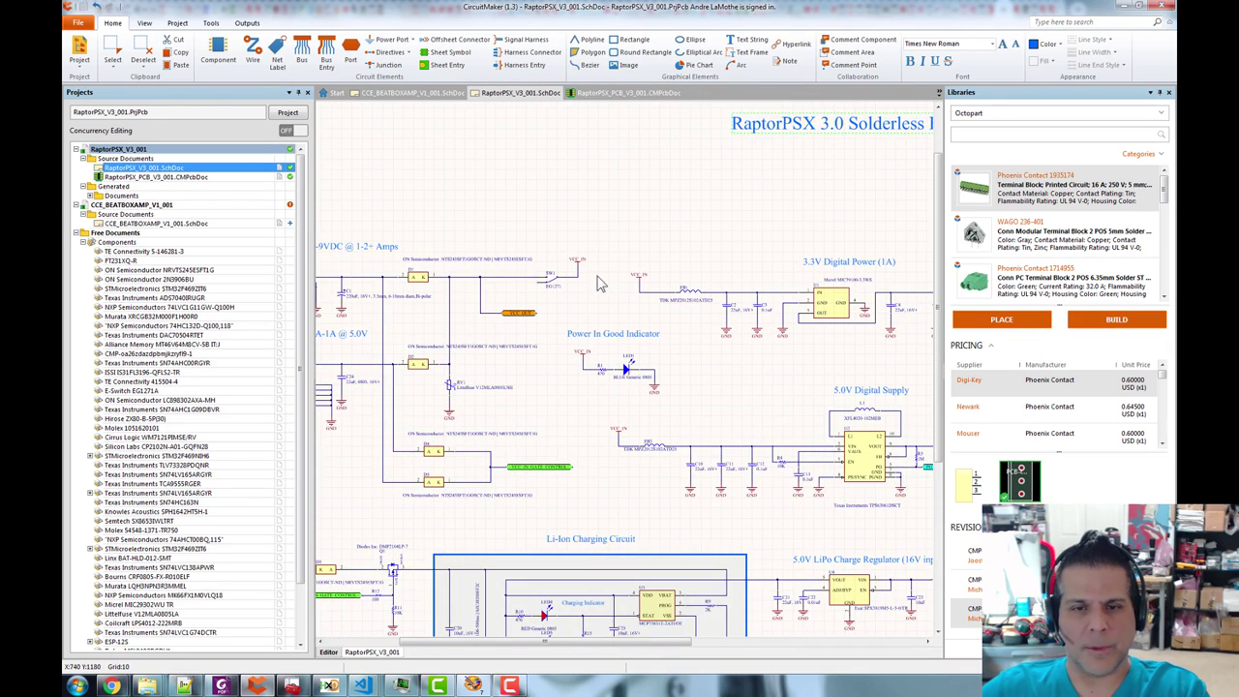
{"action": "left_click", "coordinate": [720, 297]}
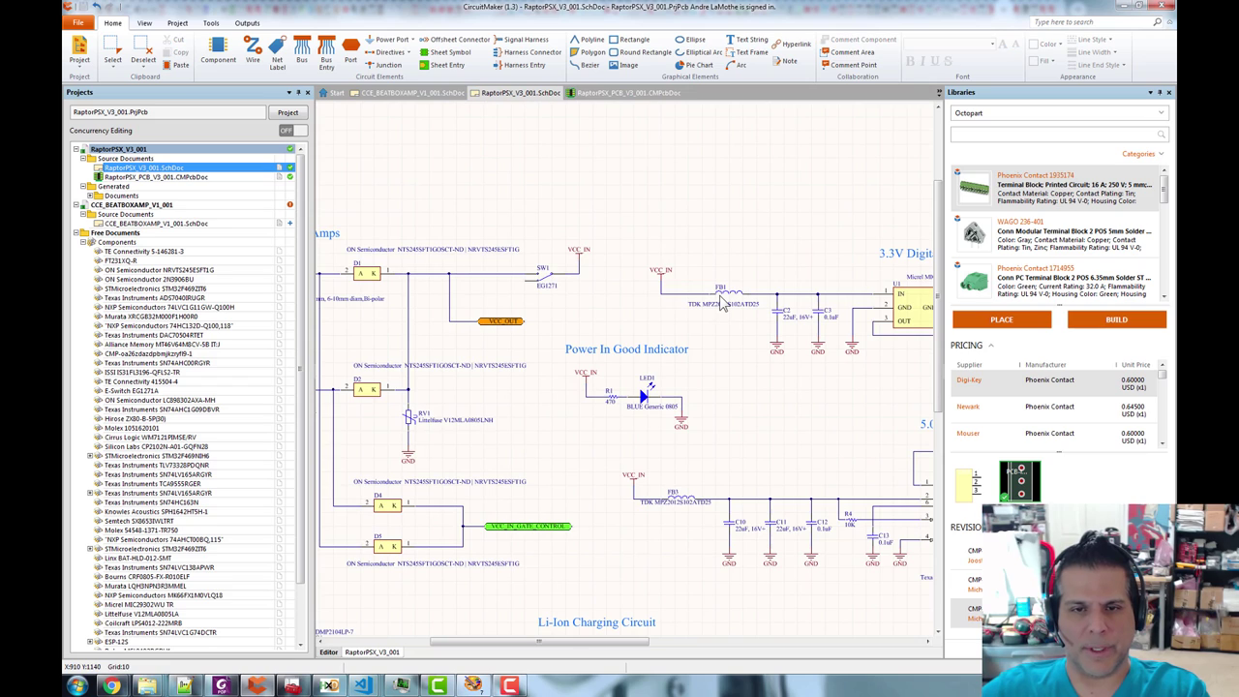
{"action": "left_click", "coordinate": [547, 280]}
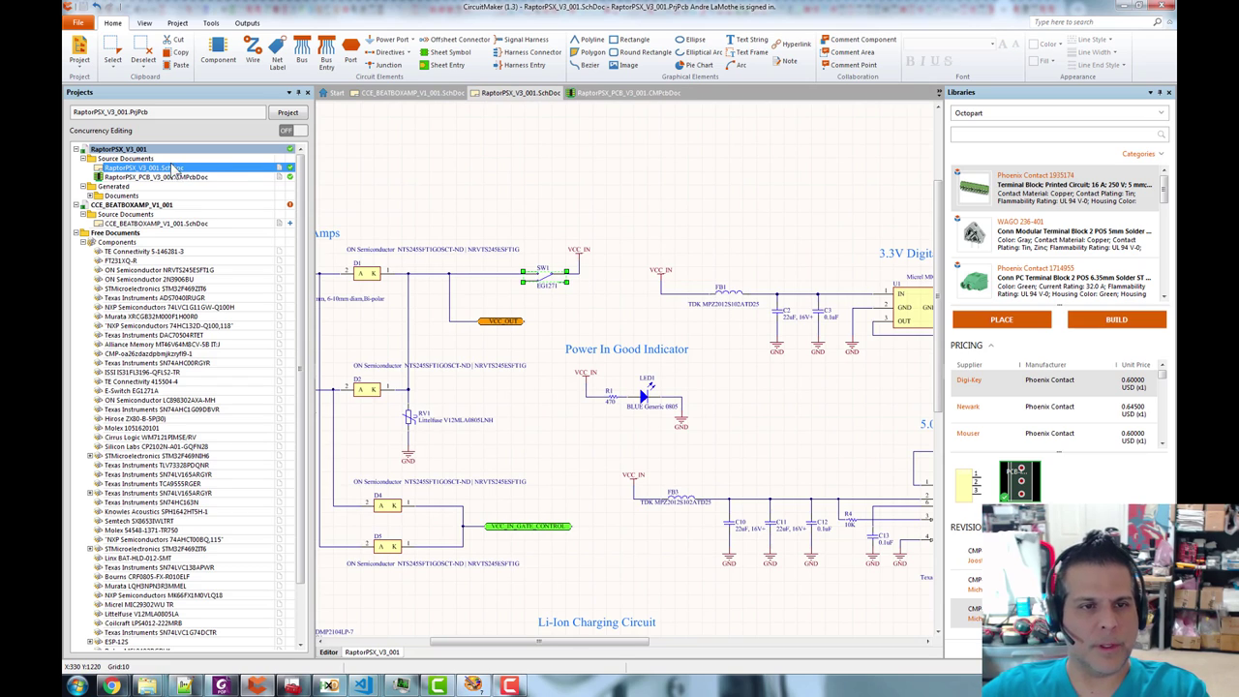
{"action": "double_click", "coordinate": [159, 223]}
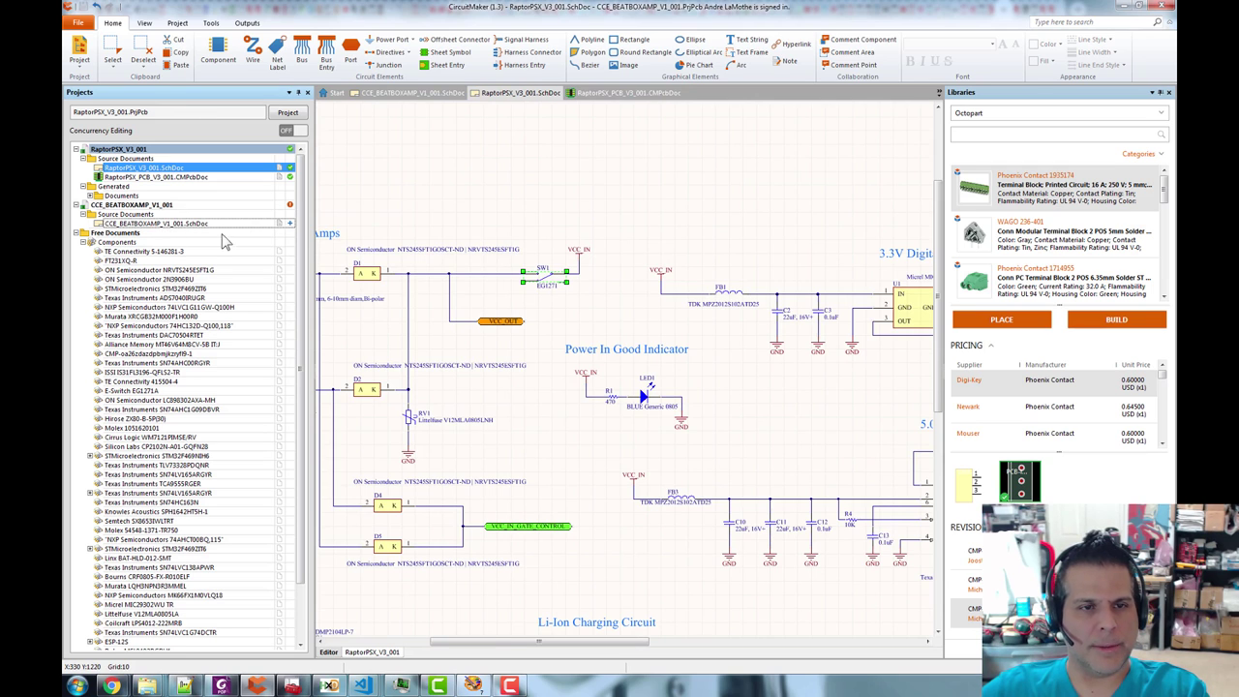
{"action": "key", "text": "ctrl+v"}
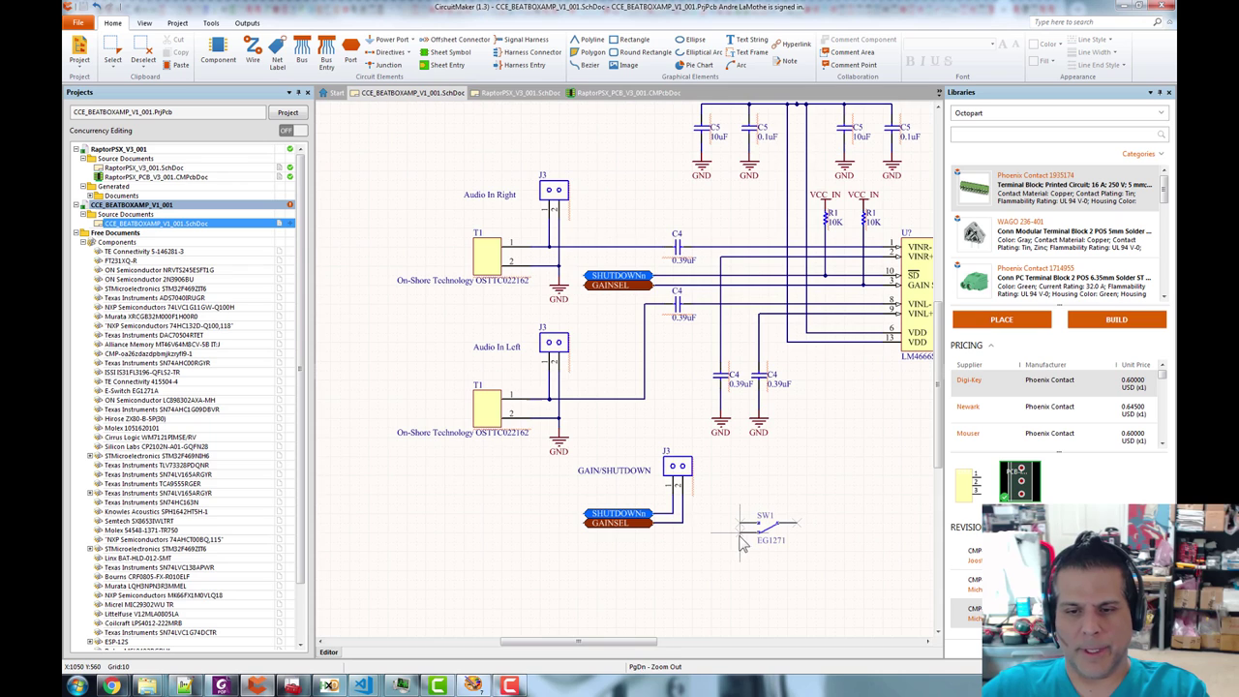
{"action": "left_click", "coordinate": [723, 542]}
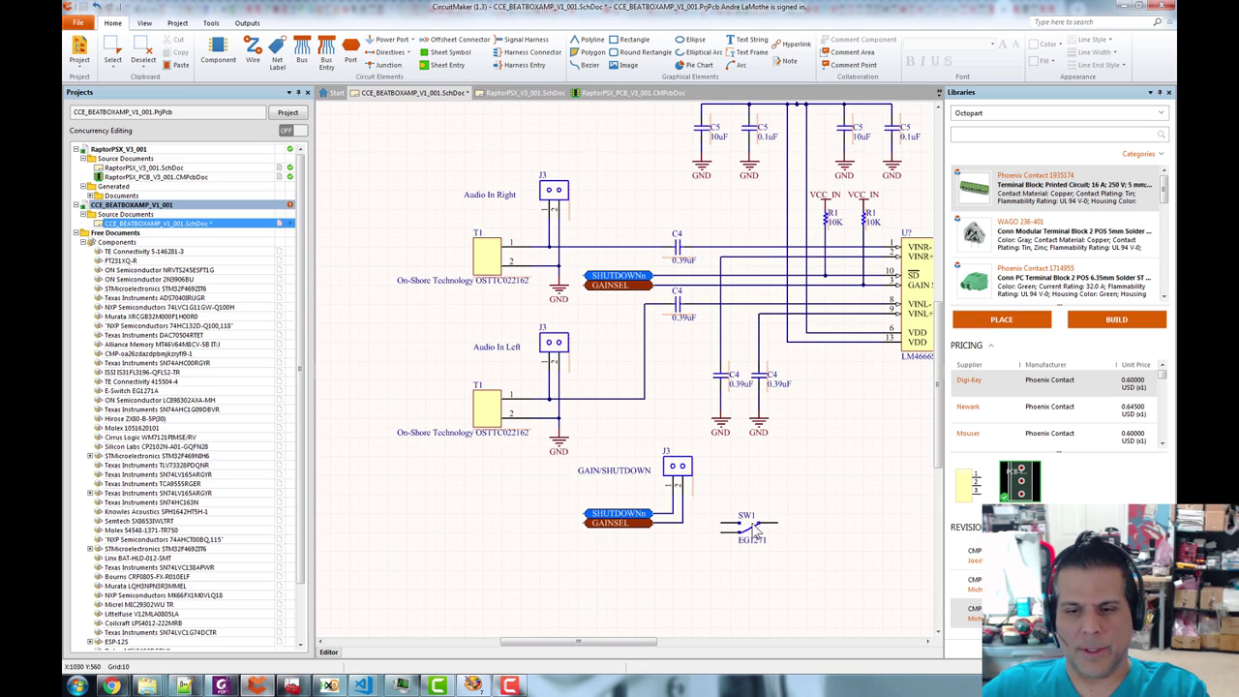
- Duplicate the GND symbol under the 0.39uF capacitor and place the copy below and to the right of switch SW1
{"action": "key", "text": "Page_Up"}
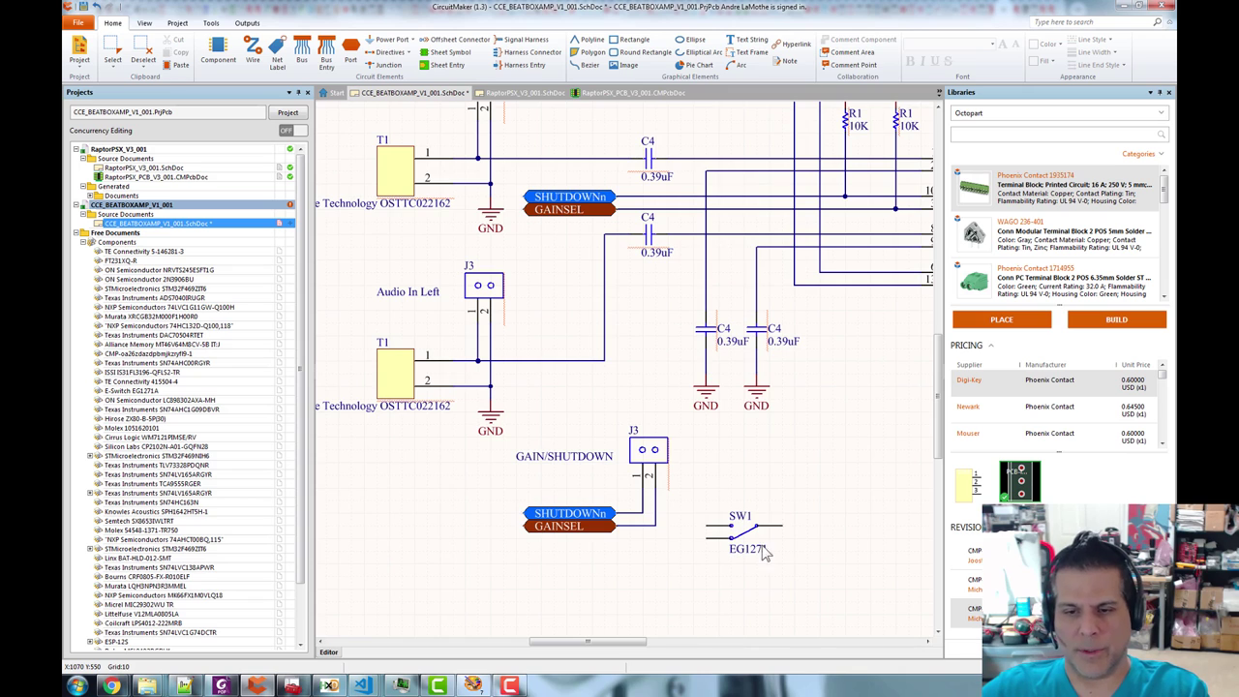
{"action": "left_click", "coordinate": [705, 391]}
{"action": "key", "text": "ctrl+c"}
{"action": "key", "text": "ctrl+v"}
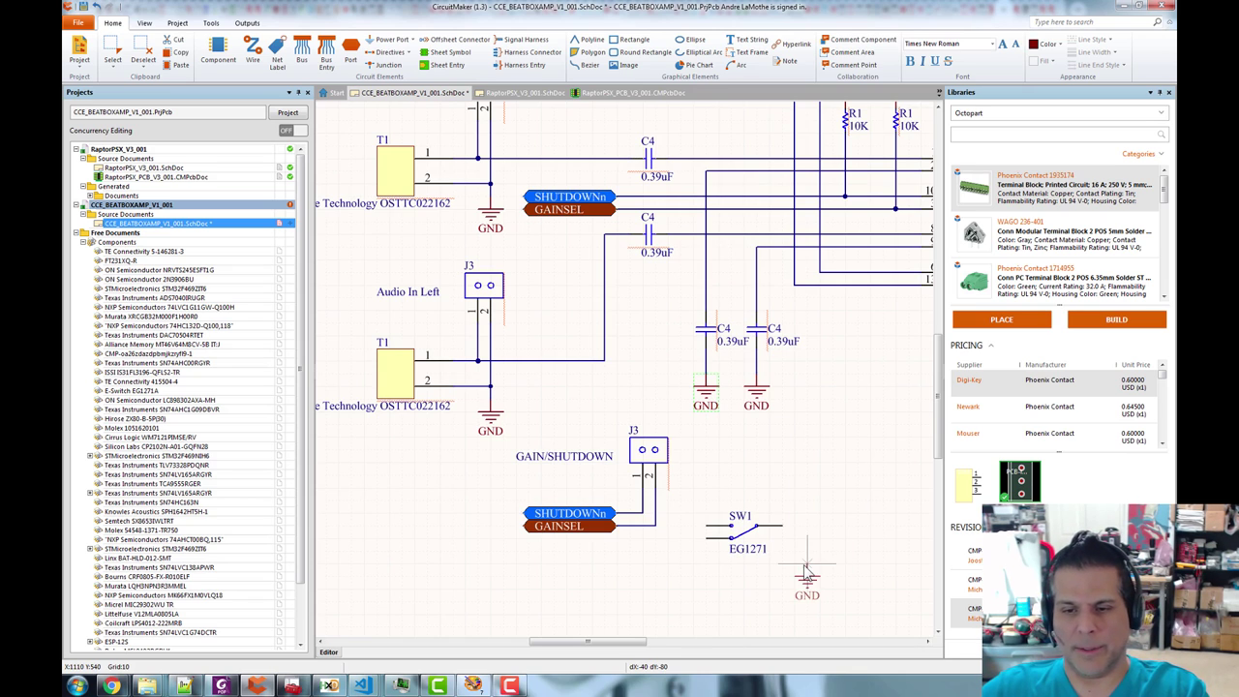
{"action": "left_click", "coordinate": [807, 564]}
- Wire switch SW1's common terminal to the new GND symbol and its upper left terminal to the GAINSEL wire at header pin 2
{"action": "key", "text": "ctrl+w"}
{"action": "left_click", "coordinate": [807, 563]}
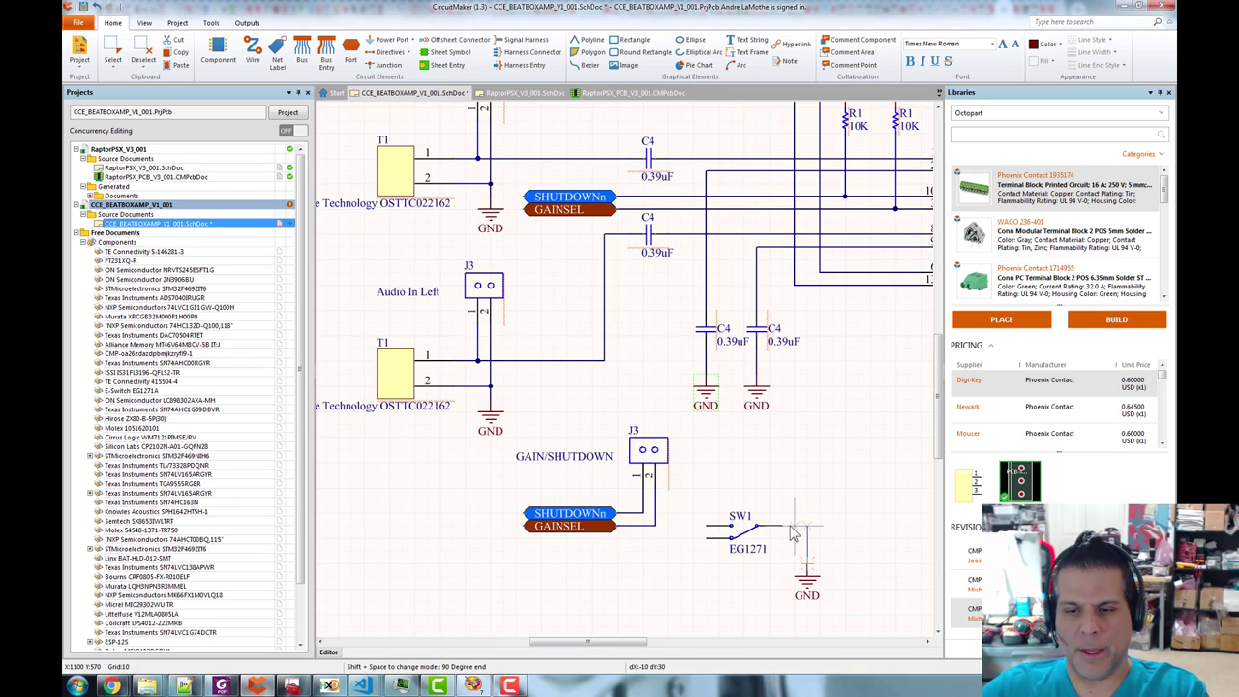
{"action": "left_click", "coordinate": [757, 526]}
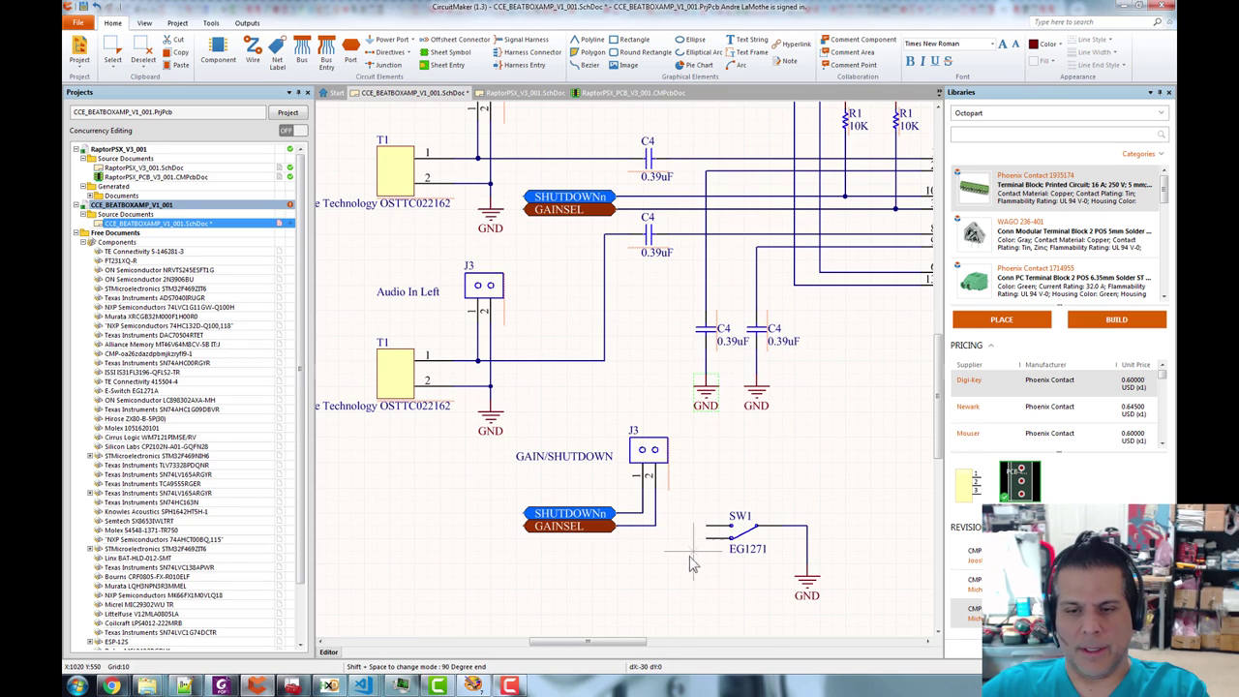
{"action": "left_click", "coordinate": [706, 526]}
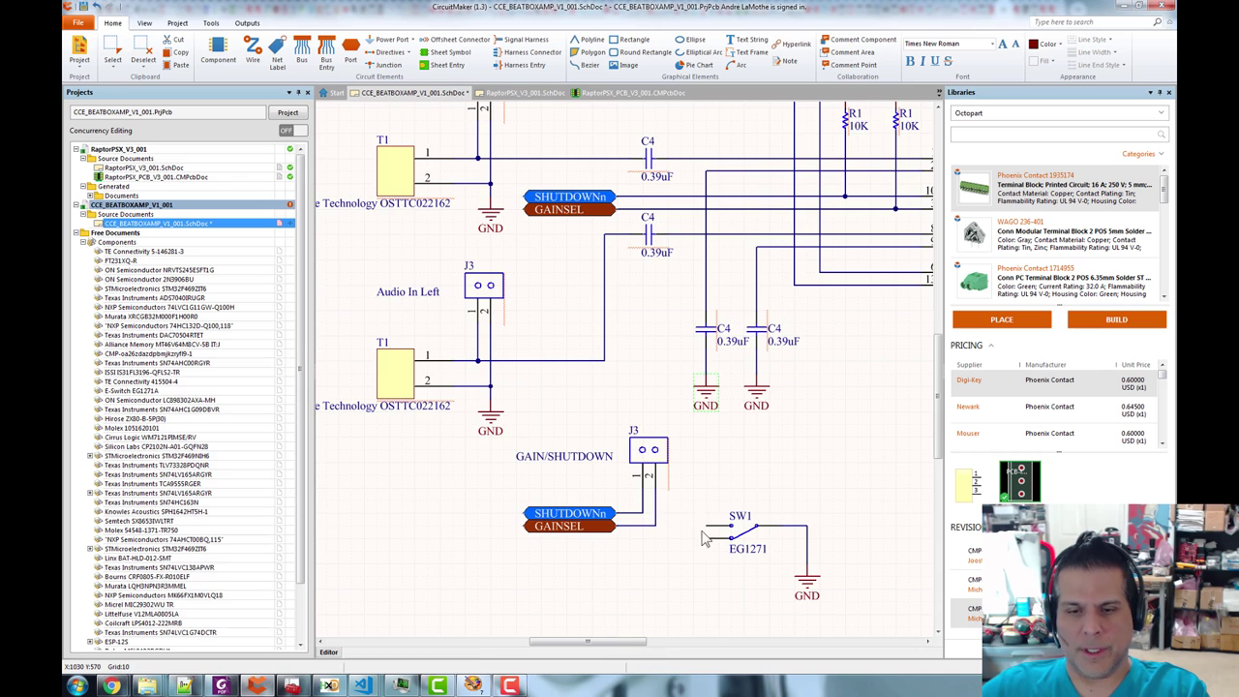
{"action": "left_click", "coordinate": [655, 526]}
{"action": "right_click", "coordinate": [741, 449]}
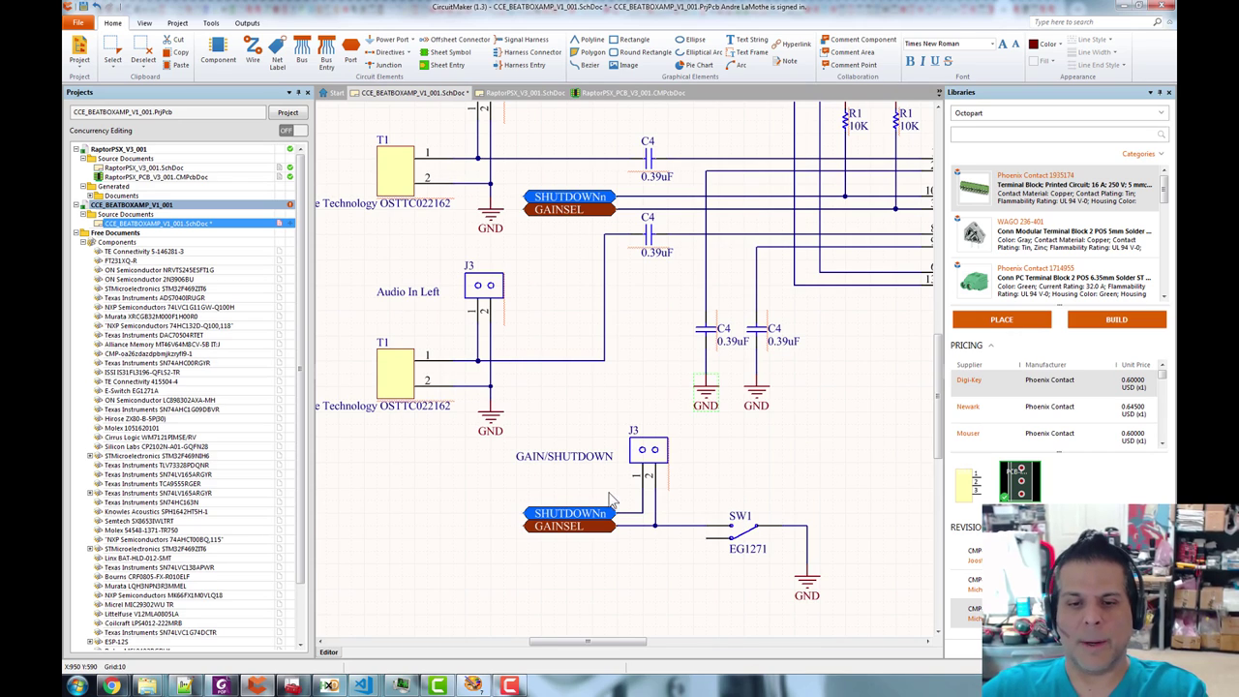
- Review the GAIN/SHUTDOWN circuit within the amplifier schematic and check the comment properties of switch SW1
{"action": "scroll", "coordinate": [786, 458], "scroll_direction": "down", "scroll_amount": 1}
{"action": "left_click_drag", "start_coordinate": [768, 478], "coordinate": [664, 534]}
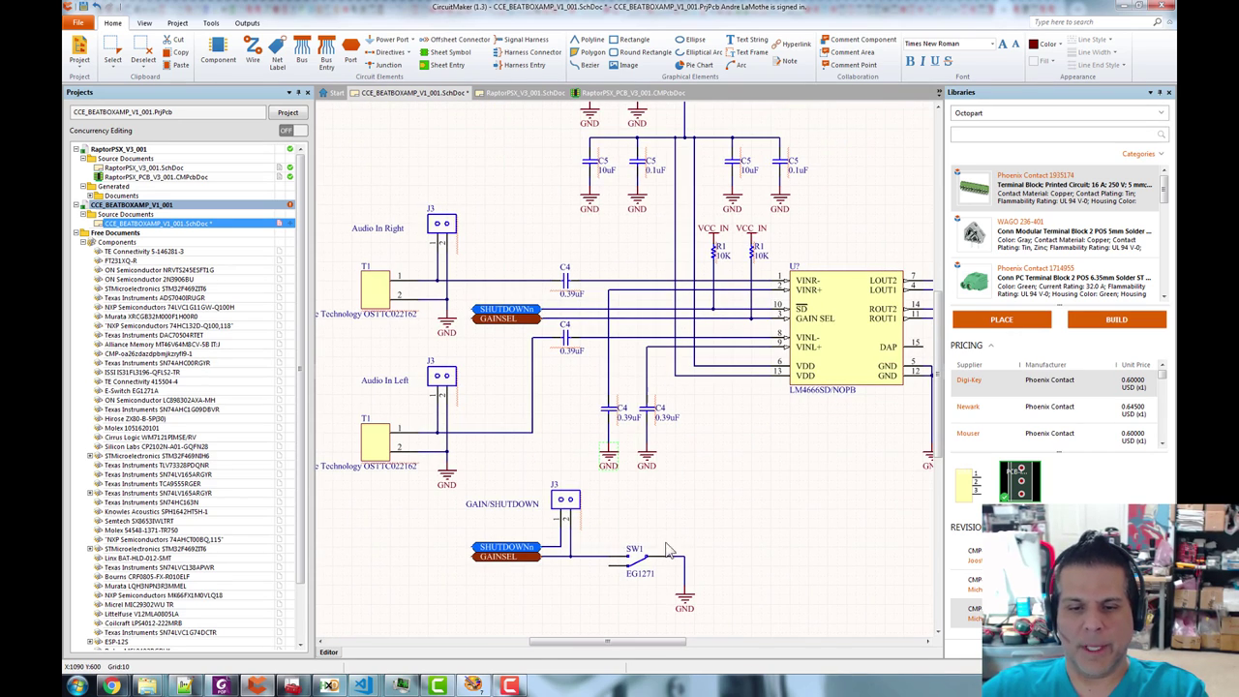
{"action": "scroll", "coordinate": [624, 557], "scroll_direction": "down", "scroll_amount": 2}
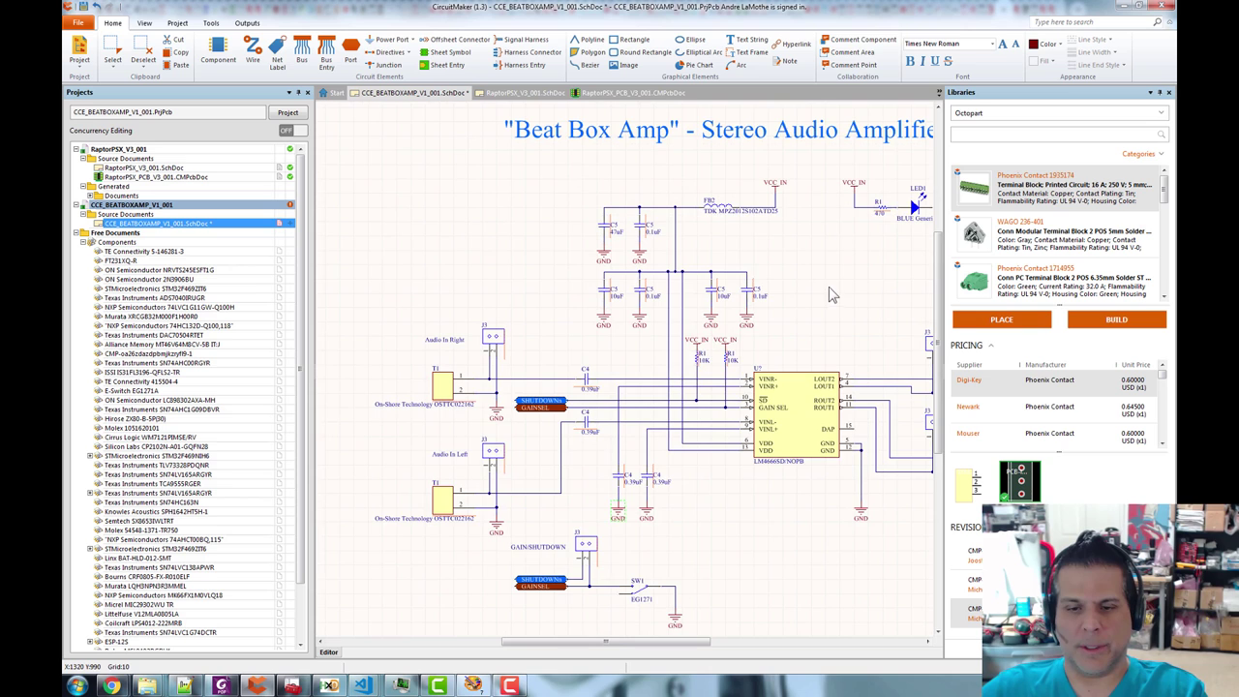
{"action": "scroll", "coordinate": [757, 568], "scroll_direction": "up", "scroll_amount": 3}
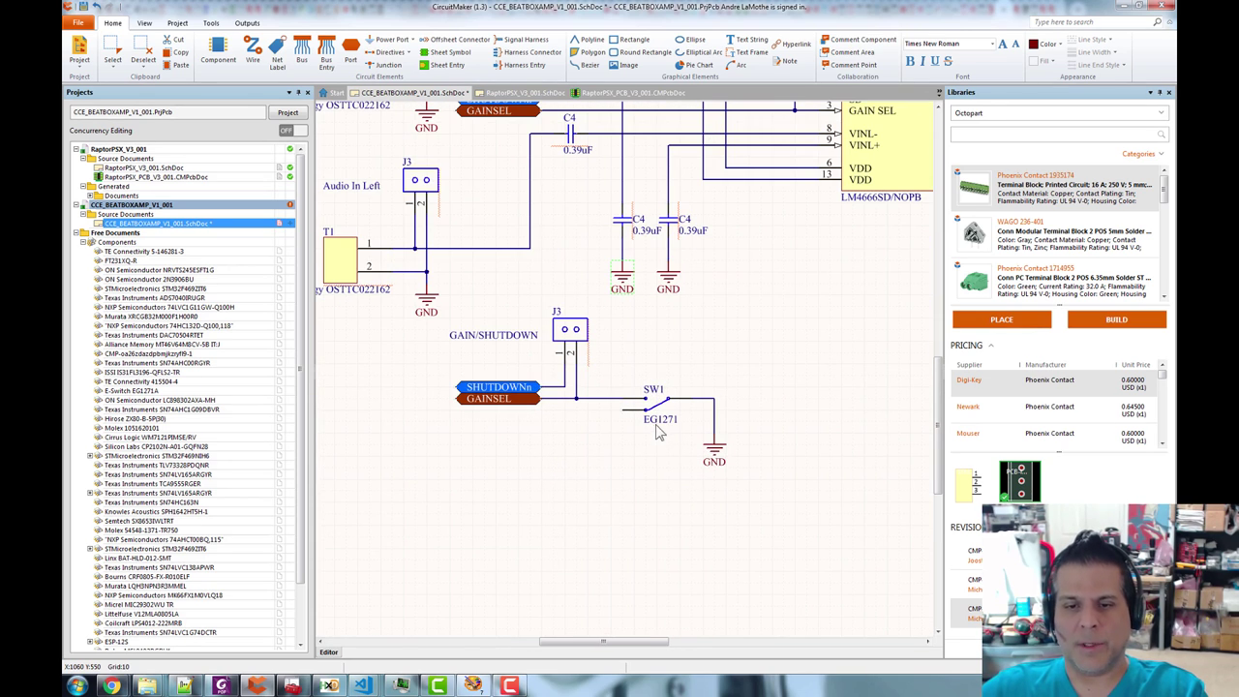
{"action": "double_click", "coordinate": [672, 421]}
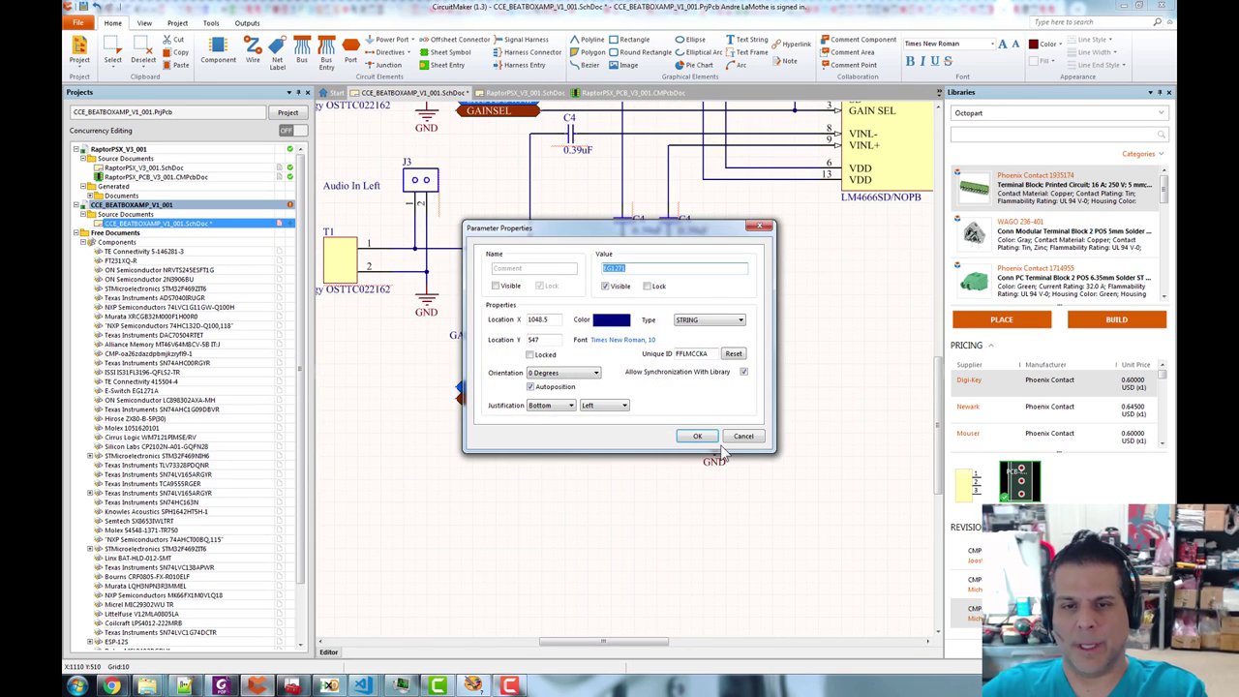
{"action": "left_click", "coordinate": [753, 438]}
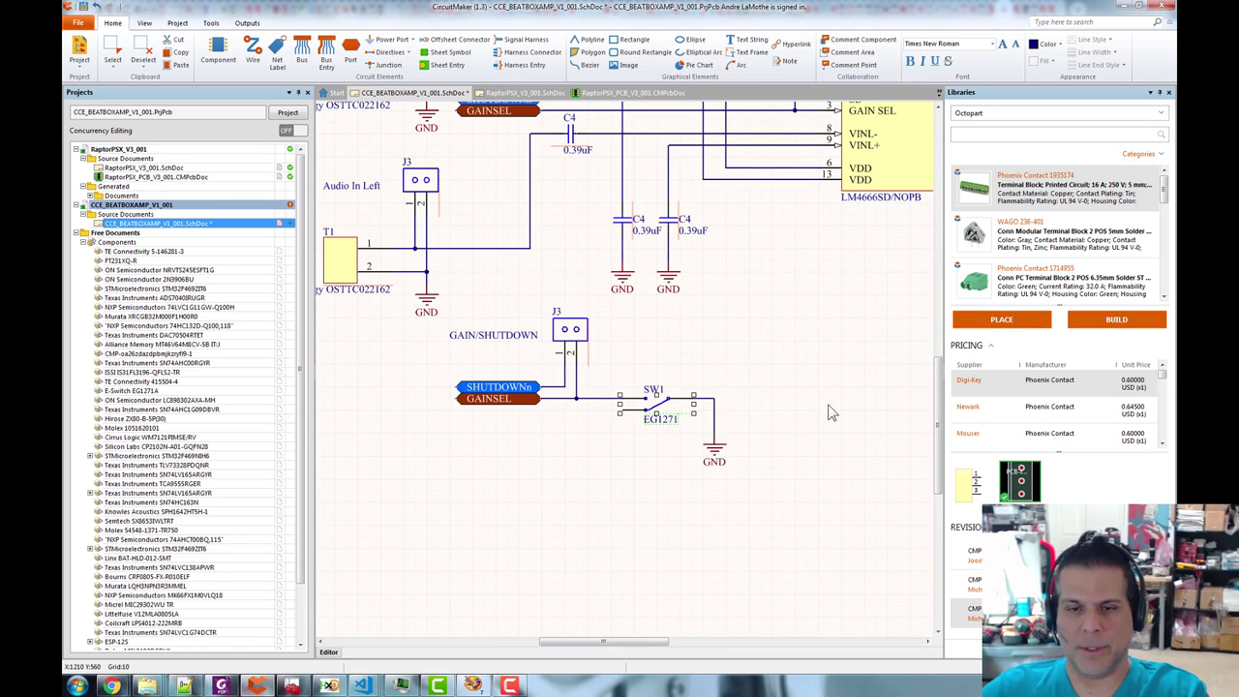
{"action": "scroll", "coordinate": [764, 387], "scroll_direction": "up", "scroll_amount": 2}
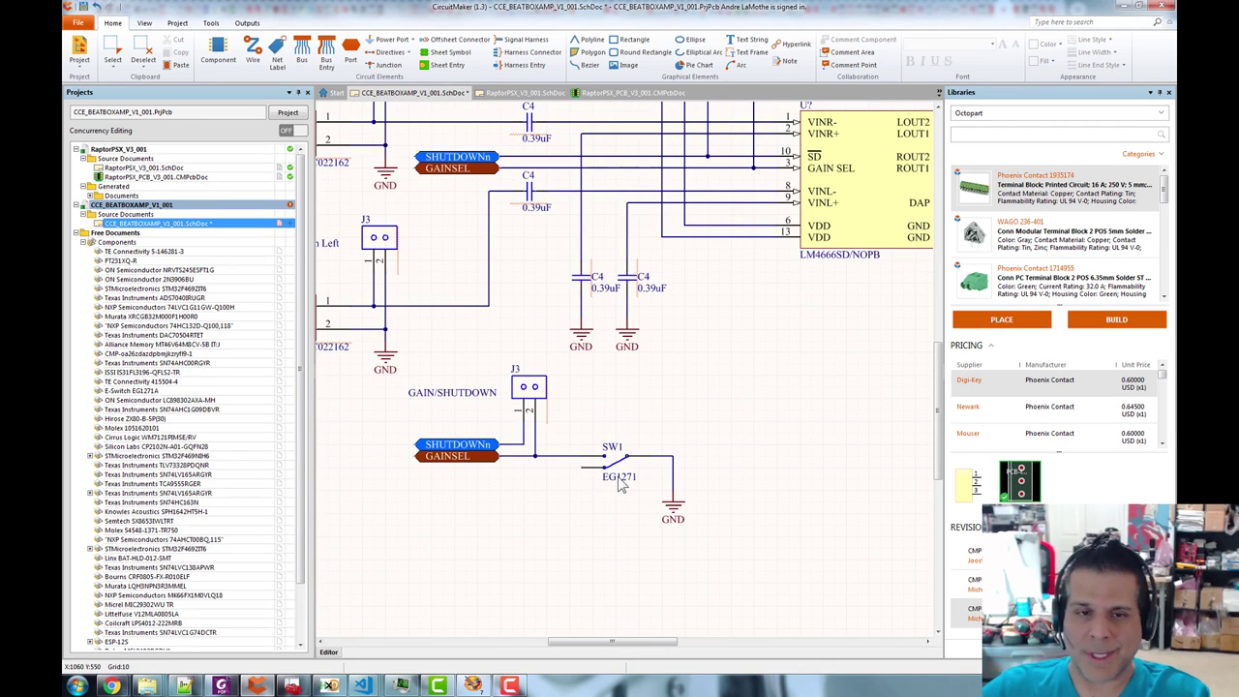
{"action": "left_click_drag", "start_coordinate": [694, 395], "coordinate": [825, 408]}
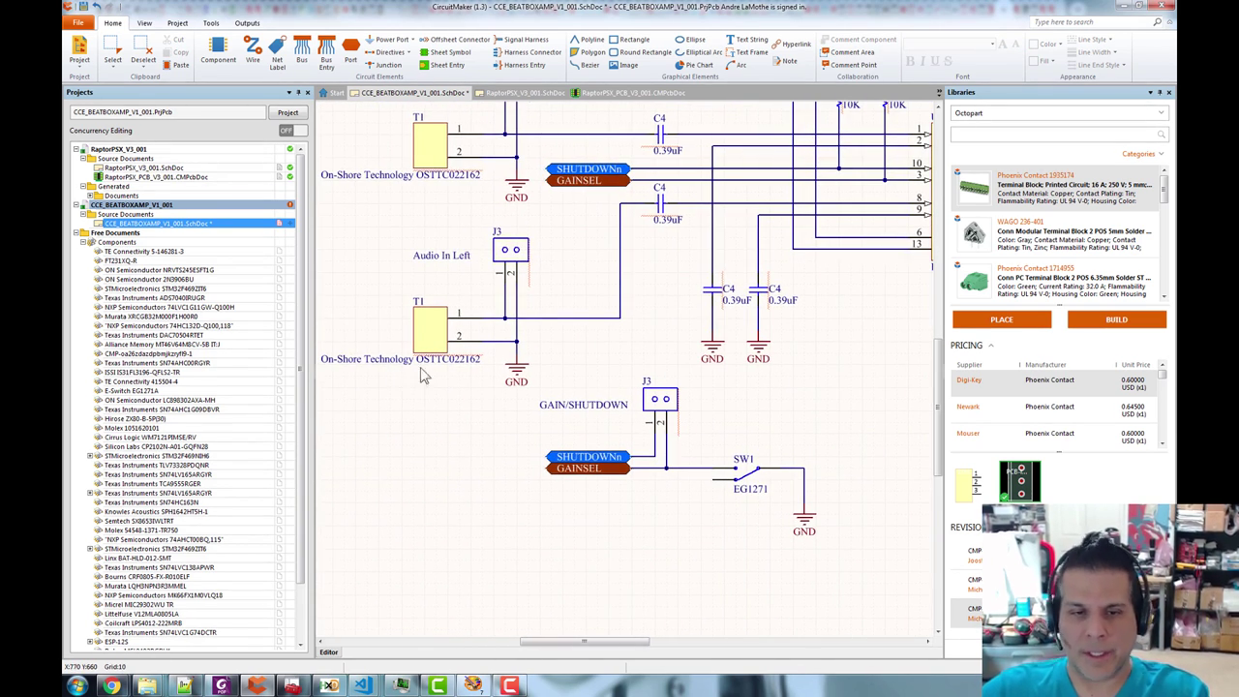
- Duplicate the "Beat Box Amp" - Stereo Audio Amplifier title and place the copy below the GAIN/SHUTDOWN switch circuit
{"action": "scroll", "coordinate": [766, 451], "scroll_direction": "down", "scroll_amount": 3}
{"action": "scroll", "coordinate": [831, 248], "scroll_direction": "up", "scroll_amount": 1}
{"action": "left_click_drag", "start_coordinate": [832, 248], "coordinate": [741, 50]}
{"action": "left_click", "coordinate": [764, 181]}
{"action": "scroll", "coordinate": [633, 417], "scroll_direction": "down", "scroll_amount": 2}
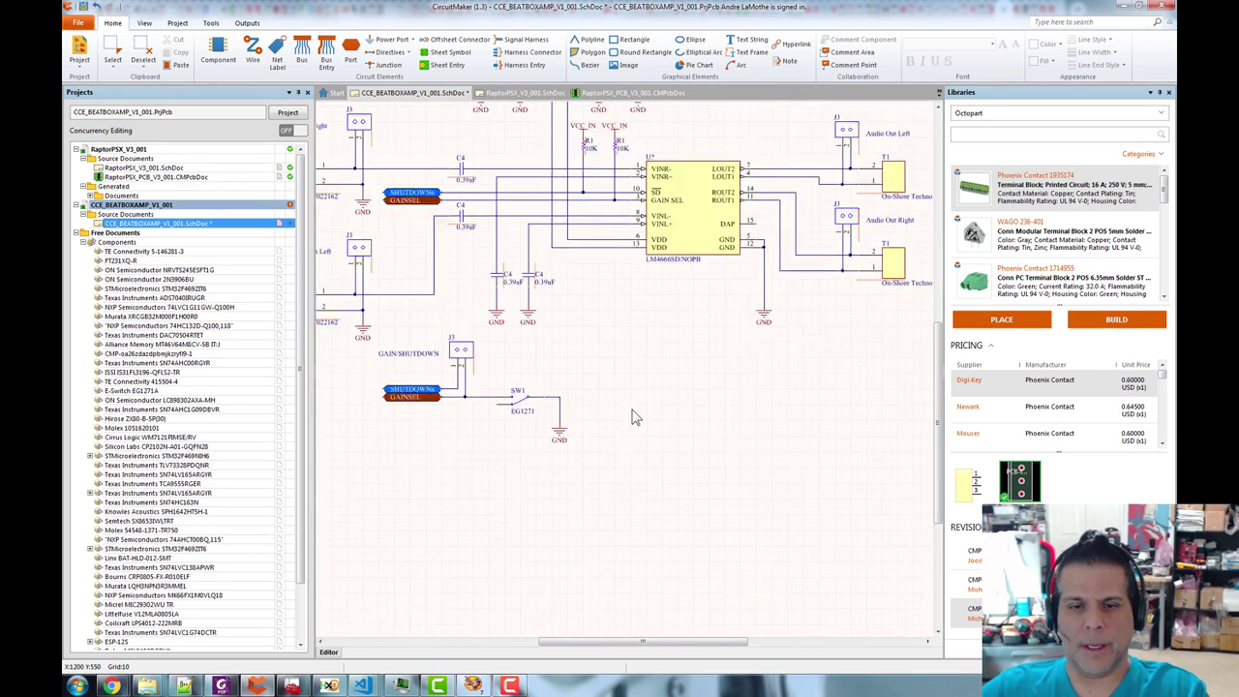
{"action": "left_click", "coordinate": [636, 480]}
{"action": "key", "text": "ctrl+v"}
{"action": "left_click", "coordinate": [644, 480]}
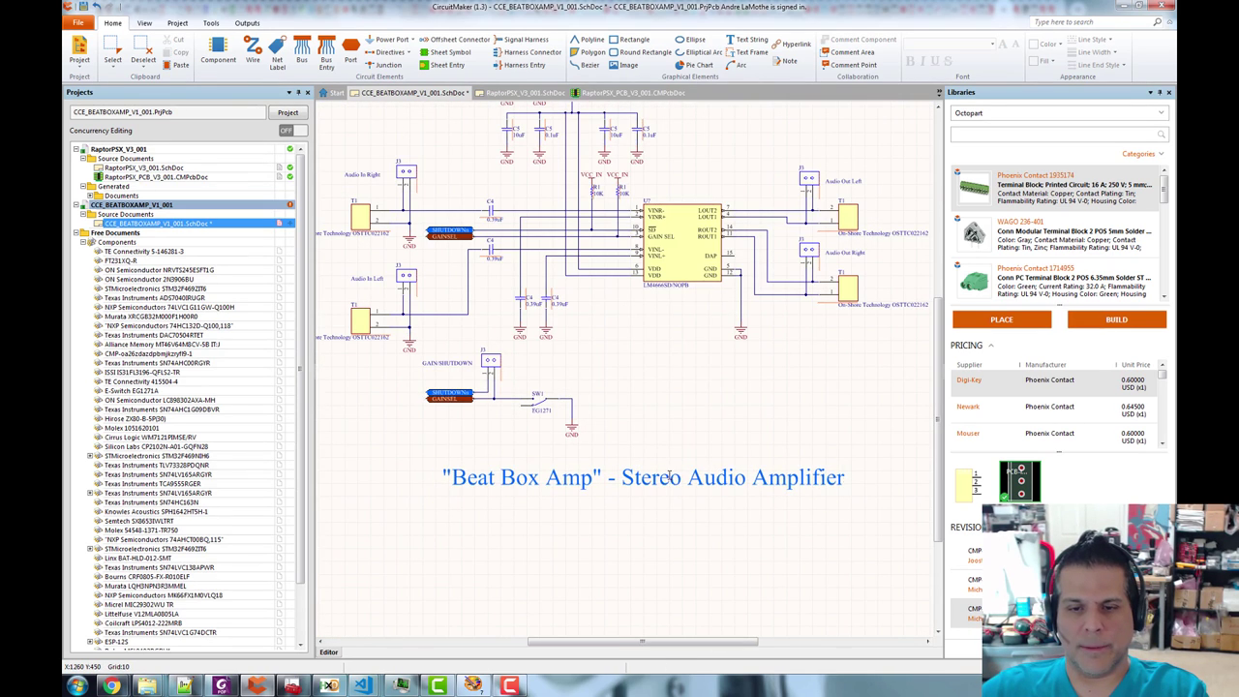
- Set the font size of the copied "Beat Box Amp" title below the switch circuit to 14
{"action": "double_click", "coordinate": [668, 478]}
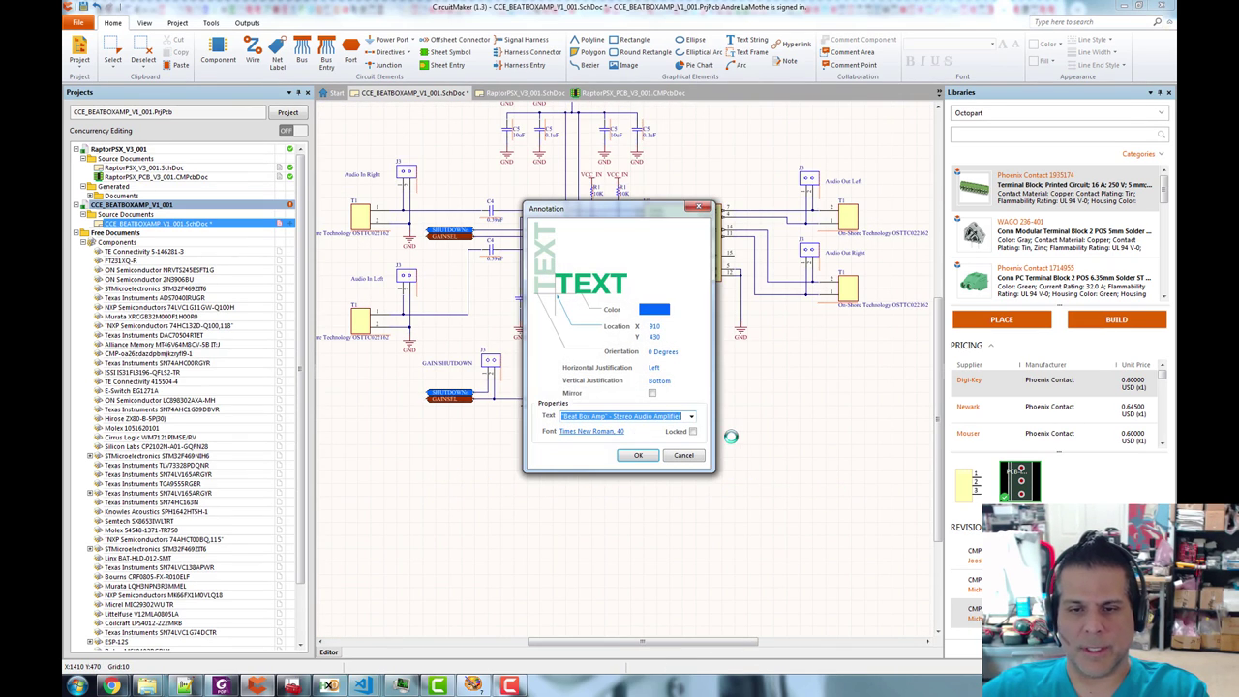
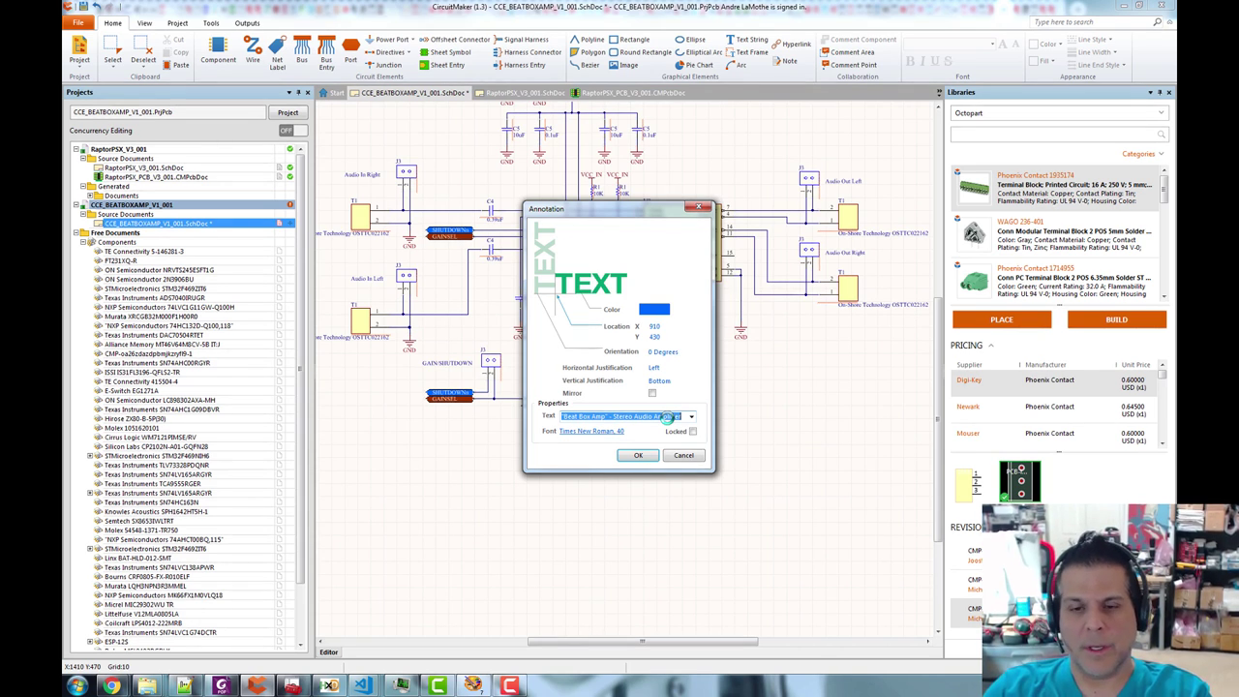
{"action": "left_click", "coordinate": [591, 431]}
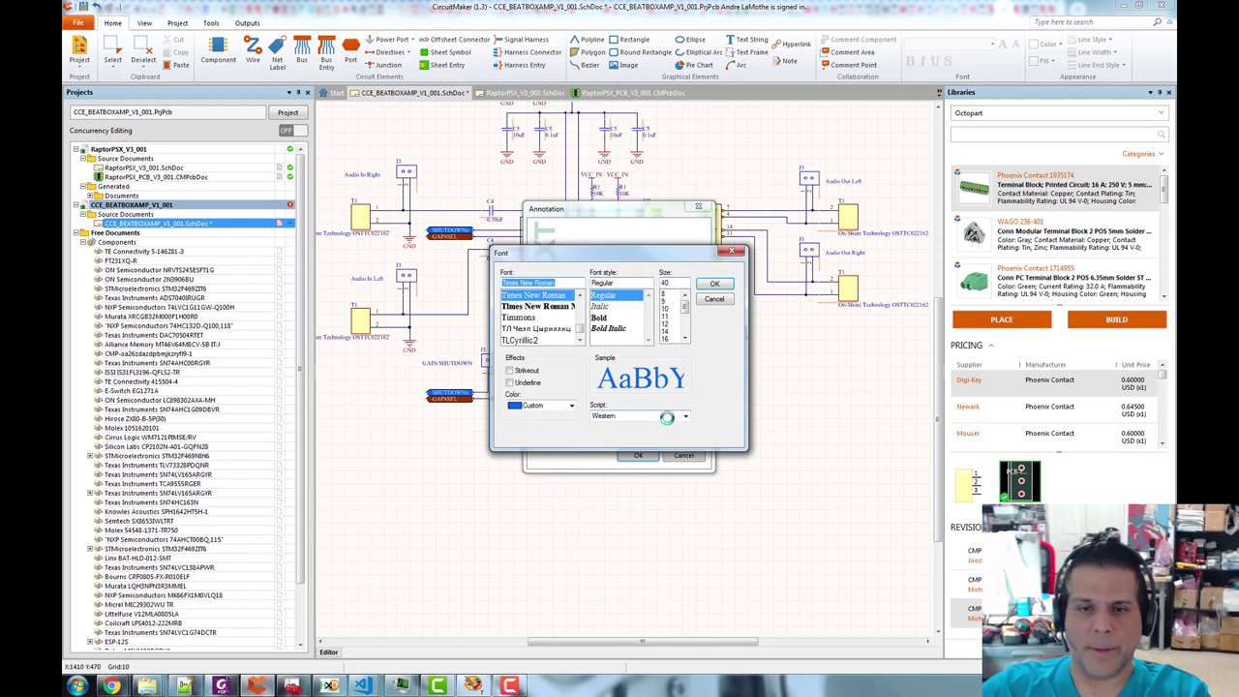
{"action": "double_click", "coordinate": [666, 282]}
{"action": "type", "text": "14"}
{"action": "left_click", "coordinate": [714, 283]}
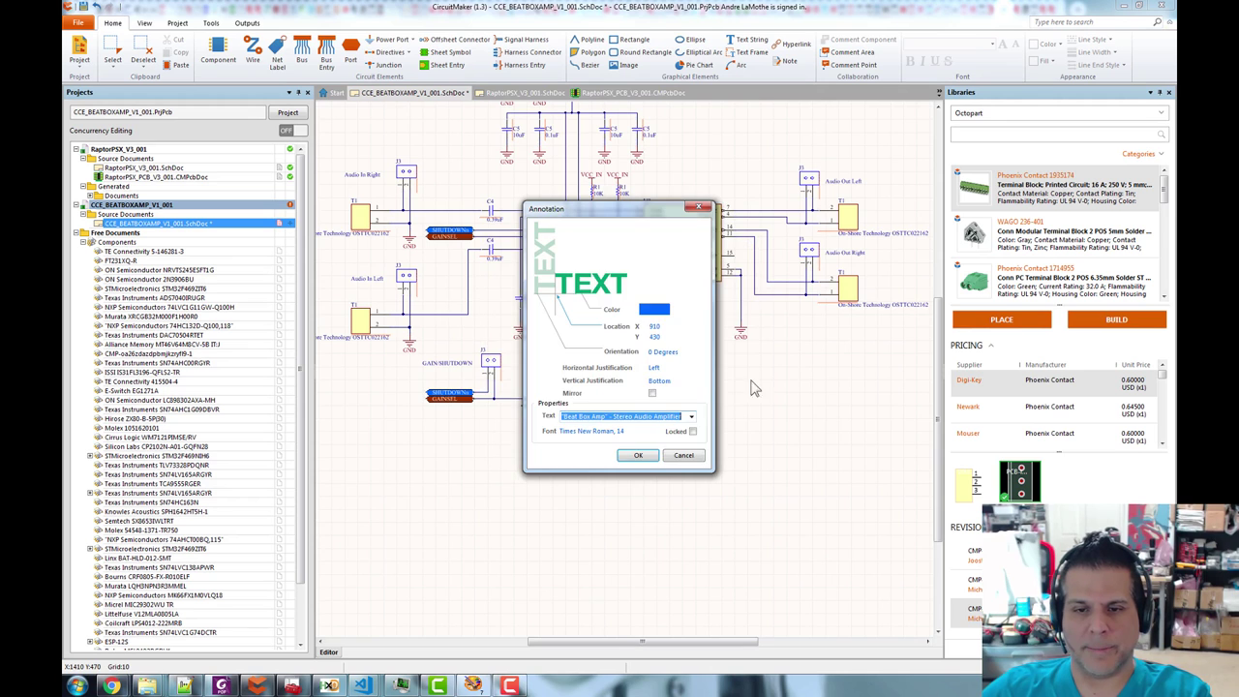
{"action": "left_click", "coordinate": [643, 460]}
- Move the reduced title copy beside the GAIN/SHUTDOWN header and change its text to "Gain Select 6/12dB"
{"action": "scroll", "coordinate": [554, 491], "scroll_direction": "up", "scroll_amount": 1}
{"action": "left_click_drag", "start_coordinate": [549, 486], "coordinate": [570, 446]}
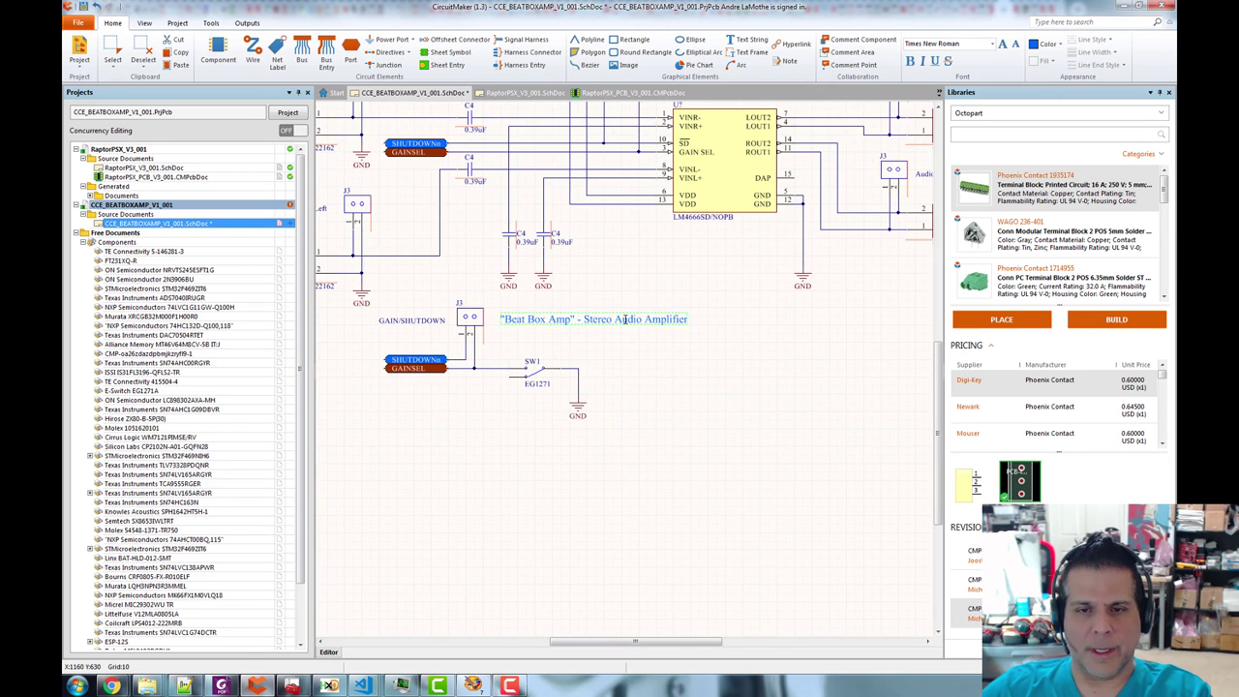
{"action": "key", "text": "Tab"}
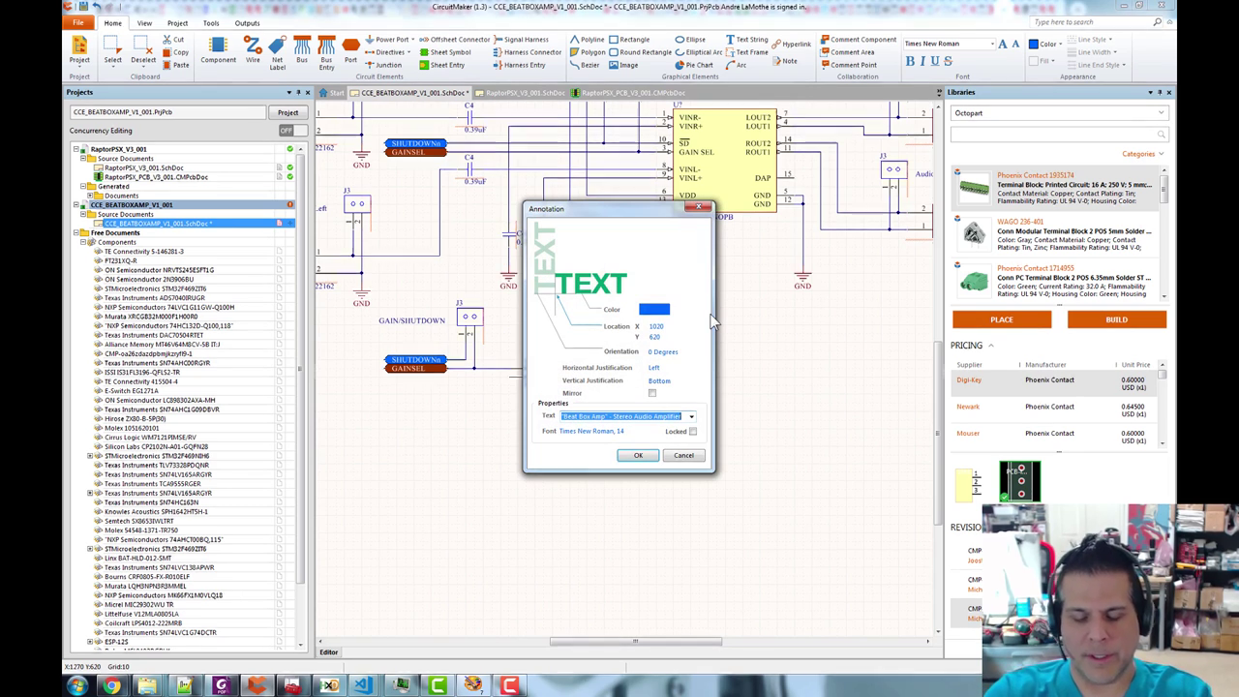
{"action": "type", "text": "Gain Select 6/12dB"}
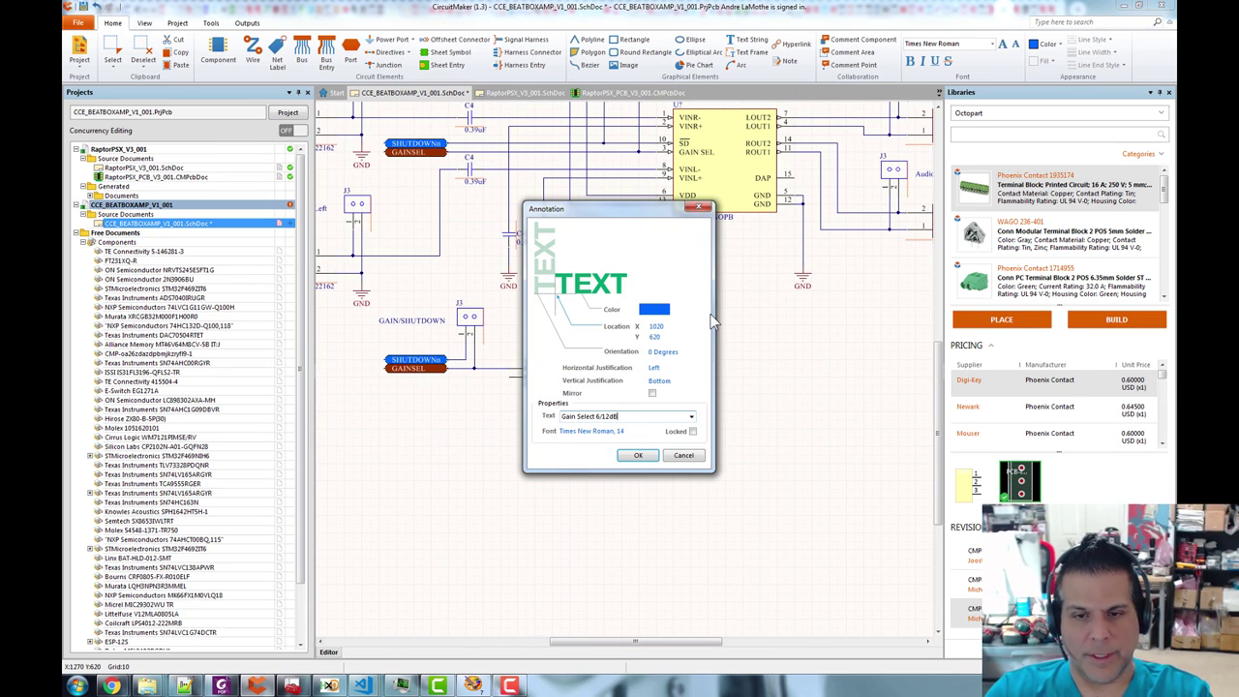
{"action": "key", "text": "Return"}
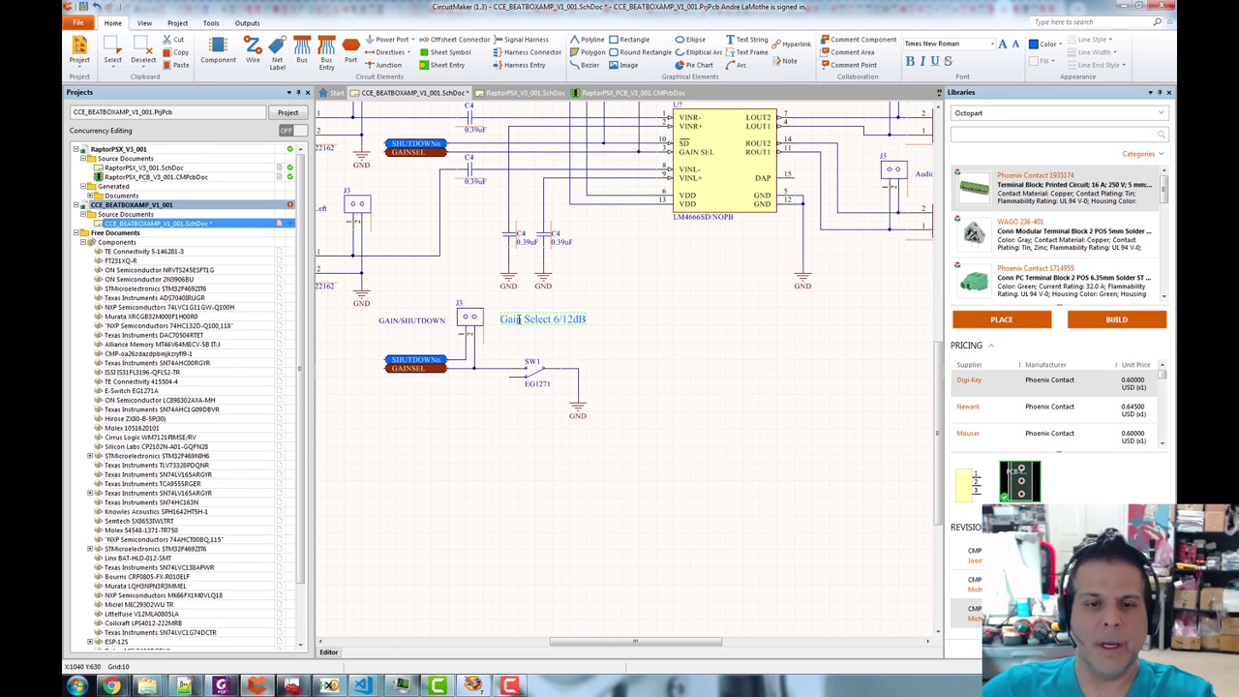
{"action": "left_click", "coordinate": [617, 303]}
- Move the entire GAIN/SHUTDOWN circuit with its gain label down and slightly left, farther from the amplifier circuit
{"action": "left_click_drag", "start_coordinate": [385, 288], "coordinate": [640, 442]}
{"action": "left_click_drag", "start_coordinate": [468, 310], "coordinate": [453, 391]}
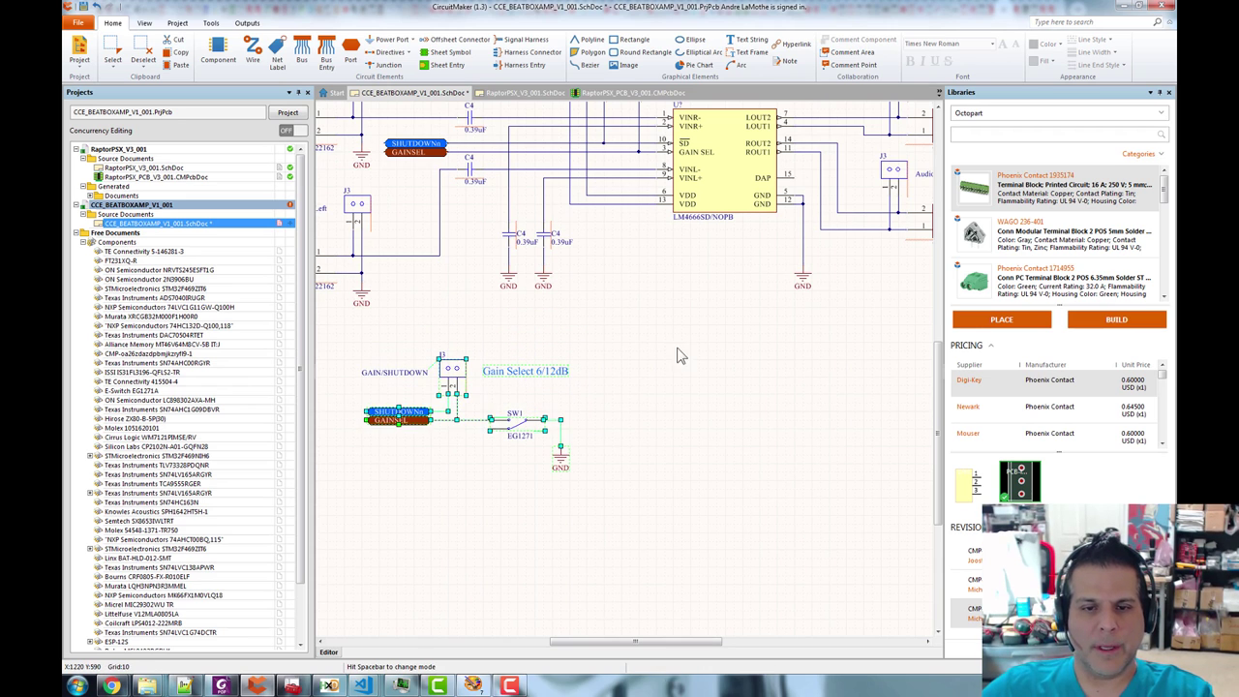
{"action": "scroll", "coordinate": [697, 338], "scroll_direction": "down", "scroll_amount": 4}
{"action": "mouse_move", "coordinate": [695, 452]}
{"action": "left_mouse_down"}
{"action": "mouse_move", "coordinate": [658, 462]}
{"action": "mouse_move", "coordinate": [713, 460]}
{"action": "mouse_move", "coordinate": [682, 458]}
{"action": "left_mouse_up"}
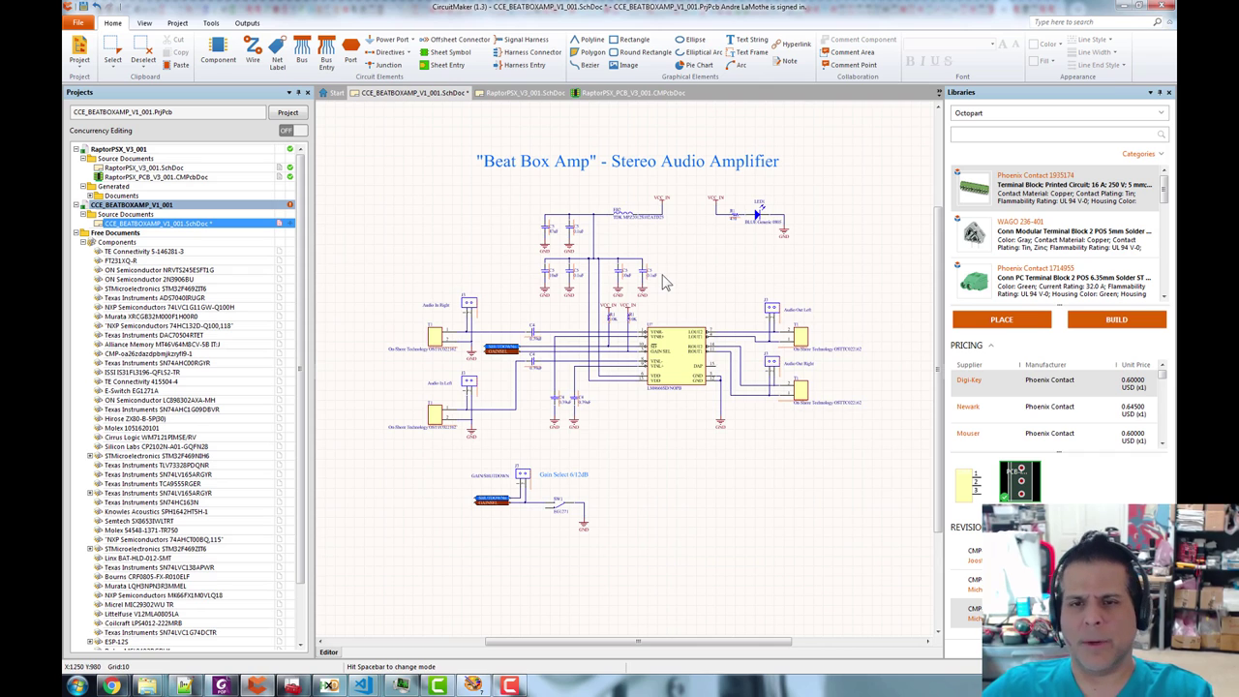
- Duplicate the Audio Out Left terminal block, rotate the copy 180 degrees, and place it left of the supply filter capacitors
{"action": "left_click", "coordinate": [804, 345]}
{"action": "key", "text": "ctrl+c"}
{"action": "key", "text": "ctrl+v"}
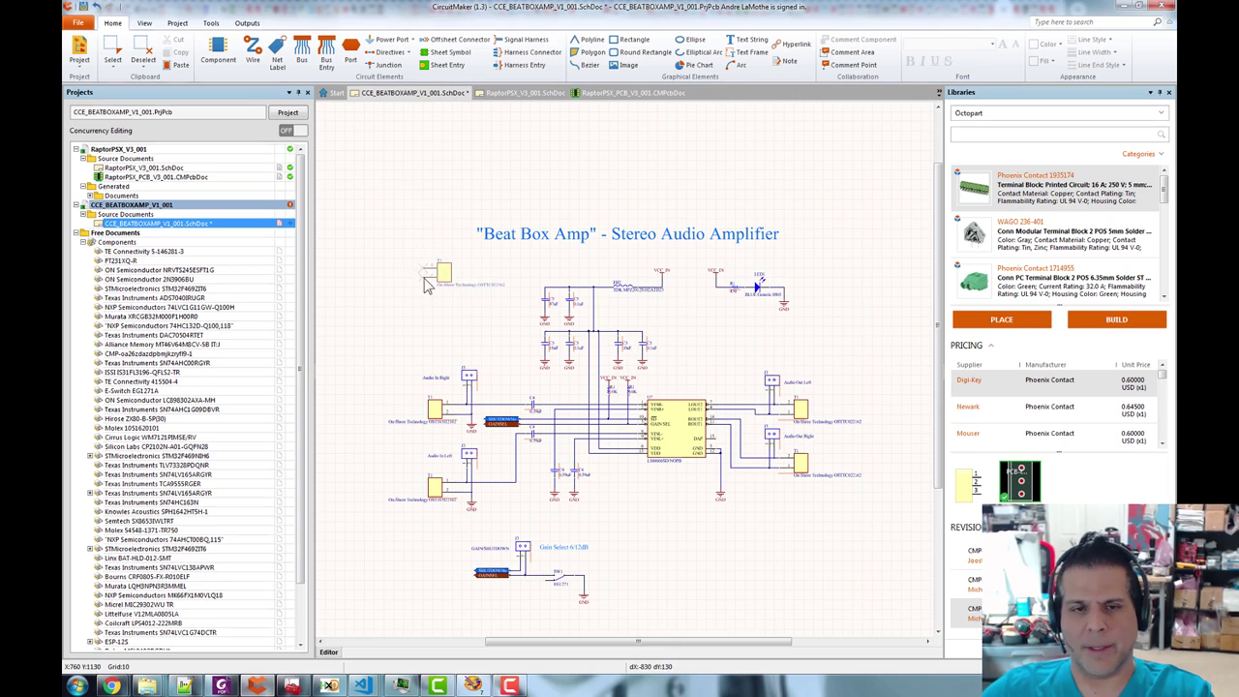
{"action": "key", "text": "space"}
{"action": "key", "text": "space"}
{"action": "left_click", "coordinate": [459, 300]}
{"action": "key", "text": "Escape"}
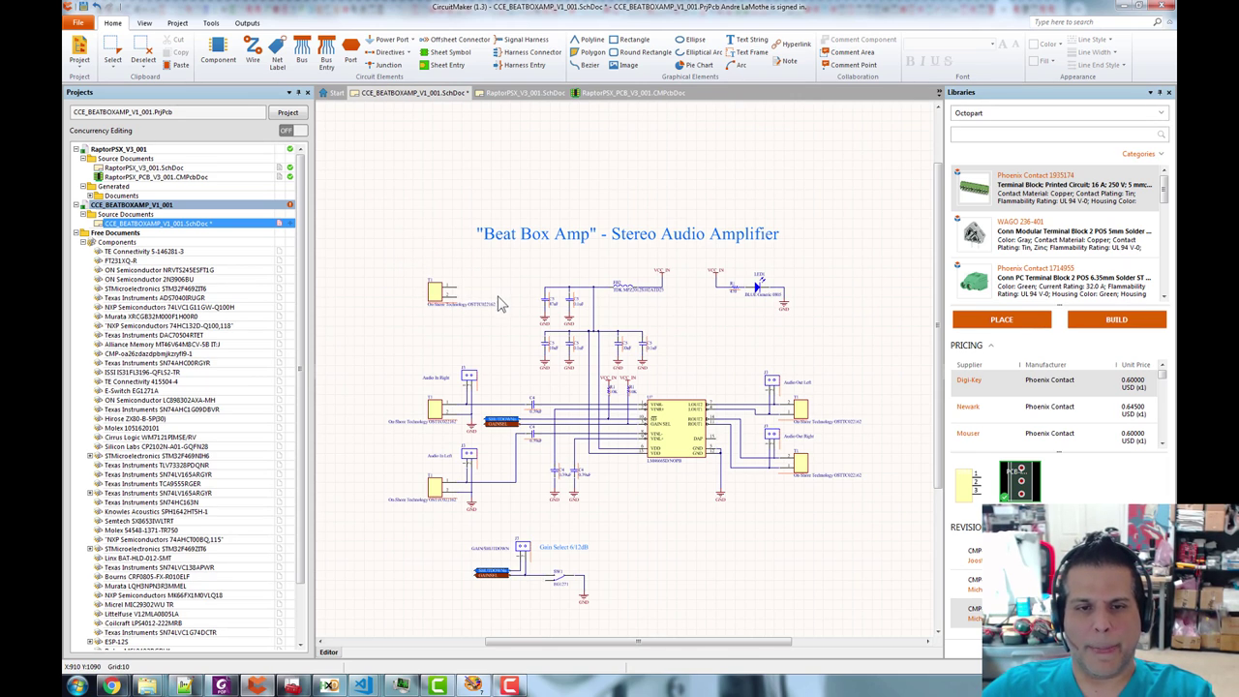
- Duplicate the LED's GND symbol below the new power terminal block and wire terminal pin 2 to it
{"action": "scroll", "coordinate": [500, 302], "scroll_direction": "up", "scroll_amount": 1}
{"action": "left_click", "coordinate": [878, 311]}
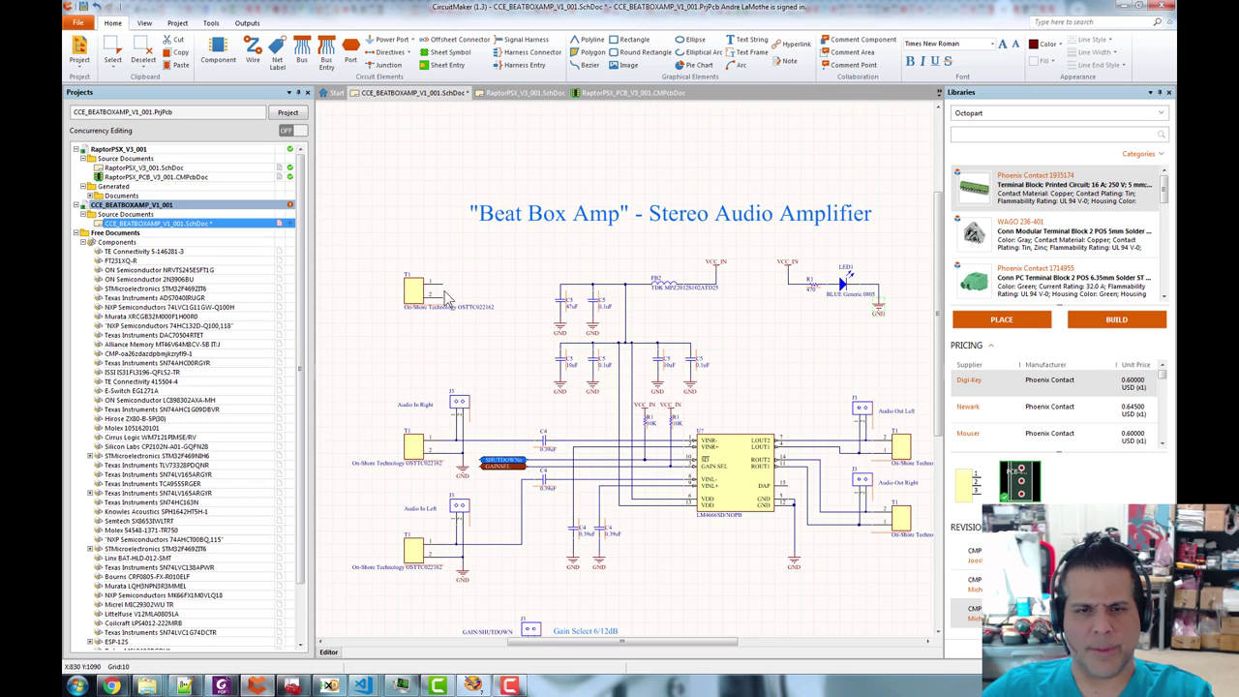
{"action": "key", "text": "ctrl+v"}
{"action": "left_click", "coordinate": [456, 317]}
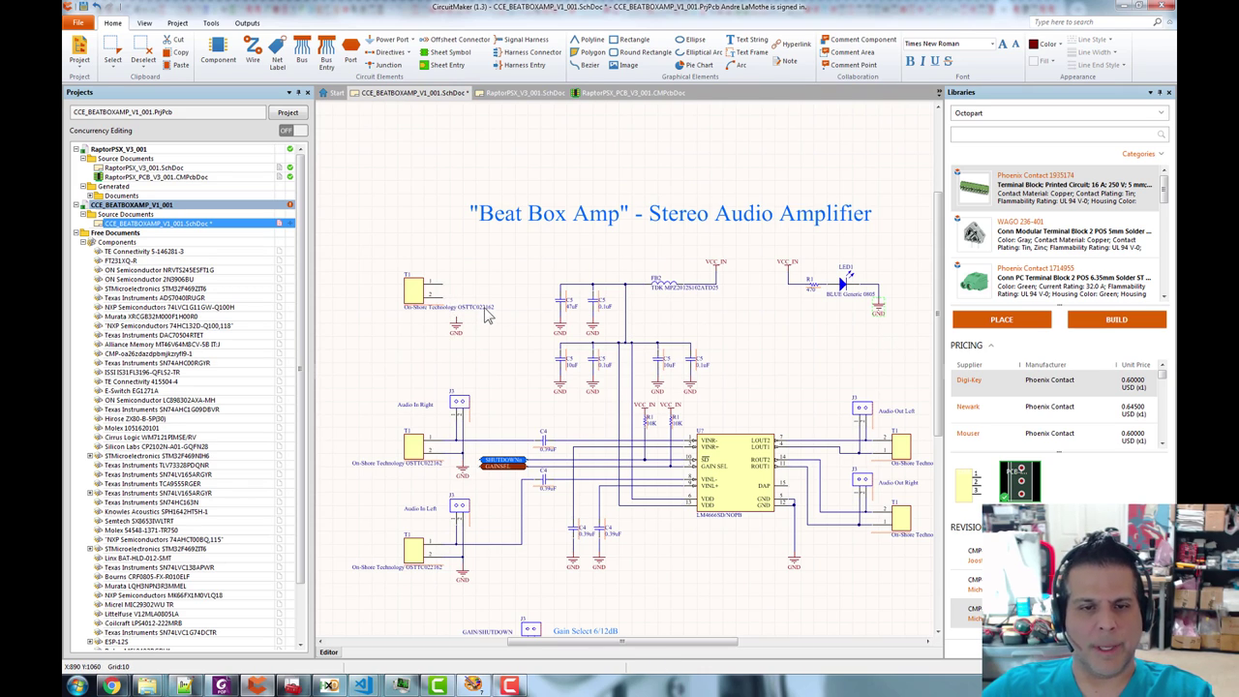
{"action": "scroll", "coordinate": [478, 329], "scroll_direction": "up", "scroll_amount": 1}
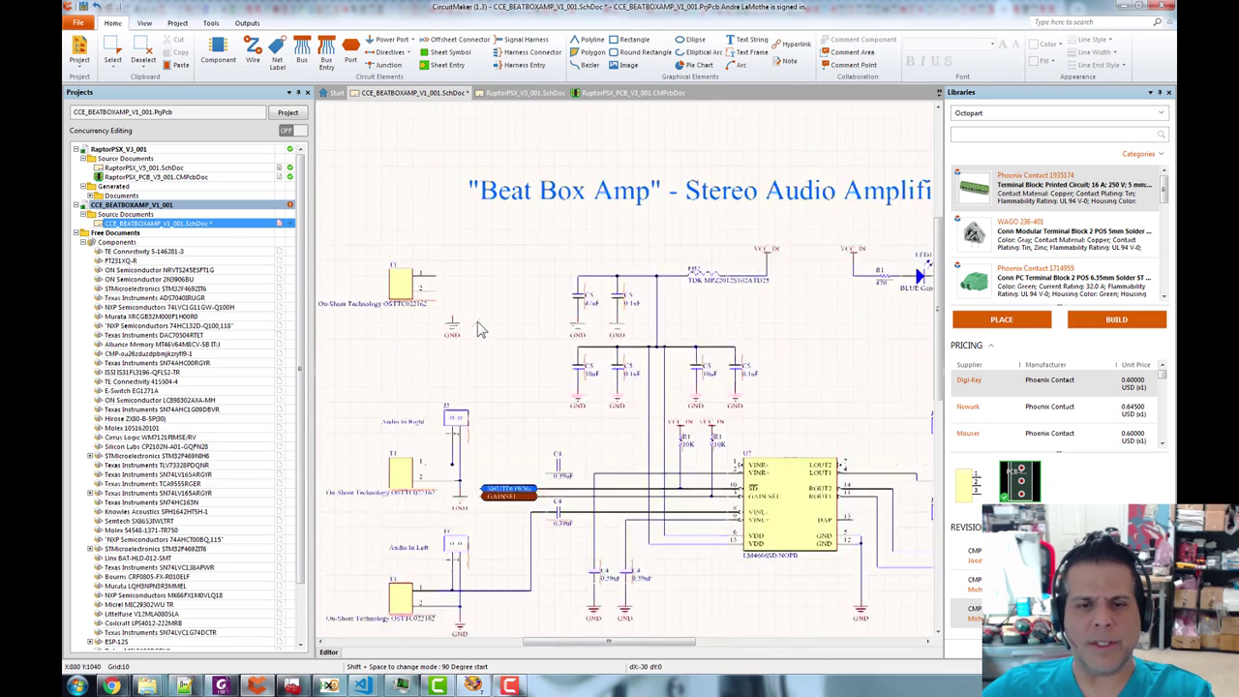
{"action": "scroll", "coordinate": [477, 329], "scroll_direction": "up", "scroll_amount": 2}
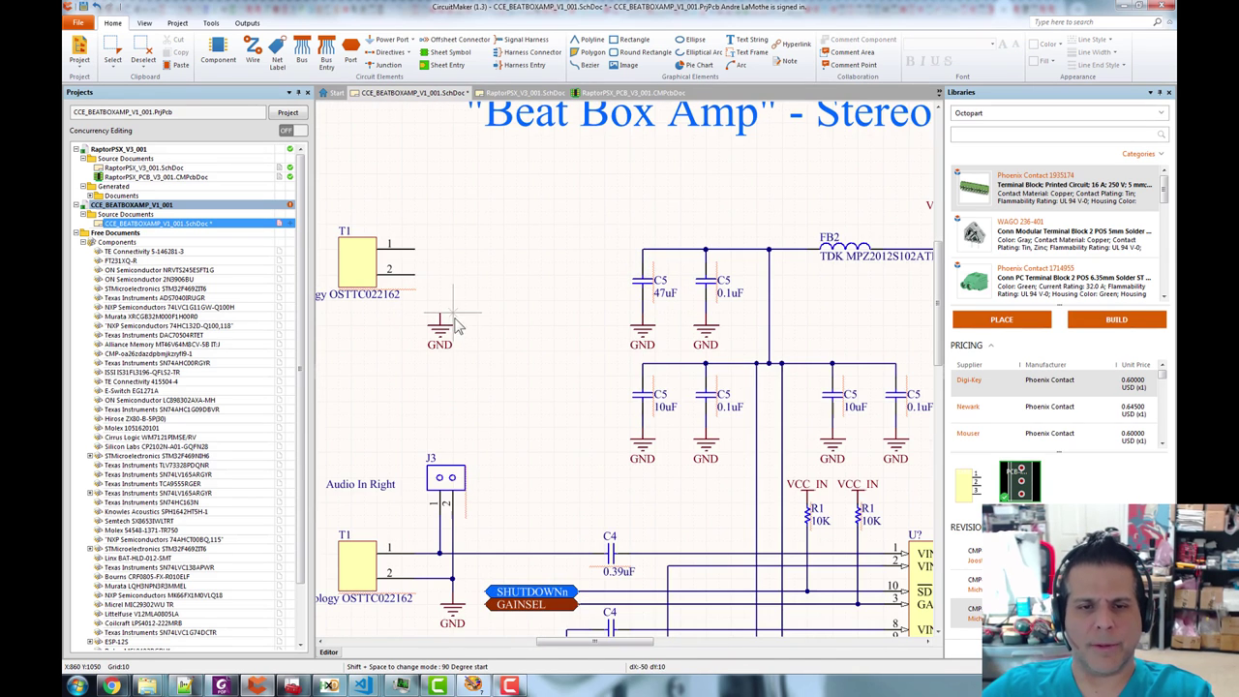
{"action": "left_click", "coordinate": [417, 275]}
{"action": "right_click", "coordinate": [571, 250]}
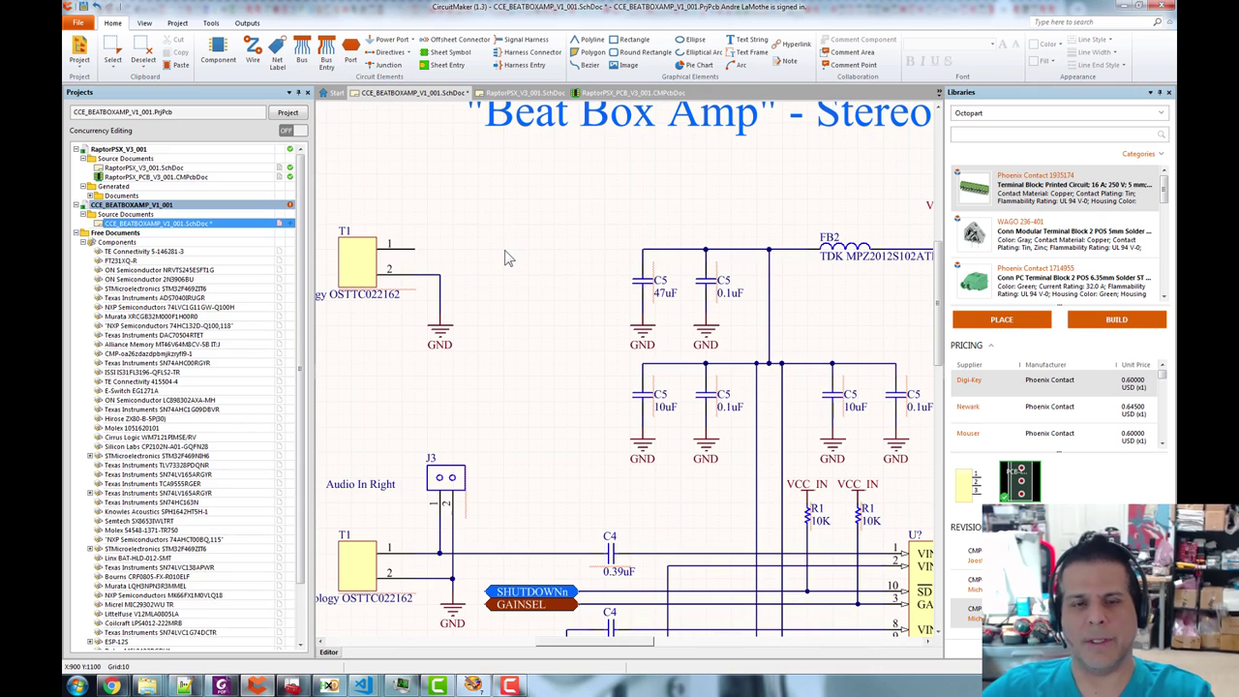
- Duplicate the VCC_IN symbol from the ferrite bead above the new power terminal block and wire it to terminal pin 1
{"action": "scroll", "coordinate": [505, 258], "scroll_direction": "down", "scroll_amount": 3}
{"action": "left_click", "coordinate": [777, 329]}
{"action": "key", "text": "ctrl+c"}
{"action": "key", "text": "ctrl+v"}
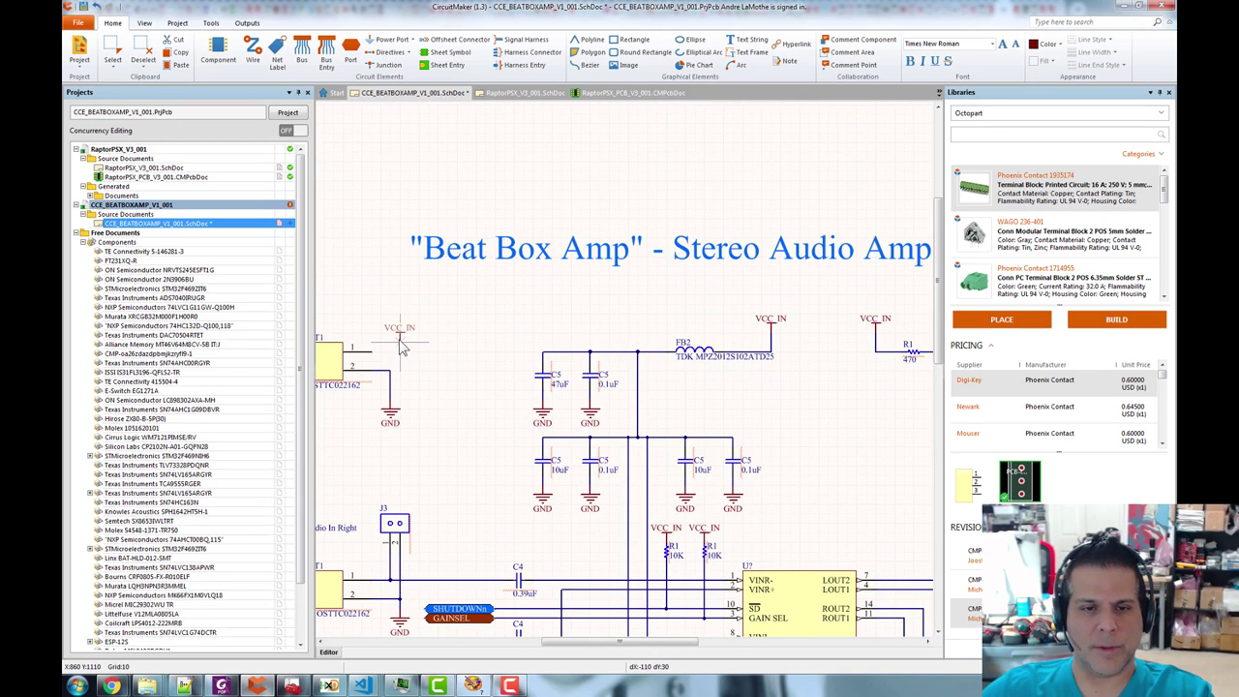
{"action": "left_click", "coordinate": [390, 322]}
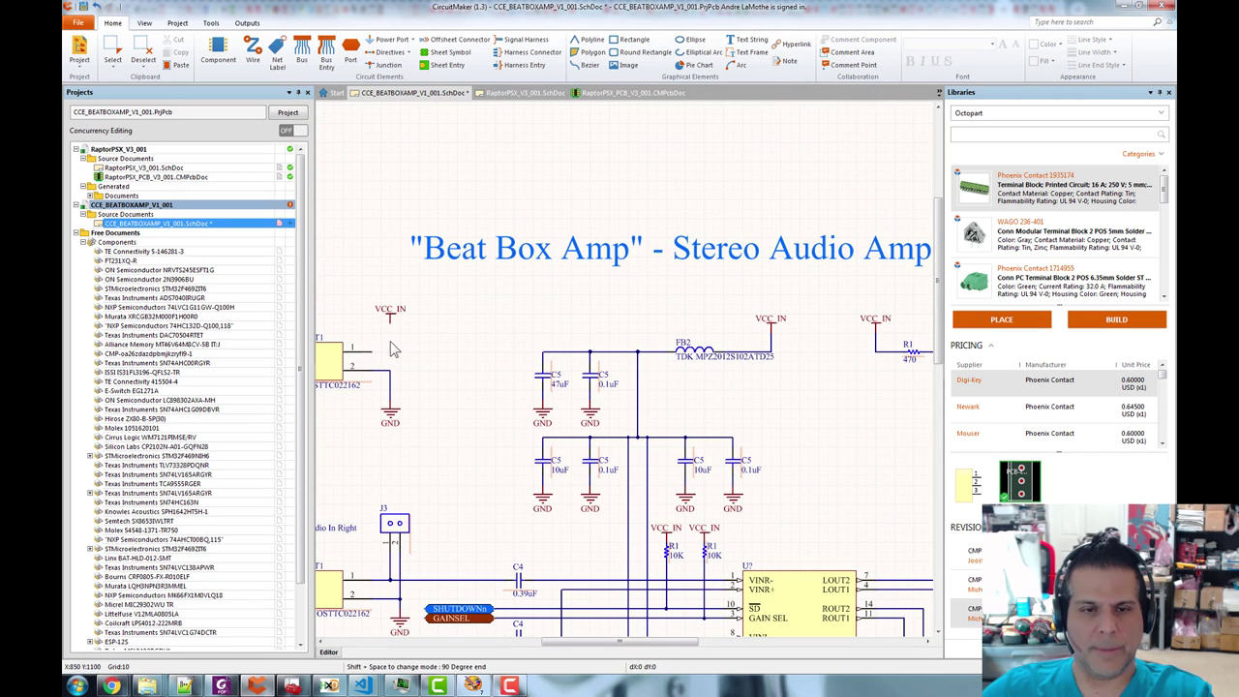
{"action": "key", "text": "ctrl+w"}
{"action": "left_click", "coordinate": [390, 323]}
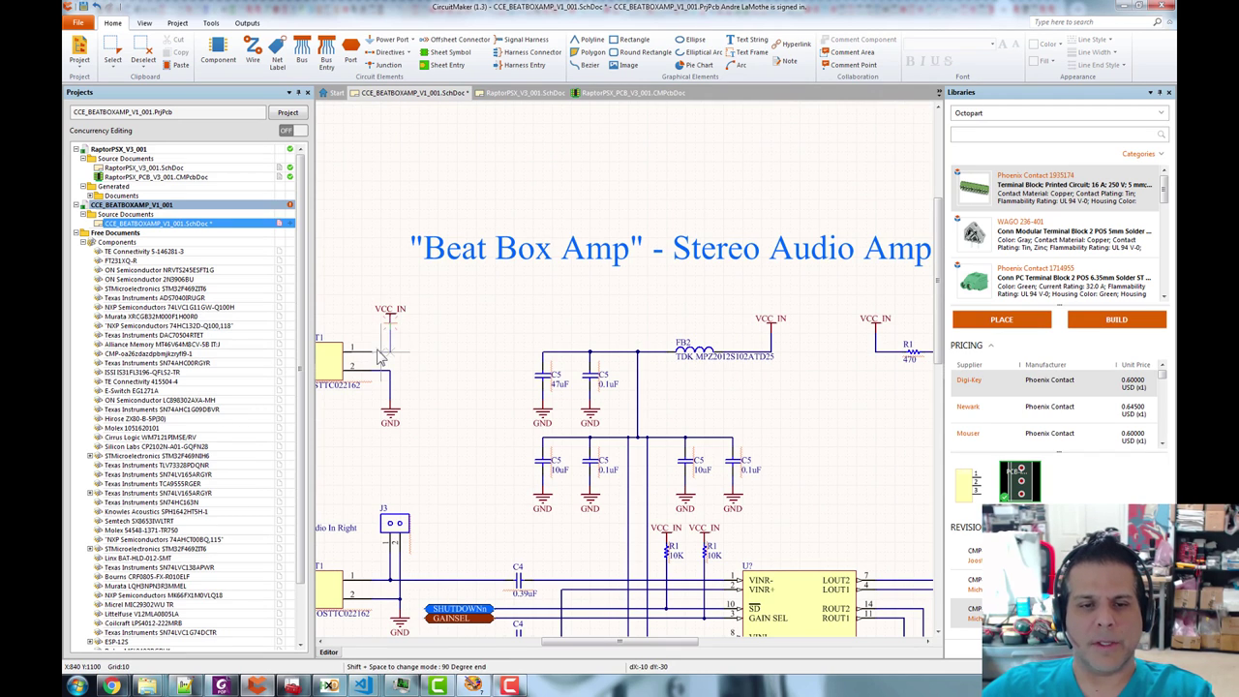
{"action": "left_click", "coordinate": [372, 351]}
{"action": "right_click", "coordinate": [438, 381]}
- Review the amplifier schematic, examining the LM4666 connections, the audio input connectors and their coupling capacitors
{"action": "scroll", "coordinate": [440, 422], "scroll_direction": "down", "scroll_amount": 2}
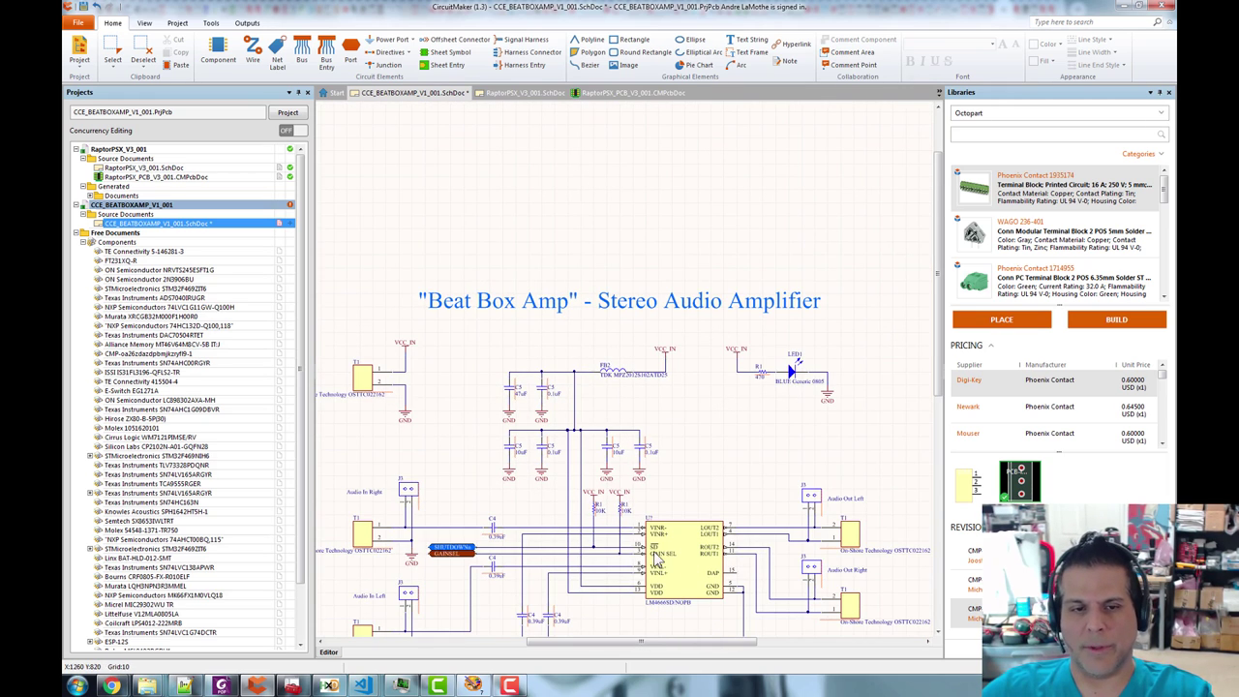
{"action": "scroll", "coordinate": [456, 373], "scroll_direction": "down", "scroll_amount": 1}
{"action": "left_click_drag", "start_coordinate": [523, 336], "coordinate": [624, 262]}
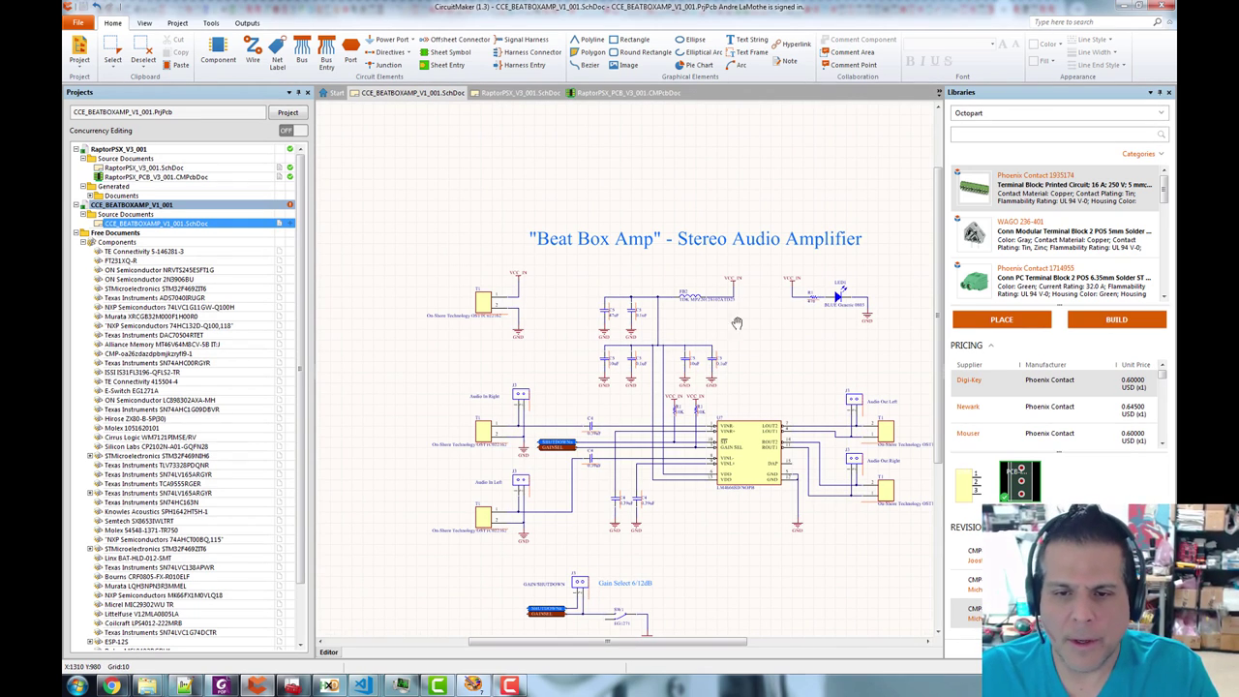
{"action": "scroll", "coordinate": [756, 344], "scroll_direction": "up", "scroll_amount": 3}
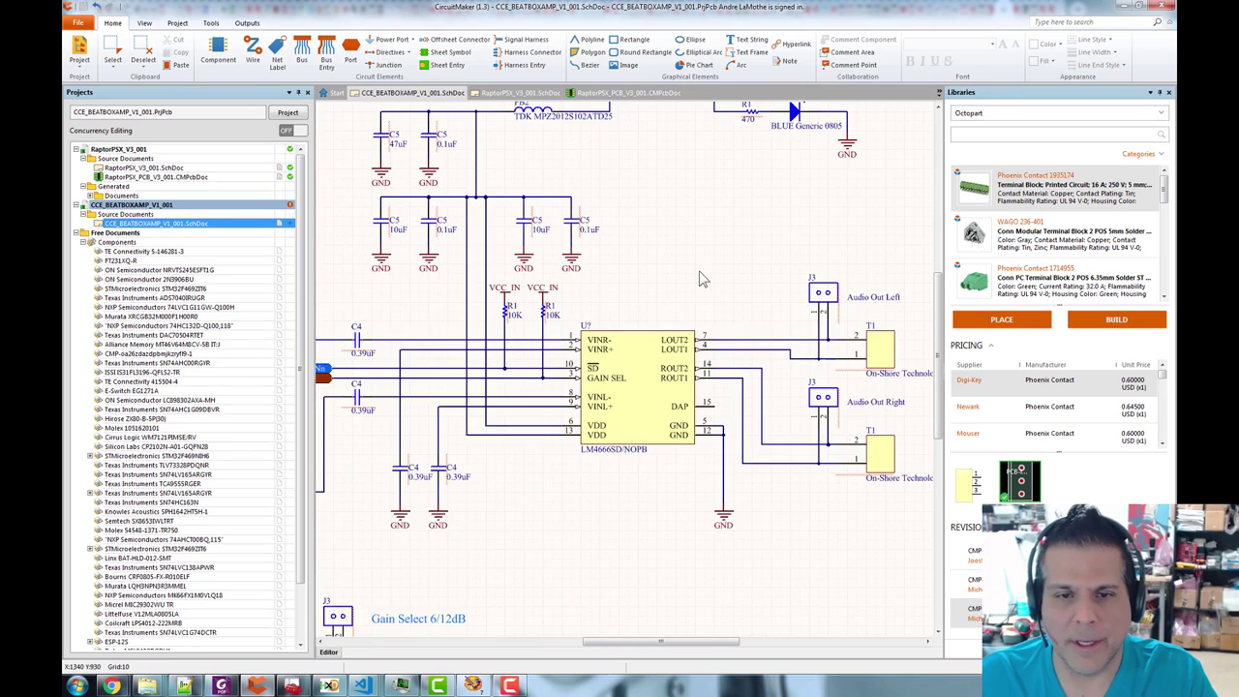
{"action": "scroll", "coordinate": [780, 287], "scroll_direction": "up", "scroll_amount": 1}
{"action": "scroll", "coordinate": [699, 385], "scroll_direction": "up", "scroll_amount": 2}
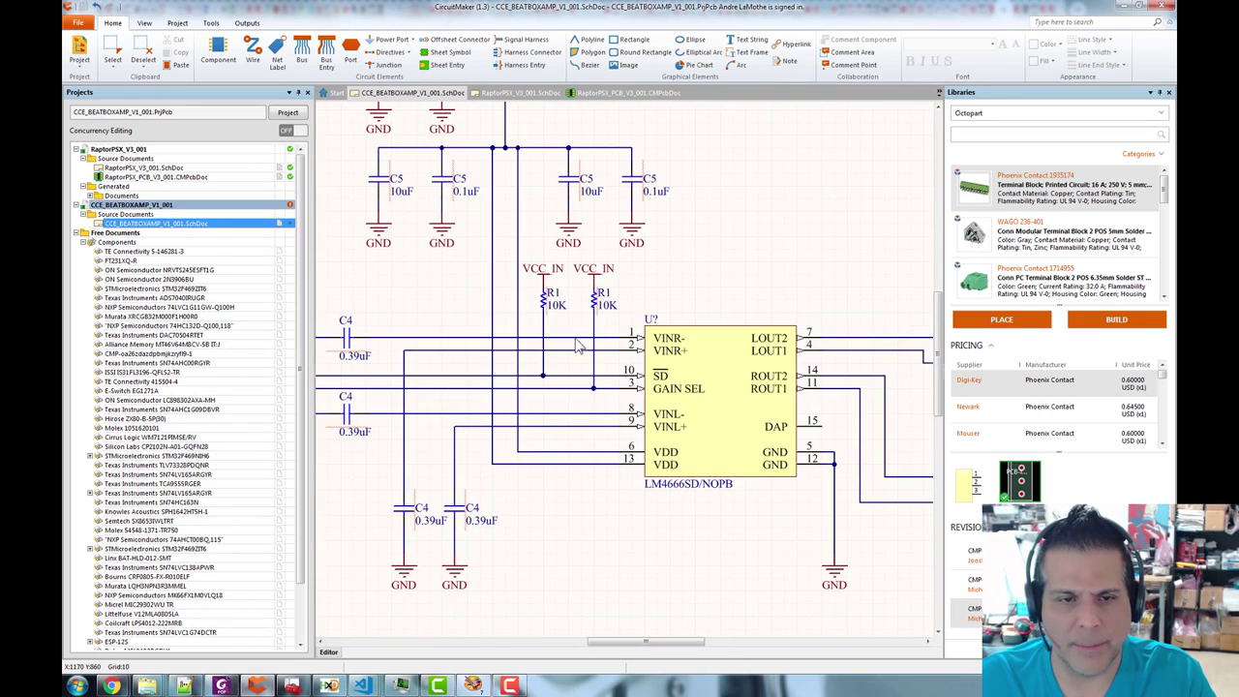
{"action": "scroll", "coordinate": [463, 315], "scroll_direction": "left", "scroll_amount": 4}
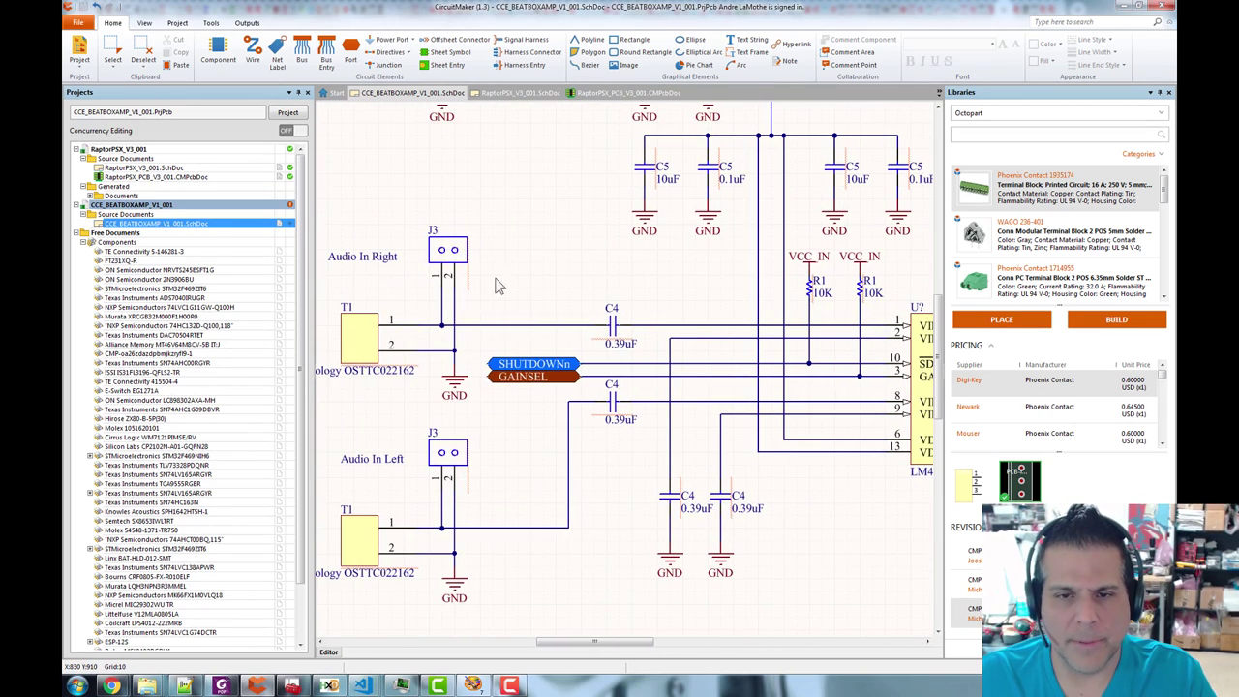
{"action": "scroll", "coordinate": [542, 313], "scroll_direction": "right", "scroll_amount": 1}
{"action": "scroll", "coordinate": [523, 471], "scroll_direction": "right", "scroll_amount": 2}
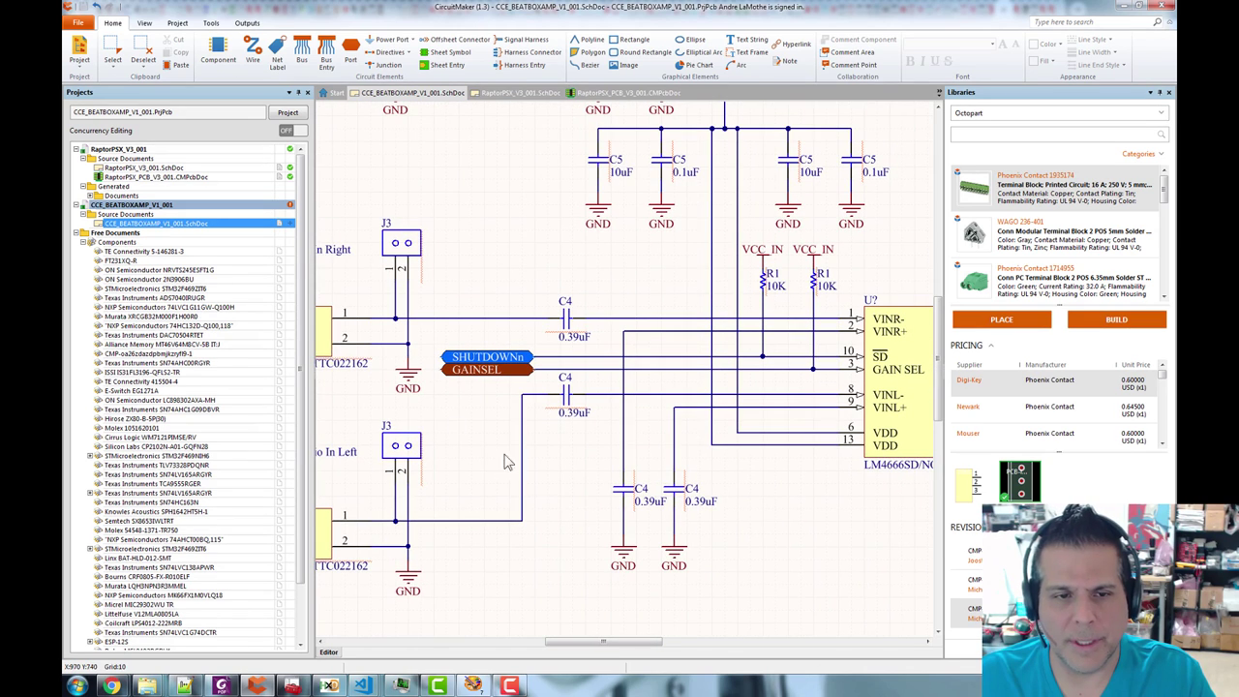
{"action": "scroll", "coordinate": [494, 416], "scroll_direction": "left", "scroll_amount": 2}
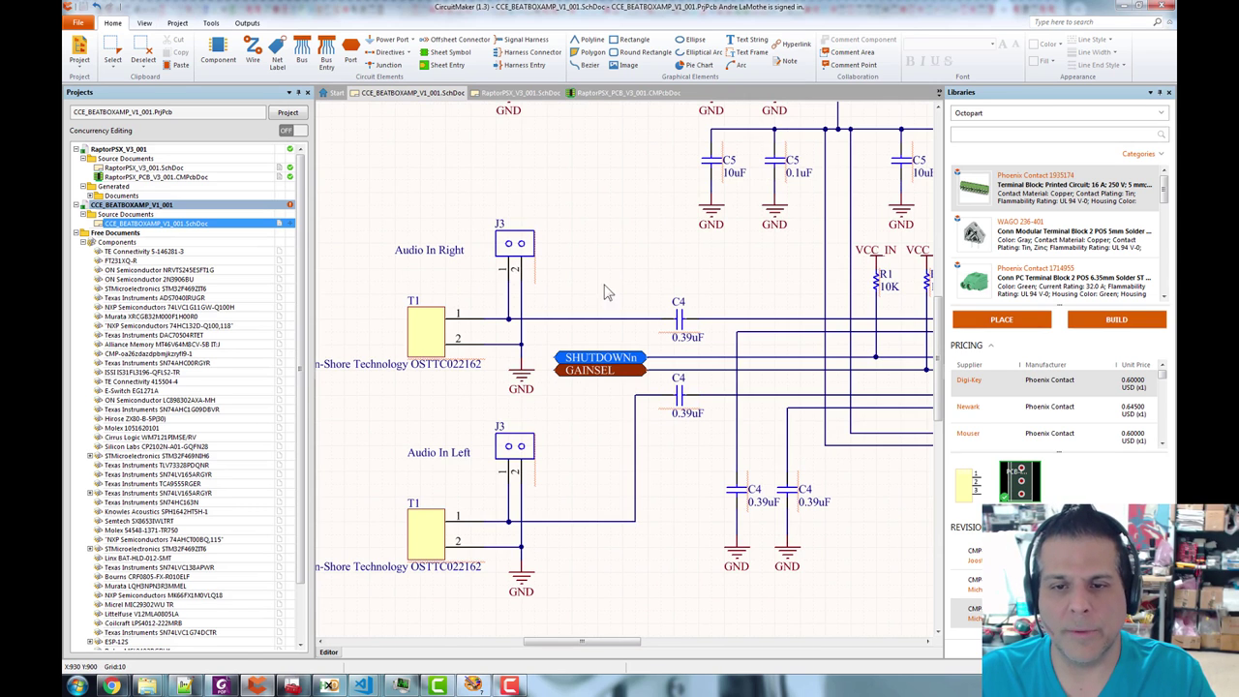
- Switch to the LM4666 datasheet in the browser and examine the single-ended input application circuit in Figure 26
{"action": "key", "text": "alt+Tab"}
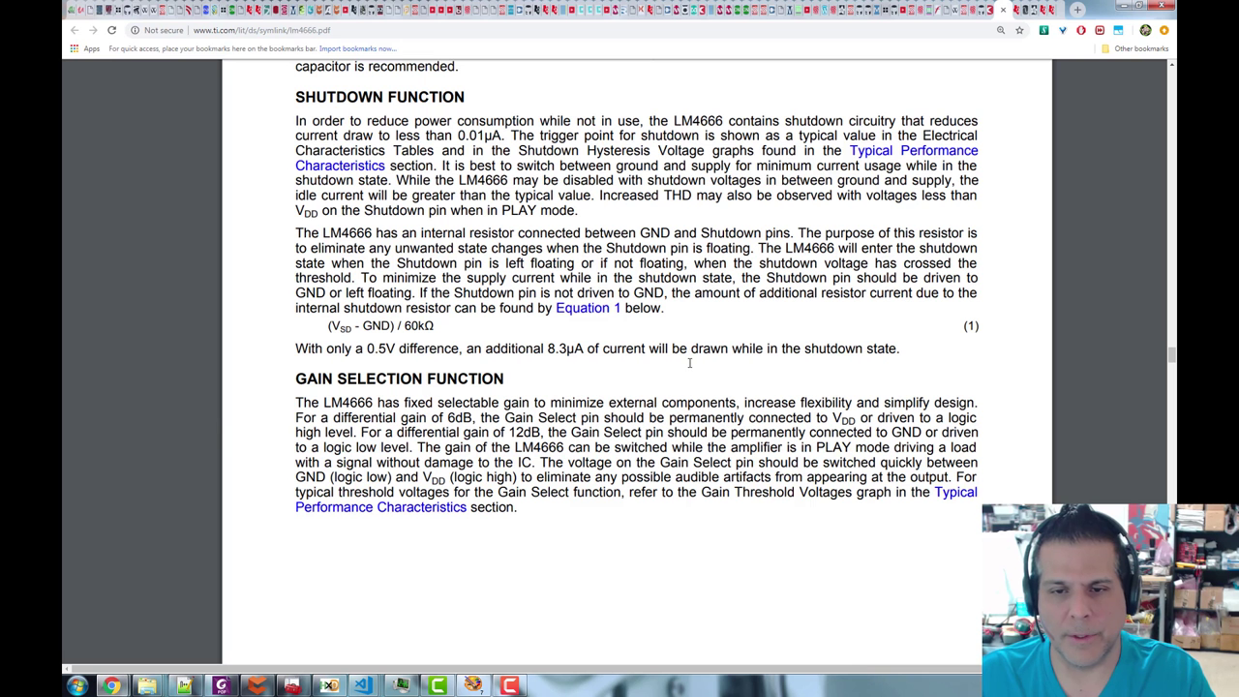
{"action": "scroll", "coordinate": [821, 340], "scroll_direction": "up", "scroll_amount": 20}
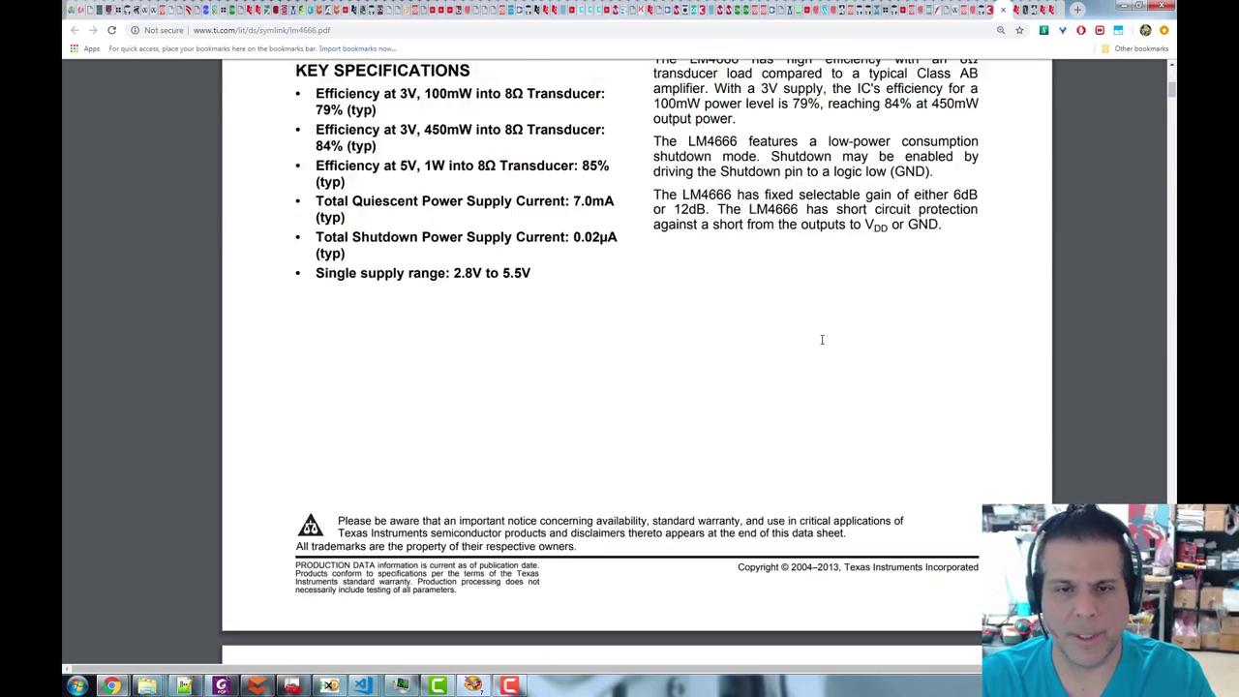
{"action": "scroll", "coordinate": [822, 340], "scroll_direction": "up", "scroll_amount": 5}
{"action": "scroll", "coordinate": [822, 339], "scroll_direction": "down", "scroll_amount": 12}
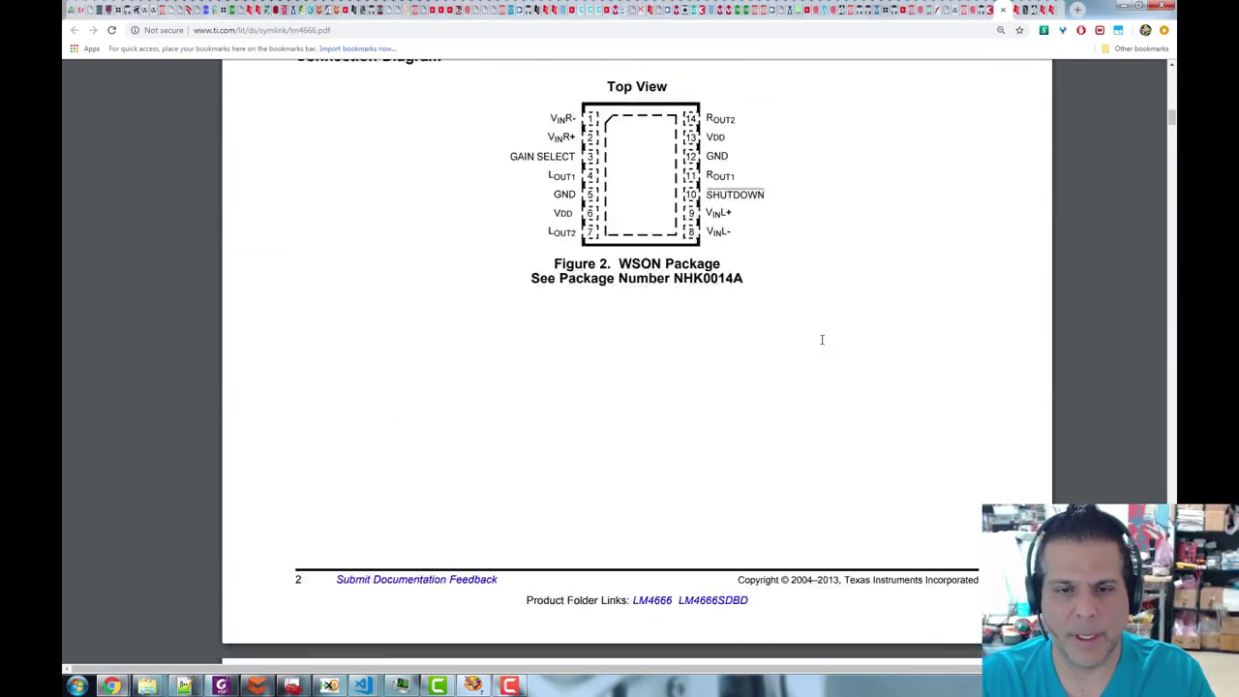
{"action": "scroll", "coordinate": [821, 339], "scroll_direction": "down", "scroll_amount": 20}
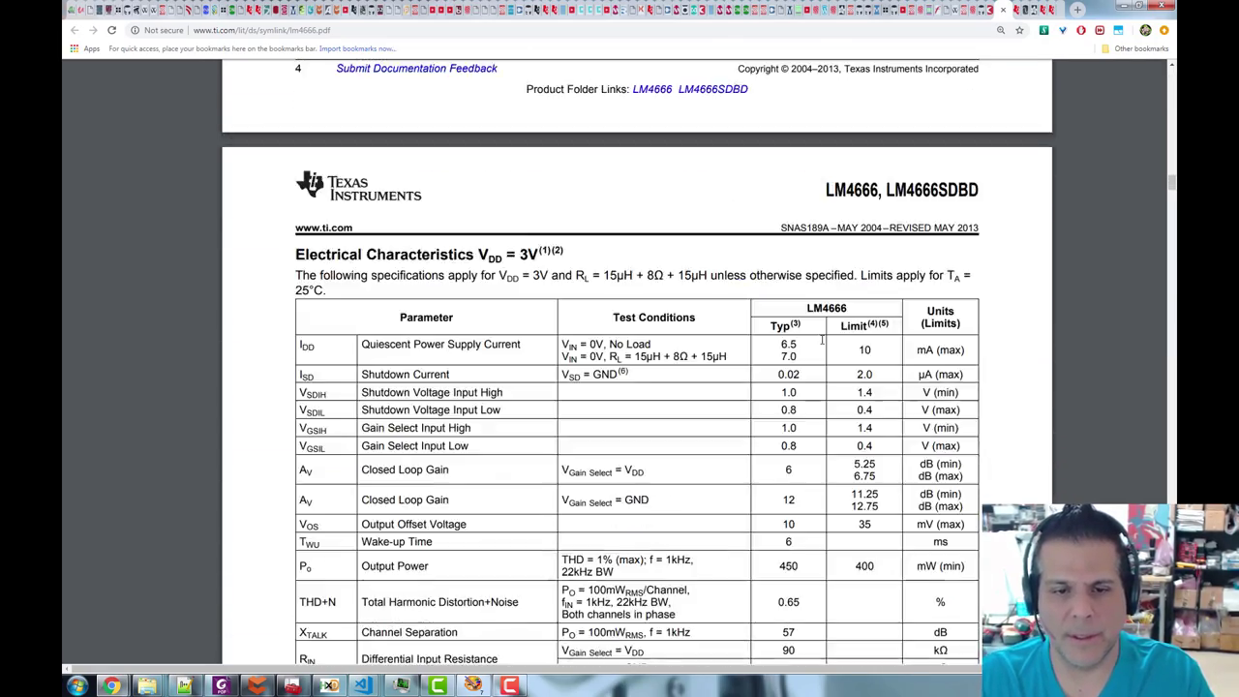
{"action": "scroll", "coordinate": [822, 340], "scroll_direction": "down", "scroll_amount": 20}
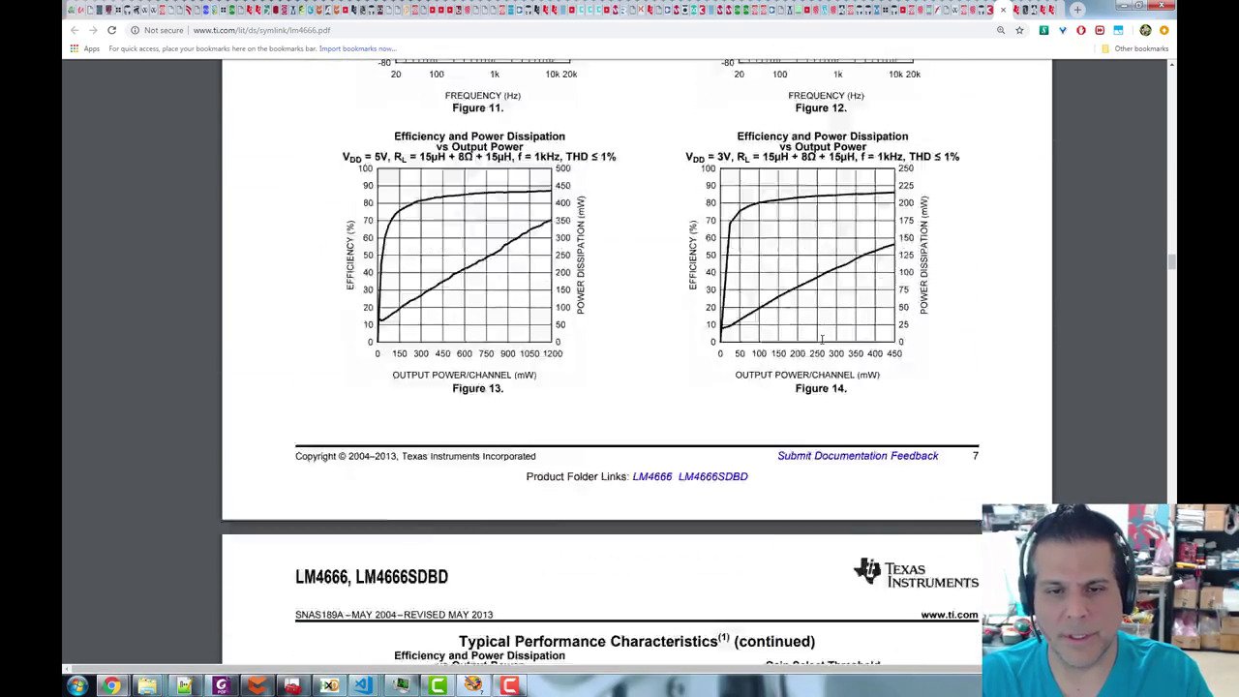
{"action": "scroll", "coordinate": [822, 340], "scroll_direction": "down", "scroll_amount": 20}
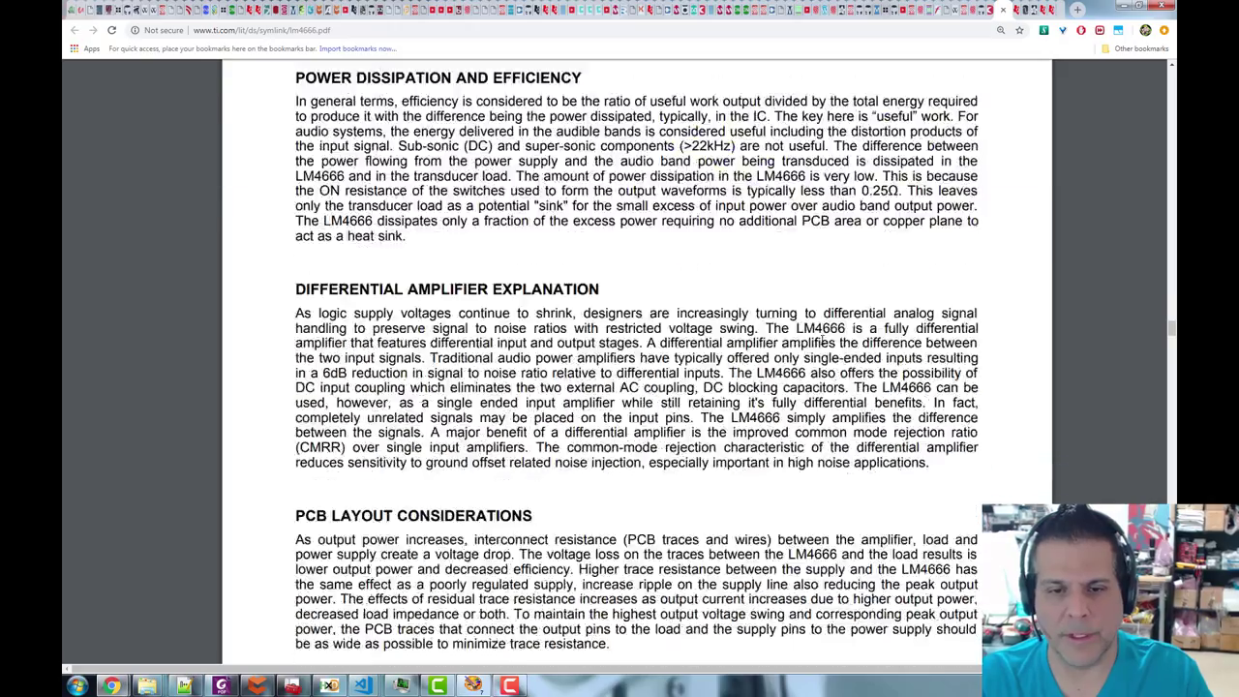
{"action": "scroll", "coordinate": [822, 339], "scroll_direction": "down", "scroll_amount": 15}
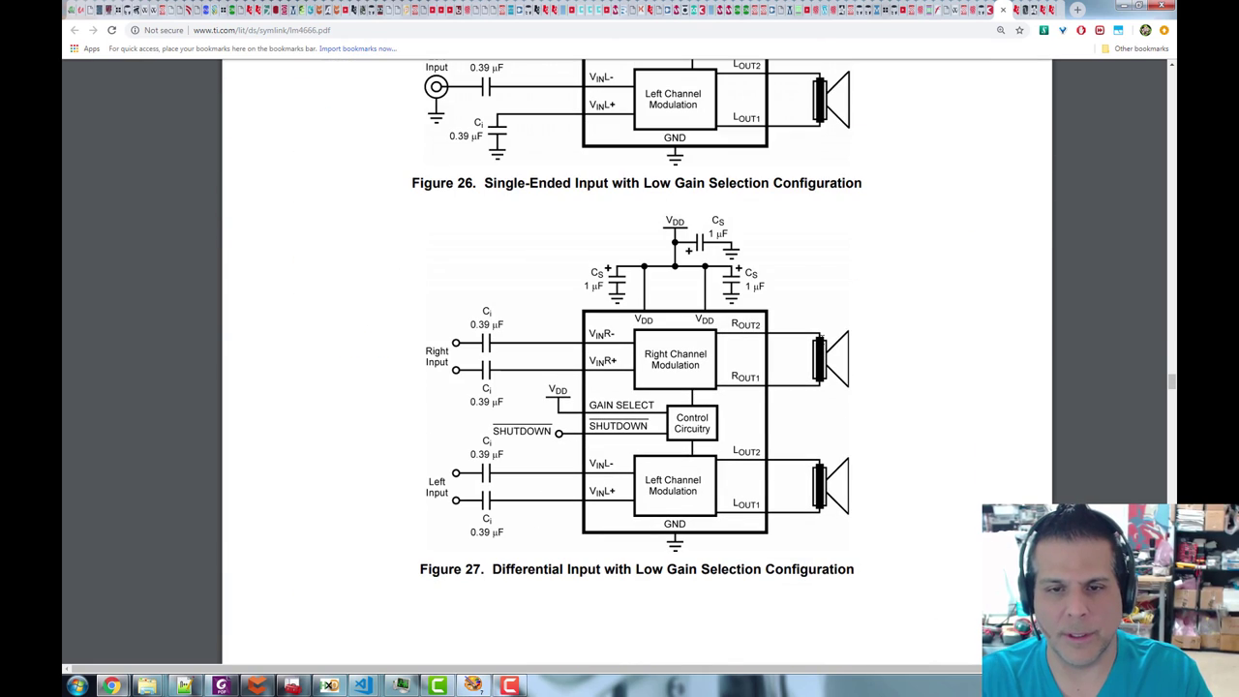
{"action": "scroll", "coordinate": [838, 316], "scroll_direction": "up", "scroll_amount": 4}
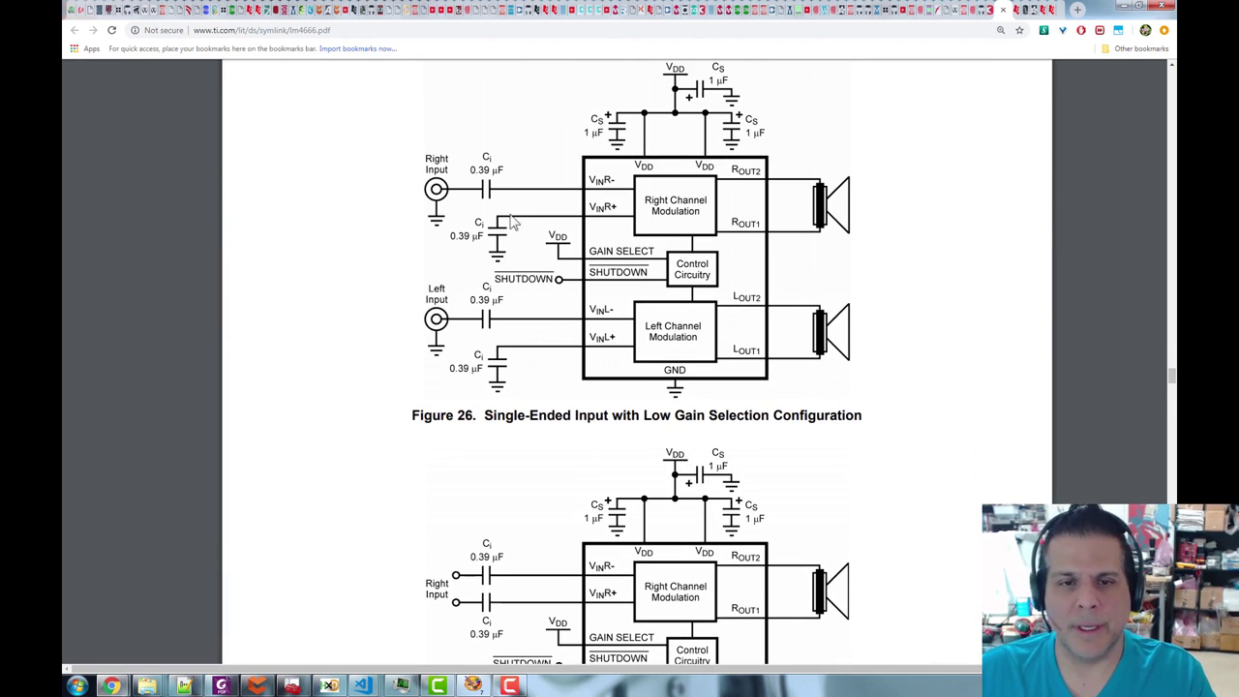
- Compare the schematic's LM4666 input coupling and supply decoupling capacitors with the datasheet's Figure 26, switching between the schematic editor and browser
{"action": "key", "text": "alt+Tab"}
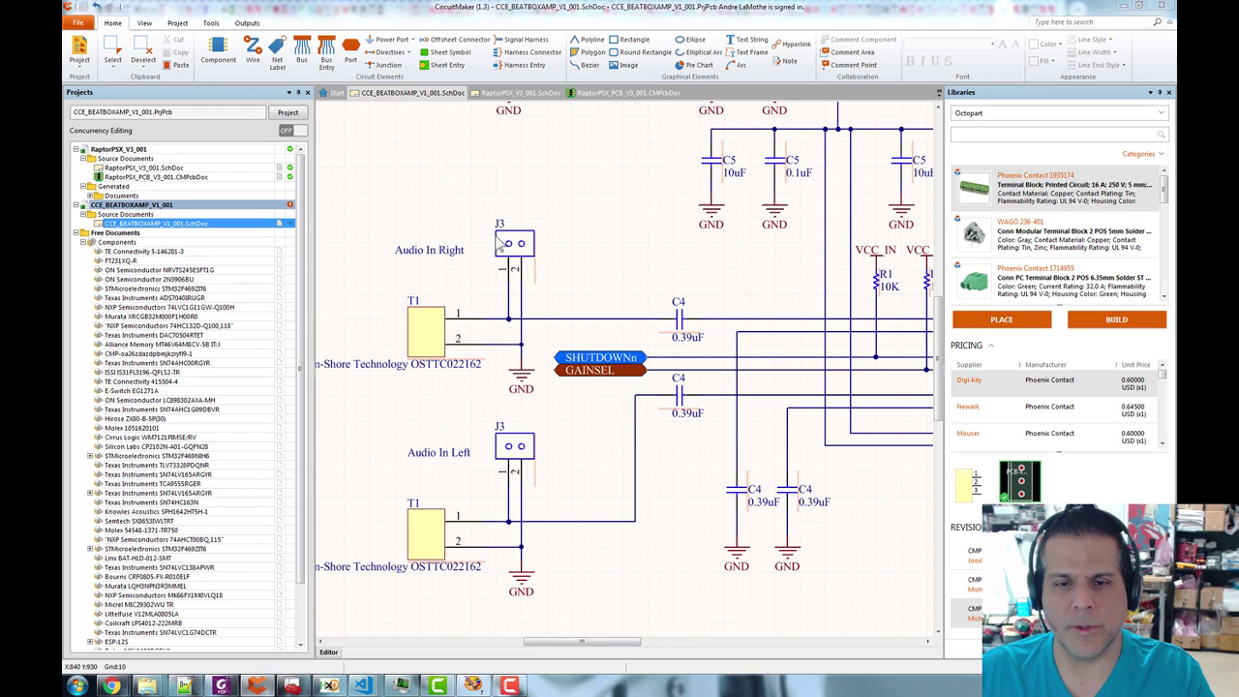
{"action": "scroll", "coordinate": [838, 473], "scroll_direction": "right", "scroll_amount": 5}
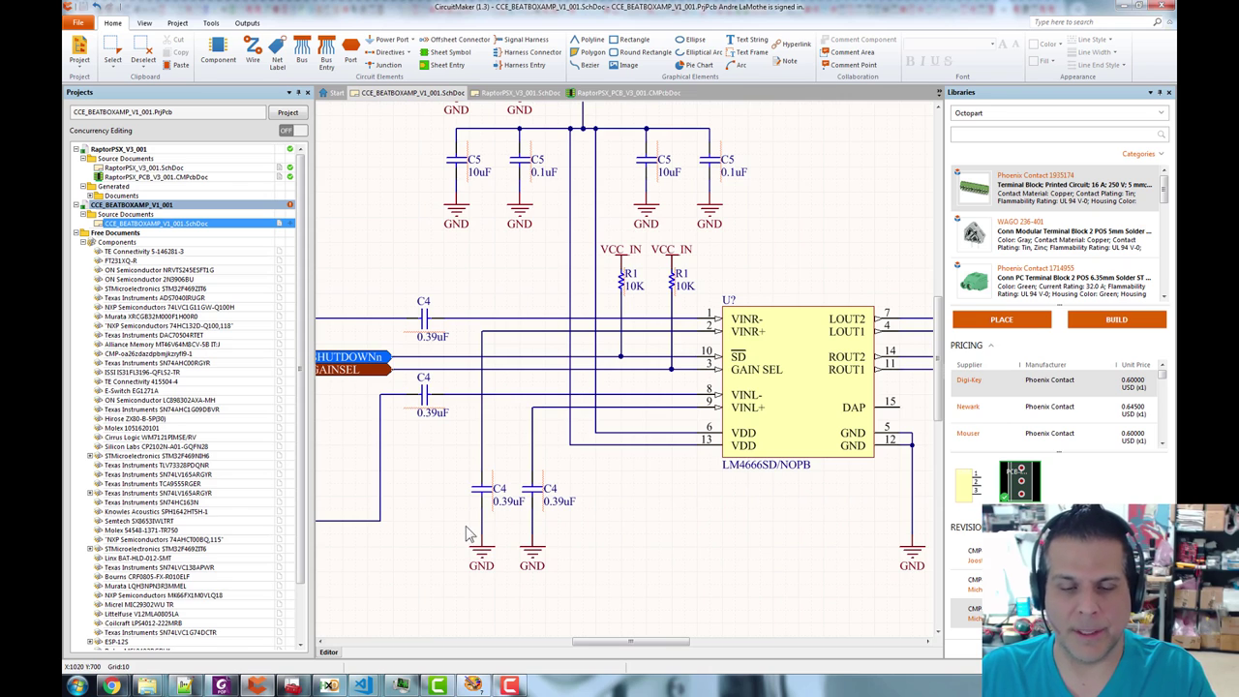
{"action": "key", "text": "alt+Tab"}
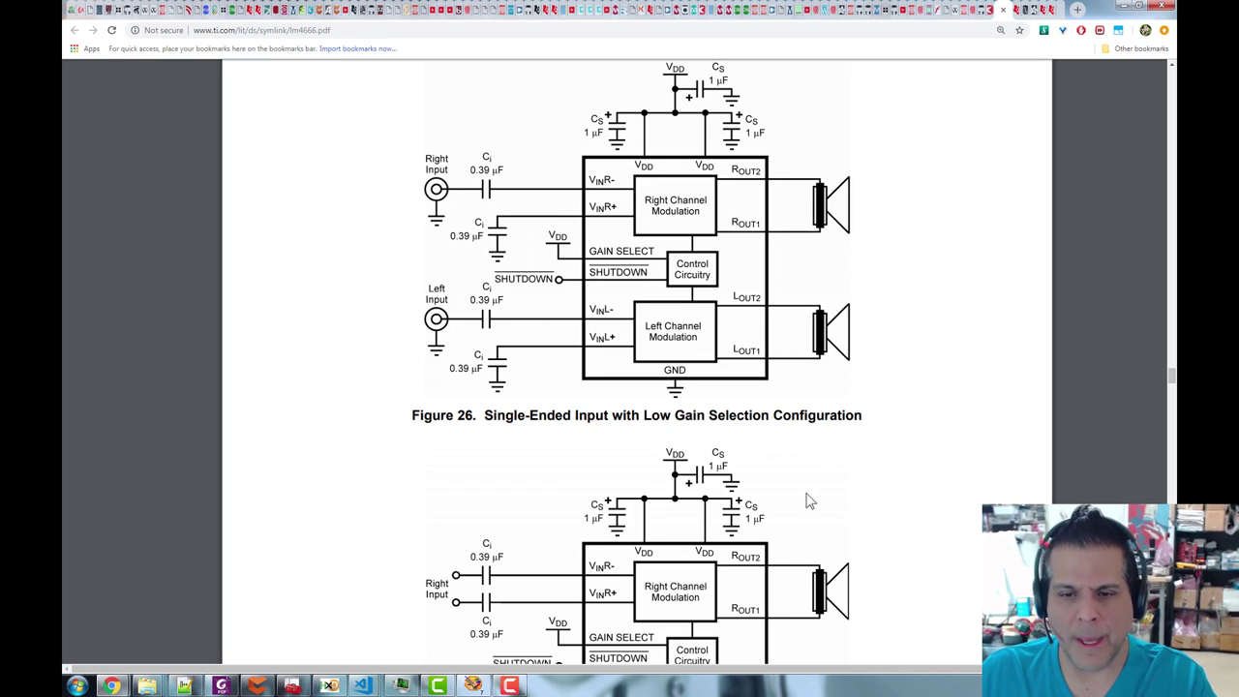
{"action": "right_click", "coordinate": [814, 309]}
{"action": "left_click", "coordinate": [776, 467]}
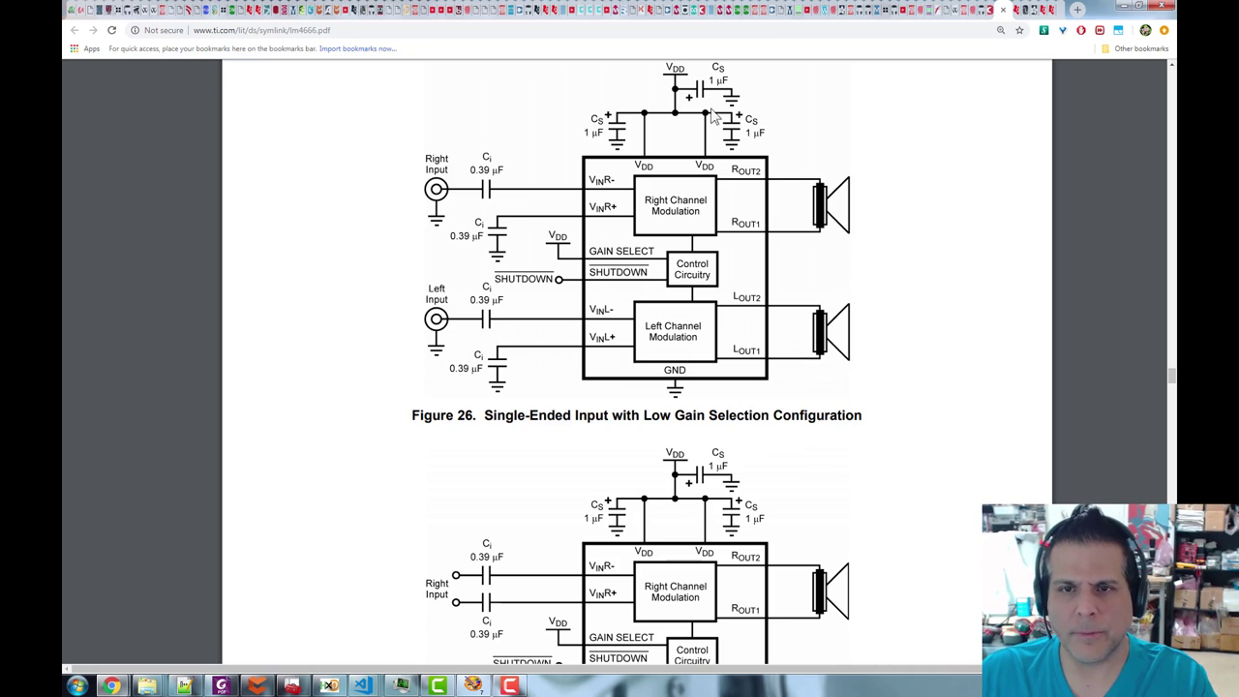
{"action": "key", "text": "alt+Tab"}
{"action": "scroll", "coordinate": [797, 227], "scroll_direction": "up", "scroll_amount": 3}
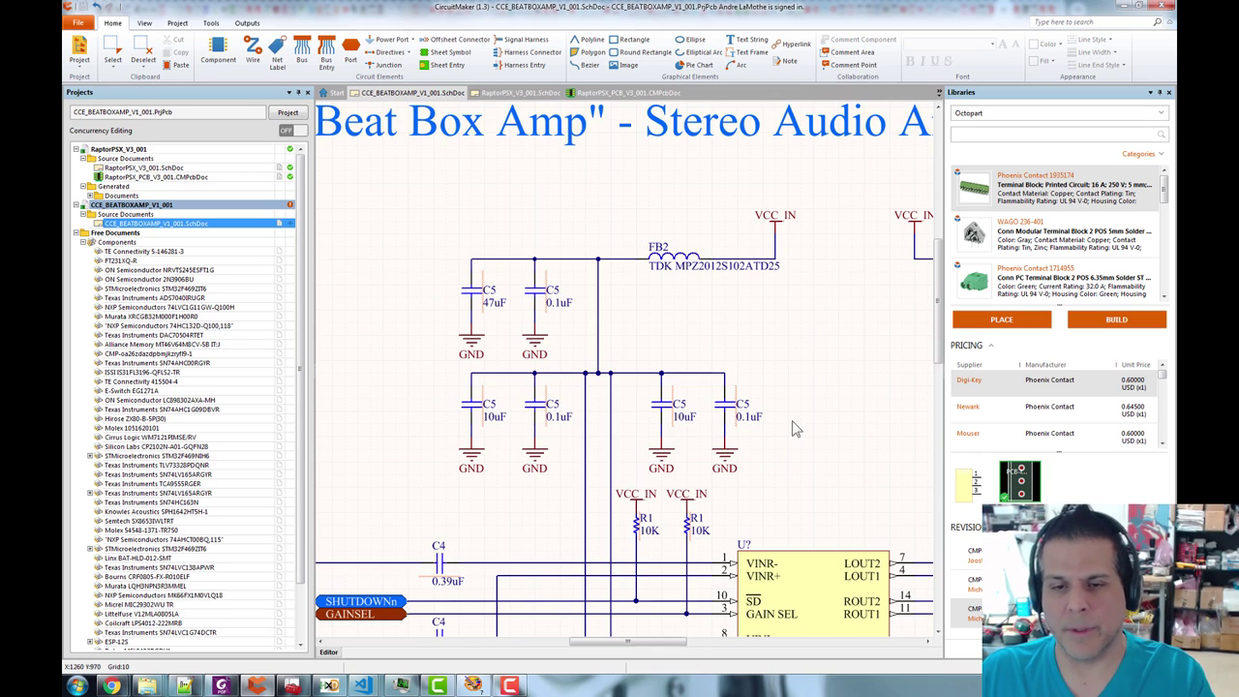
{"action": "scroll", "coordinate": [818, 420], "scroll_direction": "down", "scroll_amount": 3}
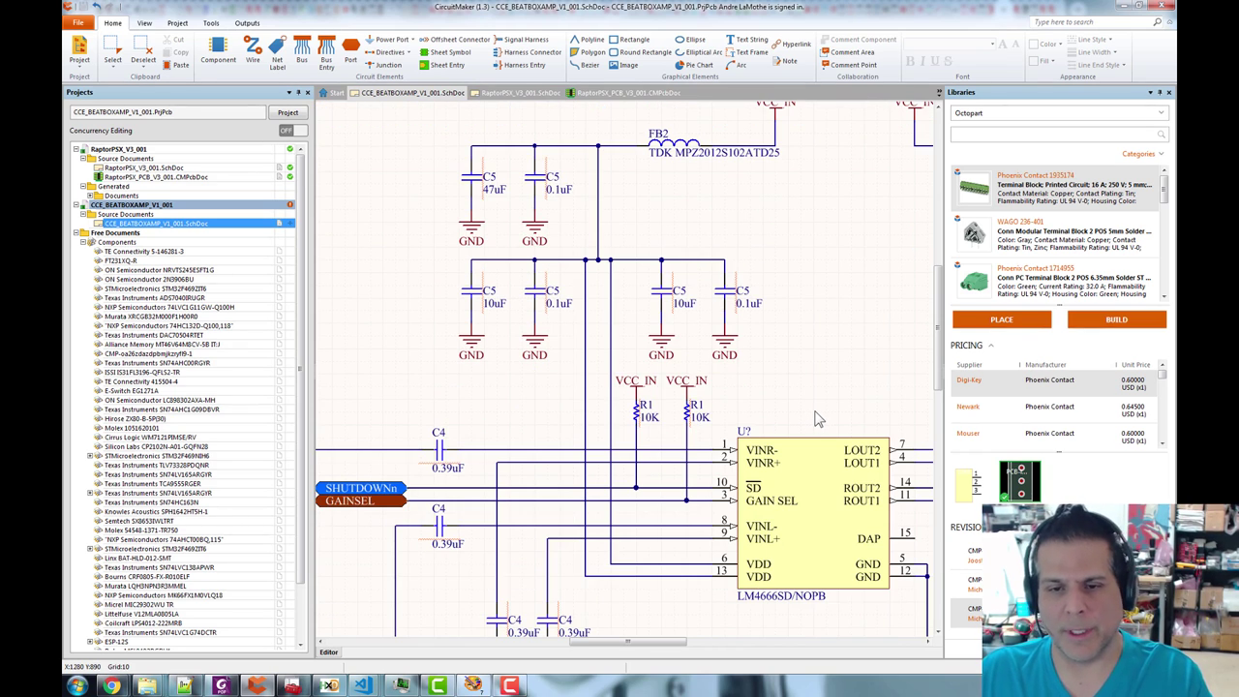
- Check the schematic's shutdown and gain select pull-ups and its left and right output connectors against the datasheet's Figure 26
{"action": "key", "text": "alt+Tab"}
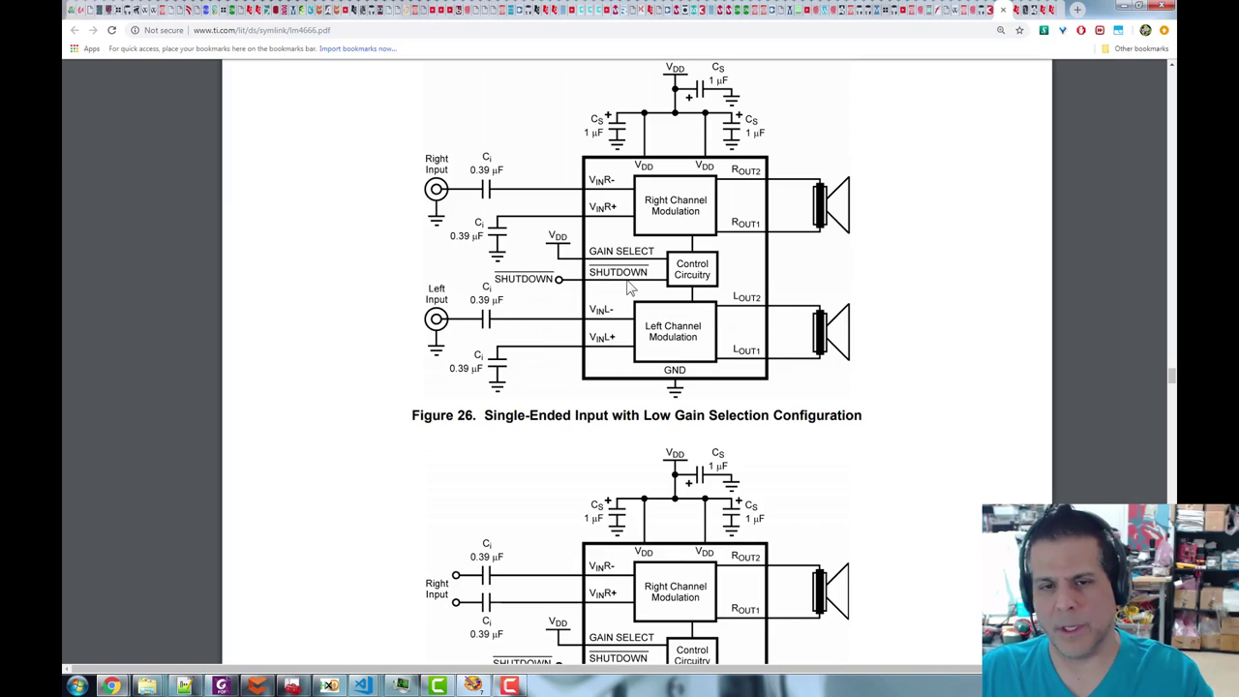
{"action": "key", "text": "alt+Tab"}
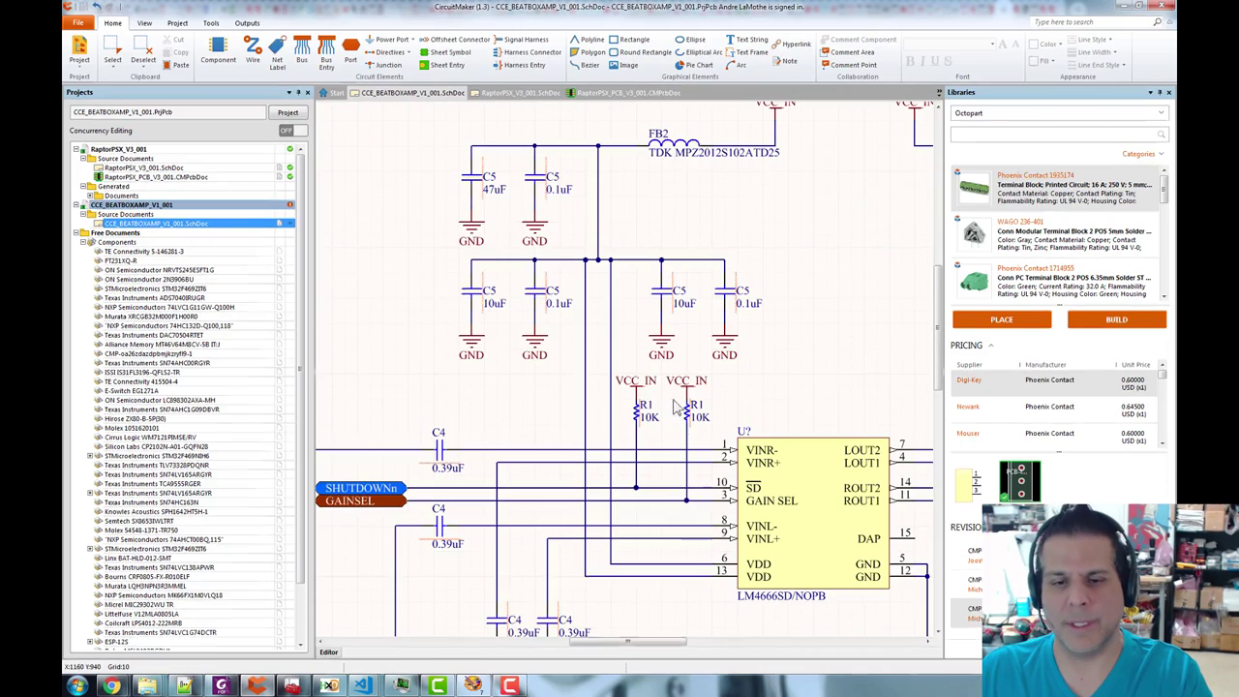
{"action": "scroll", "coordinate": [755, 392], "scroll_direction": "down", "scroll_amount": 1}
{"action": "left_click_drag", "start_coordinate": [707, 377], "coordinate": [636, 375]}
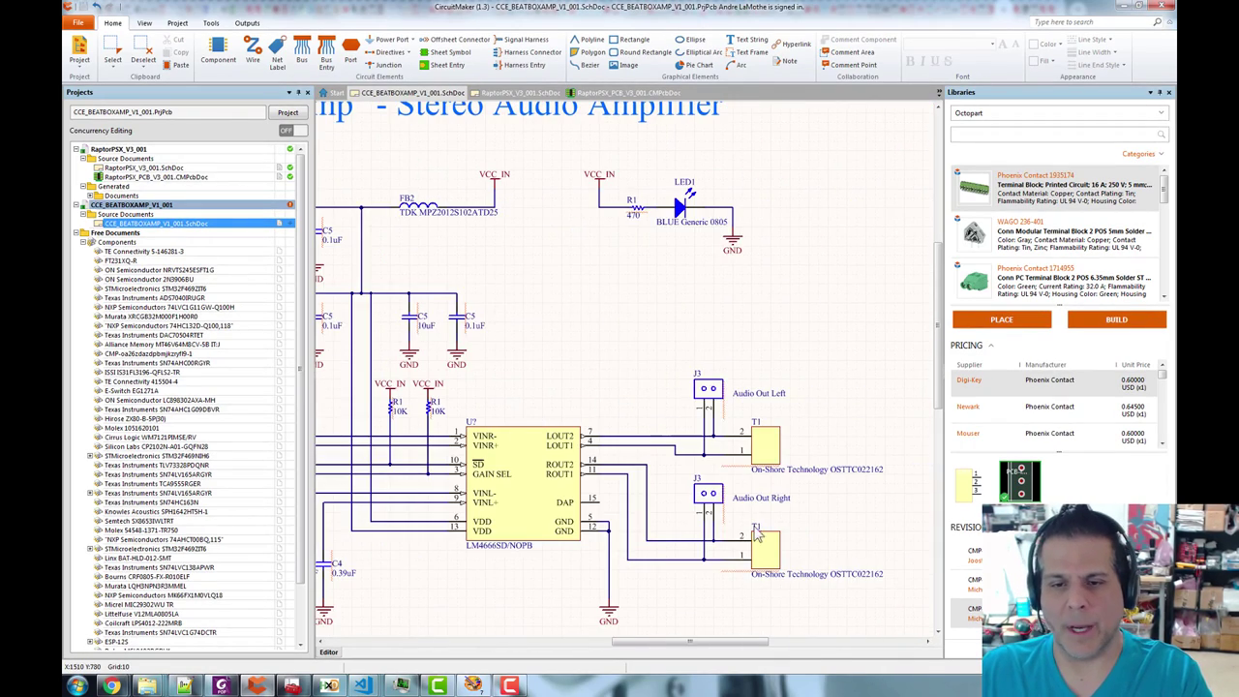
{"action": "key", "text": "alt+Tab"}
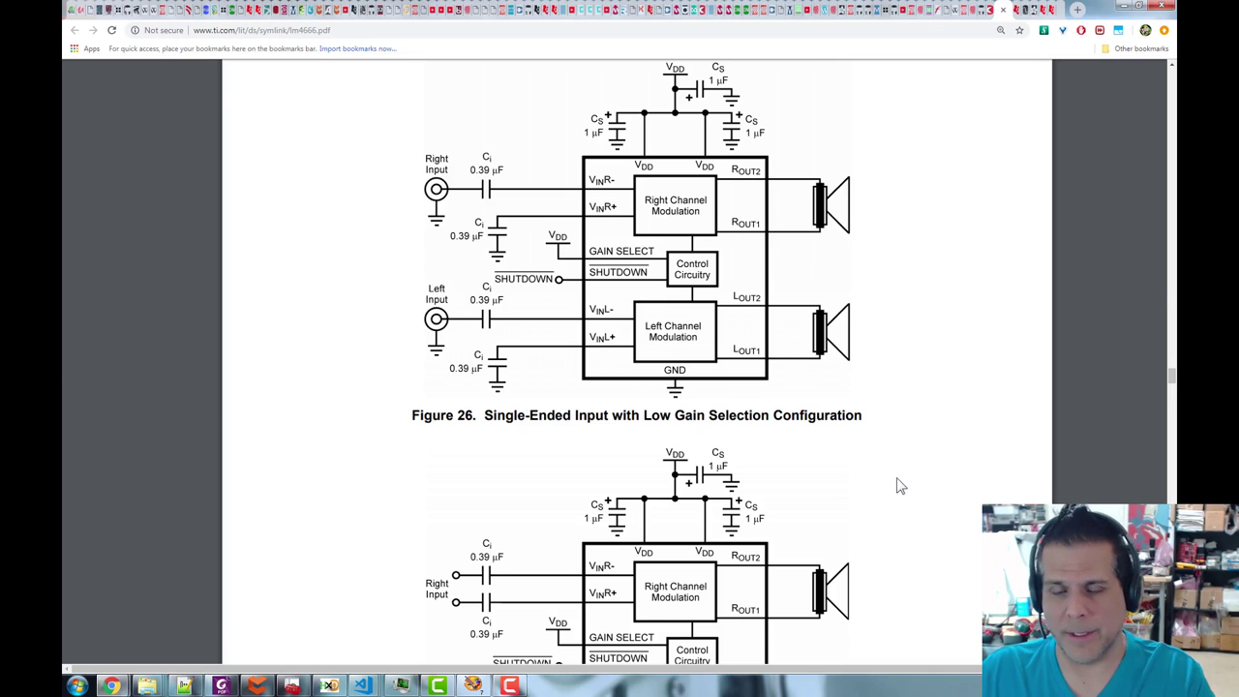
{"action": "key", "text": "alt+Tab"}
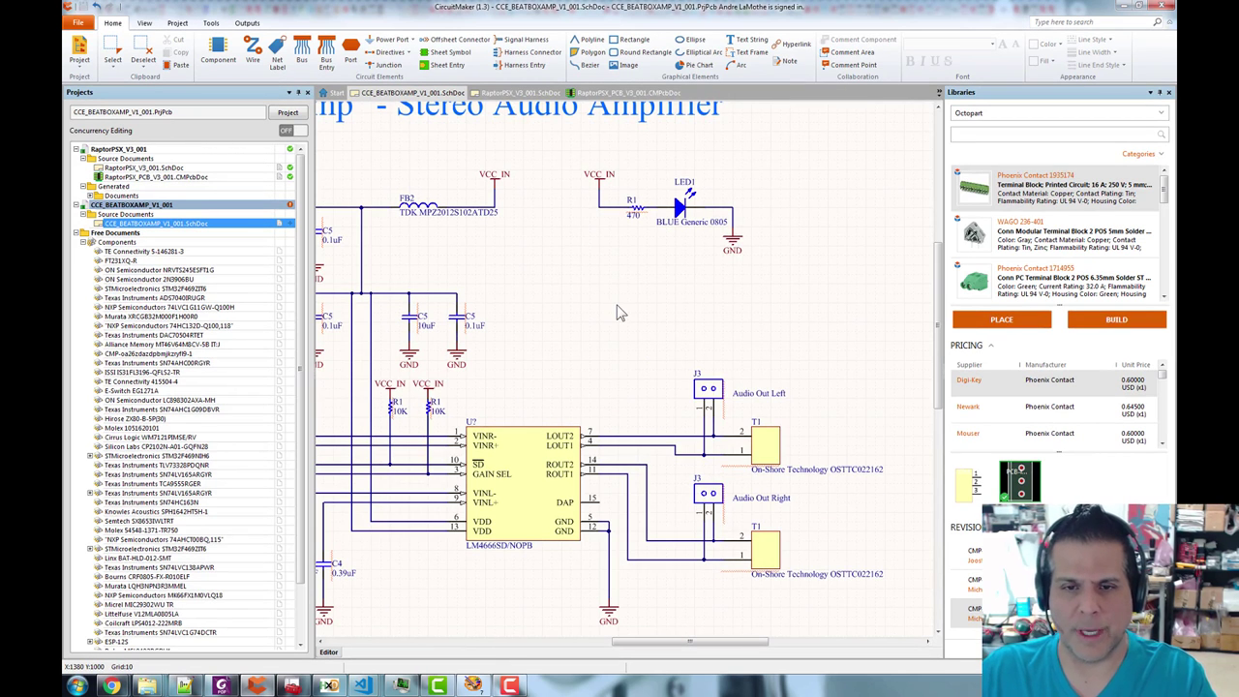
- Review the complete amplifier schematic, including the power input terminal, filter capacitors, audio connectors and gain select circuit
{"action": "scroll", "coordinate": [572, 280], "scroll_direction": "down", "scroll_amount": 3}
{"action": "scroll", "coordinate": [748, 297], "scroll_direction": "down", "scroll_amount": 2}
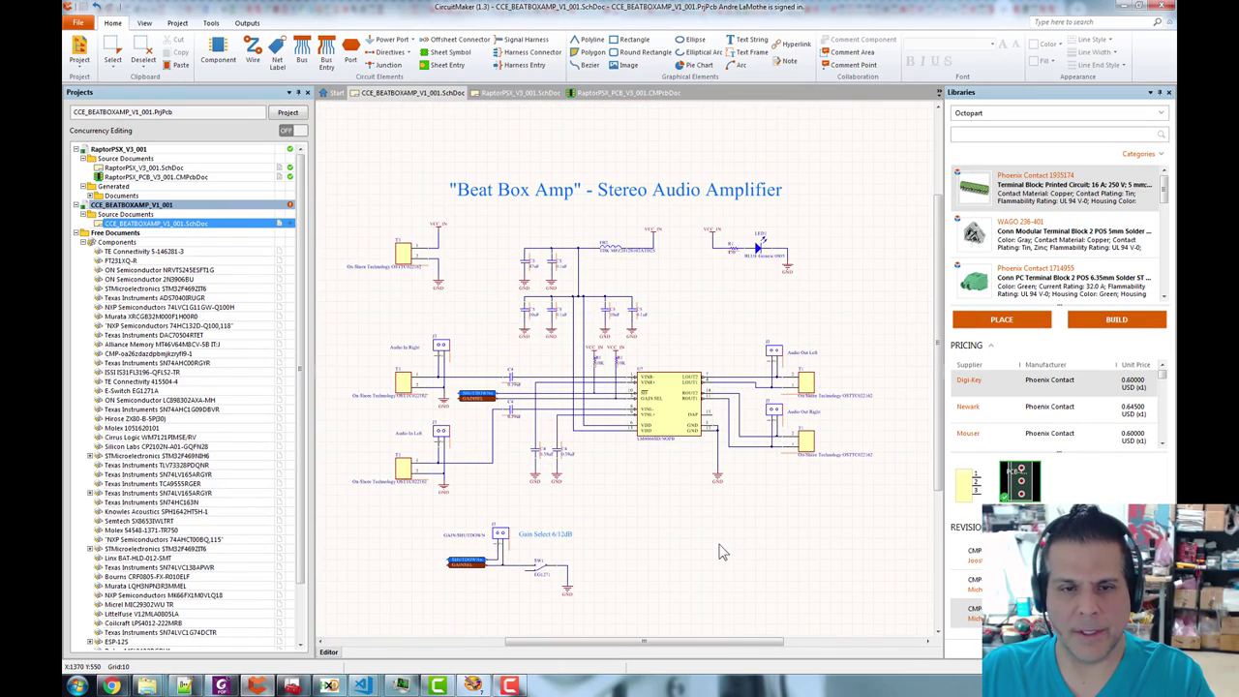
{"action": "left_click_drag", "start_coordinate": [727, 544], "coordinate": [773, 535]}
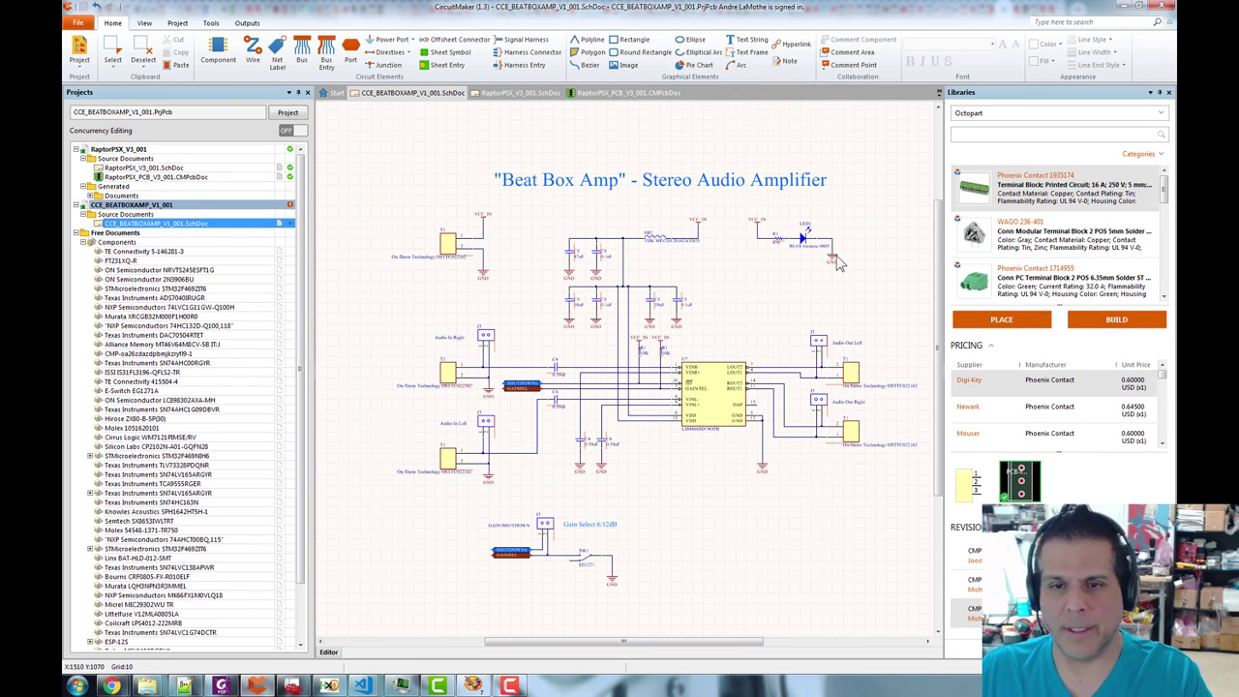
{"action": "scroll", "coordinate": [552, 345], "scroll_direction": "up", "scroll_amount": 6}
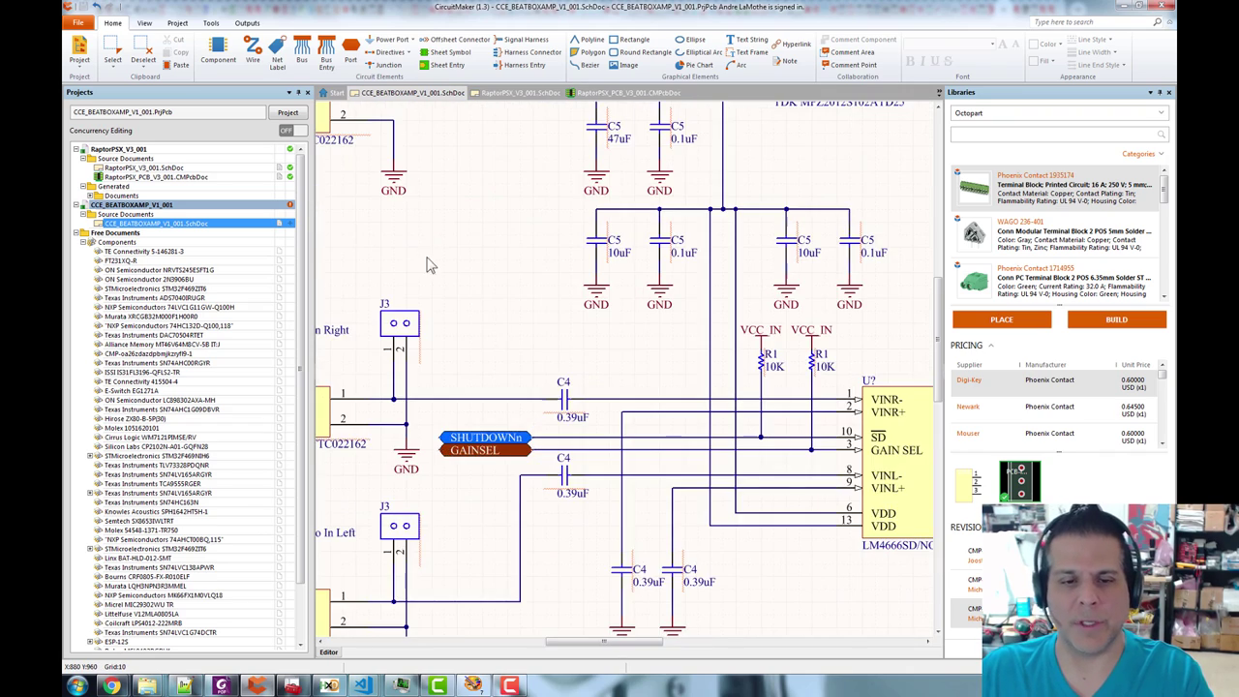
{"action": "left_click_drag", "start_coordinate": [575, 331], "coordinate": [541, 342]}
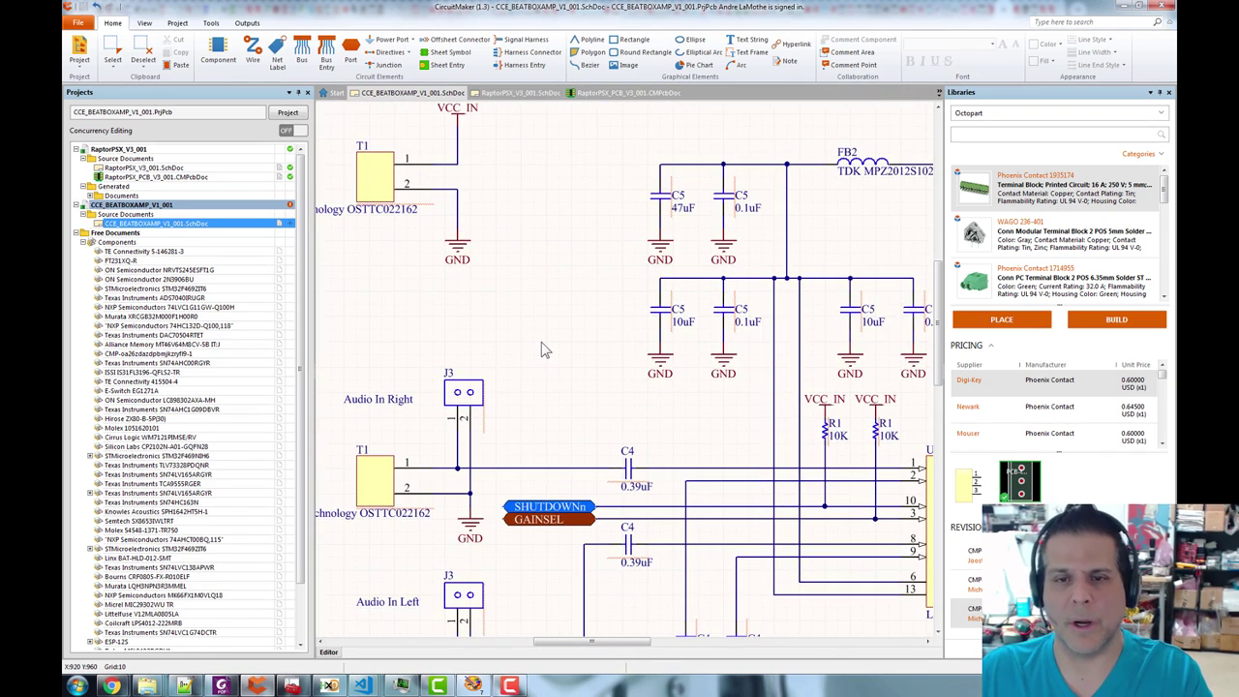
{"action": "scroll", "coordinate": [542, 345], "scroll_direction": "down", "scroll_amount": 4}
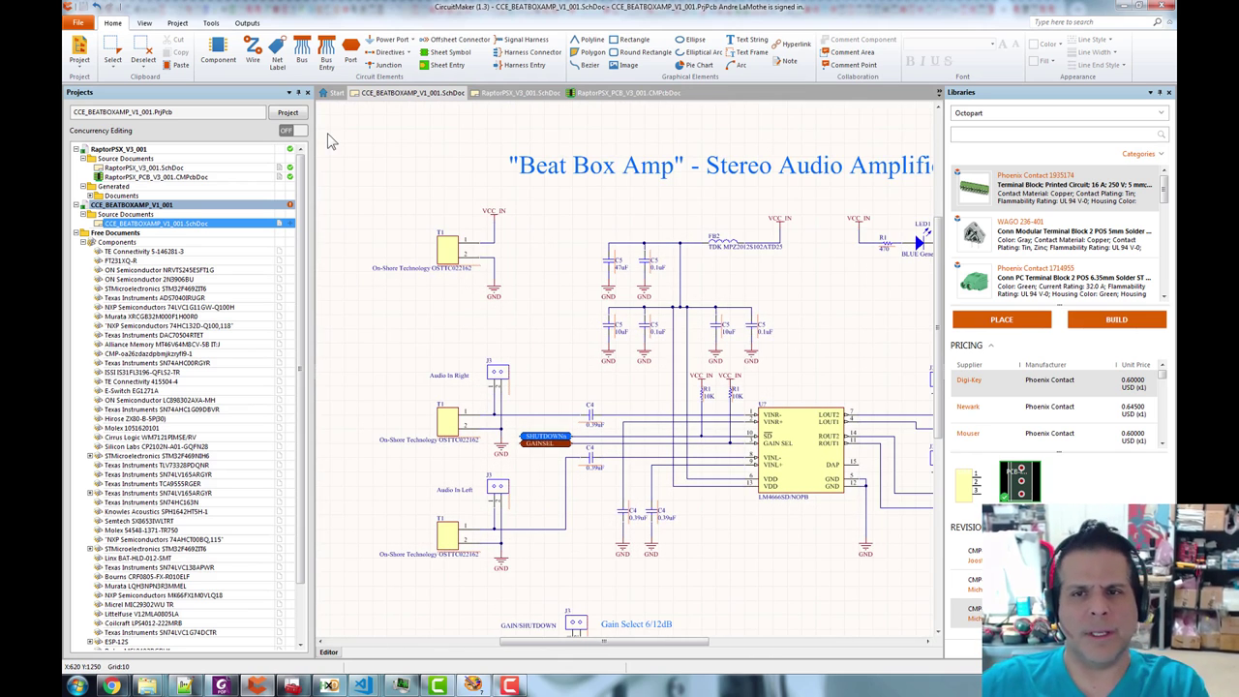
{"action": "left_click", "coordinate": [207, 23]}
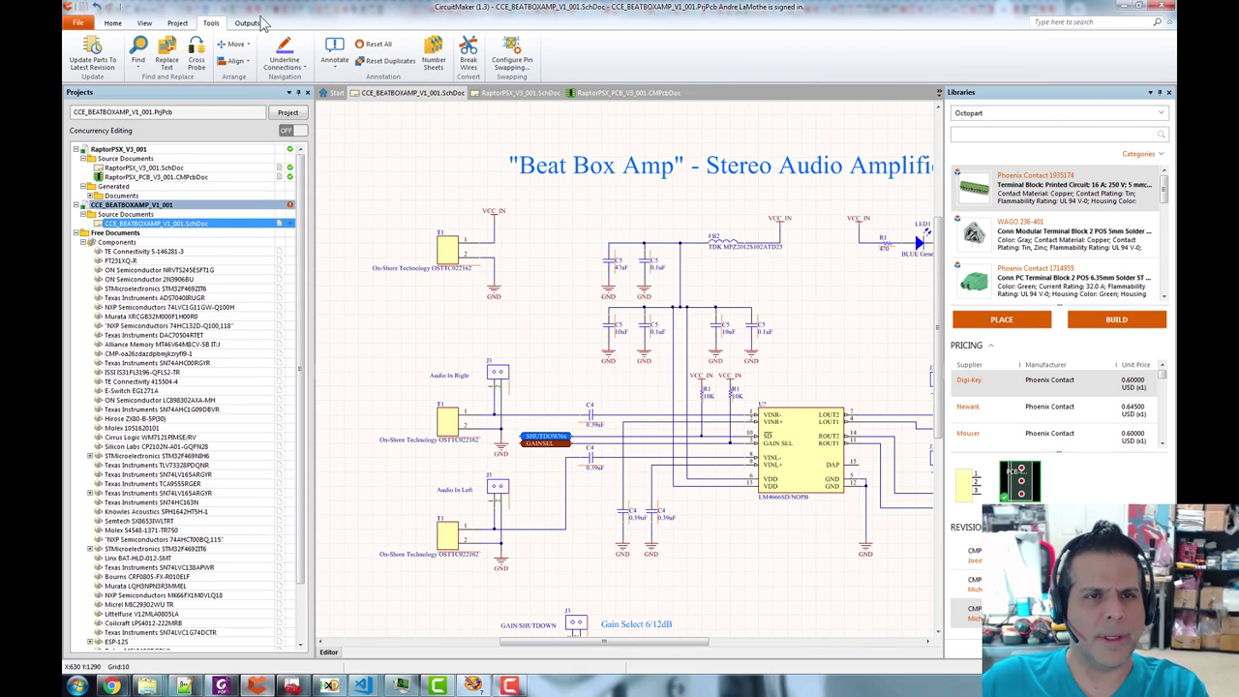
{"action": "left_click", "coordinate": [249, 22]}
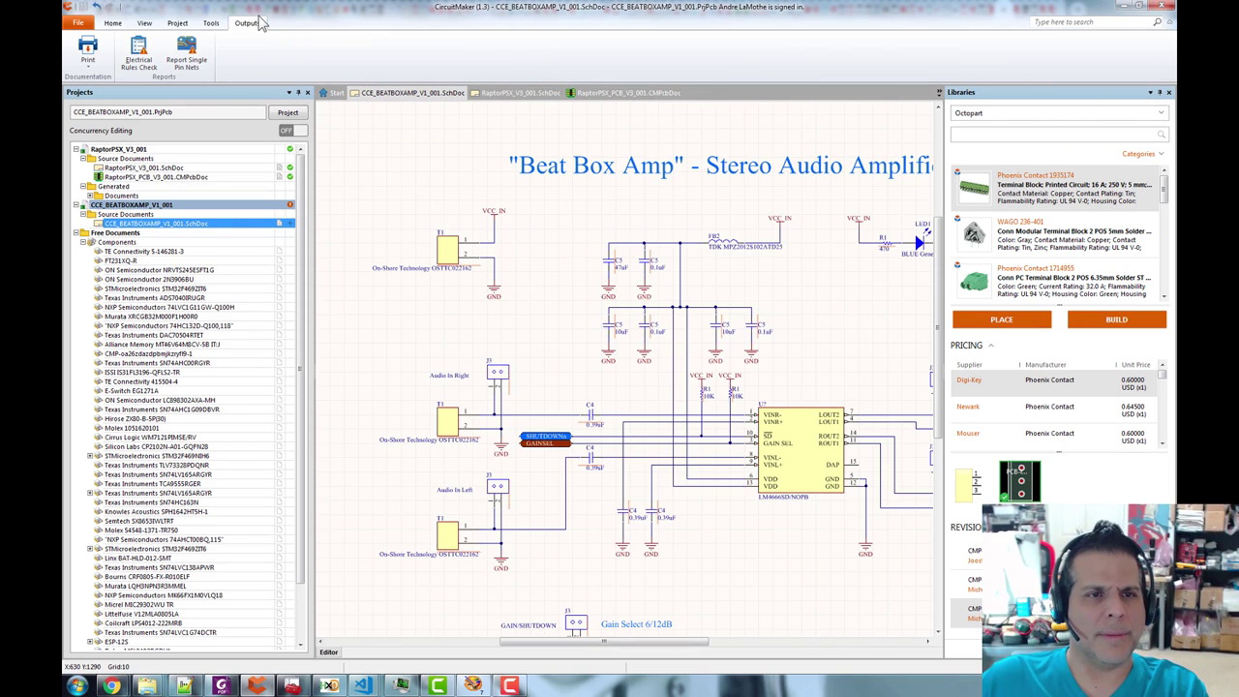
{"action": "left_click", "coordinate": [179, 24]}
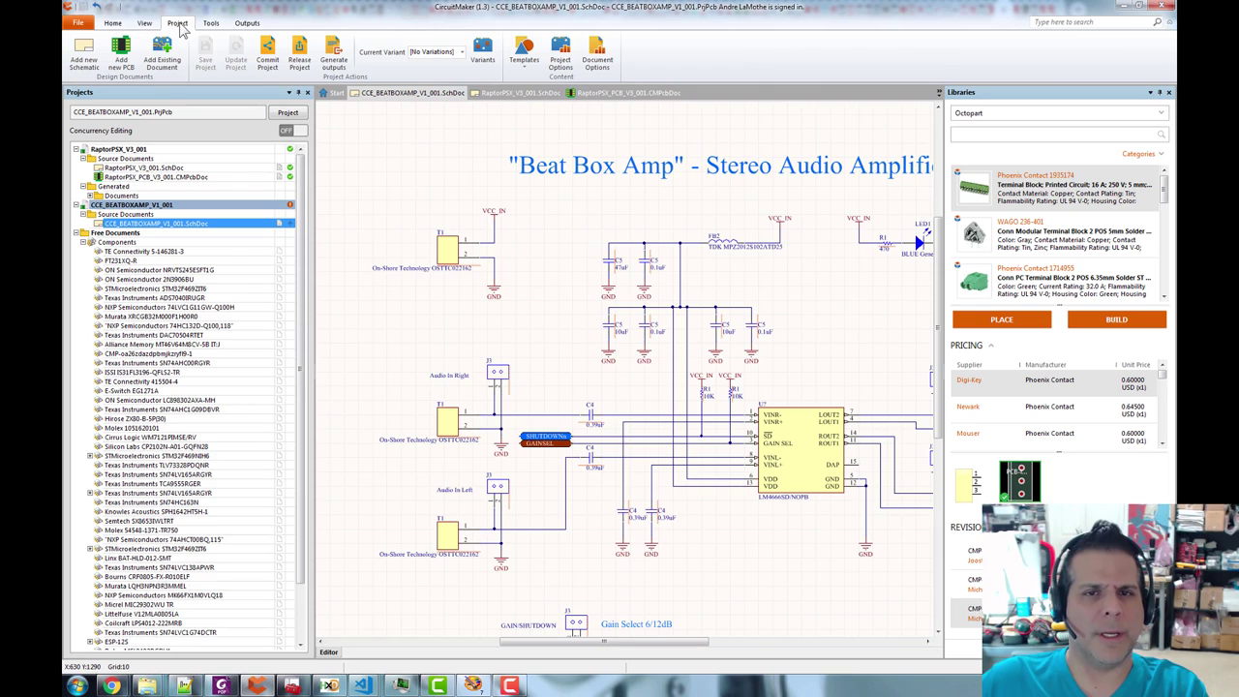
{"action": "left_click", "coordinate": [145, 25]}
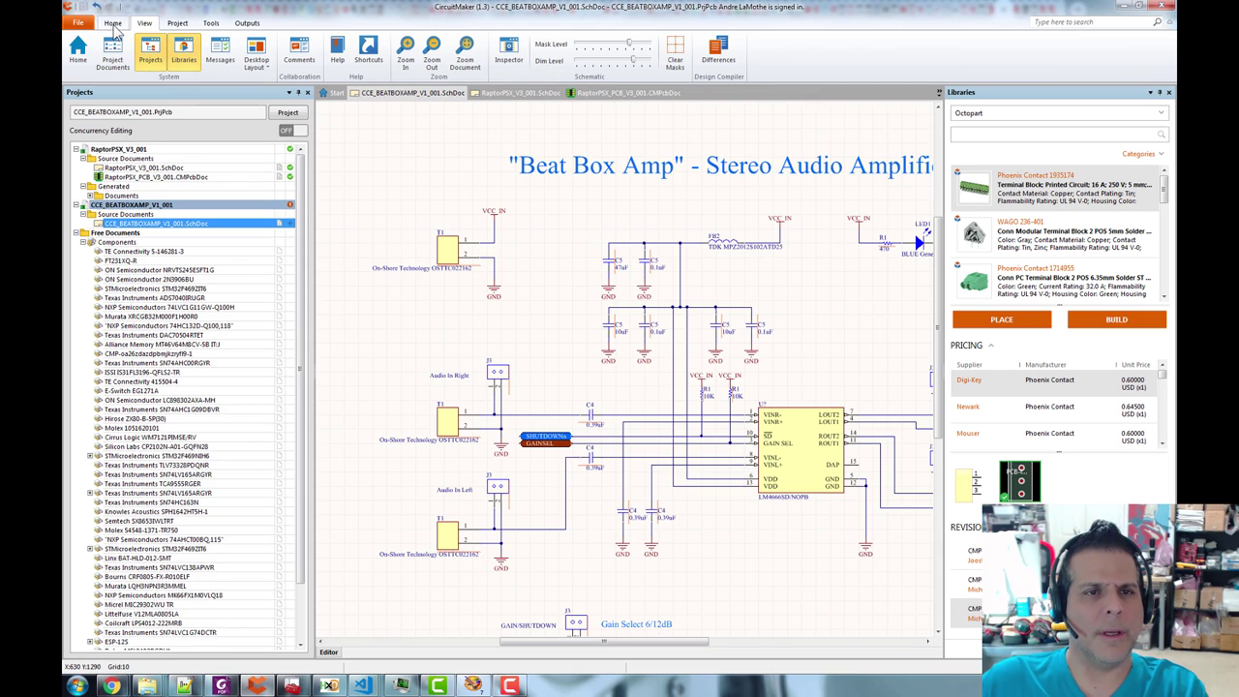
{"action": "left_click", "coordinate": [113, 24]}
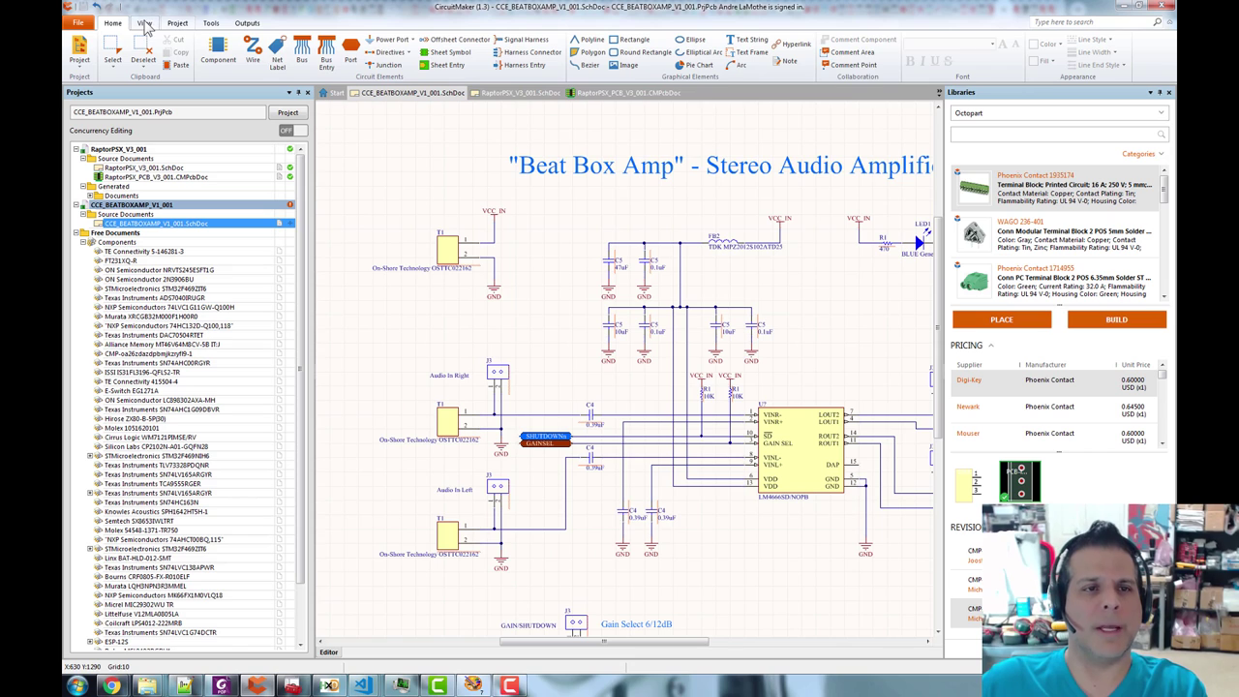
{"action": "left_click", "coordinate": [145, 23]}
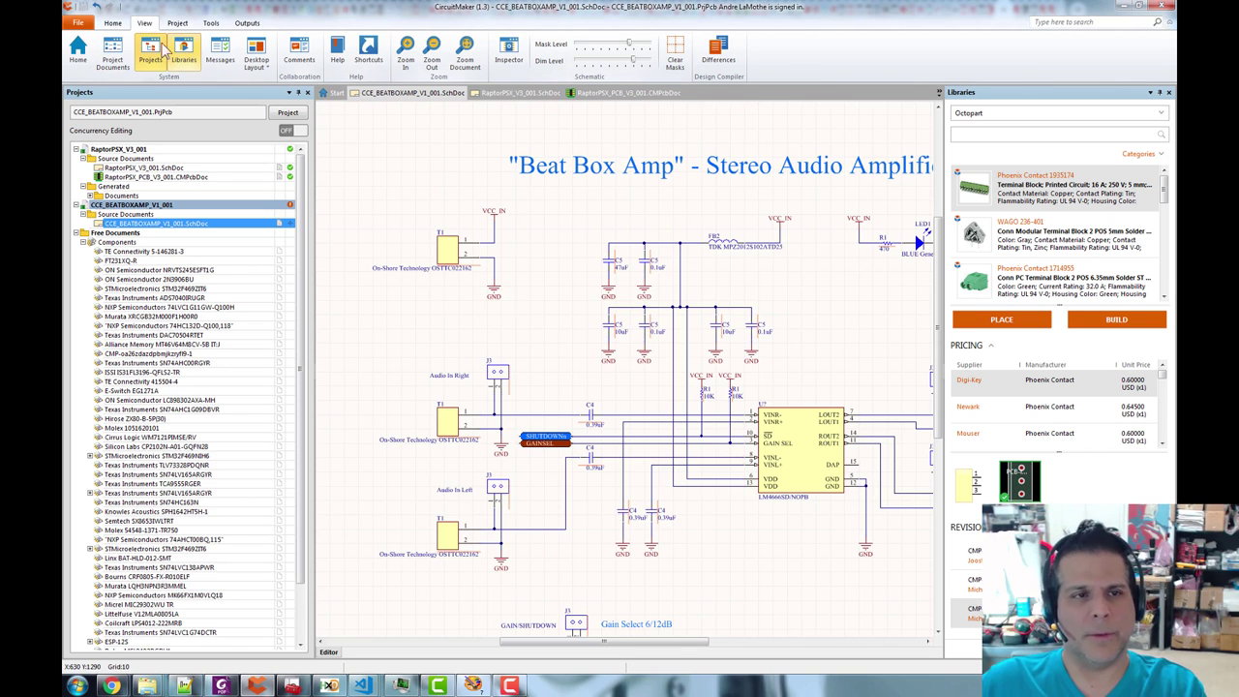
{"action": "left_click", "coordinate": [113, 24]}
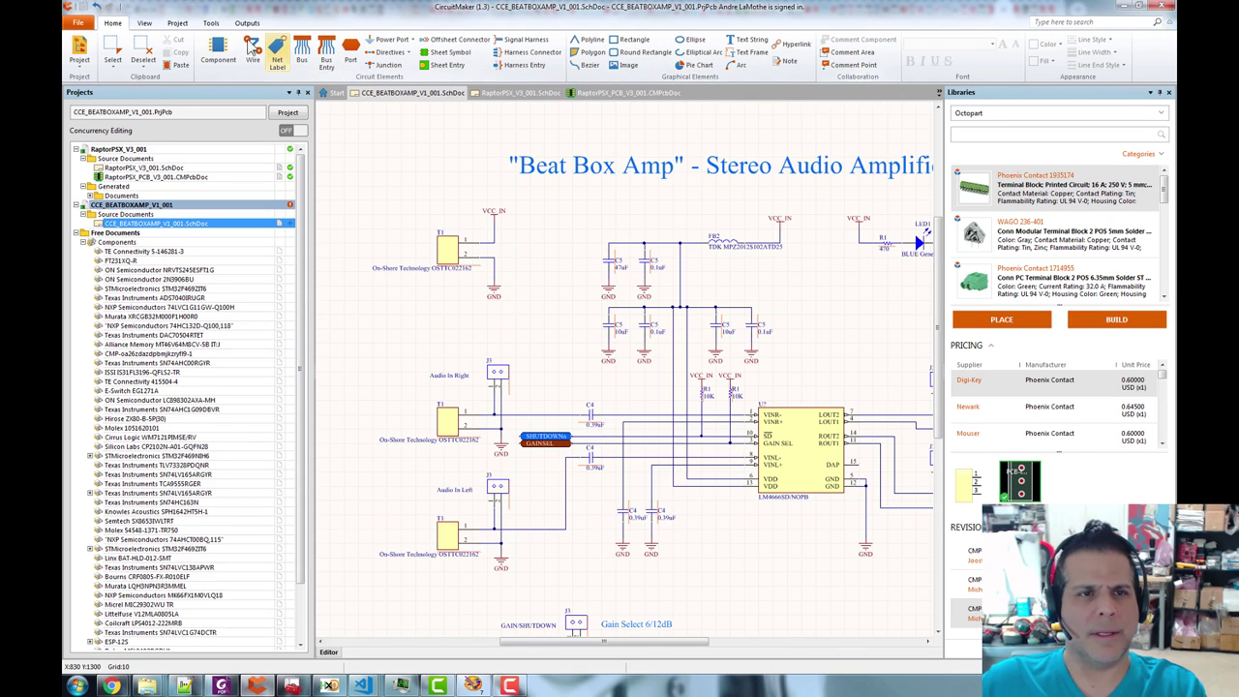
{"action": "left_click", "coordinate": [180, 26]}
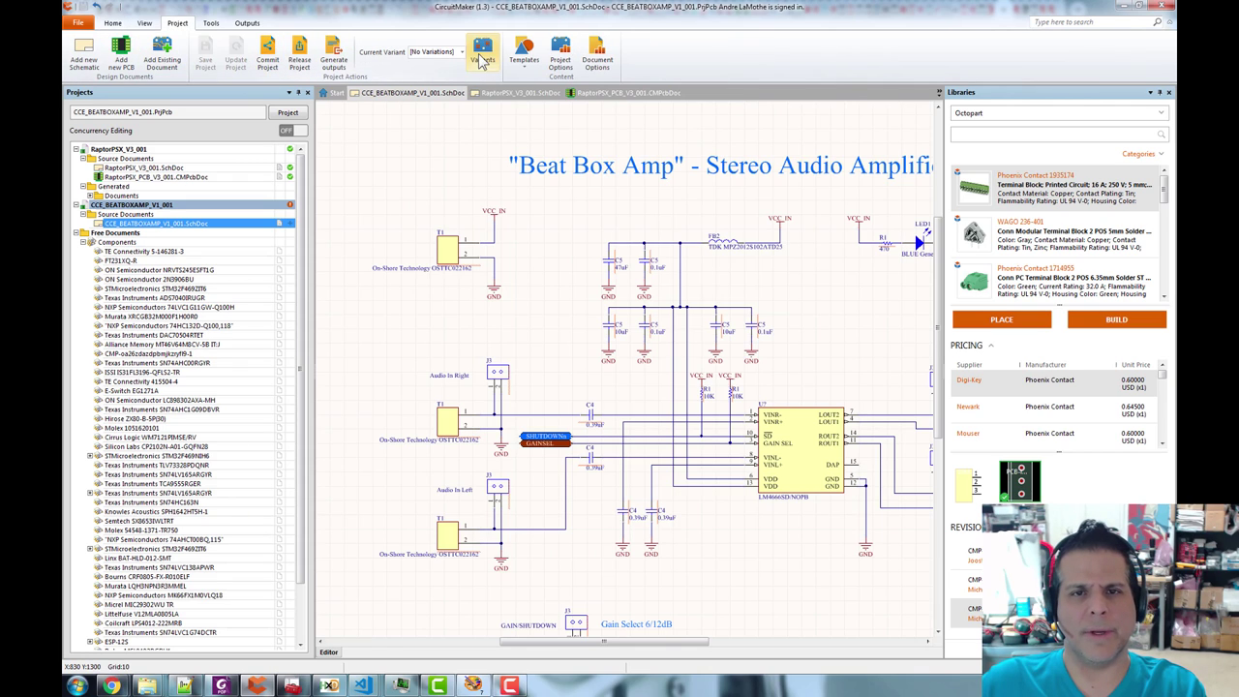
{"action": "left_click", "coordinate": [213, 24]}
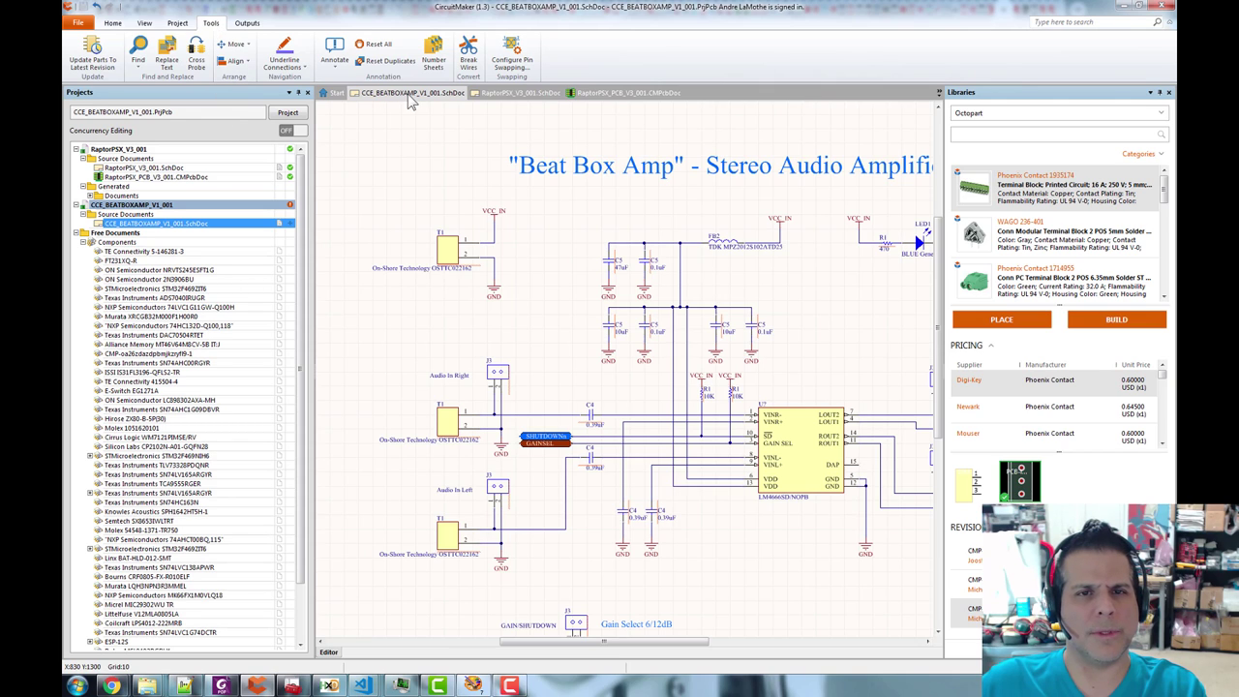
{"action": "left_click", "coordinate": [337, 65]}
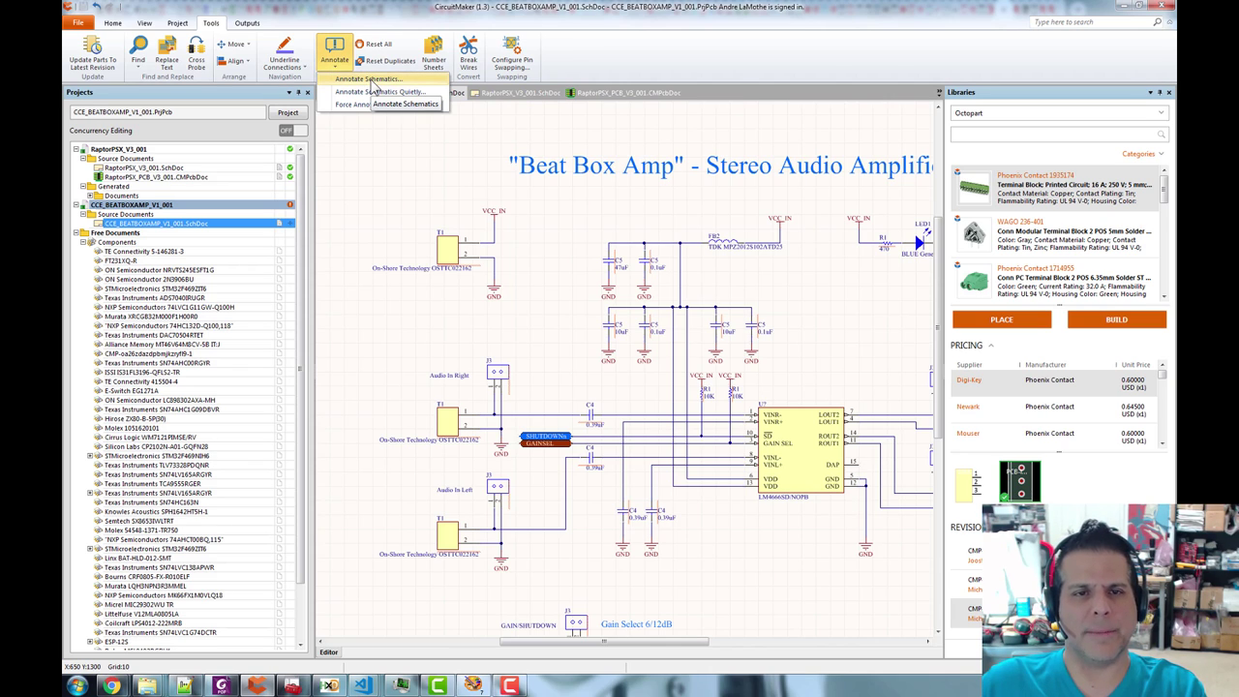
{"action": "left_click", "coordinate": [372, 79]}
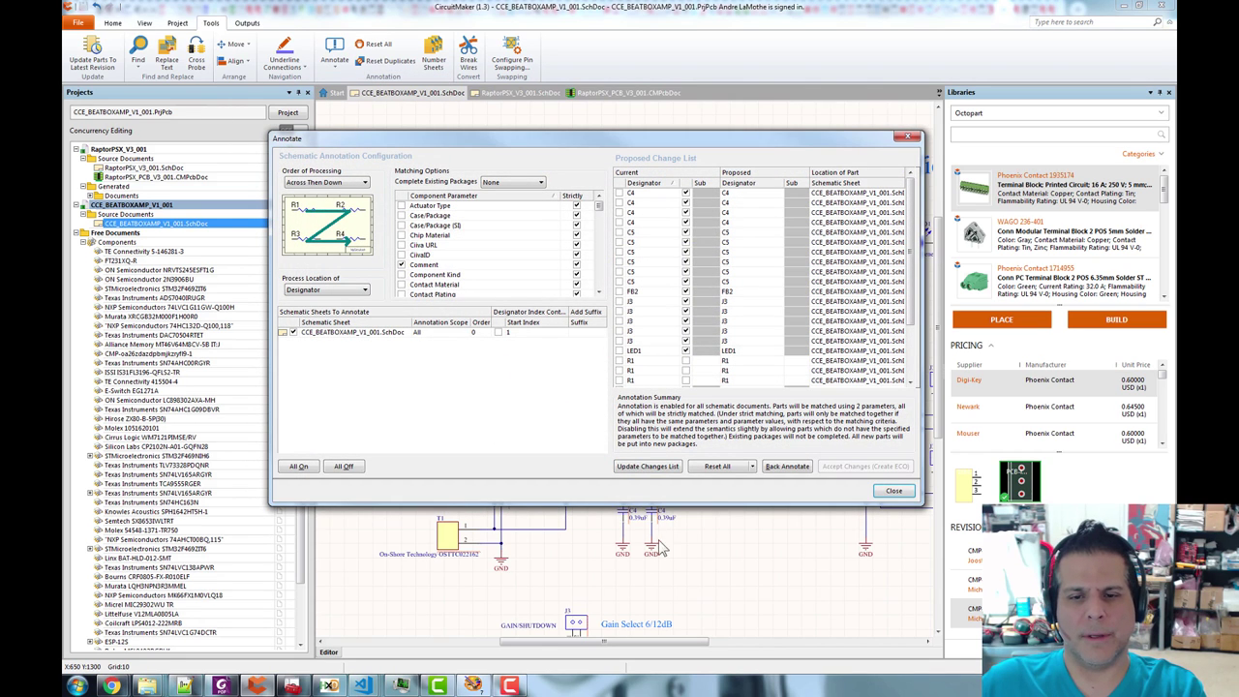
{"action": "left_click", "coordinate": [717, 466]}
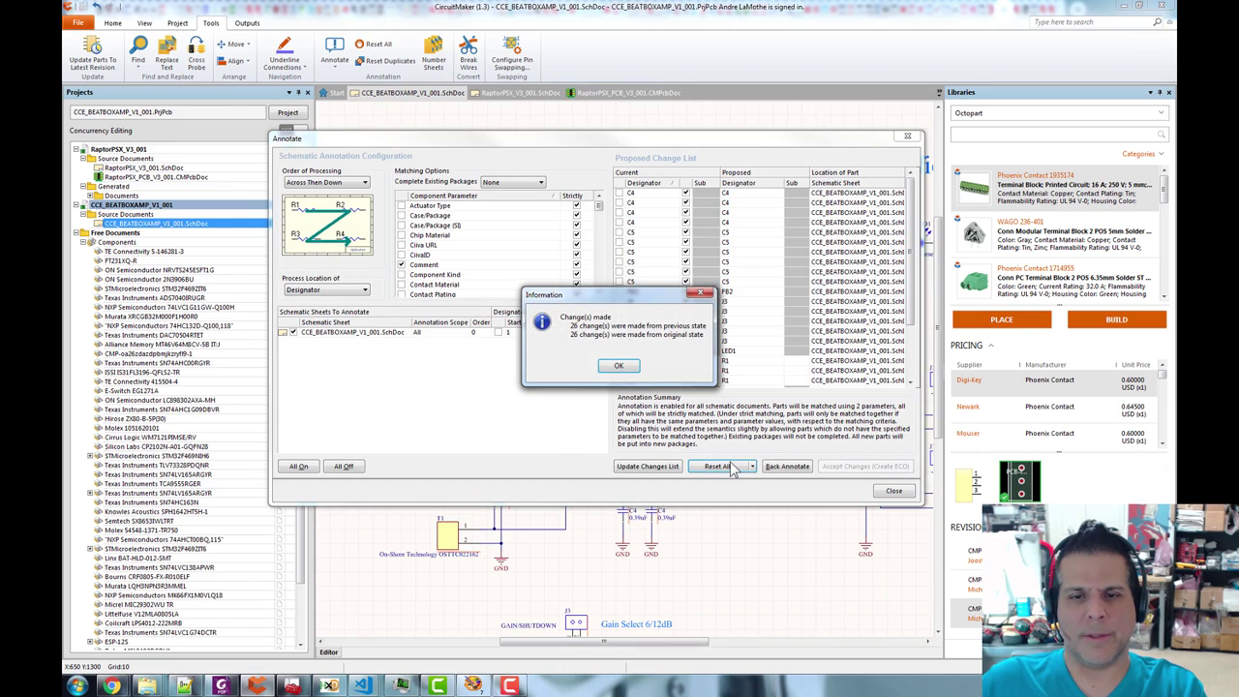
{"action": "left_click", "coordinate": [618, 367]}
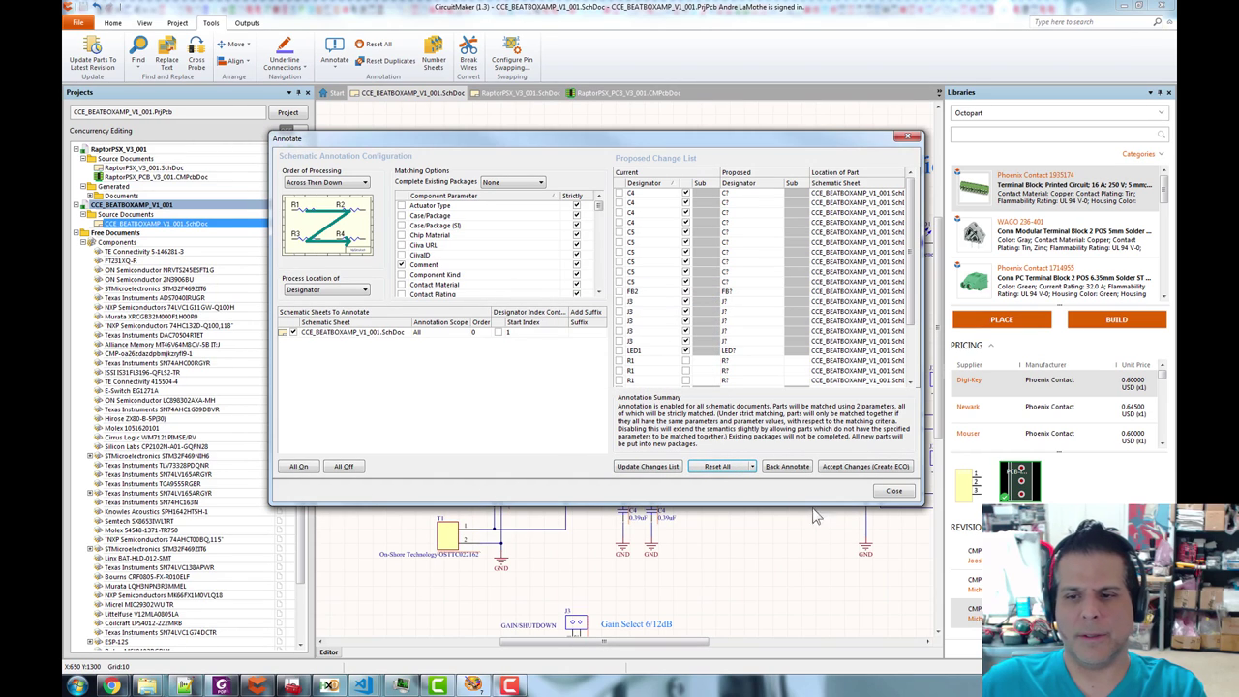
{"action": "left_click", "coordinate": [893, 491]}
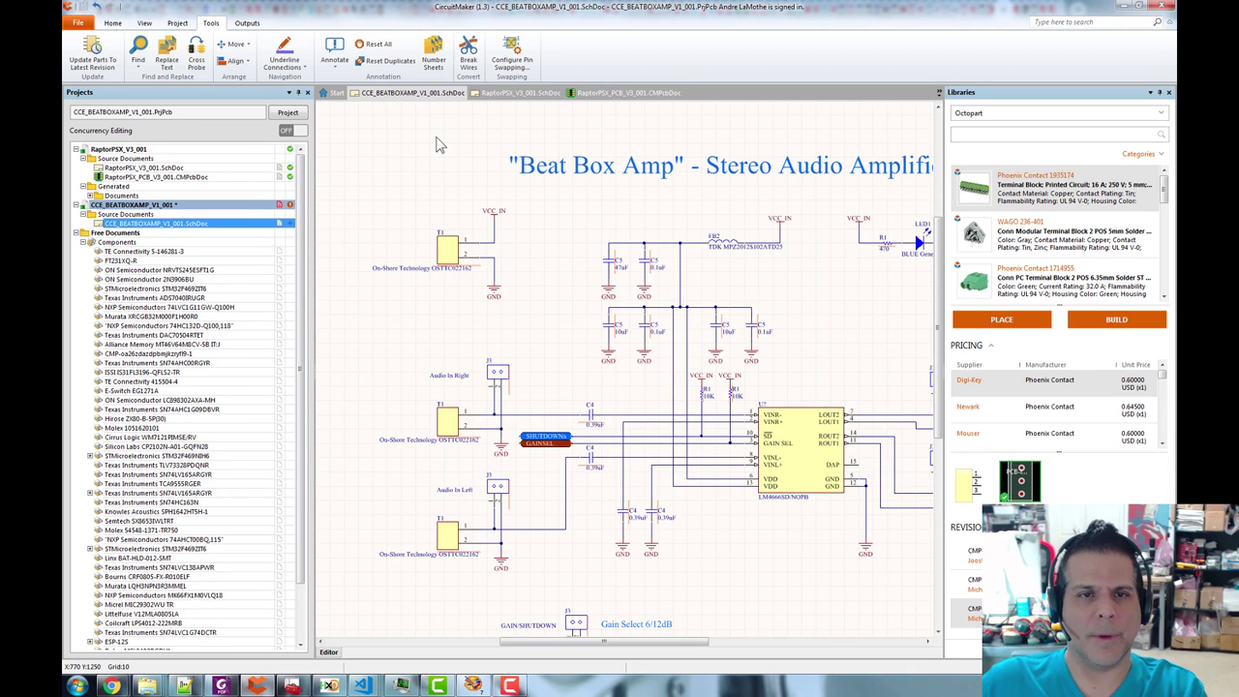
- Reset the duplicate designators and force annotation of all schematics, accepting the designator changes
{"action": "left_click", "coordinate": [387, 62]}
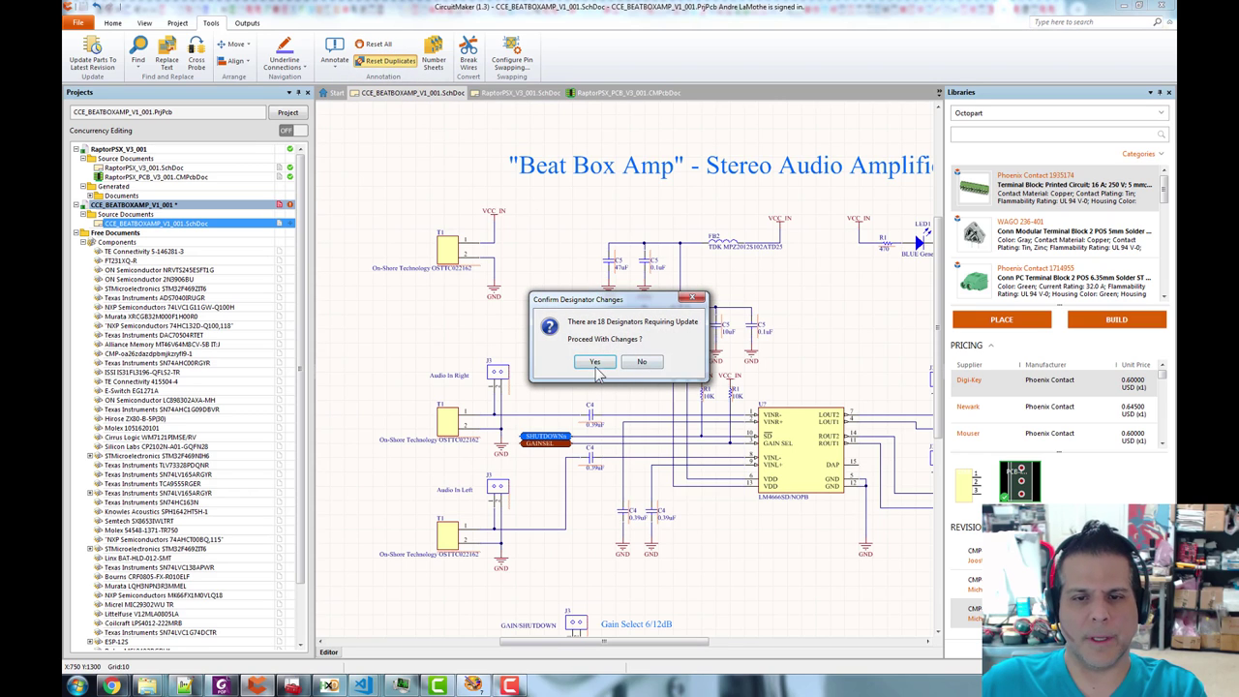
{"action": "left_click", "coordinate": [590, 360]}
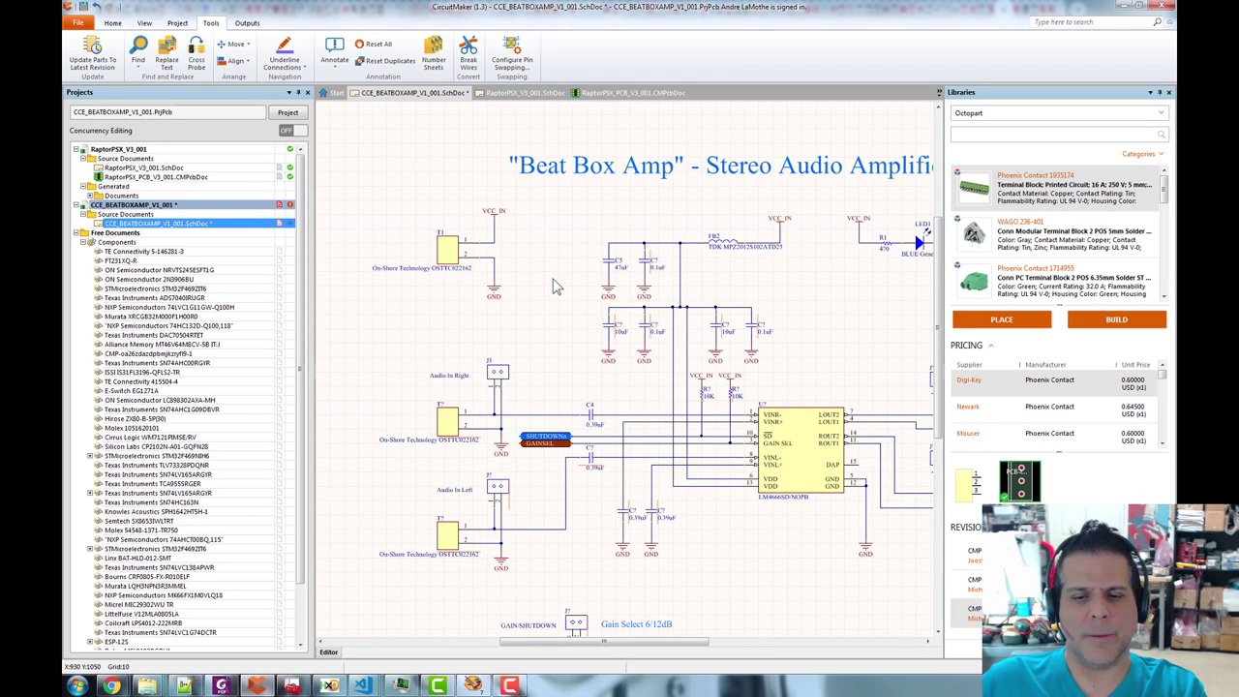
{"action": "left_click", "coordinate": [337, 64]}
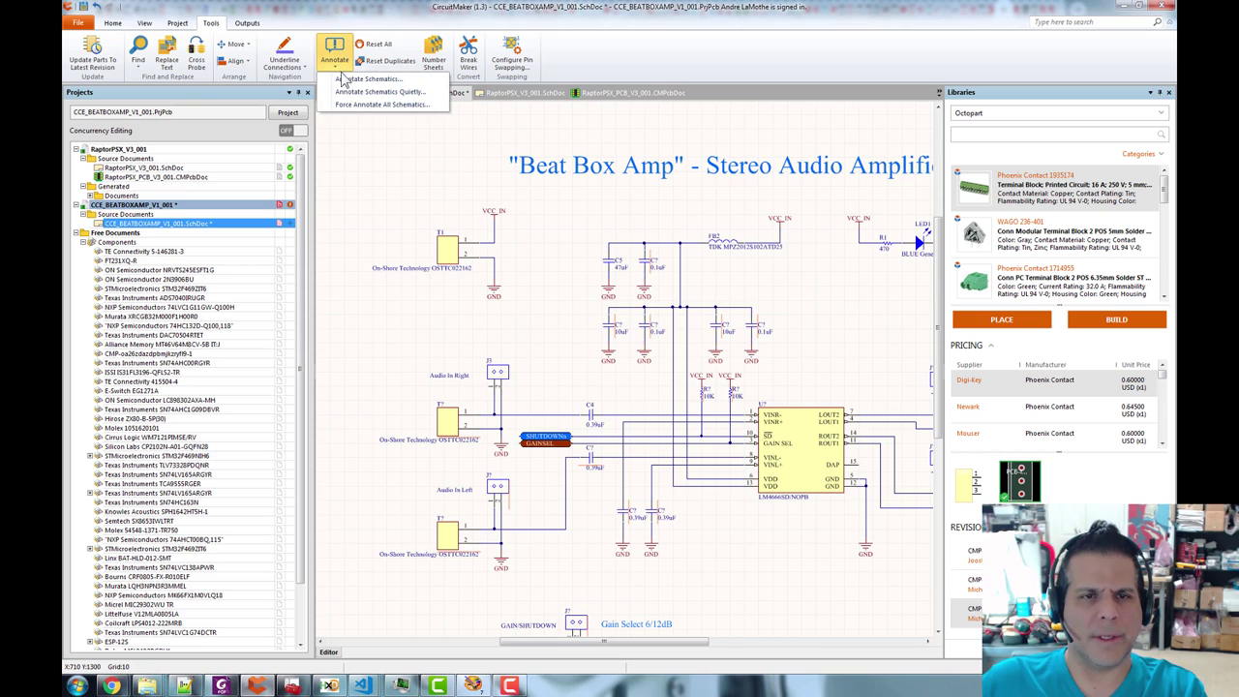
{"action": "left_click", "coordinate": [386, 104]}
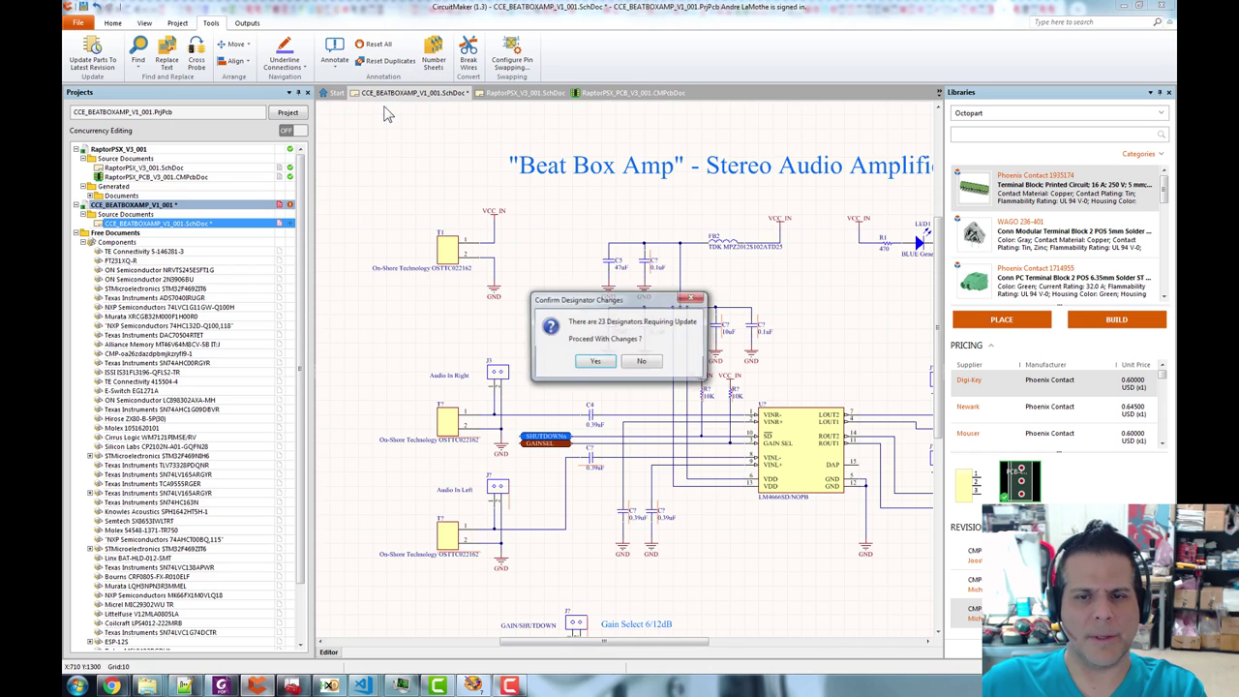
{"action": "left_click", "coordinate": [591, 362]}
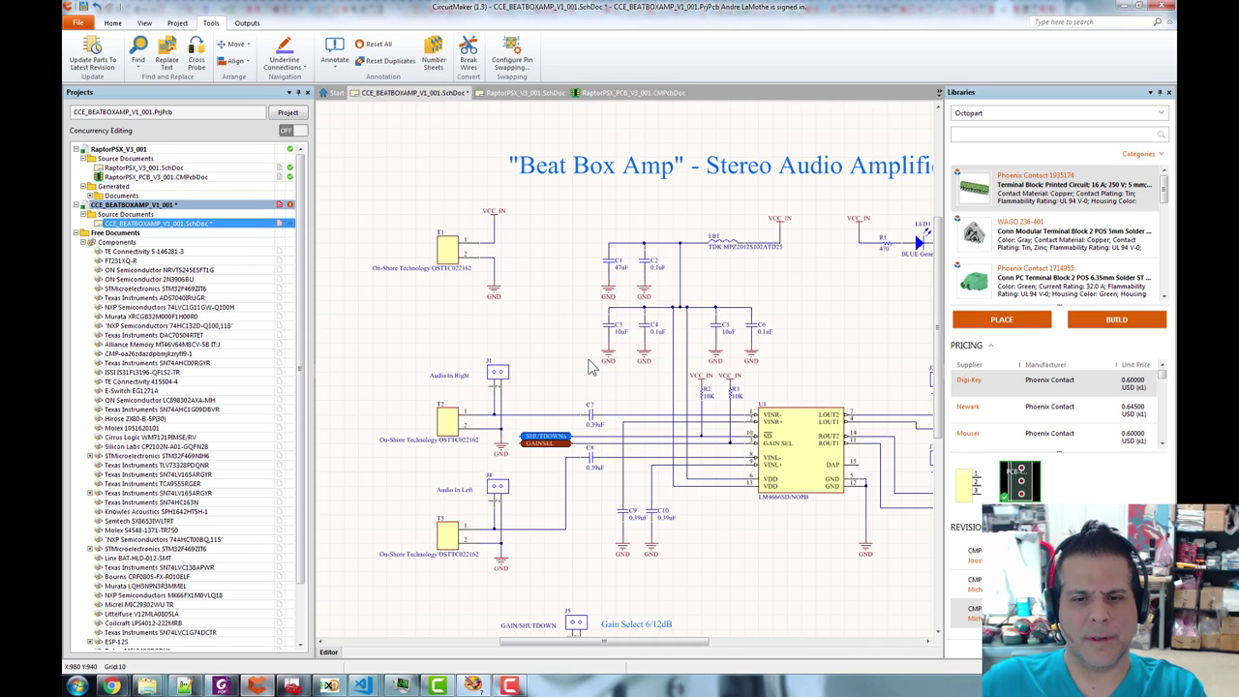
- Look over the renumbered designators across the amplifier schematic and save the schematic document
{"action": "left_click_drag", "start_coordinate": [528, 291], "coordinate": [340, 274]}
{"action": "left_click_drag", "start_coordinate": [613, 279], "coordinate": [729, 294]}
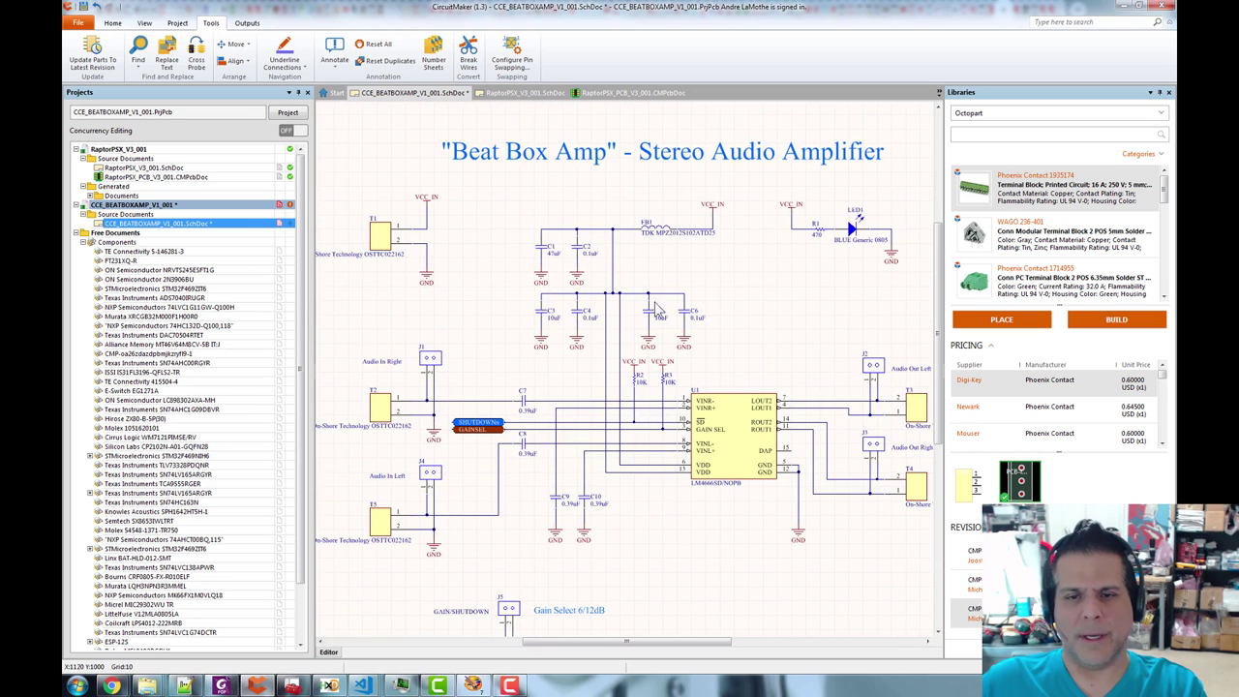
{"action": "left_click_drag", "start_coordinate": [773, 376], "coordinate": [866, 345]}
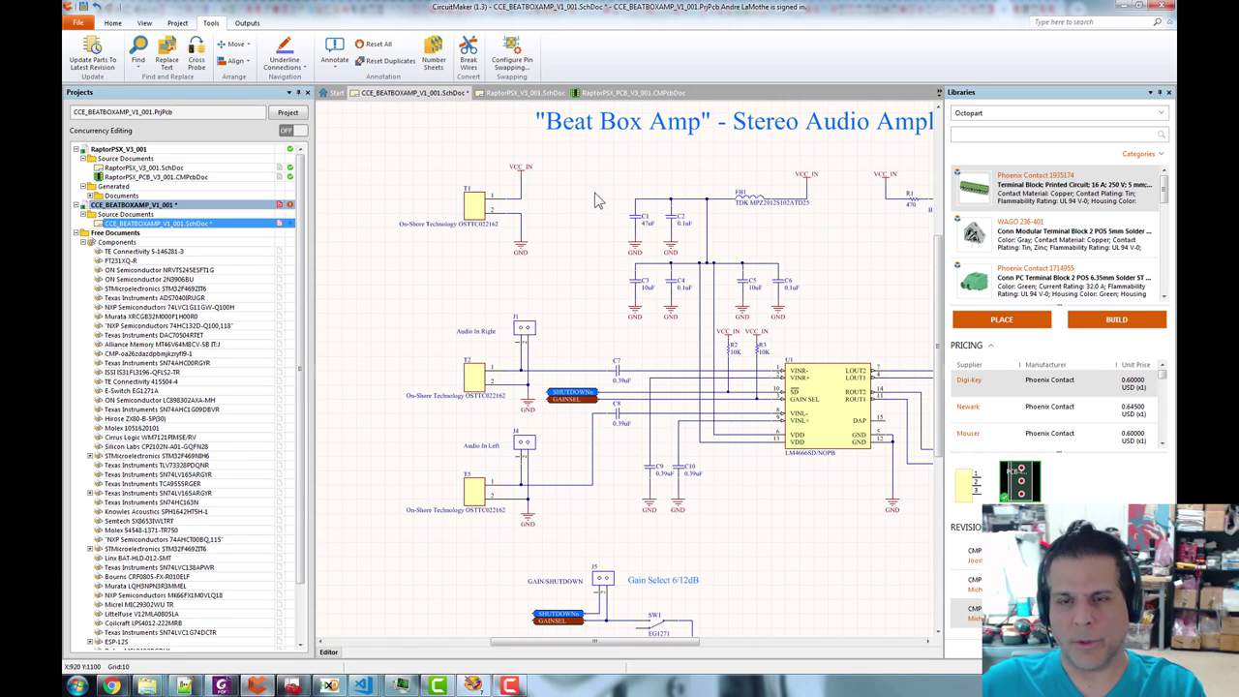
{"action": "left_click_drag", "start_coordinate": [815, 225], "coordinate": [726, 228]}
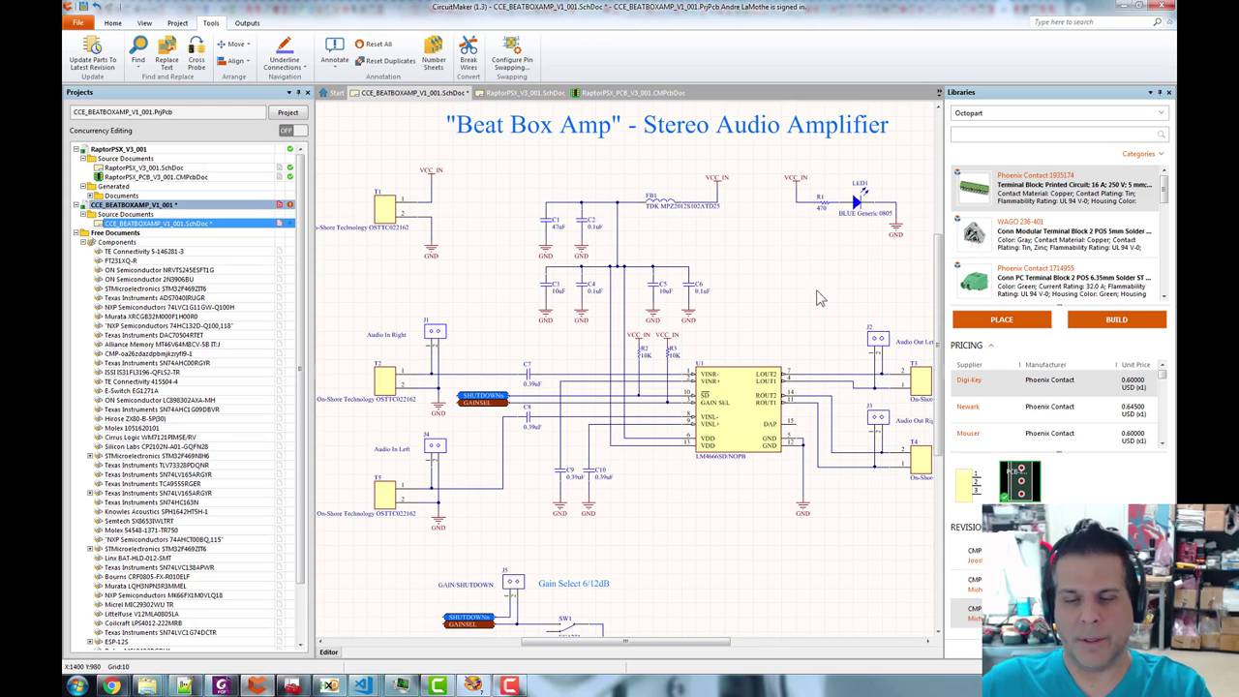
{"action": "key", "text": "ctrl+s"}
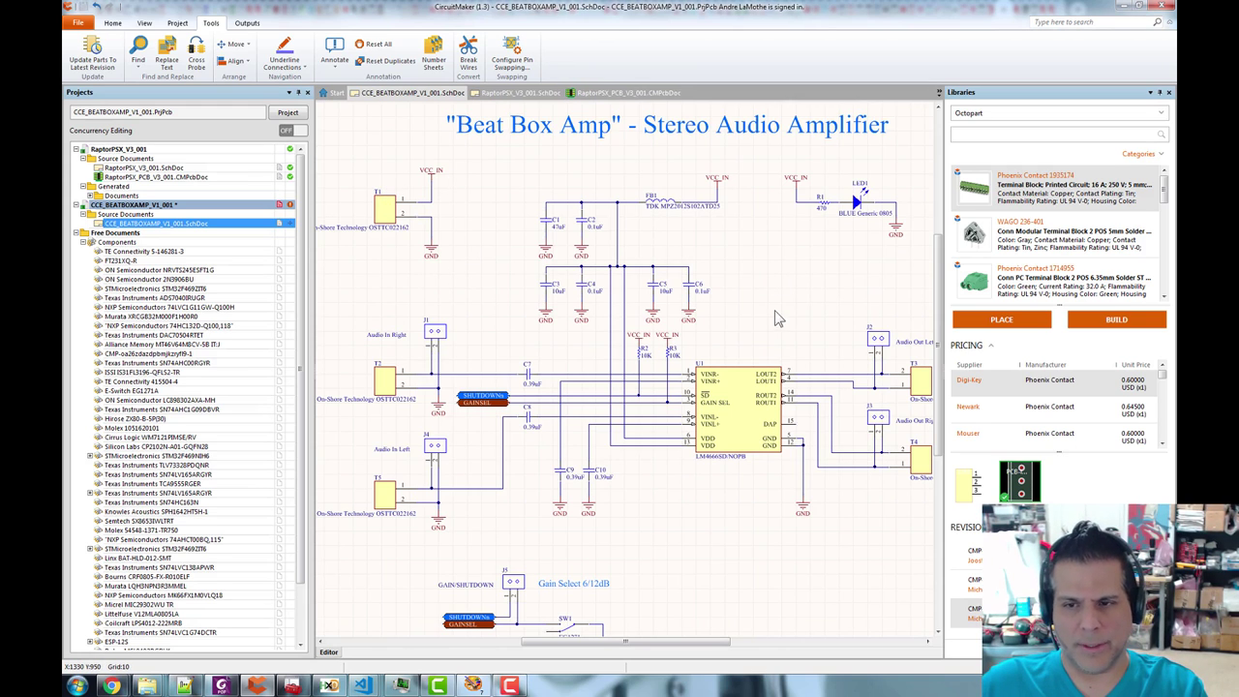
- Examine the saved schematic's power filtering, LM4666 amplifier stage, audio connectors and gain select circuit
{"action": "left_click_drag", "start_coordinate": [780, 312], "coordinate": [557, 322]}
{"action": "left_click_drag", "start_coordinate": [762, 296], "coordinate": [874, 248]}
{"action": "left_click_drag", "start_coordinate": [667, 259], "coordinate": [719, 358]}
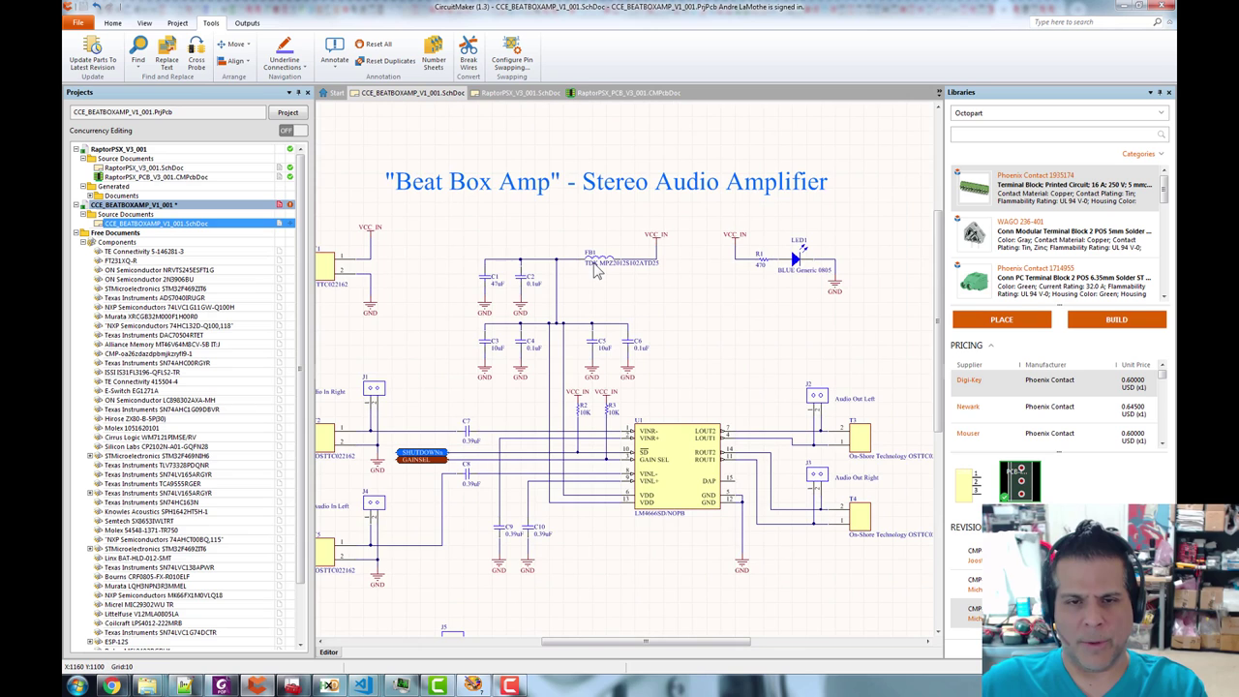
{"action": "left_click_drag", "start_coordinate": [643, 303], "coordinate": [714, 302]}
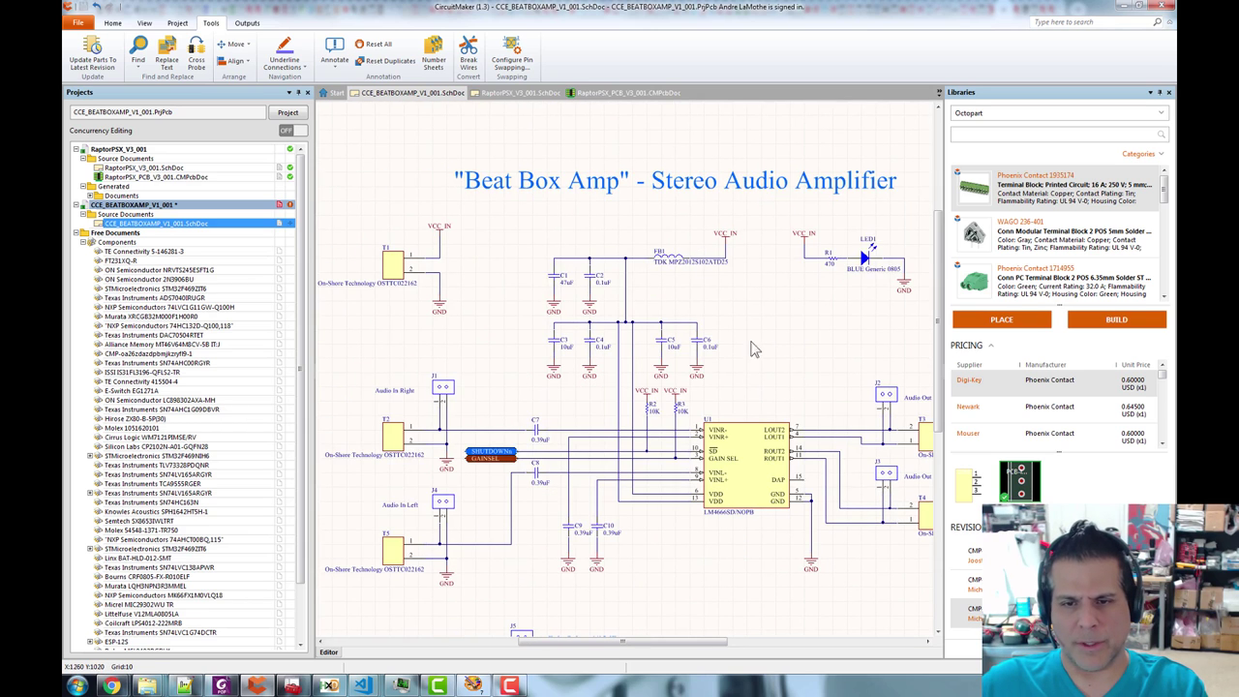
{"action": "left_click_drag", "start_coordinate": [757, 404], "coordinate": [802, 278]}
{"action": "scroll", "coordinate": [640, 318], "scroll_direction": "up", "scroll_amount": 1}
{"action": "scroll", "coordinate": [558, 275], "scroll_direction": "down", "scroll_amount": 2}
{"action": "left_click_drag", "start_coordinate": [517, 207], "coordinate": [497, 286]}
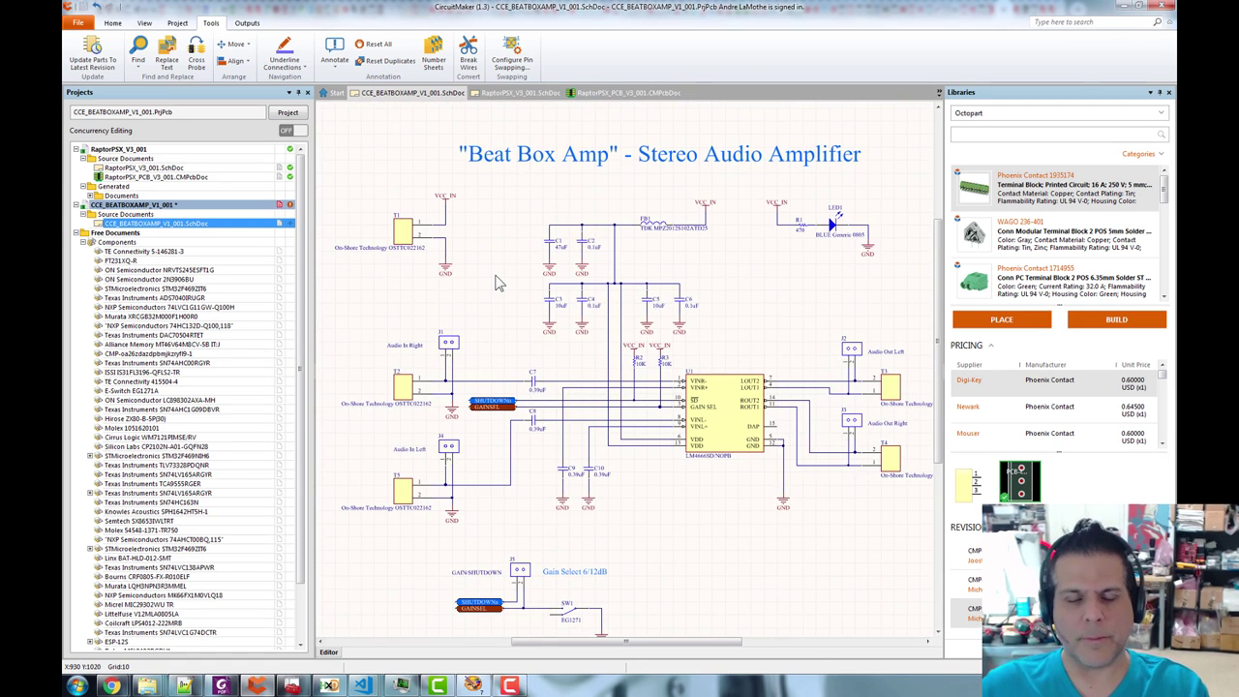
- Save the CCE_BEATBOXAMP_V1_001 project and commit its changes without a comment
{"action": "right_click", "coordinate": [140, 204]}
{"action": "left_click", "coordinate": [174, 276]}
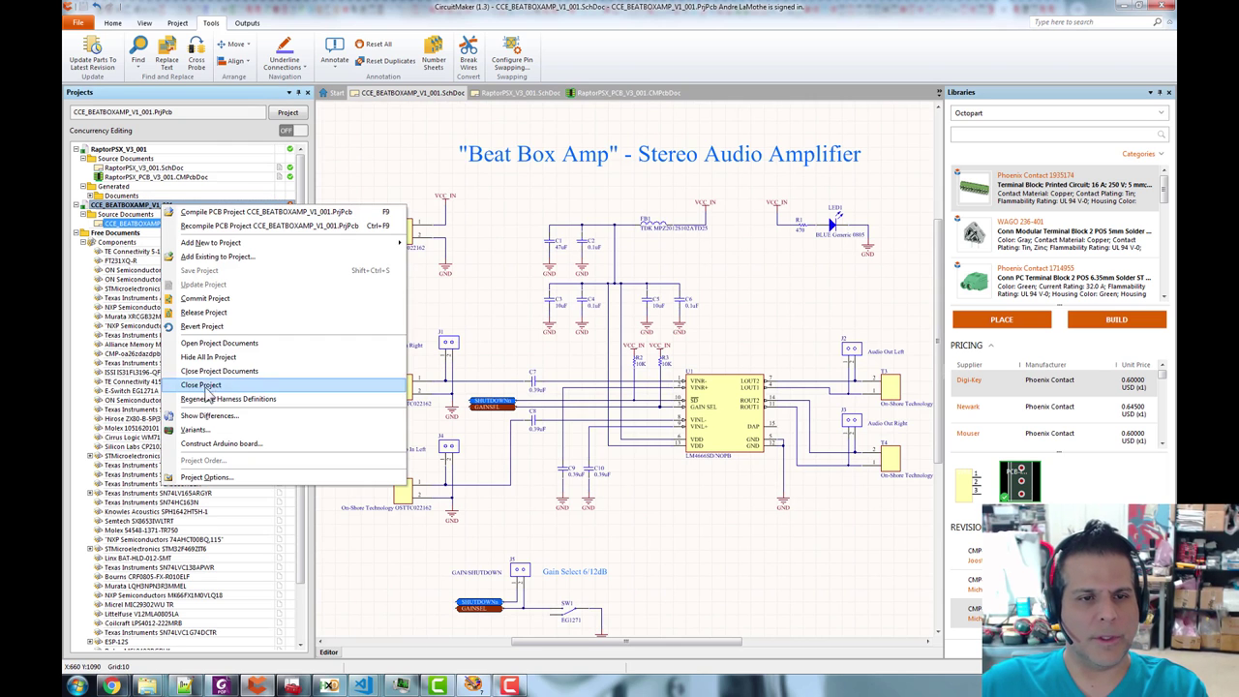
{"action": "left_click", "coordinate": [204, 298]}
{"action": "left_click", "coordinate": [694, 548]}
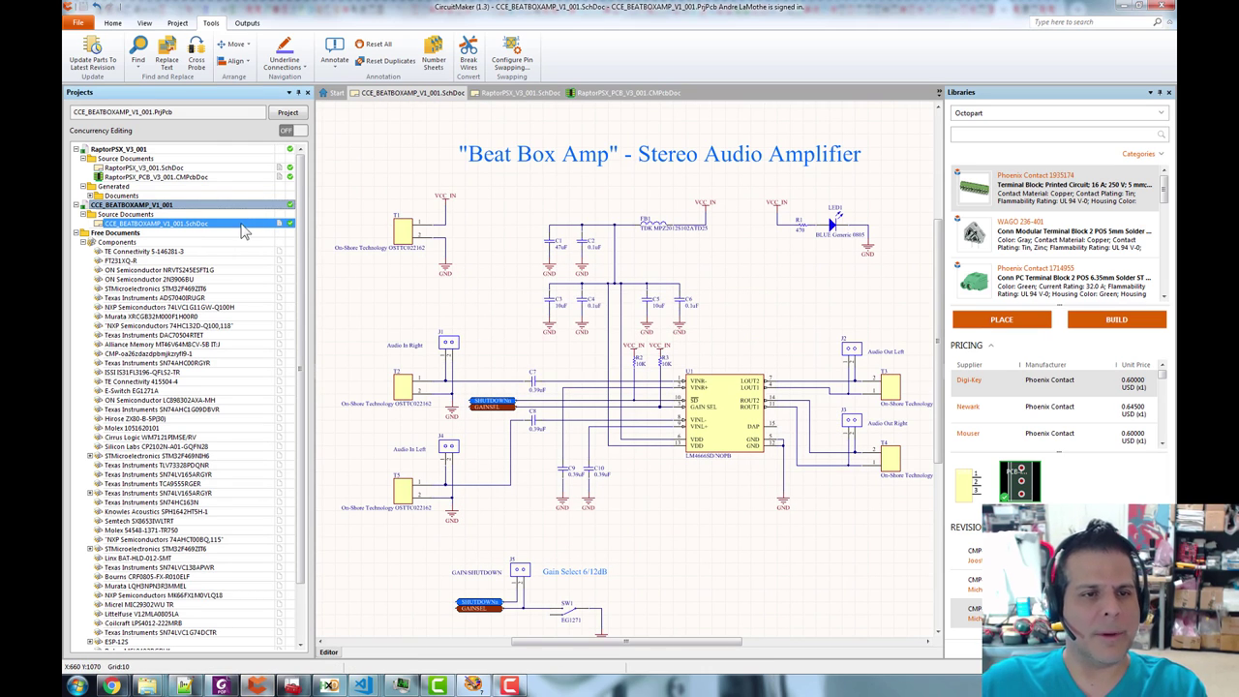
- Compile the CCE_BEATBOXAMP_V1_001 PCB project
{"action": "right_click", "coordinate": [145, 206]}
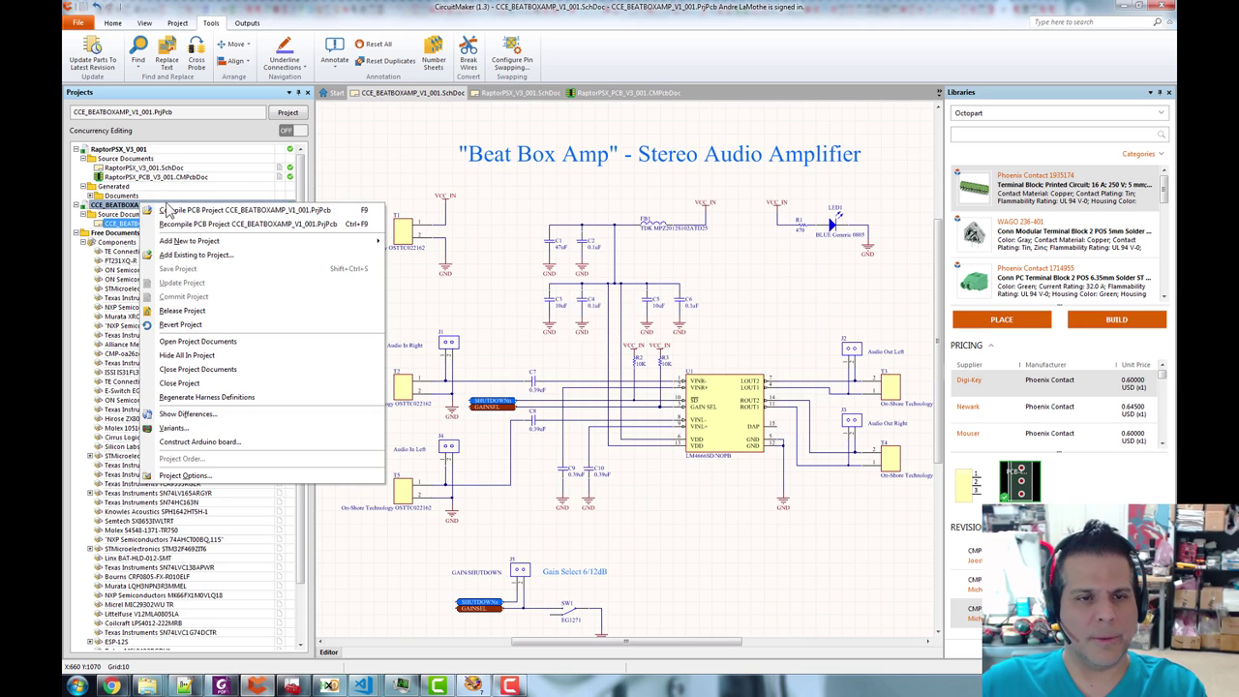
{"action": "left_click", "coordinate": [213, 210]}
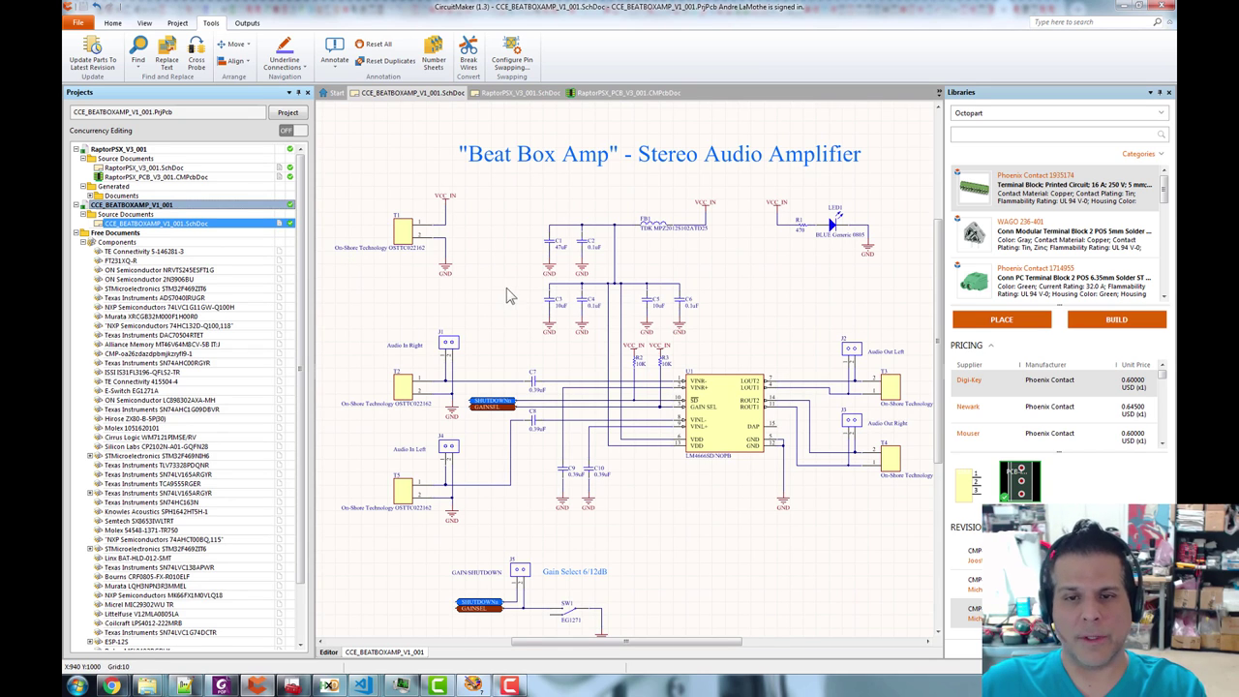
{"action": "left_click_drag", "start_coordinate": [763, 299], "coordinate": [751, 276]}
{"action": "scroll", "coordinate": [747, 303], "scroll_direction": "down", "scroll_amount": 2}
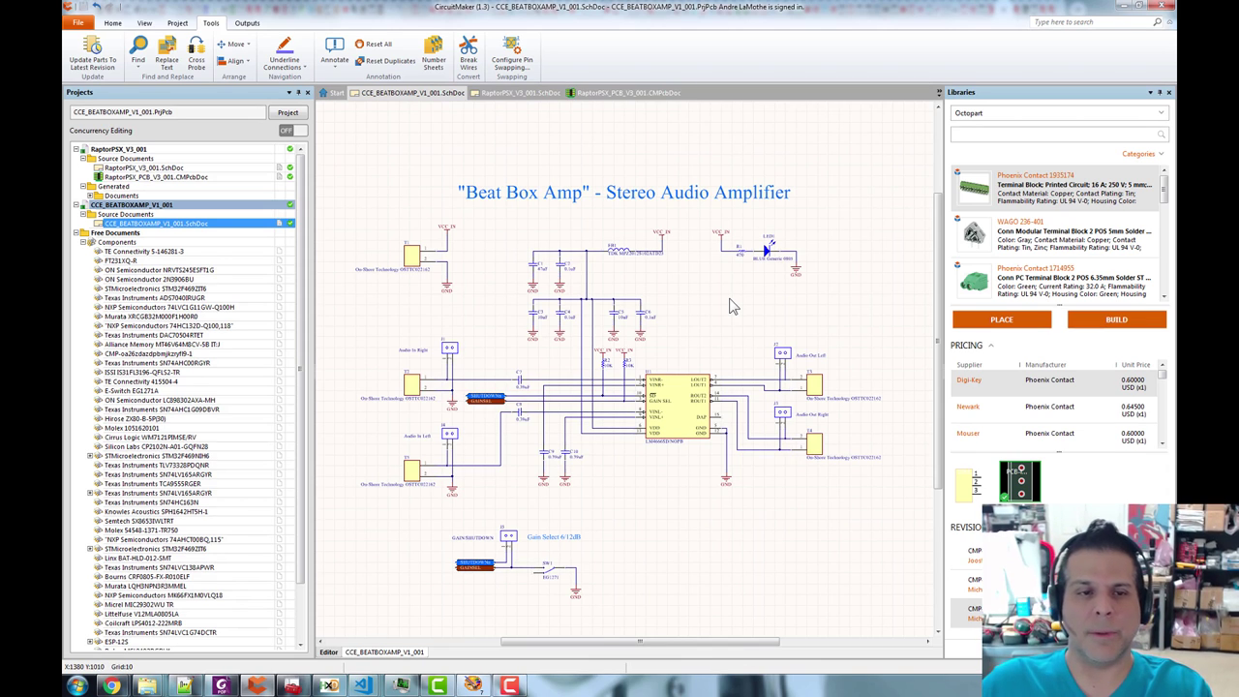
- Add a new PCB document named CCE_BEATBOXAMP_V1_001.CMPcbDoc to the amplifier project
{"action": "right_click", "coordinate": [153, 206]}
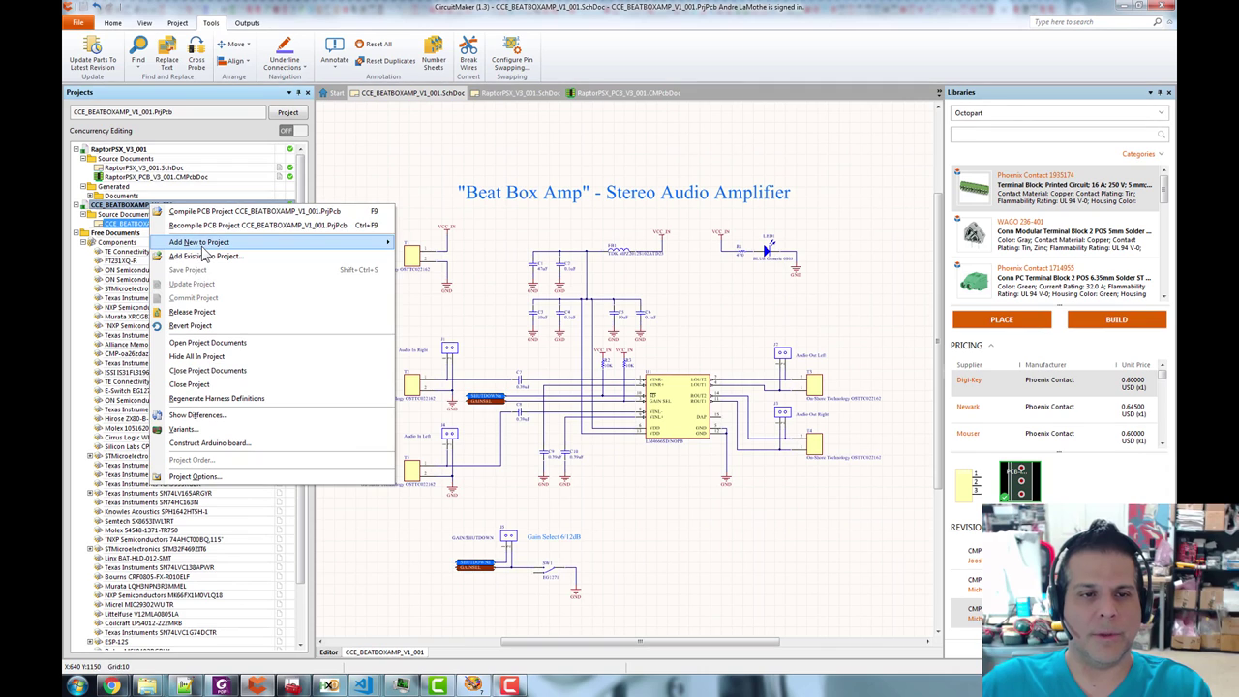
{"action": "mouse_move", "coordinate": [203, 248]}
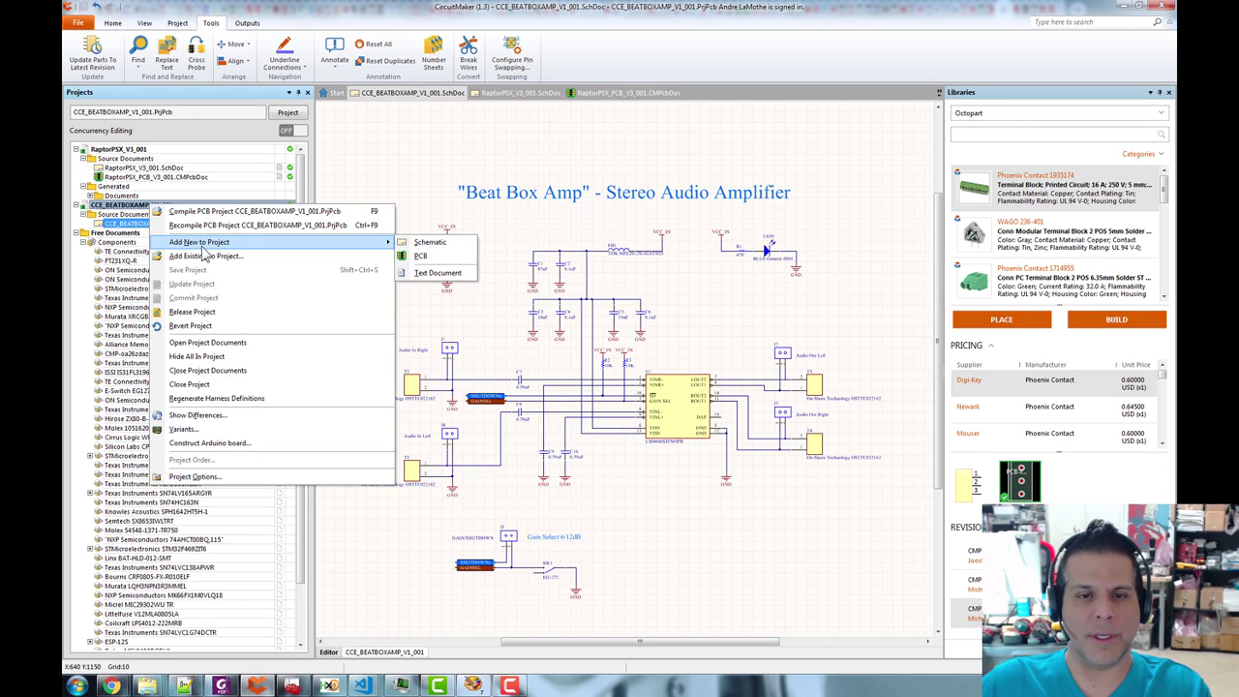
{"action": "left_click", "coordinate": [422, 256]}
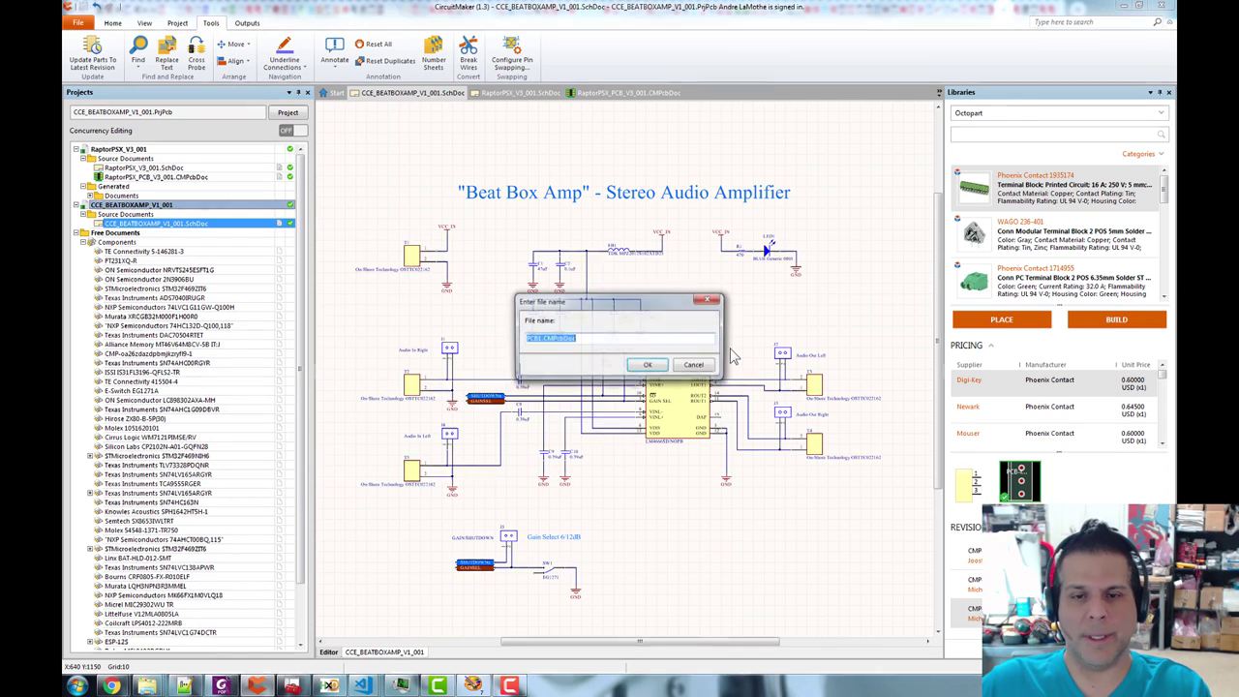
{"action": "left_click", "coordinate": [607, 340]}
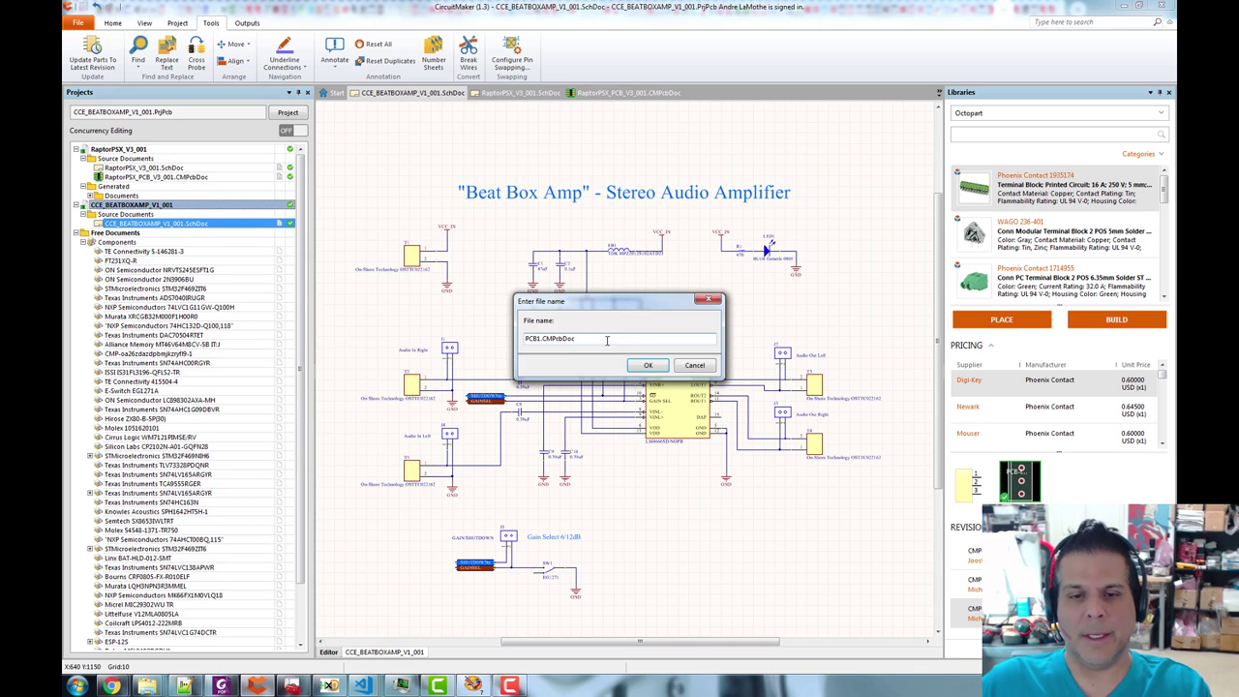
{"action": "key", "text": "Home"}
{"action": "key", "text": "Delete"}
{"action": "key", "text": "Delete"}
{"action": "key", "text": "Delete"}
{"action": "key", "text": "Delete"}
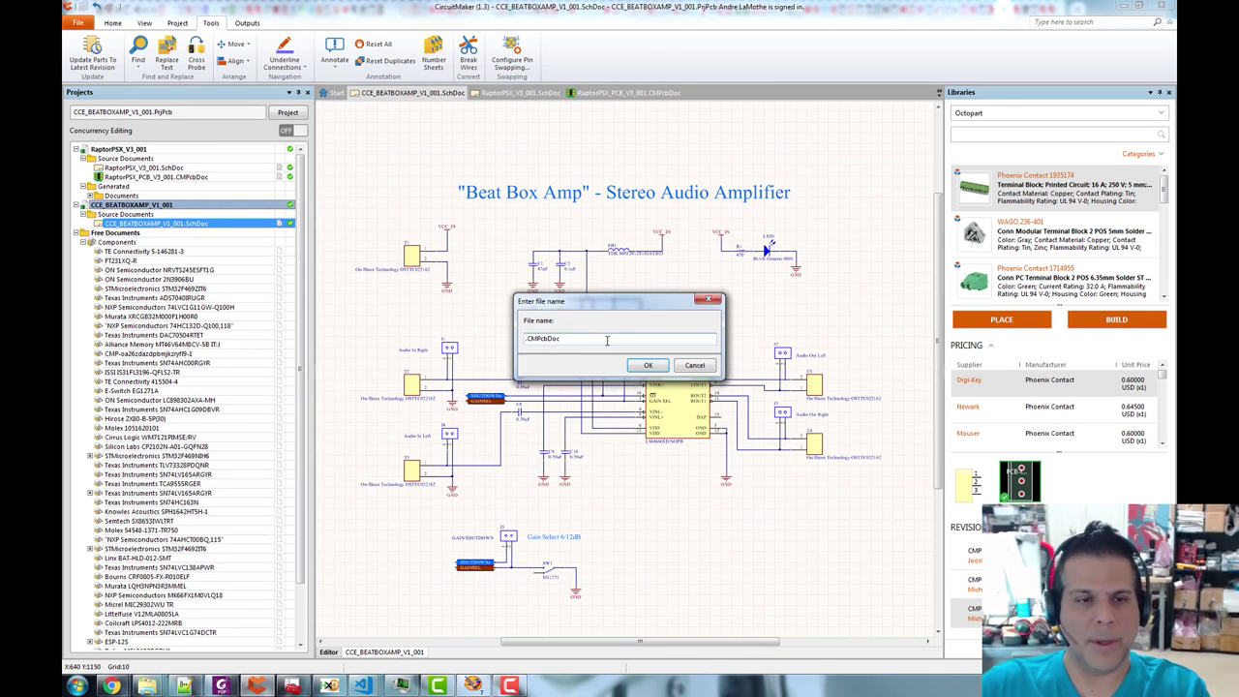
{"action": "type", "text": "CCE"}
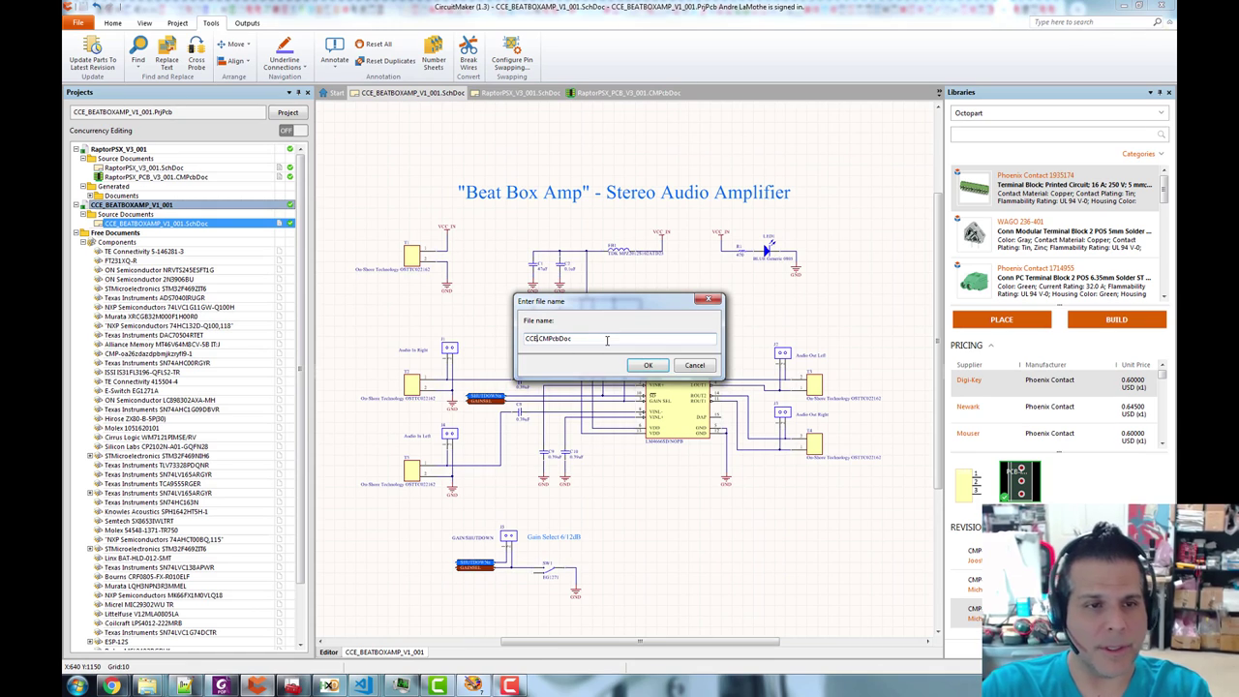
{"action": "type", "text": "_BEAT"}
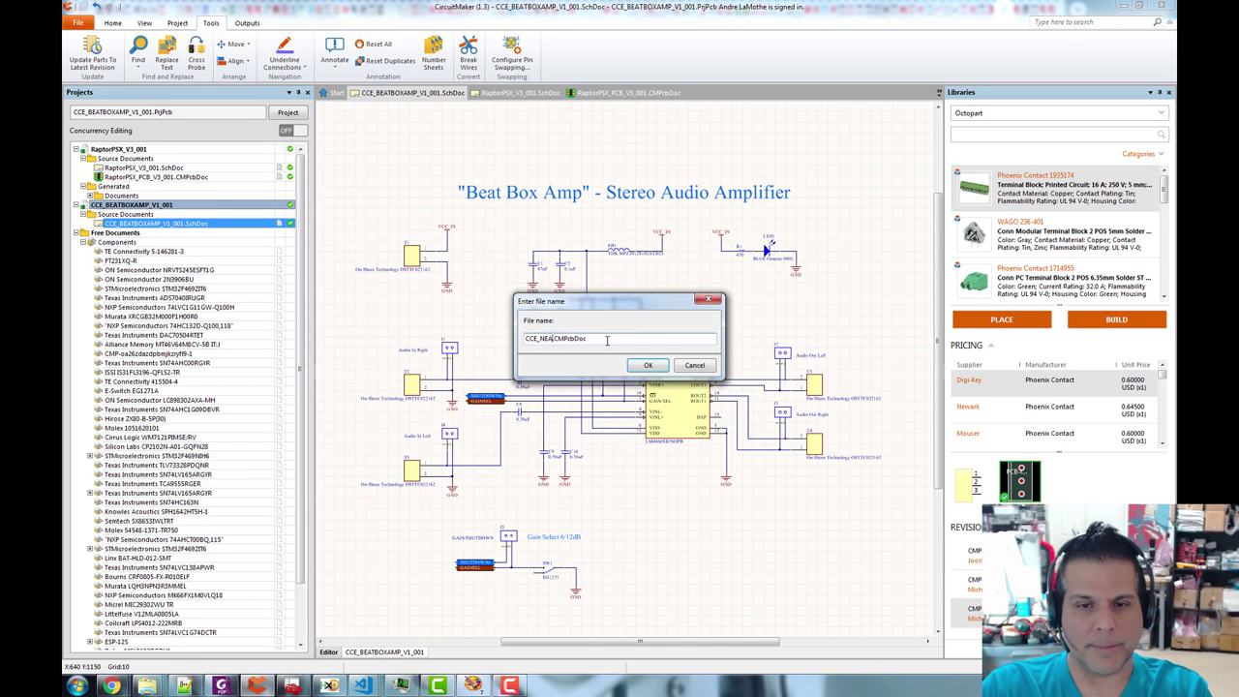
{"action": "key", "text": "BackSpace"}
{"action": "key", "text": "BackSpace"}
{"action": "key", "text": "BackSpace"}
{"action": "key", "text": "BackSpace"}
{"action": "type", "text": "BEATBOX"}
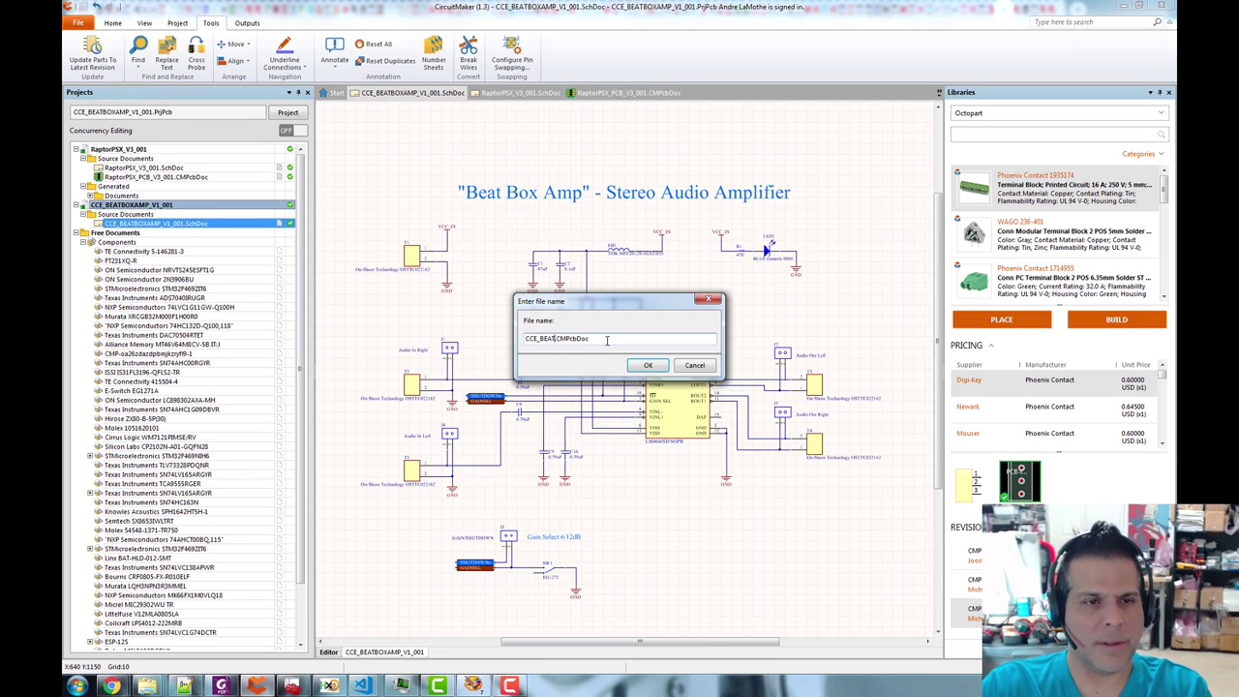
{"action": "type", "text": "AMP"}
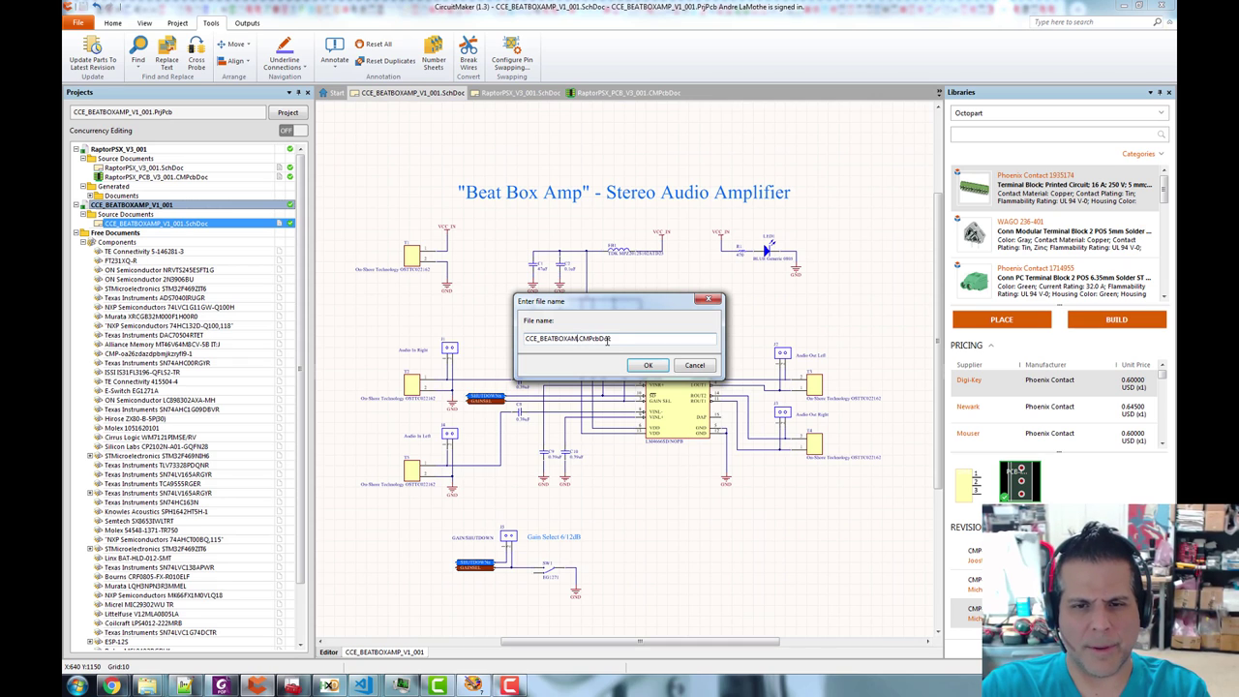
{"action": "type", "text": "_V1_"}
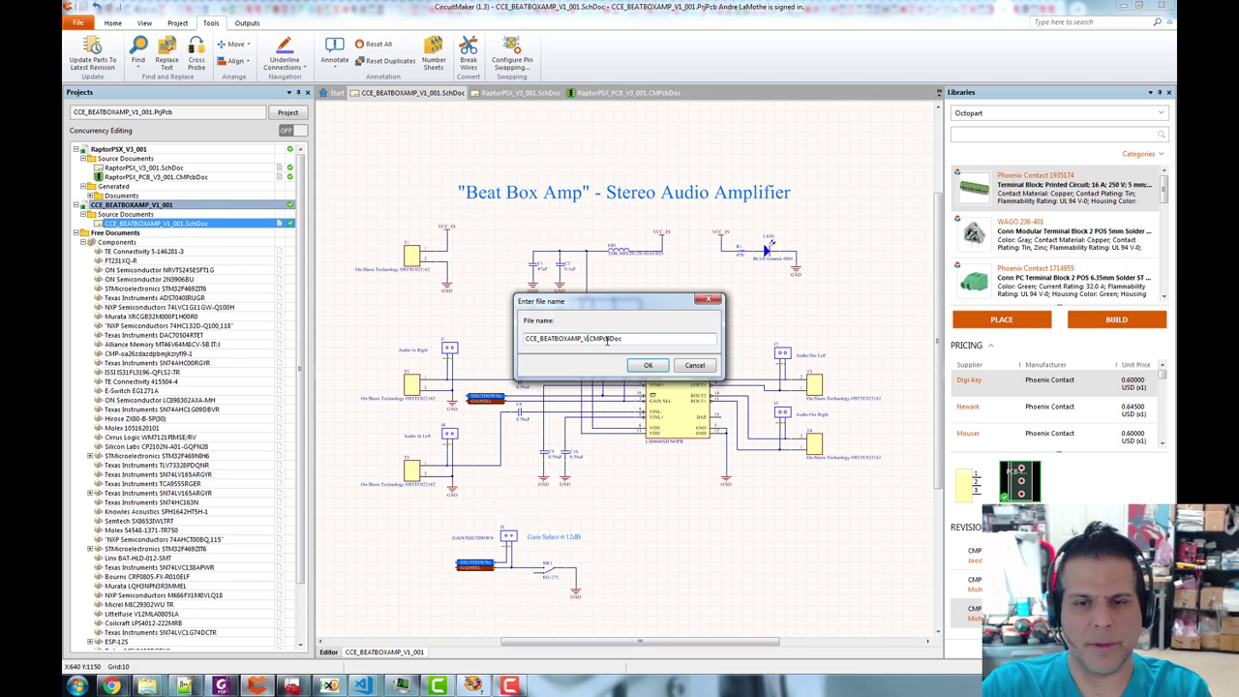
{"action": "type", "text": "001"}
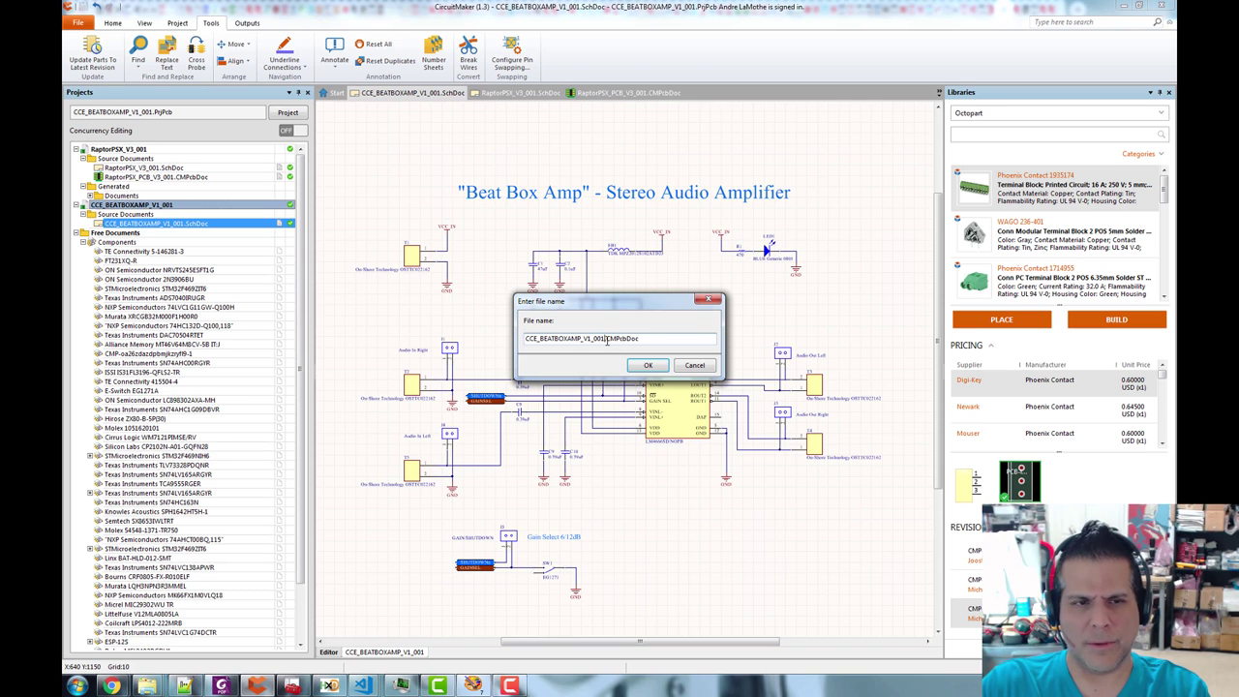
{"action": "key", "text": "Return"}
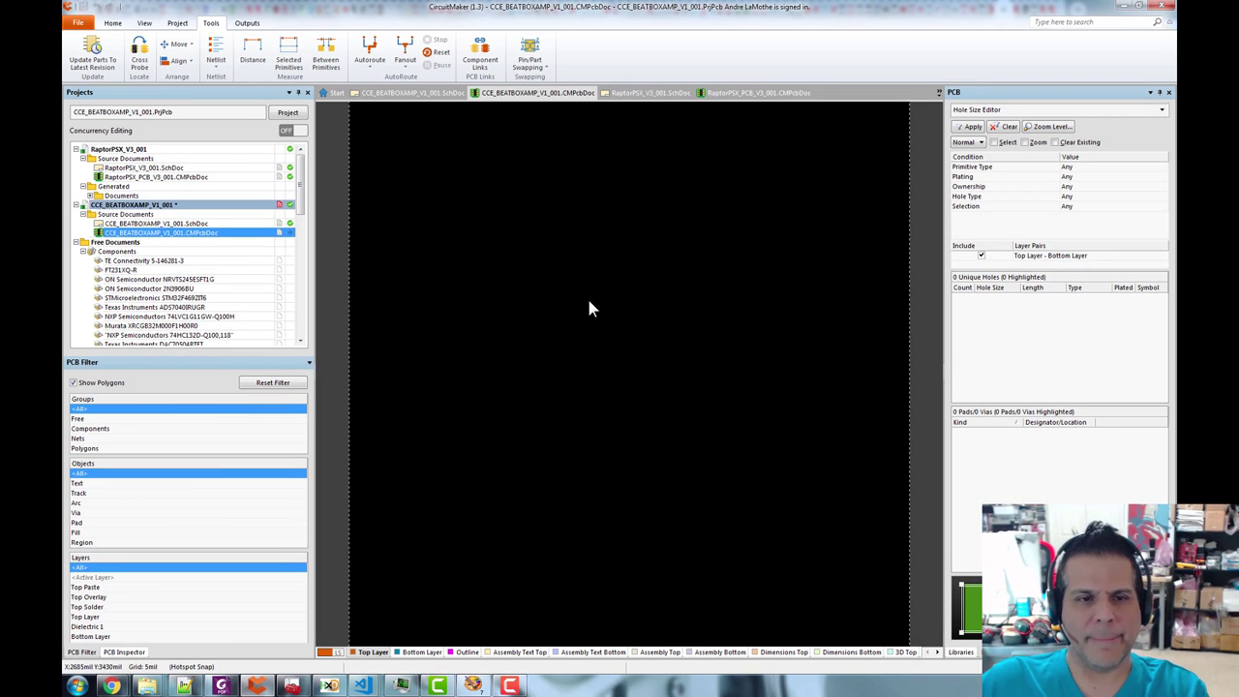
{"action": "scroll", "coordinate": [589, 301], "scroll_direction": "down", "scroll_amount": 4}
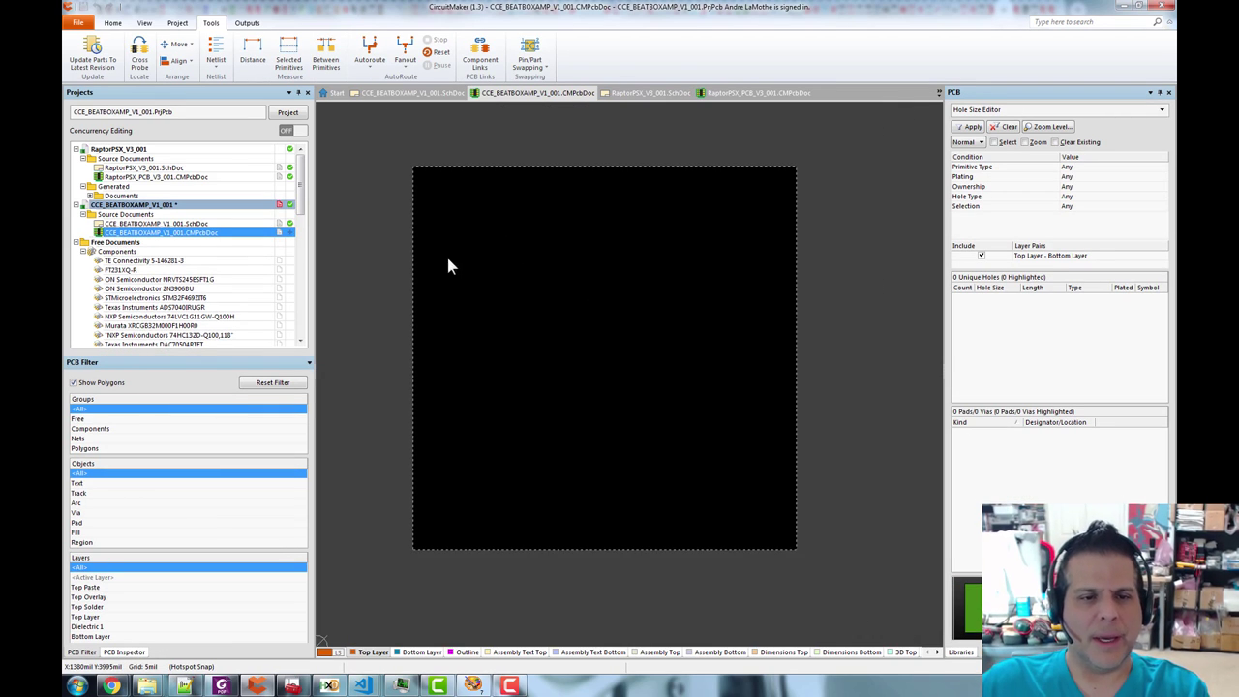
- Return to the amplifier schematic and save the CCE_BEATBOXAMP_V1_001 project with its new PCB document
{"action": "left_click", "coordinate": [159, 225]}
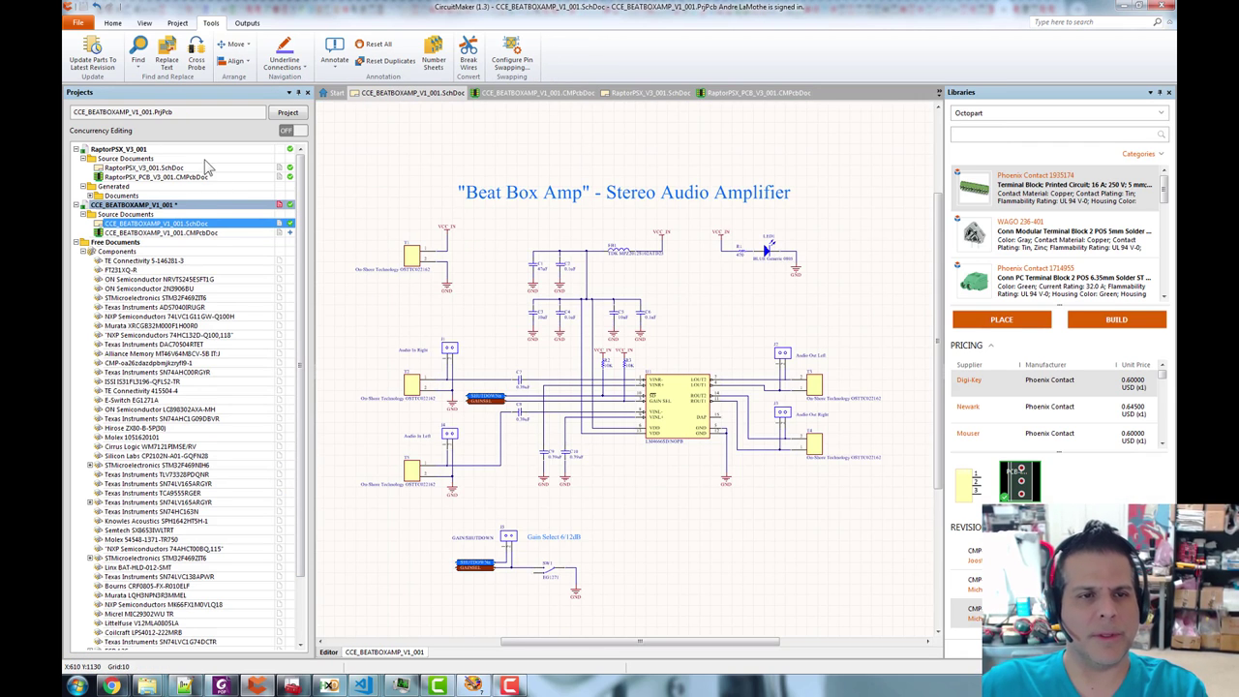
{"action": "left_click", "coordinate": [167, 207]}
{"action": "right_click", "coordinate": [167, 206]}
{"action": "key", "text": "Escape"}
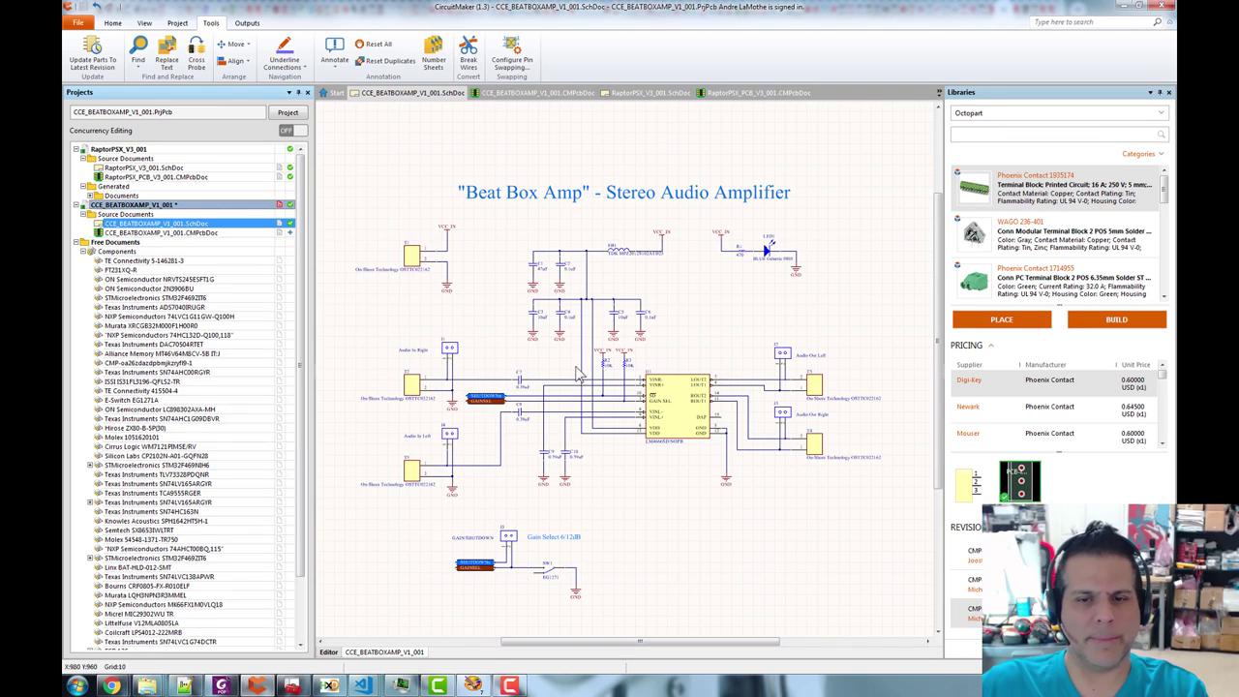
{"action": "right_click", "coordinate": [198, 208]}
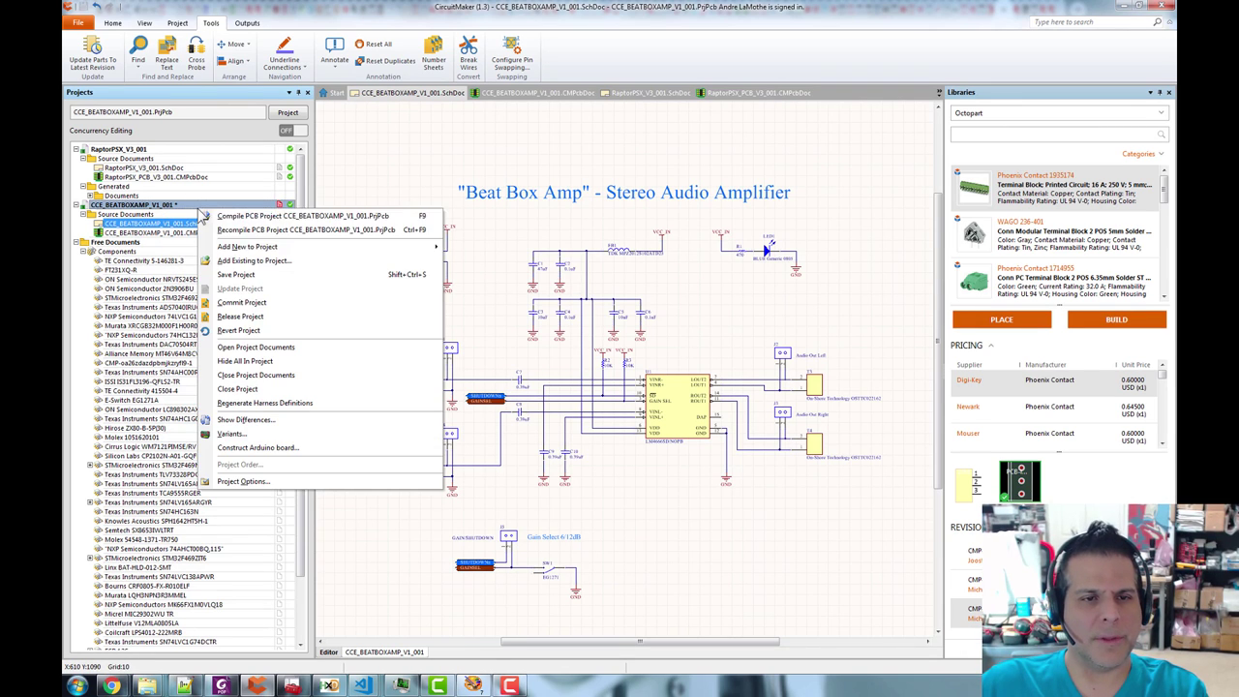
{"action": "left_click", "coordinate": [241, 275]}
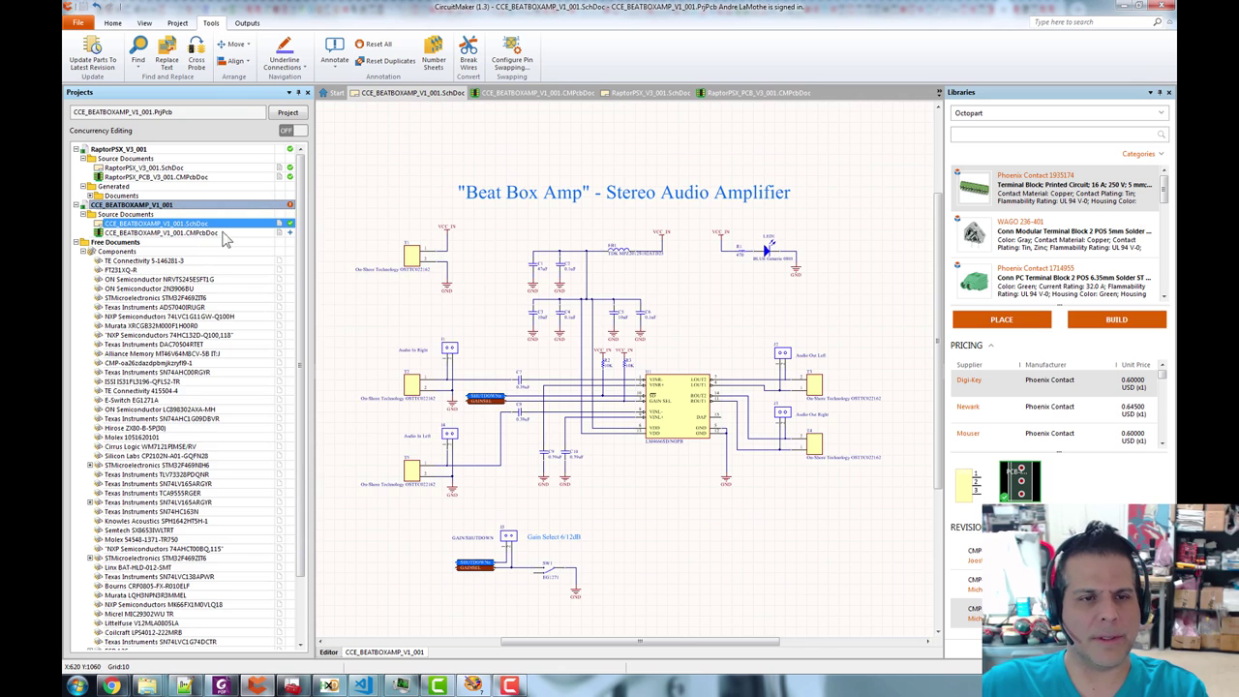
- Commit the new PCB document and the modified project file without a comment
{"action": "right_click", "coordinate": [188, 204]}
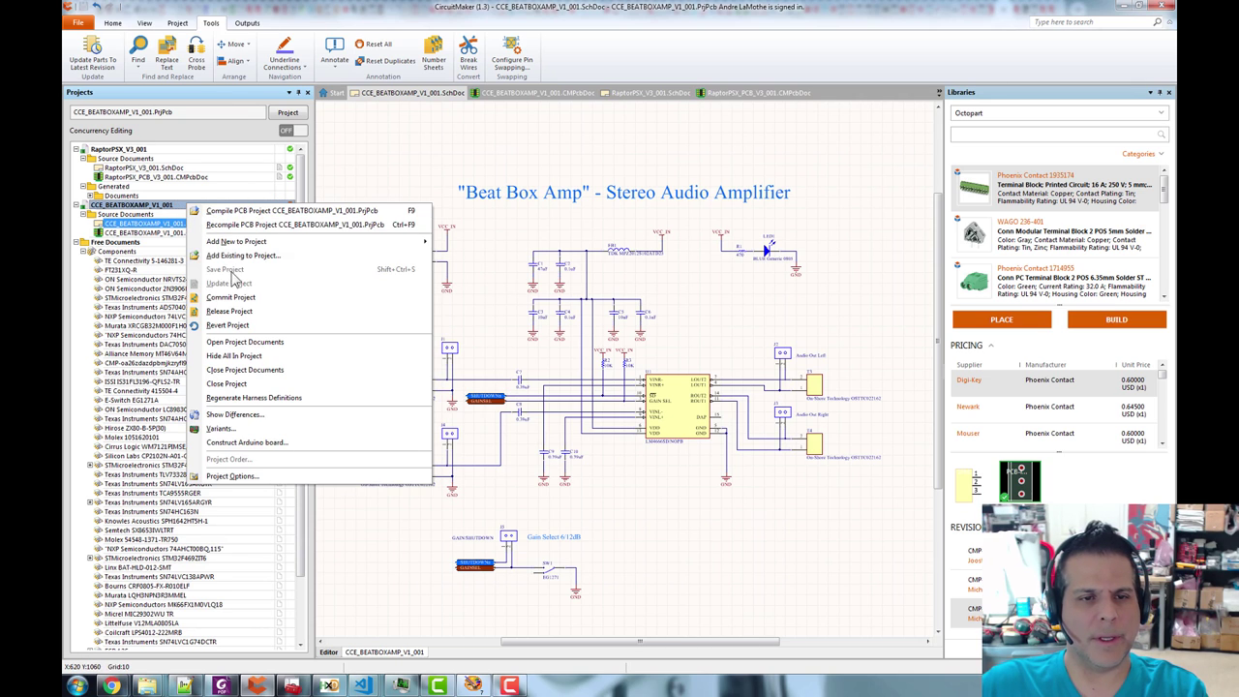
{"action": "left_click", "coordinate": [230, 297]}
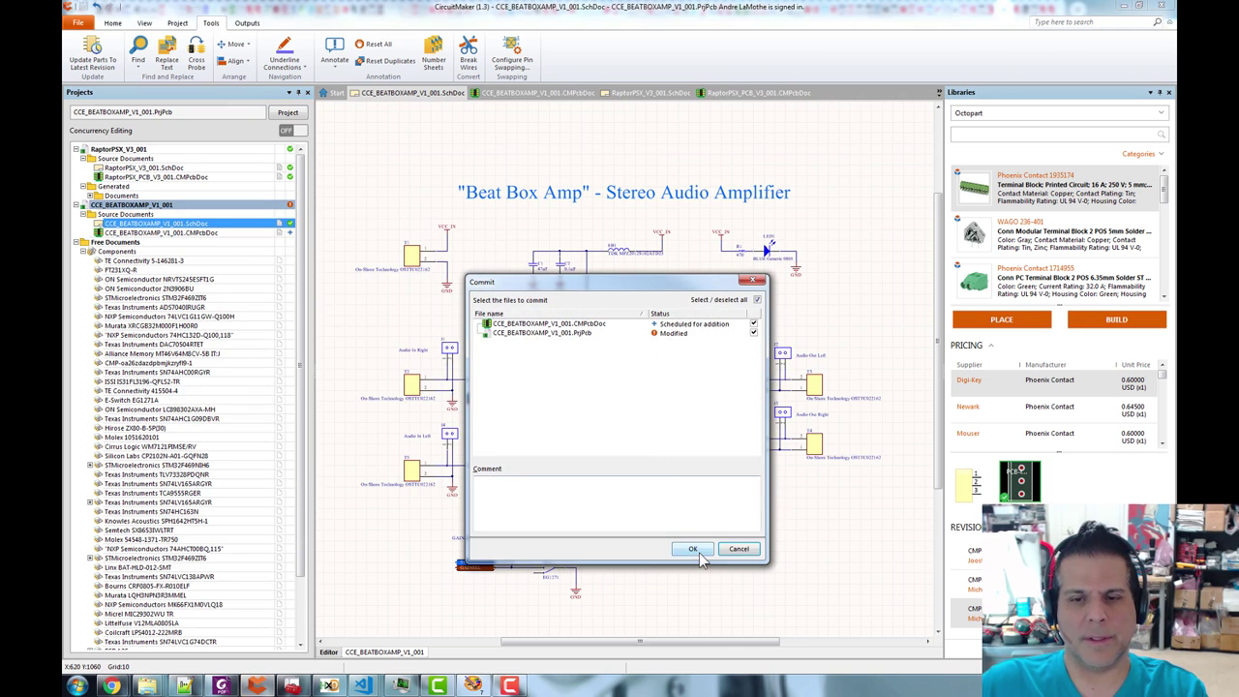
{"action": "left_click", "coordinate": [693, 550]}
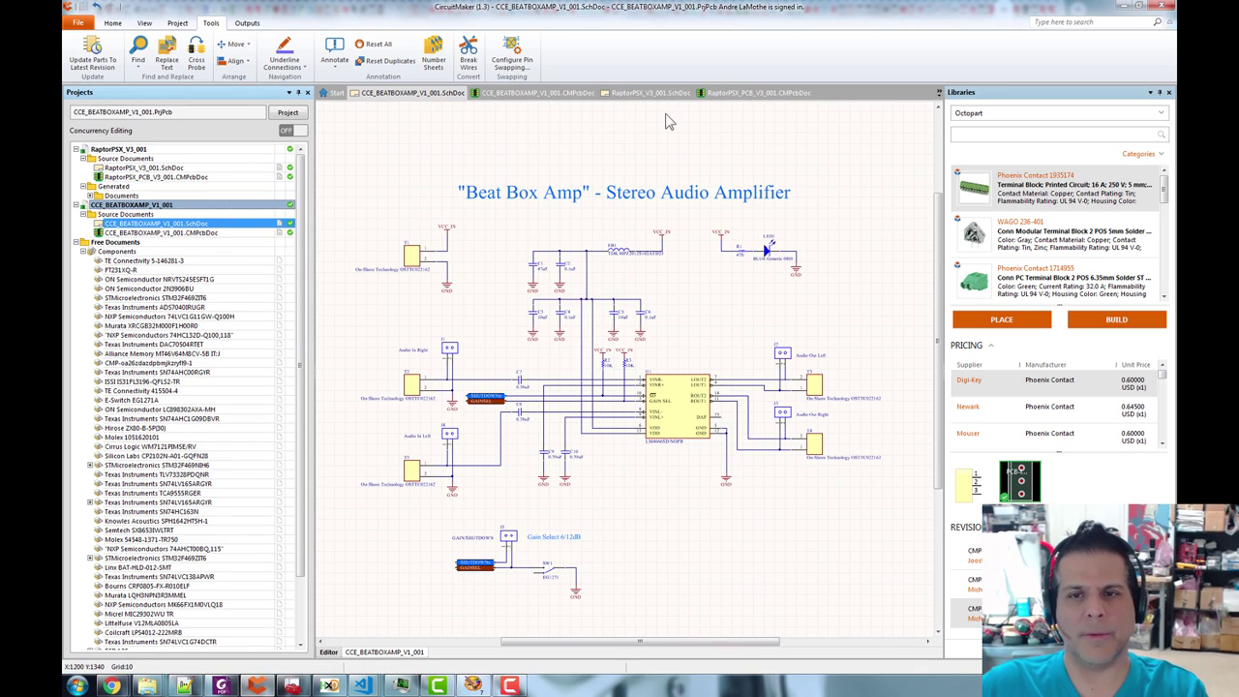
- Import the changes from CCE_BEATBOXAMP_V1_001.PrjPcb into its PCB document, validating and executing the engineering change order
{"action": "left_click", "coordinate": [524, 93]}
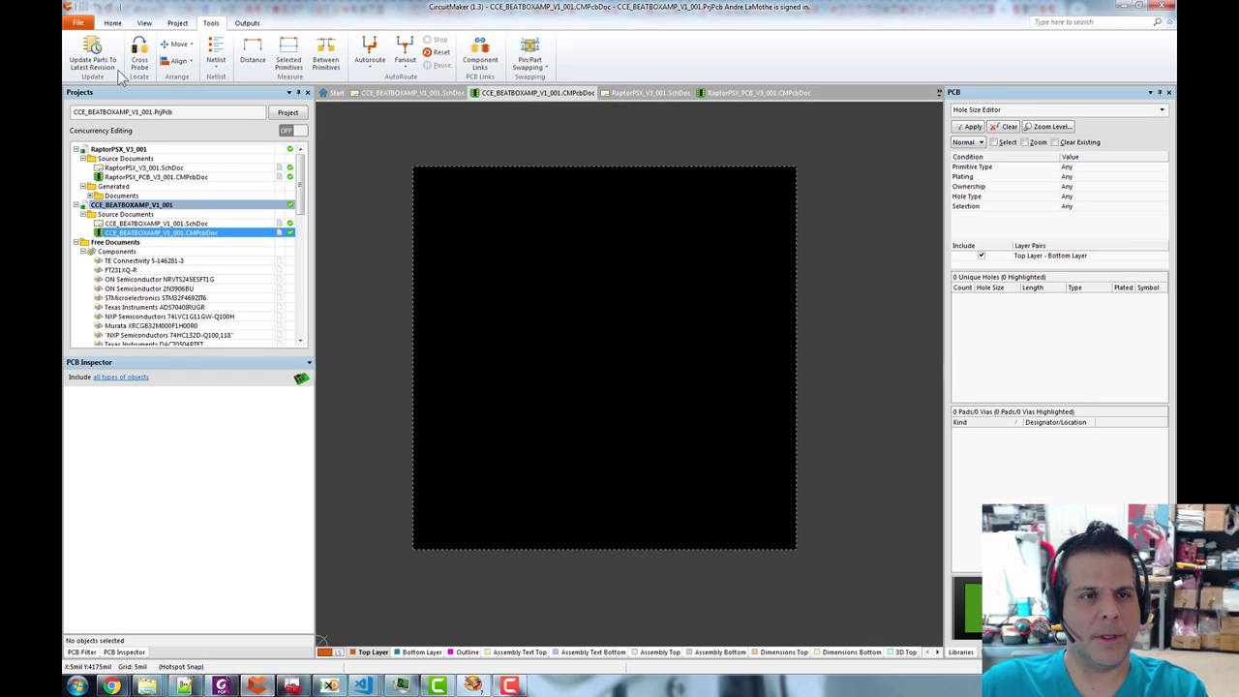
{"action": "left_click", "coordinate": [113, 24]}
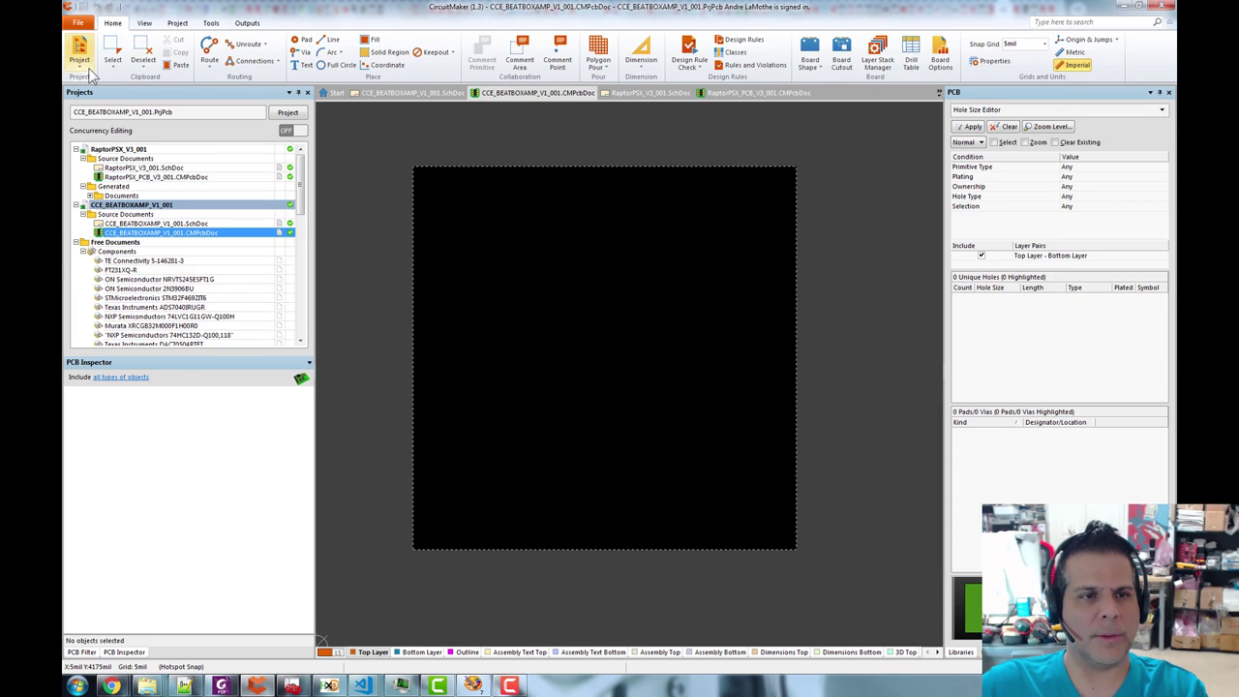
{"action": "left_click", "coordinate": [79, 54]}
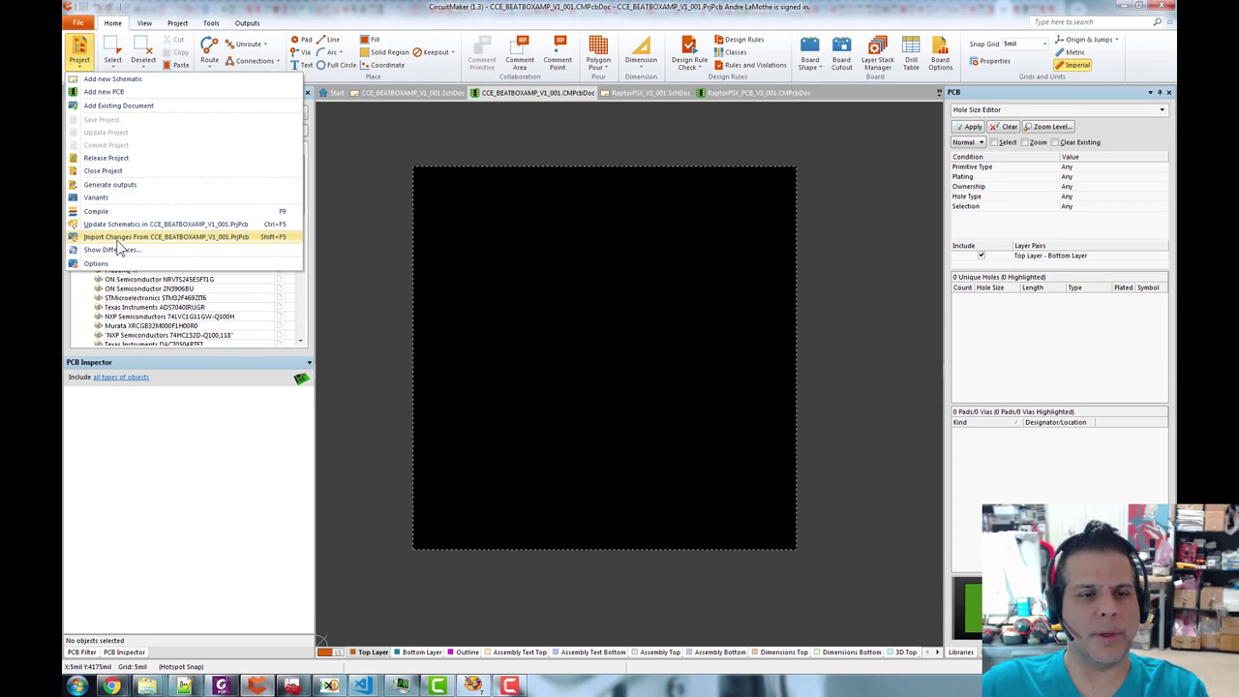
{"action": "left_click", "coordinate": [190, 239]}
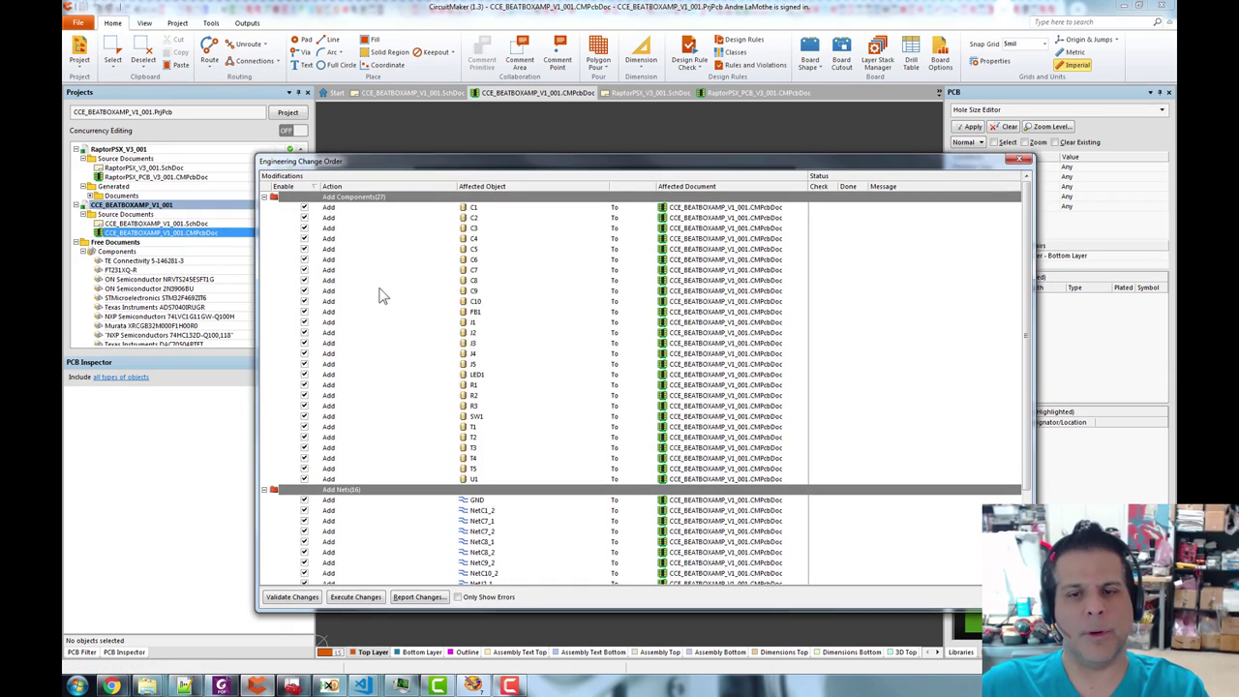
{"action": "left_click", "coordinate": [296, 597]}
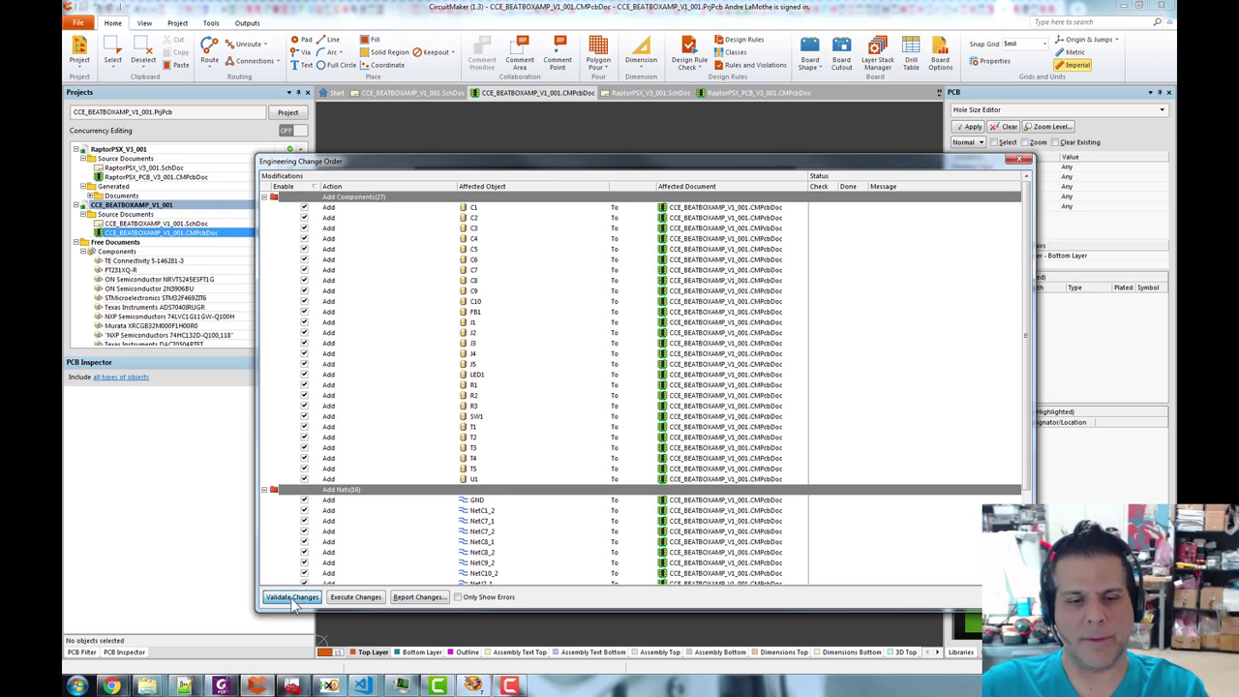
{"action": "left_click", "coordinate": [356, 598]}
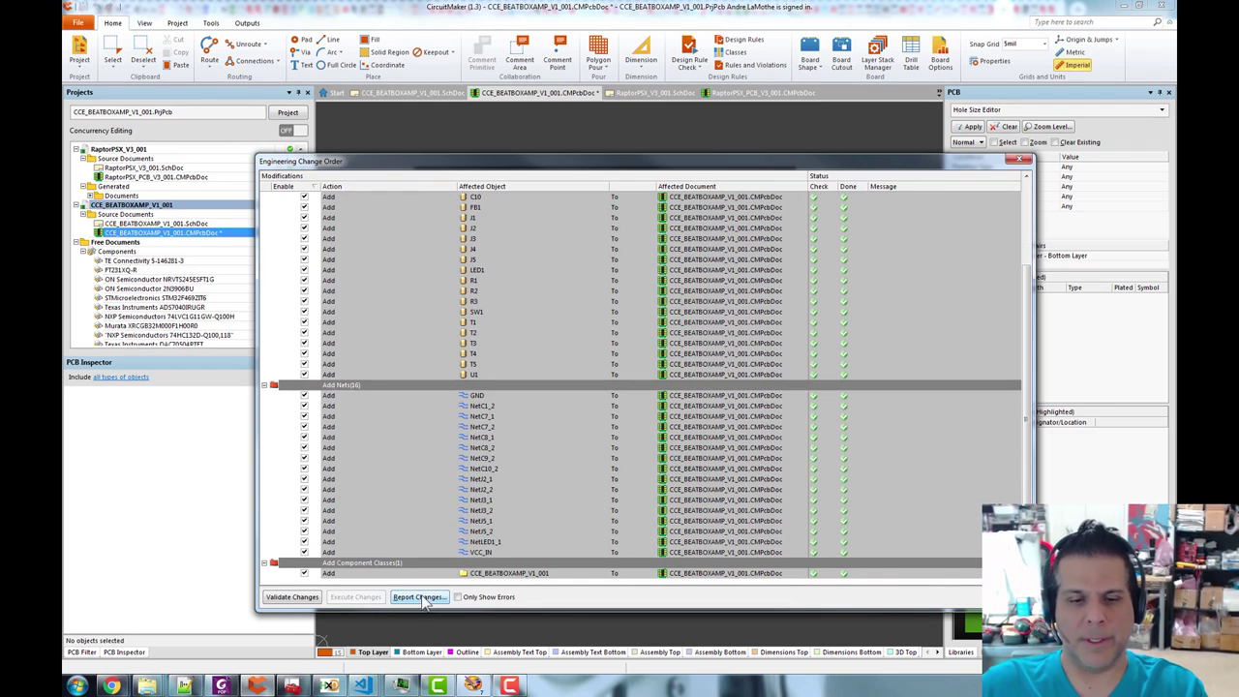
{"action": "left_click", "coordinate": [998, 597]}
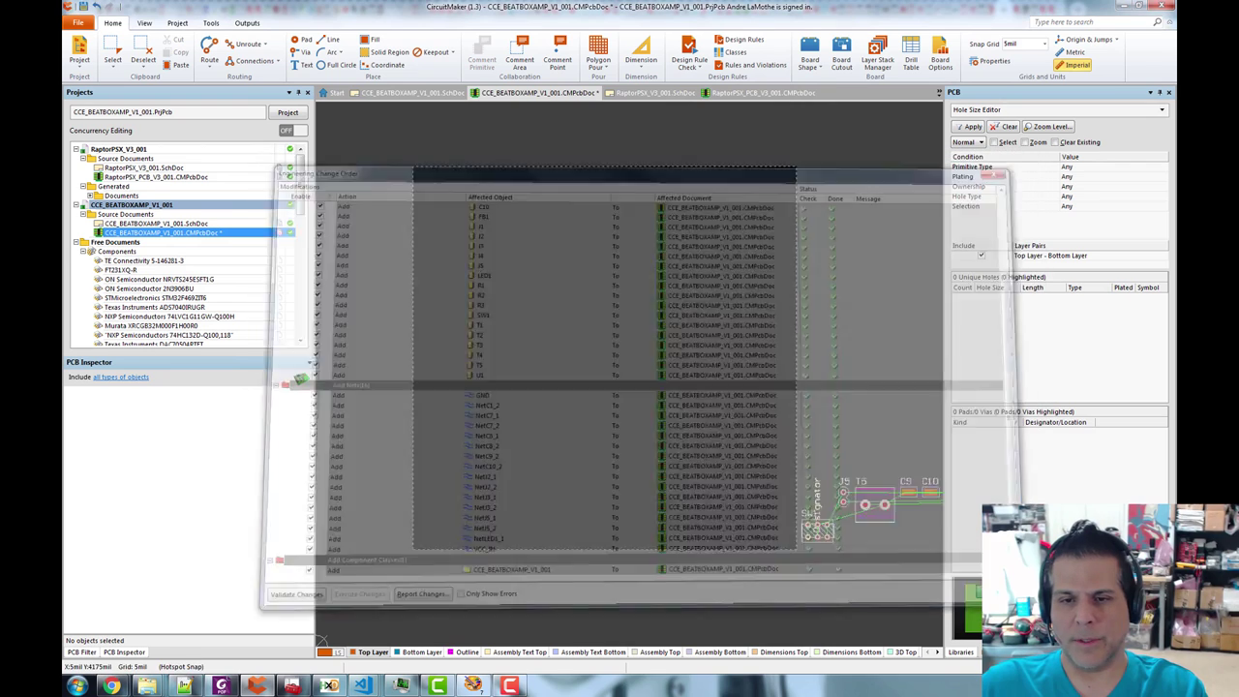
- Inspect the imported components and their connection lines beside the empty board in 2D and 3D views
{"action": "left_click_drag", "start_coordinate": [830, 326], "coordinate": [546, 336]}
{"action": "scroll", "coordinate": [643, 375], "scroll_direction": "down", "scroll_amount": 4}
{"action": "left_click_drag", "start_coordinate": [747, 372], "coordinate": [701, 302]}
{"action": "scroll", "coordinate": [666, 610], "scroll_direction": "up", "scroll_amount": 4}
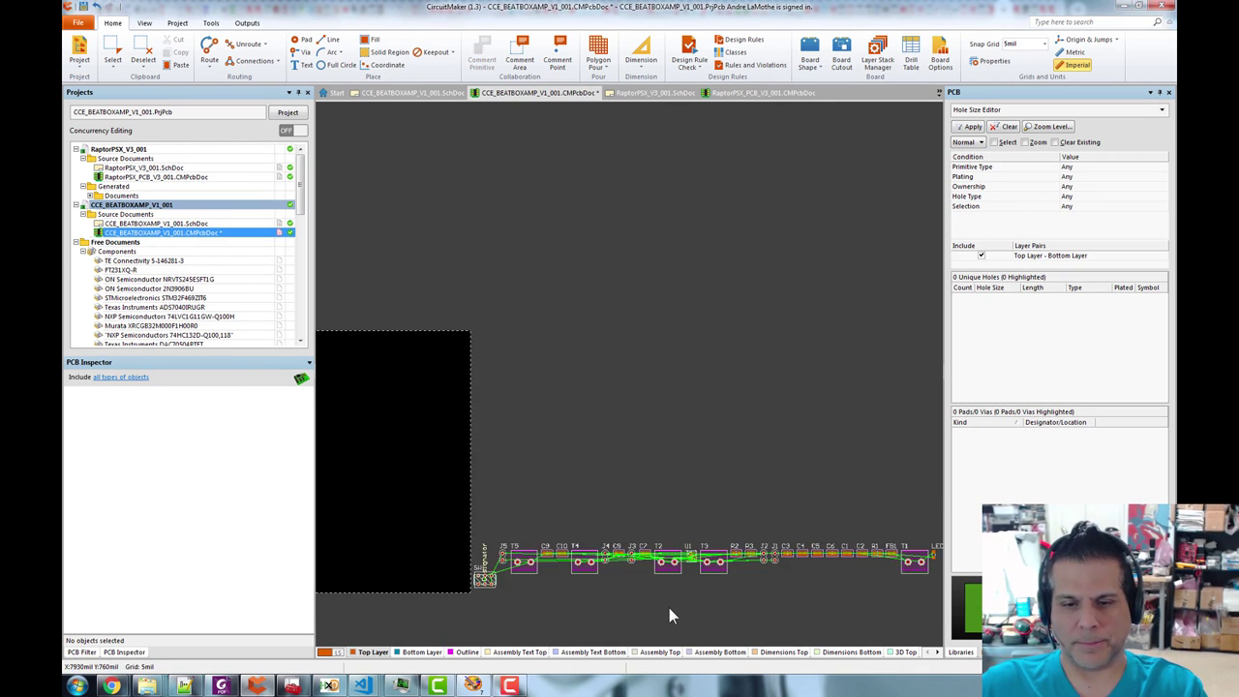
{"action": "scroll", "coordinate": [745, 374], "scroll_direction": "down", "scroll_amount": 1}
{"action": "left_click_drag", "start_coordinate": [745, 373], "coordinate": [667, 395]}
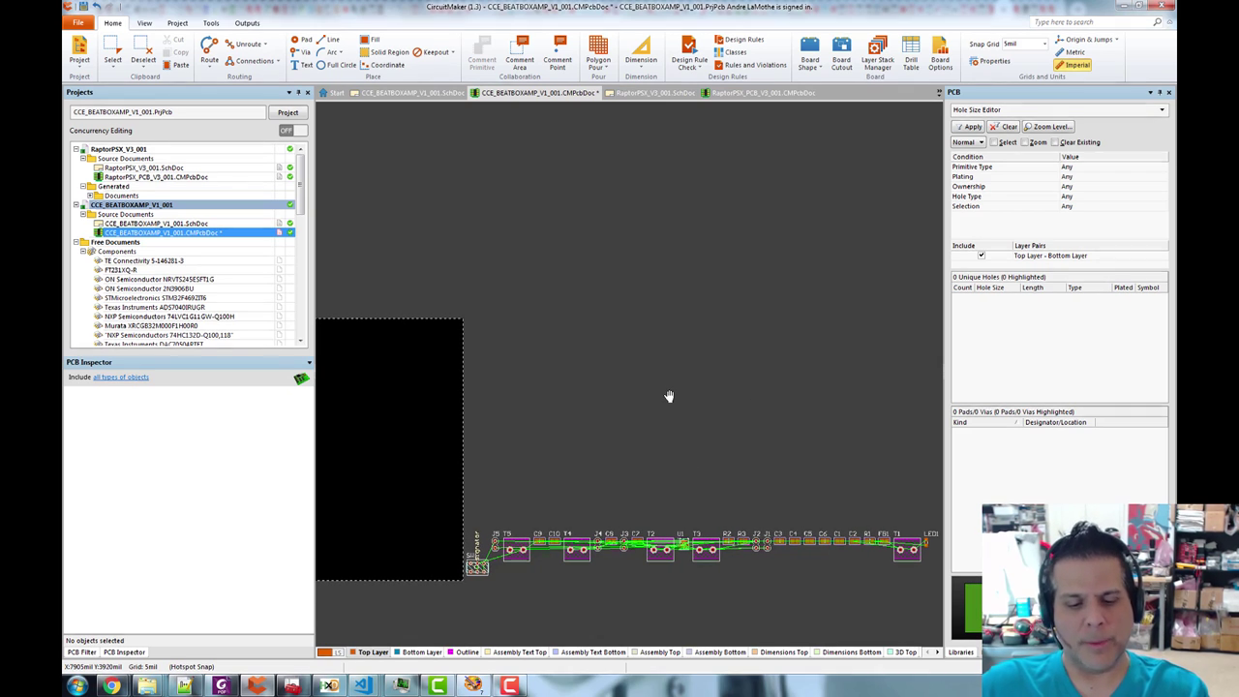
{"action": "key", "text": "3"}
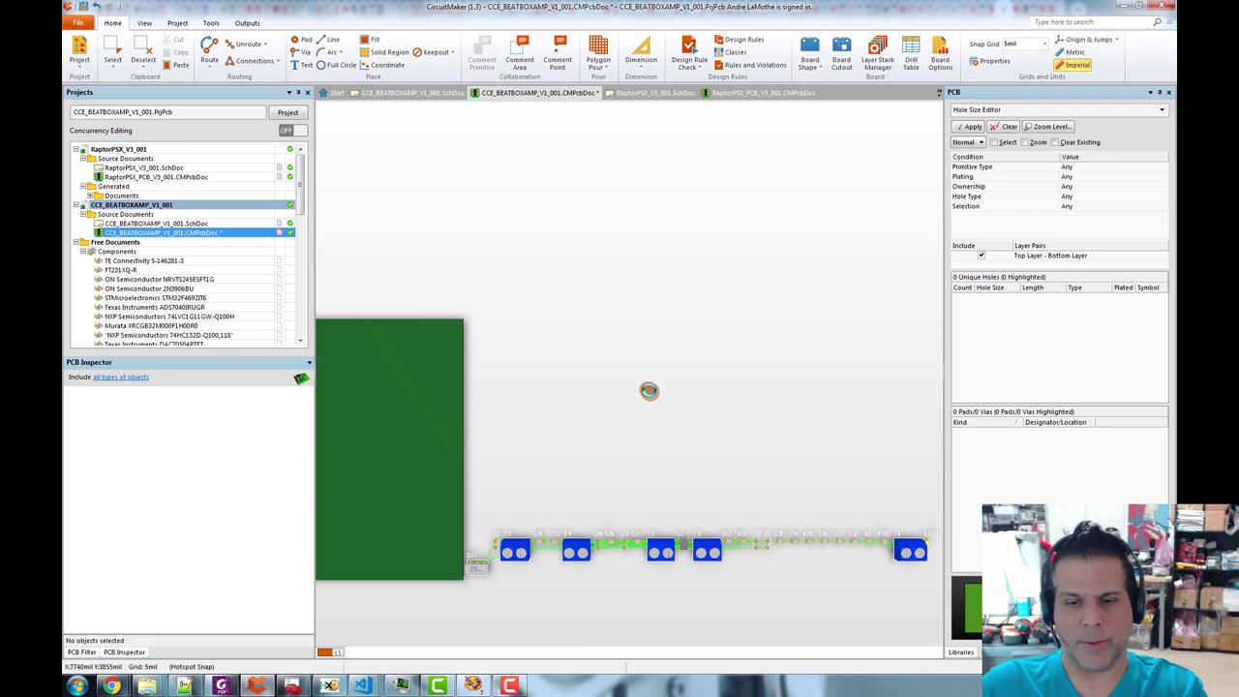
{"action": "left_click_drag", "start_coordinate": [591, 482], "coordinate": [655, 359]}
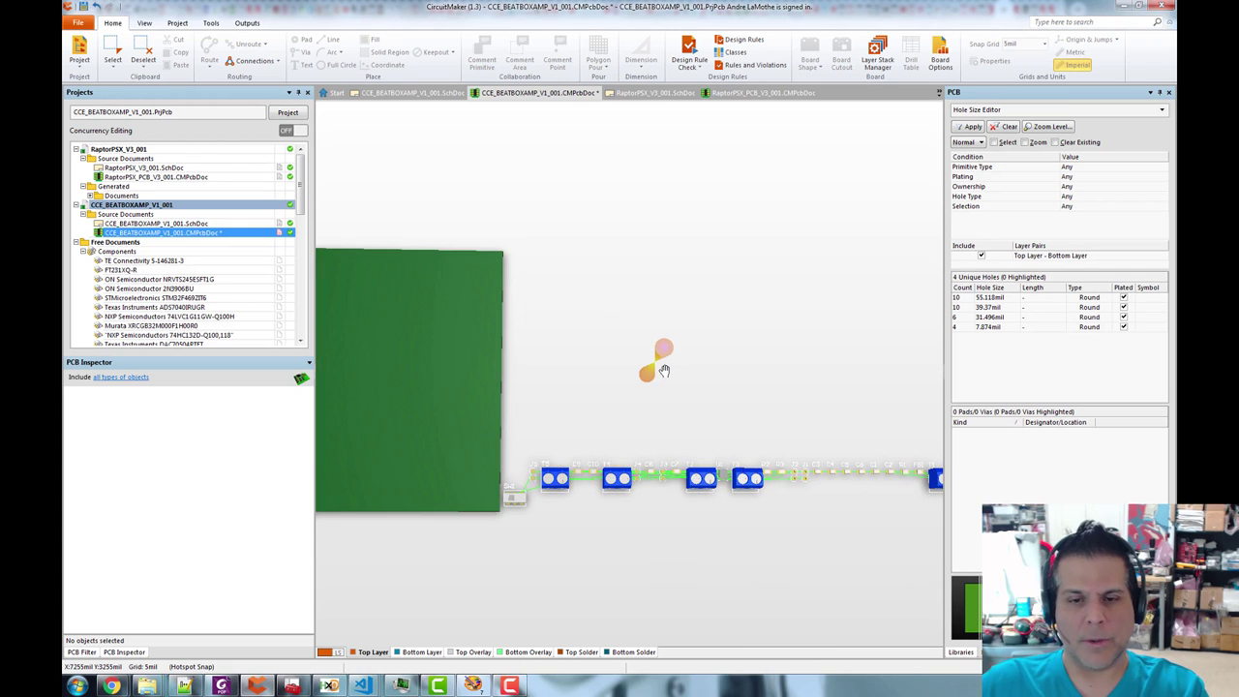
{"action": "key", "text": "2"}
- Review the amplifier schematic, examining the shutdown and gain select ports, the U1 pins and the gain select switch circuit
{"action": "left_click", "coordinate": [385, 94]}
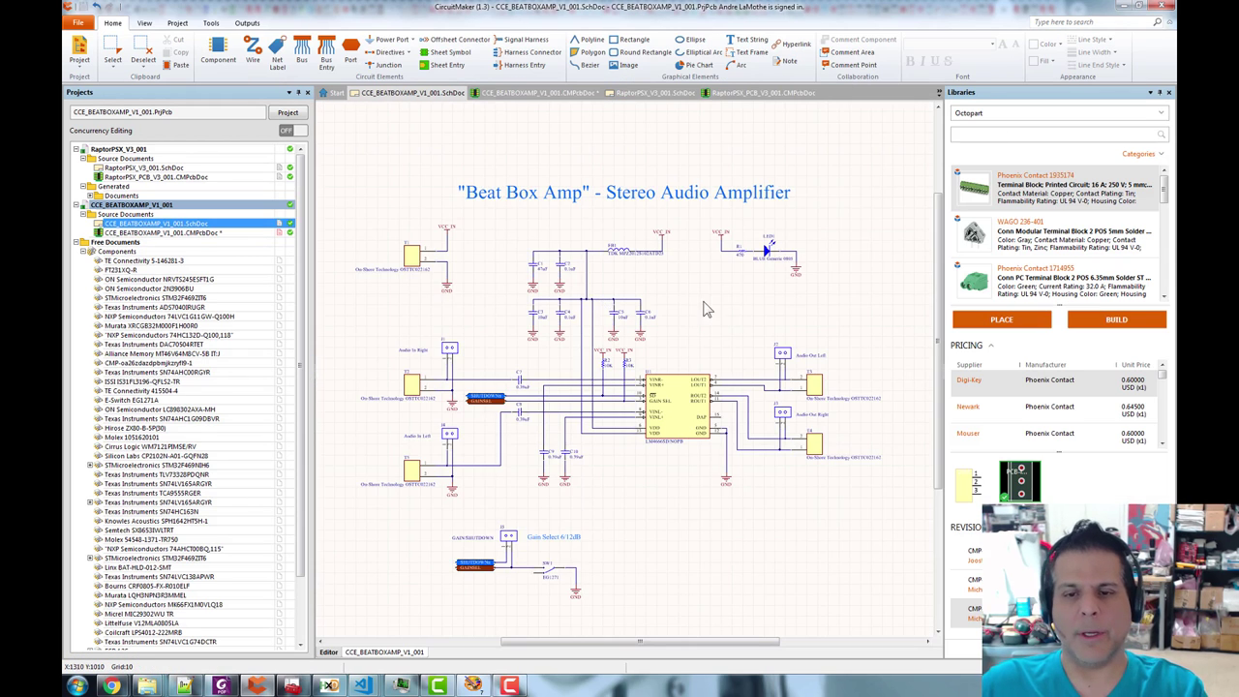
{"action": "left_click_drag", "start_coordinate": [706, 309], "coordinate": [731, 287]}
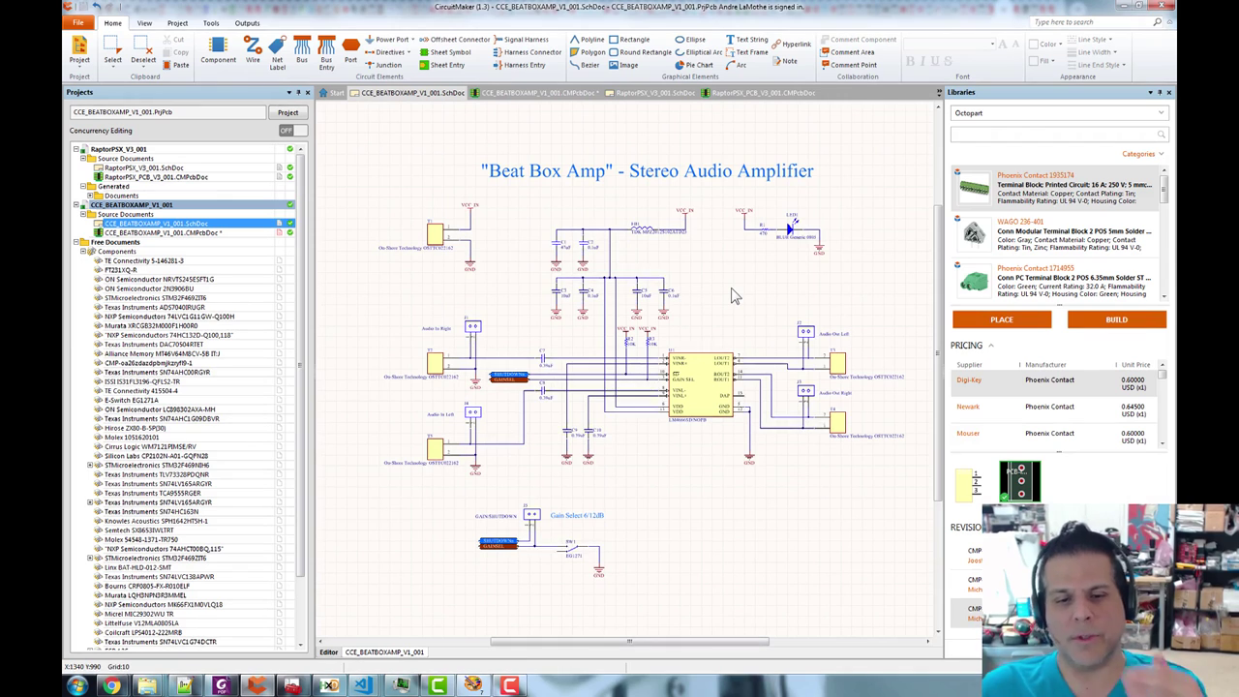
{"action": "scroll", "coordinate": [715, 296], "scroll_direction": "up", "scroll_amount": 1}
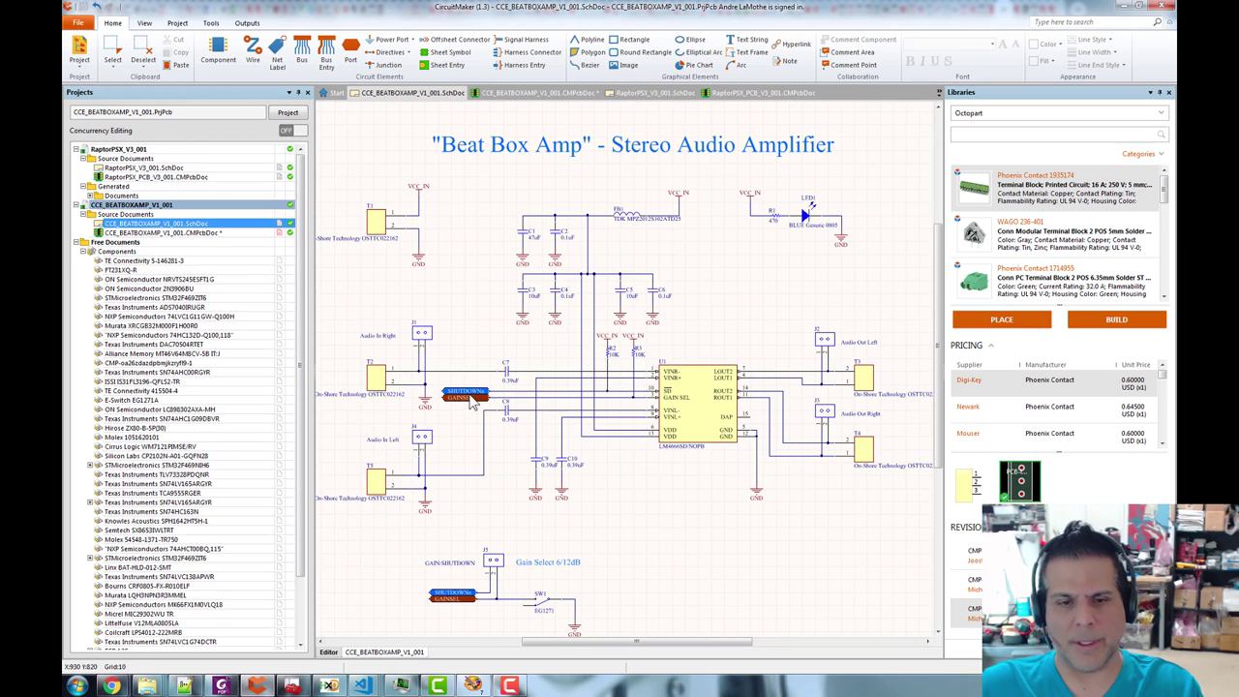
{"action": "scroll", "coordinate": [634, 406], "scroll_direction": "up", "scroll_amount": 2}
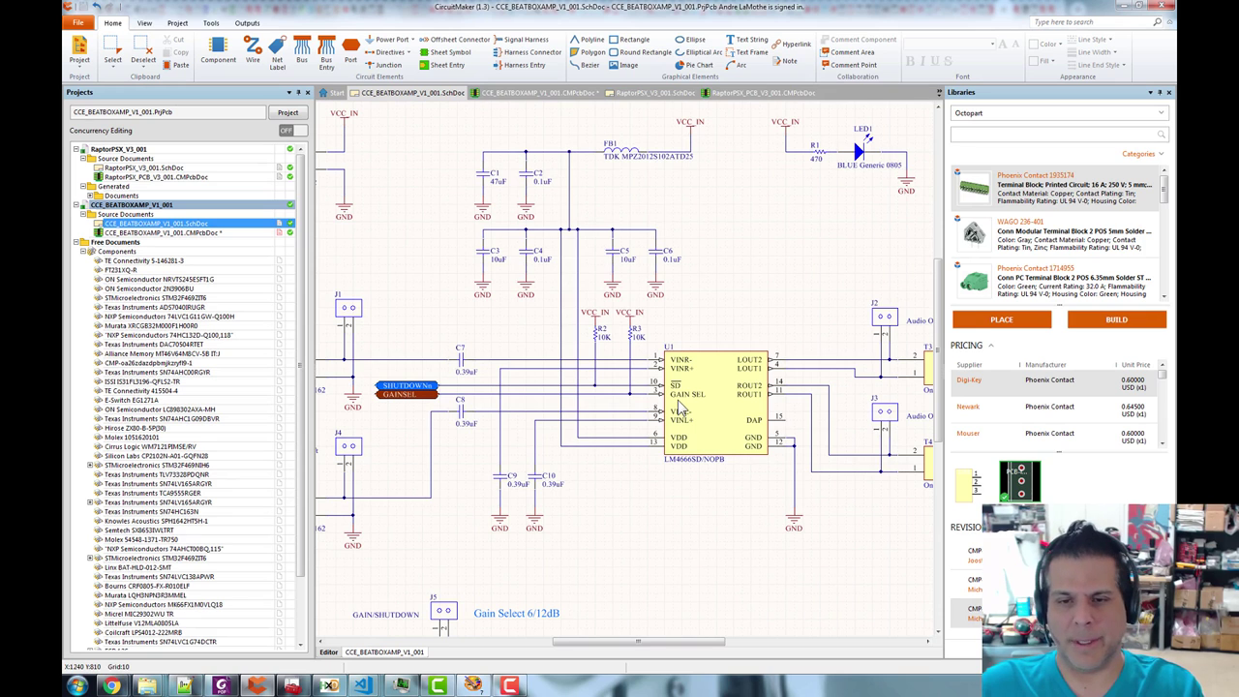
{"action": "scroll", "coordinate": [639, 566], "scroll_direction": "down", "scroll_amount": 3}
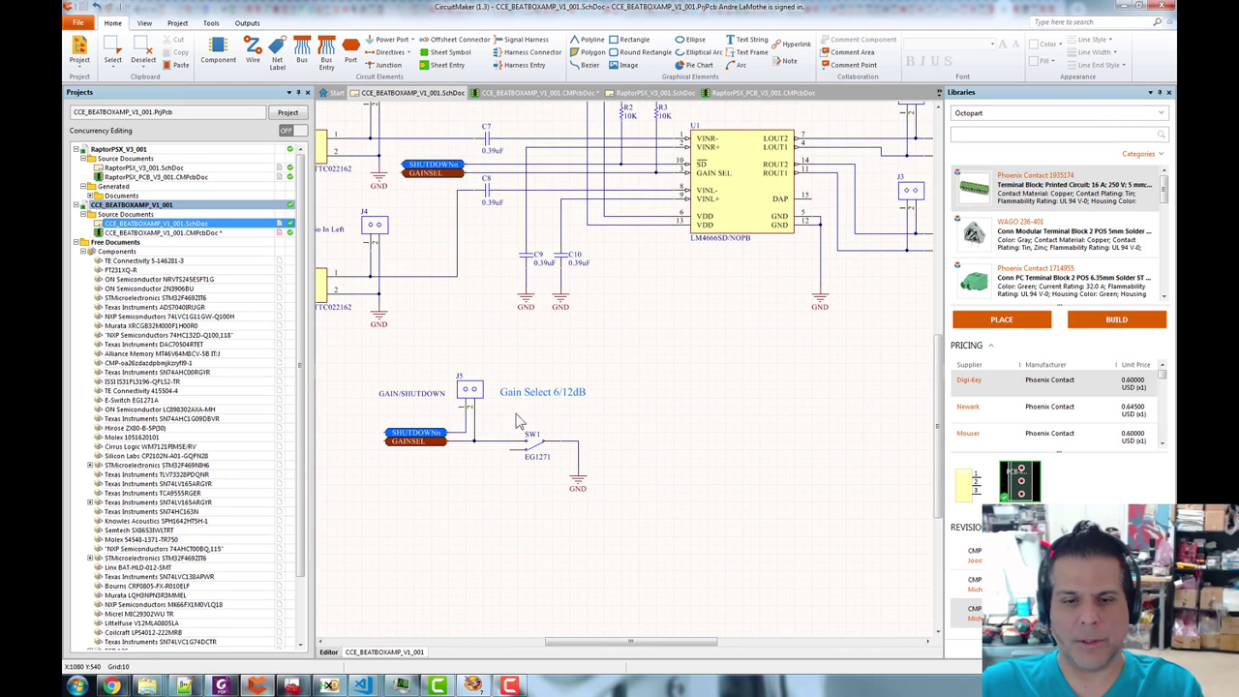
{"action": "left_click_drag", "start_coordinate": [710, 431], "coordinate": [727, 533]}
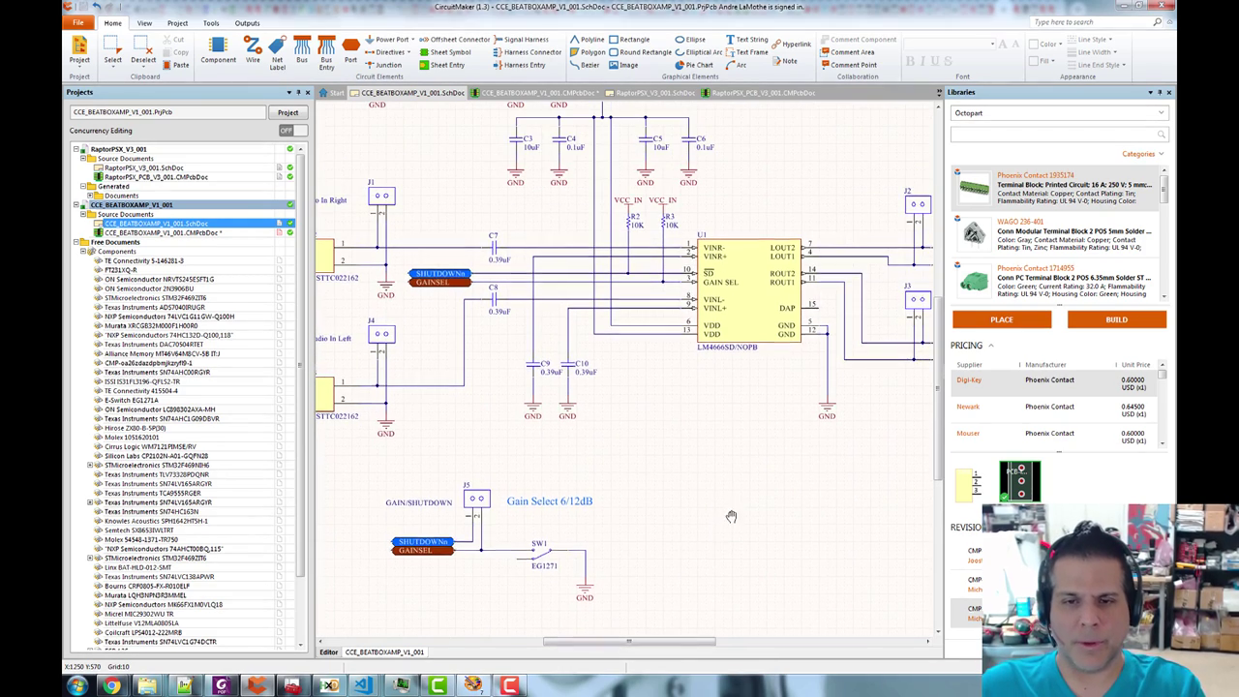
{"action": "scroll", "coordinate": [724, 532], "scroll_direction": "down", "scroll_amount": 2}
{"action": "scroll", "coordinate": [728, 547], "scroll_direction": "down", "scroll_amount": 1}
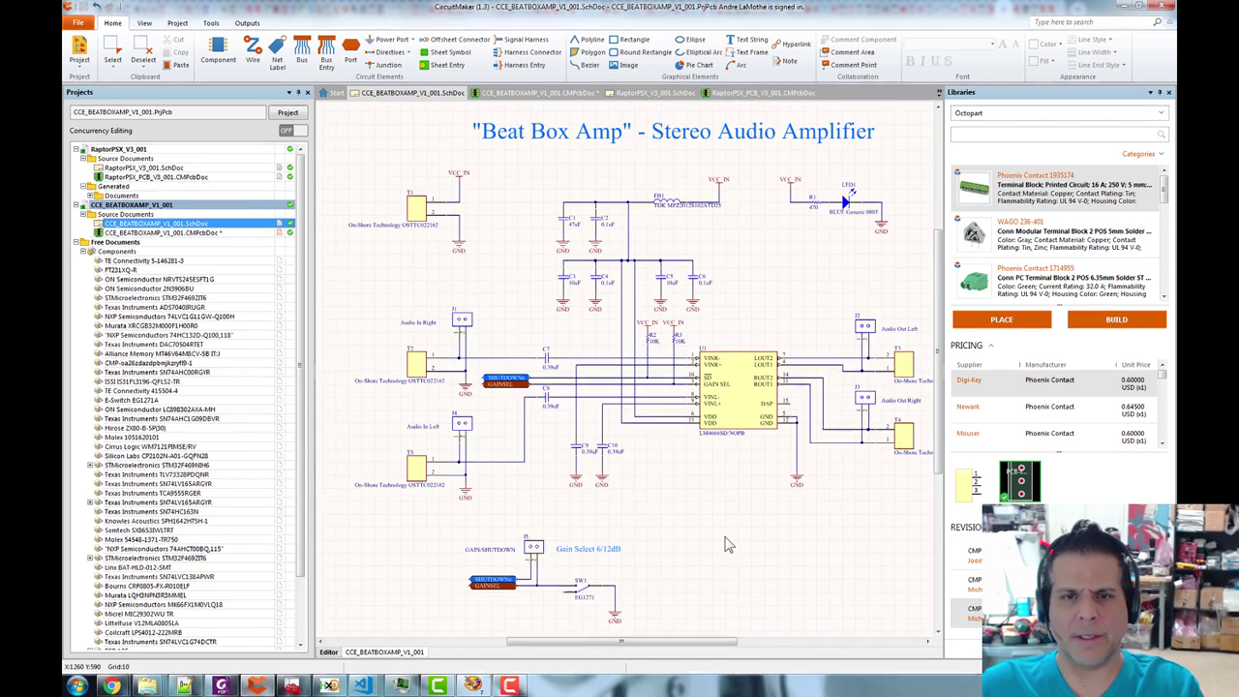
{"action": "scroll", "coordinate": [620, 531], "scroll_direction": "up", "scroll_amount": 2}
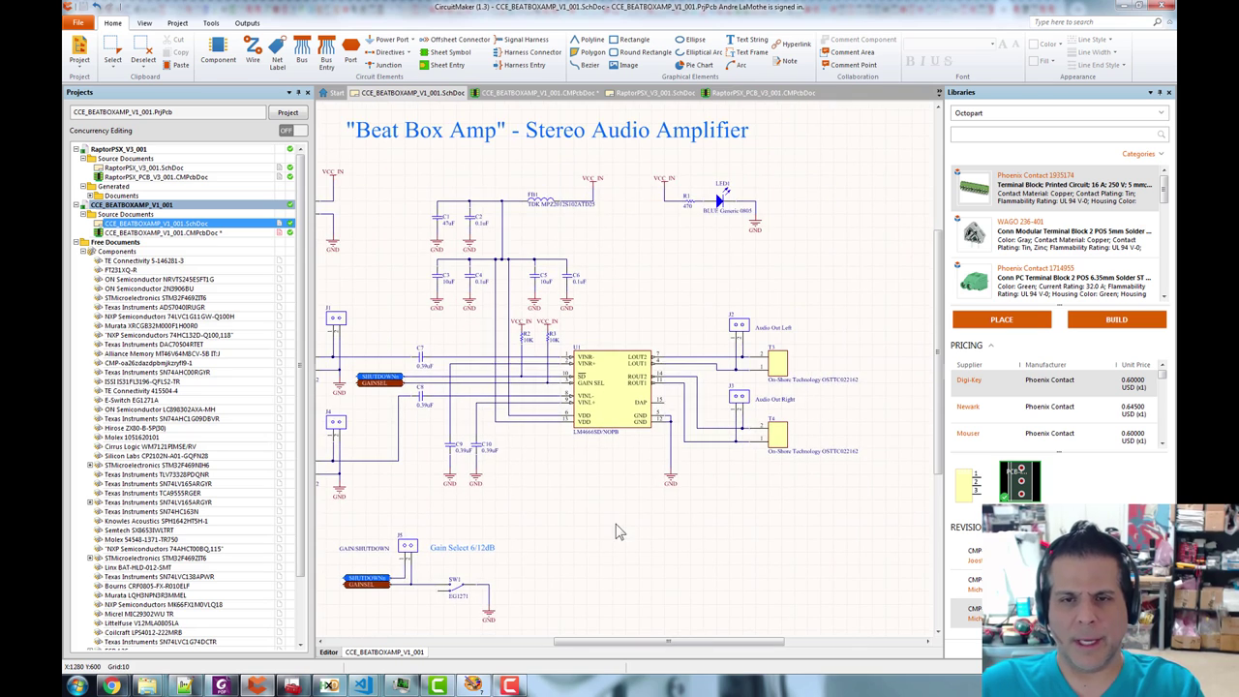
{"action": "scroll", "coordinate": [691, 533], "scroll_direction": "down", "scroll_amount": 2}
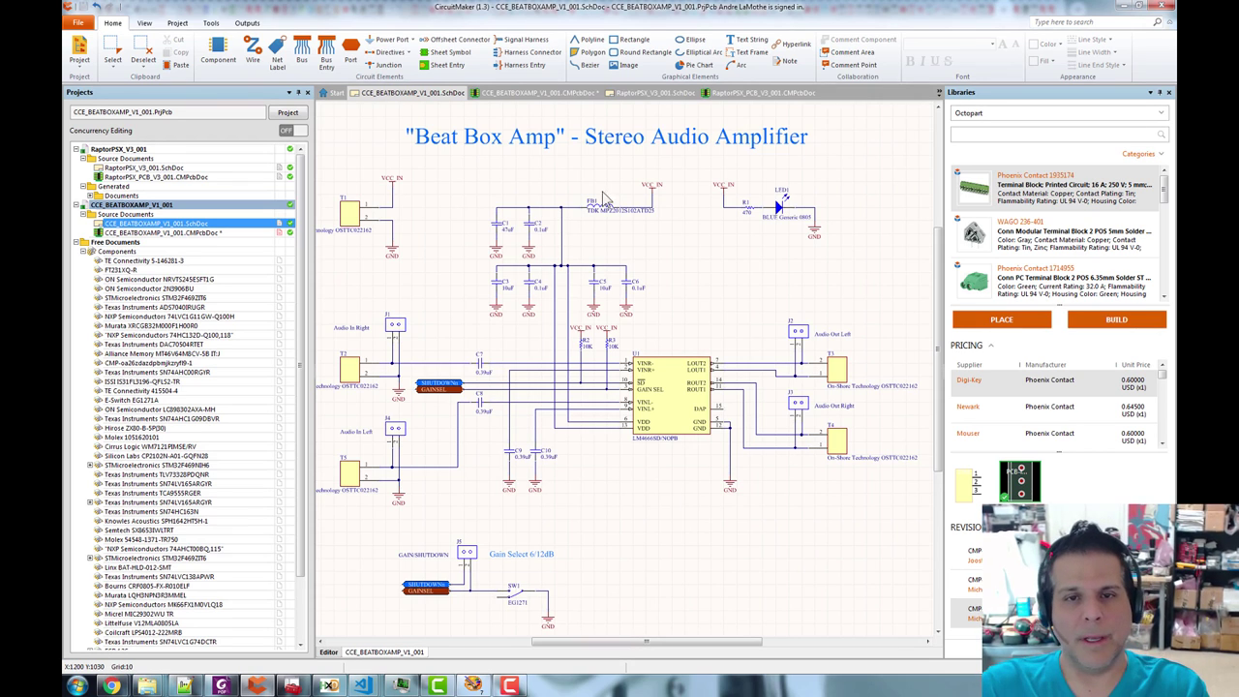
- Save the CCE_BEATBOXAMP_V1_001.CMPcbDoc document with its imported components and return to the amplifier schematic
{"action": "left_click", "coordinate": [559, 93]}
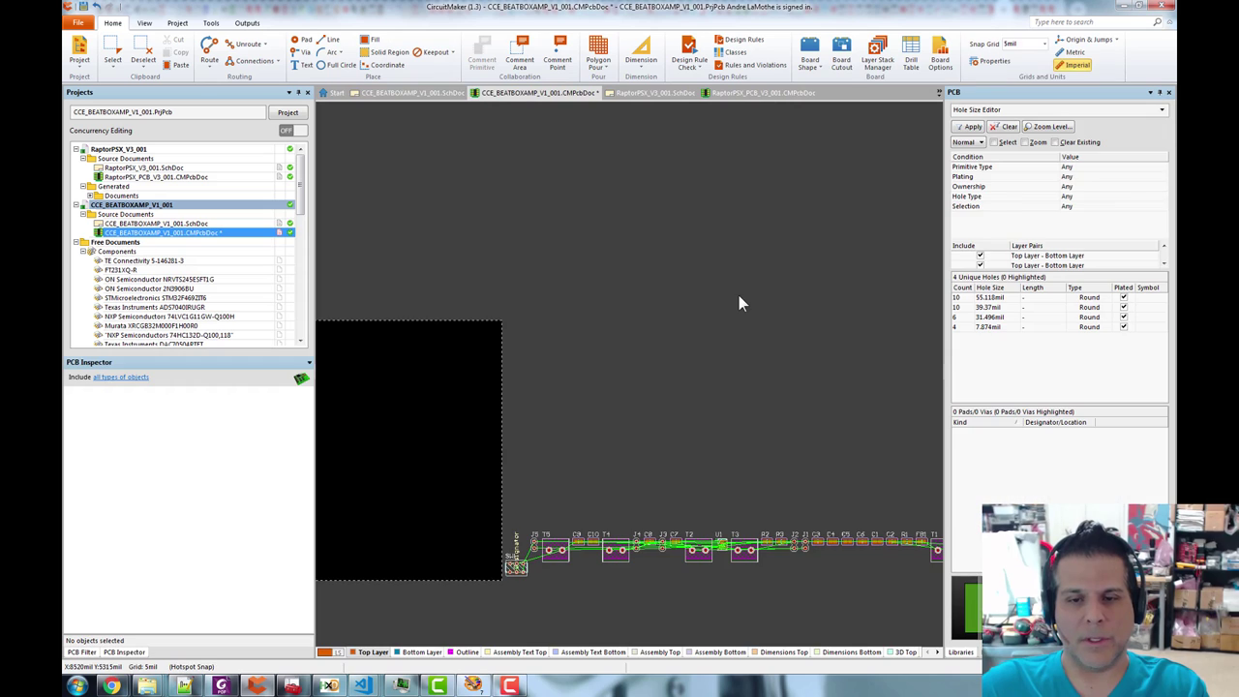
{"action": "left_click", "coordinate": [432, 93]}
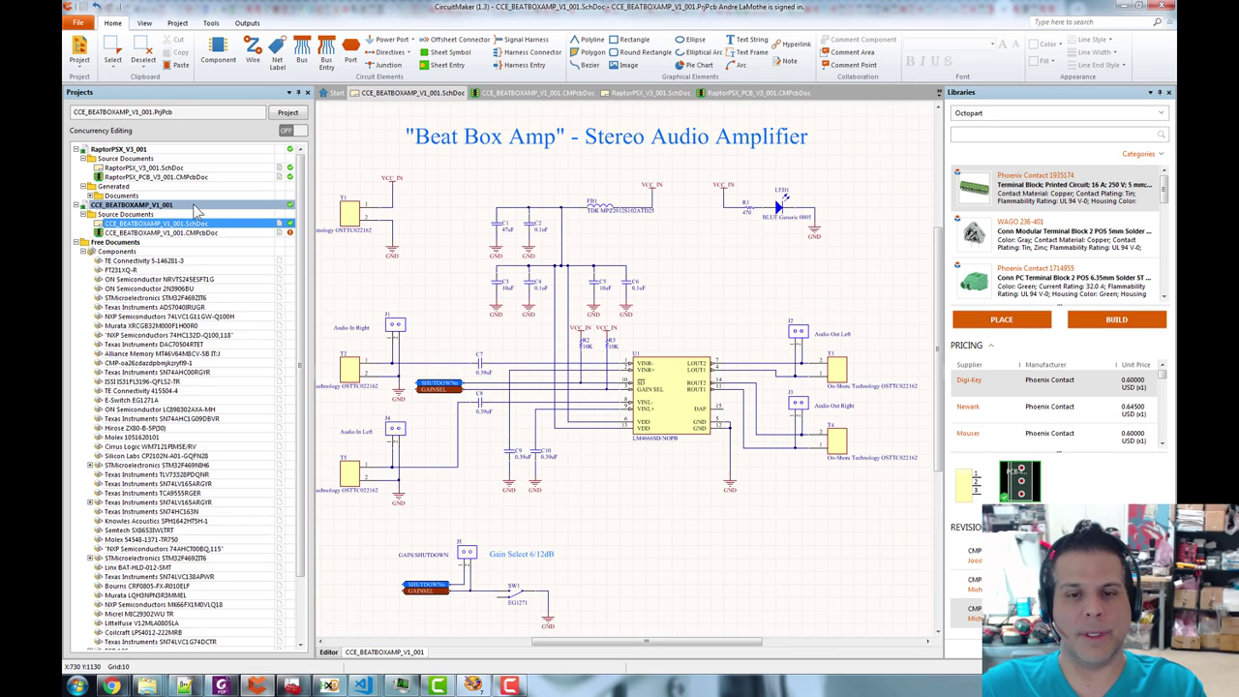
- Examine the LM4666SD/NOPB amplifier U1 and its surrounding connections, finishing with an overview of the schematic
{"action": "left_click_drag", "start_coordinate": [729, 248], "coordinate": [742, 241]}
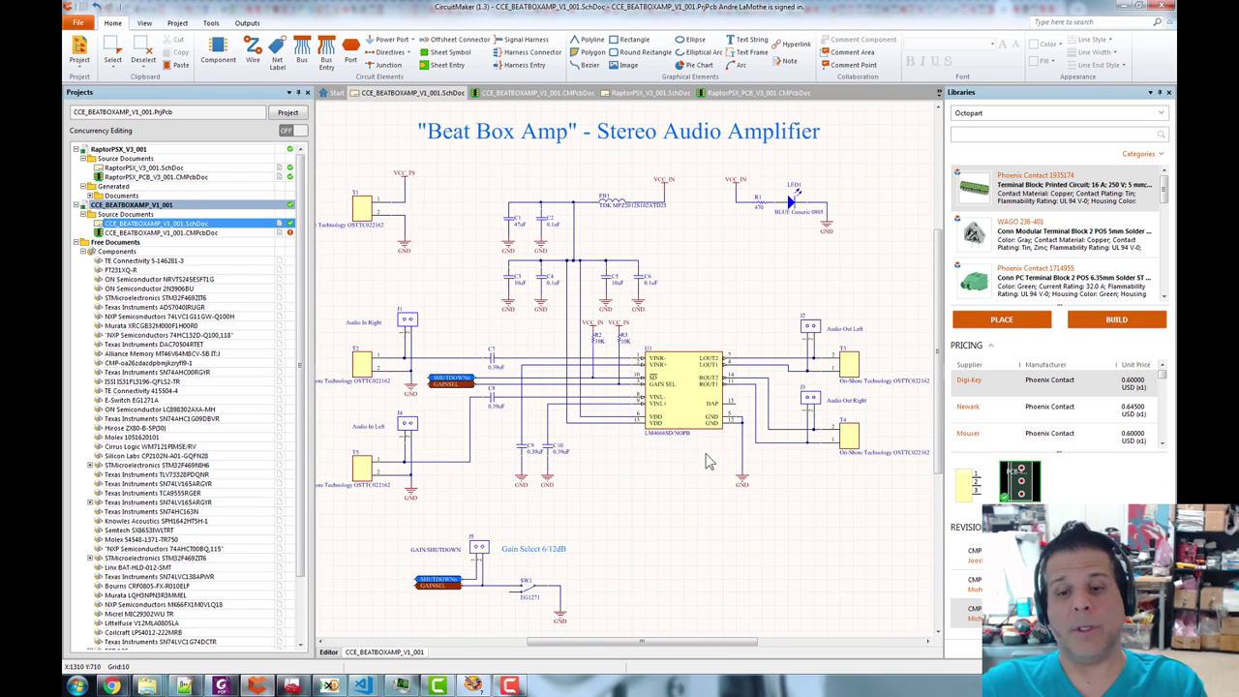
{"action": "scroll", "coordinate": [697, 431], "scroll_direction": "up", "scroll_amount": 1}
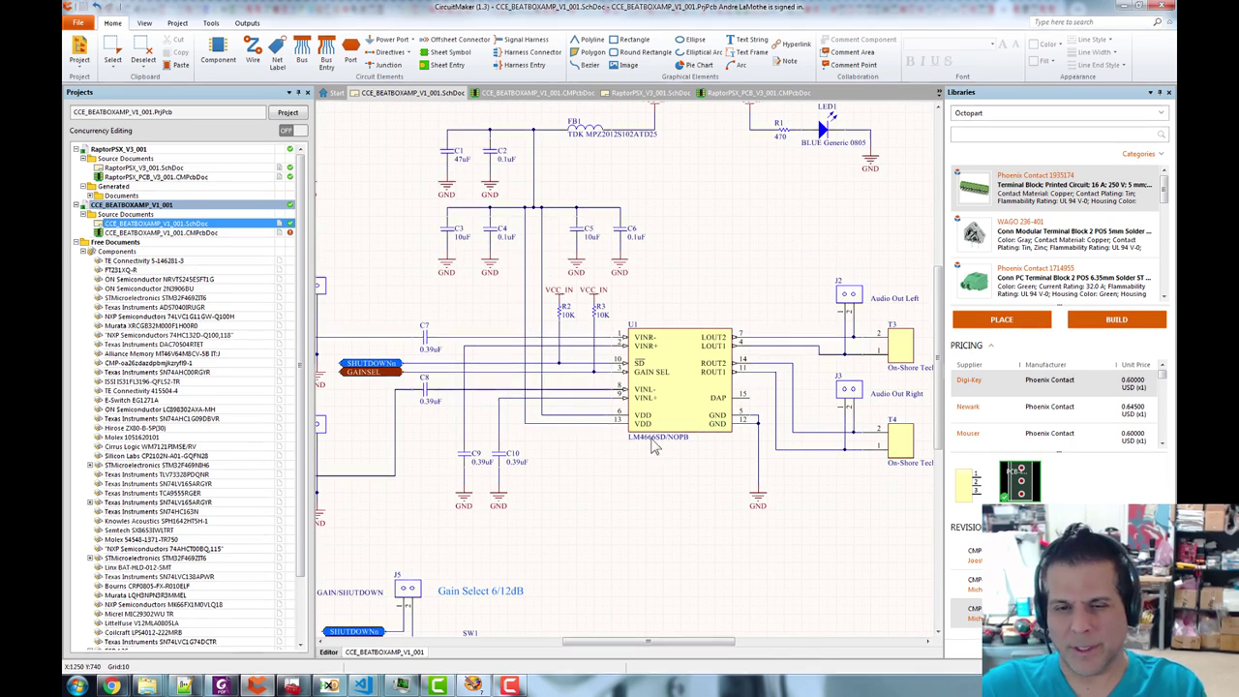
{"action": "scroll", "coordinate": [675, 395], "scroll_direction": "up", "scroll_amount": 1}
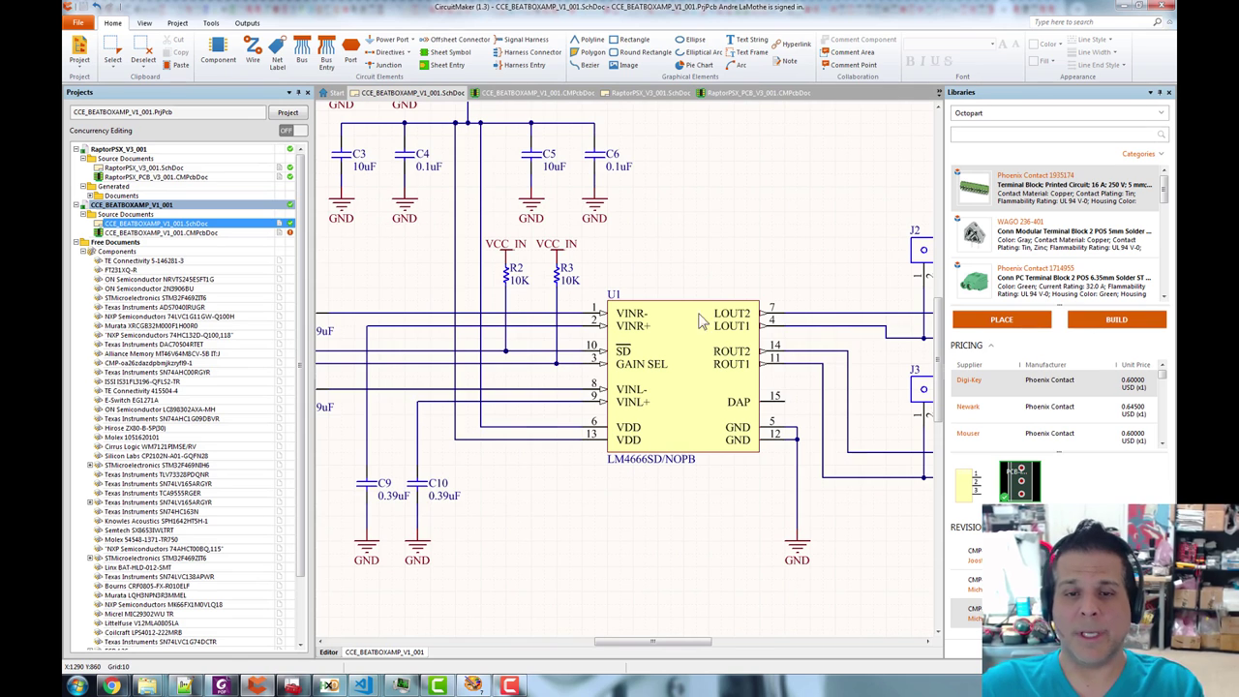
{"action": "scroll", "coordinate": [690, 337], "scroll_direction": "down", "scroll_amount": 1}
{"action": "scroll", "coordinate": [690, 336], "scroll_direction": "down", "scroll_amount": 1}
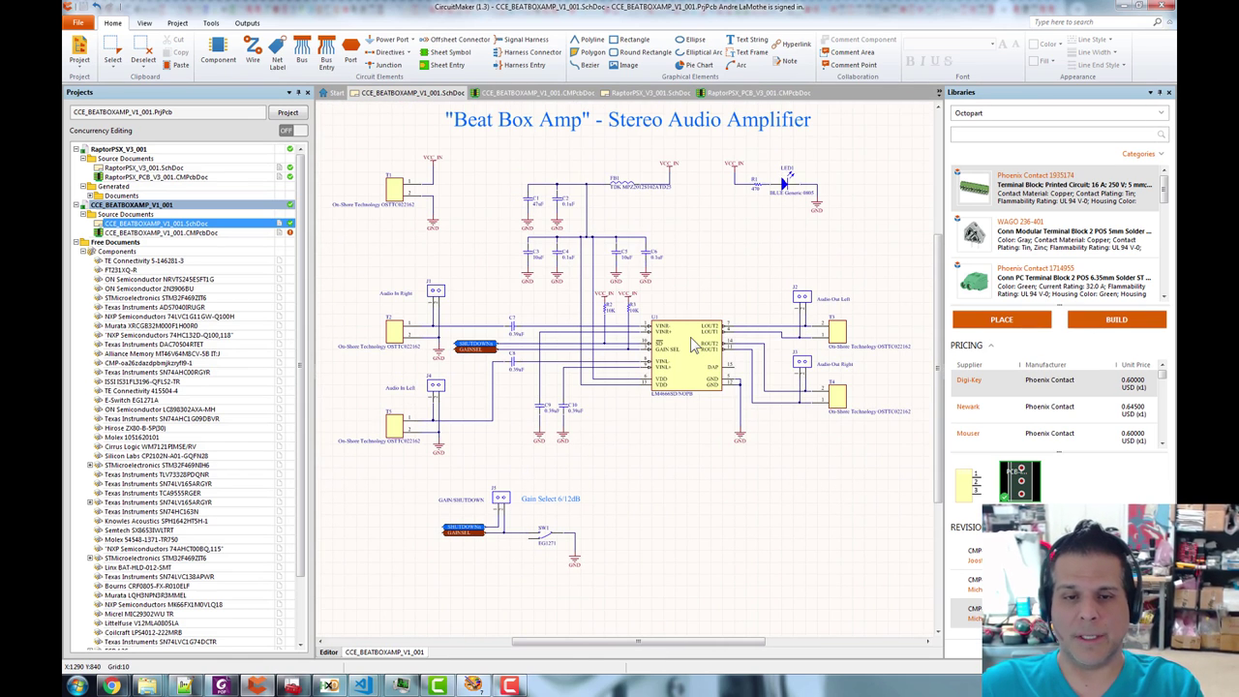